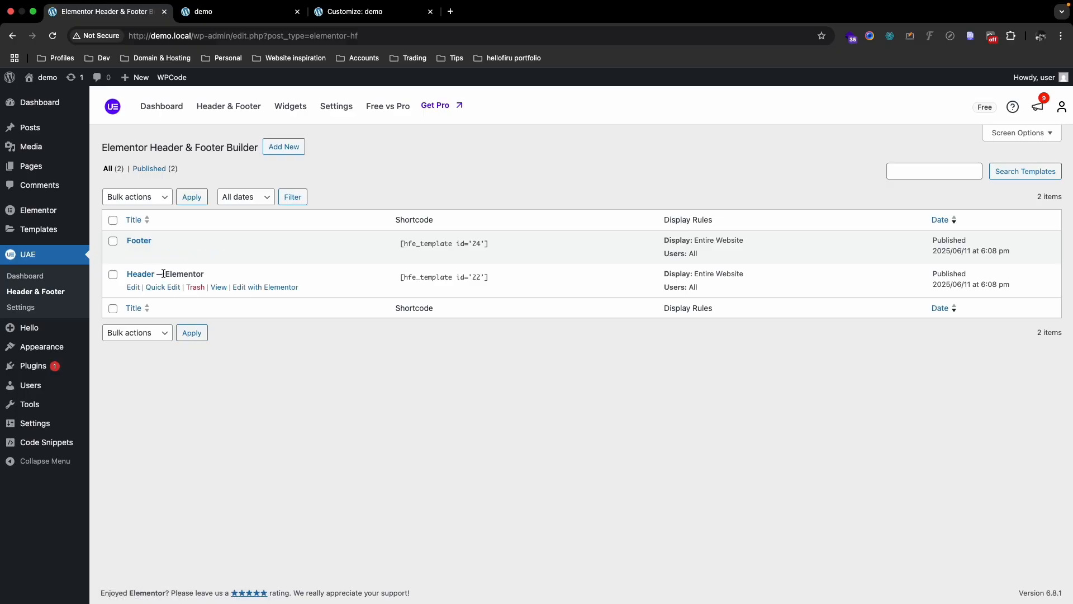
# Step: Open the Footer template's settings page in a new browser tab next to the template list
pyautogui.moveTo(206, 273); pyautogui.dragTo(170, 273)
pyautogui.click(264, 356)
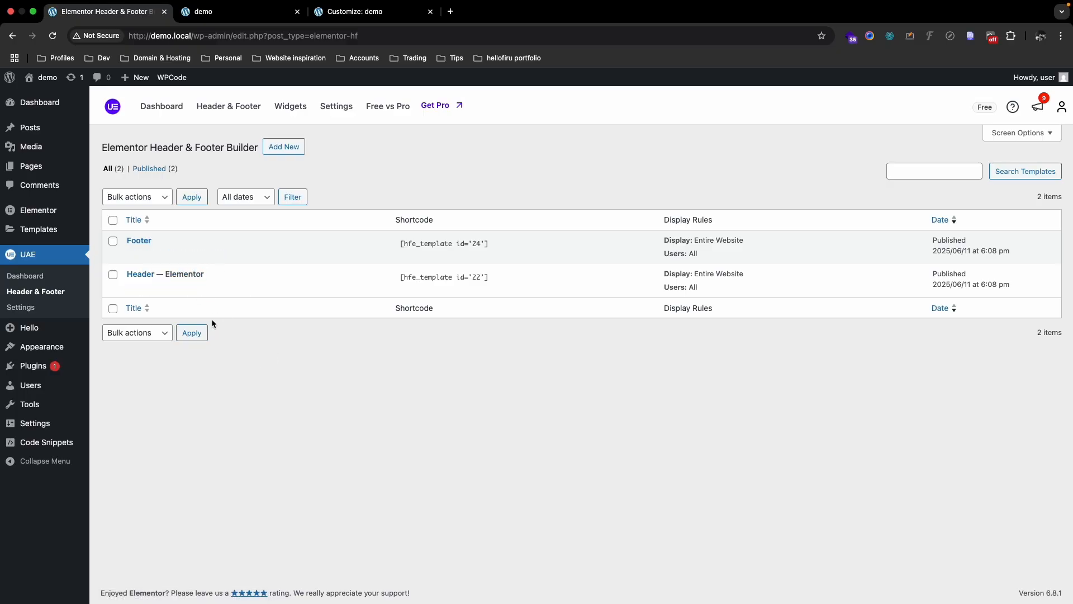
pyautogui.click(138, 241)
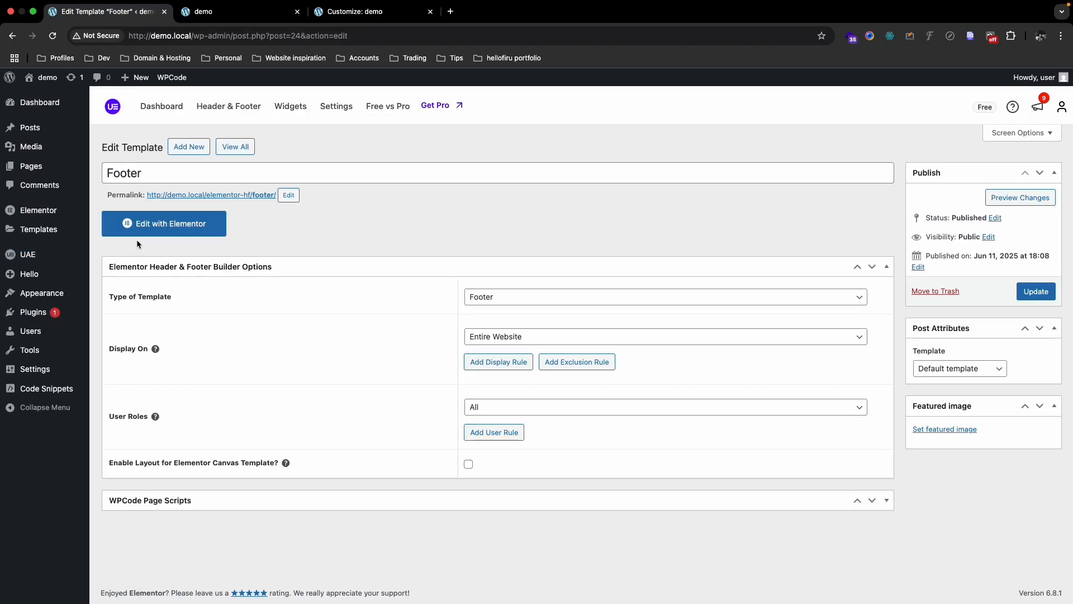
pyautogui.click(12, 35)
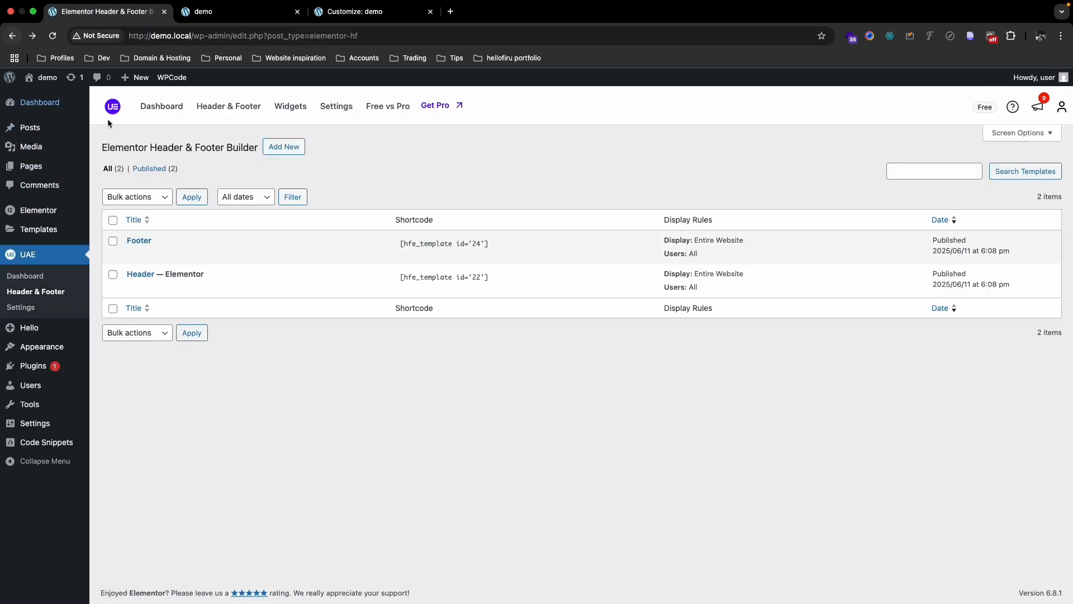
pyautogui.keyDown('super'); pyautogui.click(149, 245); pyautogui.keyUp('super')
pyautogui.moveTo(479, 12); pyautogui.dragTo(207, 22)
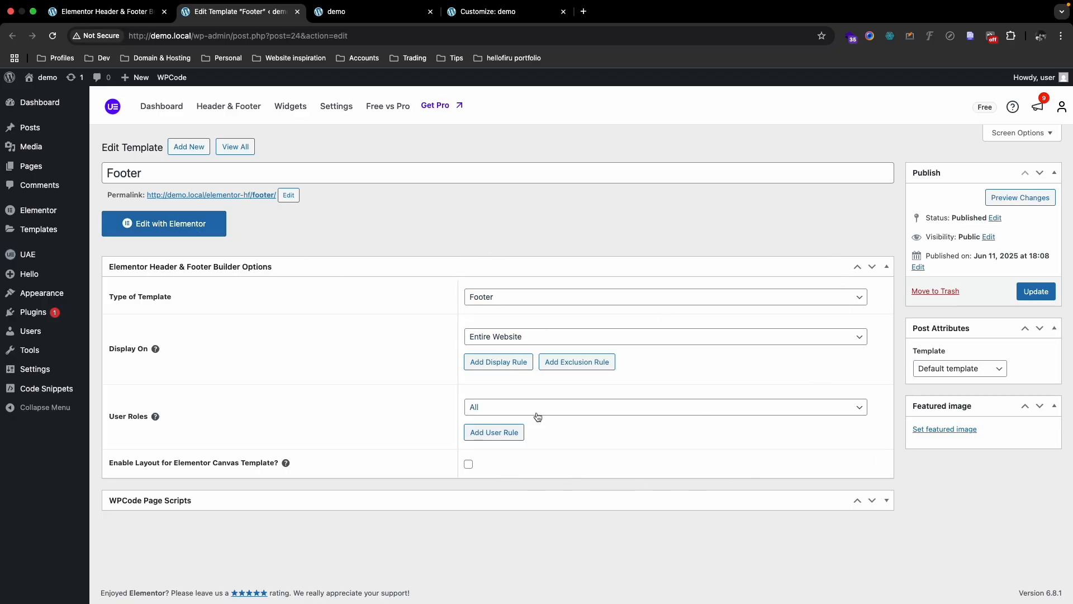
# Step: Open the Footer template in the Elementor editor and move the Structure window clear of the empty drop area
pyautogui.click(174, 232)
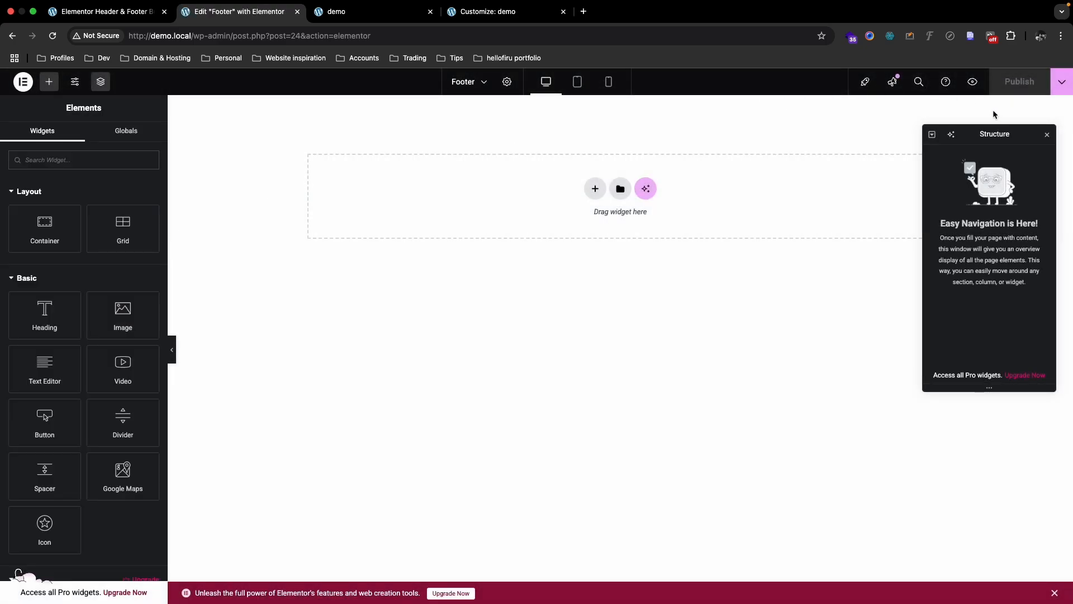
pyautogui.moveTo(1002, 137); pyautogui.dragTo(1003, 299)
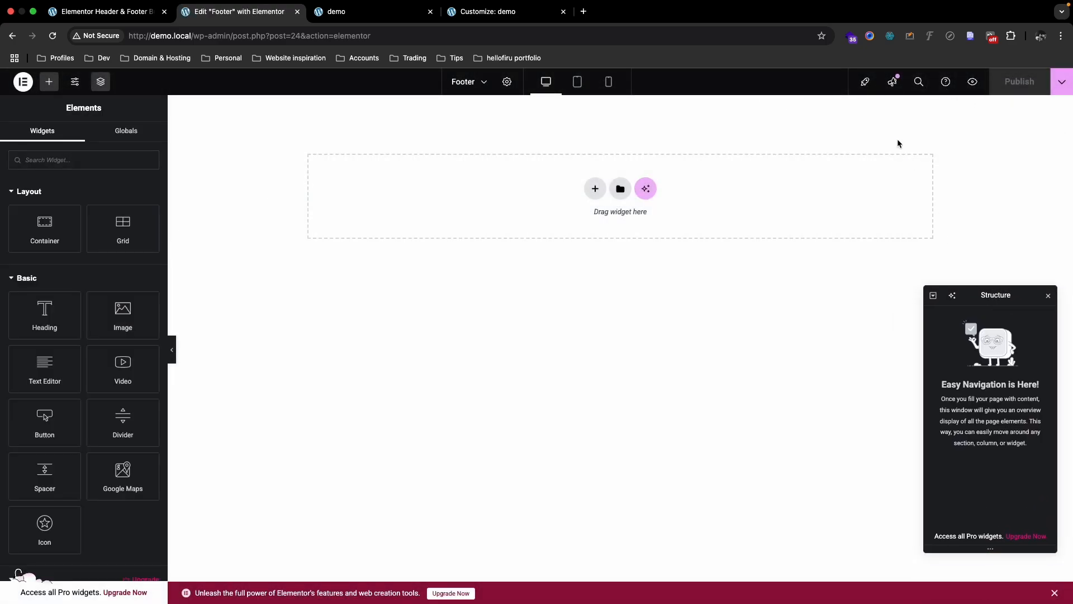
# Step: Switch to Figma and look through the harlow page design from the hero down to the footer
pyautogui.hotkey('ctrl', 'Up')
pyautogui.click(527, 58)
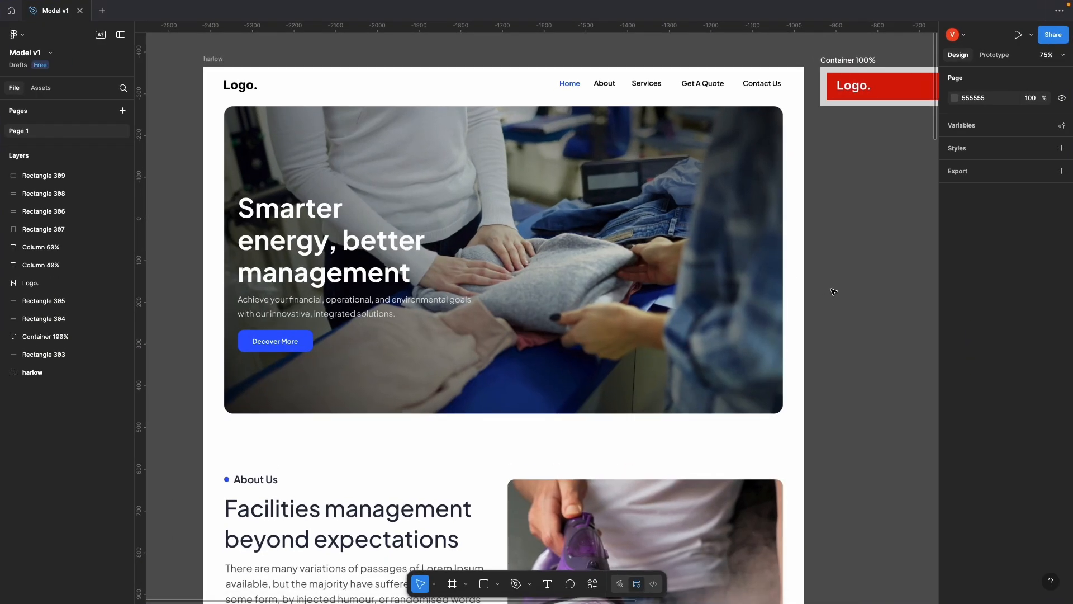
pyautogui.scroll(-10, 798, 292)
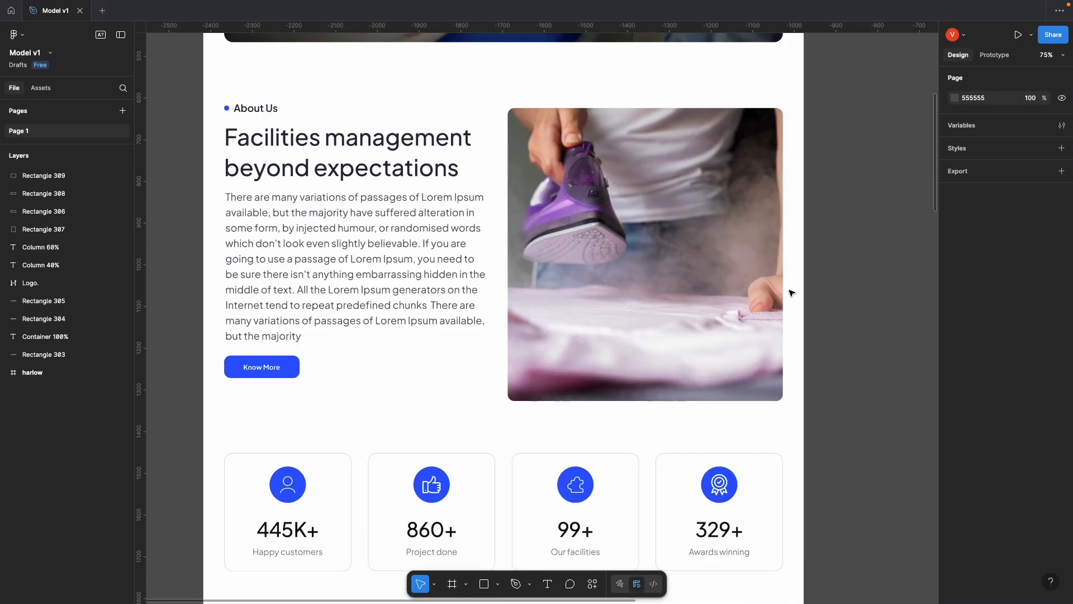
pyautogui.scroll(-5, 798, 292)
pyautogui.hscroll(5, 833, 390)
pyautogui.scroll(-10, 568, 319)
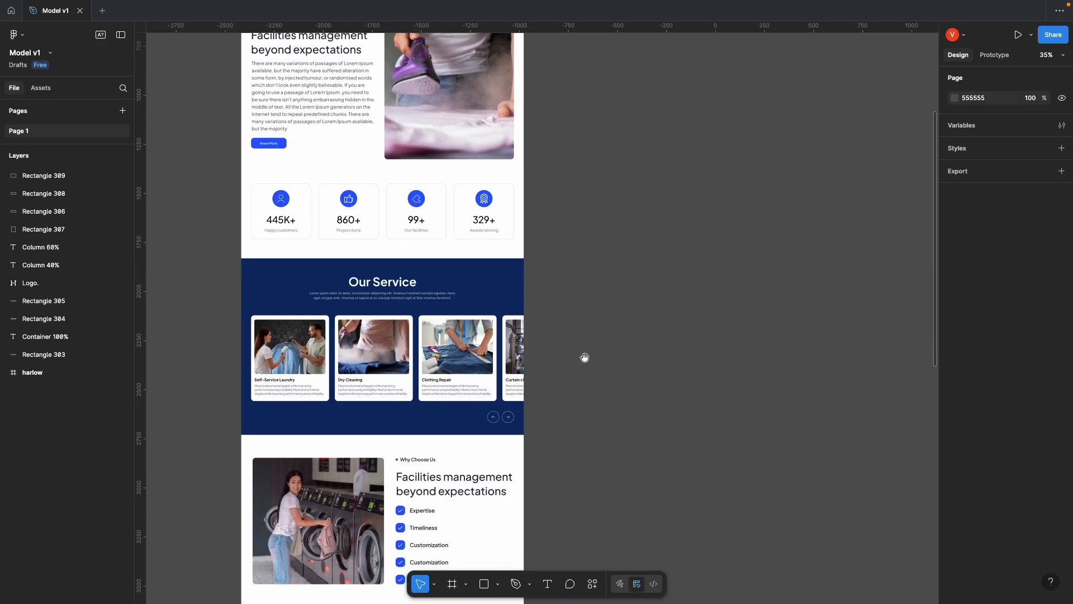
pyautogui.scroll(-10, 645, 396)
pyautogui.hscroll(-2, 618, 283)
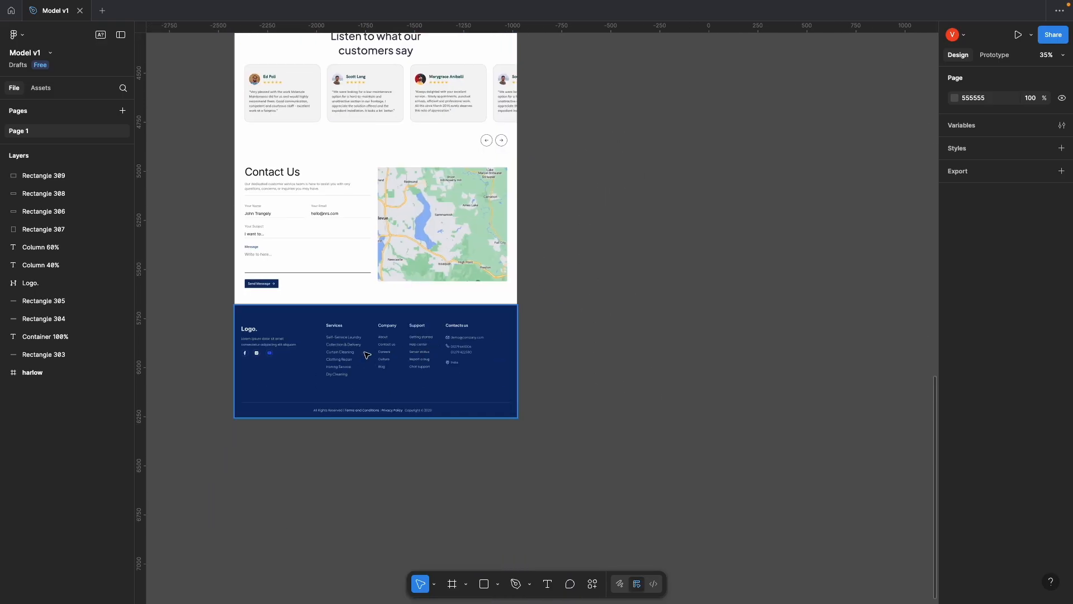
pyautogui.scroll(3, 360, 356)
pyautogui.scroll(-5, 359, 356)
pyautogui.scroll(6, 317, 359)
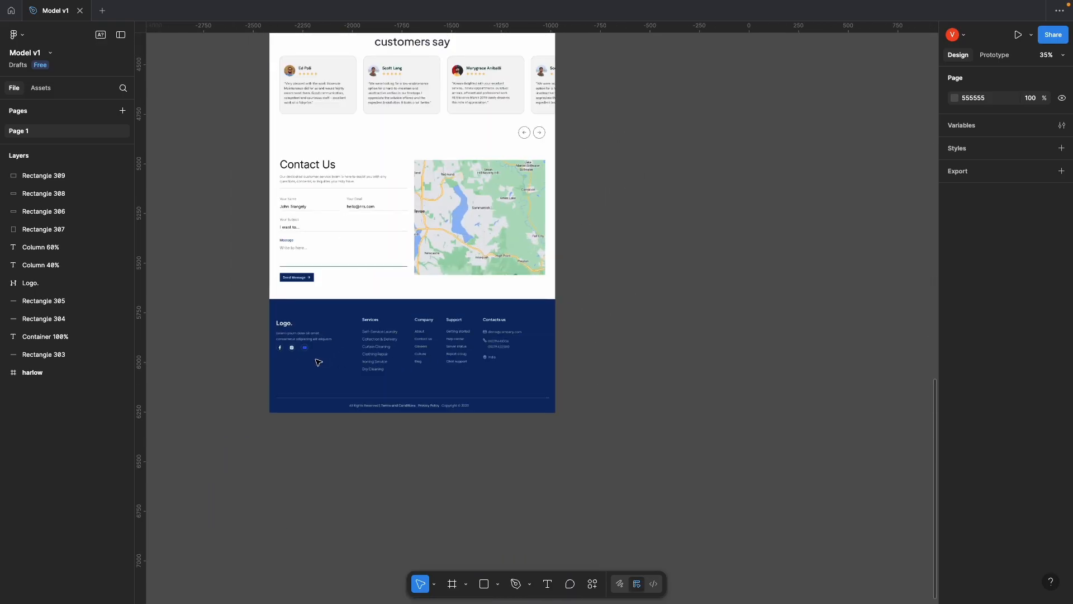
# Step: Switch to the browser and back to Figma, and examine the footer's columns and bottom copyright row
pyautogui.hotkey('ctrl', 'Up')
pyautogui.click(620, 58)
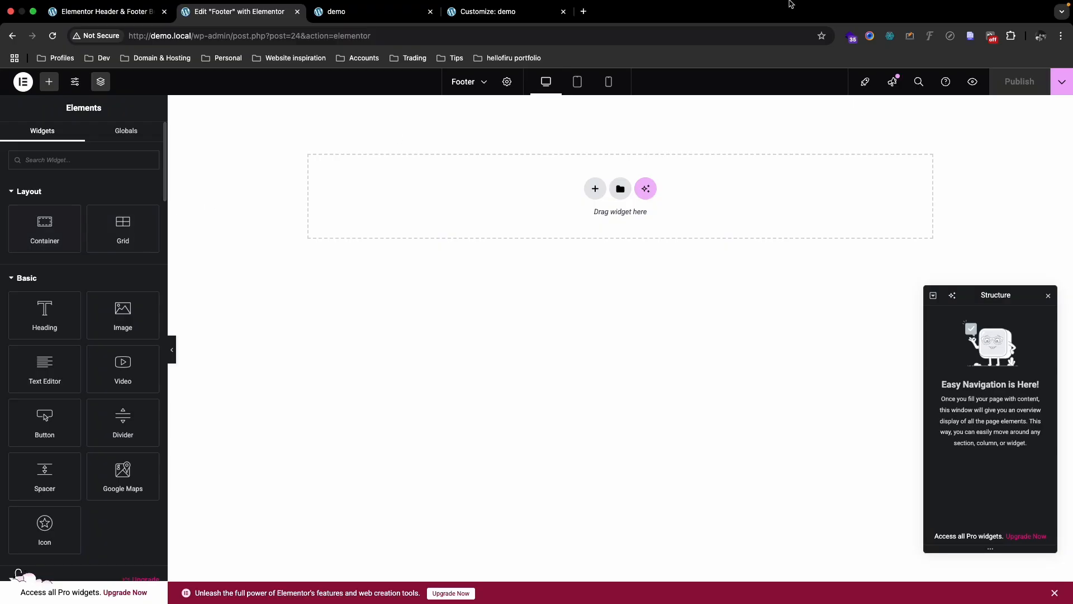
pyautogui.hotkey('ctrl', 'Up')
pyautogui.click(537, 56)
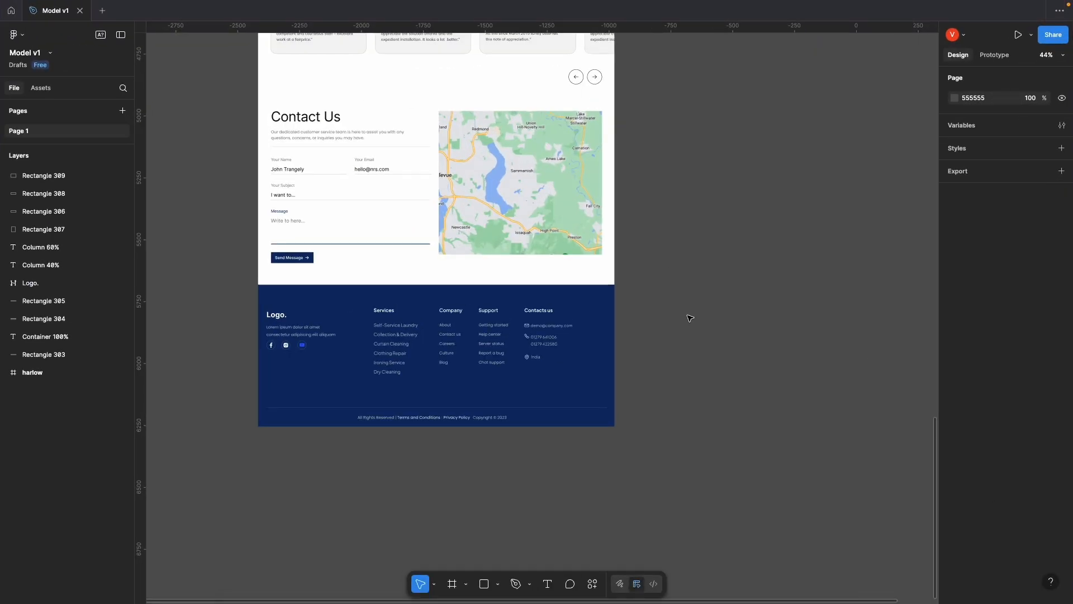
pyautogui.scroll(3, 689, 318)
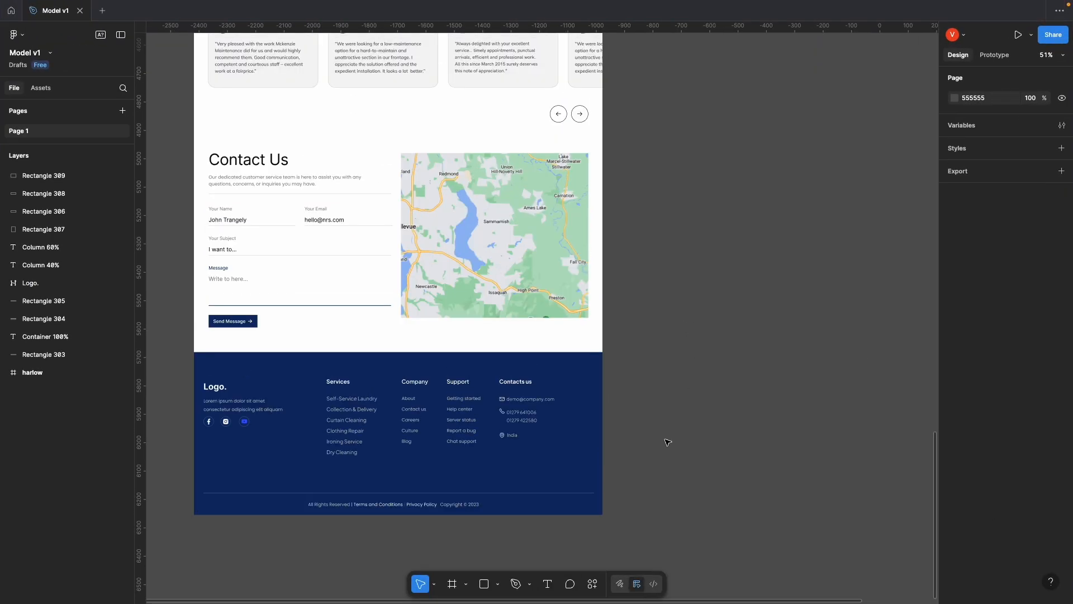
pyautogui.scroll(3, 667, 442)
pyautogui.scroll(-5, 669, 441)
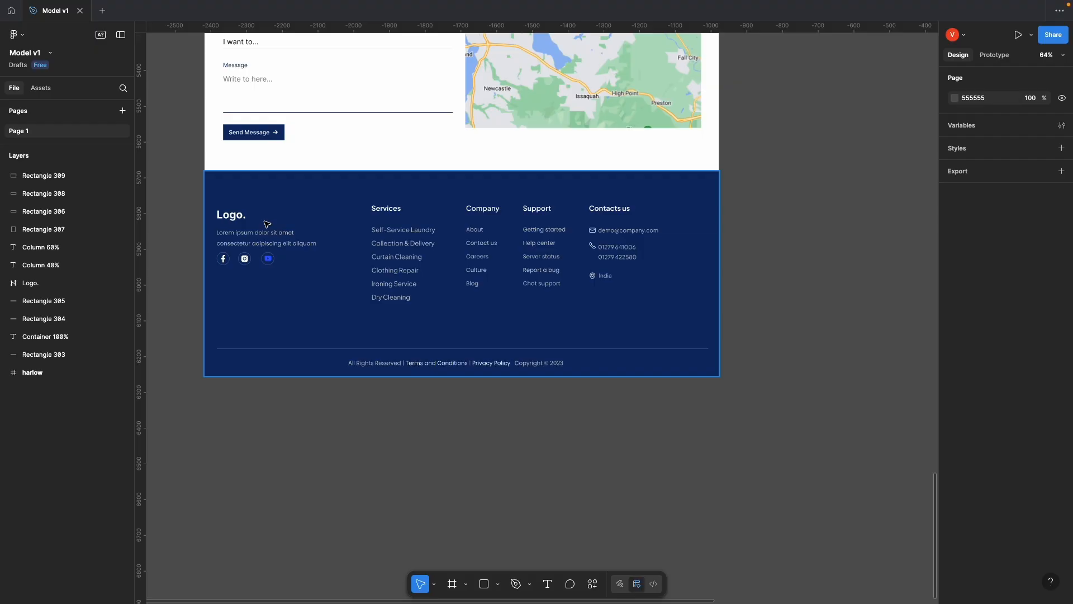
pyautogui.click(219, 181)
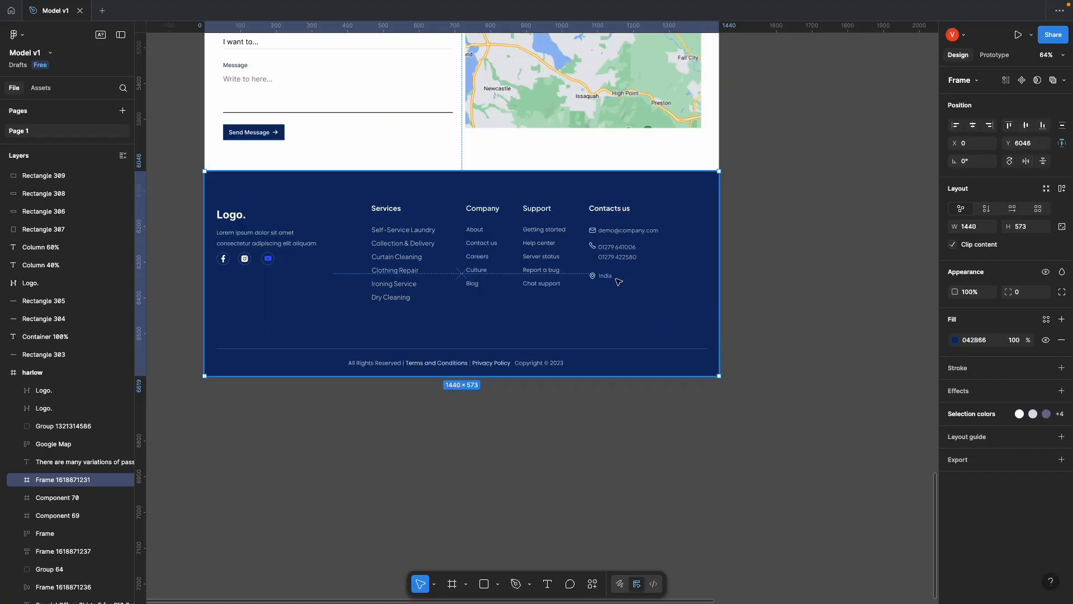
pyautogui.click(429, 463)
# Step: Draw a rectangle about 1485 × 565 beside the footer as the outer container of its layout diagram
pyautogui.scroll(-3, 428, 460)
pyautogui.moveTo(759, 417); pyautogui.dragTo(665, 425)
pyautogui.click(484, 584)
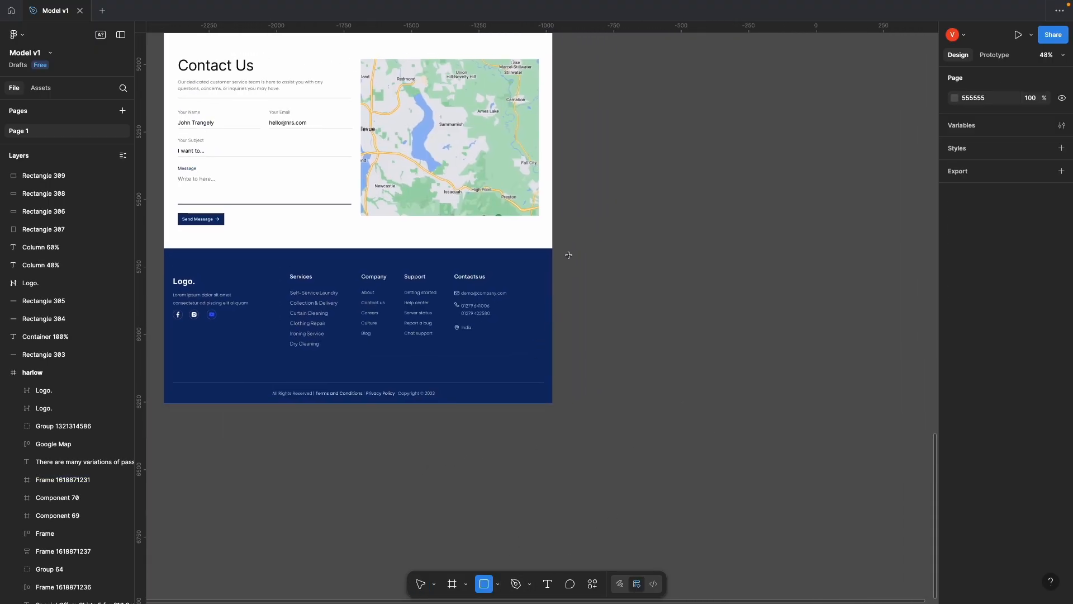
pyautogui.moveTo(562, 250)
pyautogui.mouseDown()
pyautogui.moveTo(572, 291)
pyautogui.moveTo(711, 439)
pyautogui.moveTo(894, 395)
pyautogui.moveTo(934, 401)
pyautogui.moveTo(917, 403)
pyautogui.mouseUp()
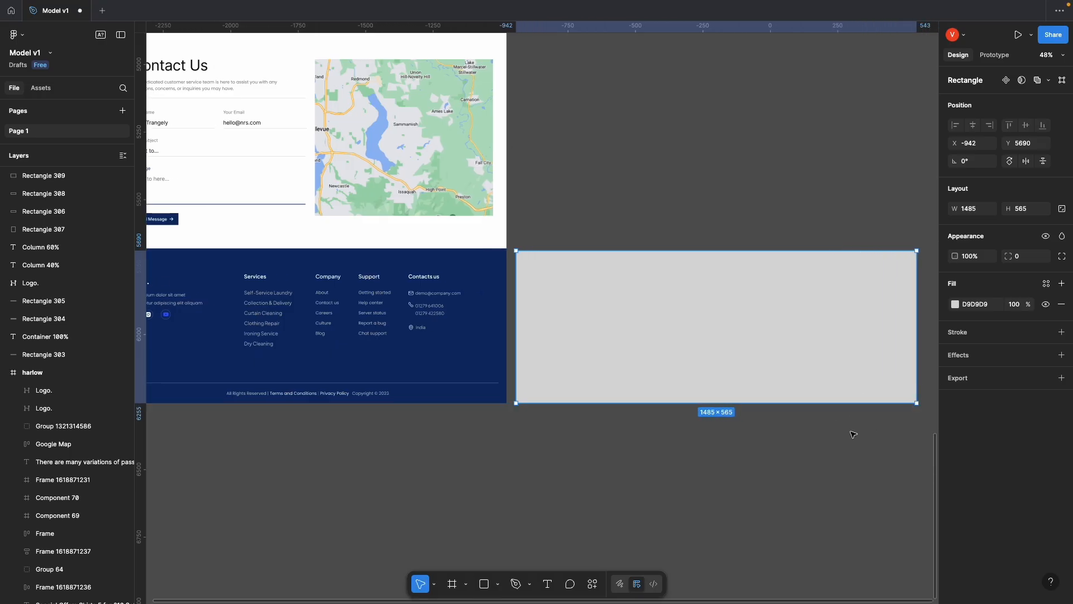
pyautogui.click(557, 433)
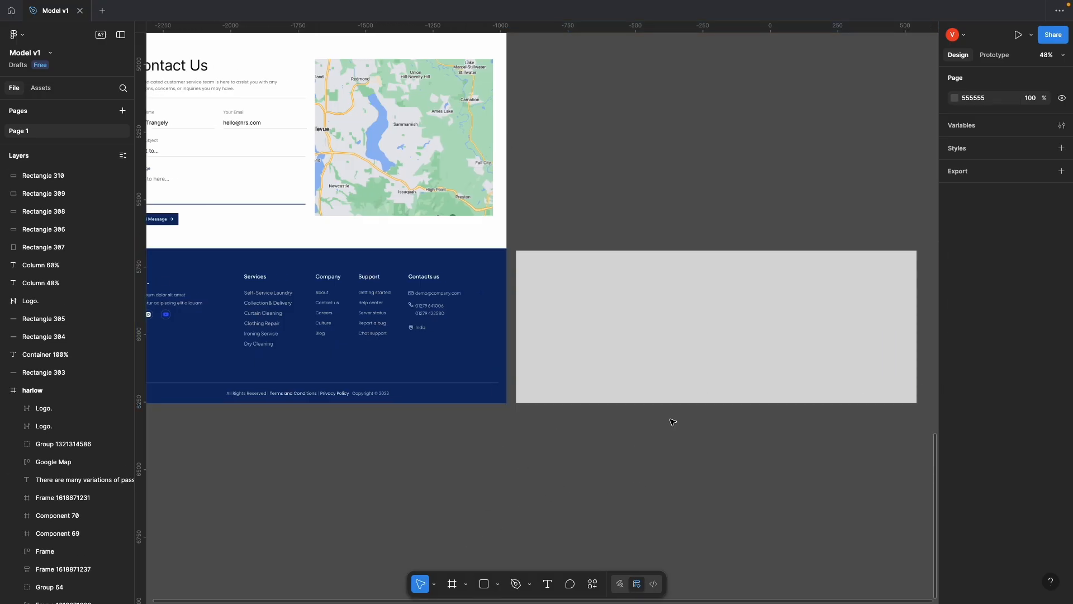
pyautogui.click(681, 371)
pyautogui.click(472, 365)
pyautogui.click(589, 367)
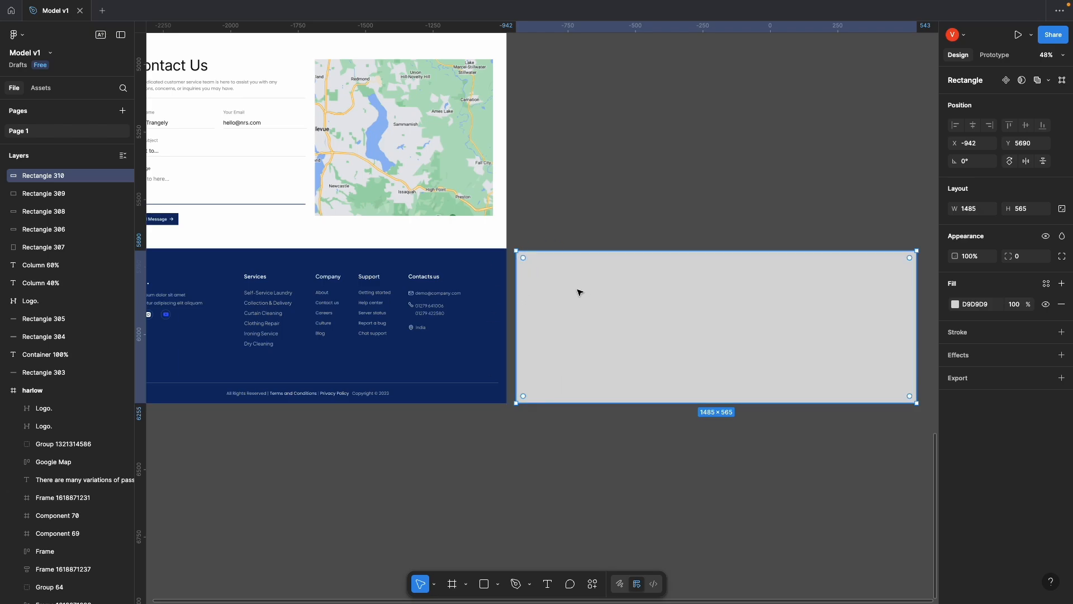
pyautogui.click(483, 582)
pyautogui.click(957, 310)
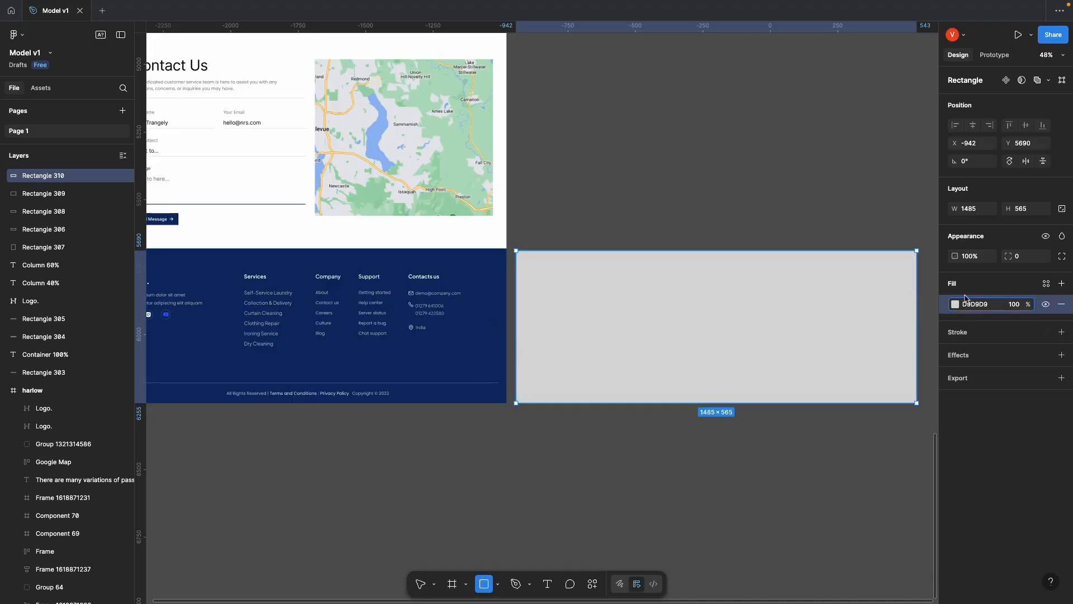
pyautogui.click(957, 305)
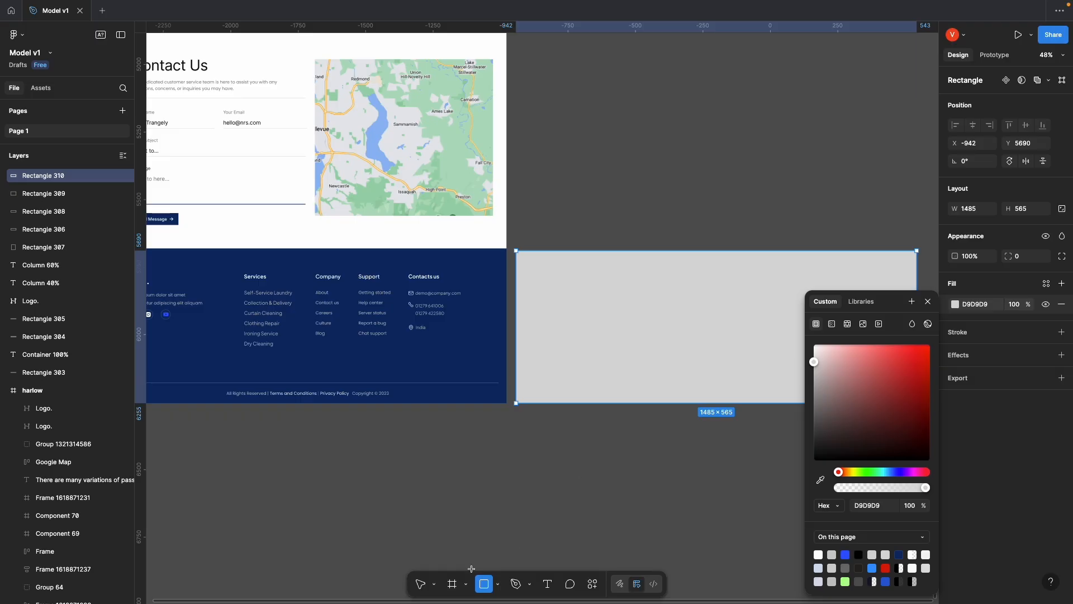
pyautogui.click(955, 304)
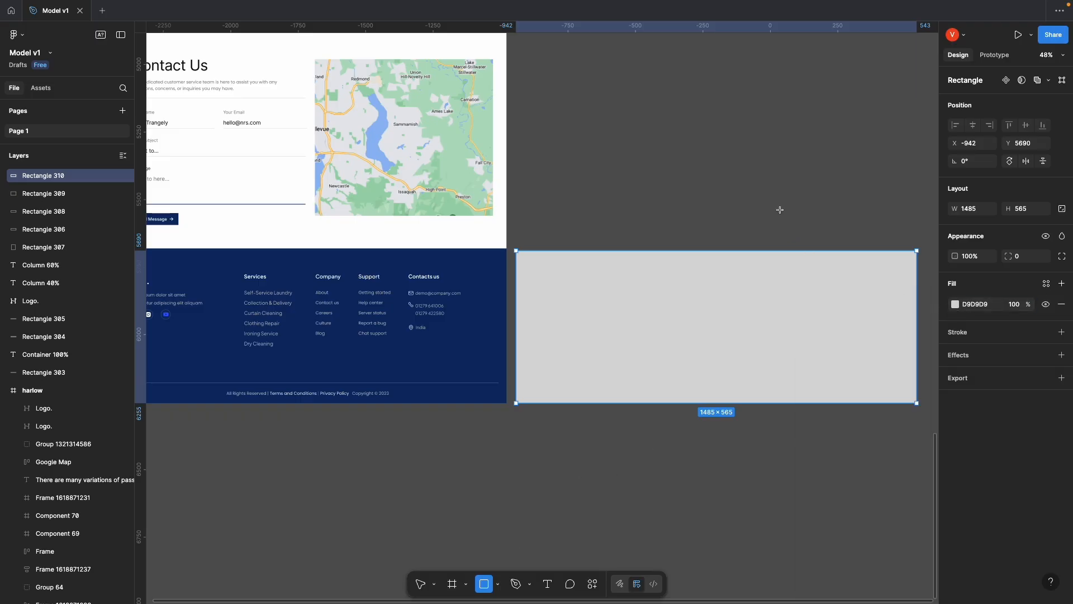
pyautogui.click(420, 584)
pyautogui.click(508, 507)
pyautogui.click(628, 359)
pyautogui.click(546, 496)
# Step: Draw a rectangle about 168 × 207 inside the grey container and fill it with red D61111
pyautogui.click(490, 582)
pyautogui.moveTo(535, 283); pyautogui.dragTo(580, 339)
pyautogui.click(956, 304)
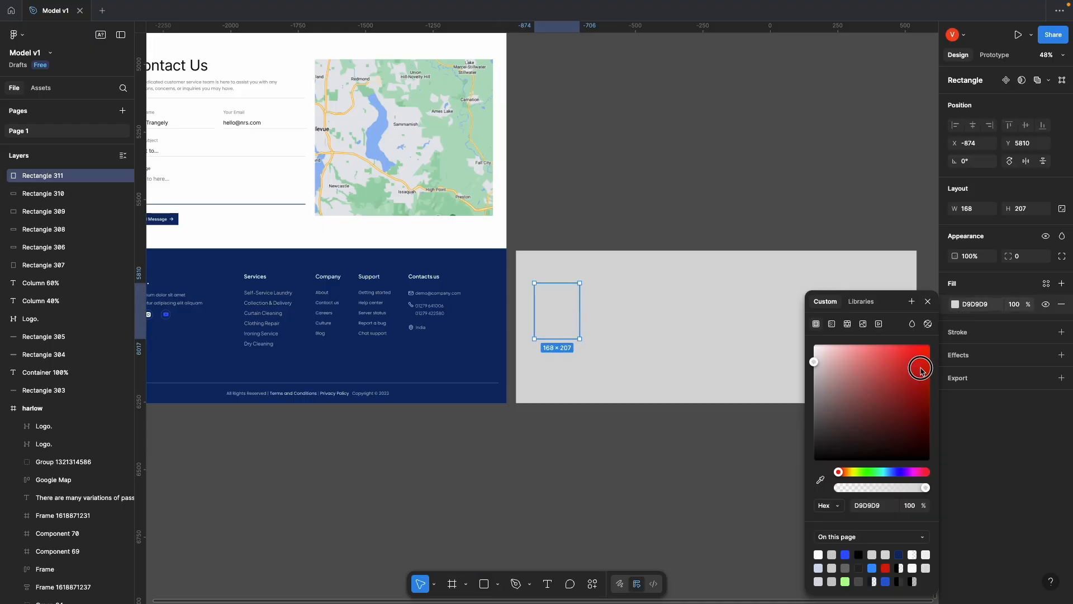
pyautogui.click(920, 358)
# Step: Place the red rectangle at the grey container's upper edge and stretch it to about 1448 × 331
pyautogui.click(638, 197)
pyautogui.click(558, 320)
pyautogui.moveTo(558, 321); pyautogui.dragTo(913, 301)
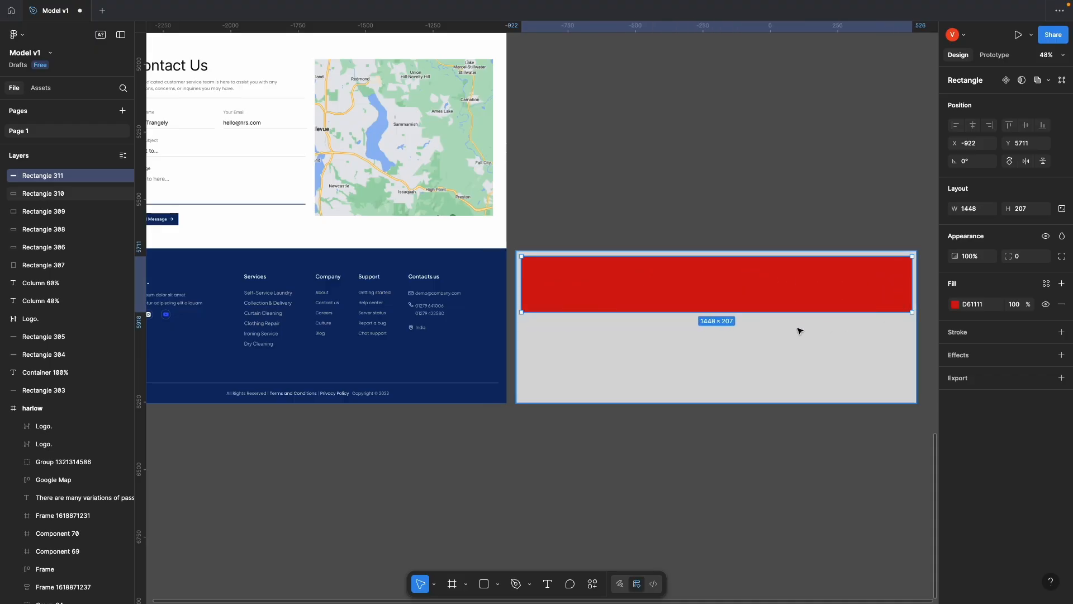
pyautogui.moveTo(801, 312); pyautogui.dragTo(802, 345)
# Step: Extend the grey container downward to a height of about 749
pyautogui.click(776, 392)
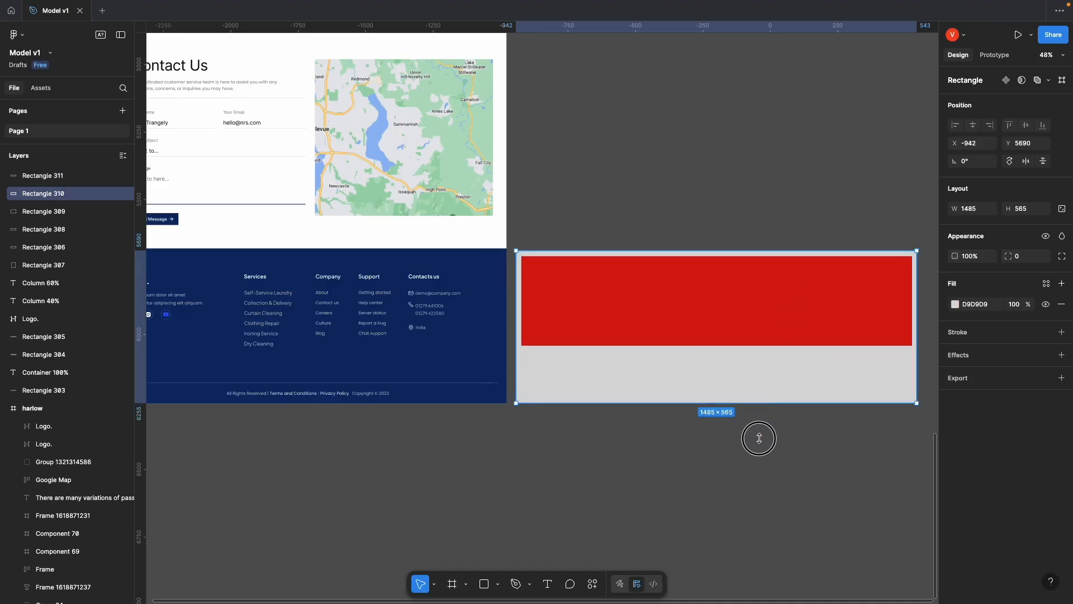
pyautogui.moveTo(758, 432); pyautogui.dragTo(760, 453)
pyautogui.press('Escape')
pyautogui.click(593, 431)
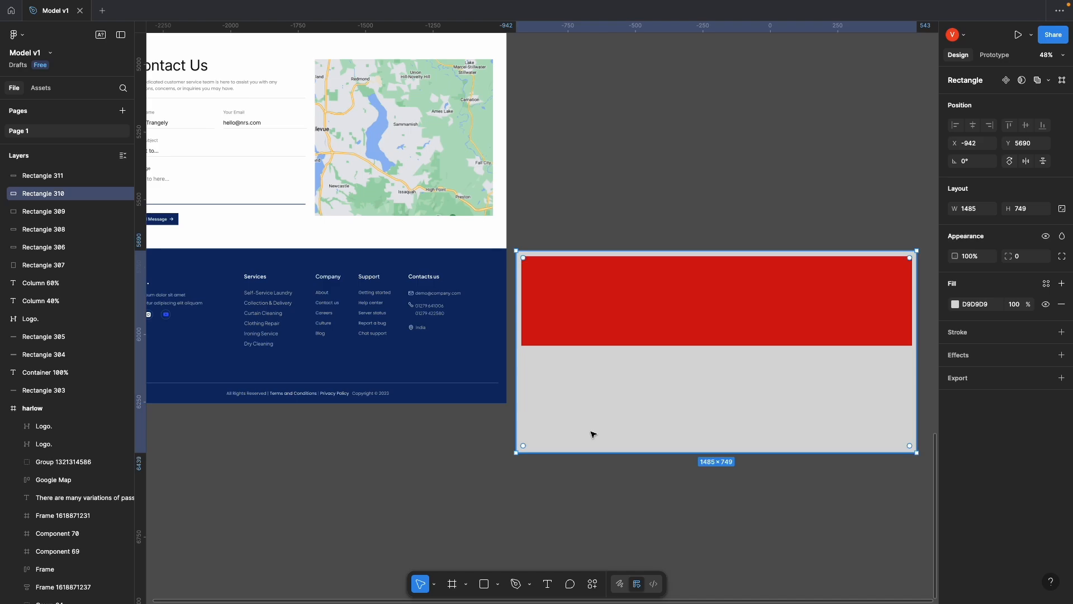
# Step: Duplicate the red rectangle directly below the first and shorten the copy to represent the footer's copyright row
pyautogui.click(633, 323)
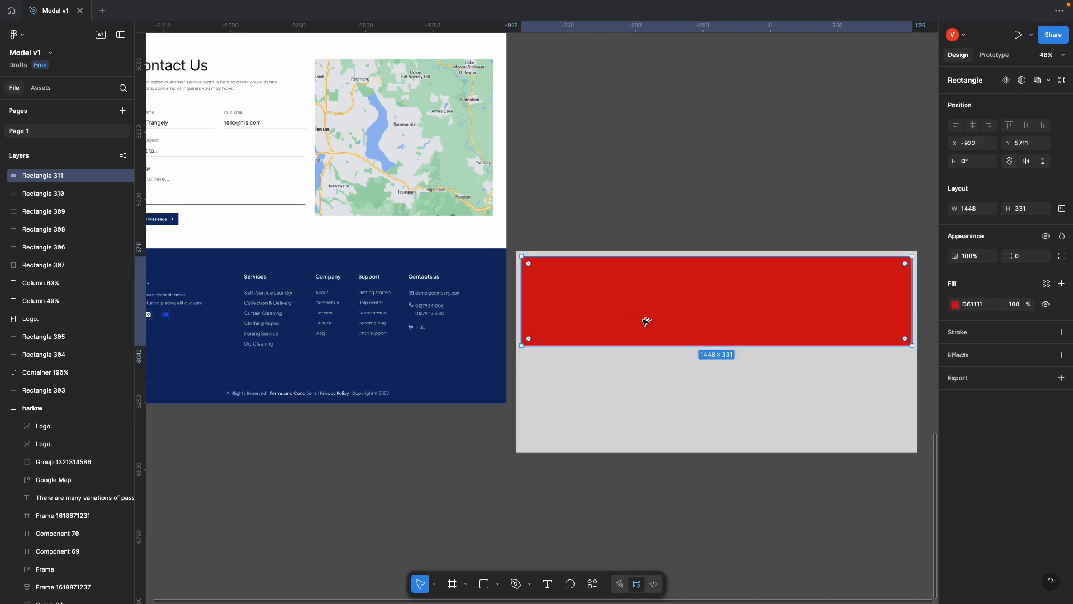
pyautogui.moveTo(648, 313); pyautogui.dragTo(673, 398)
pyautogui.click(303, 396)
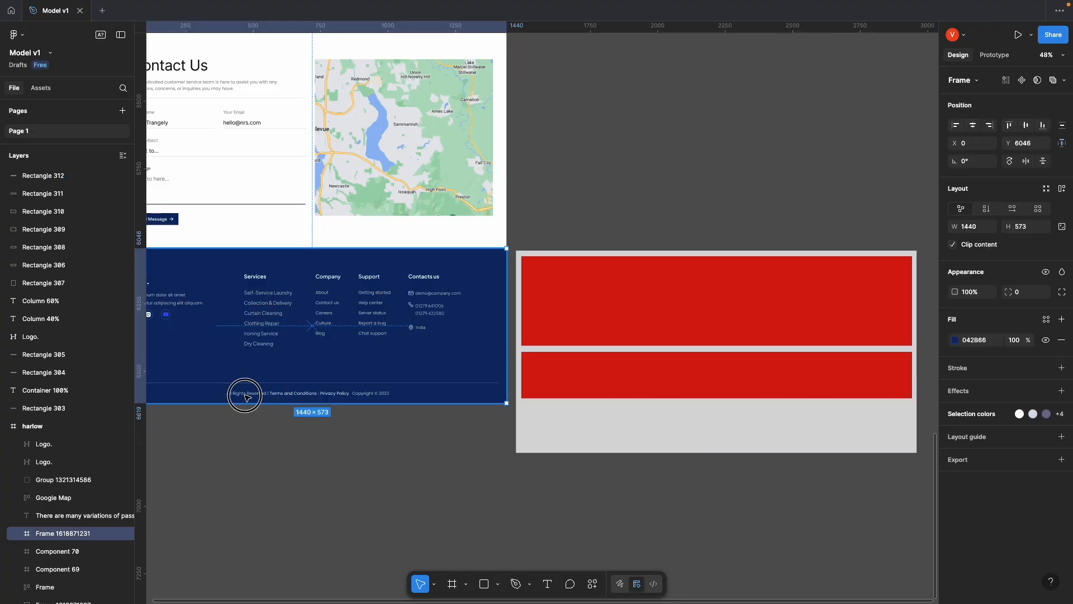
pyautogui.doubleClick(245, 397)
pyautogui.click(582, 388)
pyautogui.moveTo(585, 395); pyautogui.dragTo(587, 379)
# Step: Shorten the grey container to a height of about 507 so it ends just below the second red rectangle
pyautogui.click(600, 417)
pyautogui.moveTo(637, 451); pyautogui.dragTo(643, 388)
pyautogui.click(652, 403)
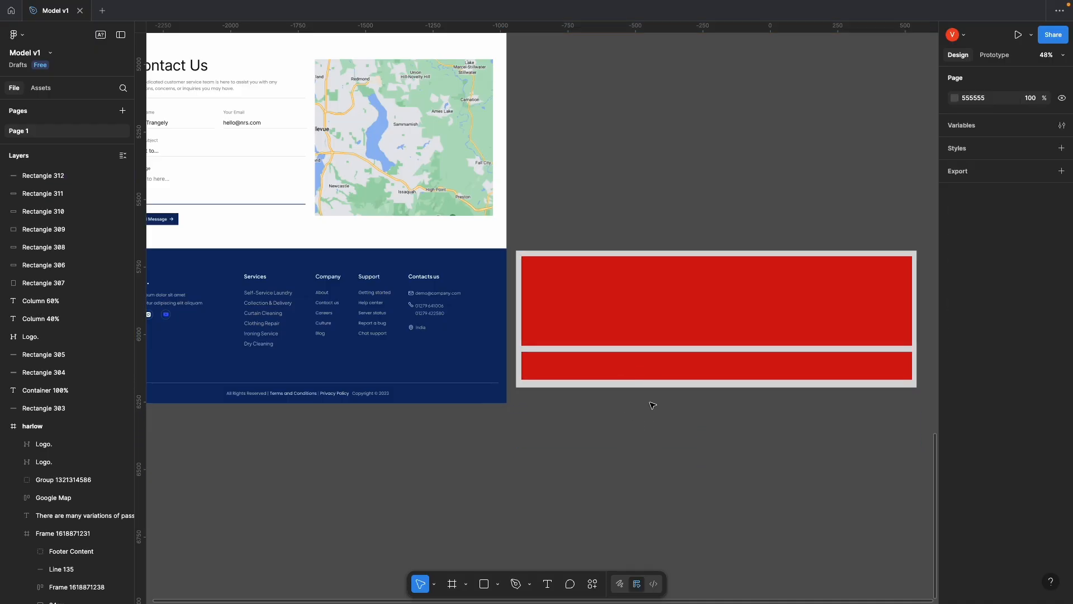
pyautogui.click(538, 253)
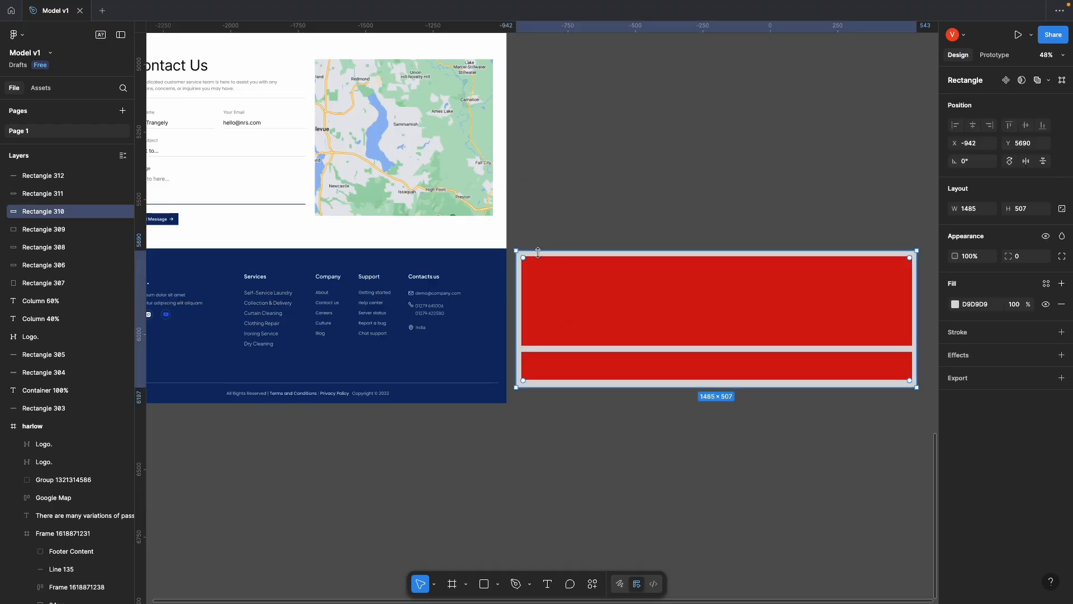
pyautogui.click(539, 238)
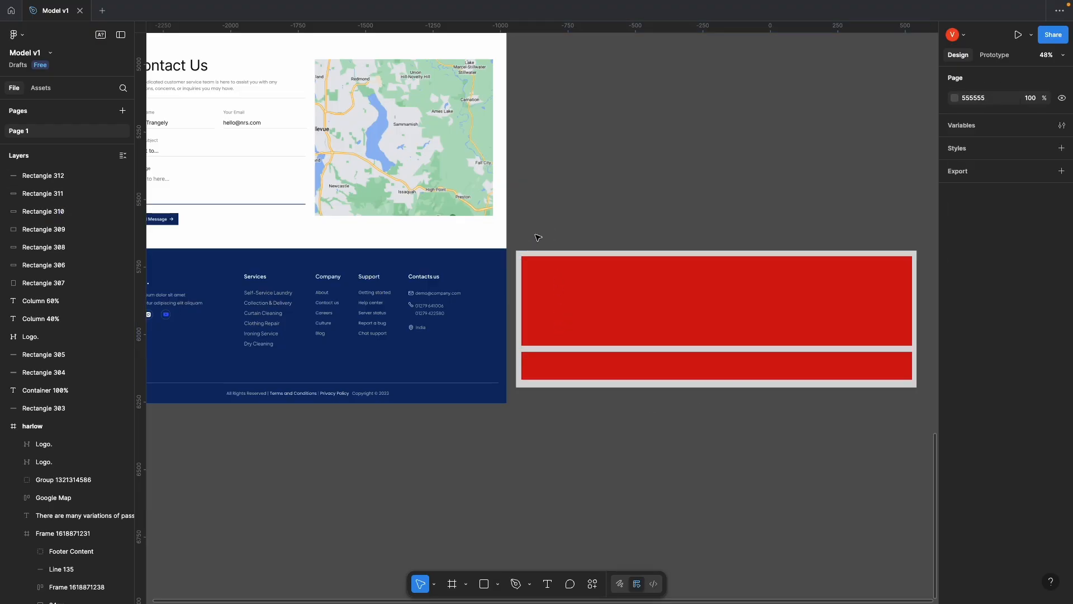
pyautogui.click(554, 277)
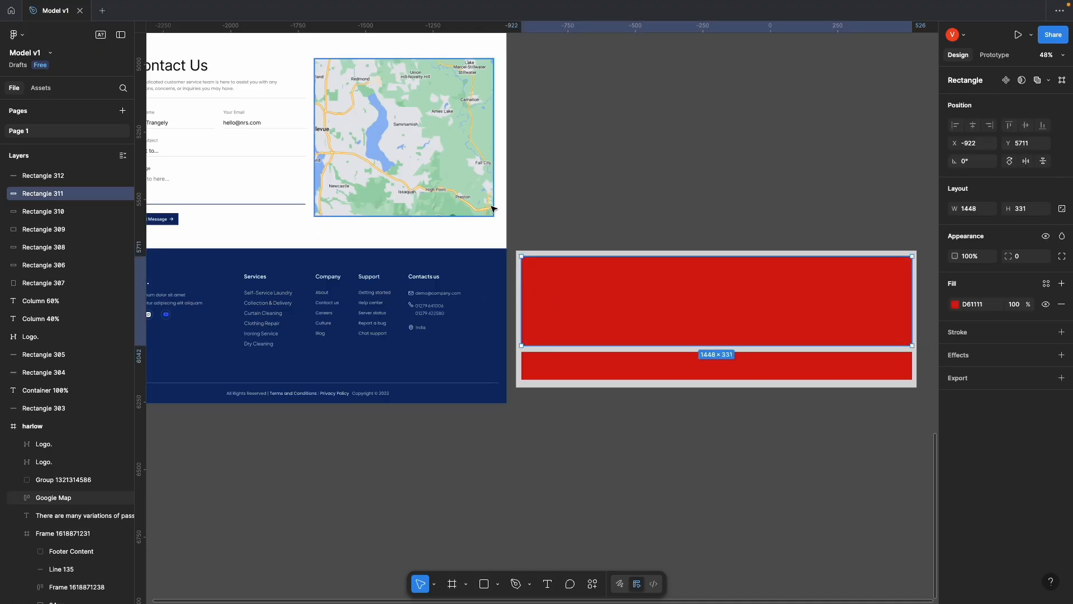
pyautogui.press('Escape')
pyautogui.moveTo(438, 237); pyautogui.dragTo(509, 167)
pyautogui.moveTo(621, 170); pyautogui.dragTo(665, 202)
pyautogui.click(631, 261)
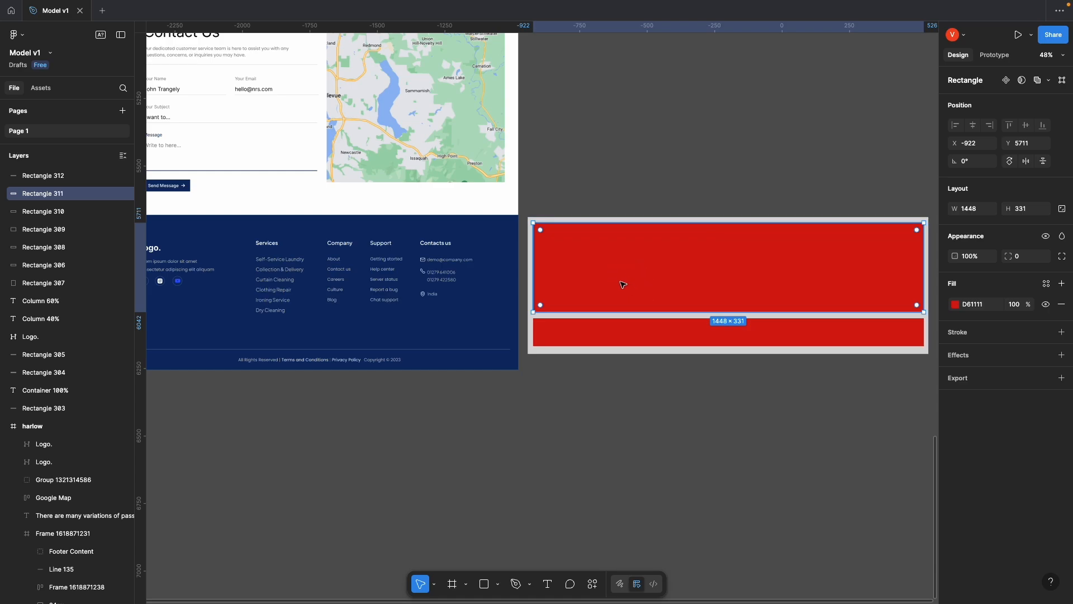
pyautogui.click(956, 305)
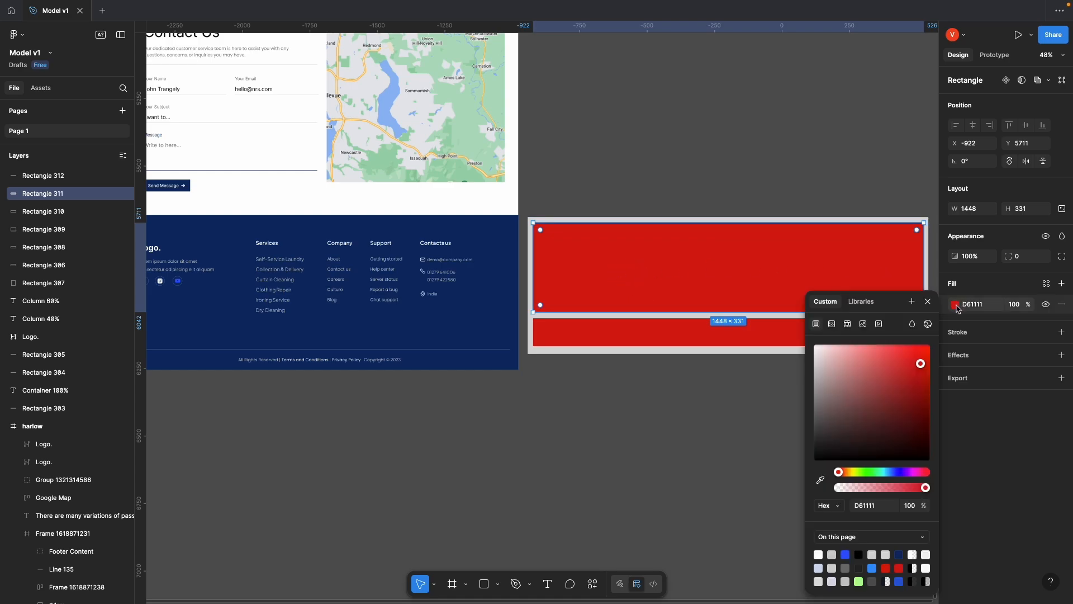
pyautogui.click(656, 437)
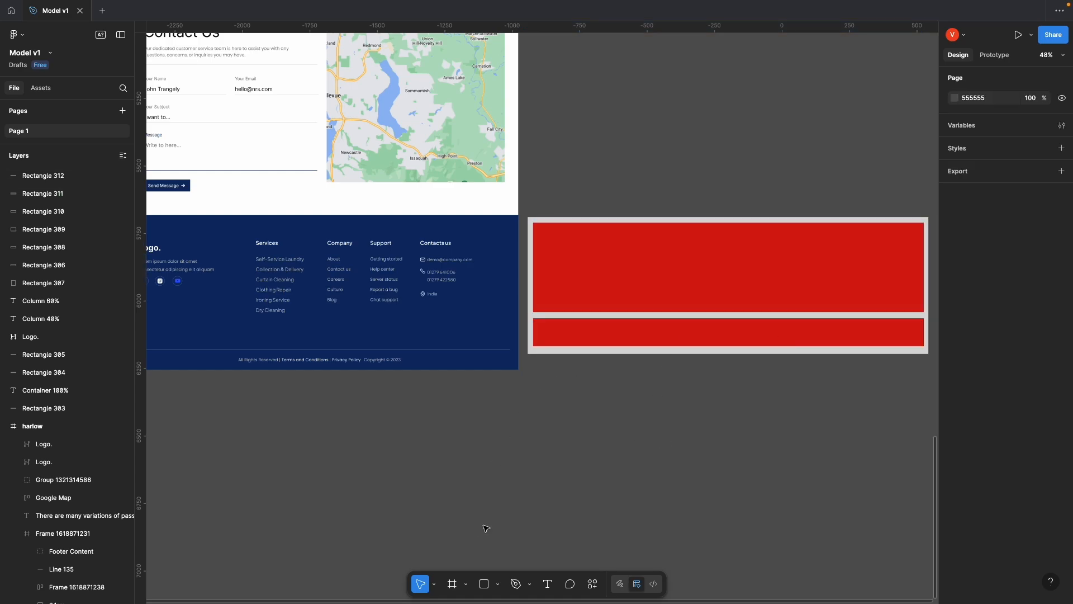
# Step: Draw a rectangle at the left end of the upper red row, fill it blue 1796FF and size it as the first column
pyautogui.click(485, 583)
pyautogui.moveTo(557, 235)
pyautogui.mouseDown()
pyautogui.moveTo(601, 294)
pyautogui.moveTo(721, 299)
pyautogui.mouseUp()
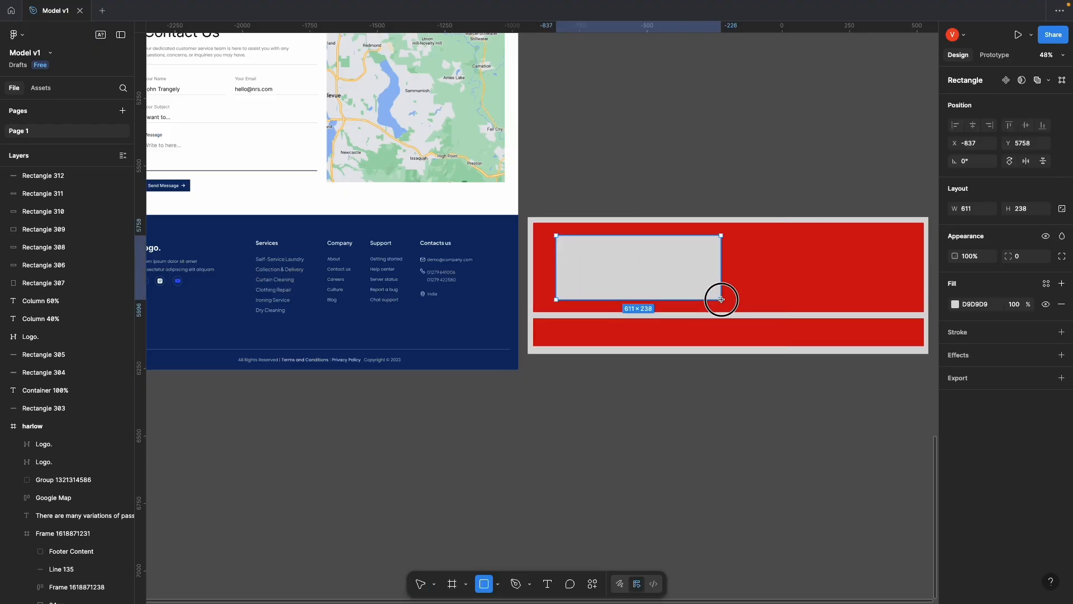
pyautogui.click(956, 304)
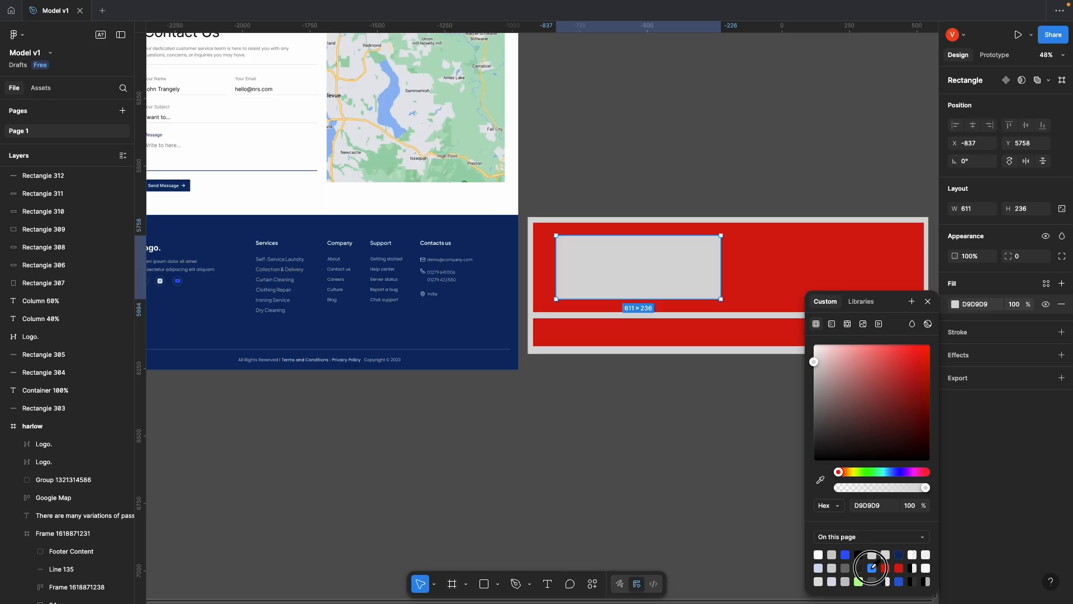
pyautogui.click(872, 567)
pyautogui.moveTo(721, 266); pyautogui.dragTo(589, 302)
pyautogui.click(652, 177)
pyautogui.hscroll(1, 573, 264)
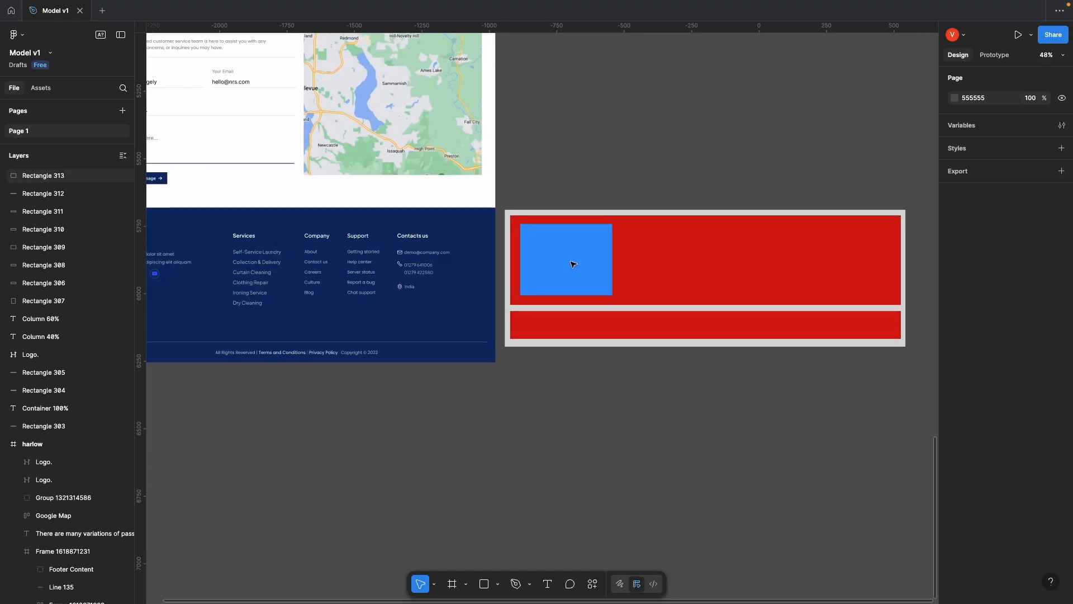
# Step: Duplicate the blue column across the upper red row to make five columns and adjust their widths to match the footer's content
pyautogui.click(573, 264)
pyautogui.moveTo(571, 264); pyautogui.dragTo(667, 264)
pyautogui.moveTo(667, 263); pyautogui.dragTo(854, 258)
pyautogui.click(657, 262)
pyautogui.click(590, 275)
pyautogui.moveTo(613, 265); pyautogui.dragTo(716, 262)
pyautogui.click(724, 263)
pyautogui.moveTo(617, 395)
pyautogui.mouseDown()
pyautogui.moveTo(666, 394)
pyautogui.moveTo(611, 391)
pyautogui.moveTo(618, 403)
pyautogui.mouseUp()
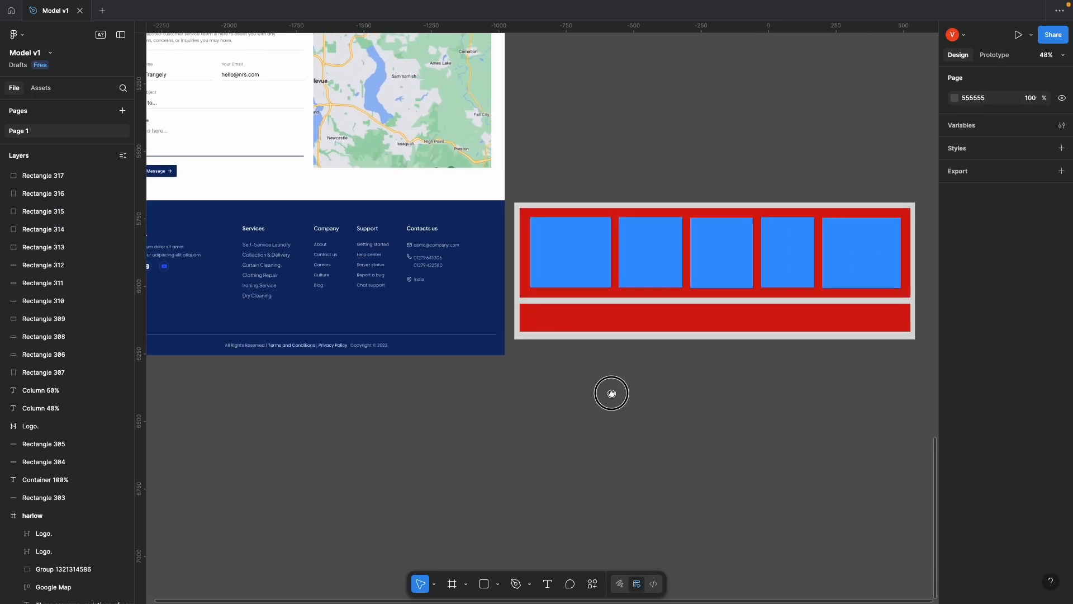
# Step: Compare the upper row's blue columns and the footer design's copyright line with the diagram
pyautogui.click(532, 302)
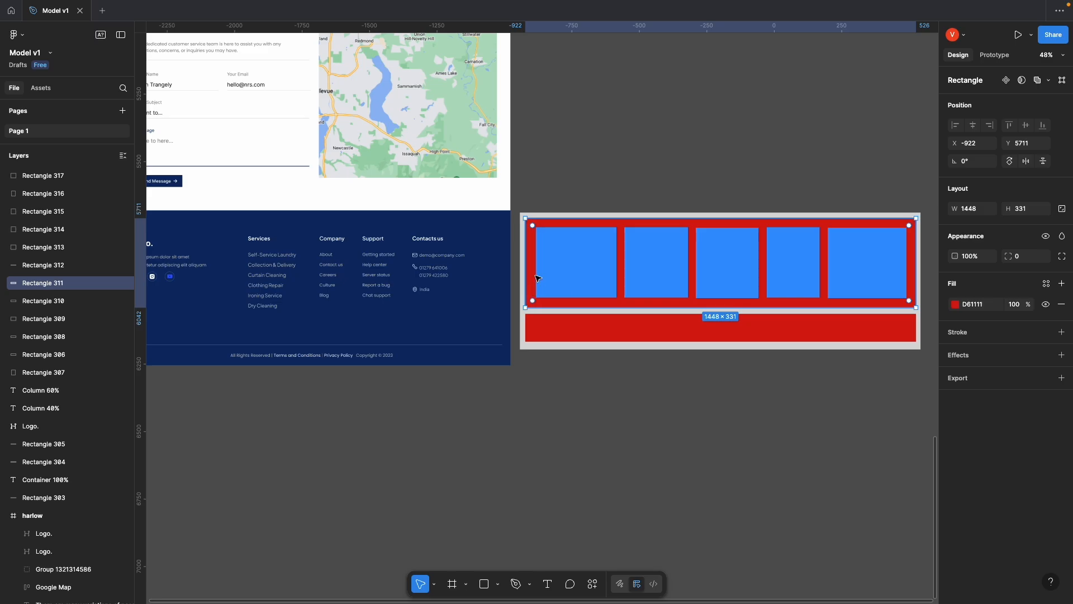
pyautogui.click(538, 287)
pyautogui.click(657, 266)
pyautogui.click(713, 269)
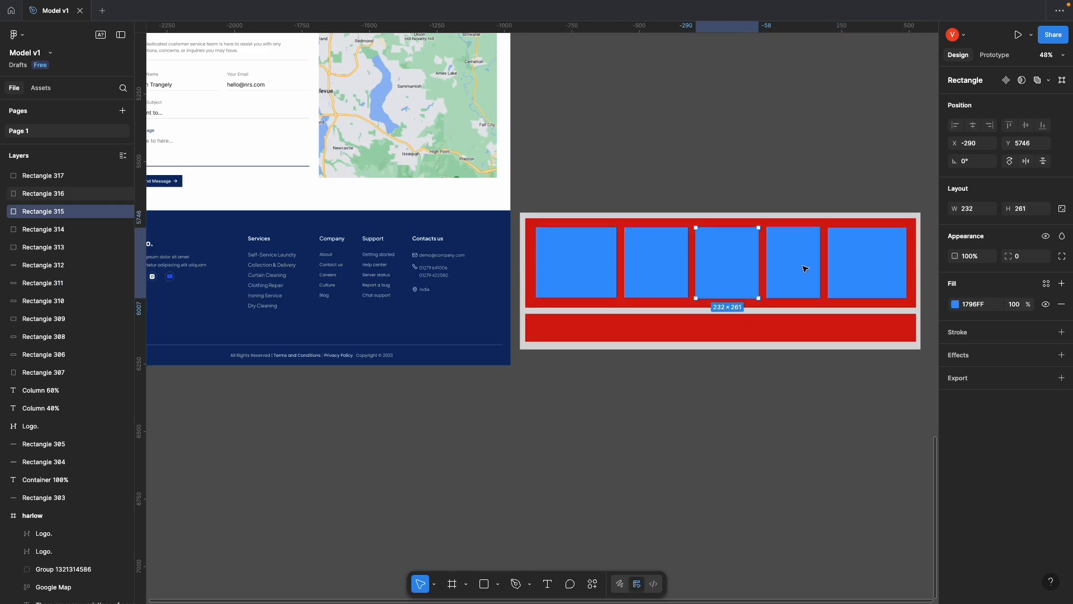
pyautogui.click(803, 268)
pyautogui.click(874, 269)
pyautogui.click(352, 357)
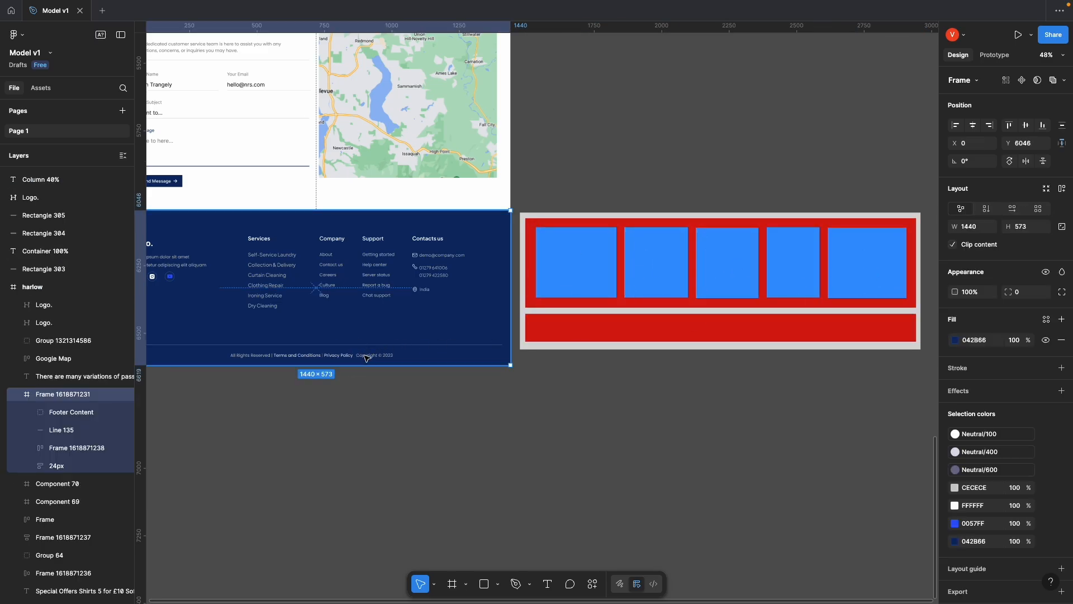
pyautogui.doubleClick(352, 358)
pyautogui.click(227, 369)
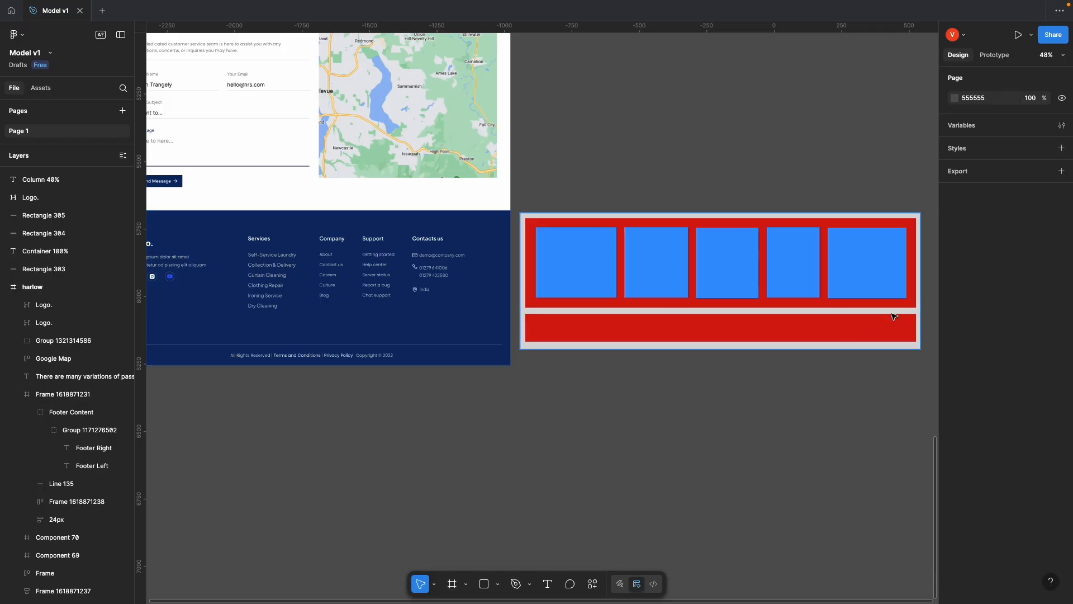
# Step: Draw a wide, thin grey rectangle centred in the lower red row to represent the copyright text
pyautogui.click(484, 584)
pyautogui.moveTo(625, 324); pyautogui.dragTo(837, 335)
pyautogui.keyDown('shift'); pyautogui.click(866, 337); pyautogui.keyUp('shift')
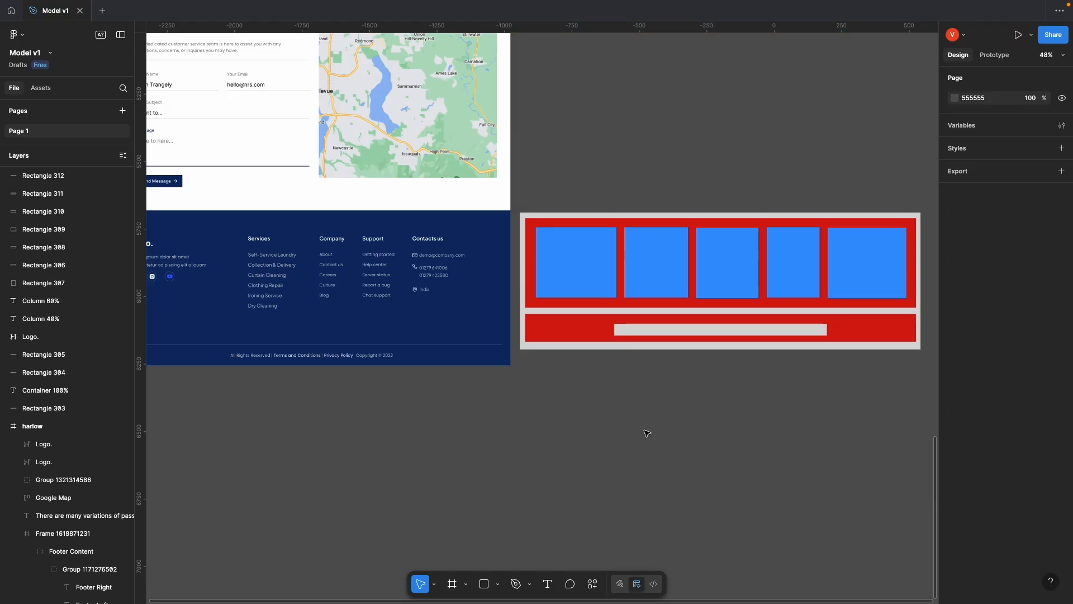
# Step: Add the text label "Main Container" just above the grey container, aligned with its left edge
pyautogui.scroll(5, 816, 222)
pyautogui.moveTo(656, 159); pyautogui.dragTo(573, 138)
pyautogui.click(546, 584)
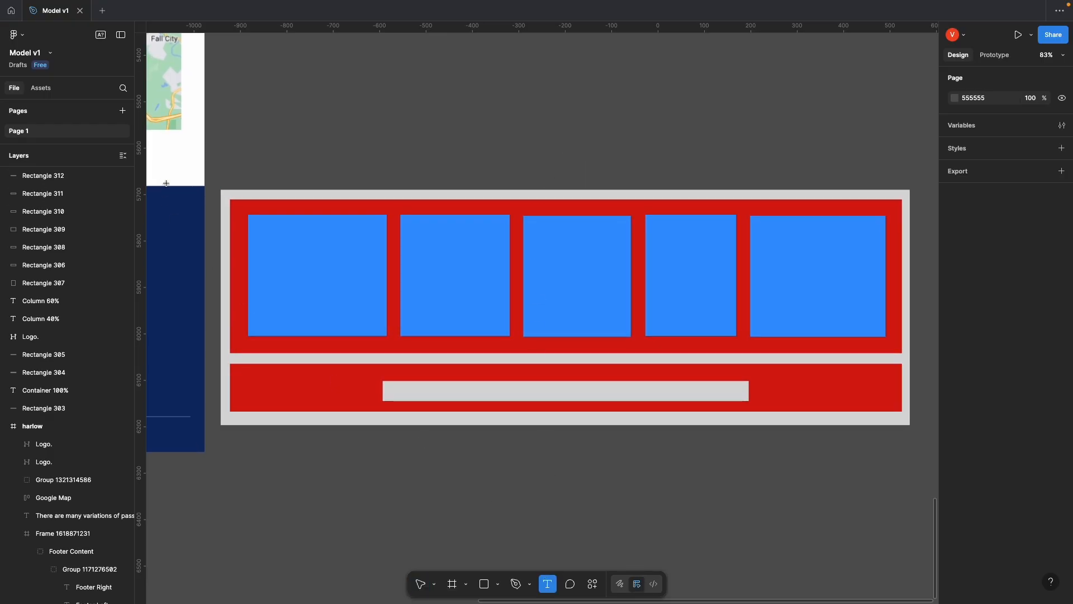
pyautogui.click(290, 174)
pyautogui.write('C')
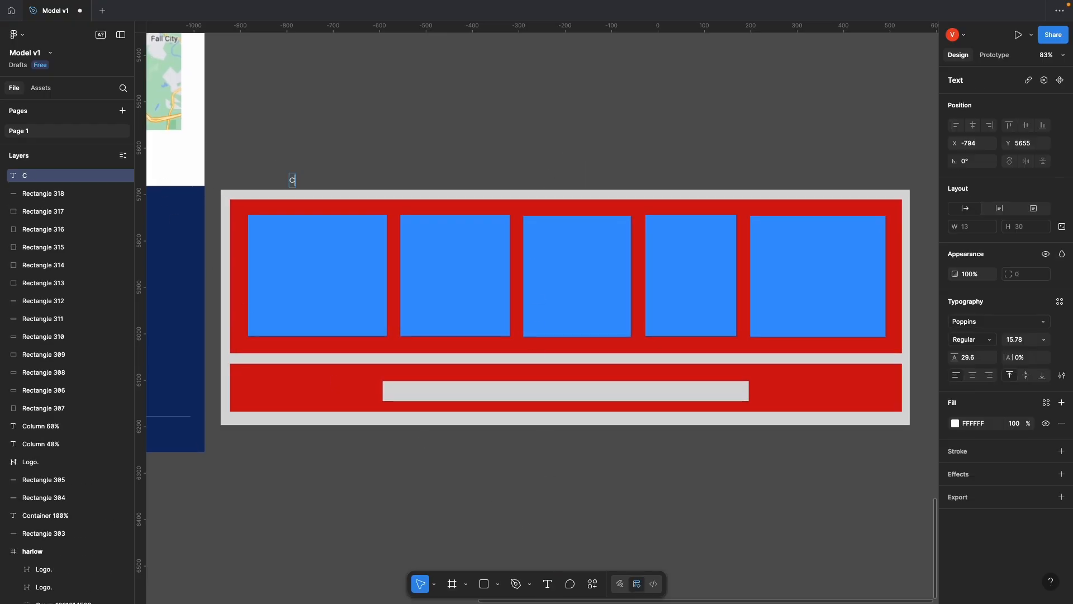
pyautogui.press('BackSpace')
pyautogui.write('M')
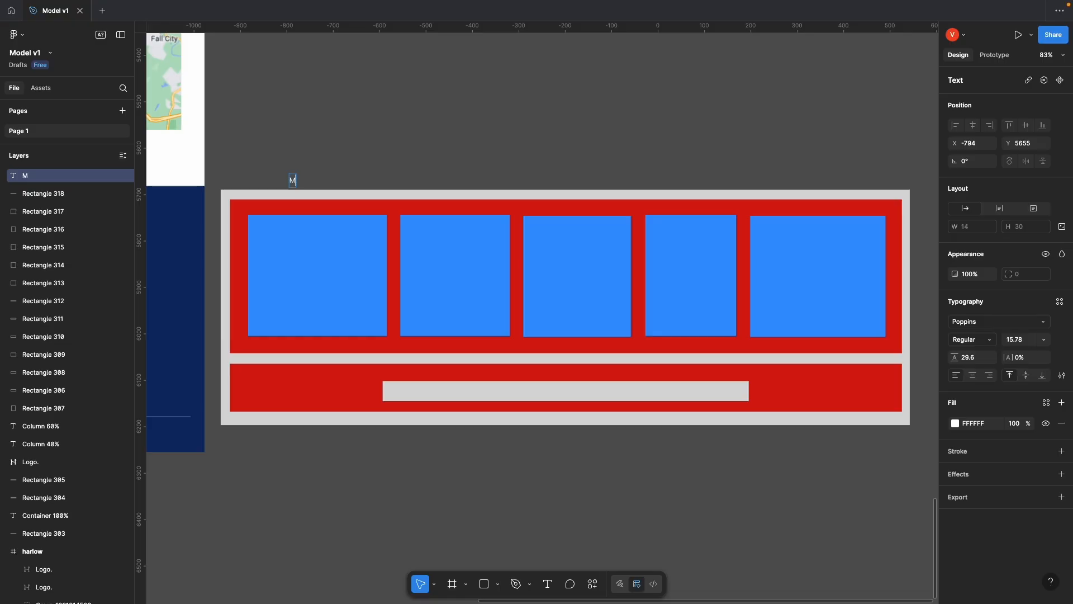
pyautogui.write('ain Container')
pyautogui.press('Escape')
pyautogui.moveTo(306, 185); pyautogui.dragTo(237, 181)
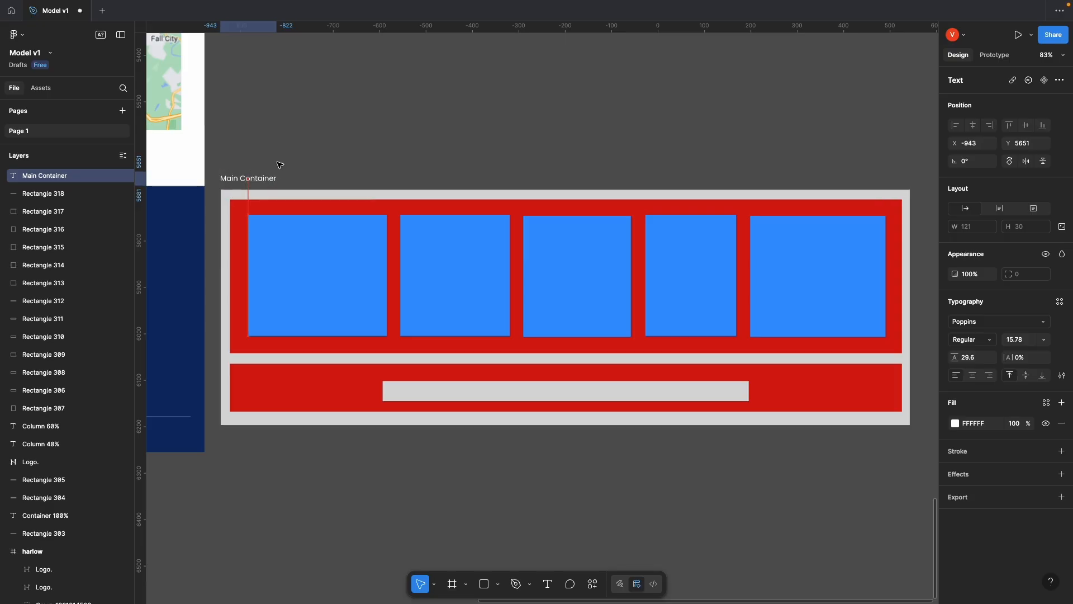
pyautogui.press('Escape')
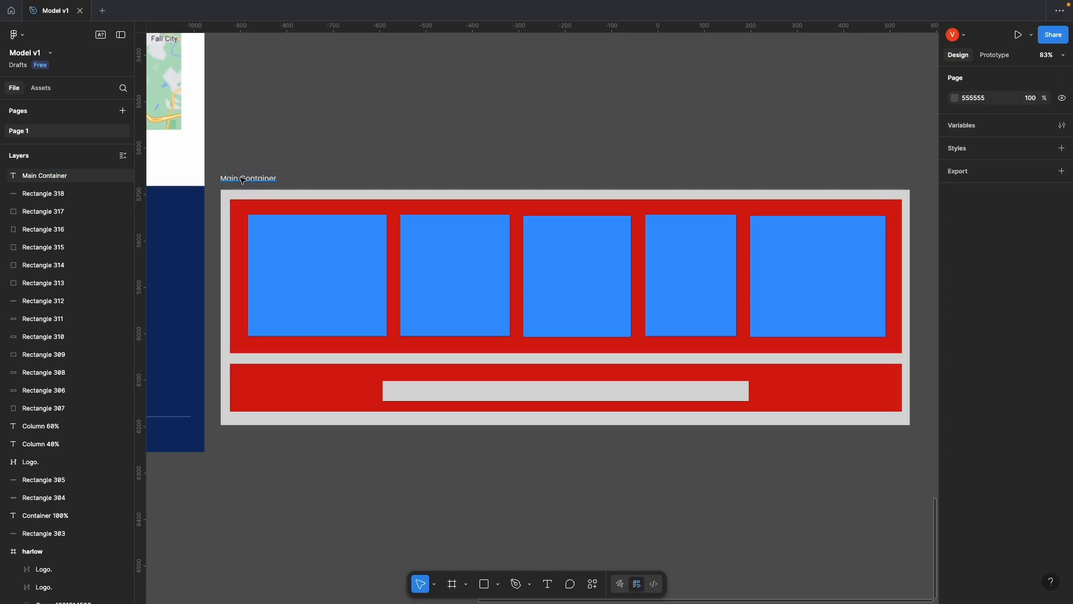
# Step: Add the text label "Sub row" in the upper-left corner of the upper red row
pyautogui.click(249, 213)
pyautogui.press('t')
pyautogui.click(297, 163)
pyautogui.write('Su')
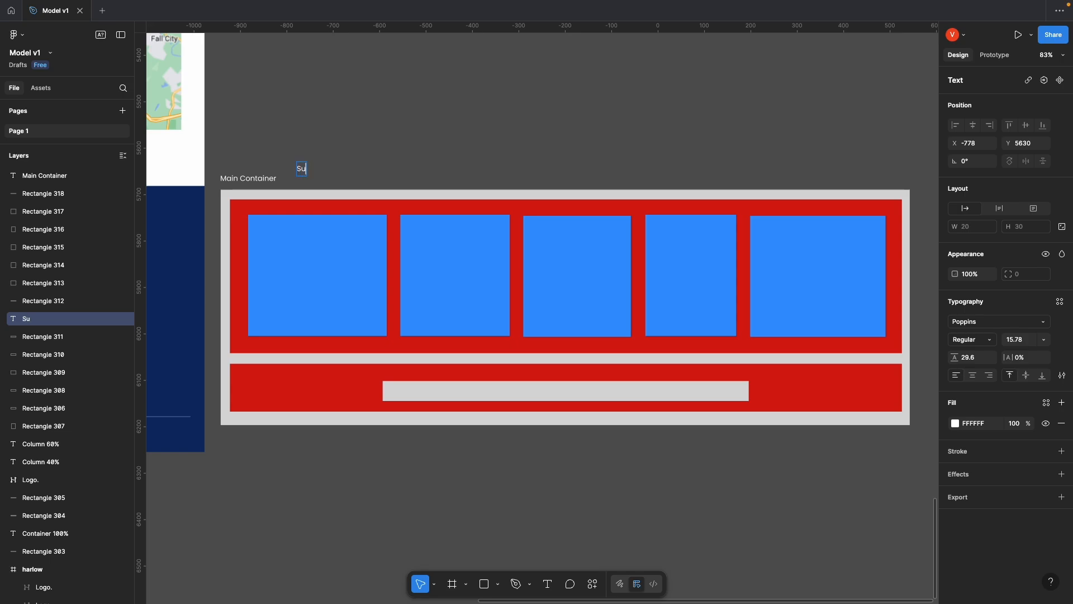
pyautogui.write('b row')
pyautogui.press('Escape')
pyautogui.moveTo(313, 172); pyautogui.dragTo(248, 374)
pyautogui.press('super+z')
# Step: Add another "Sub row" text label in the upper-left corner of the lower red row
pyautogui.click(251, 383)
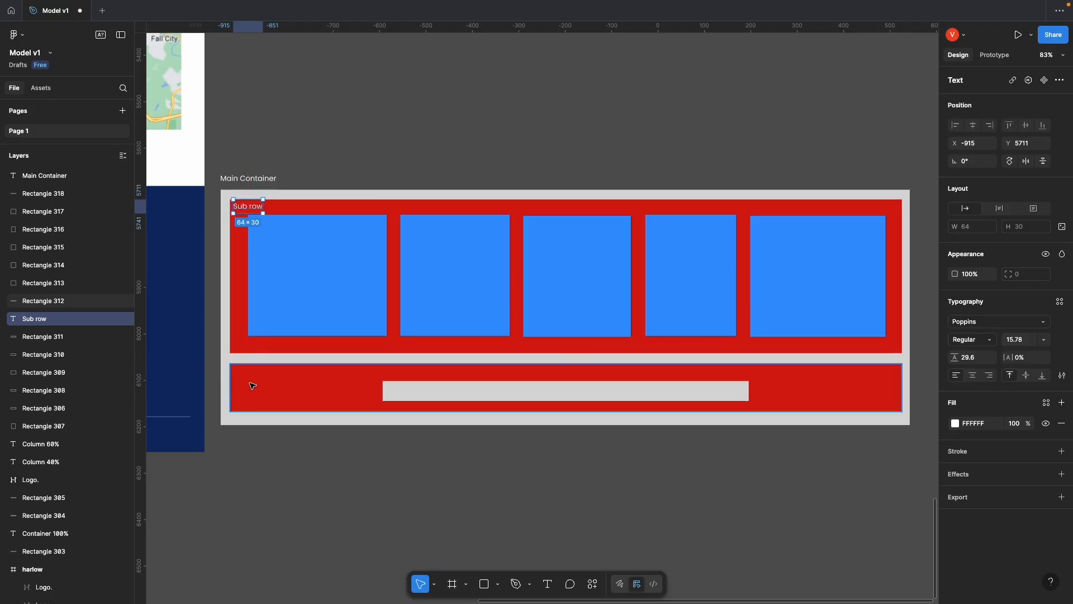
pyautogui.press('t')
pyautogui.click(250, 383)
pyautogui.write('S')
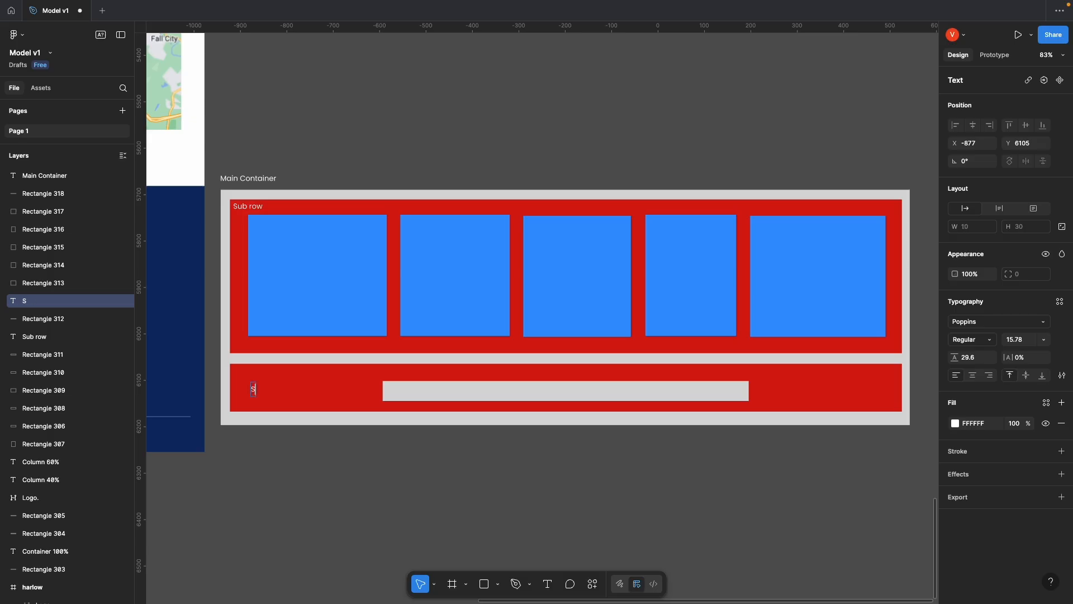
pyautogui.write('ub row')
pyautogui.click(275, 455)
pyautogui.click(267, 390)
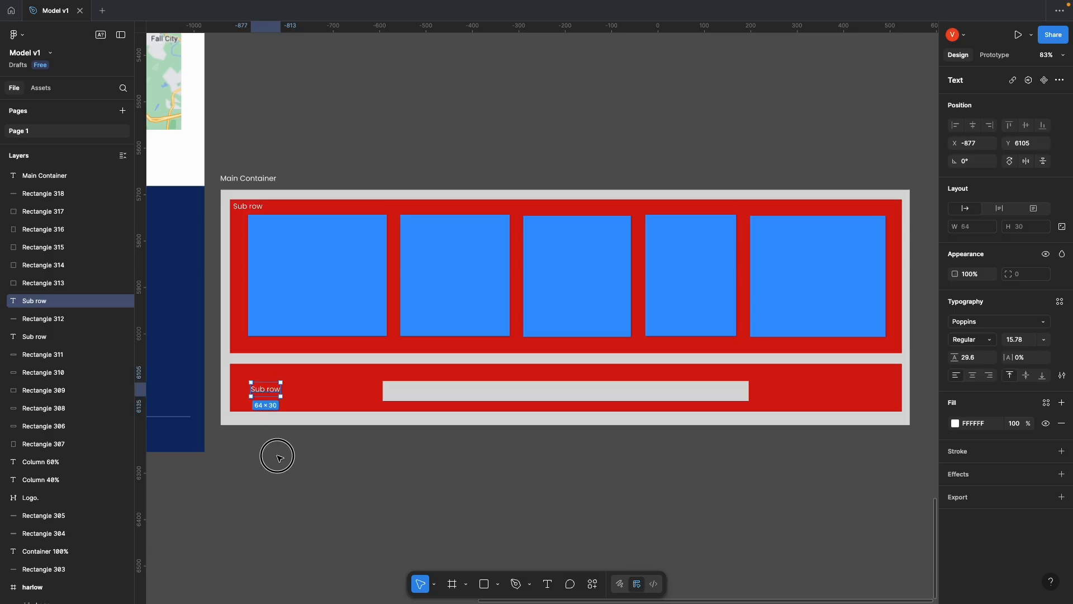
pyautogui.click(268, 390)
pyautogui.moveTo(267, 390); pyautogui.dragTo(251, 375)
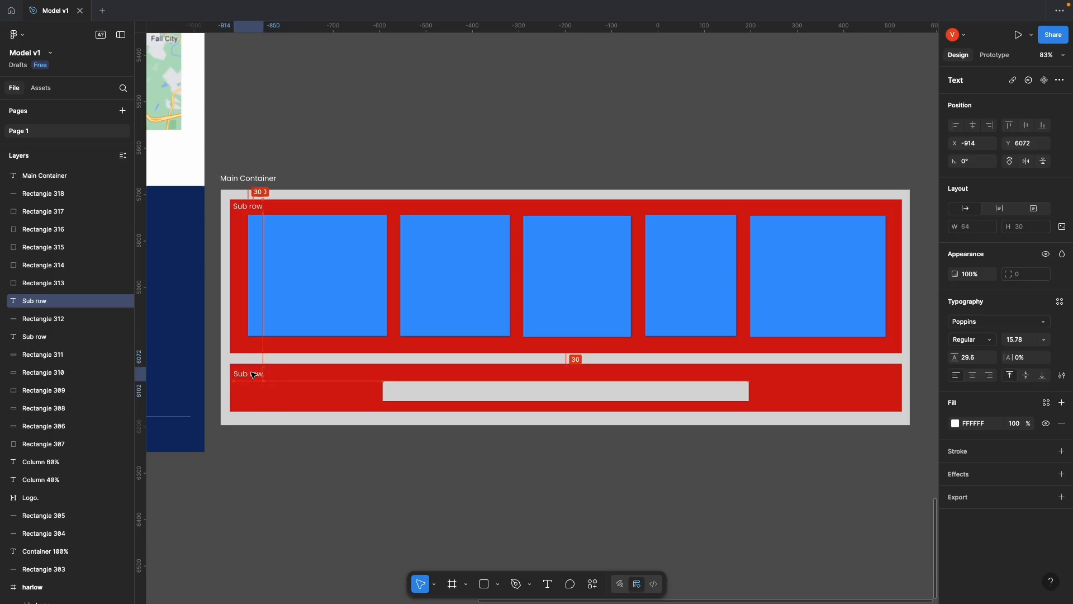
# Step: Add the text label "Columns" inside the first blue column of the upper row
pyautogui.click(277, 235)
pyautogui.press('t')
pyautogui.click(281, 244)
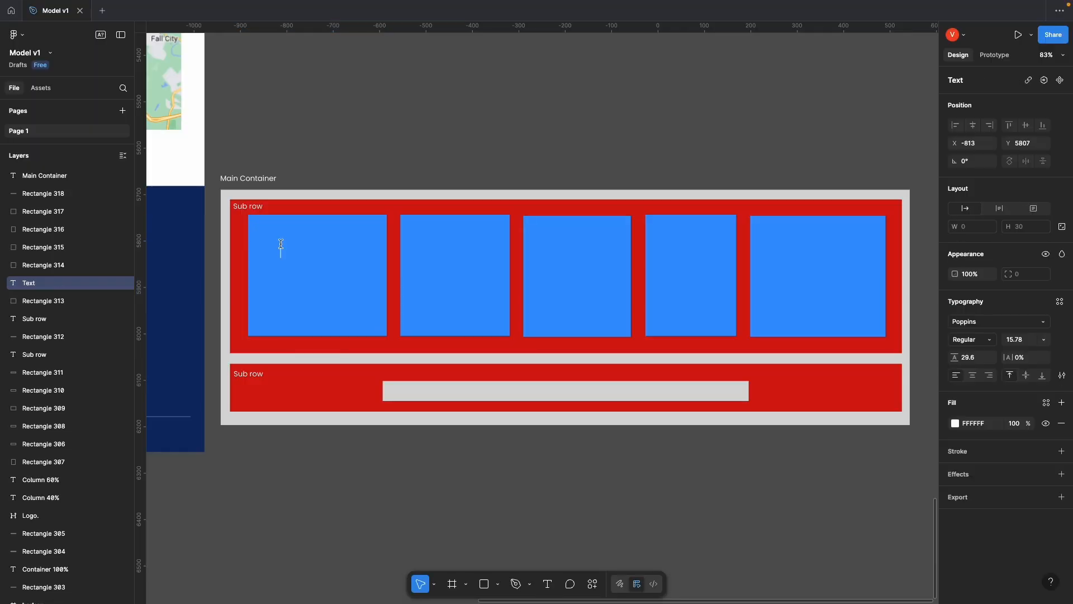
pyautogui.write('Columns')
pyautogui.press('Escape')
pyautogui.moveTo(301, 248); pyautogui.dragTo(308, 261)
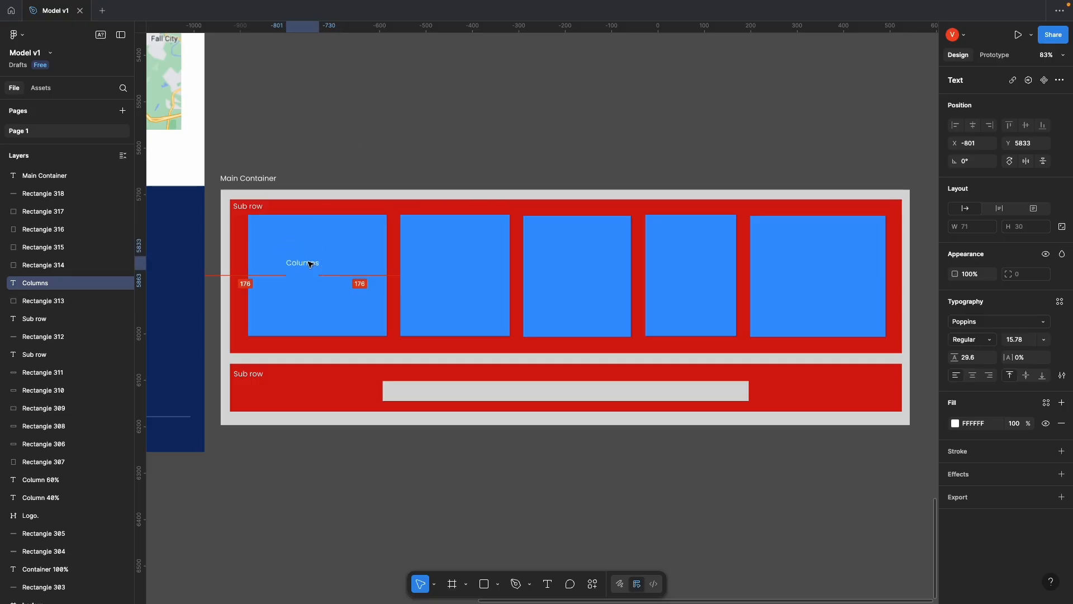
pyautogui.click(446, 258)
pyautogui.click(562, 259)
pyautogui.click(721, 261)
pyautogui.click(774, 263)
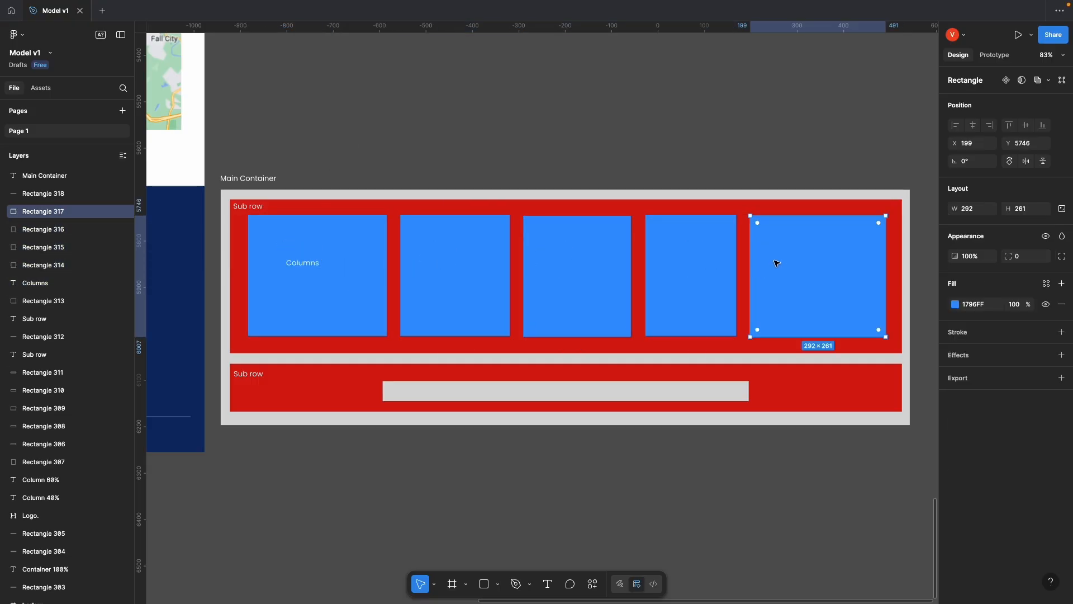
pyautogui.click(542, 119)
pyautogui.hscroll(-3, 551, 159)
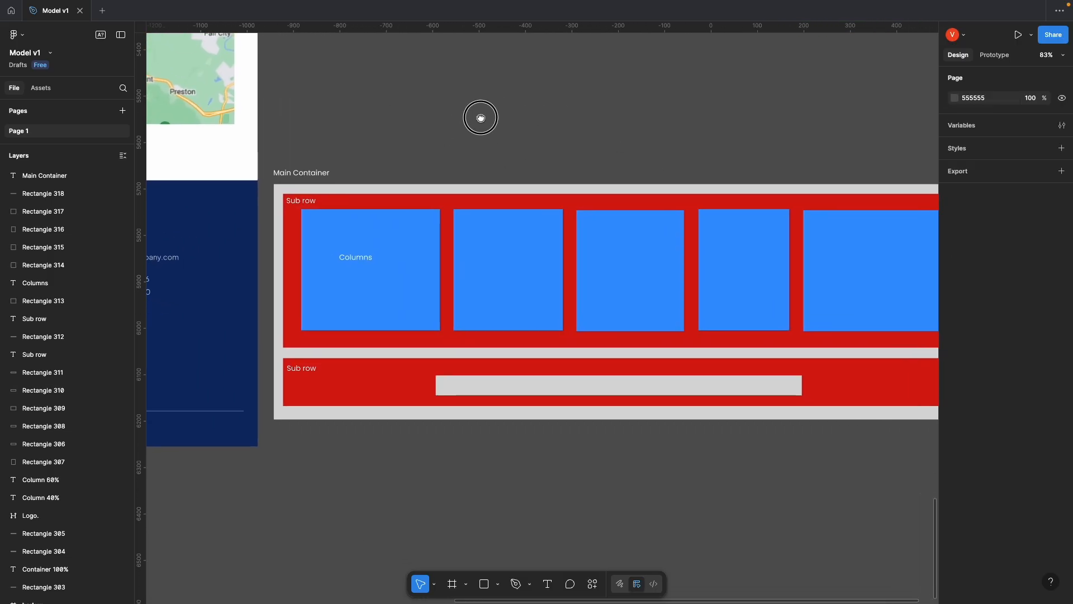
pyautogui.scroll(-10, 326, 149)
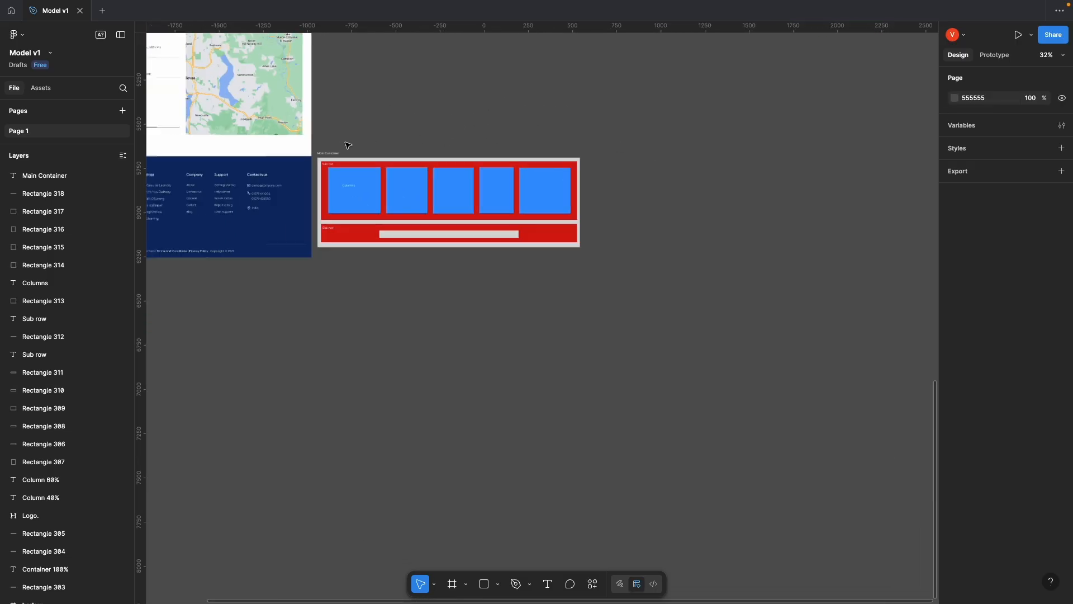
# Step: Switch to the Footer template in Elementor and add a Container to the empty canvas
pyautogui.hotkey('ctrl', 'Up')
pyautogui.click(646, 38)
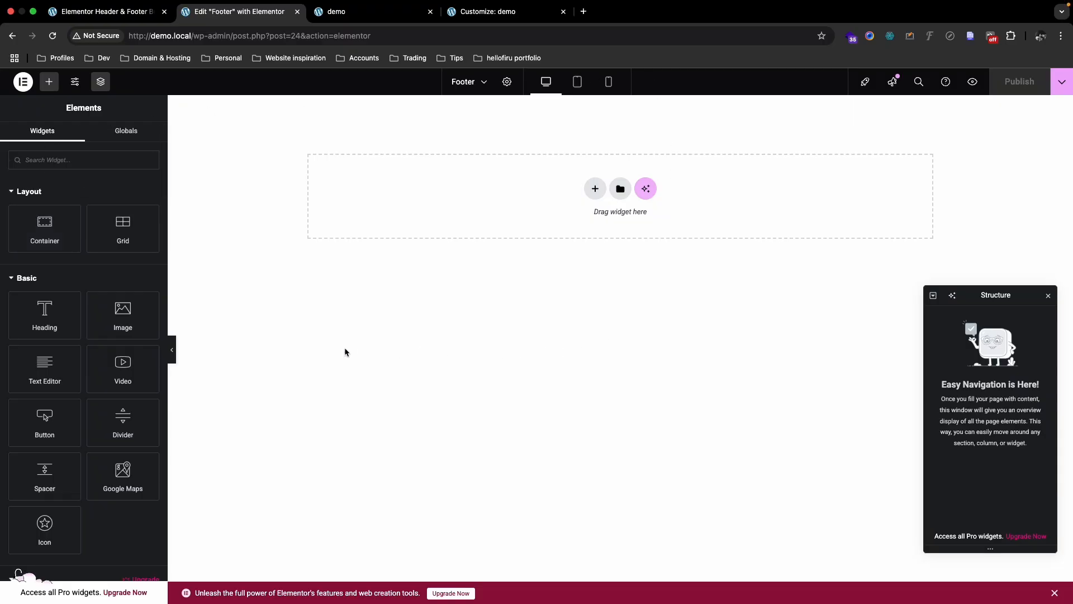
pyautogui.scroll(-10, 89, 399)
pyautogui.scroll(10, 93, 398)
pyautogui.moveTo(57, 229); pyautogui.dragTo(400, 185)
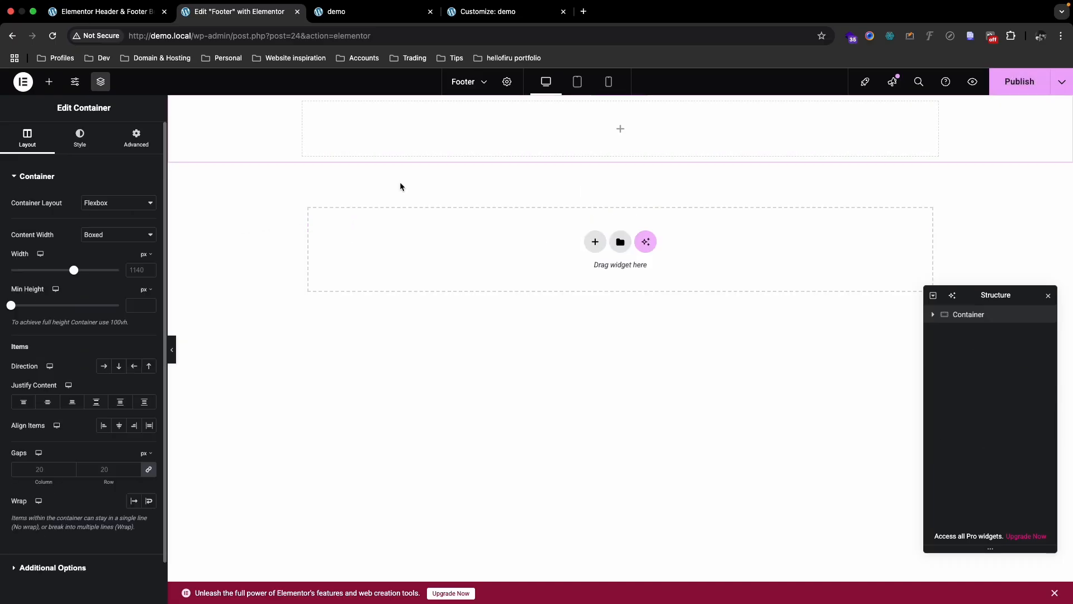
# Step: Switch to the Figma design, select the dark blue footer frame and copy its fill colour code 042B66
pyautogui.hotkey('ctrl', 'Up')
pyautogui.click(526, 56)
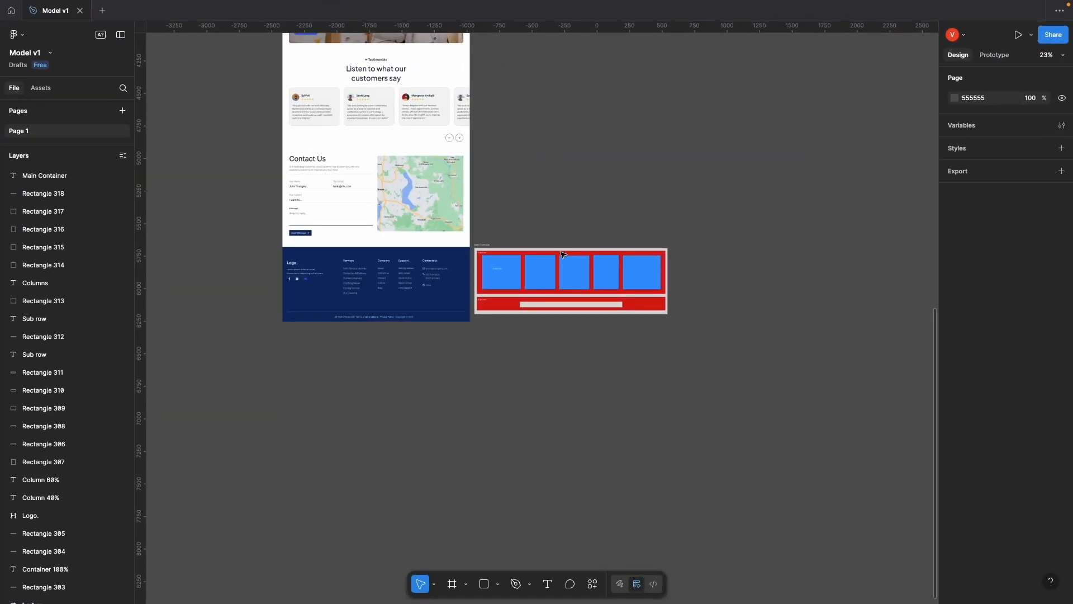
pyautogui.scroll(5, 510, 322)
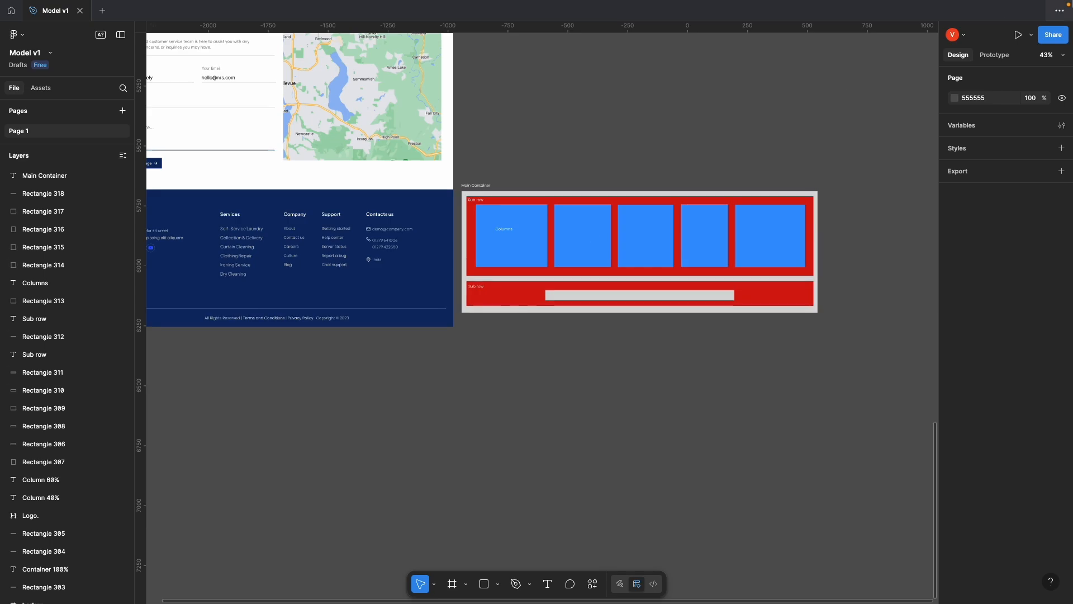
pyautogui.hotkey('ctrl', 'Up')
pyautogui.click(511, 60)
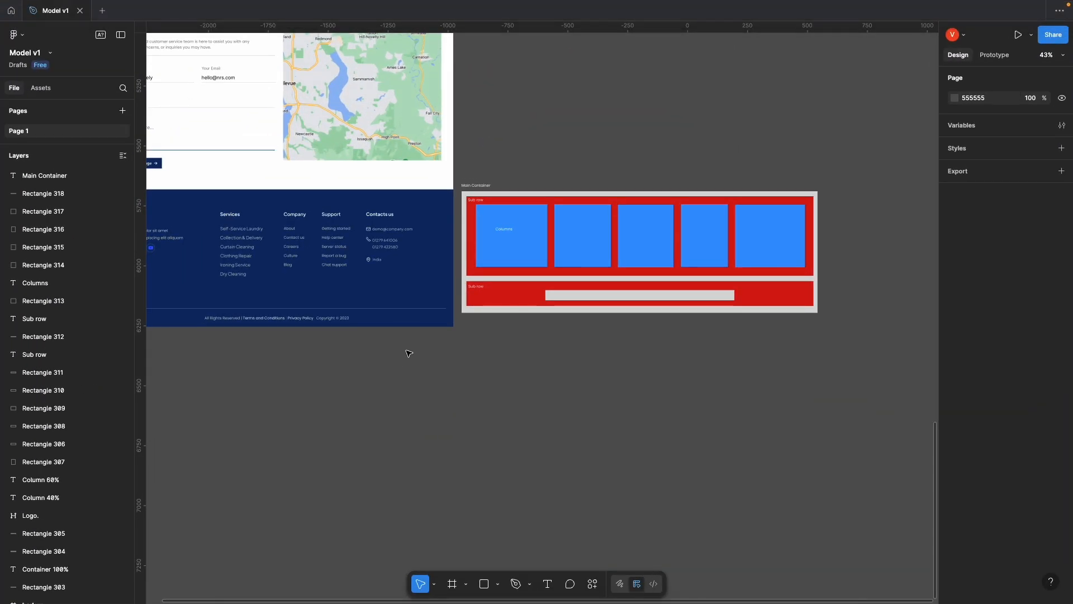
pyautogui.scroll(1, 407, 352)
pyautogui.click(512, 306)
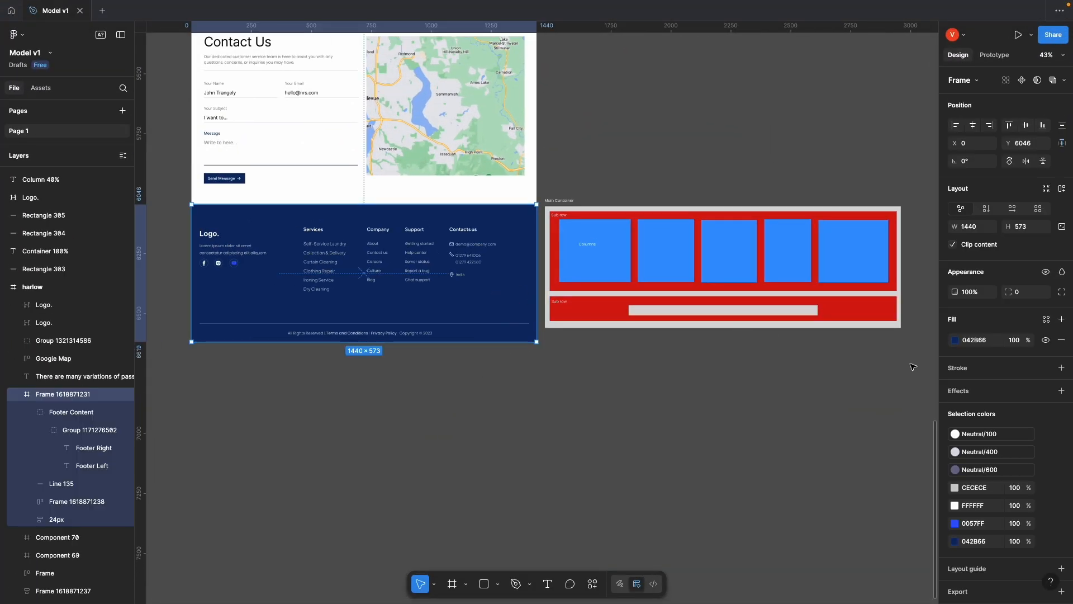
pyautogui.click(973, 342)
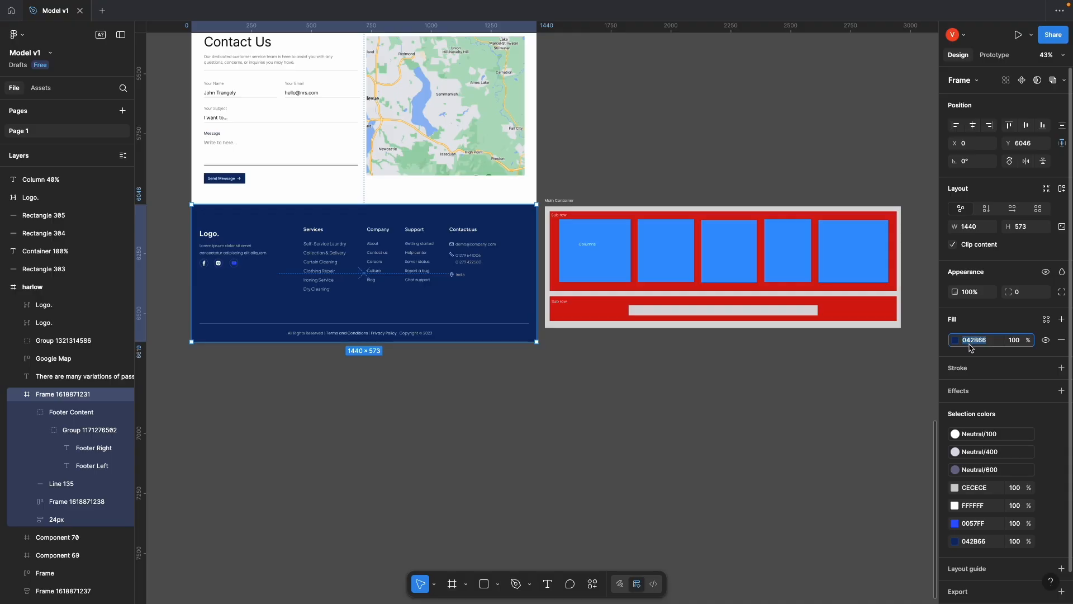
# Step: Switch back to the Elementor footer, set the container's direction to column, and zero its gaps, margin and padding
pyautogui.hotkey('ctrl', 'Up')
pyautogui.click(657, 34)
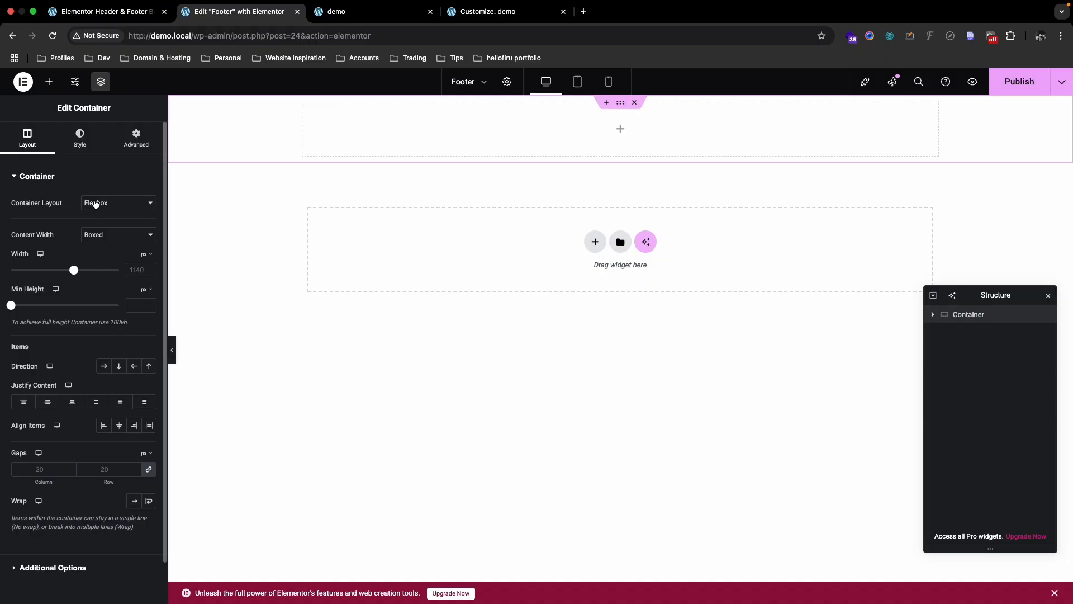
pyautogui.click(119, 366)
pyautogui.click(148, 471)
pyautogui.click(136, 139)
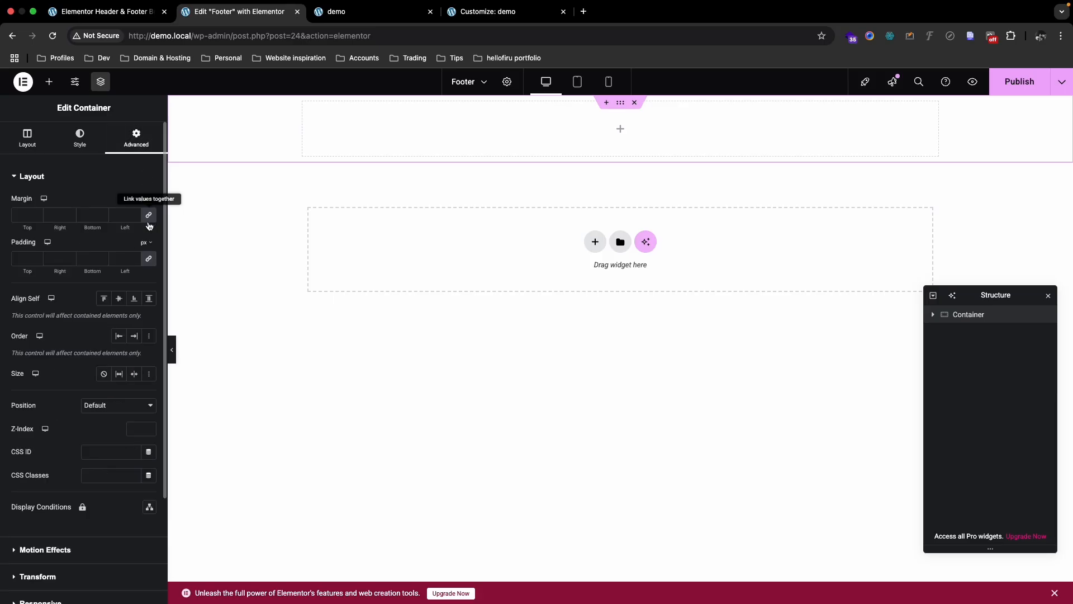
pyautogui.click(148, 258)
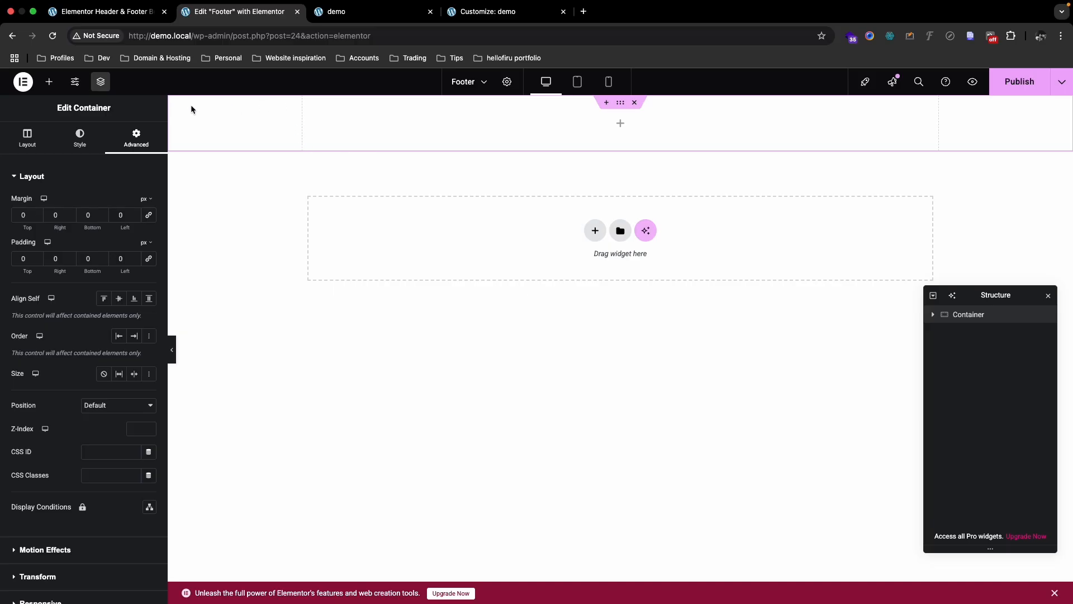
# Step: Give the container a classic background with the colour 042B66
pyautogui.click(81, 141)
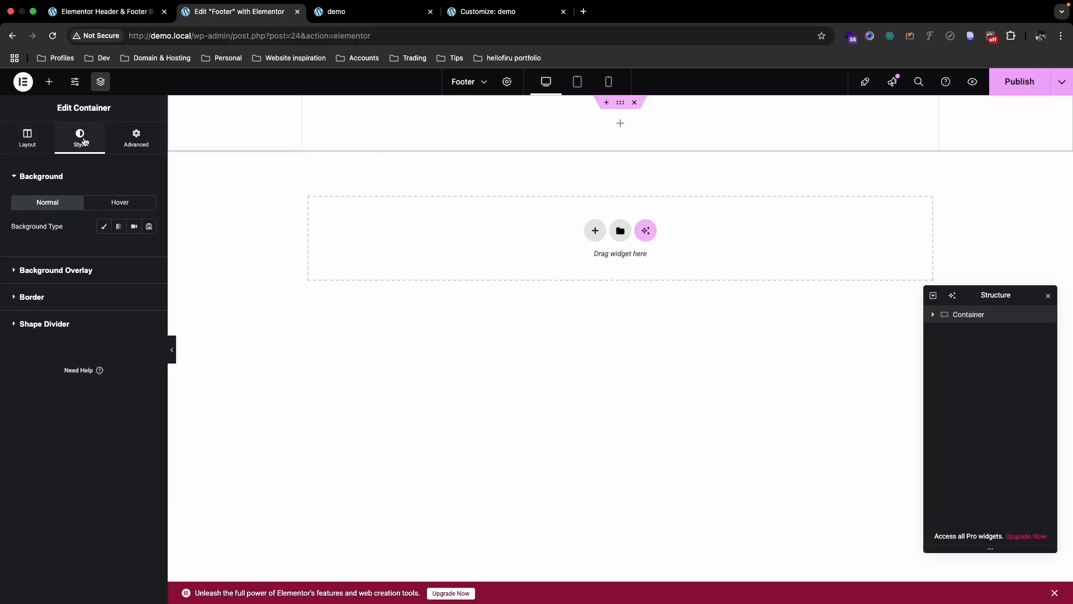
pyautogui.click(104, 227)
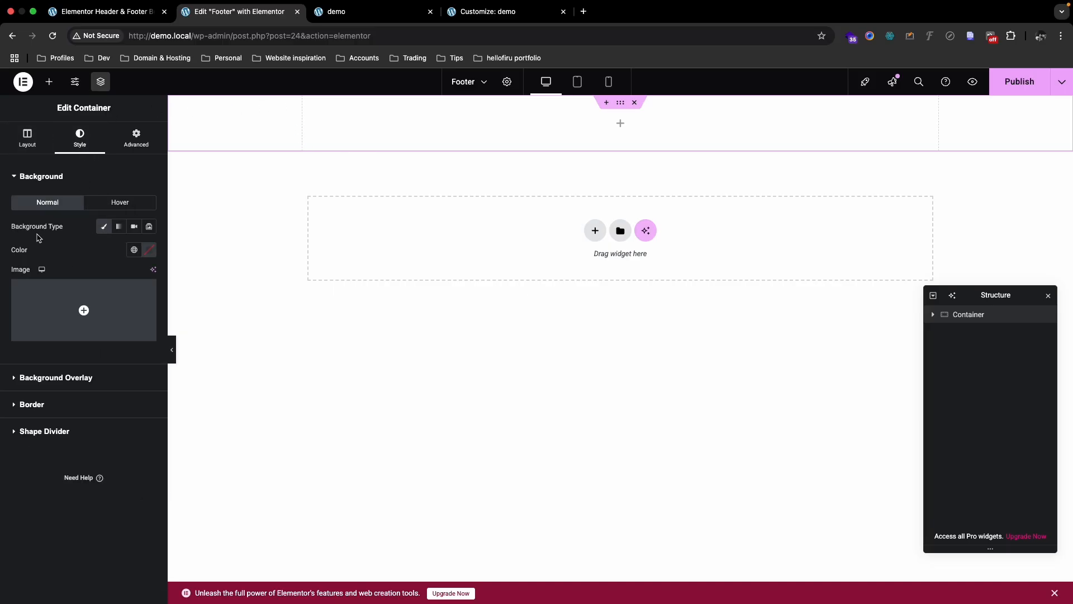
pyautogui.moveTo(65, 227); pyautogui.dragTo(5, 227)
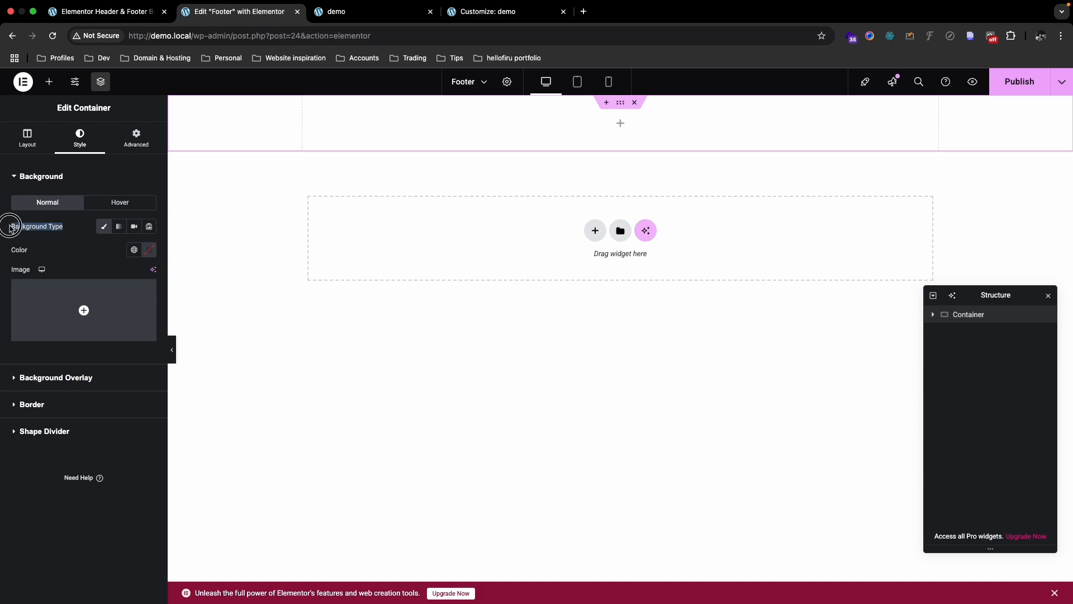
pyautogui.click(149, 250)
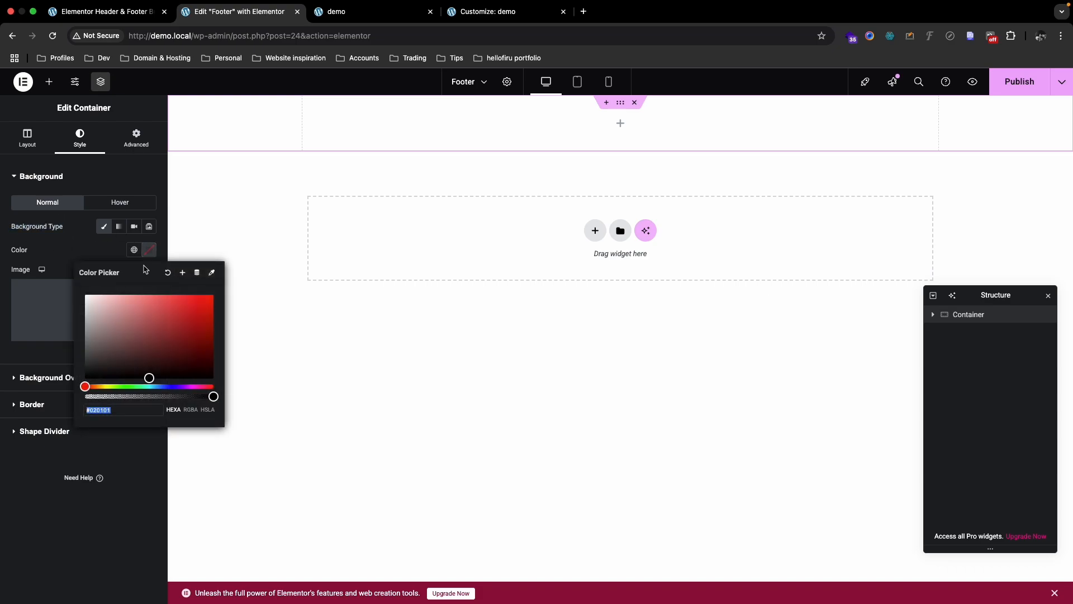
pyautogui.write('042B66')
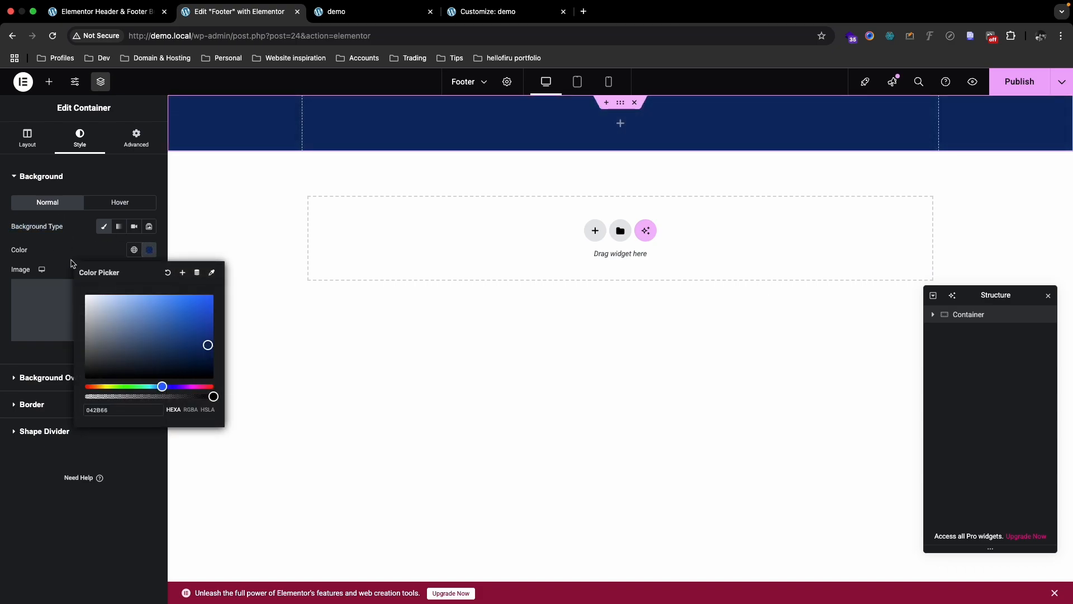
pyautogui.click(72, 257)
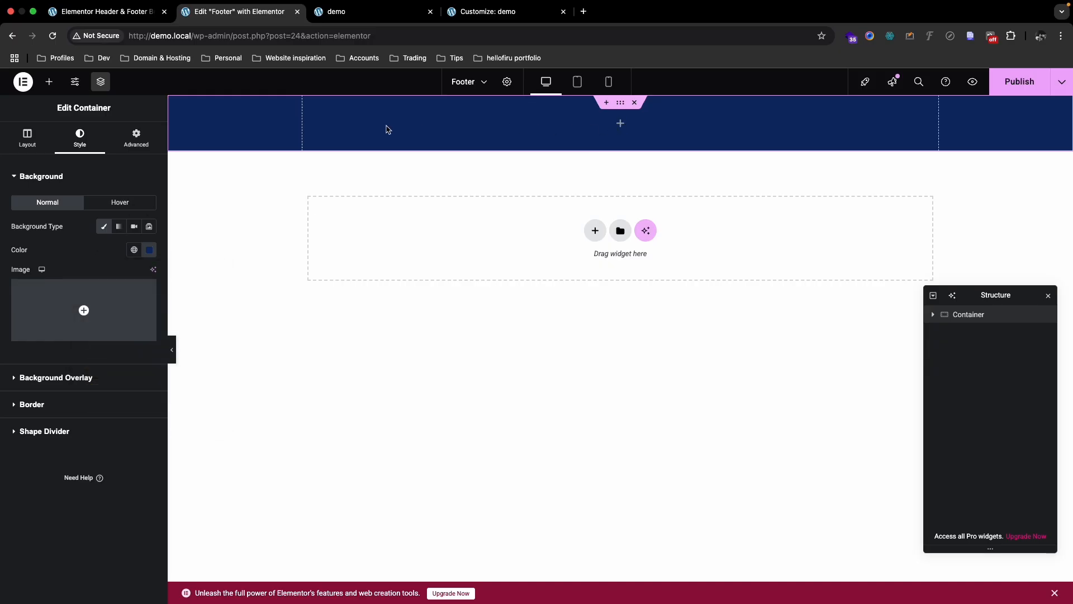
# Step: Check the two red sub rows in the Figma layout, and place a new Container inside the blue container in Elementor
pyautogui.click(49, 82)
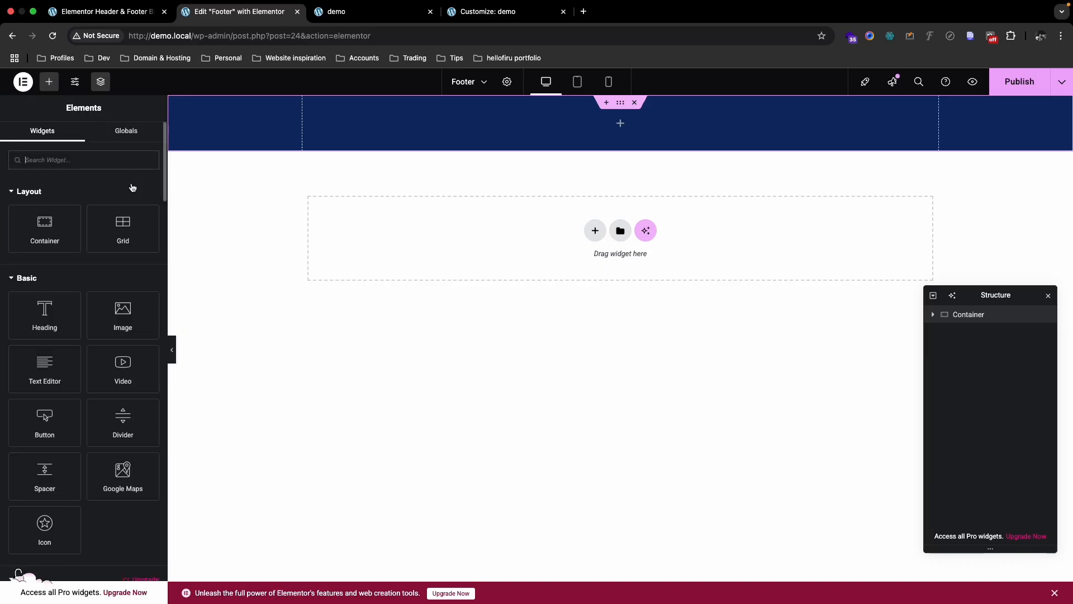
pyautogui.hotkey('ctrl', 'Up')
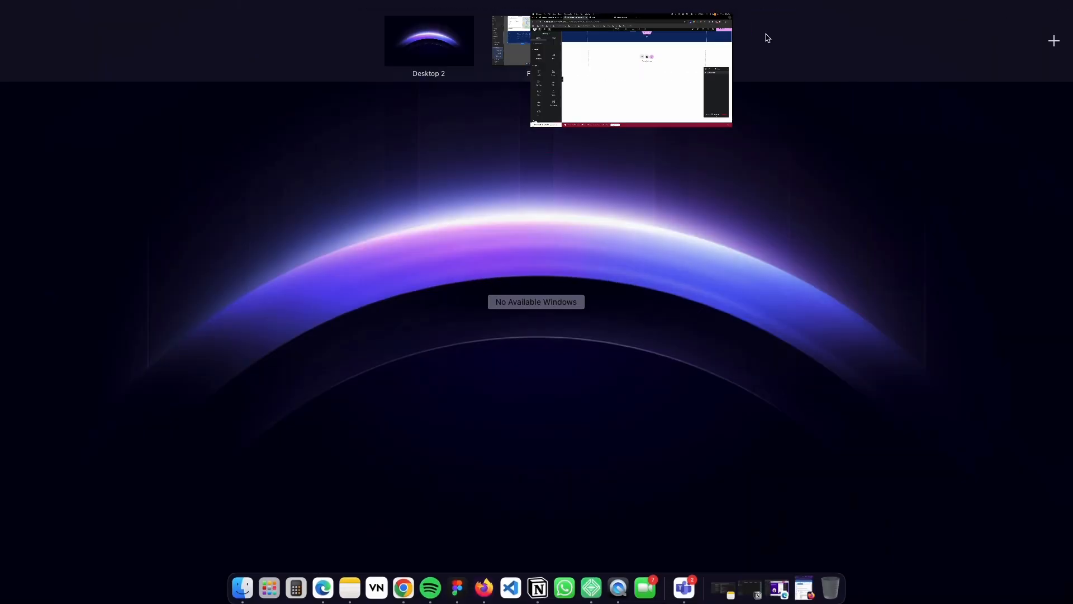
pyautogui.click(529, 39)
pyautogui.click(561, 289)
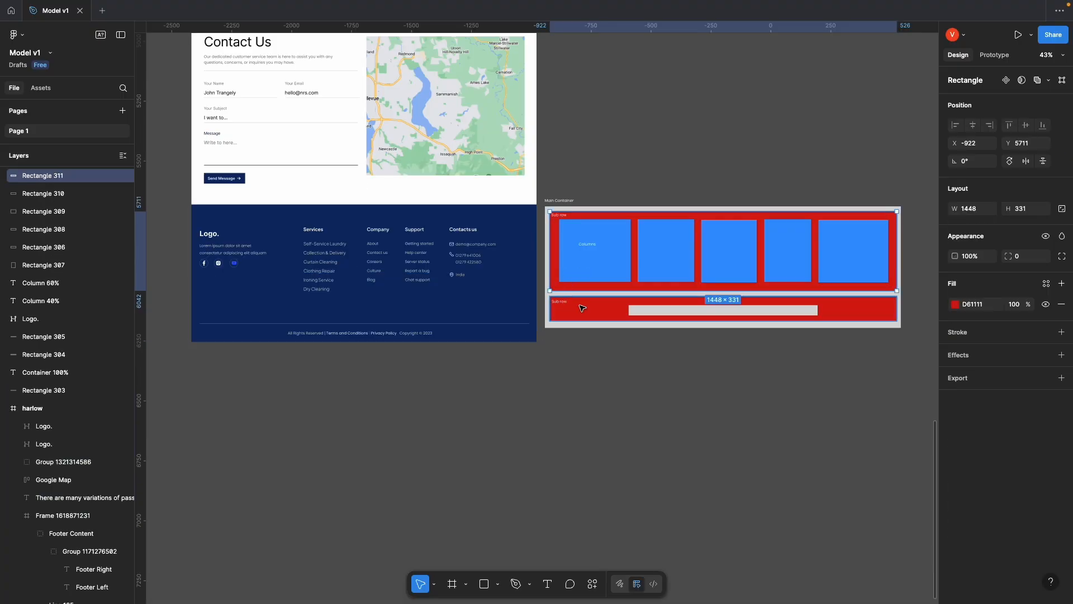
pyautogui.click(585, 311)
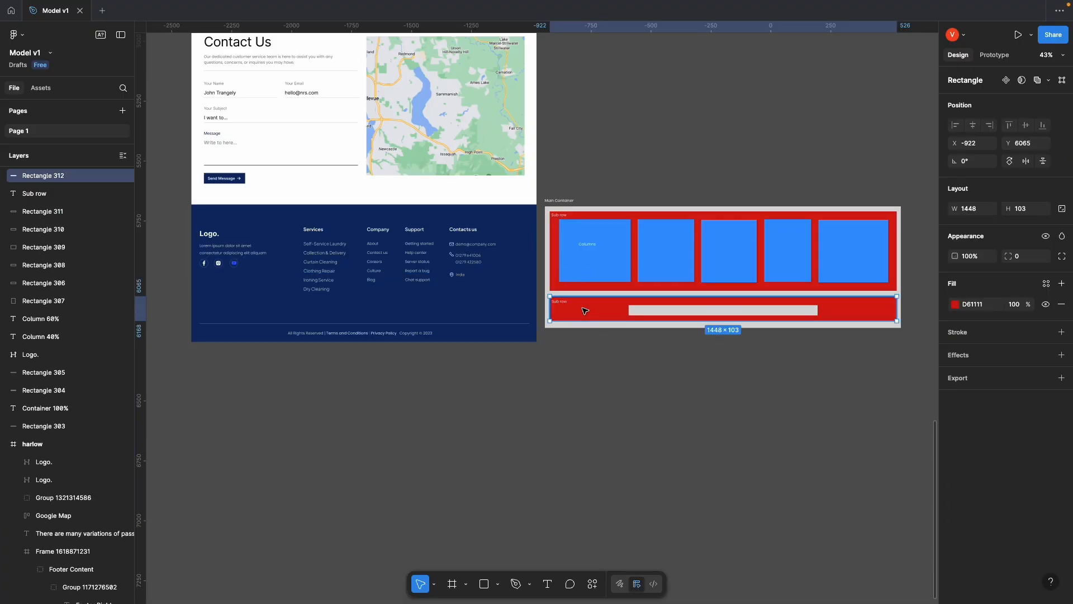
pyautogui.hotkey('ctrl', 'Up')
pyautogui.click(629, 72)
pyautogui.moveTo(49, 231); pyautogui.dragTo(447, 128)
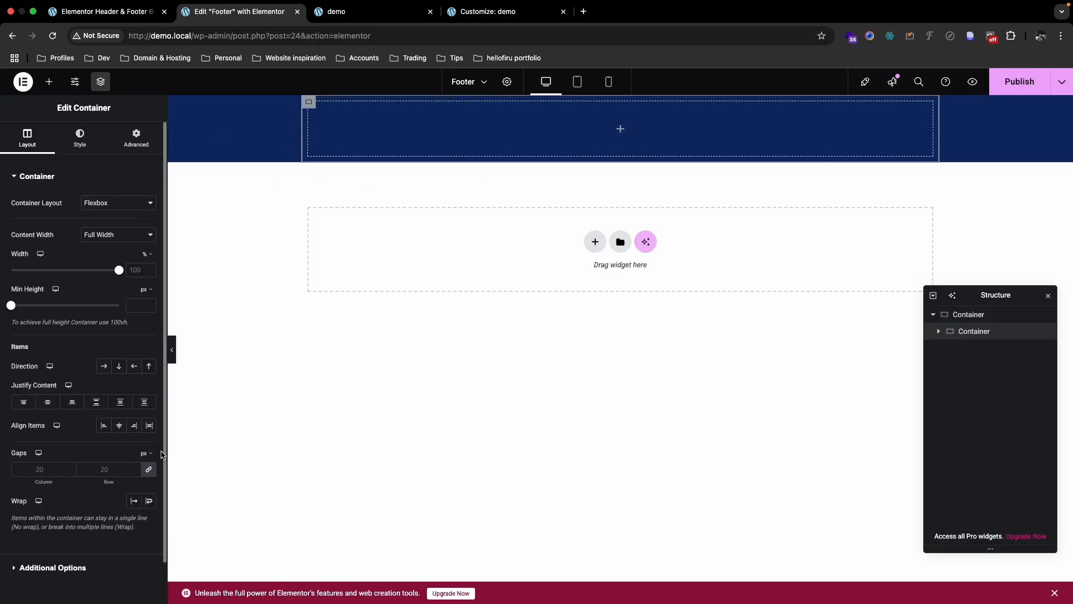
# Step: Set the nested container's margin and padding to 0 on all sides and duplicate it for the second sub row
pyautogui.click(138, 138)
pyautogui.click(149, 215)
pyautogui.click(149, 259)
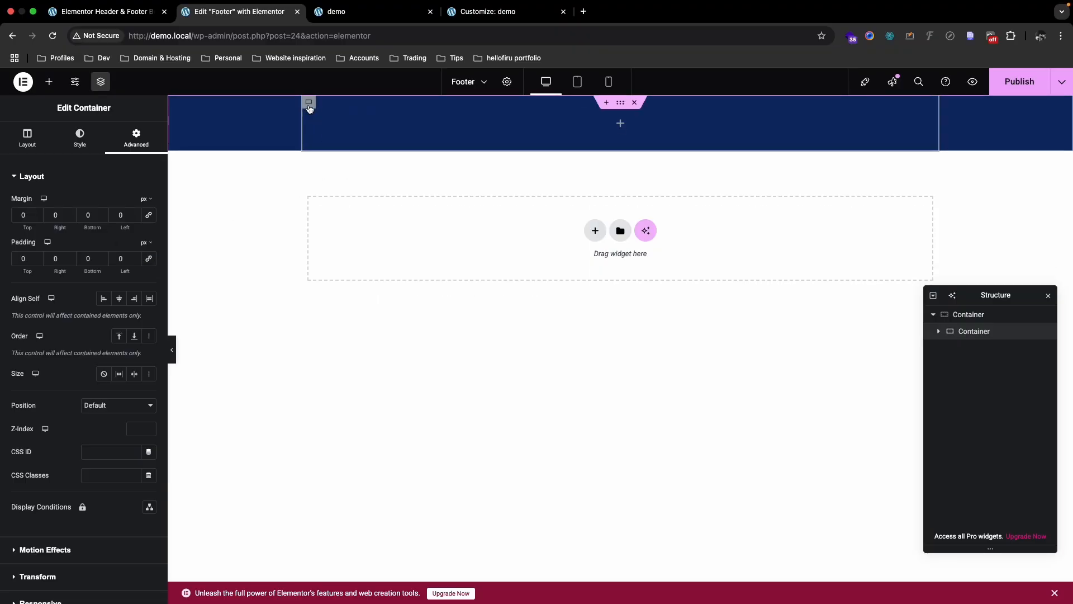
pyautogui.rightClick(312, 108)
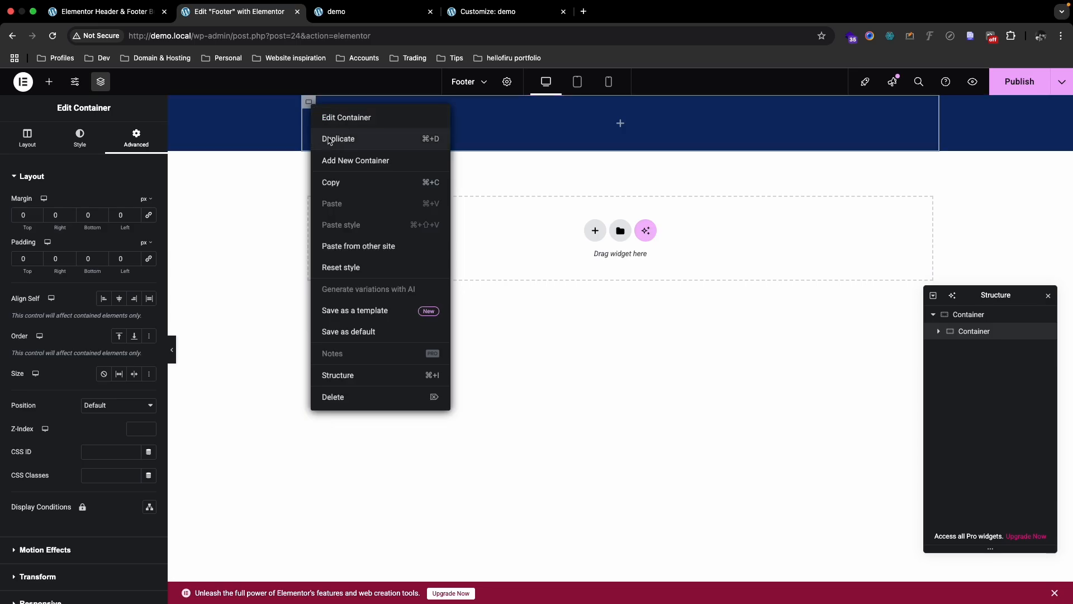
pyautogui.click(329, 139)
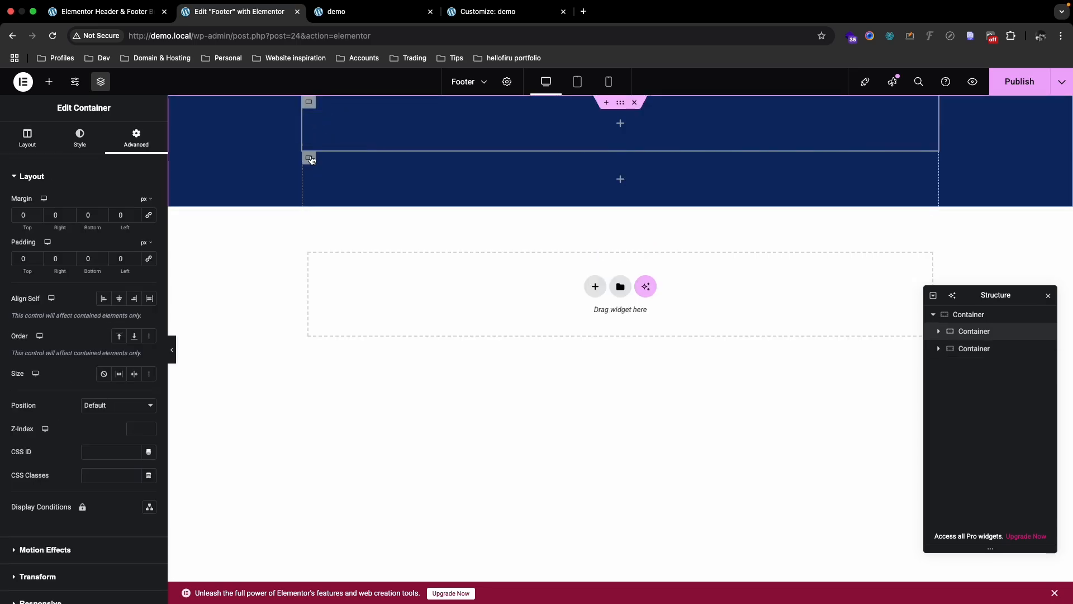
pyautogui.click(310, 159)
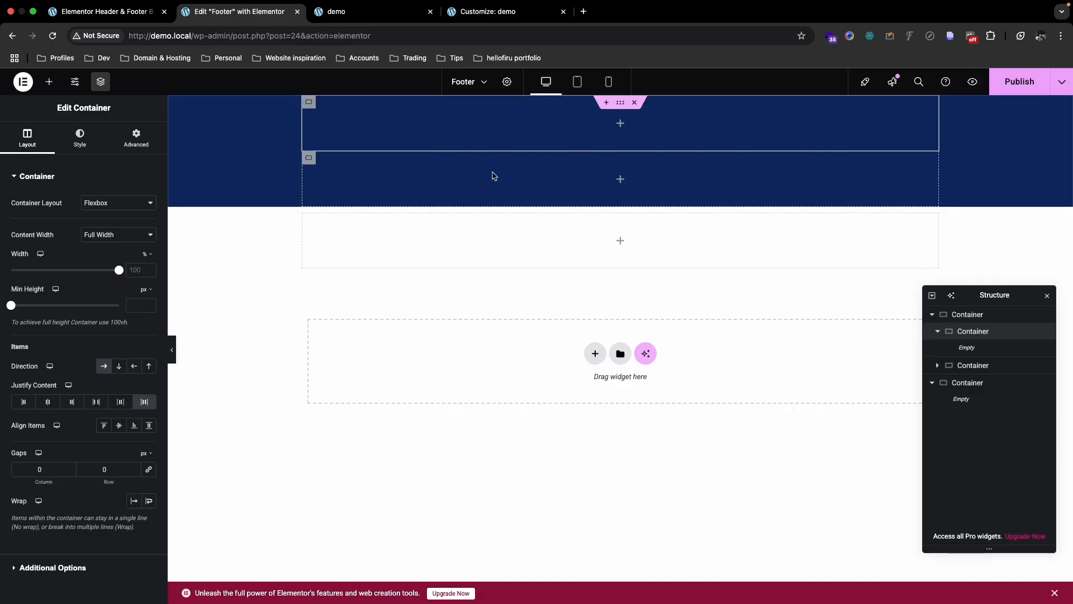
# Step: Check the upper sub row's columns in the Figma layout, and set the first nested container's direction to row in Elementor
pyautogui.click(119, 366)
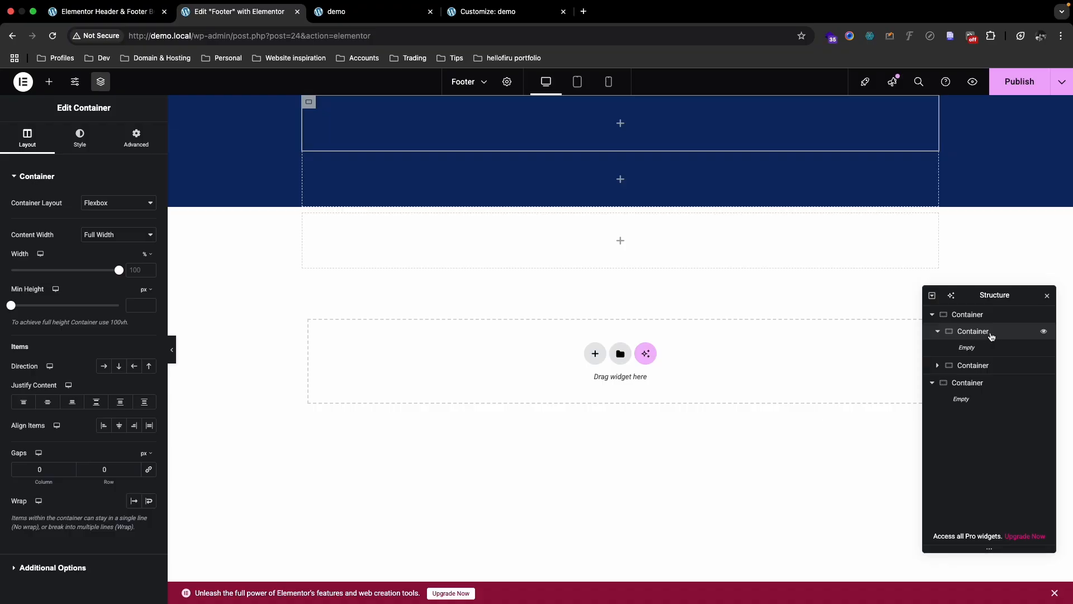
pyautogui.hotkey('ctrl', 'Up')
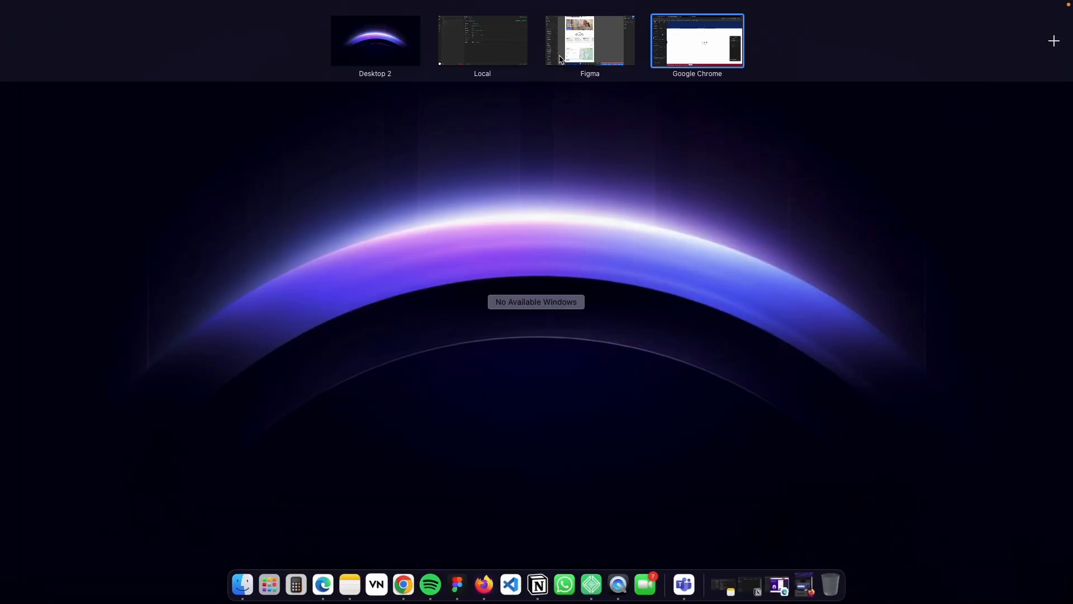
pyautogui.click(588, 48)
pyautogui.scroll(-5, 747, 426)
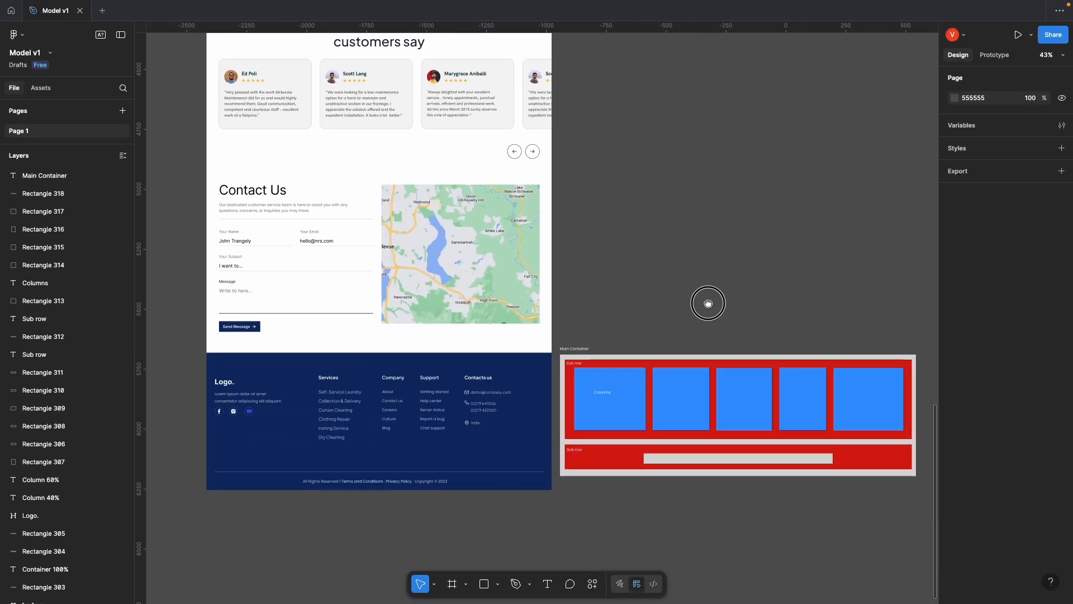
pyautogui.scroll(2, 719, 366)
pyautogui.scroll(1, 805, 358)
pyautogui.click(814, 314)
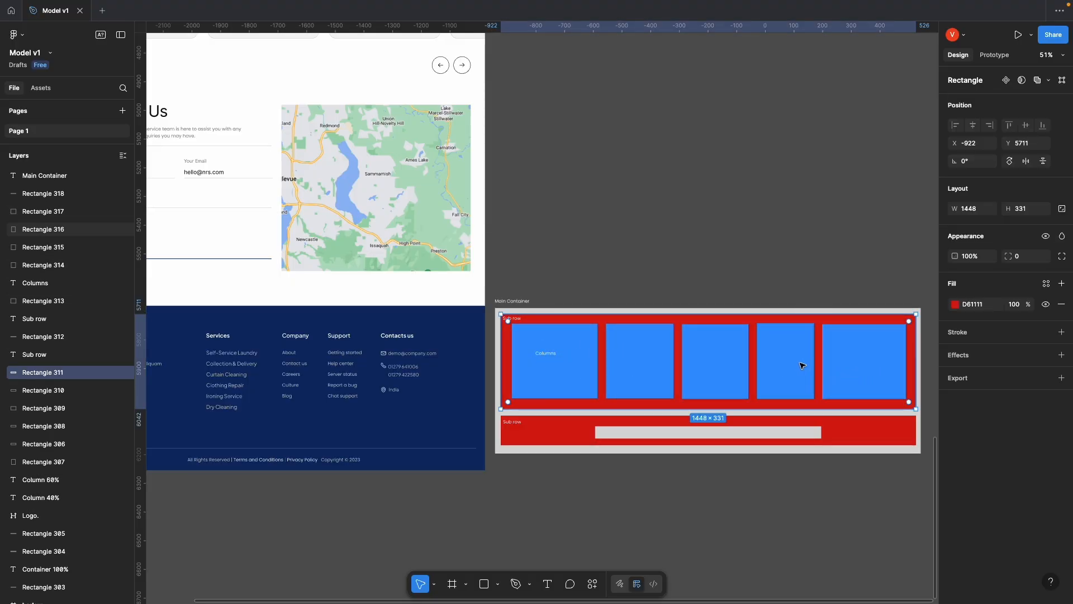
pyautogui.hotkey('ctrl', 'Up')
pyautogui.click(689, 33)
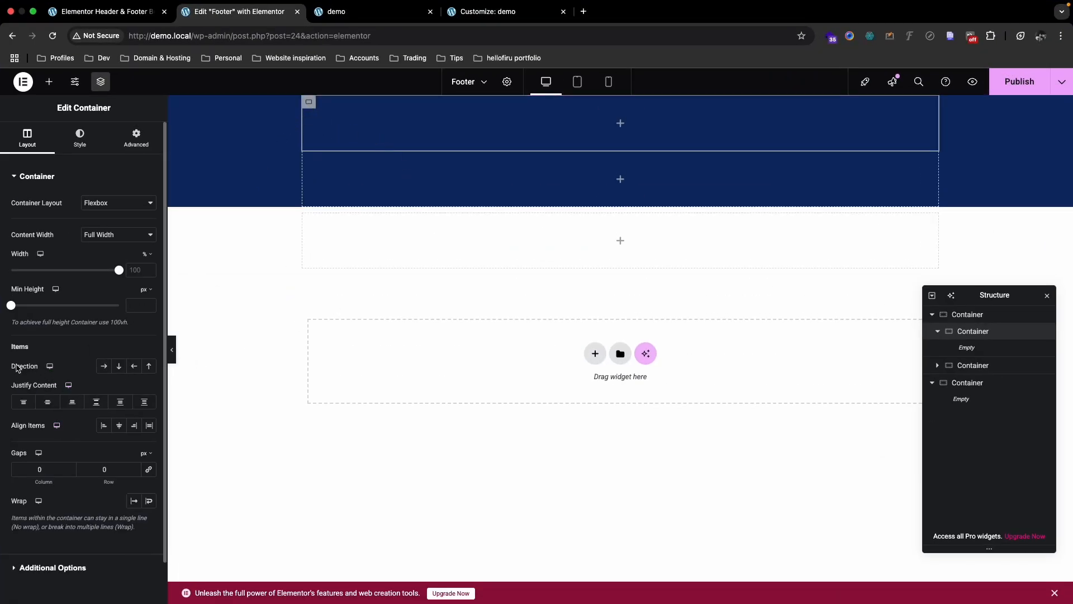
pyautogui.doubleClick(9, 368)
pyautogui.click(103, 367)
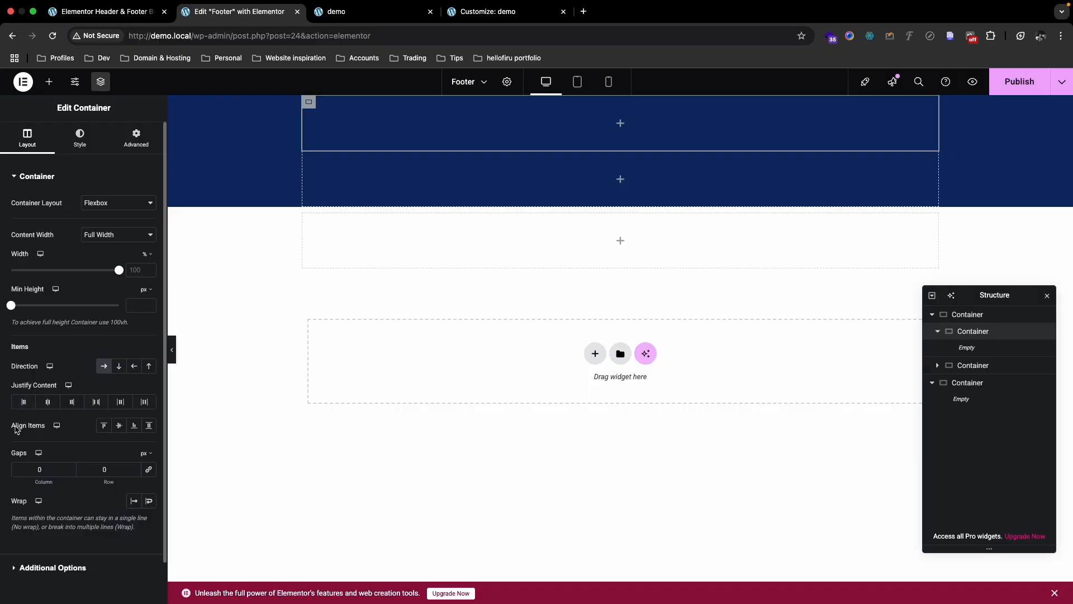
# Step: Switch to Figma and draw a grey rectangle about 1403 × 408 in the empty area above the Main Container layout
pyautogui.tripleClick(13, 387)
pyautogui.click(10, 422)
pyautogui.hotkey('ctrl', 'Up')
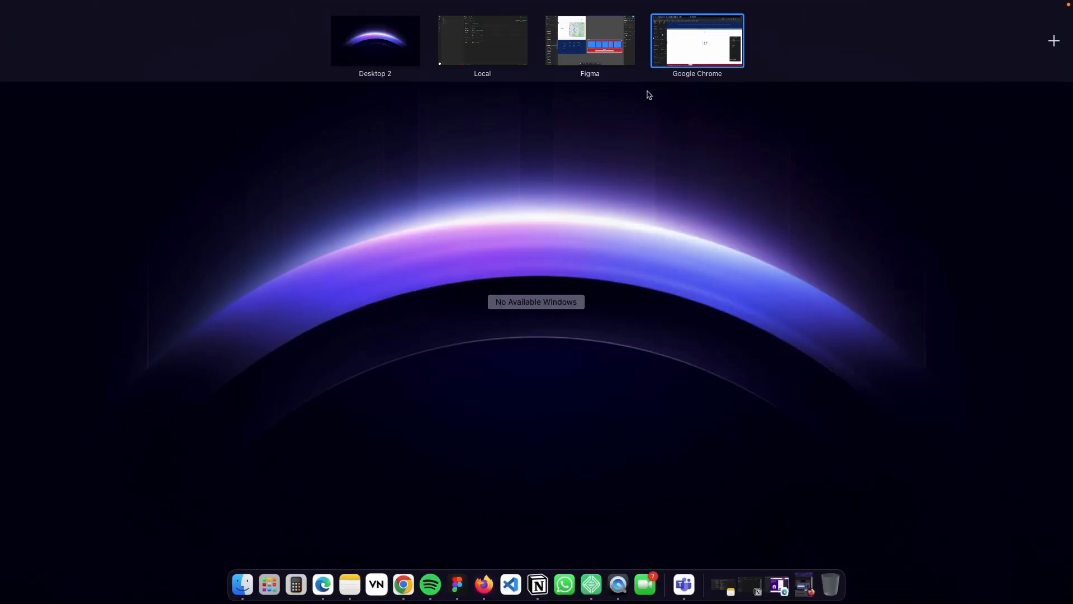
pyautogui.click(597, 73)
pyautogui.moveTo(690, 191); pyautogui.dragTo(607, 255)
pyautogui.moveTo(625, 205); pyautogui.dragTo(568, 242)
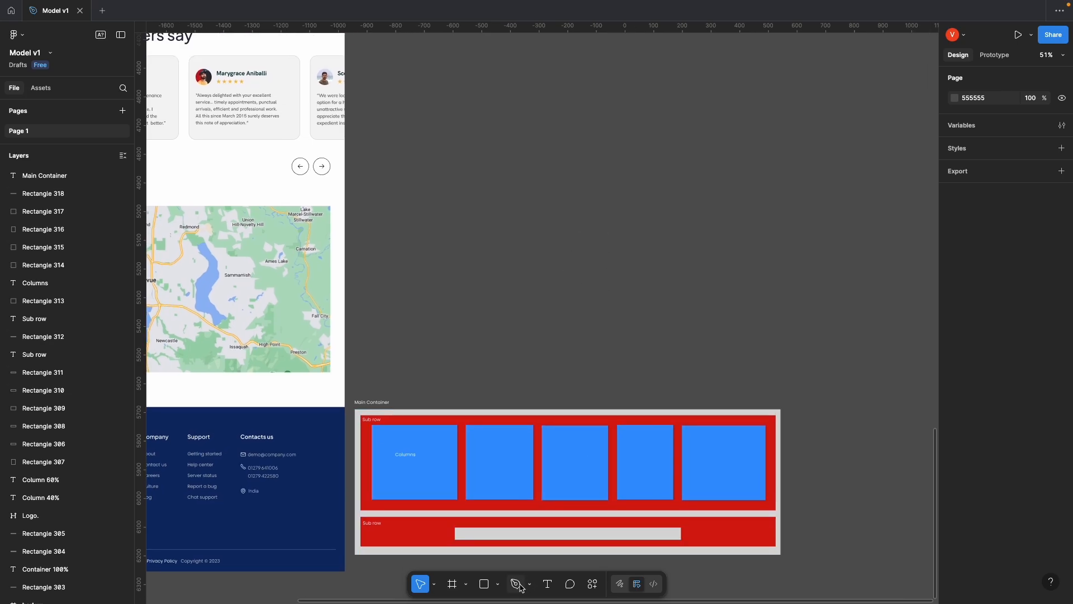
pyautogui.click(490, 587)
pyautogui.moveTo(495, 178); pyautogui.dragTo(897, 294)
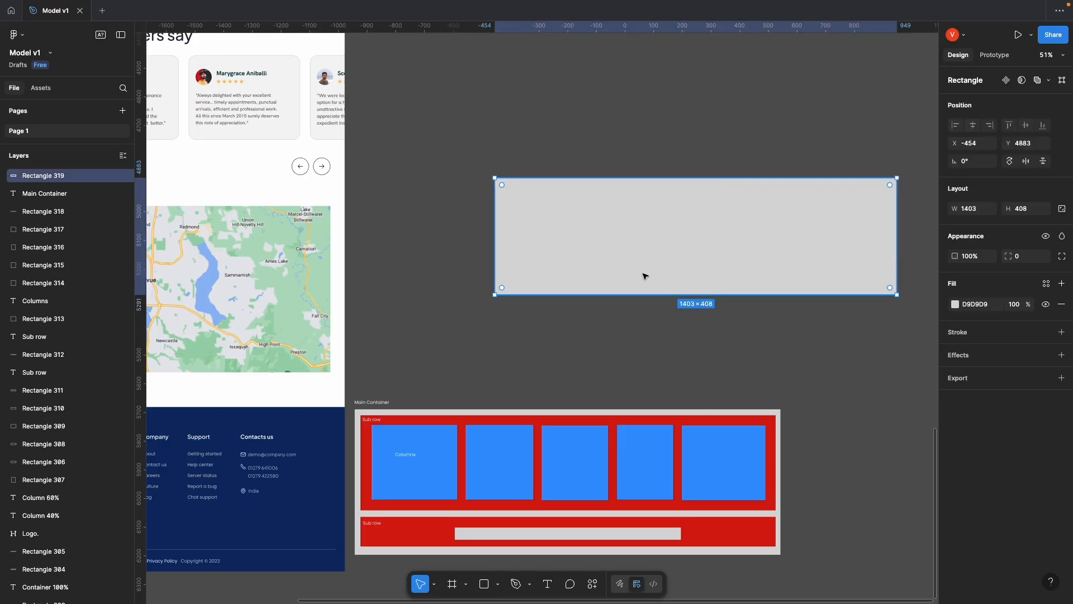
pyautogui.click(523, 376)
# Step: Draw a red (F00000) rectangle about 211 × 267 near the left end of the grey rectangle
pyautogui.click(586, 262)
pyautogui.click(605, 143)
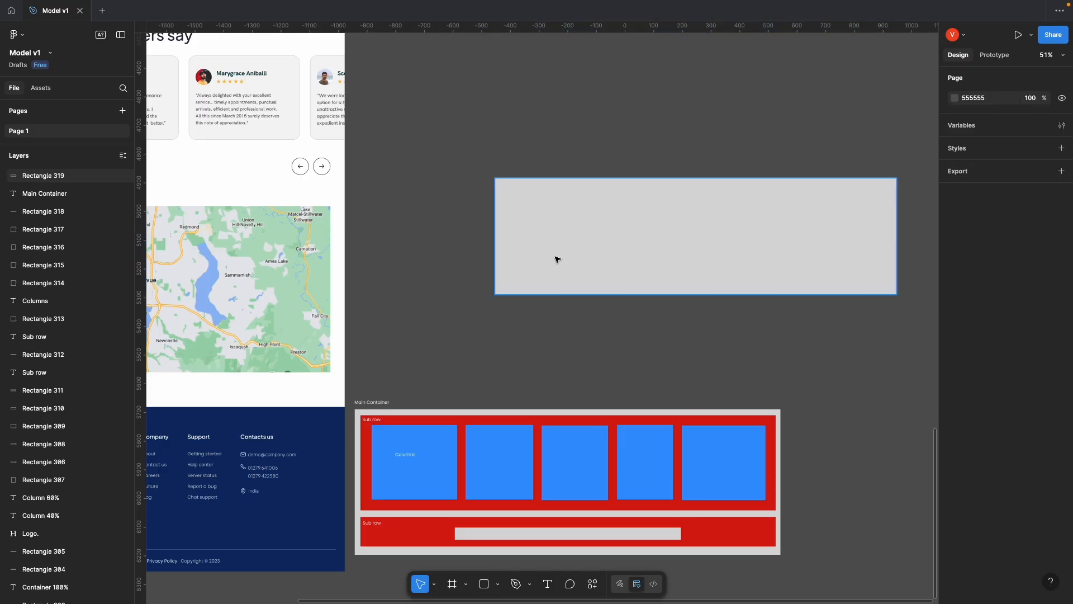
pyautogui.press('r')
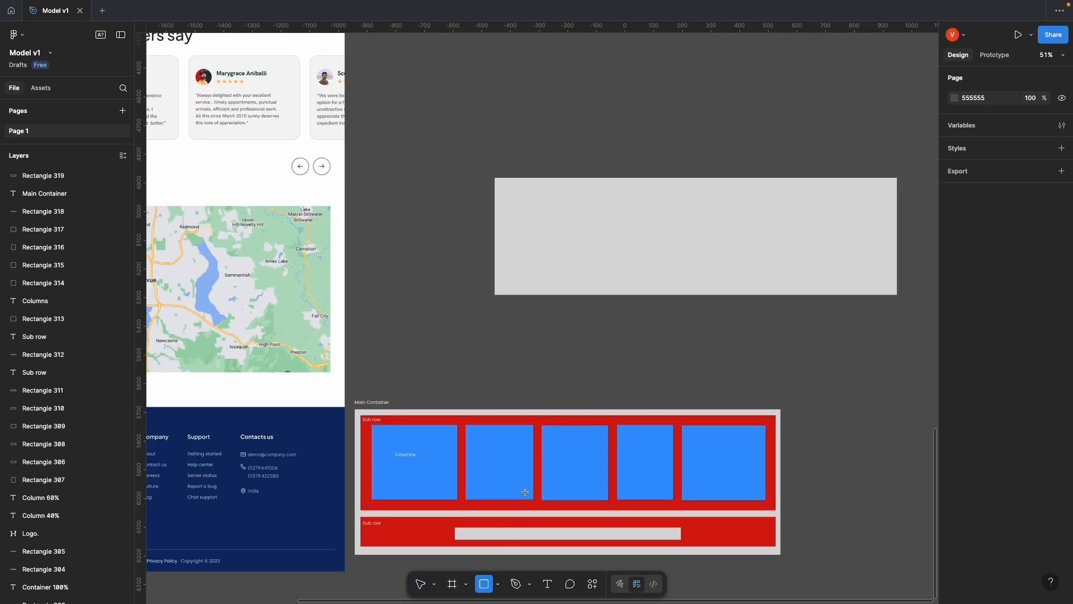
pyautogui.moveTo(526, 192); pyautogui.dragTo(586, 269)
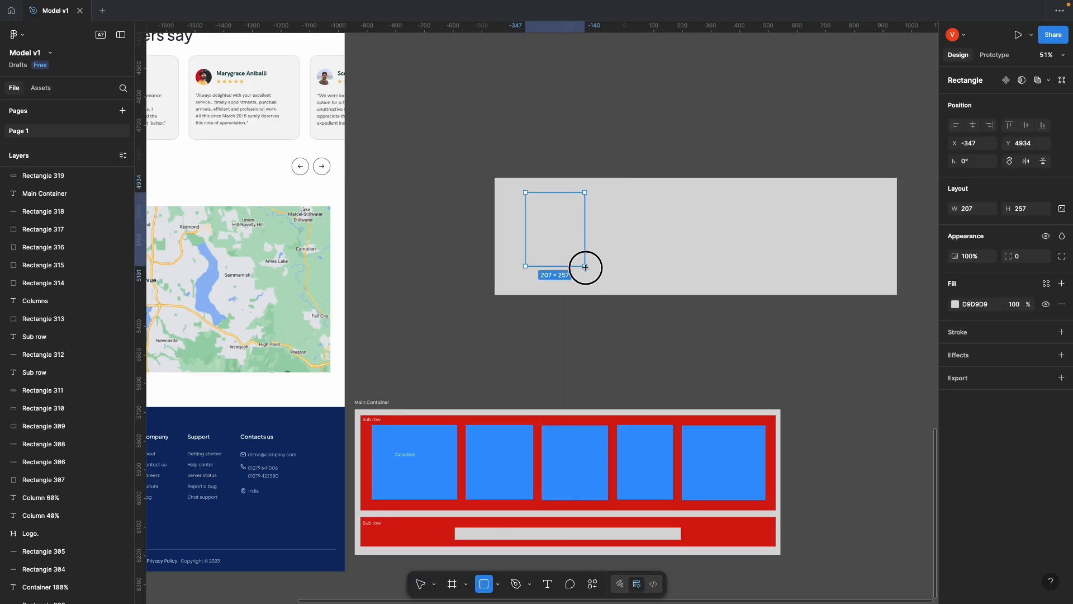
pyautogui.click(955, 304)
pyautogui.moveTo(900, 371); pyautogui.dragTo(939, 358)
pyautogui.click(619, 287)
# Step: Duplicate the red rectangle twice to its right, making the copies about 175 and 244 high and keeping the tops aligned
pyautogui.click(580, 231)
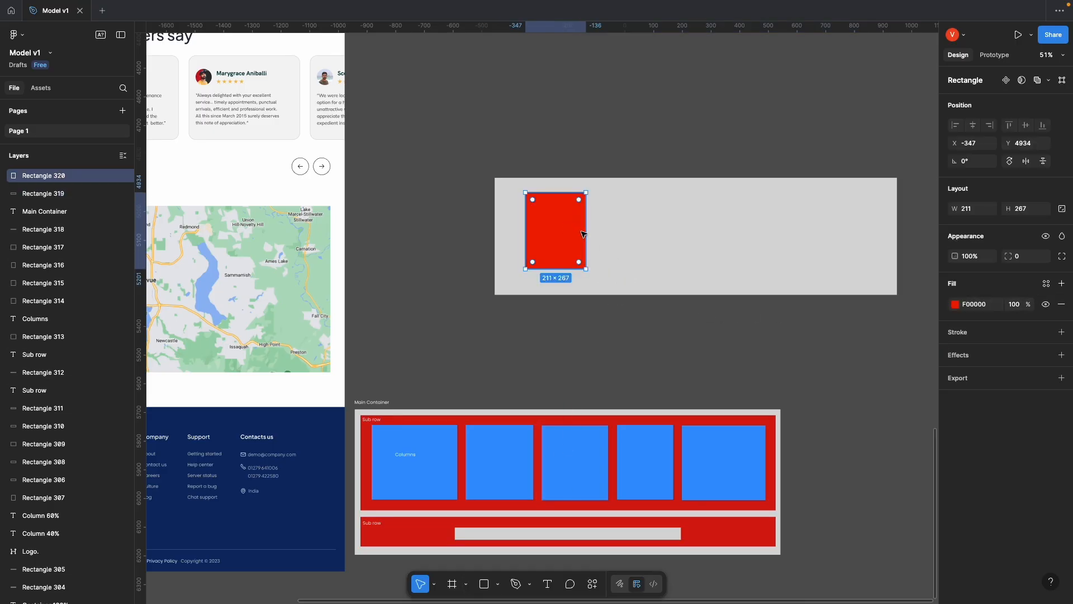
pyautogui.moveTo(529, 247); pyautogui.dragTo(713, 262)
pyautogui.click(697, 320)
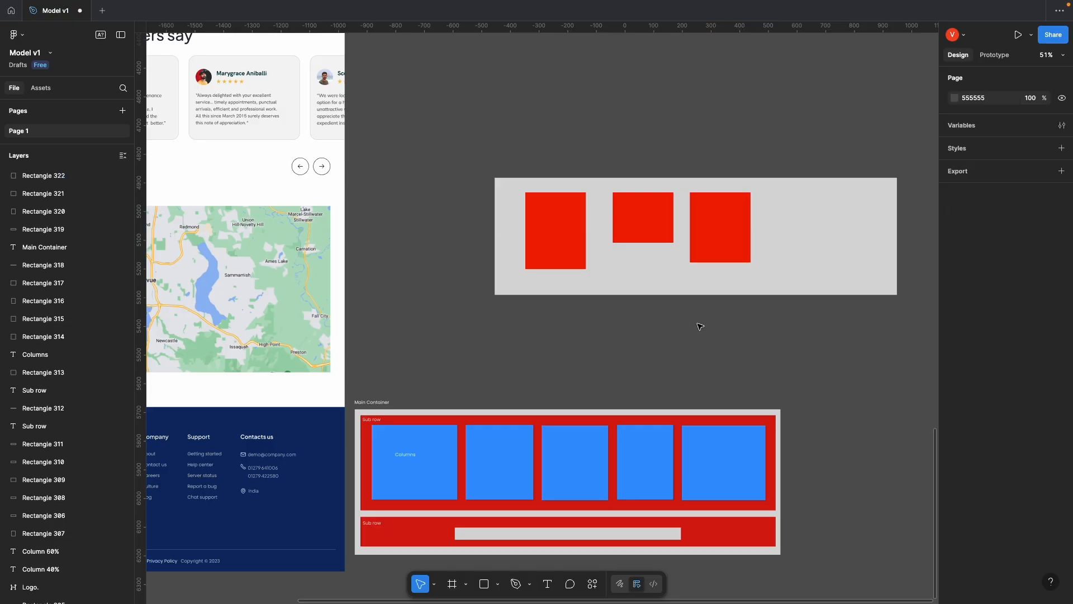
# Step: Examine the three red rectangles as columns of different heights inside the grey container rectangle
pyautogui.click(547, 223)
pyautogui.click(633, 224)
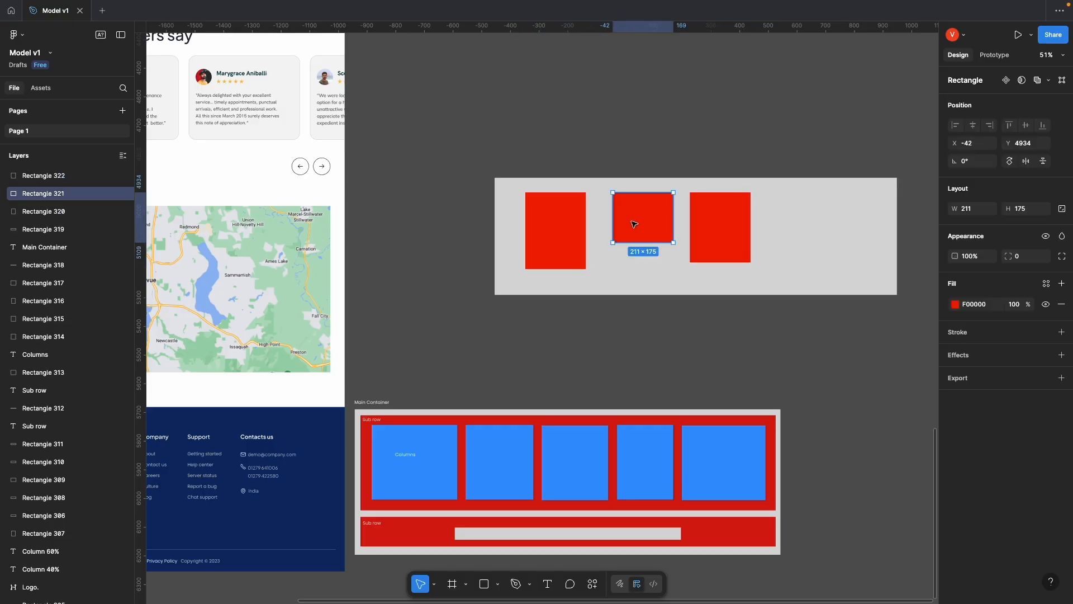
pyautogui.keyDown('shift'); pyautogui.click(706, 231); pyautogui.keyUp('shift')
pyautogui.click(720, 145)
pyautogui.click(808, 249)
pyautogui.click(726, 227)
pyautogui.click(646, 214)
pyautogui.click(566, 232)
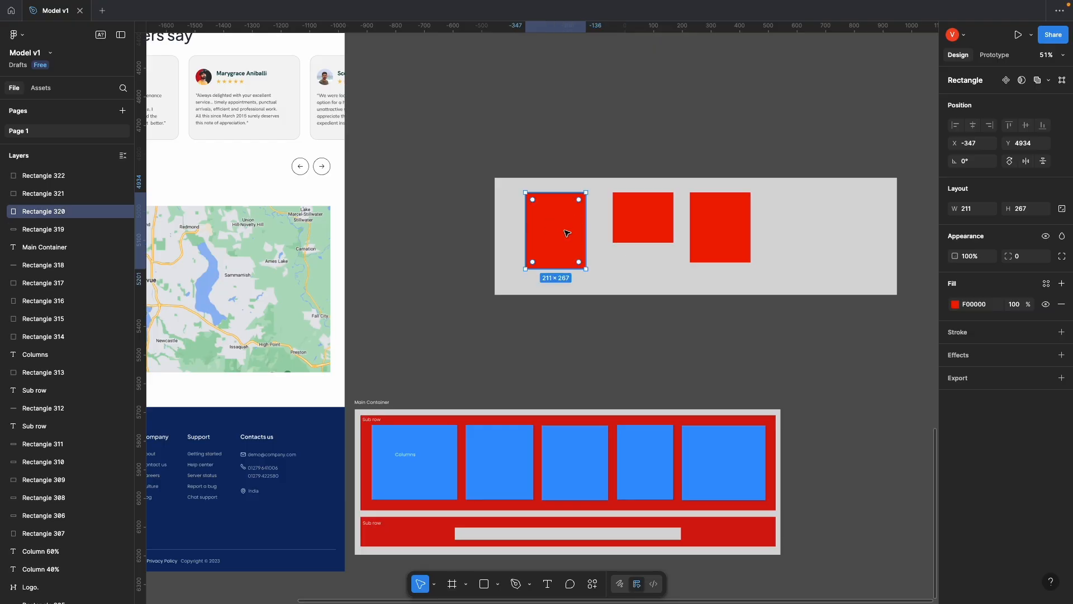
pyautogui.click(784, 254)
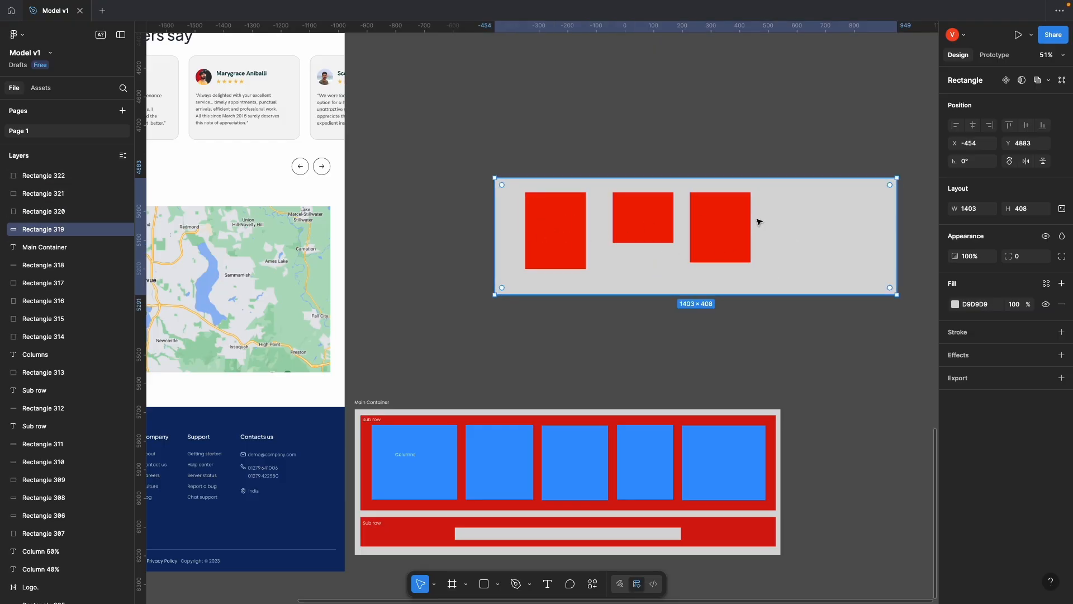
pyautogui.click(562, 249)
pyautogui.click(643, 229)
pyautogui.click(715, 236)
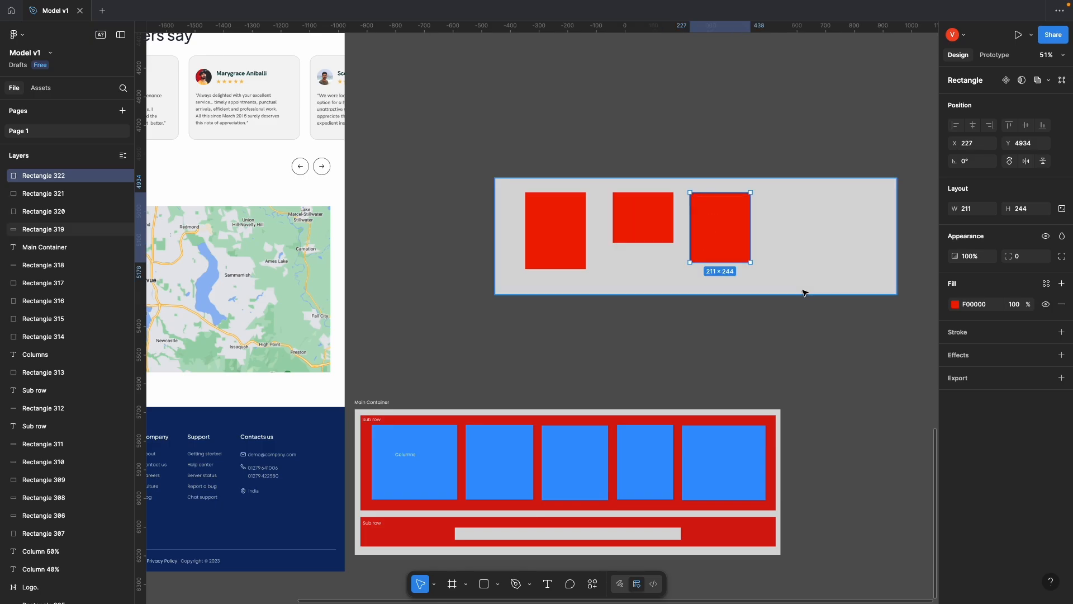
pyautogui.click(810, 265)
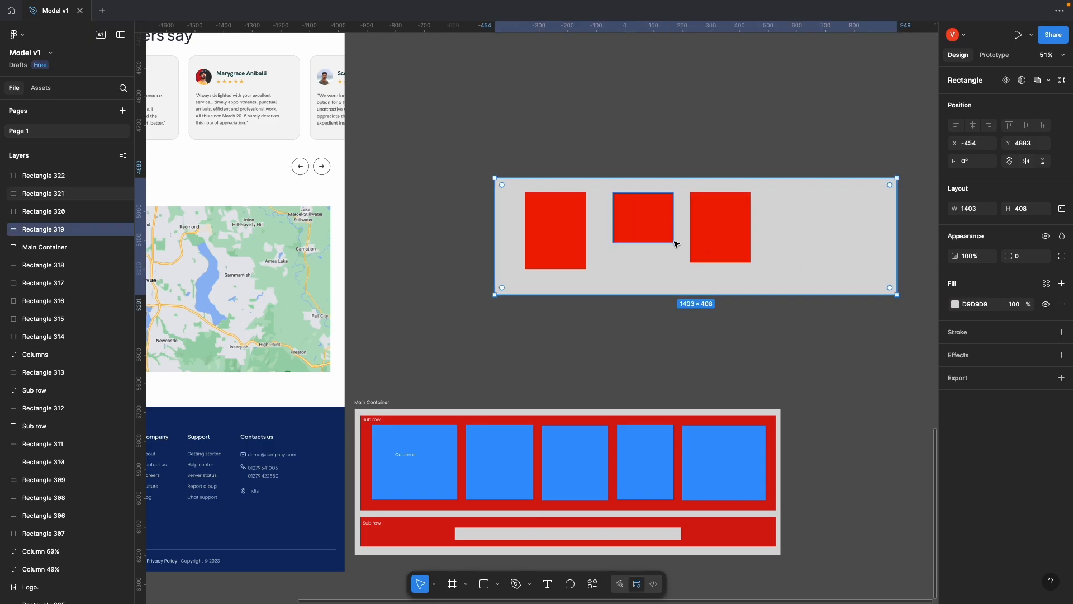
# Step: Check the first nested container's flex item settings in Elementor and return to the Figma sketch
pyautogui.hotkey('ctrl', 'Up')
pyautogui.click(701, 51)
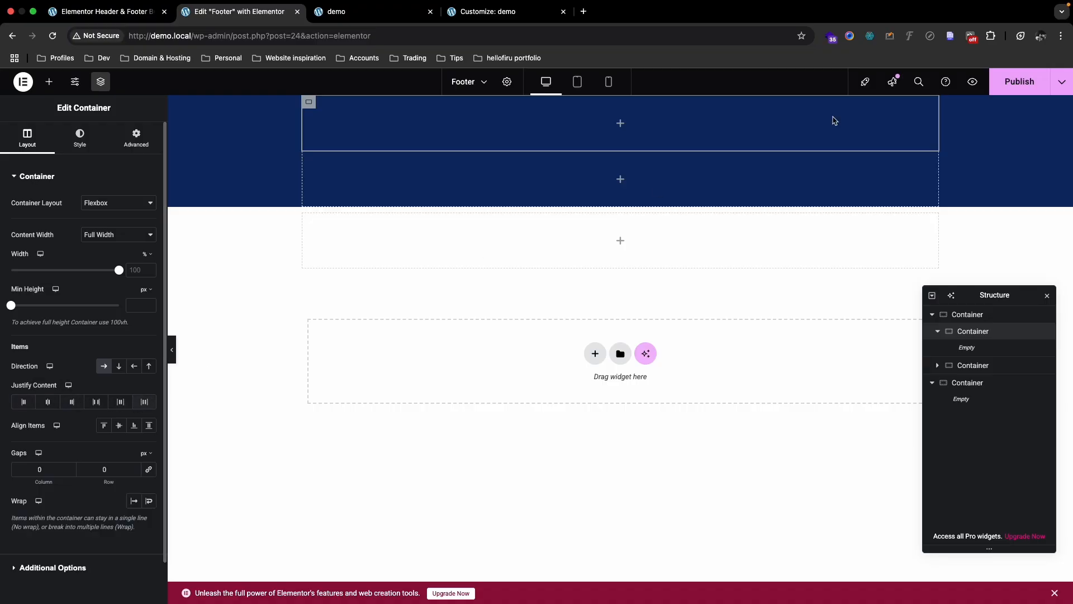
pyautogui.hotkey('ctrl', 'Up')
pyautogui.click(629, 57)
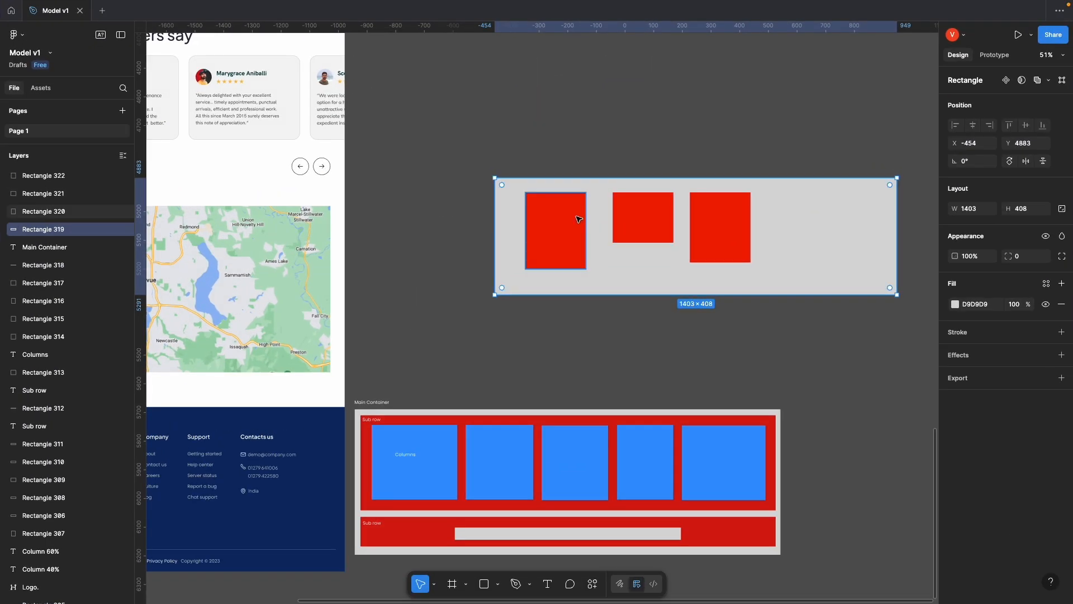
# Step: Move the three red rectangles together toward the middle of the grey rectangle, centred vertically
pyautogui.click(576, 224)
pyautogui.keyDown('shift'); pyautogui.click(649, 223); pyautogui.keyUp('shift')
pyautogui.keyDown('shift'); pyautogui.click(707, 233); pyautogui.keyUp('shift')
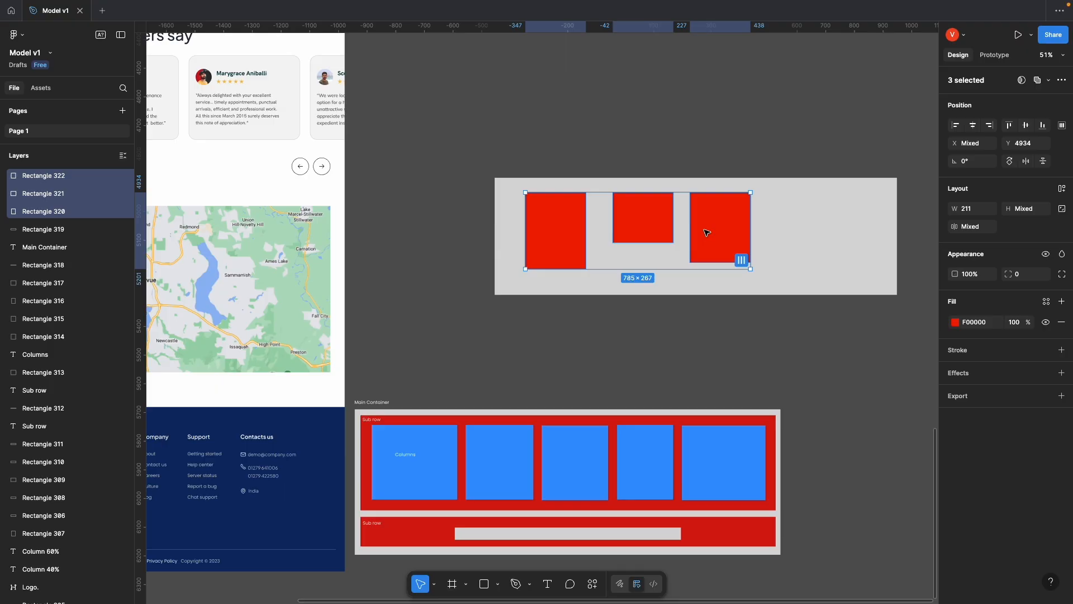
pyautogui.moveTo(1072, 0)
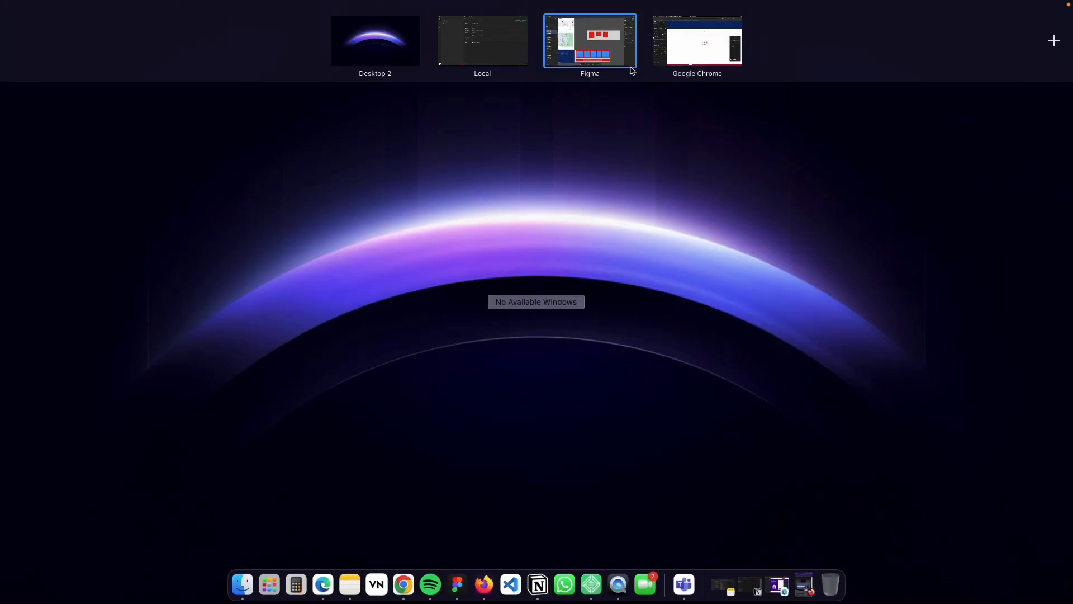
pyautogui.click(631, 67)
pyautogui.moveTo(719, 221); pyautogui.dragTo(772, 224)
# Step: Switch to Elementor and examine the Justify Content and Align Items settings of the first nested container
pyautogui.hotkey('ctrl', 'Up')
pyautogui.click(706, 47)
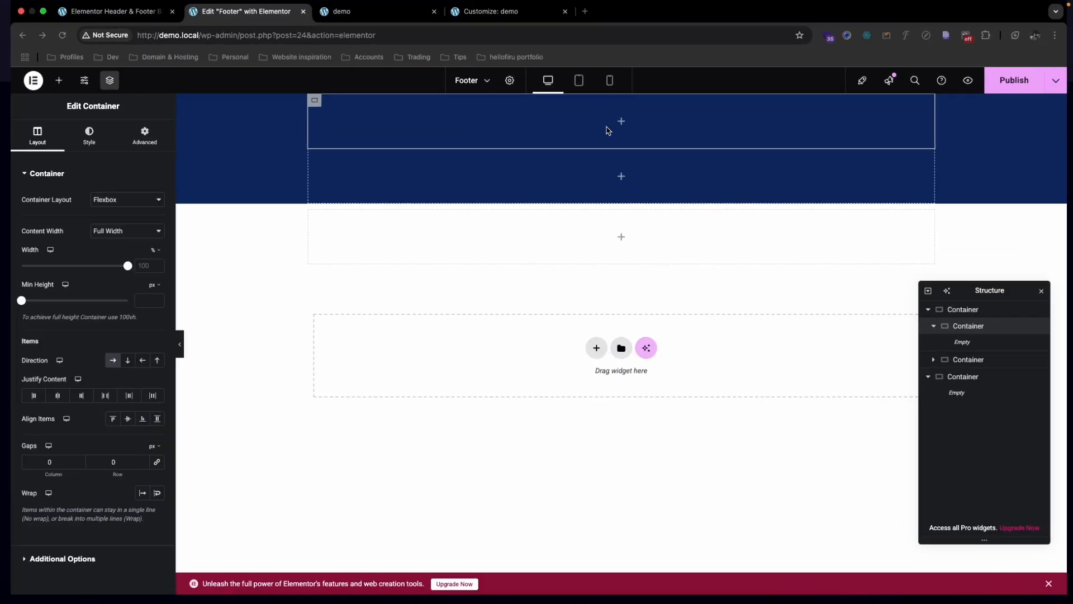
pyautogui.moveTo(14, 388); pyautogui.dragTo(61, 387)
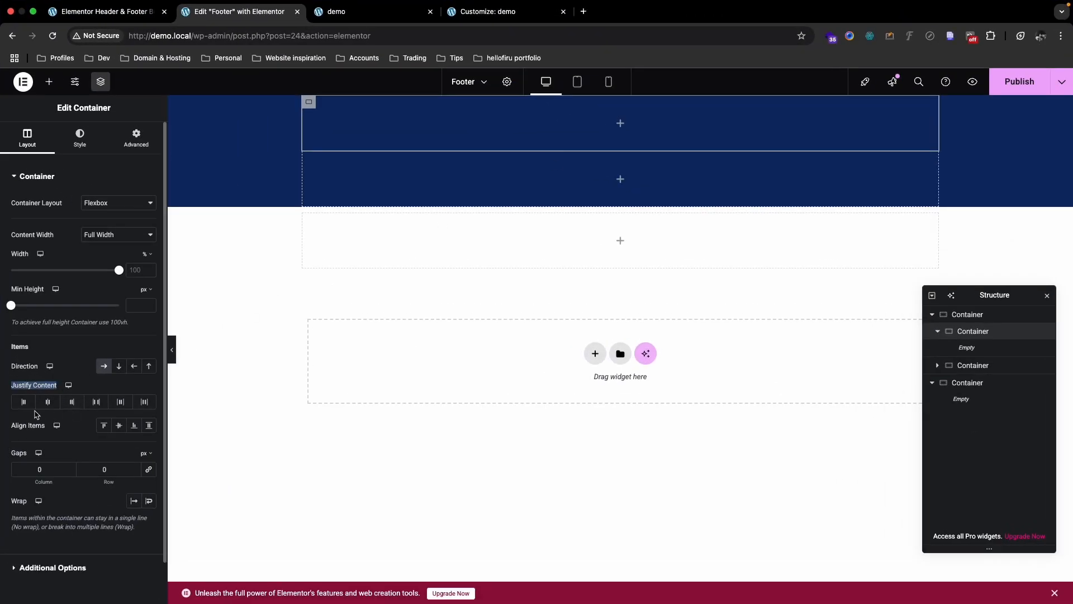
pyautogui.moveTo(14, 429); pyautogui.dragTo(49, 429)
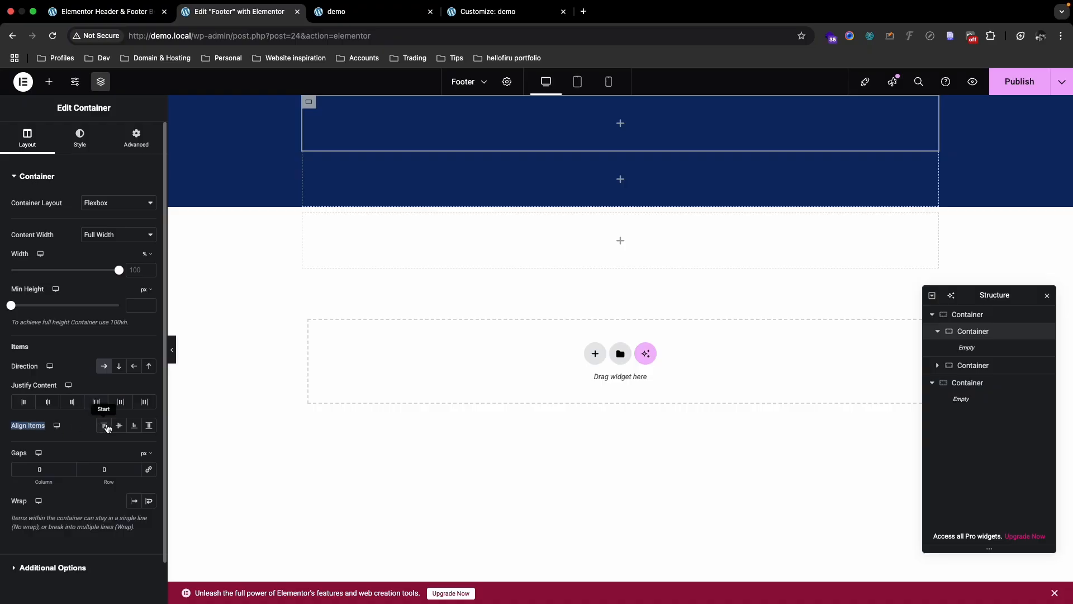
# Step: Switch to Figma and move the three red rectangles to the grey rectangle's horizontal centre, near its bottom edge
pyautogui.hotkey('ctrl', 'Up')
pyautogui.click(631, 53)
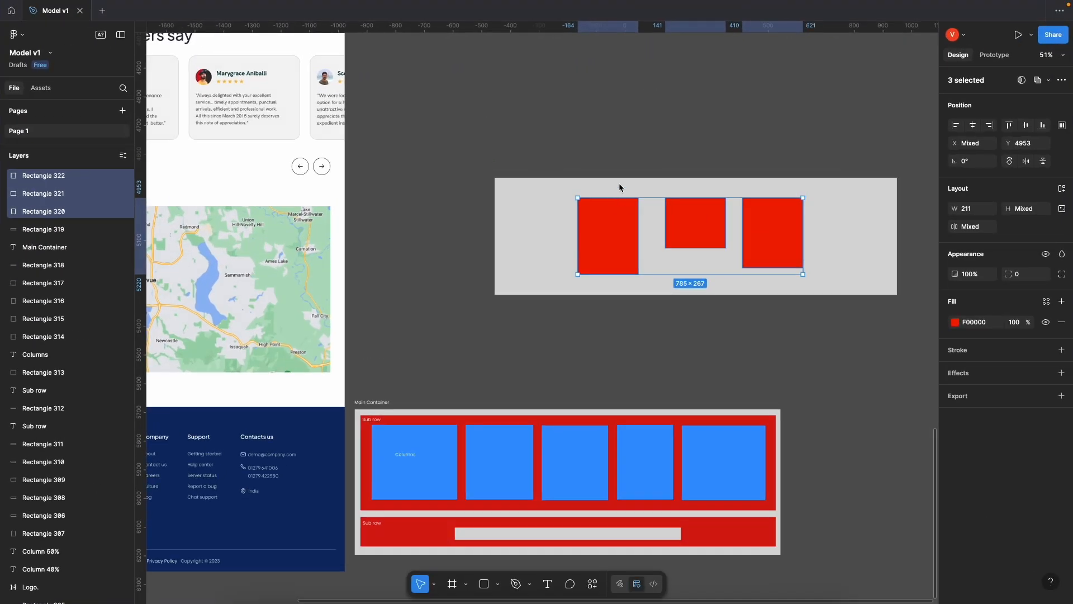
pyautogui.click(503, 209)
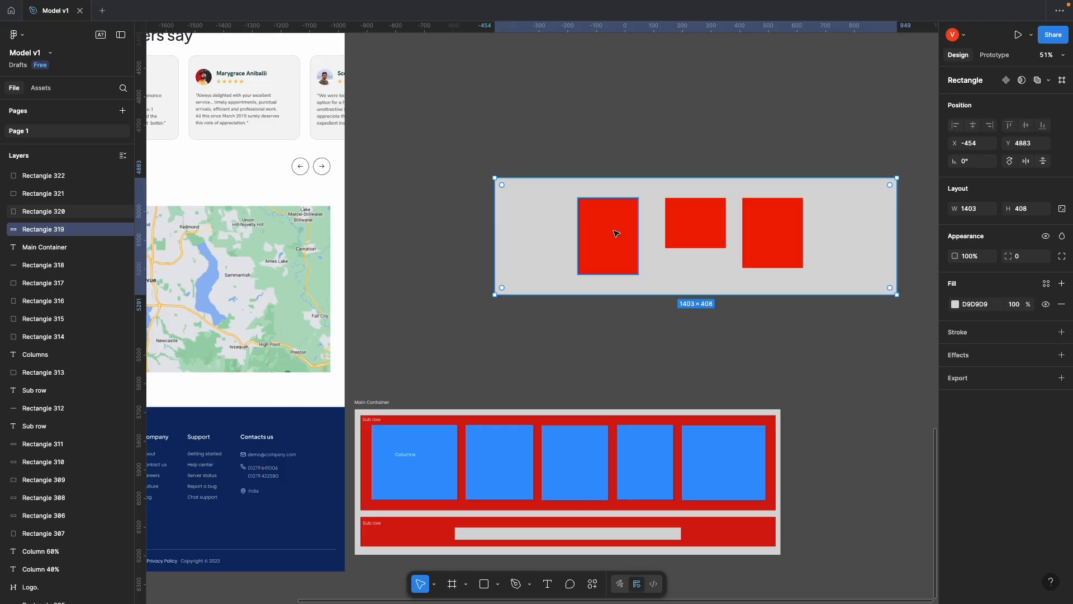
pyautogui.click(502, 163)
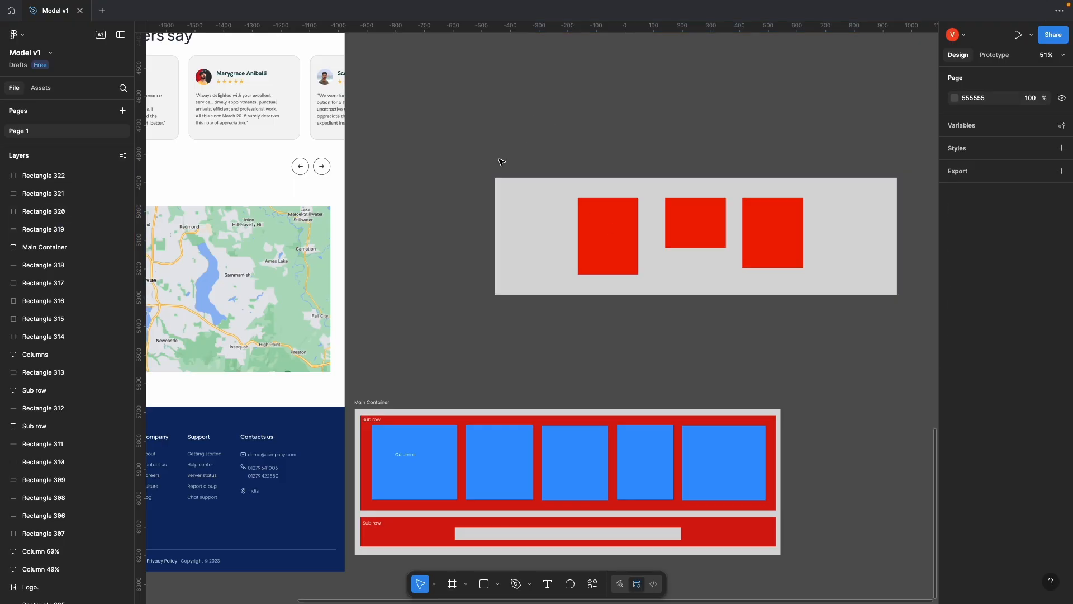
pyautogui.click(622, 248)
pyautogui.keyDown('shift'); pyautogui.click(714, 226); pyautogui.keyUp('shift')
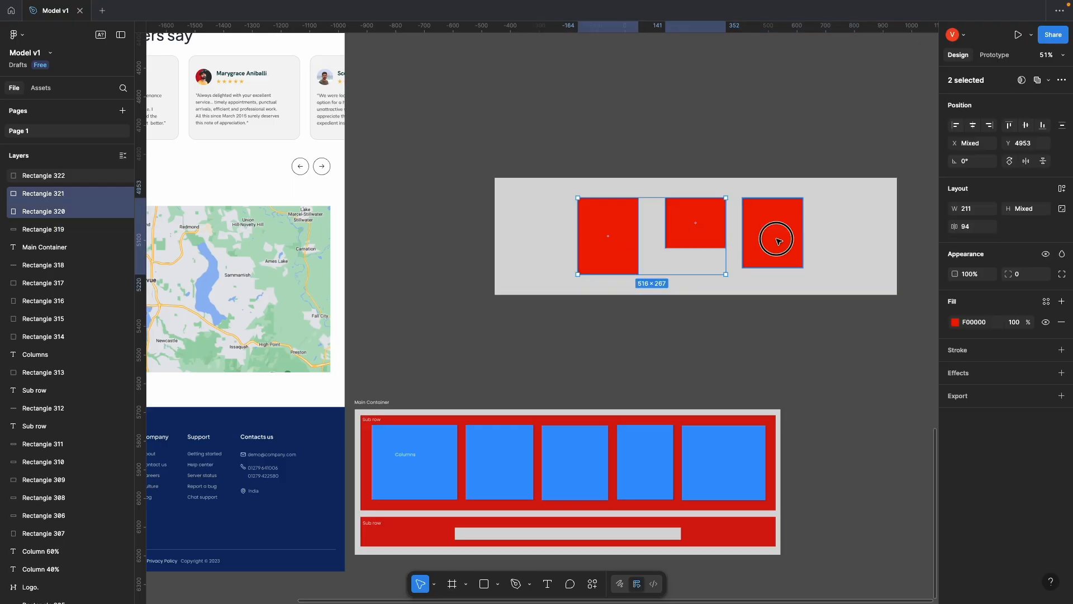
pyautogui.keyDown('shift'); pyautogui.click(778, 230); pyautogui.keyUp('shift')
pyautogui.moveTo(779, 232)
pyautogui.mouseDown()
pyautogui.moveTo(781, 246)
pyautogui.moveTo(790, 242)
pyautogui.moveTo(795, 196)
pyautogui.moveTo(787, 288)
pyautogui.moveTo(784, 231)
pyautogui.mouseUp()
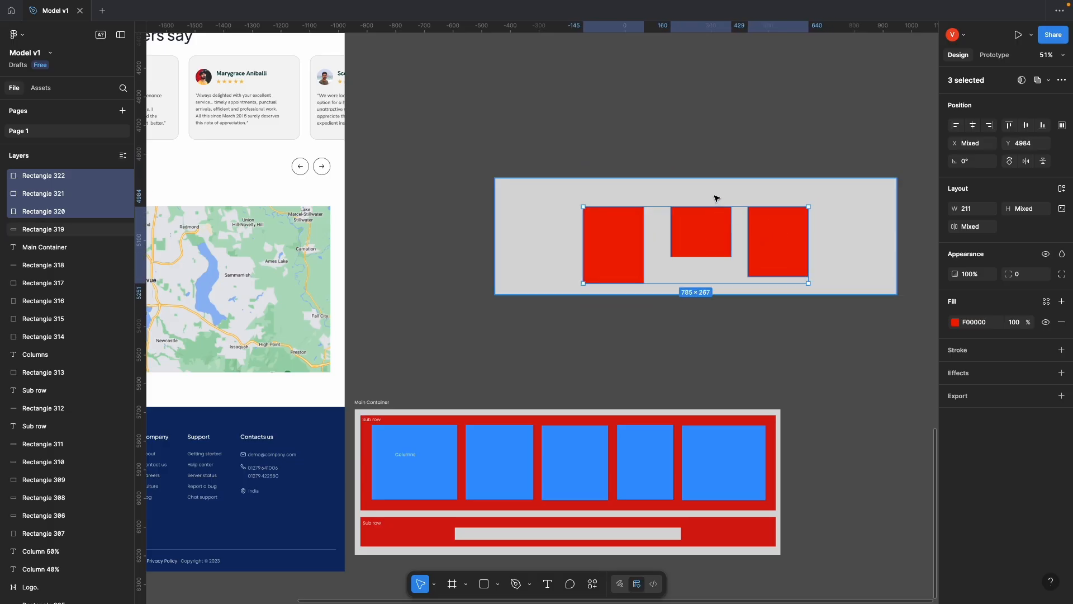
pyautogui.click(637, 164)
# Step: Switch to Elementor and review the Direction and Justify Content settings of the first nested container
pyautogui.hotkey('ctrl', 'Up')
pyautogui.click(696, 50)
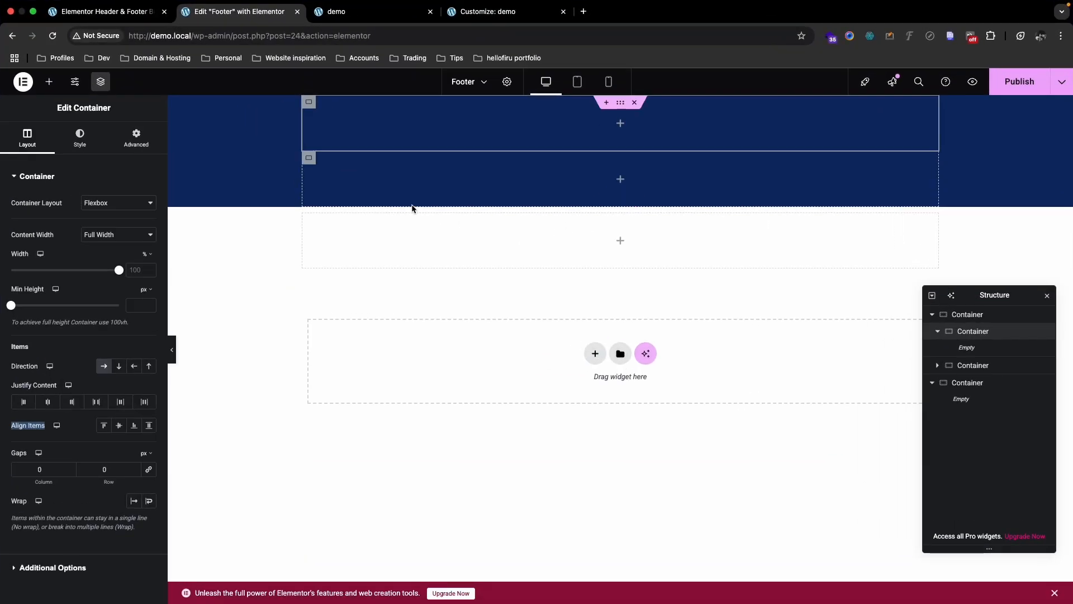
pyautogui.click(58, 363)
pyautogui.moveTo(9, 387); pyautogui.dragTo(60, 386)
# Step: Switch to Figma and move the three red rectangles near the grey rectangle's left edge, vertically centred, at about X -419, Y 4953
pyautogui.moveTo(1072, 1)
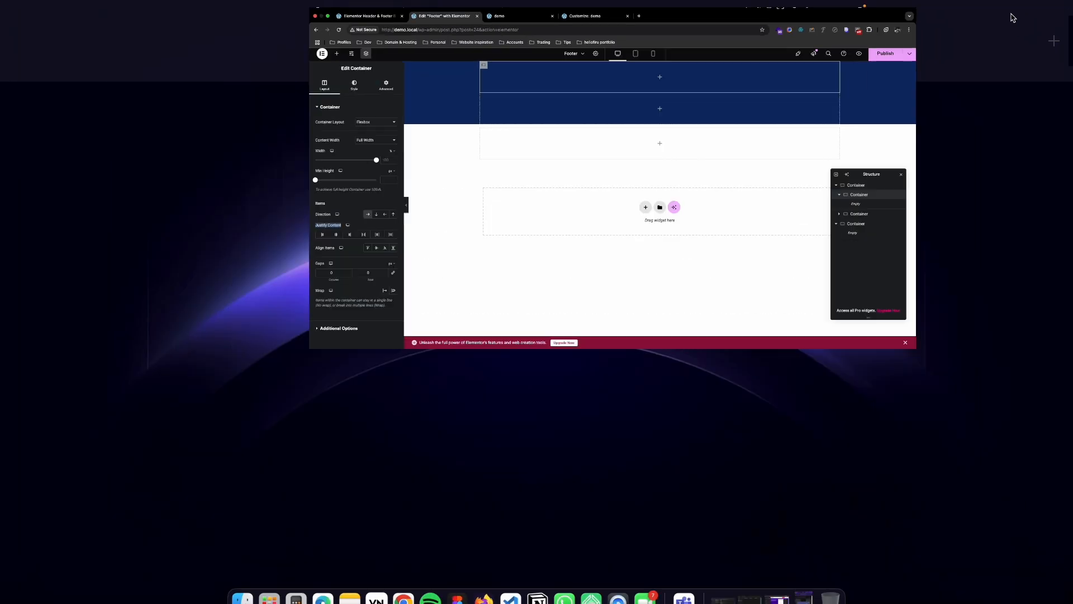
pyautogui.click(709, 42)
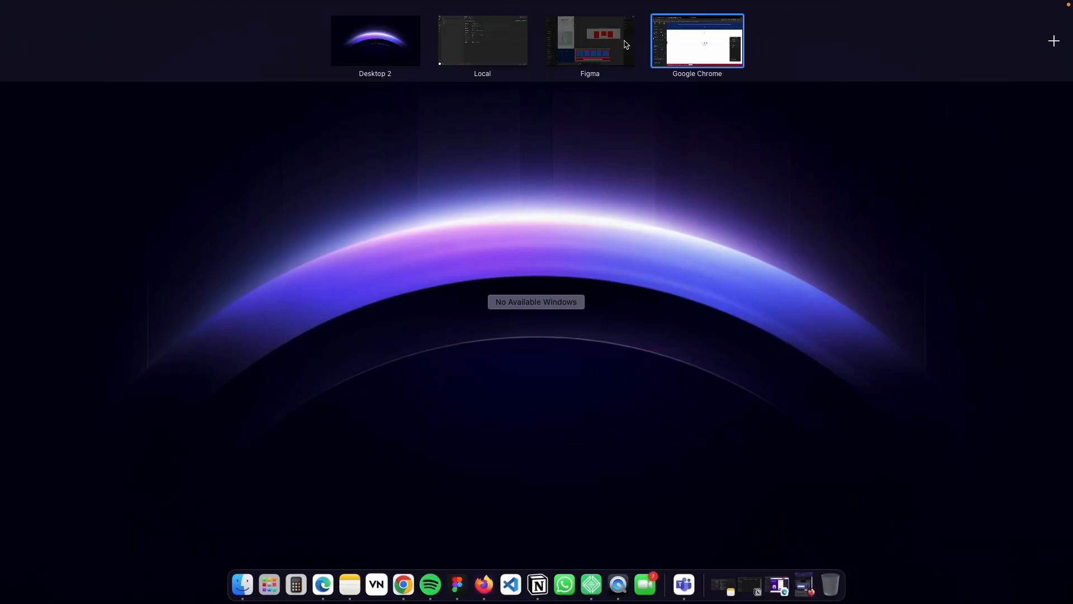
pyautogui.click(592, 39)
pyautogui.click(617, 229)
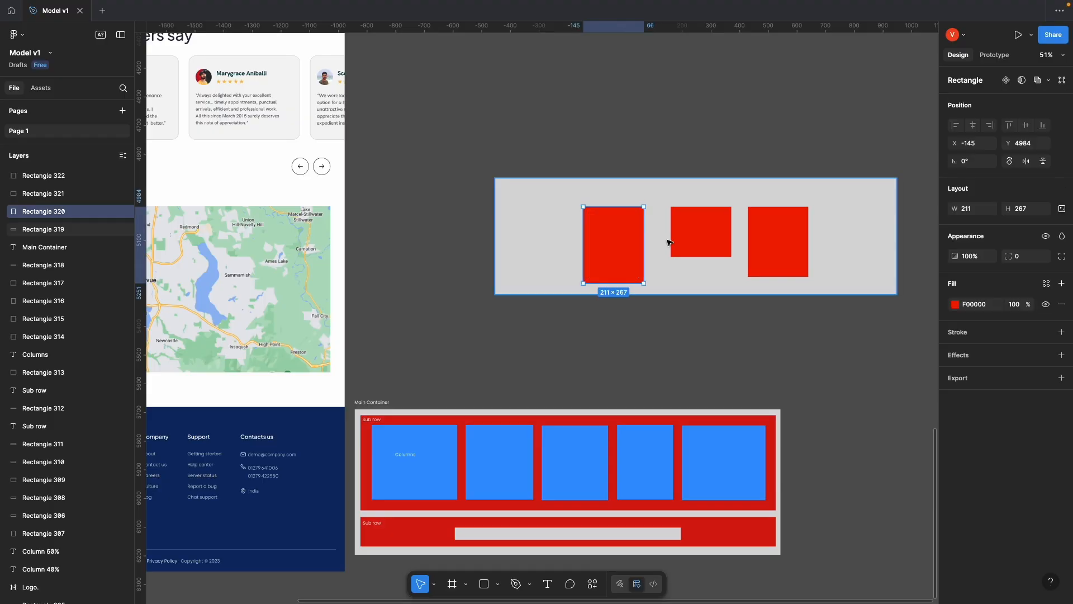
pyautogui.keyDown('shift'); pyautogui.click(700, 232); pyautogui.keyUp('shift')
pyautogui.keyDown('shift'); pyautogui.click(783, 240); pyautogui.keyUp('shift')
pyautogui.moveTo(780, 240); pyautogui.dragTo(697, 223)
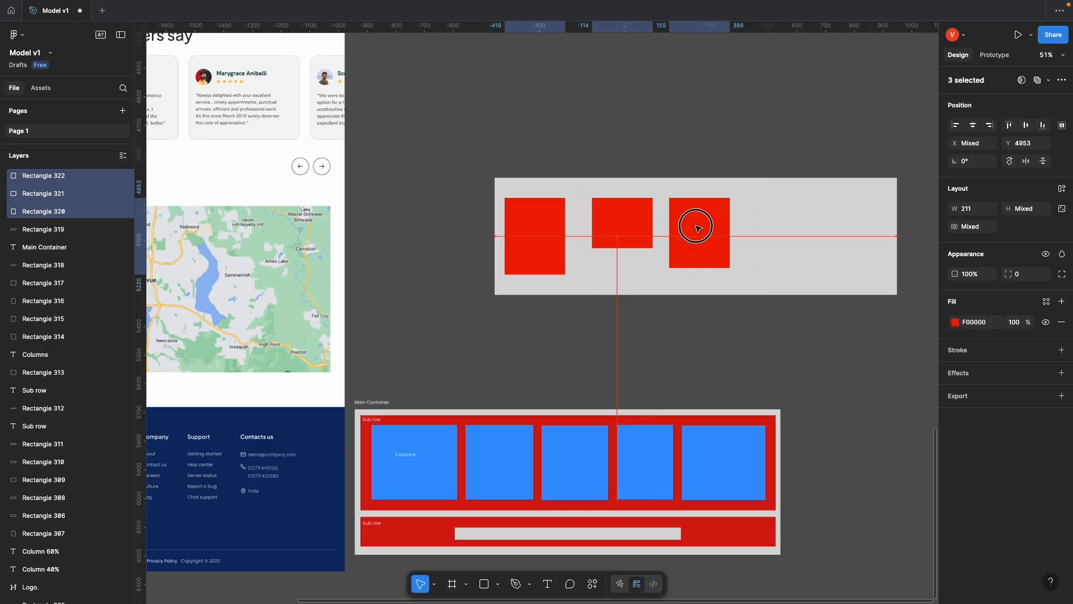
pyautogui.click(692, 156)
# Step: Align the vertical centres of the three red rectangles
pyautogui.click(631, 222)
pyautogui.keyDown('shift'); pyautogui.click(539, 228); pyautogui.keyUp('shift')
pyautogui.keyDown('shift'); pyautogui.click(712, 242); pyautogui.keyUp('shift')
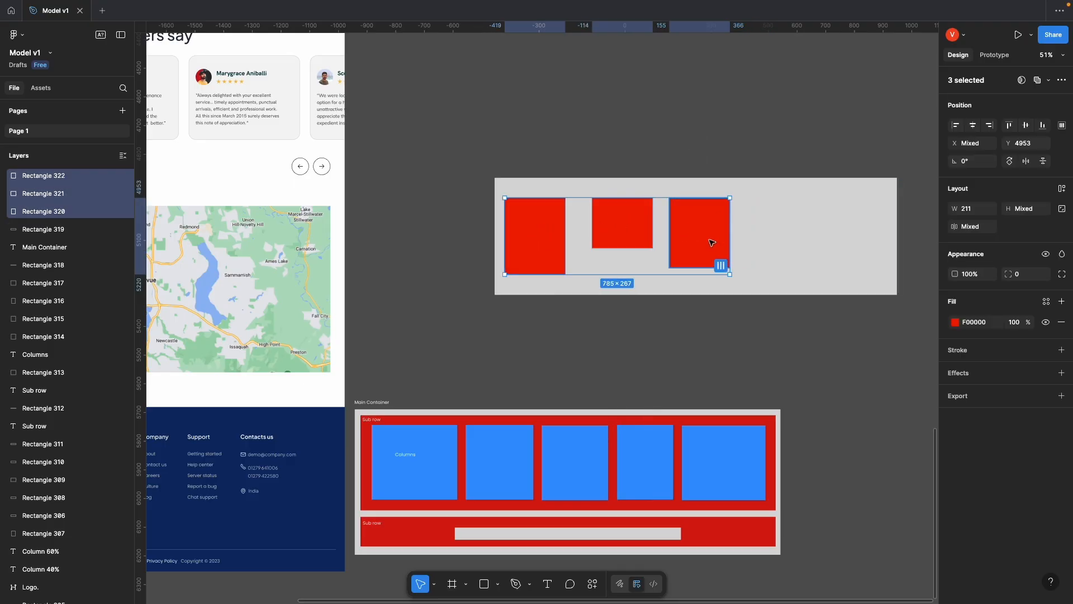
pyautogui.click(1026, 125)
pyautogui.click(797, 140)
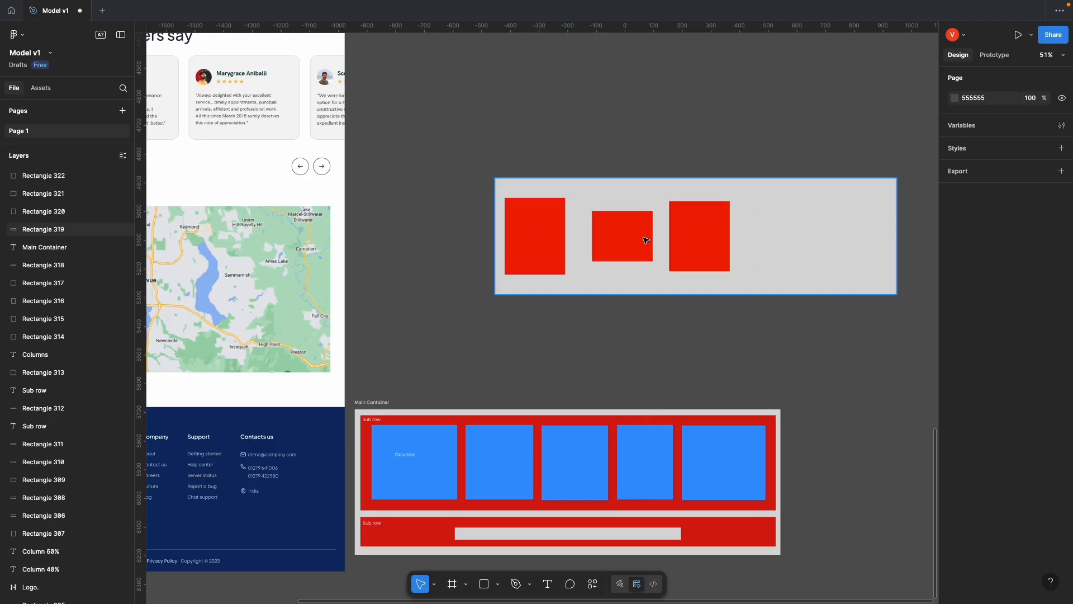
# Step: Shift the middle red rectangle slightly left so it is evenly spaced between its two neighbours
pyautogui.click(632, 234)
pyautogui.moveTo(632, 234); pyautogui.dragTo(629, 237)
pyautogui.click(659, 144)
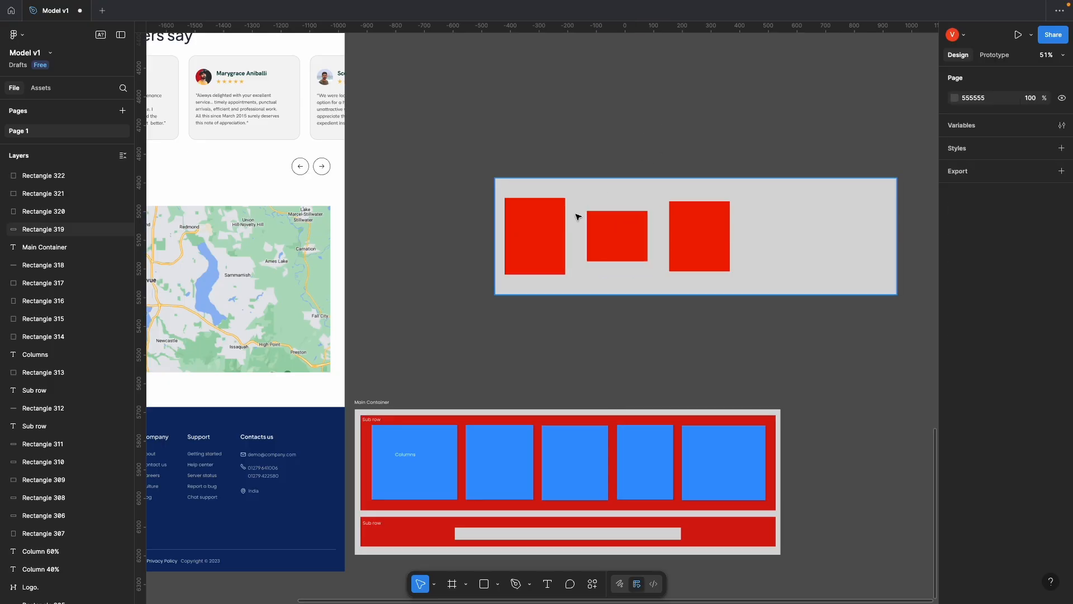
# Step: Select the grey container rectangle, and switch to Elementor to check the Start option of Justify Content
pyautogui.click(796, 224)
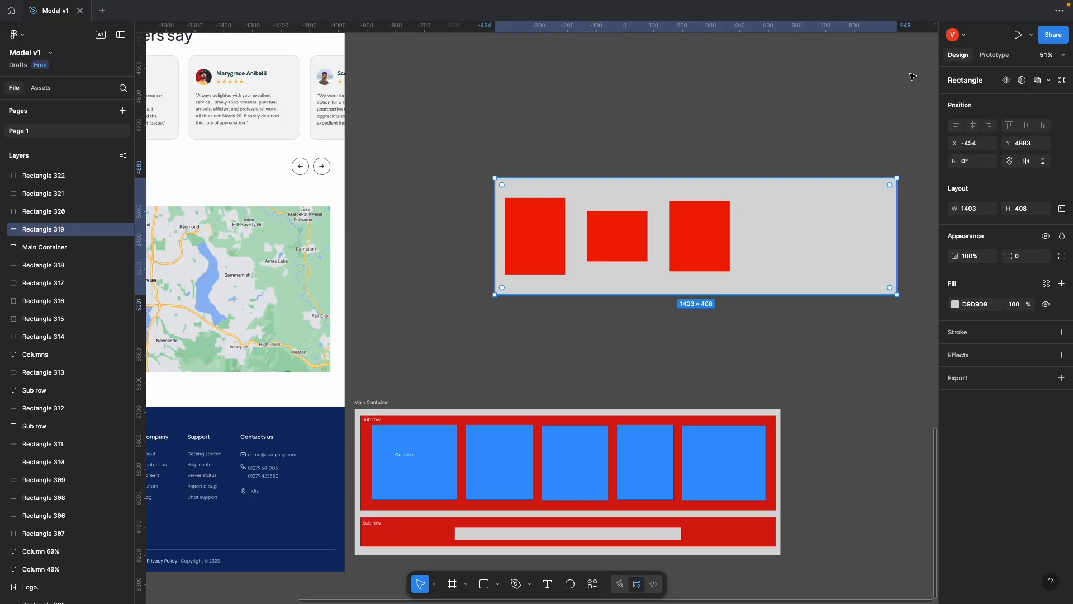
pyautogui.hotkey('ctrl', 'Up')
pyautogui.click(682, 38)
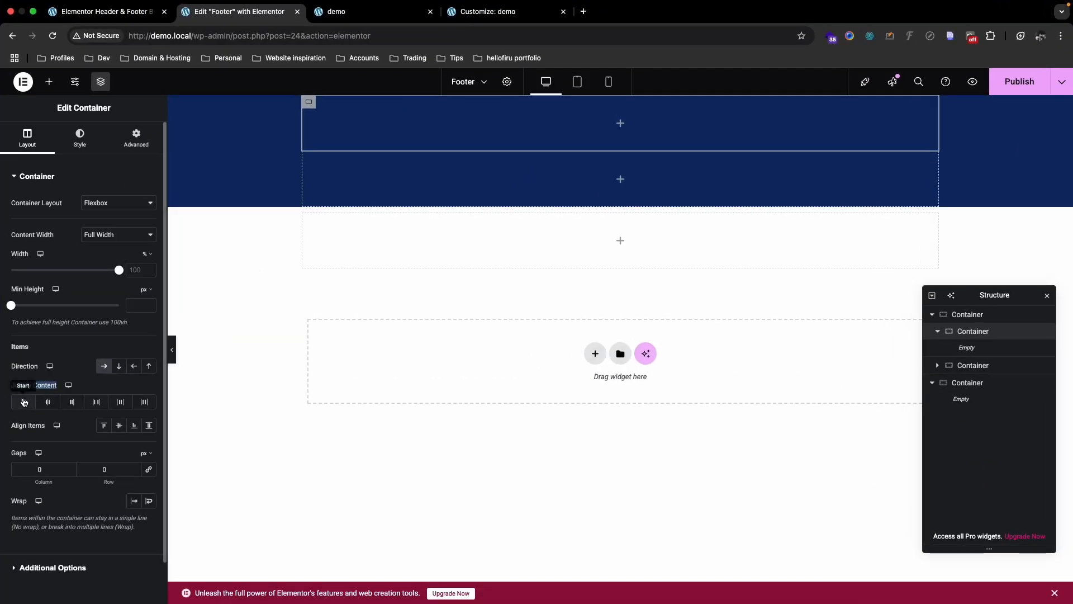
# Step: Switch to Figma and move the three red rectangles together against the grey rectangle's left edge, to about X -450
pyautogui.hotkey('ctrl', 'Up')
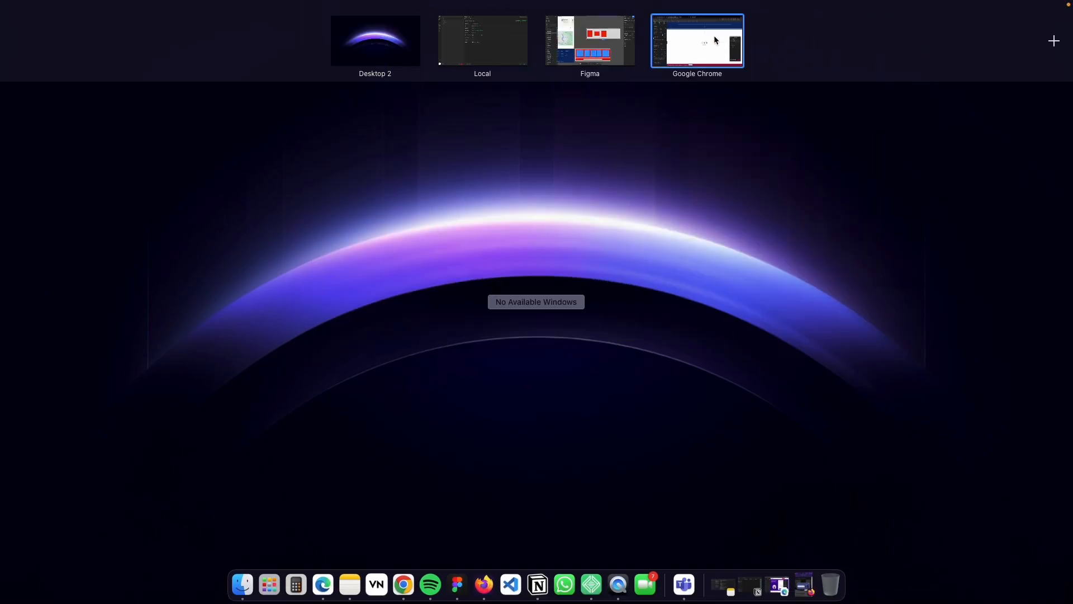
pyautogui.click(614, 39)
pyautogui.click(697, 237)
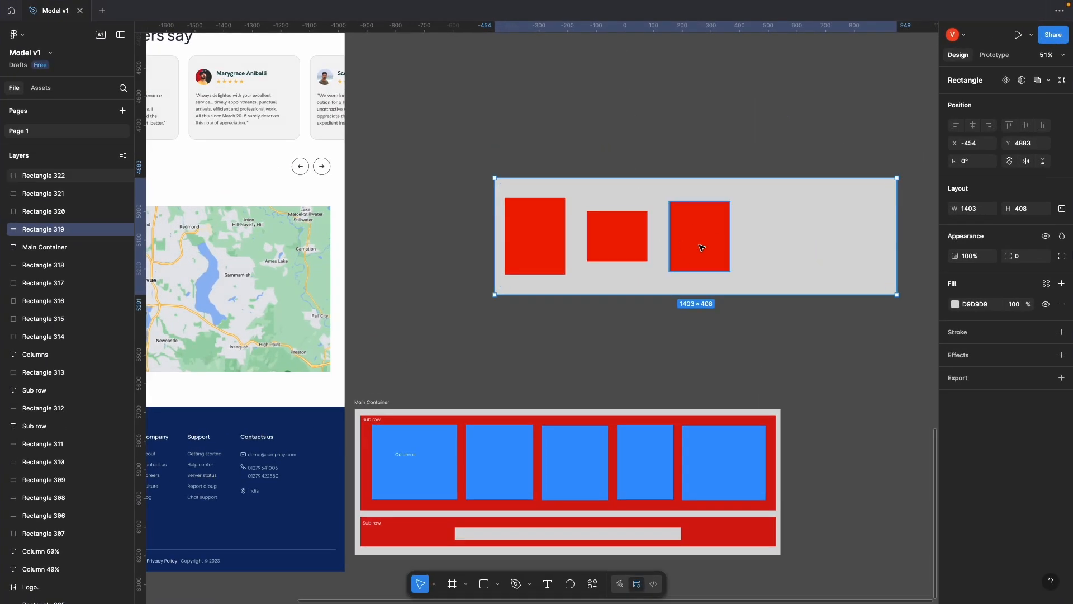
pyautogui.keyDown('shift'); pyautogui.click(622, 246); pyautogui.keyUp('shift')
pyautogui.keyDown('shift'); pyautogui.click(554, 233); pyautogui.keyUp('shift')
pyautogui.moveTo(633, 245); pyautogui.dragTo(626, 244)
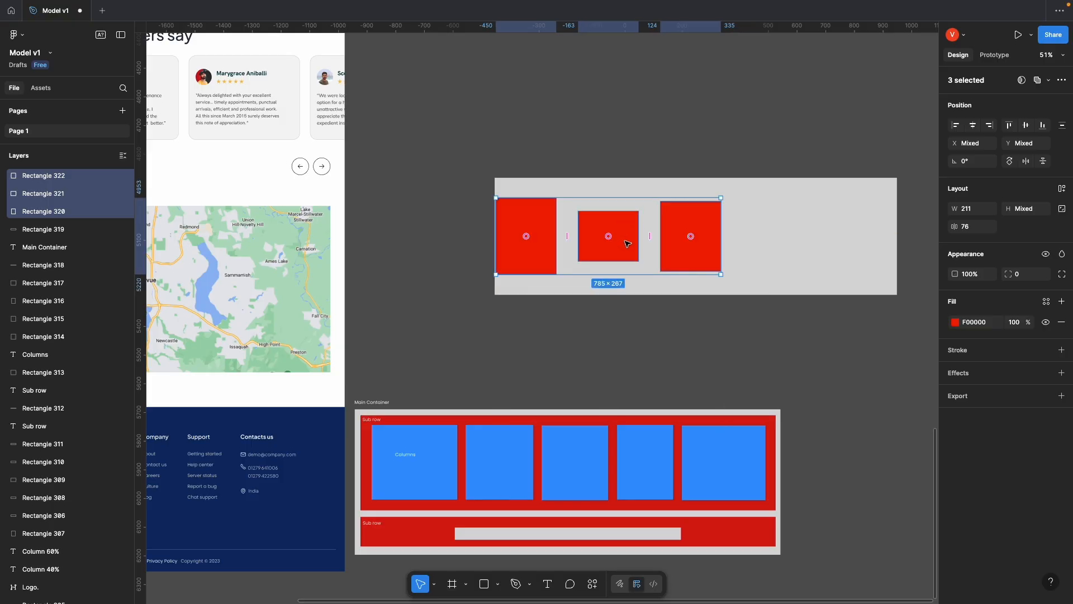
# Step: Switch to Elementor to check the Center option of Justify Content, and move the three red rectangles against the grey rectangle's right edge in Figma
pyautogui.hotkey('ctrl', 'Up')
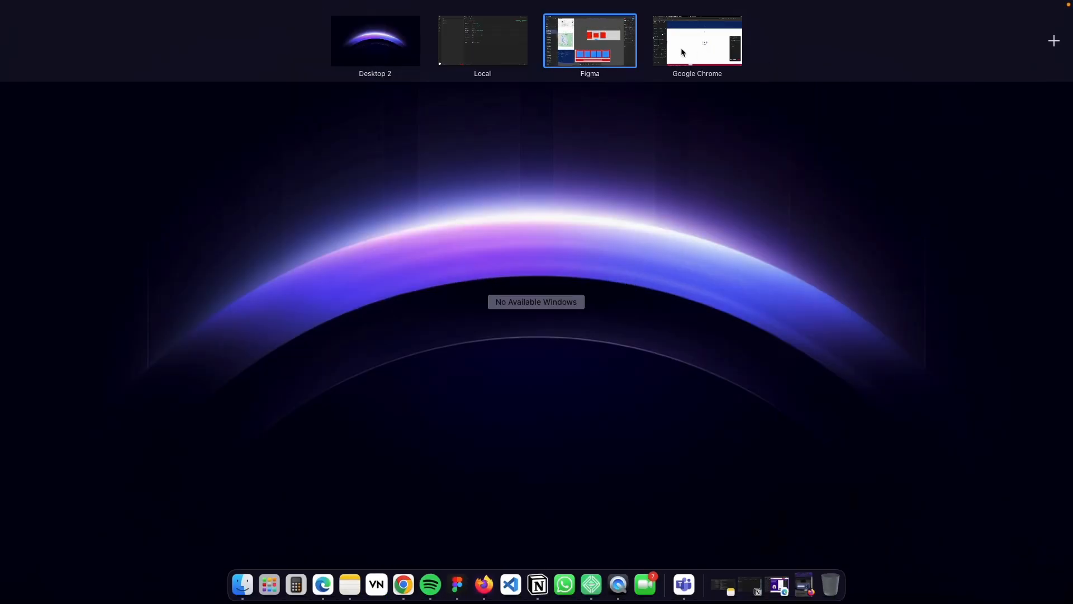
pyautogui.click(681, 48)
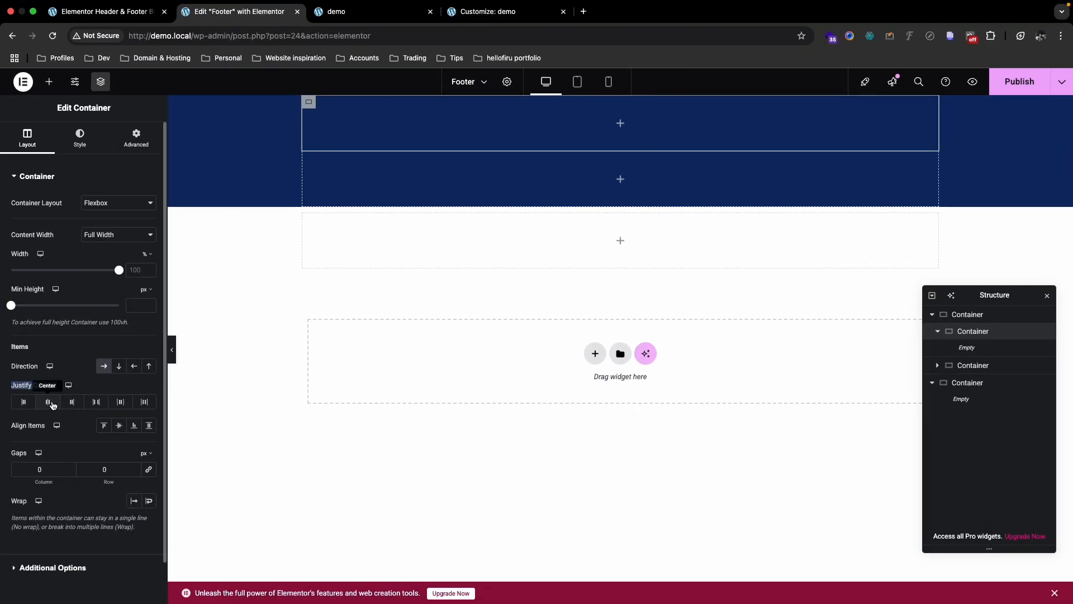
pyautogui.hotkey('ctrl', 'Up')
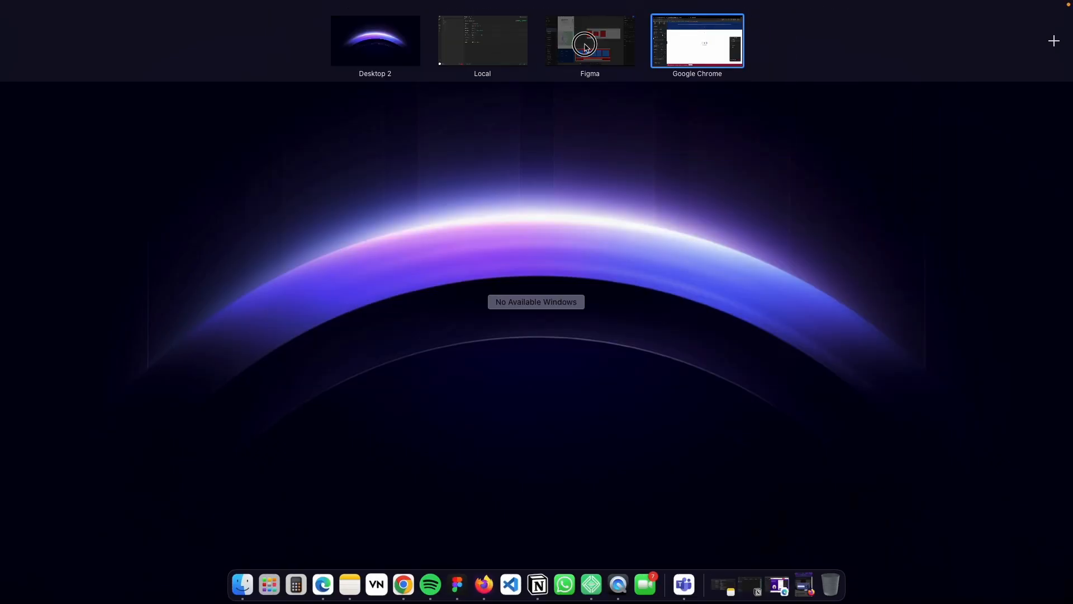
pyautogui.click(582, 42)
pyautogui.moveTo(678, 231); pyautogui.dragTo(787, 229)
# Step: Switch to Elementor to check the spacing options of Justify Content up to Space Evenly, and return to Figma
pyautogui.hotkey('ctrl', 'Up')
pyautogui.click(709, 61)
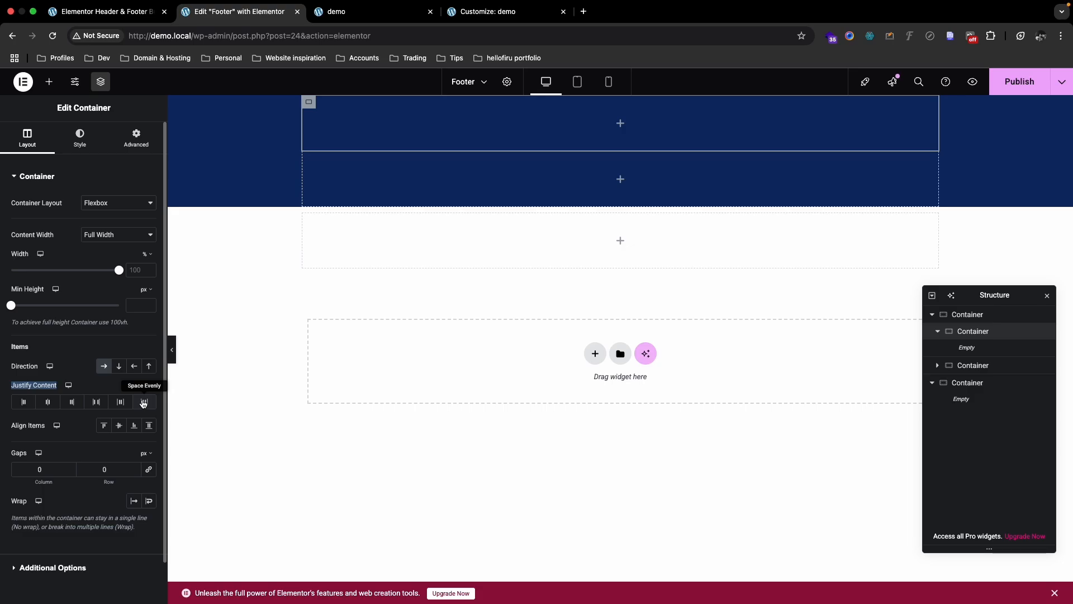
pyautogui.hotkey('ctrl', 'Up')
pyautogui.click(594, 34)
pyautogui.click(694, 100)
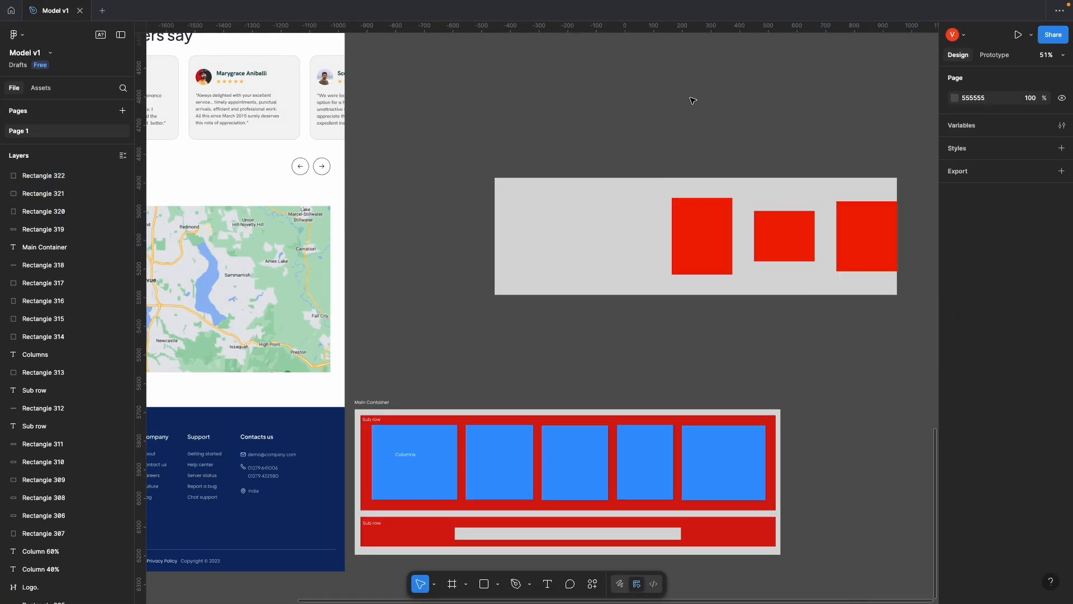
# Step: Move one outer red rectangle to the grey rectangle's left edge and place the middle one halfway between its neighbours, at about X 142
pyautogui.click(745, 125)
pyautogui.moveTo(683, 142); pyautogui.dragTo(822, 253)
pyautogui.click(840, 333)
pyautogui.click(708, 241)
pyautogui.moveTo(711, 246); pyautogui.dragTo(530, 235)
pyautogui.moveTo(870, 235)
pyautogui.mouseDown()
pyautogui.moveTo(859, 234)
pyautogui.moveTo(874, 234)
pyautogui.mouseUp()
pyautogui.click(794, 239)
pyautogui.moveTo(786, 243); pyautogui.dragTo(696, 241)
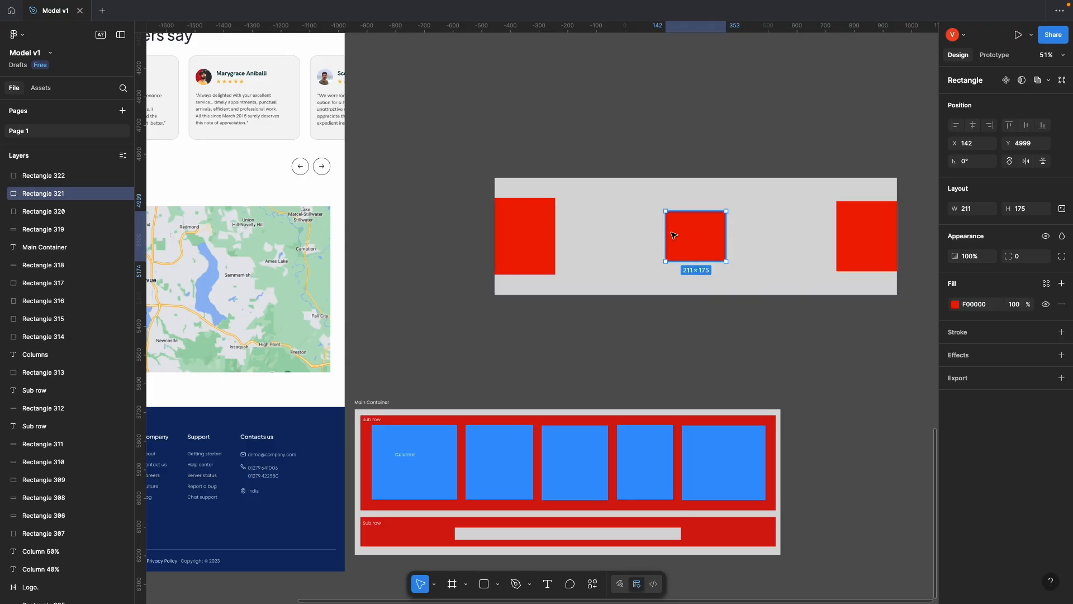
pyautogui.click(720, 158)
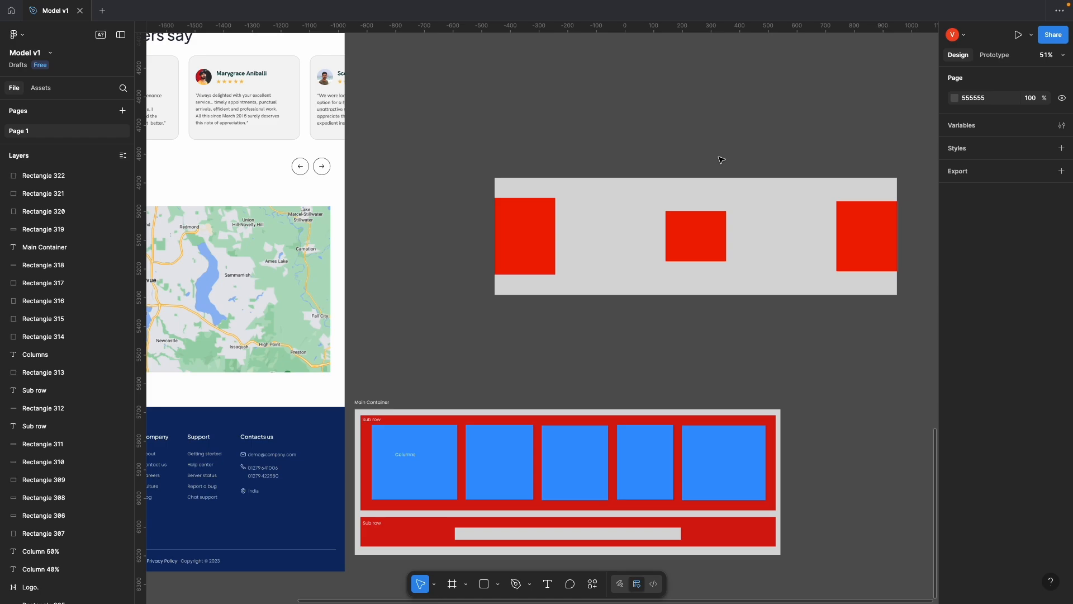
pyautogui.click(722, 159)
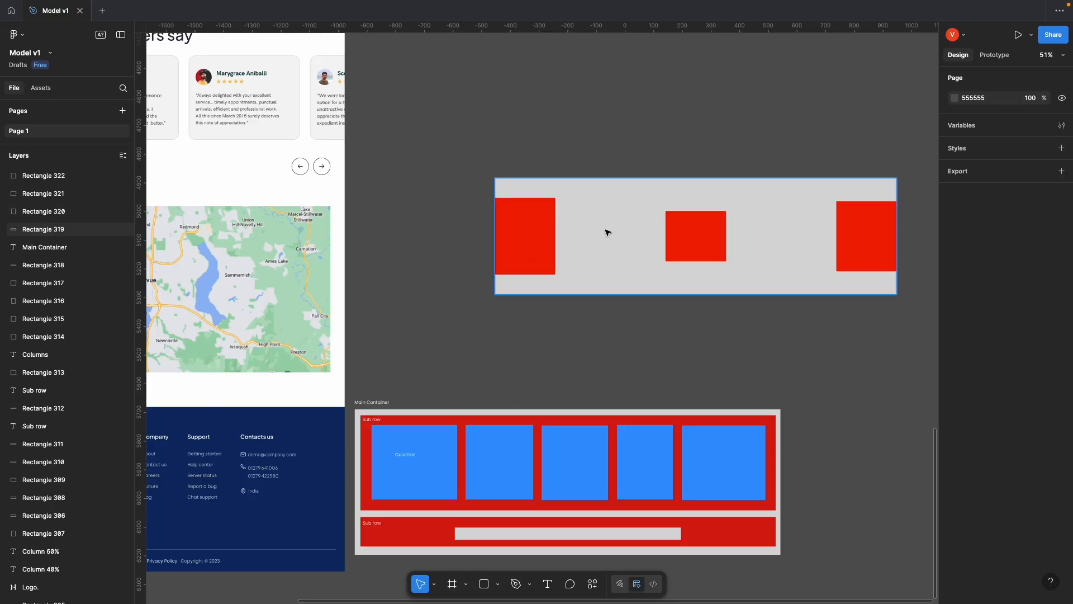
# Step: Switch to Elementor to check the Space Around option of Justify Content, and return to Figma
pyautogui.hotkey('ctrl', 'Up')
pyautogui.click(707, 46)
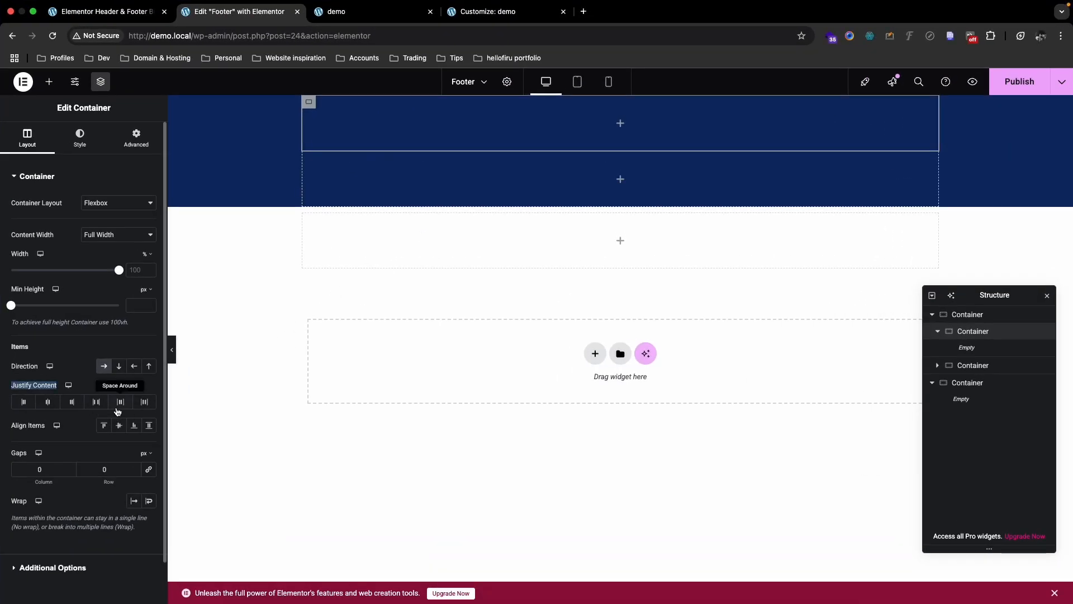
pyautogui.hotkey('ctrl', 'Up')
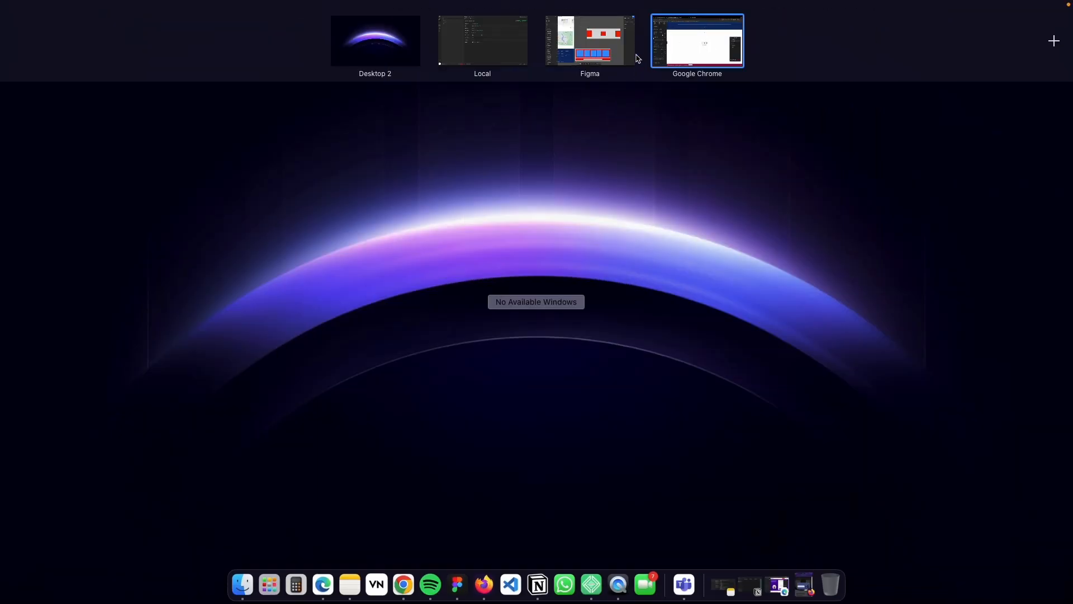
pyautogui.click(631, 56)
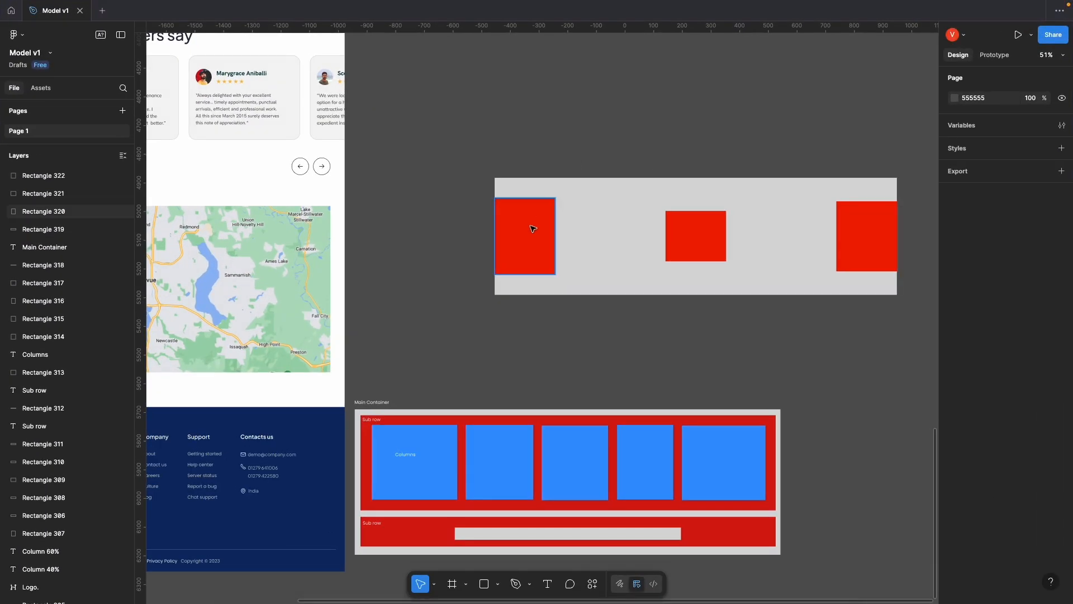
# Step: Move the two outer red rectangles inward by equal distances from the grey rectangle's edges, the right one to about X 574
pyautogui.click(532, 229)
pyautogui.keyDown('shift'); pyautogui.click(696, 236); pyautogui.keyUp('shift')
pyautogui.keyDown('shift'); pyautogui.click(866, 236); pyautogui.keyUp('shift')
pyautogui.click(764, 124)
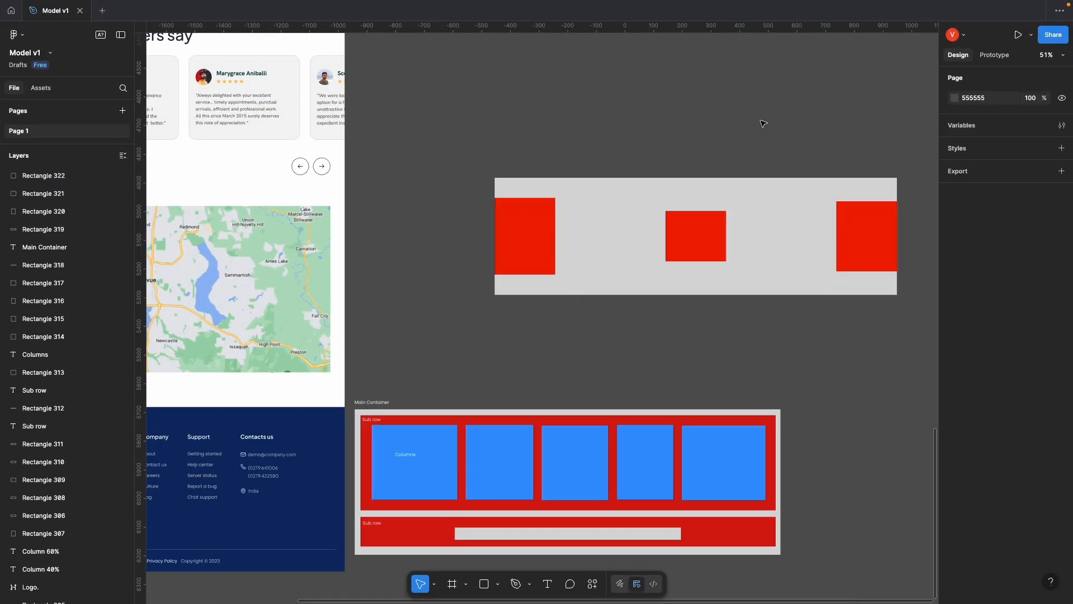
pyautogui.moveTo(531, 240); pyautogui.dragTo(578, 241)
pyautogui.moveTo(856, 245); pyautogui.dragTo(809, 246)
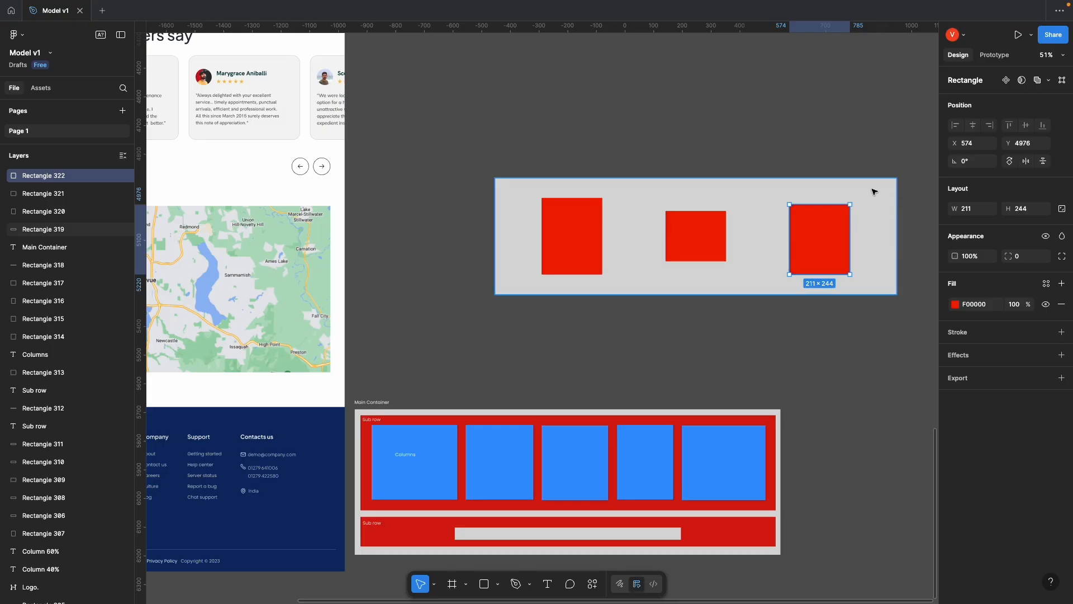
# Step: Select the grey rectangle and each red rectangle to examine their spacing, and switch to Elementor to check the Space Evenly option
pyautogui.click(873, 194)
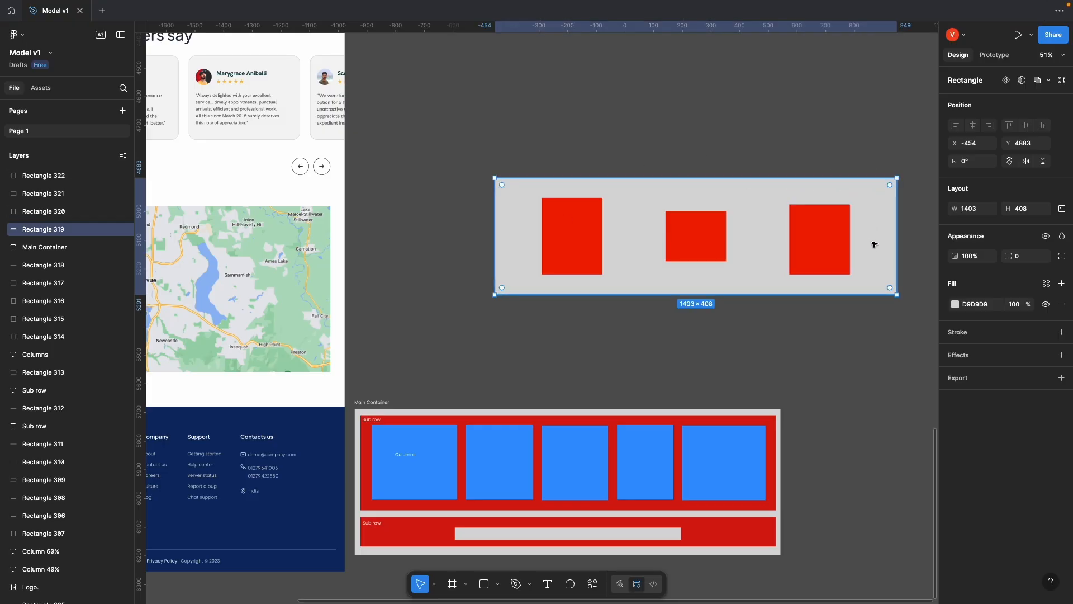
pyautogui.click(587, 243)
pyautogui.click(708, 235)
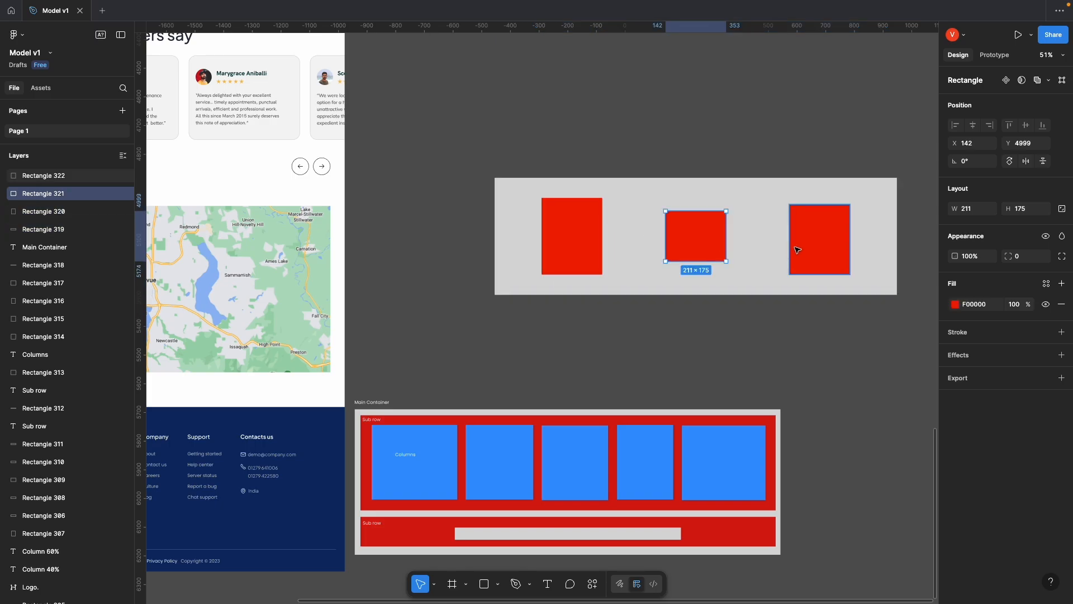
pyautogui.click(798, 250)
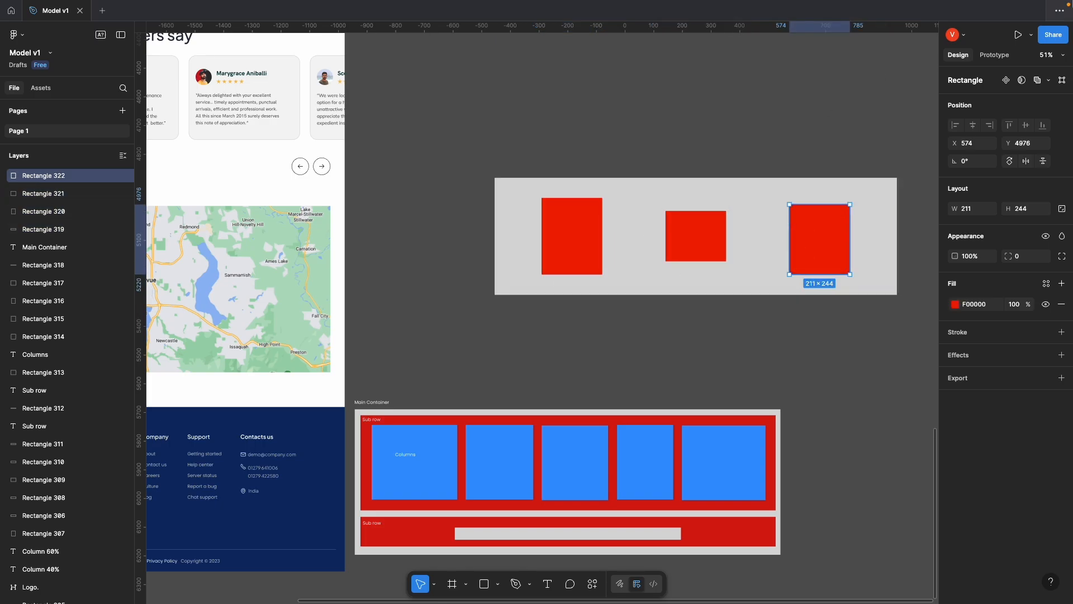
pyautogui.hotkey('ctrl', 'Up')
pyautogui.click(692, 39)
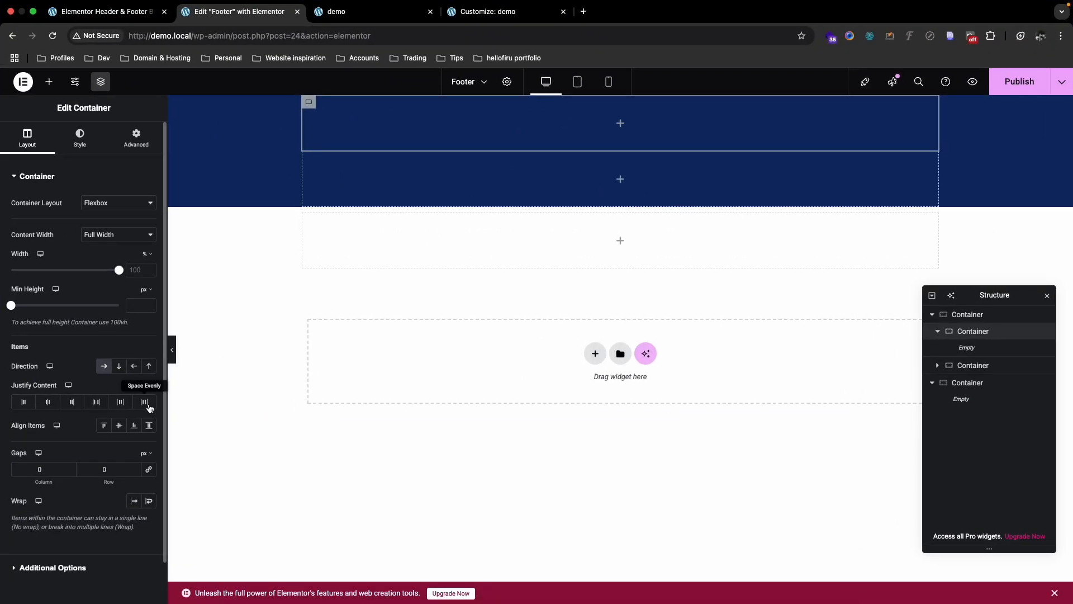
# Step: Switch to Figma and space the three red rectangles evenly, at about X -307, 109 and 526
pyautogui.hotkey('ctrl', 'Up')
pyautogui.click(595, 47)
pyautogui.moveTo(587, 241); pyautogui.dragTo(580, 241)
pyautogui.moveTo(709, 237); pyautogui.dragTo(689, 237)
pyautogui.moveTo(832, 240); pyautogui.dragTo(819, 239)
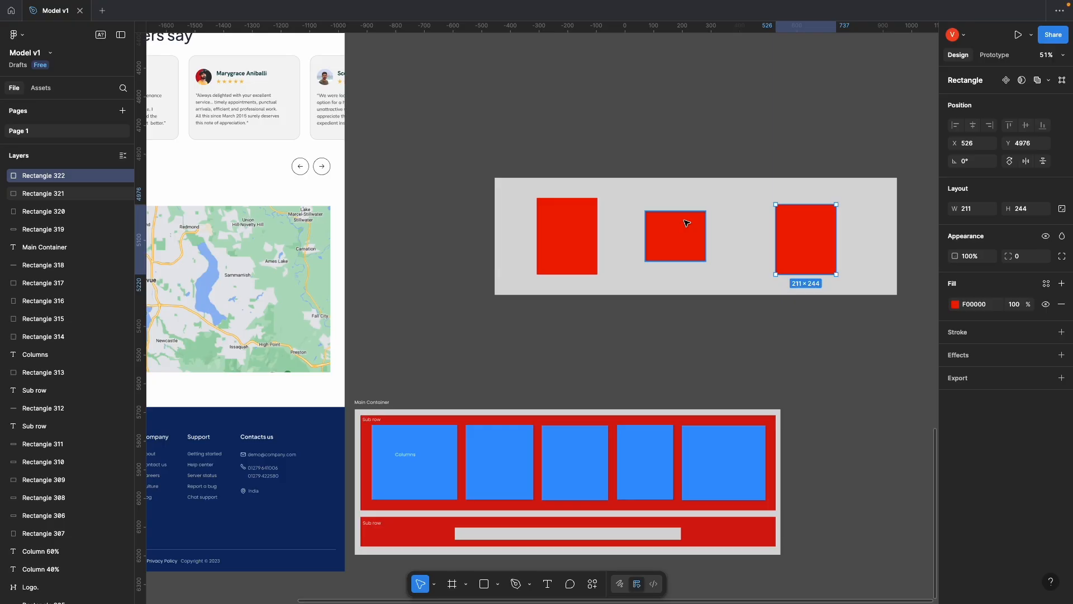
pyautogui.moveTo(682, 232); pyautogui.dragTo(692, 232)
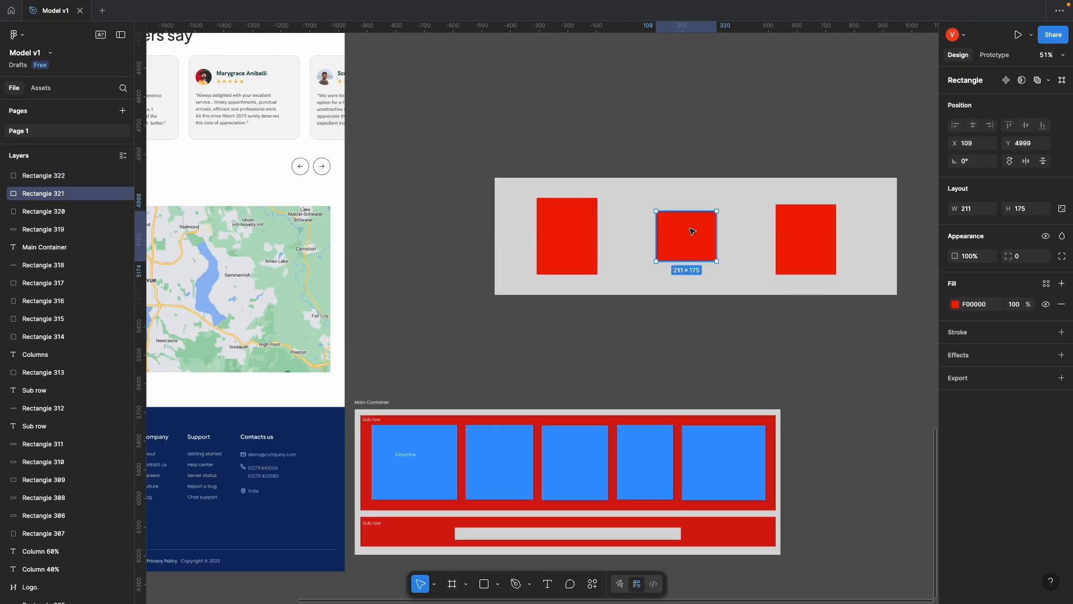
# Step: Select the three red rectangles together to compare the gaps between them
pyautogui.click(510, 214)
pyautogui.click(564, 238)
pyautogui.keyDown('shift'); pyautogui.click(693, 237); pyautogui.keyUp('shift')
pyautogui.keyDown('shift'); pyautogui.click(818, 248); pyautogui.keyUp('shift')
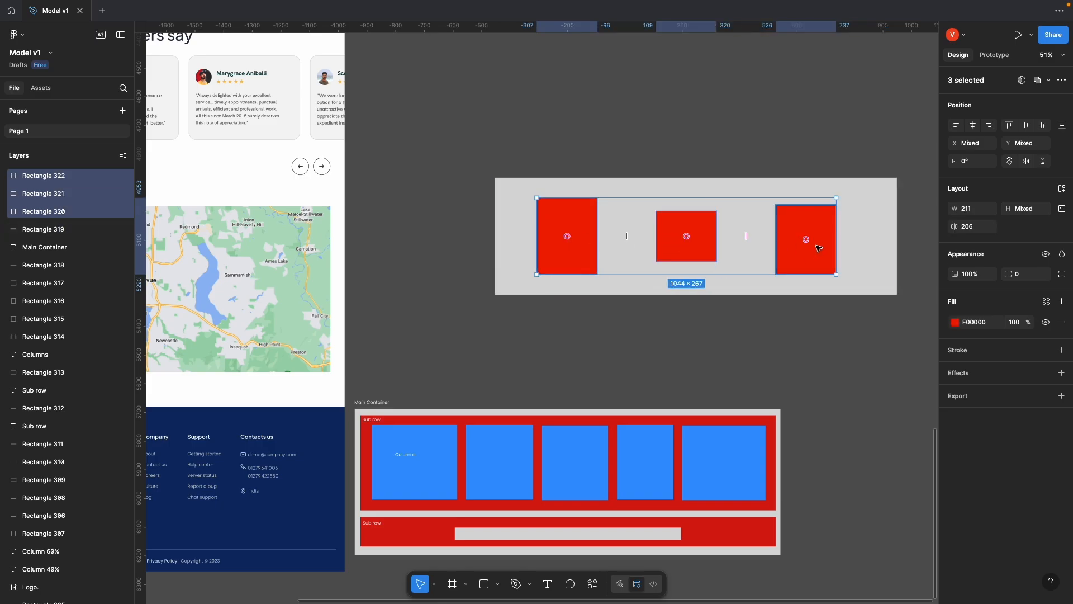
# Step: Select the grey rectangle with the three red ones, and align them by their tops, by their bottoms and finally by their vertical centres
pyautogui.click(889, 241)
pyautogui.click(787, 244)
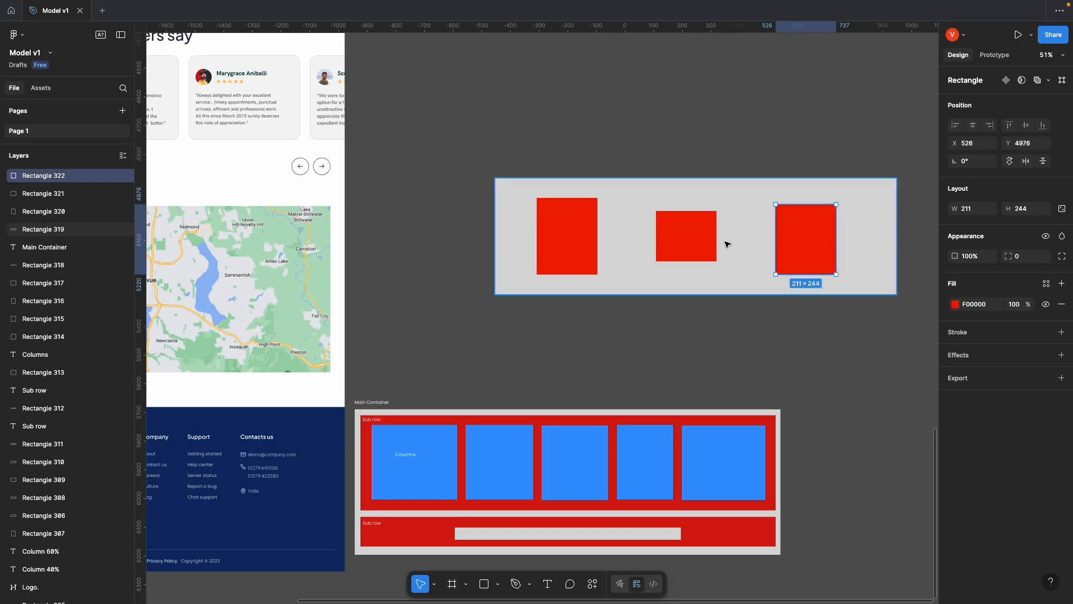
pyautogui.keyDown('shift'); pyautogui.click(695, 244); pyautogui.keyUp('shift')
pyautogui.keyDown('shift'); pyautogui.click(582, 246); pyautogui.keyUp('shift')
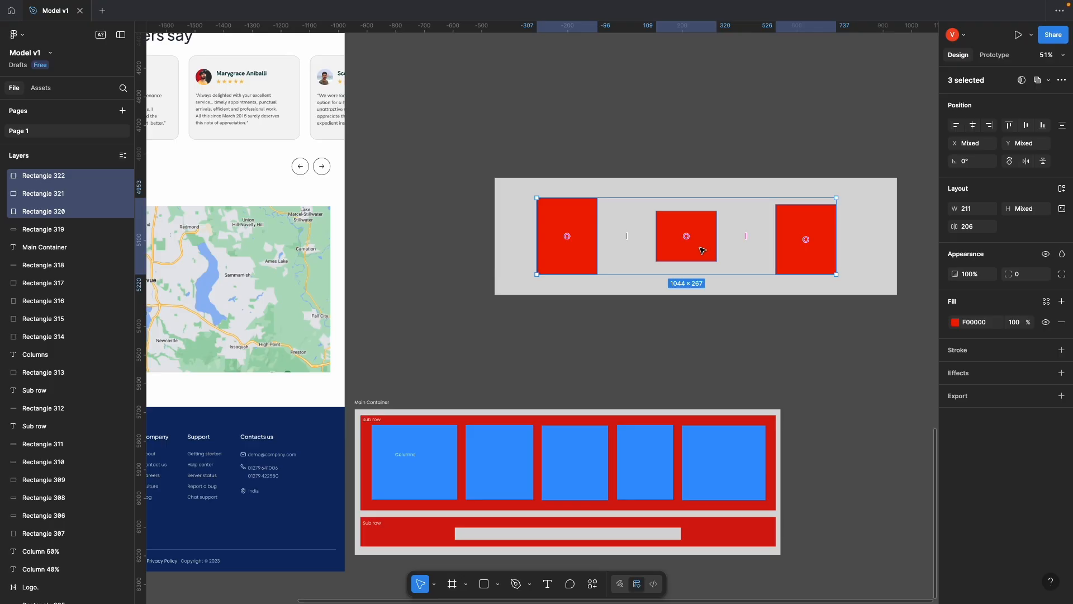
pyautogui.keyDown('shift'); pyautogui.click(766, 191); pyautogui.keyUp('shift')
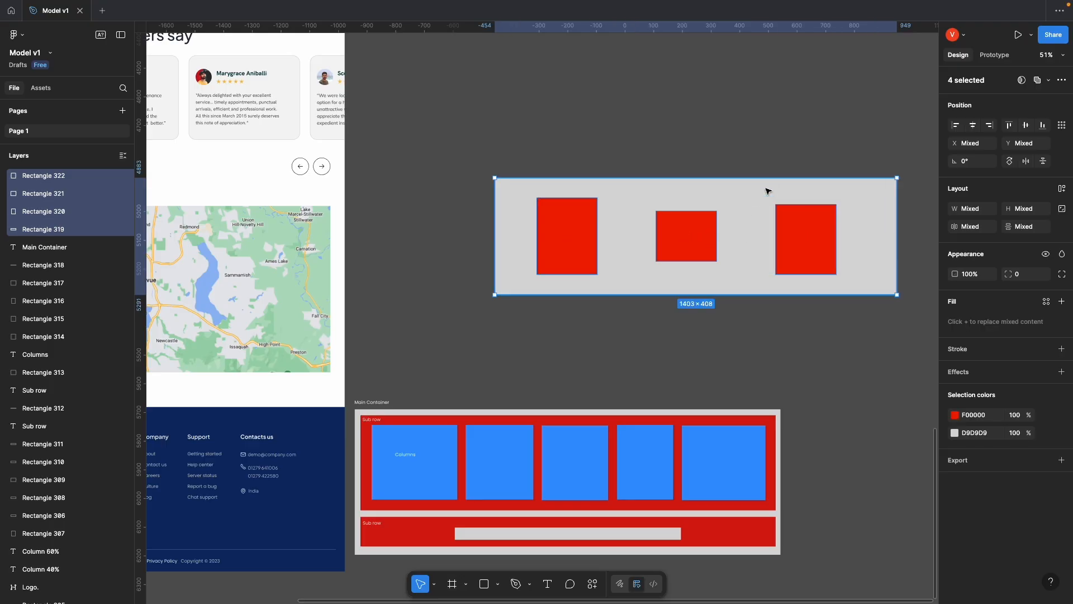
pyautogui.click(1011, 126)
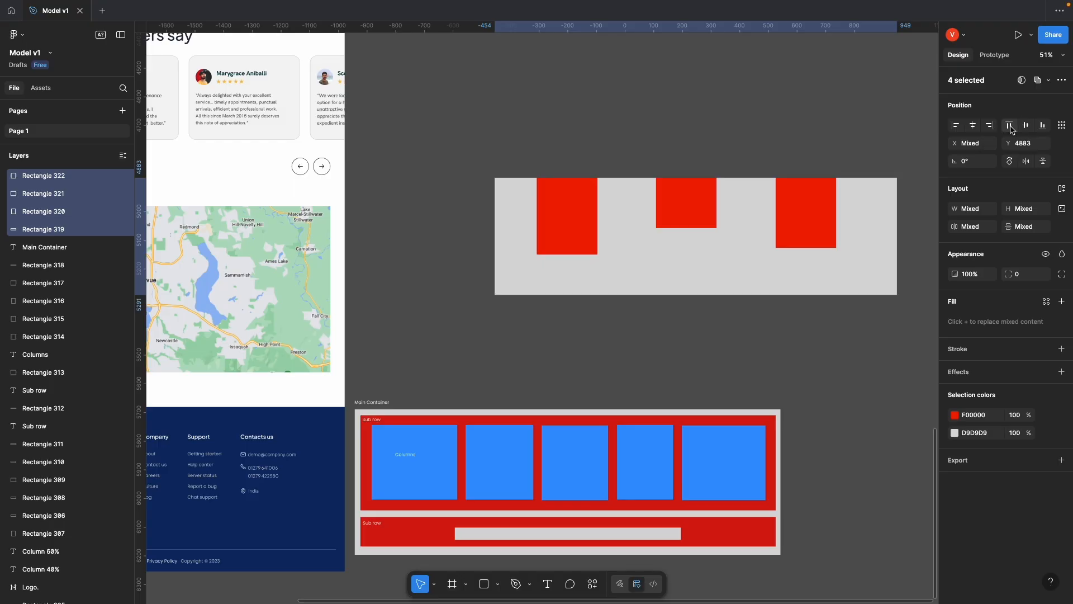
pyautogui.click(1043, 125)
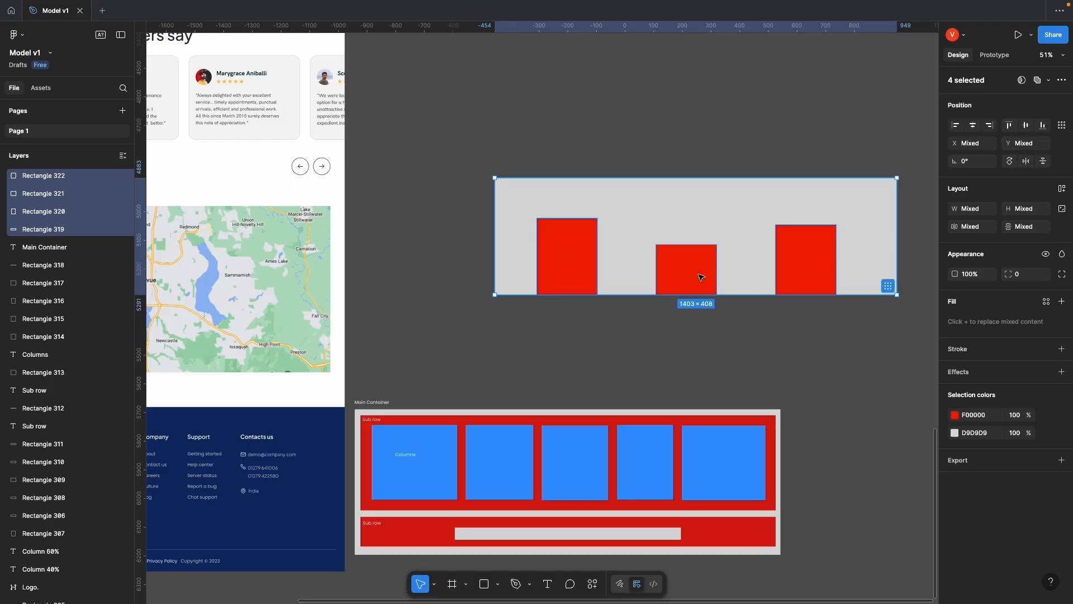
pyautogui.click(1026, 125)
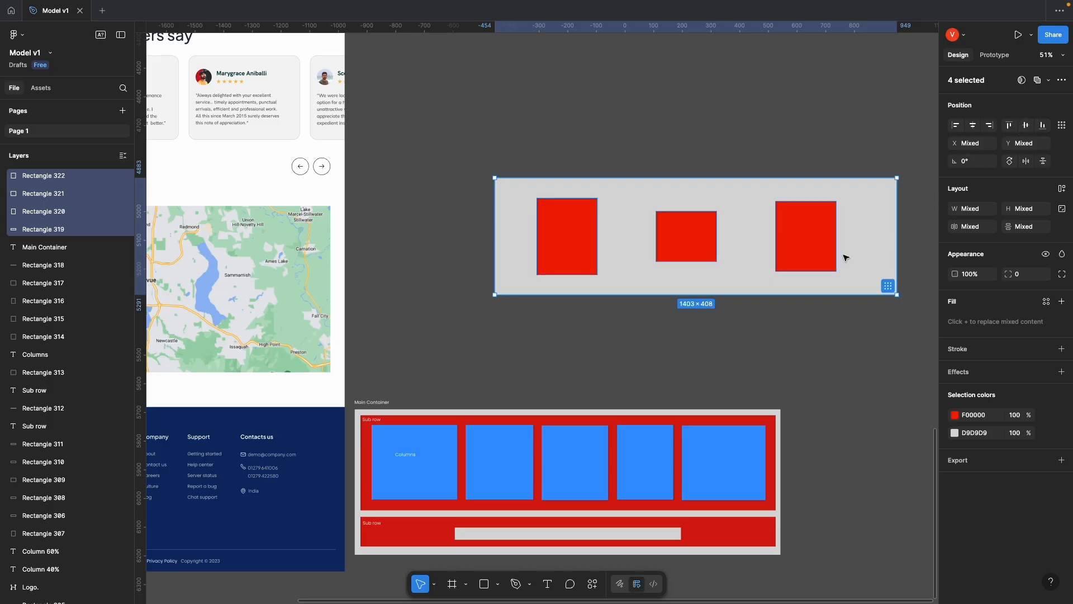
# Step: Delete the grey container rectangle together with its three red rectangles above the Main Container sketch
pyautogui.click(610, 125)
pyautogui.moveTo(499, 132); pyautogui.dragTo(855, 298)
pyautogui.hotkey('ctrl', 'Up')
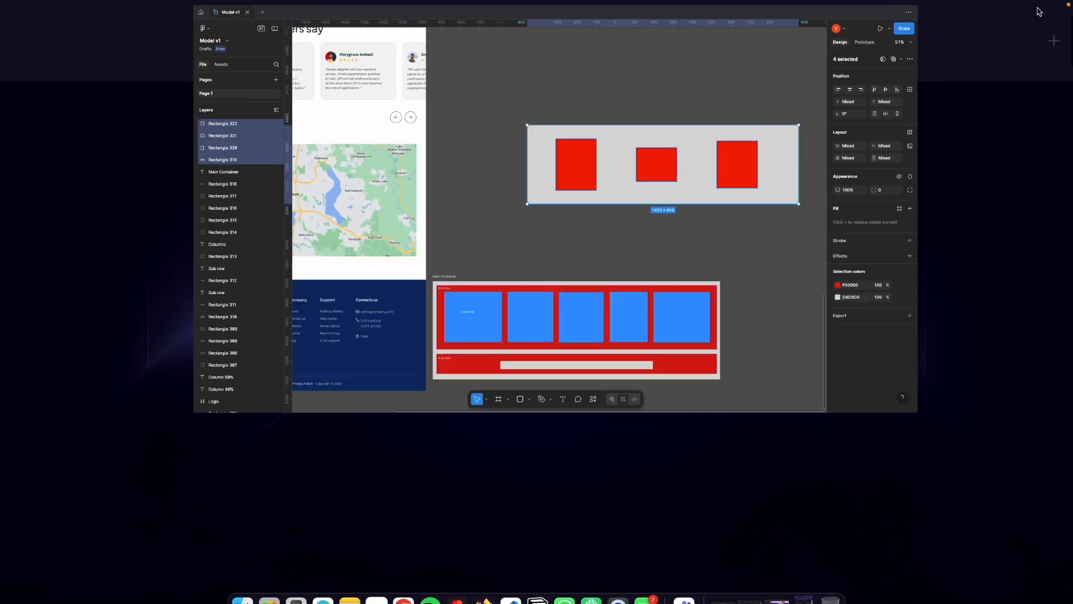
pyautogui.click(619, 51)
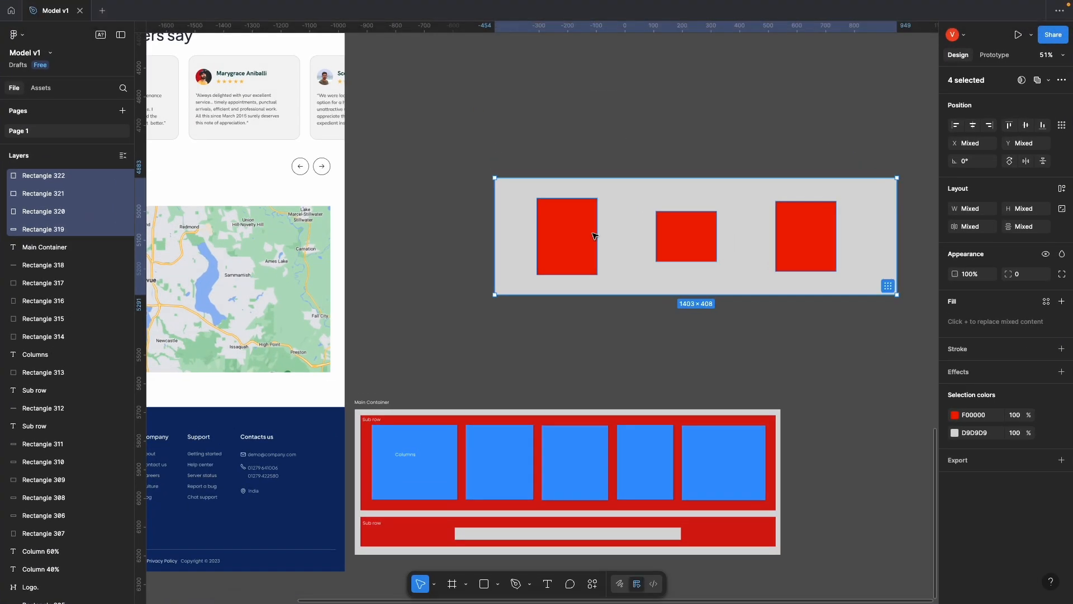
pyautogui.moveTo(568, 366); pyautogui.dragTo(767, 286)
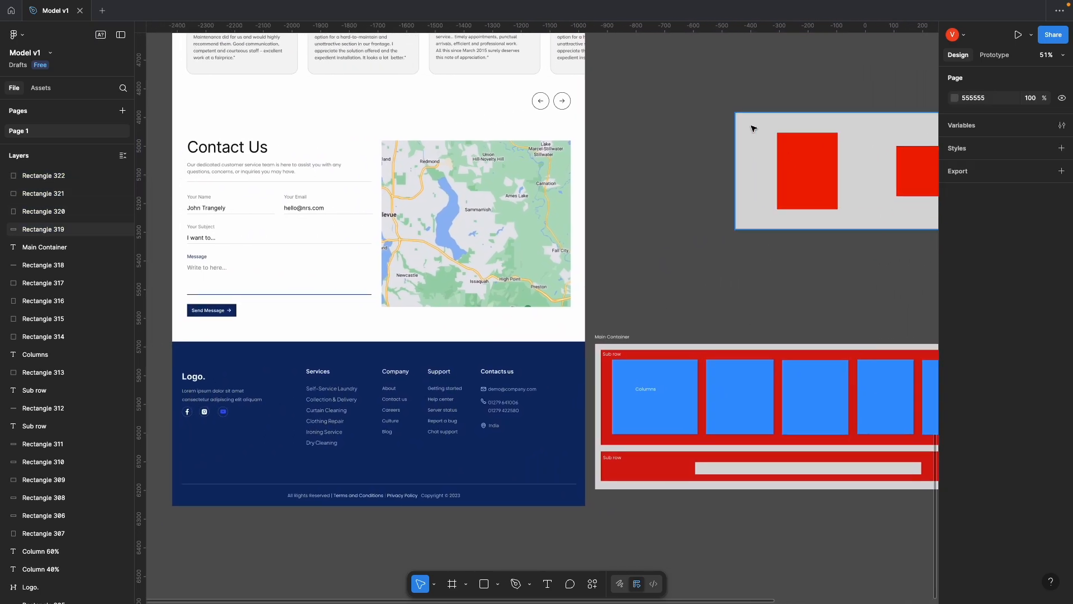
pyautogui.moveTo(757, 127); pyautogui.dragTo(546, 143)
pyautogui.moveTo(501, 108); pyautogui.dragTo(853, 255)
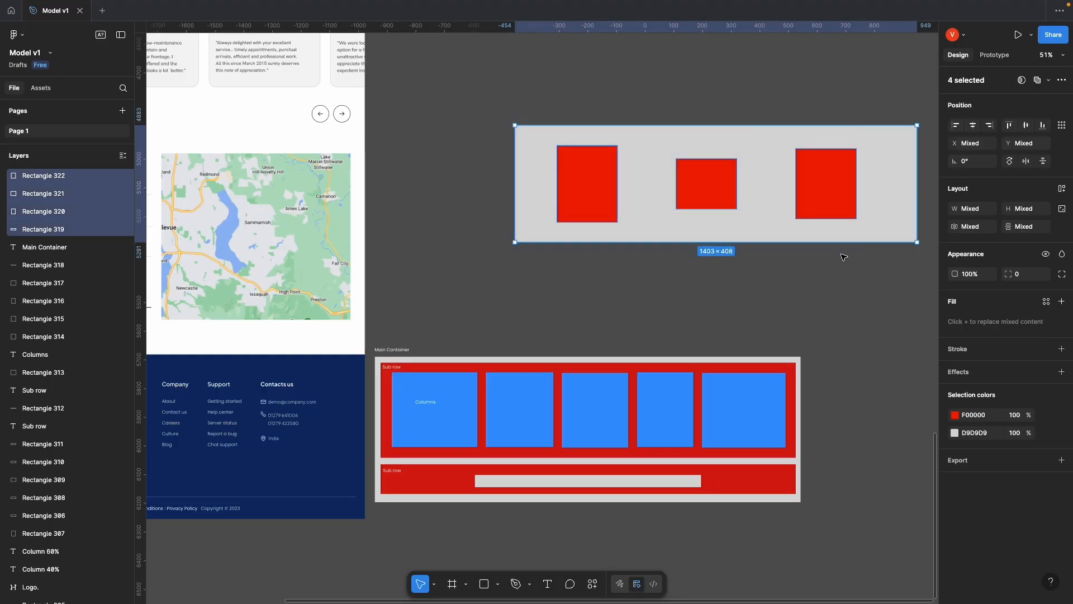
pyautogui.press('Delete')
# Step: Switch to Elementor and clear the Space Evenly setting from the upper inner container's Justify Content
pyautogui.hotkey('ctrl', 'Up')
pyautogui.click(680, 54)
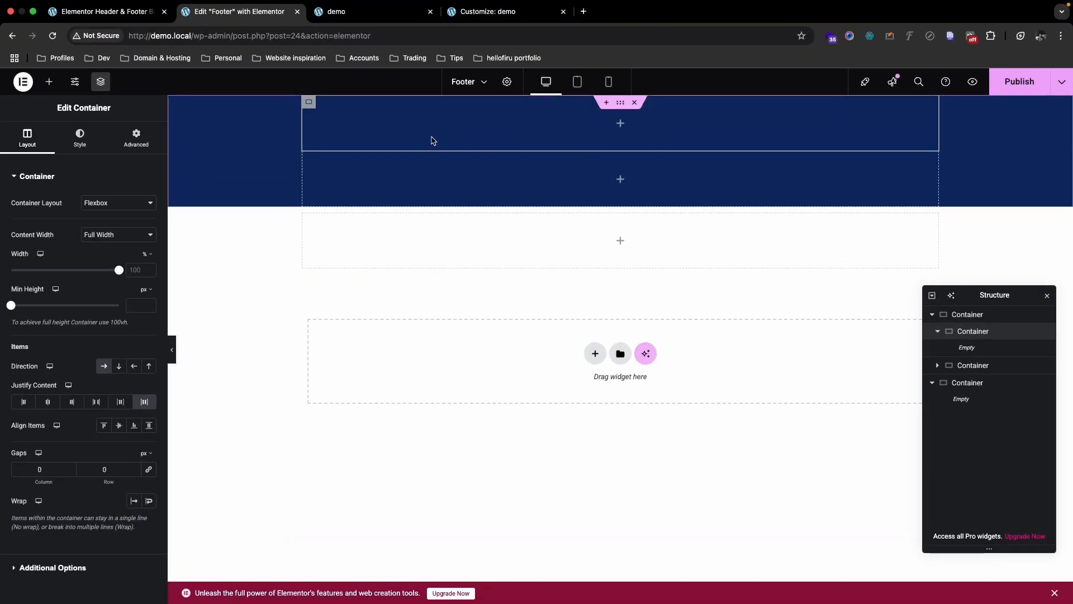
pyautogui.click(308, 103)
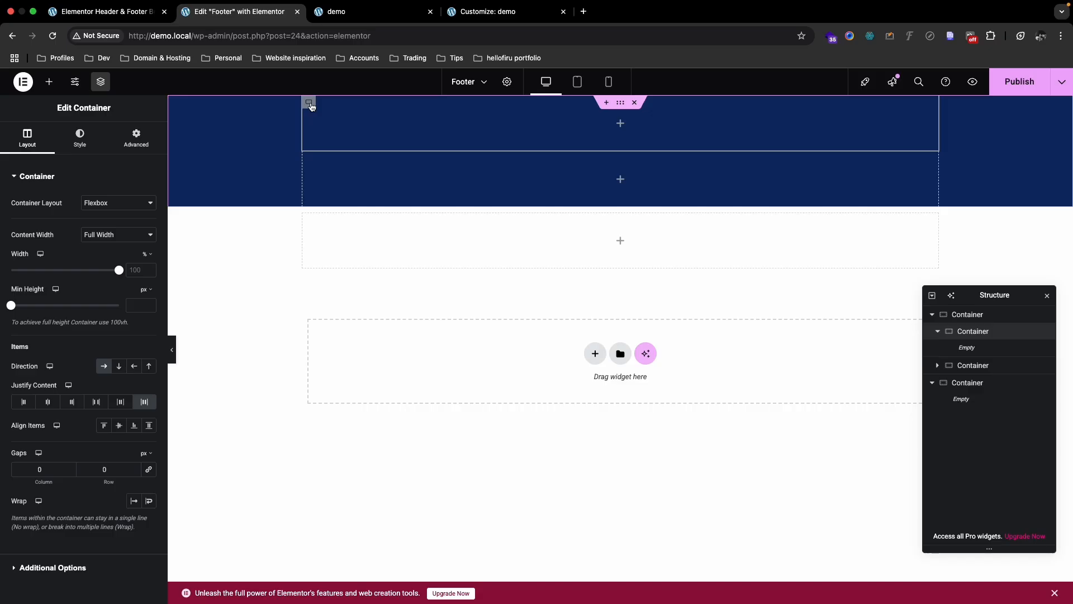
pyautogui.click(308, 103)
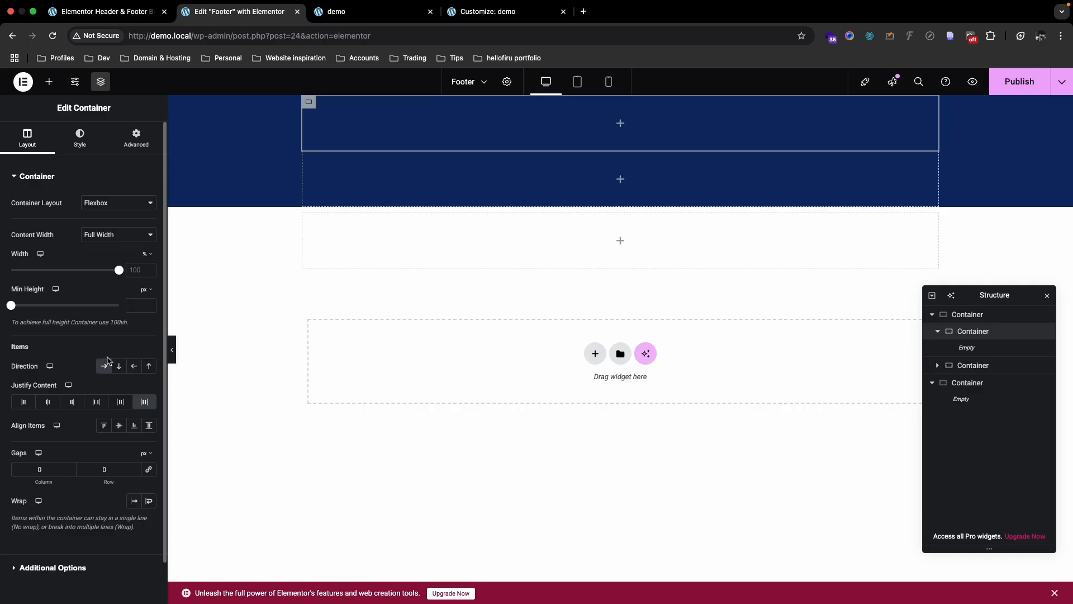
pyautogui.click(141, 405)
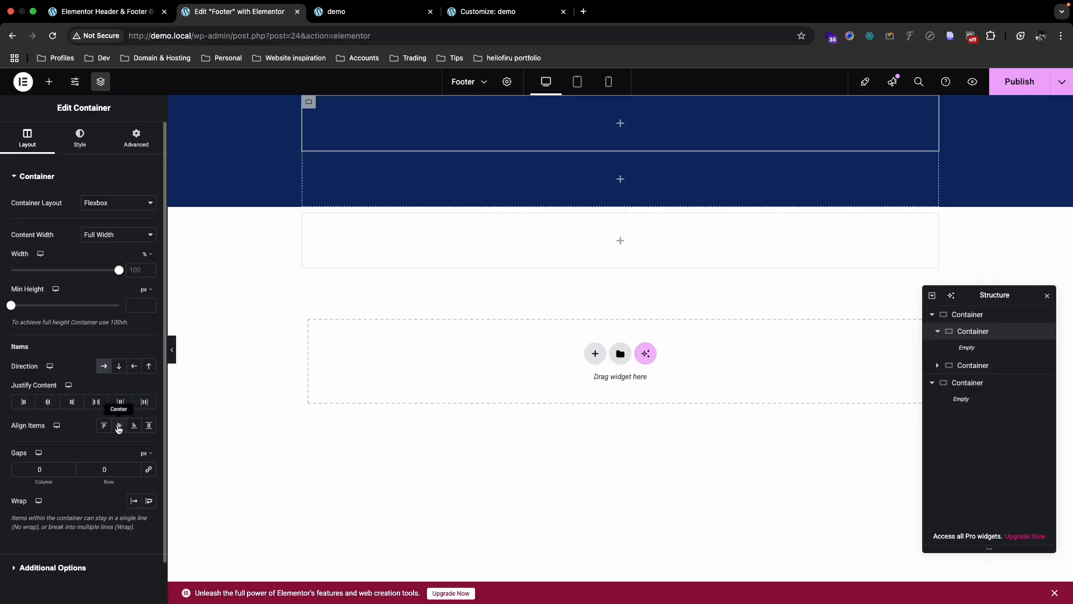
# Step: Add a new container widget inside the footer's upper inner container
pyautogui.click(52, 85)
pyautogui.moveTo(43, 231); pyautogui.dragTo(388, 140)
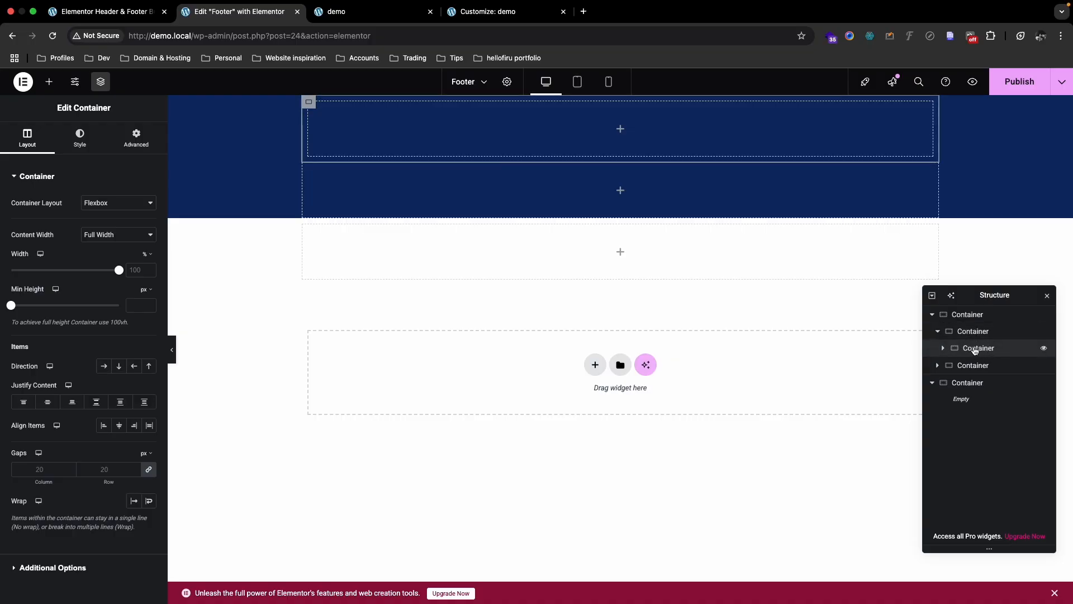
# Step: Set the new nested container's gaps, margin and padding to 0 on all sides
pyautogui.click(136, 138)
pyautogui.click(148, 216)
pyautogui.click(148, 259)
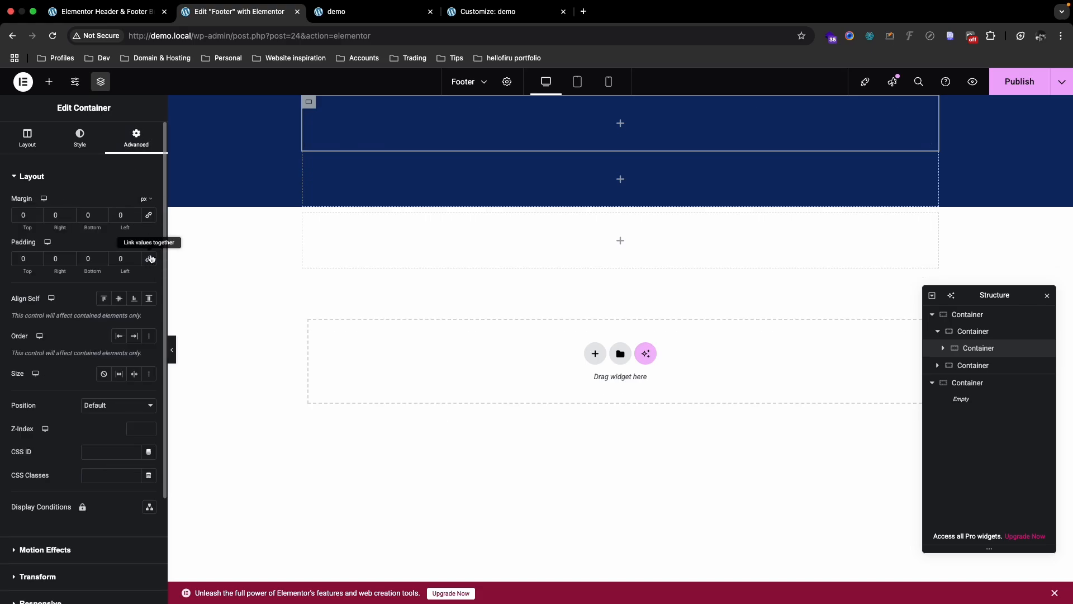
# Step: Rename the nested container in the upper inner container to Colum
pyautogui.doubleClick(979, 349)
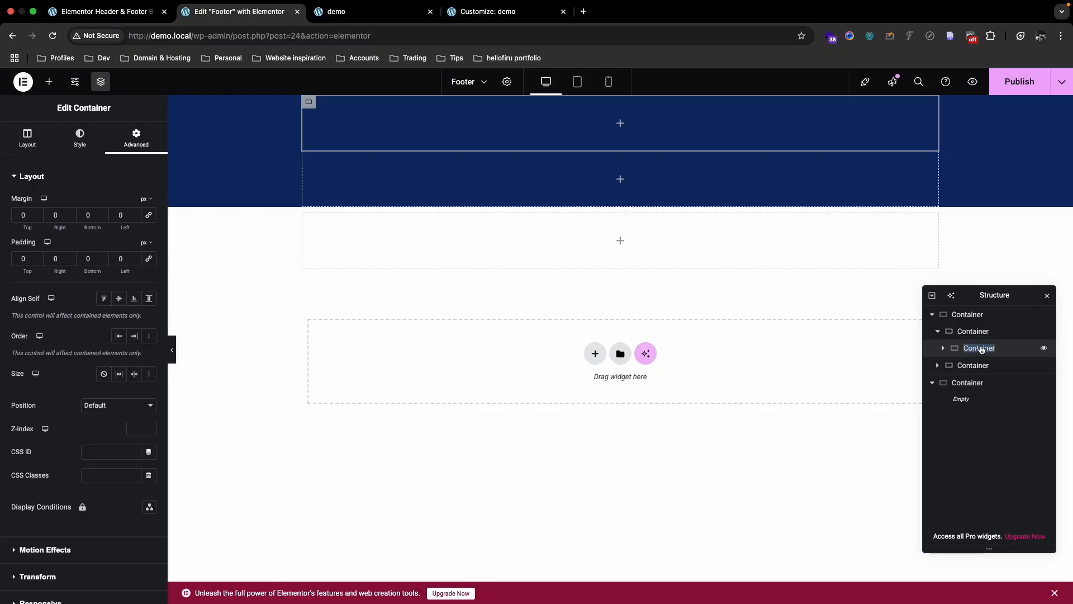
pyautogui.write('C')
pyautogui.click(966, 335)
pyautogui.click(973, 349)
# Step: Duplicate the Colum container four times so that the upper inner container holds five equal columns
pyautogui.rightClick(967, 350)
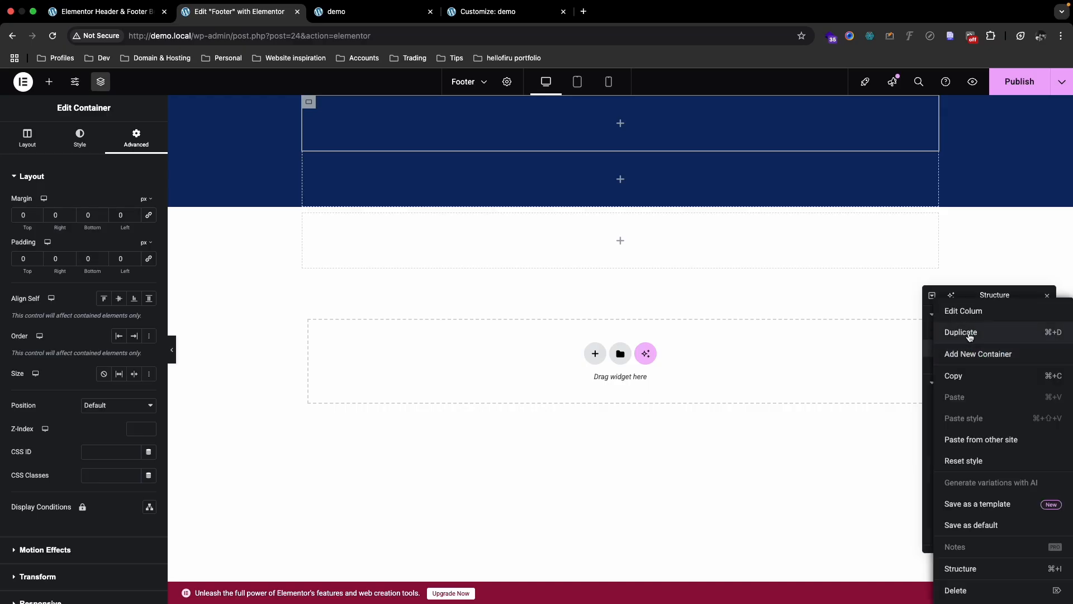
pyautogui.click(970, 337)
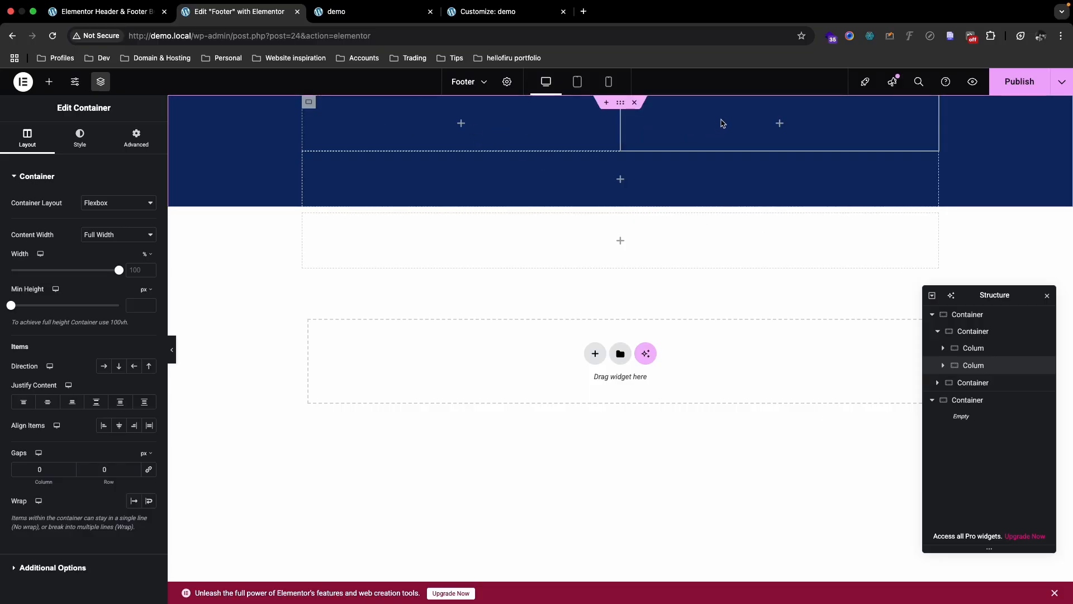
pyautogui.rightClick(987, 368)
pyautogui.click(977, 332)
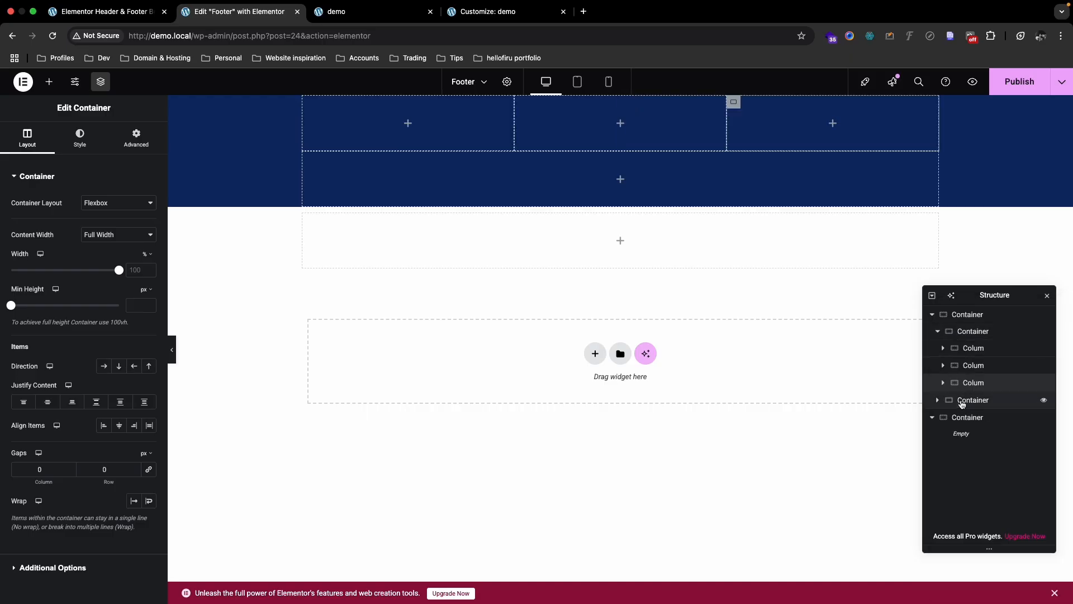
pyautogui.rightClick(971, 382)
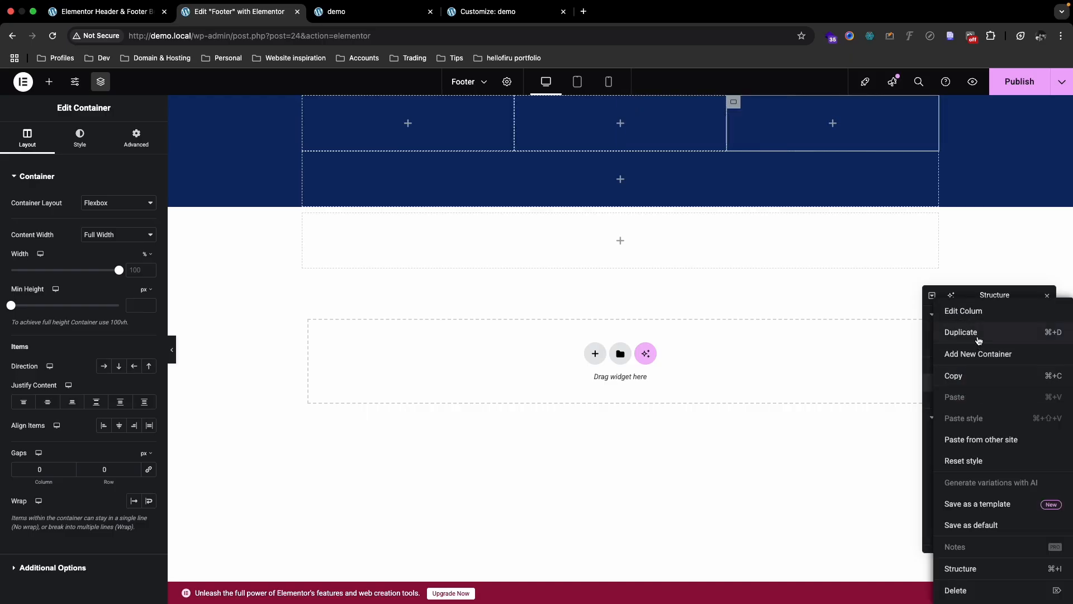
pyautogui.click(977, 338)
pyautogui.rightClick(945, 403)
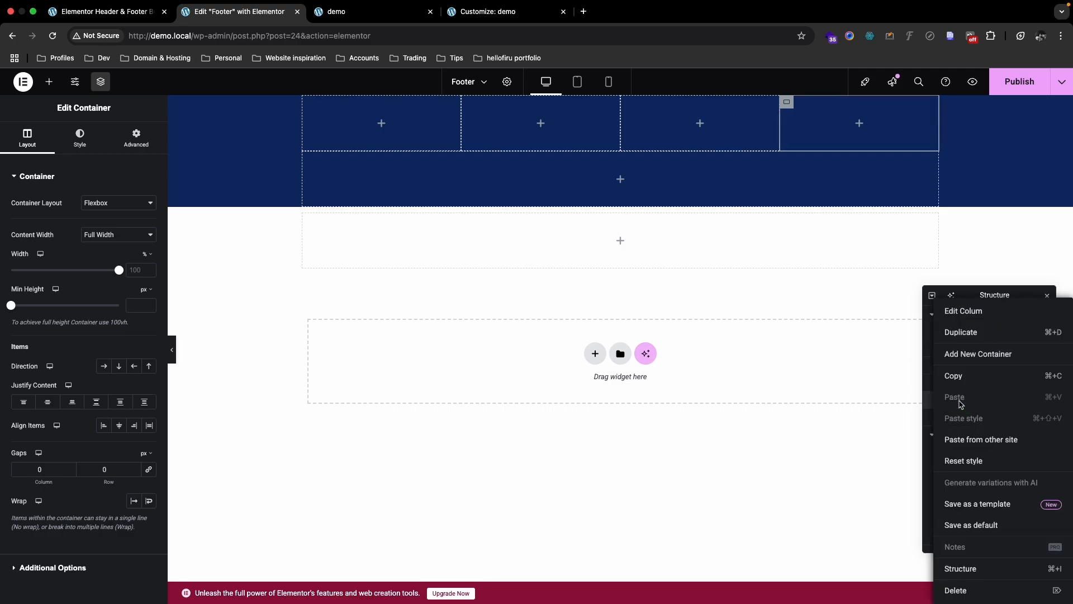
pyautogui.click(991, 338)
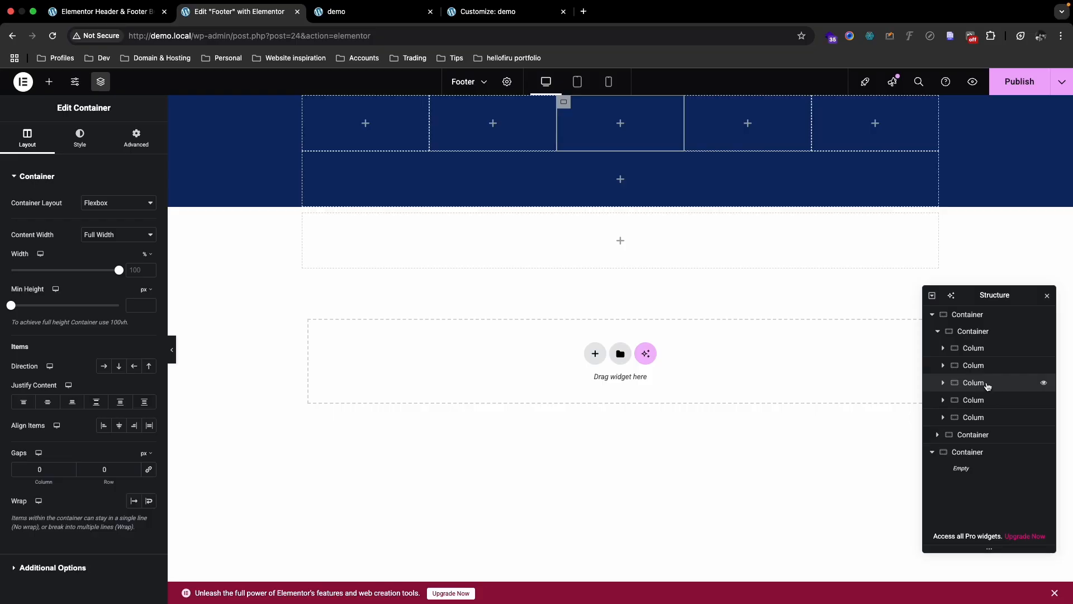
# Step: Inspect the first four Colum containers of the upper inner container one after another
pyautogui.click(982, 350)
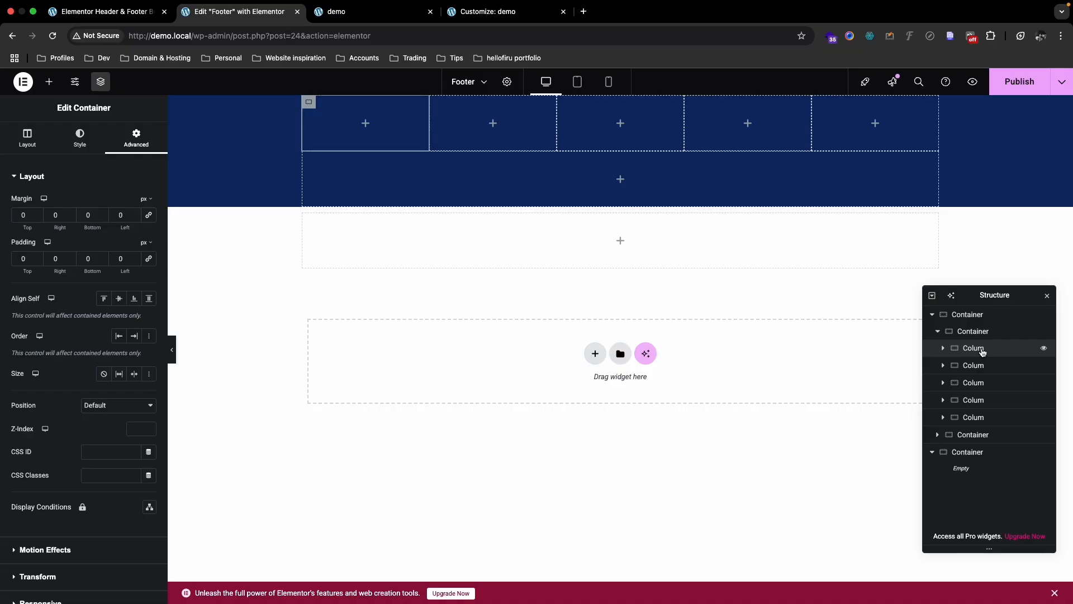
pyautogui.click(976, 365)
pyautogui.click(972, 382)
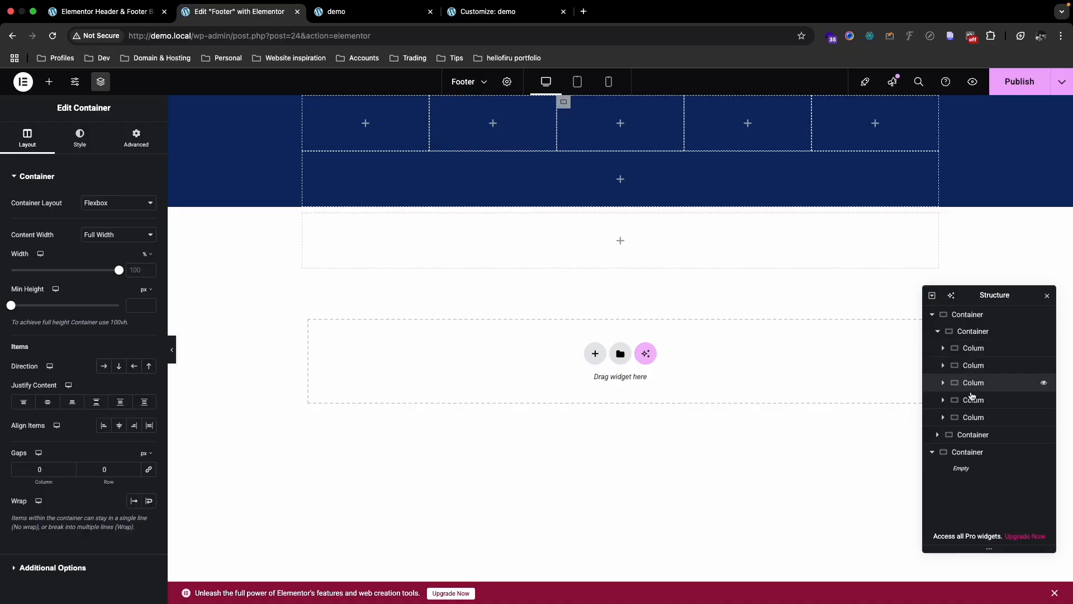
pyautogui.click(973, 401)
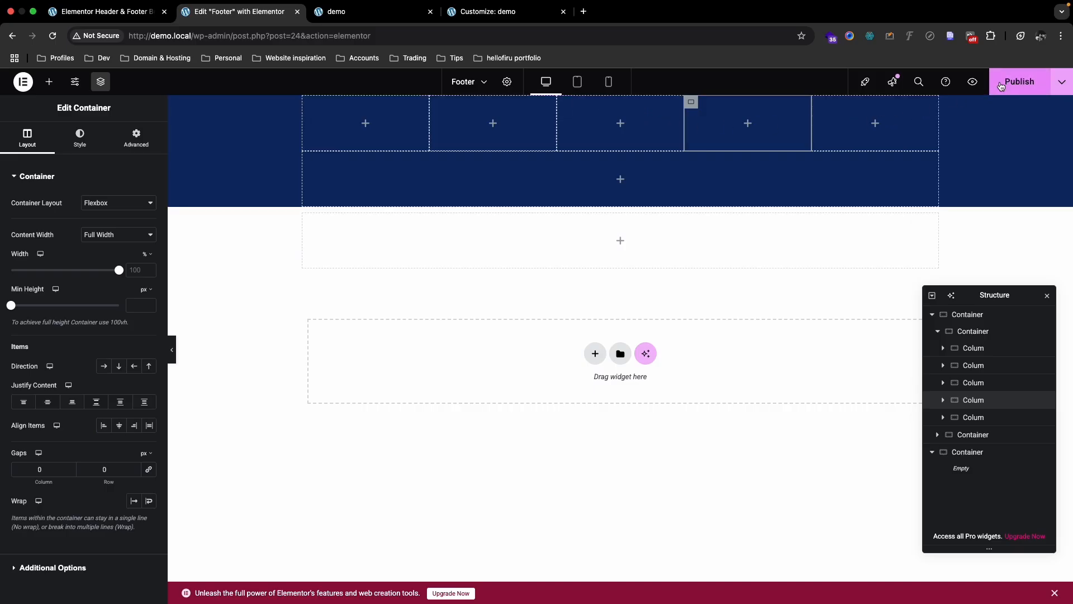
# Step: Switch to Figma and draw a grey rectangle about 390 × 96 below the footer's logo column, with a copy about 245 wide beside it
pyautogui.hotkey('ctrl', 'Up')
pyautogui.click(592, 34)
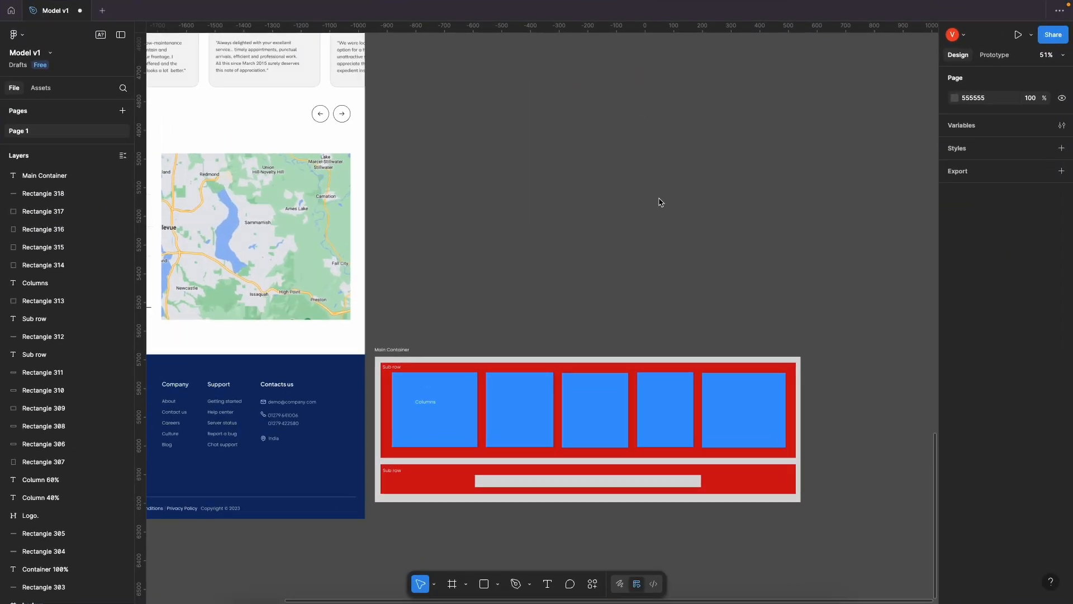
pyautogui.hscroll(-10, 726, 224)
pyautogui.scroll(-3, 727, 224)
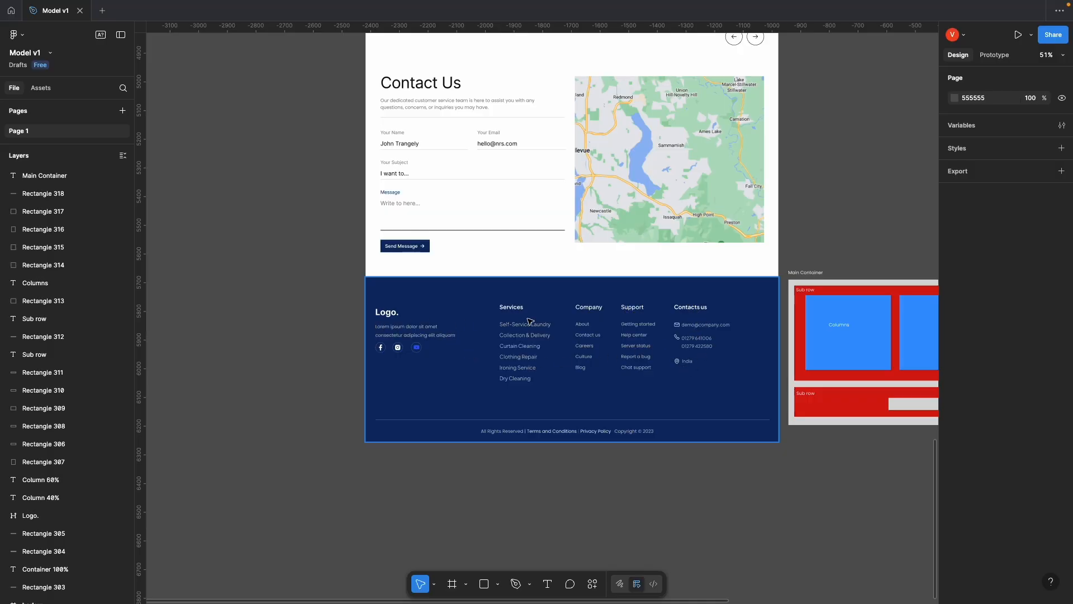
pyautogui.click(378, 304)
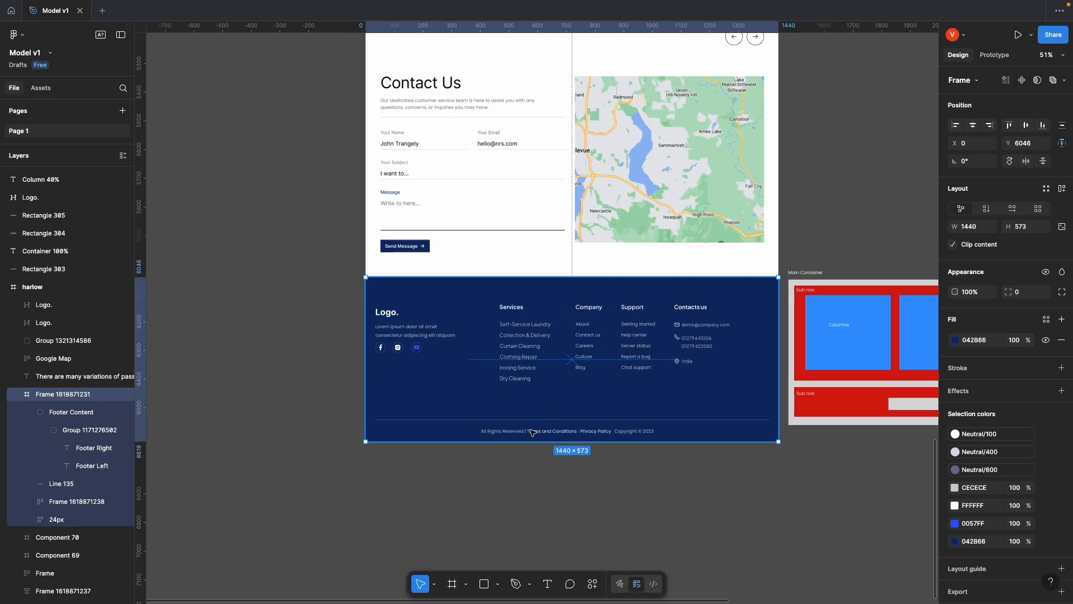
pyautogui.click(487, 584)
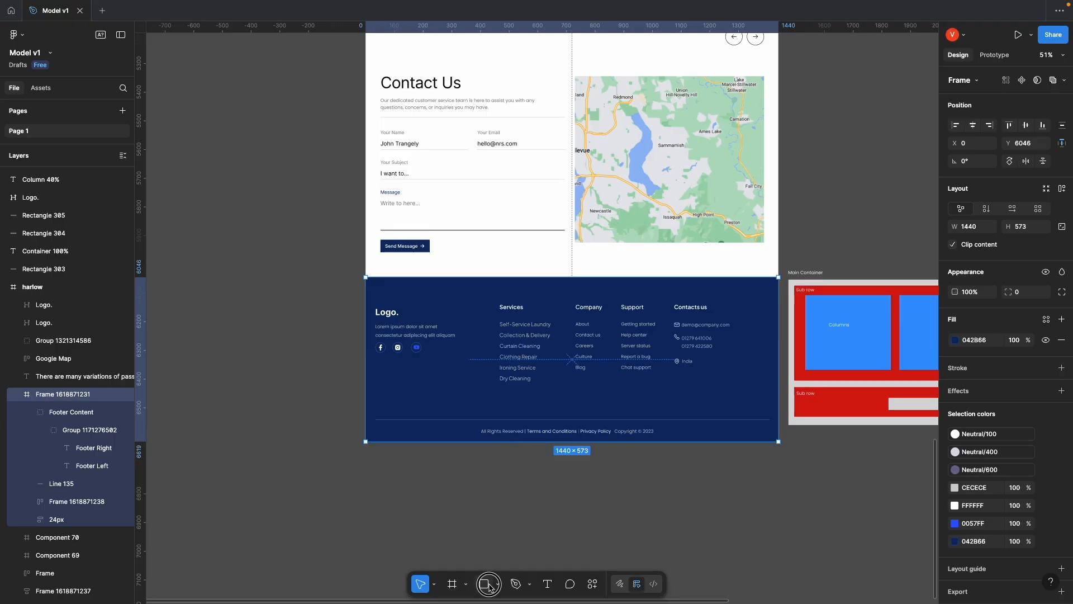
pyautogui.moveTo(366, 455); pyautogui.dragTo(478, 482)
pyautogui.click(479, 496)
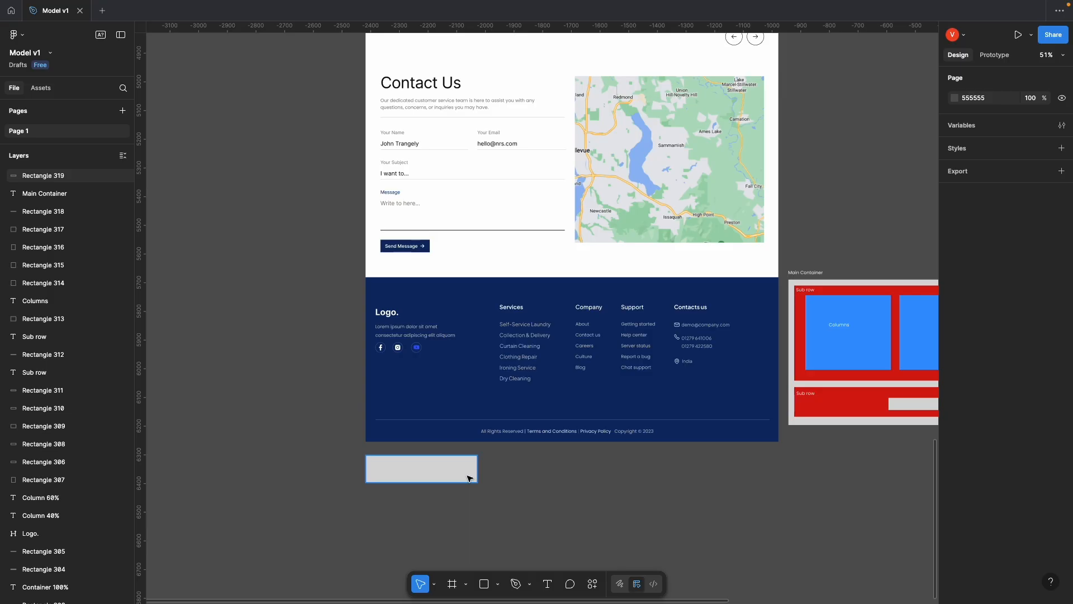
pyautogui.keyDown('alt'); pyautogui.moveTo(436, 477); pyautogui.dragTo(551, 469); pyautogui.keyUp('alt')
pyautogui.click(480, 523)
# Step: Add a black (000000) text label 40 near the centre of the wider grey rectangle
pyautogui.click(441, 472)
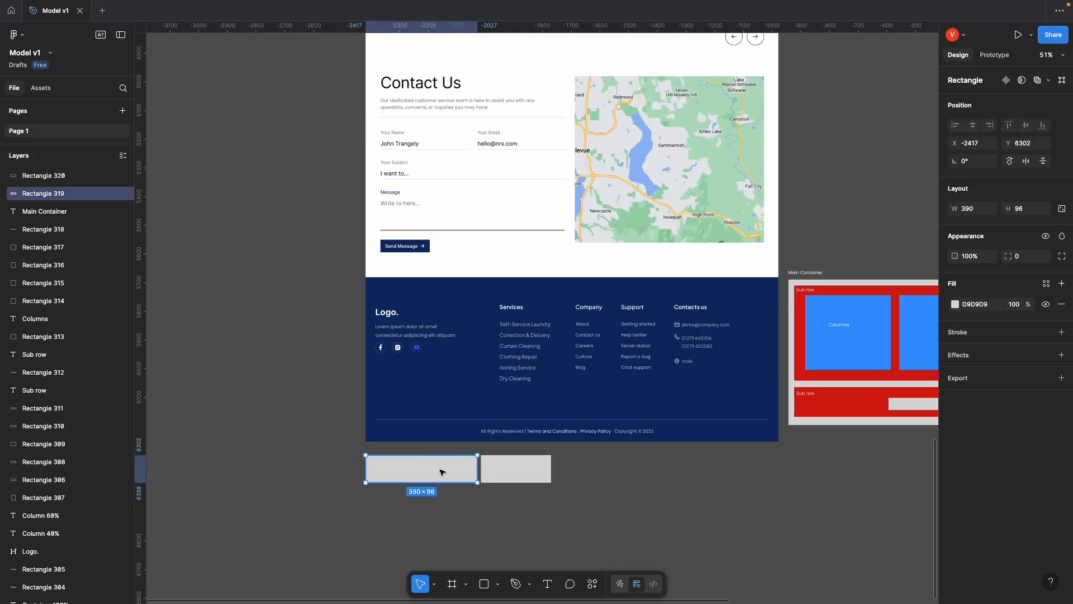
pyautogui.click(547, 583)
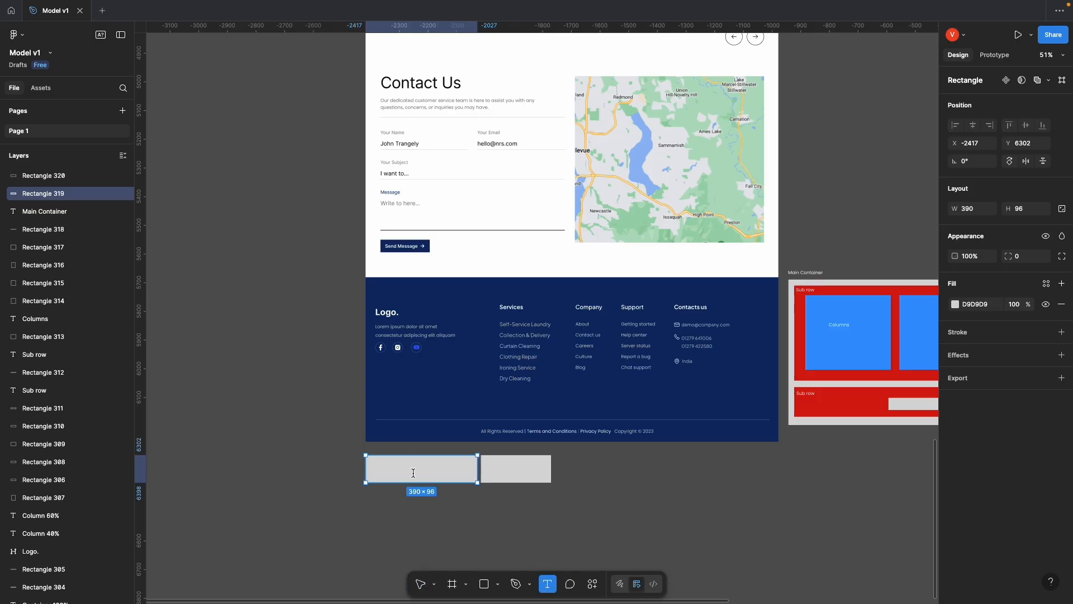
pyautogui.click(416, 476)
pyautogui.write('40')
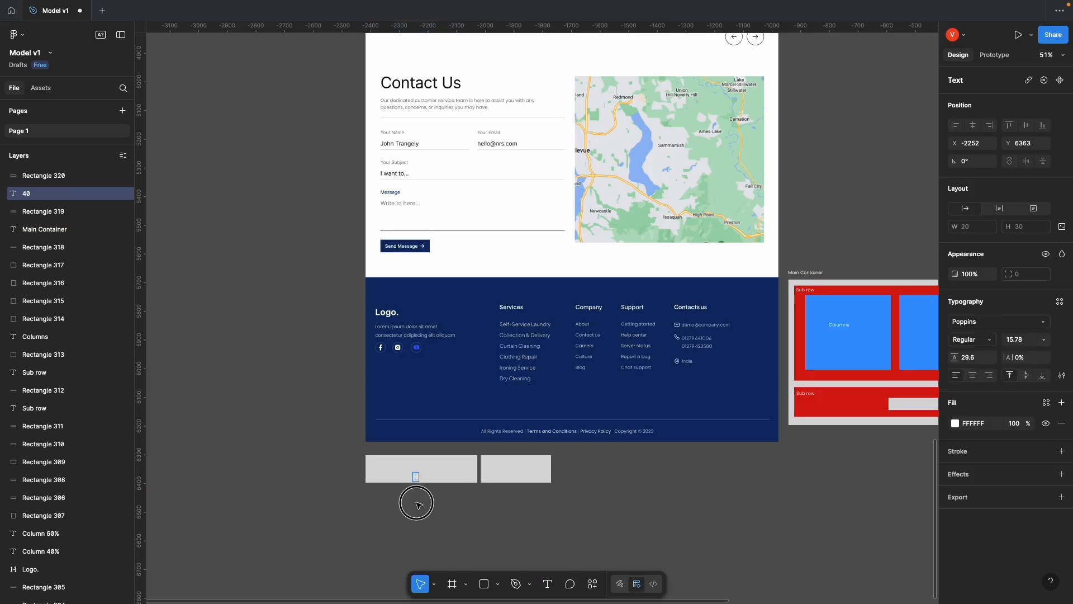
pyautogui.click(955, 424)
pyautogui.moveTo(888, 406); pyautogui.dragTo(770, 521)
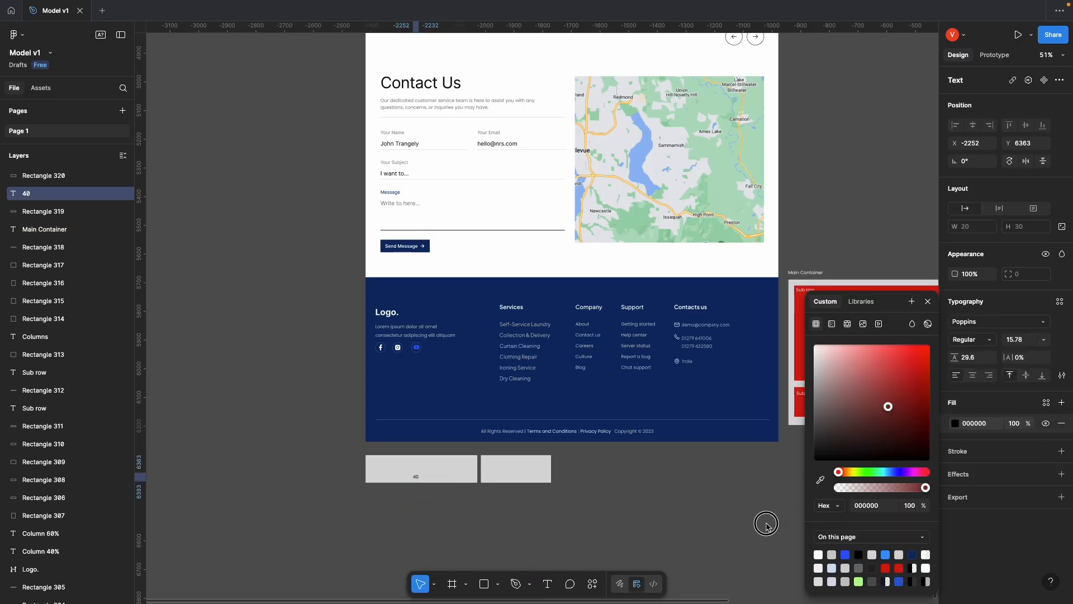
pyautogui.click(424, 546)
pyautogui.click(417, 477)
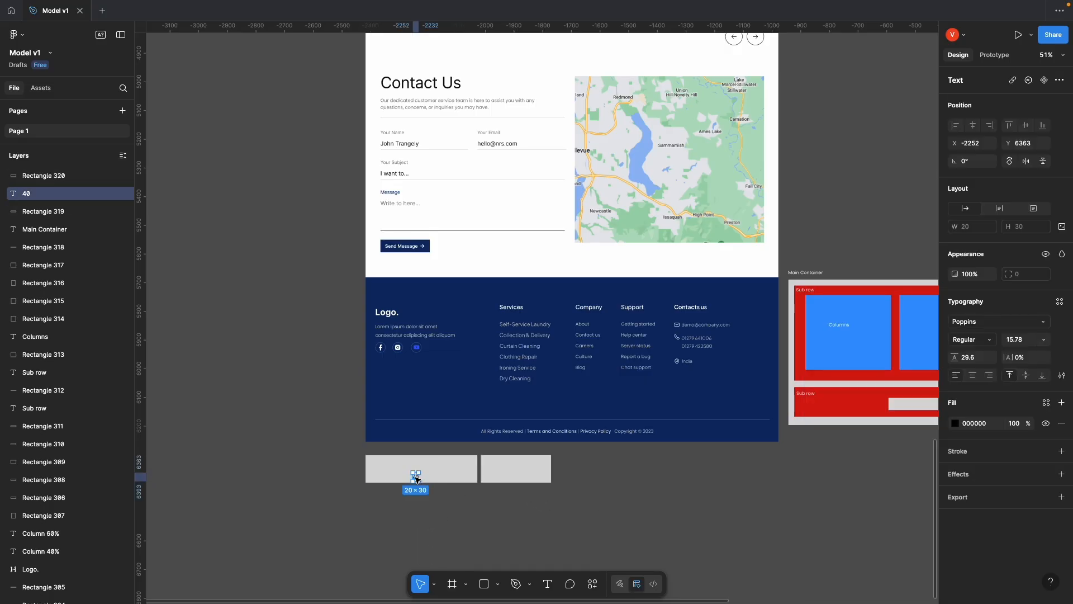
pyautogui.click(464, 524)
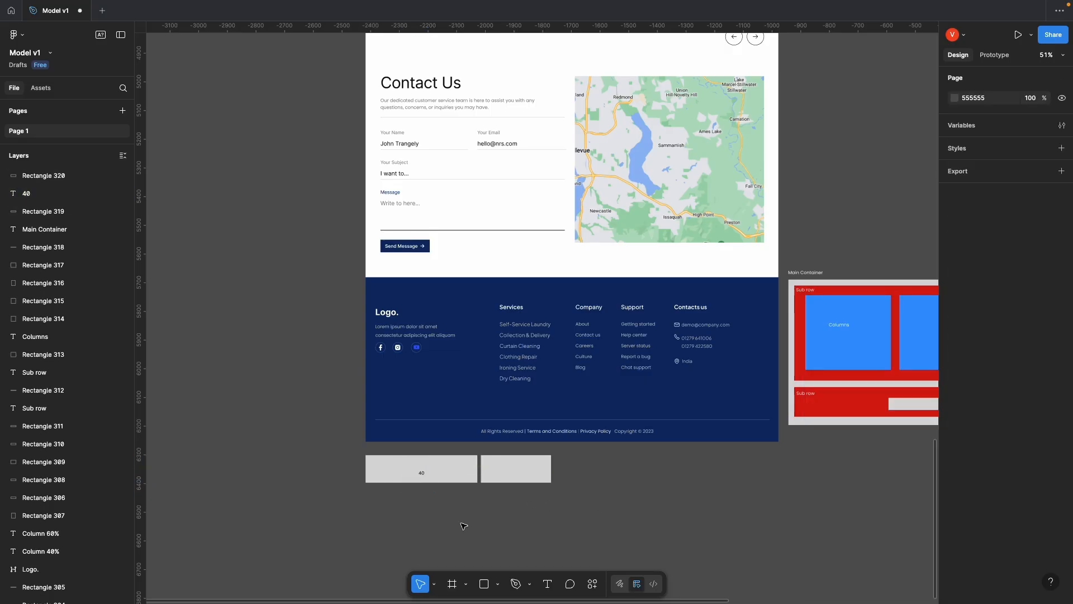
pyautogui.click(520, 467)
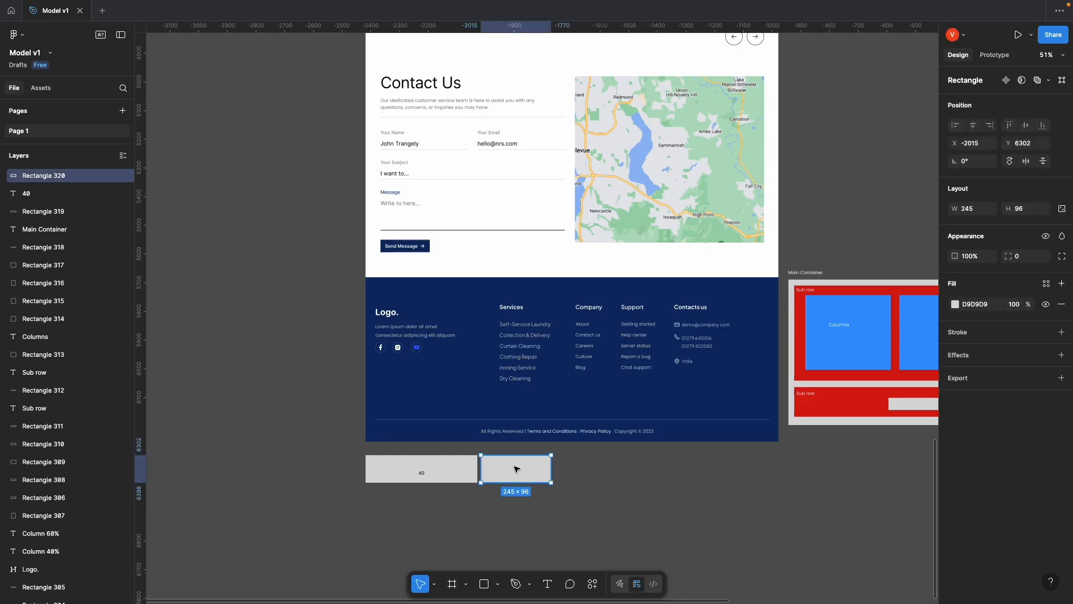
pyautogui.click(422, 473)
pyautogui.moveTo(422, 473); pyautogui.dragTo(513, 469)
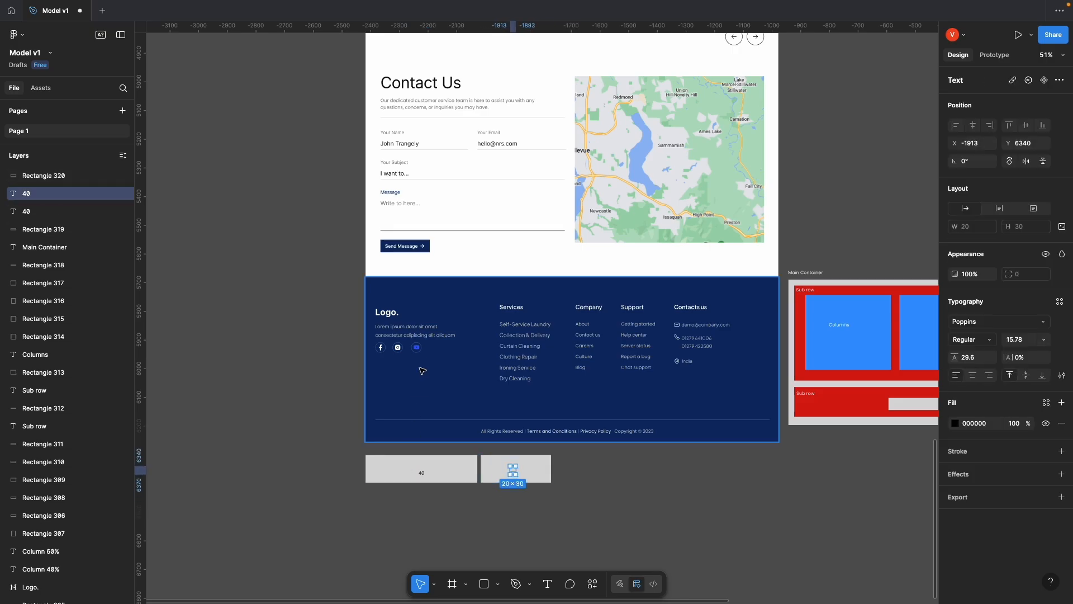
pyautogui.press('Delete')
pyautogui.click(516, 470)
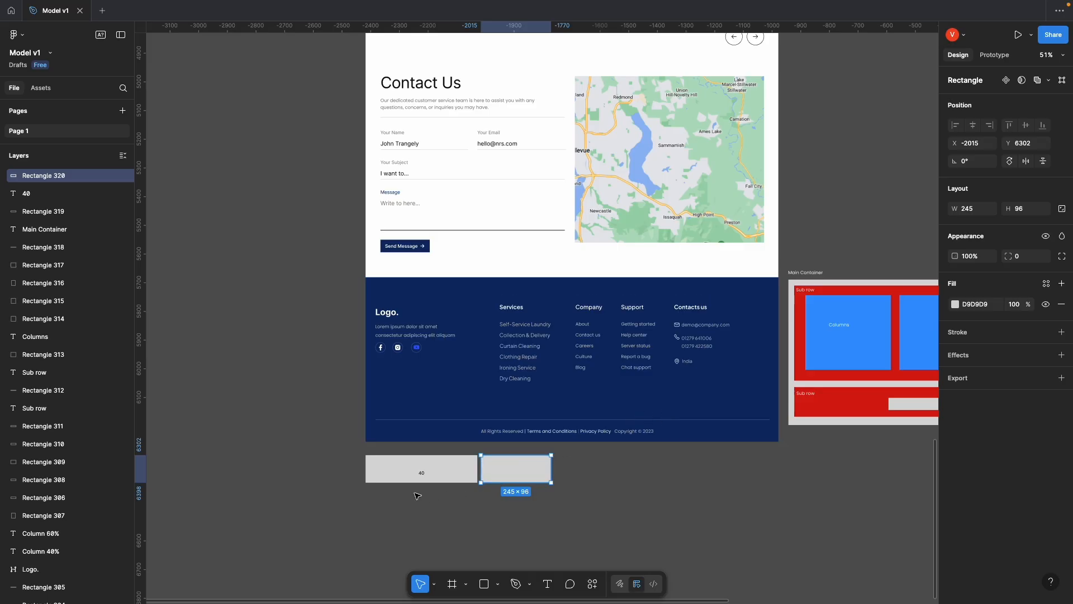
# Step: Centre the label on the wider grey rectangle and change its text to 30
pyautogui.click(422, 474)
pyautogui.moveTo(422, 474); pyautogui.dragTo(425, 471)
pyautogui.doubleClick(424, 470)
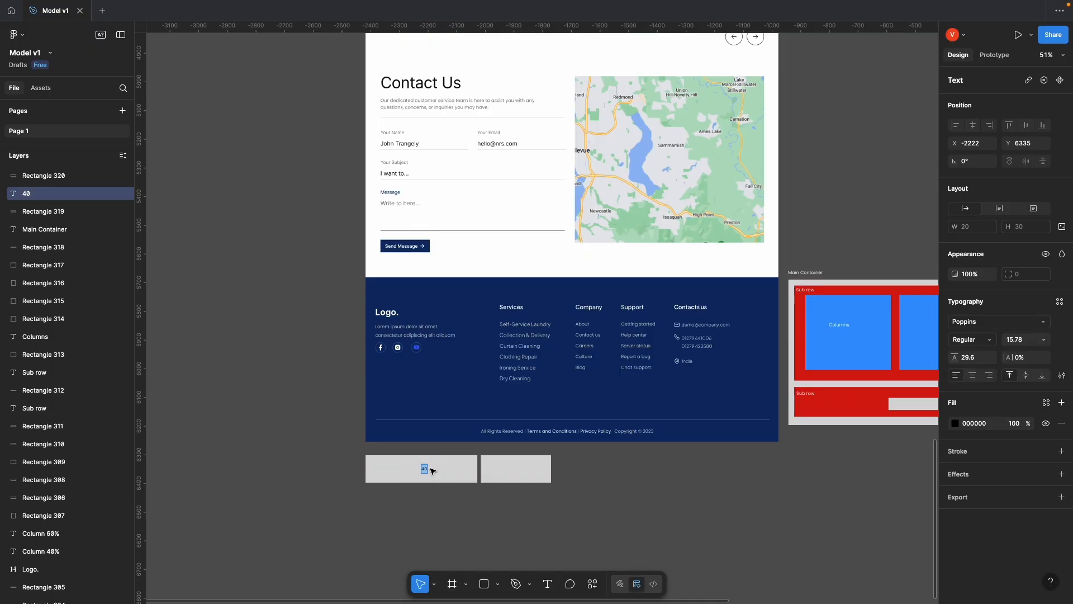
pyautogui.press('Escape')
pyautogui.click(405, 491)
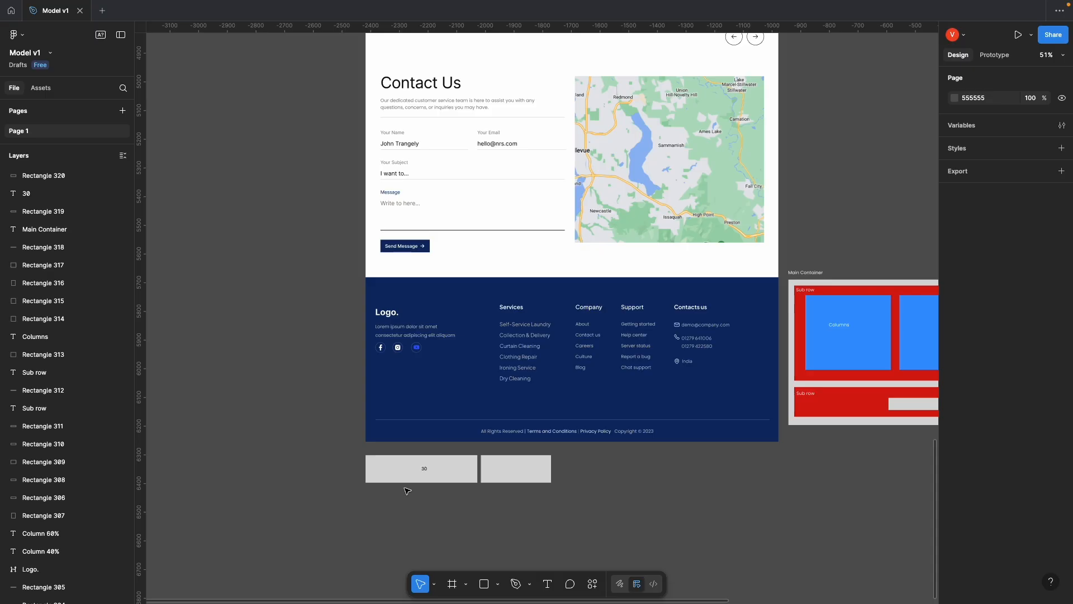
# Step: Add a text label 20 on the second grey rectangle and colour it black
pyautogui.click(531, 473)
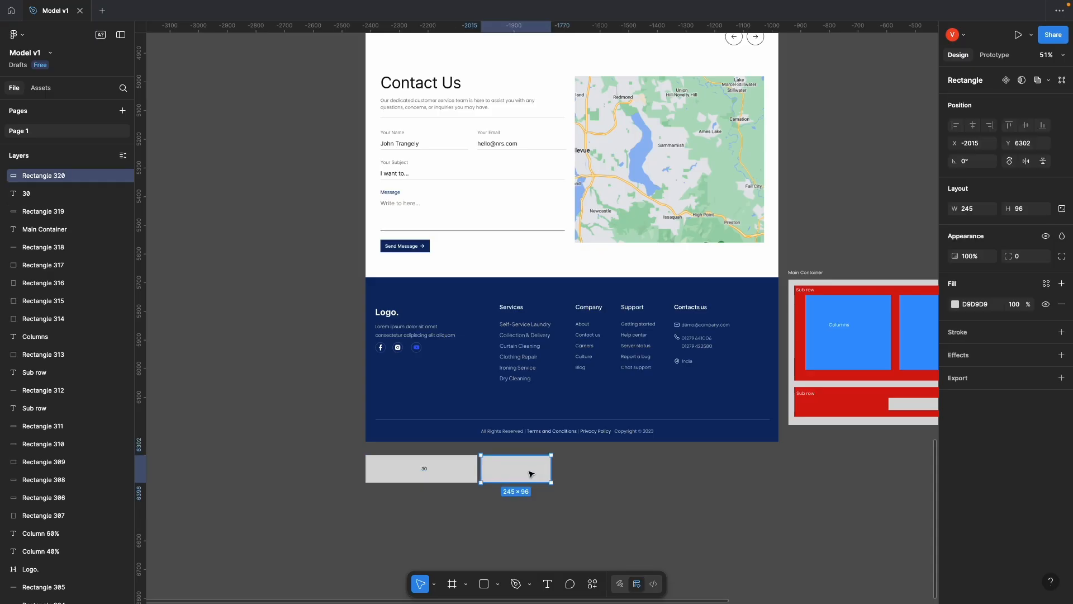
pyautogui.press('t')
pyautogui.click(511, 470)
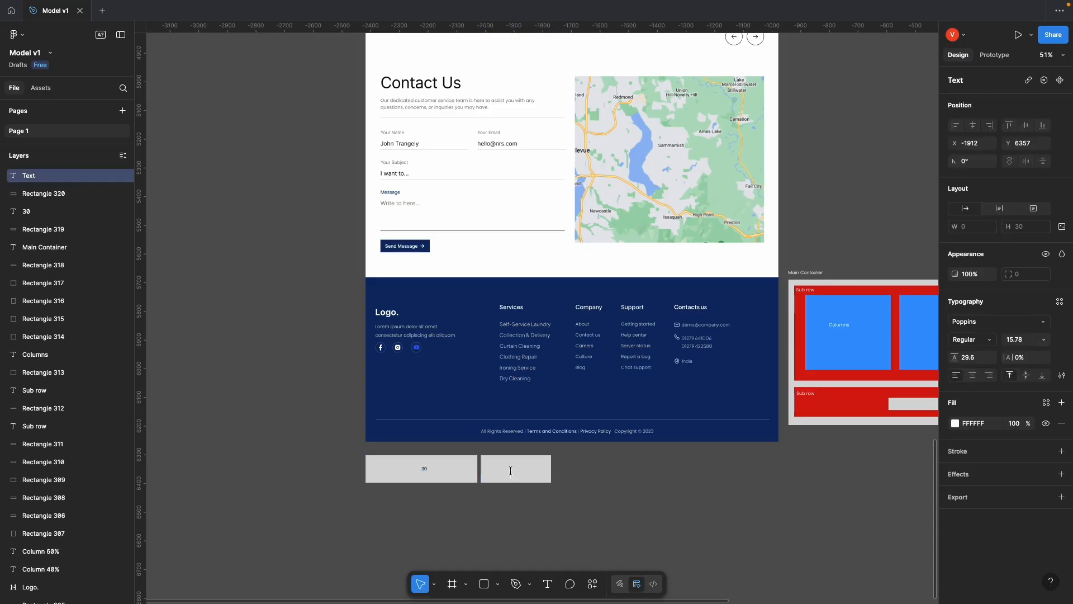
pyautogui.write('2')
pyautogui.press('Escape')
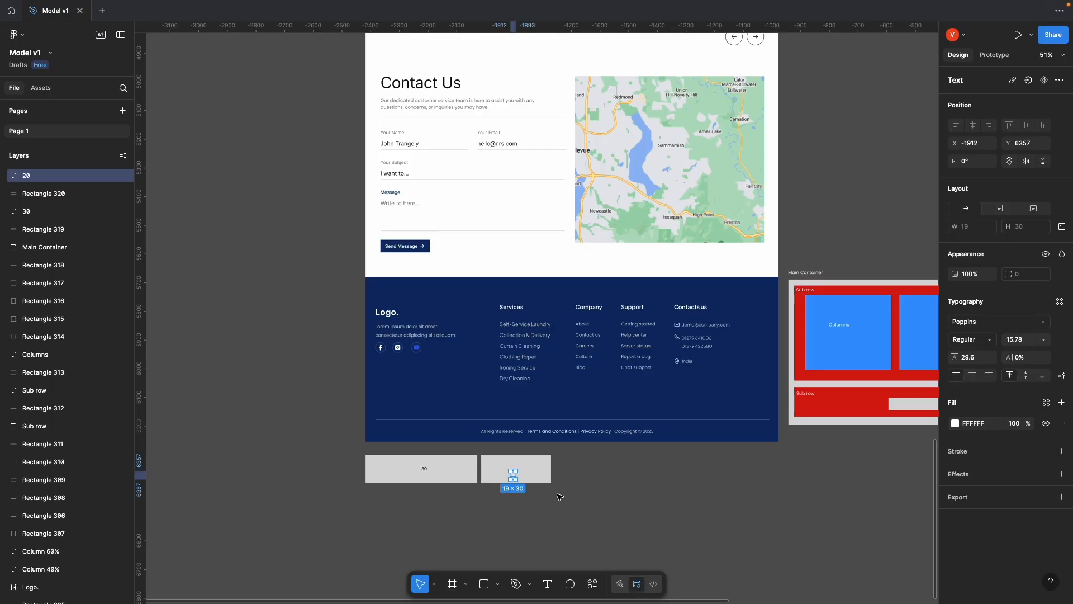
pyautogui.click(956, 423)
pyautogui.click(582, 503)
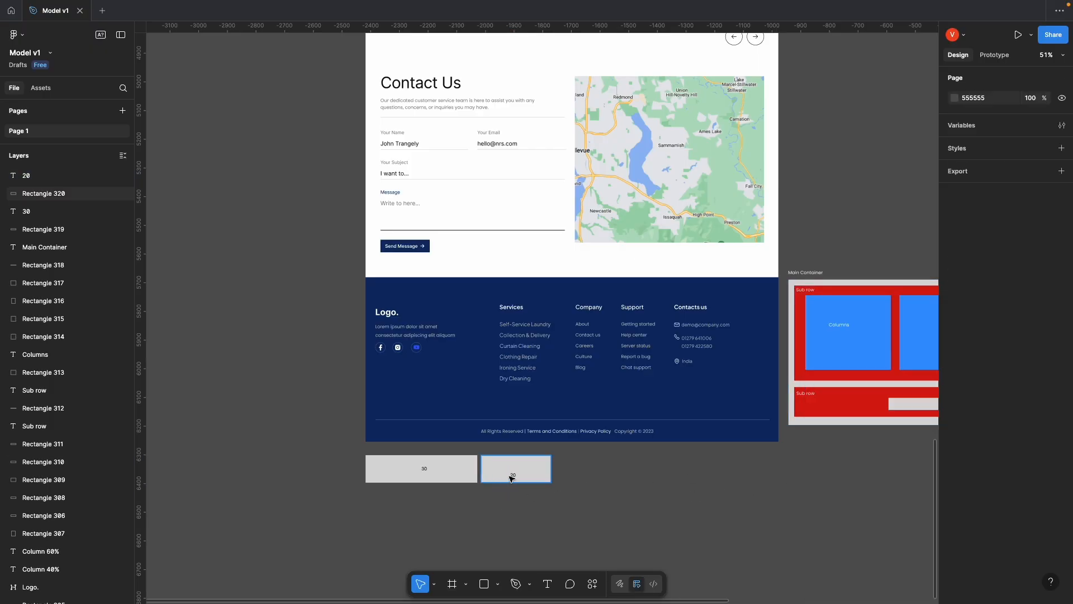
# Step: Copy the second grey rectangle to its right, under the Company column, and narrow the copy to about 183 wide
pyautogui.moveTo(512, 478); pyautogui.dragTo(619, 470)
pyautogui.click(570, 472)
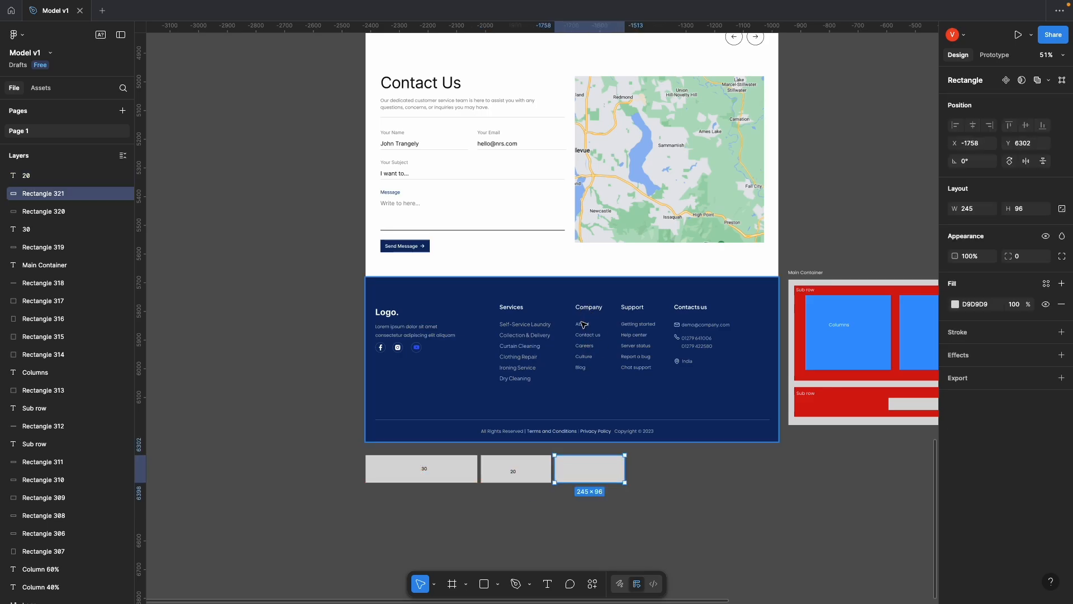
pyautogui.moveTo(627, 470); pyautogui.dragTo(608, 469)
pyautogui.click(627, 468)
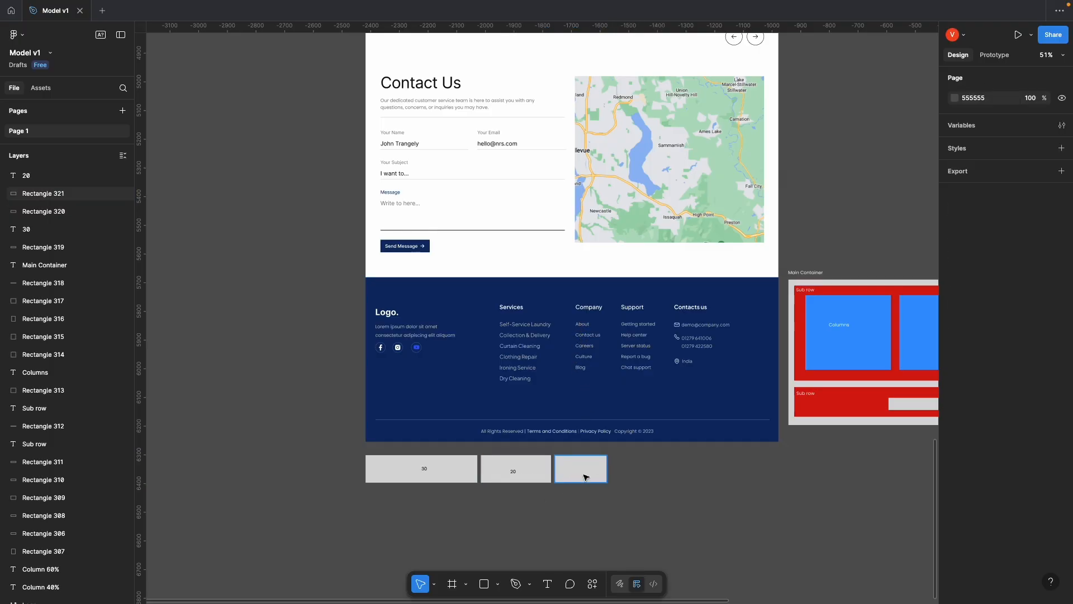
# Step: Add a black (000000) text label 10 on the third grey rectangle under the Company column and move it slightly up
pyautogui.click(585, 476)
pyautogui.press('t')
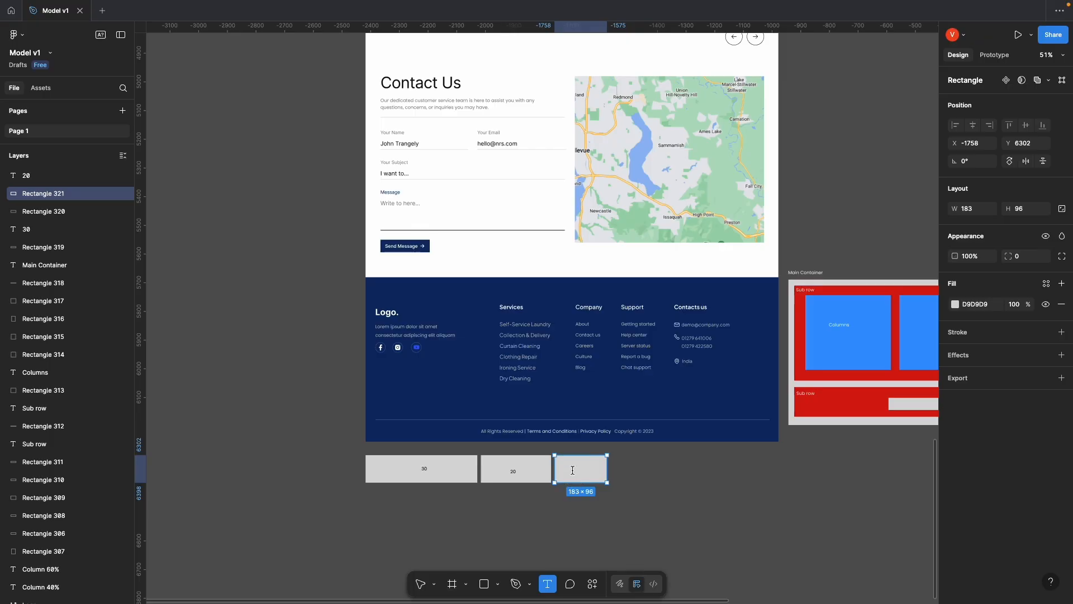
pyautogui.click(572, 472)
pyautogui.write('10')
pyautogui.press('Escape')
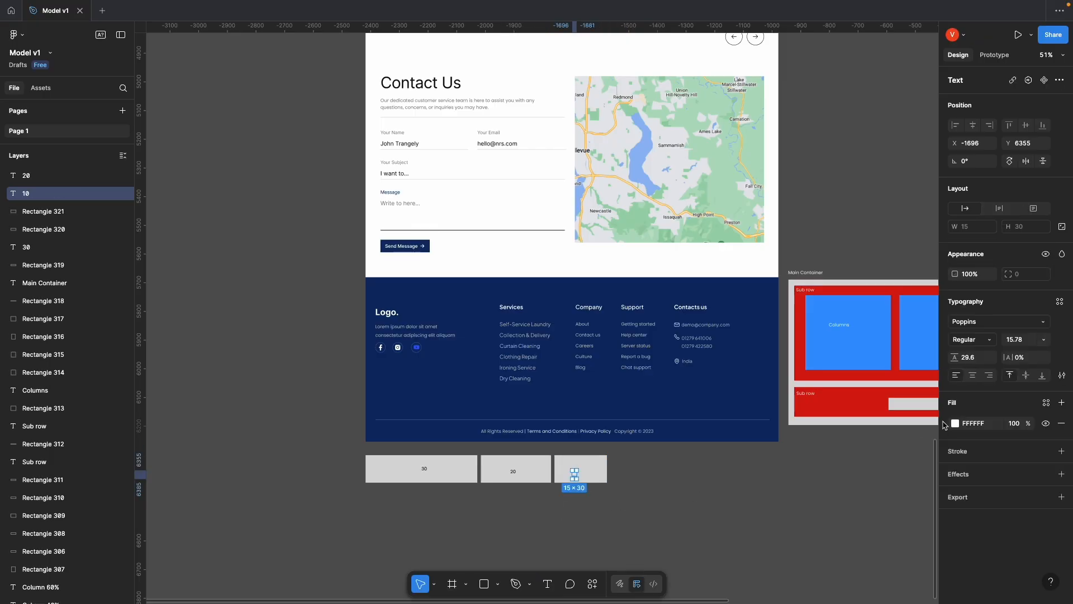
pyautogui.click(955, 423)
pyautogui.click(606, 487)
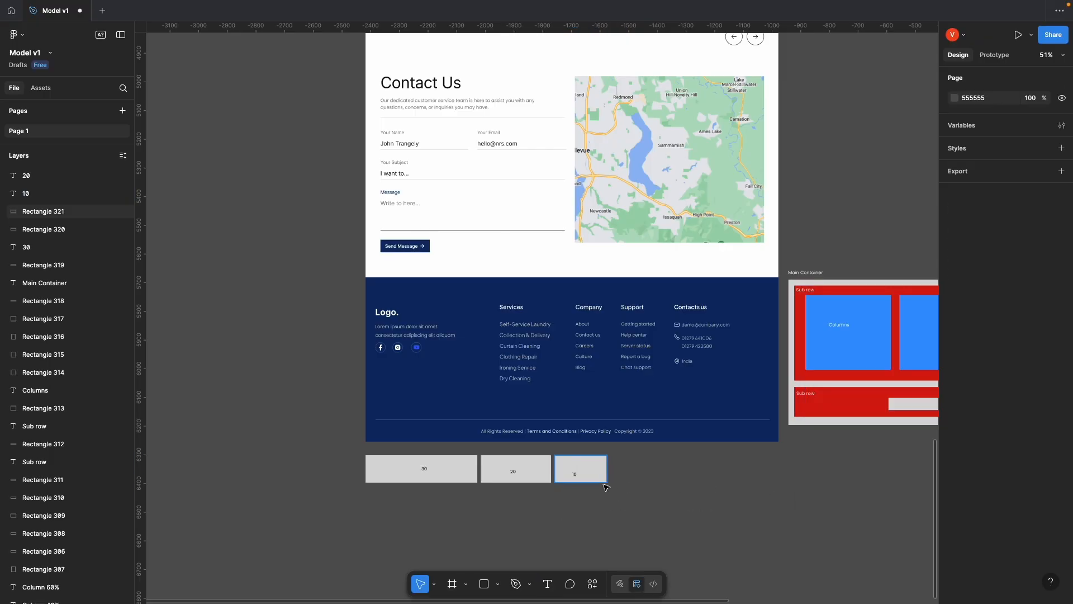
pyautogui.click(576, 473)
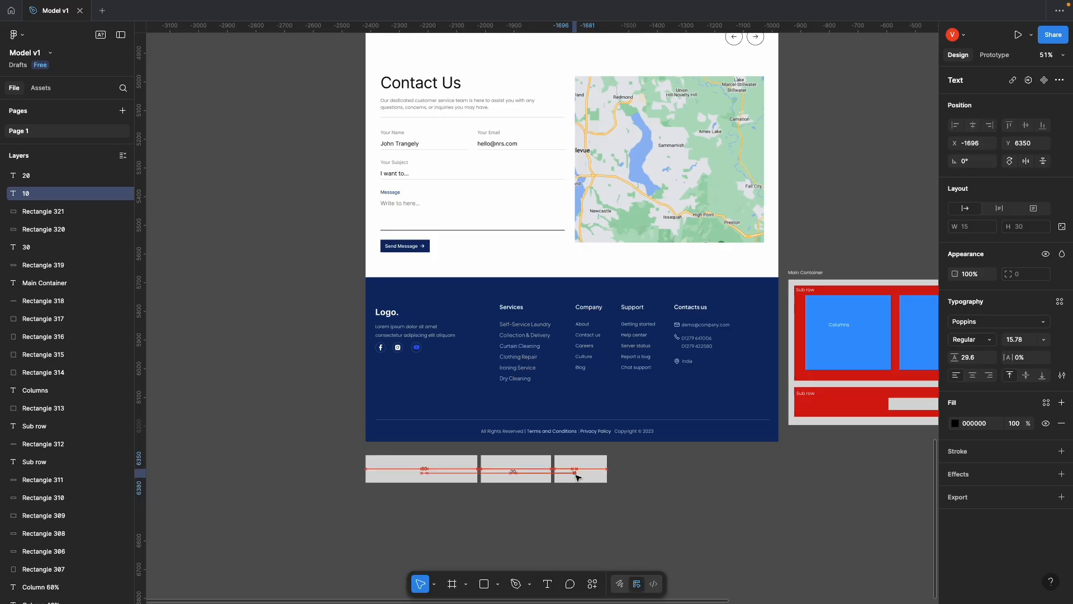
pyautogui.click(567, 497)
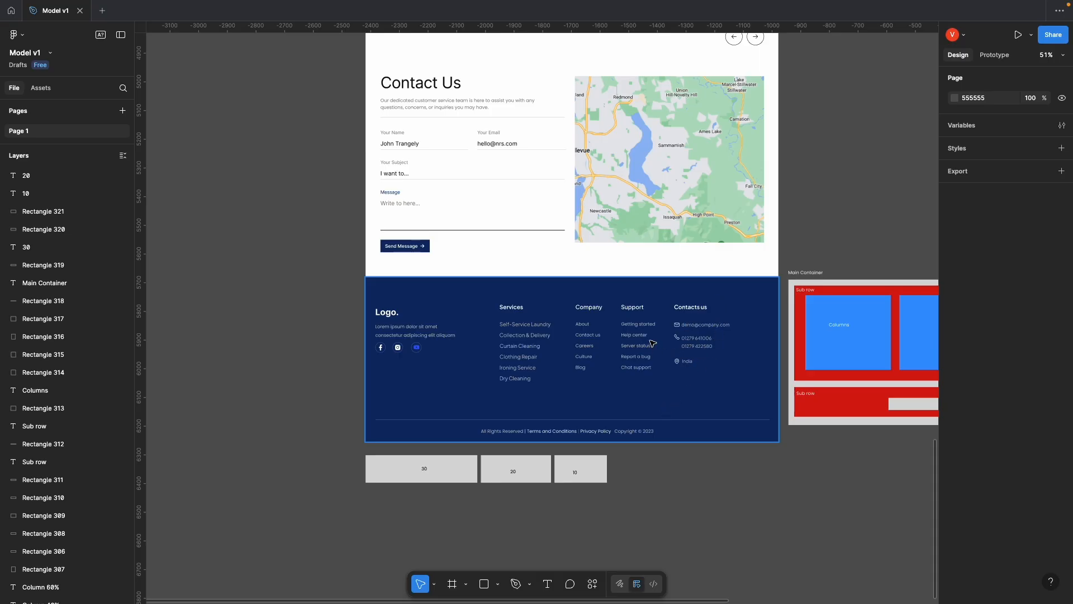
# Step: Copy the third grey rectangle under the Support column and add a black text label 10 on the copy
pyautogui.moveTo(589, 472); pyautogui.dragTo(645, 469)
pyautogui.press('t')
pyautogui.click(638, 472)
pyautogui.write('1')
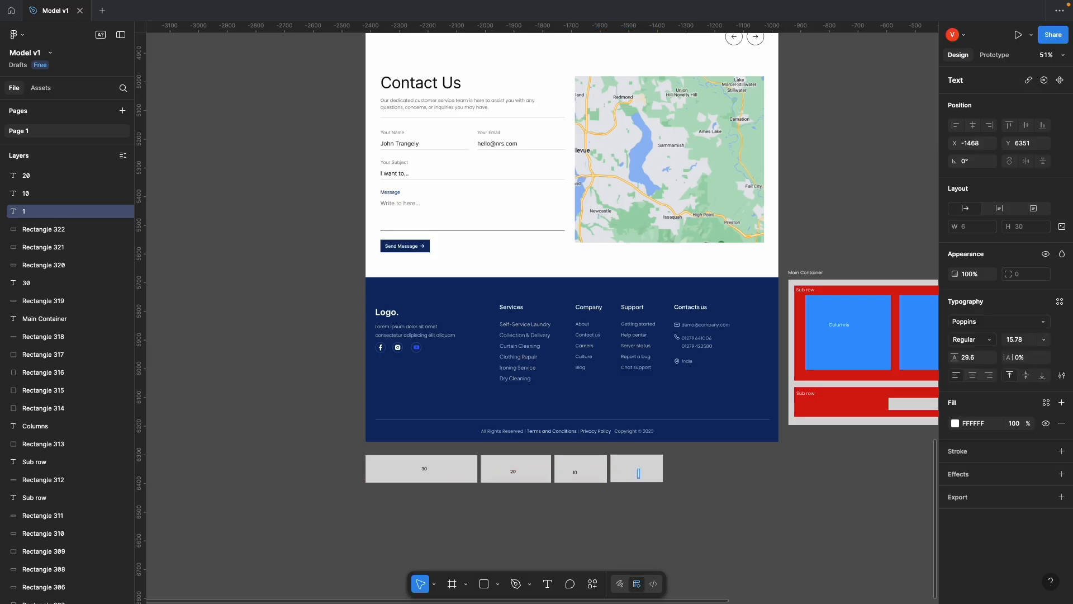
pyautogui.press('Escape')
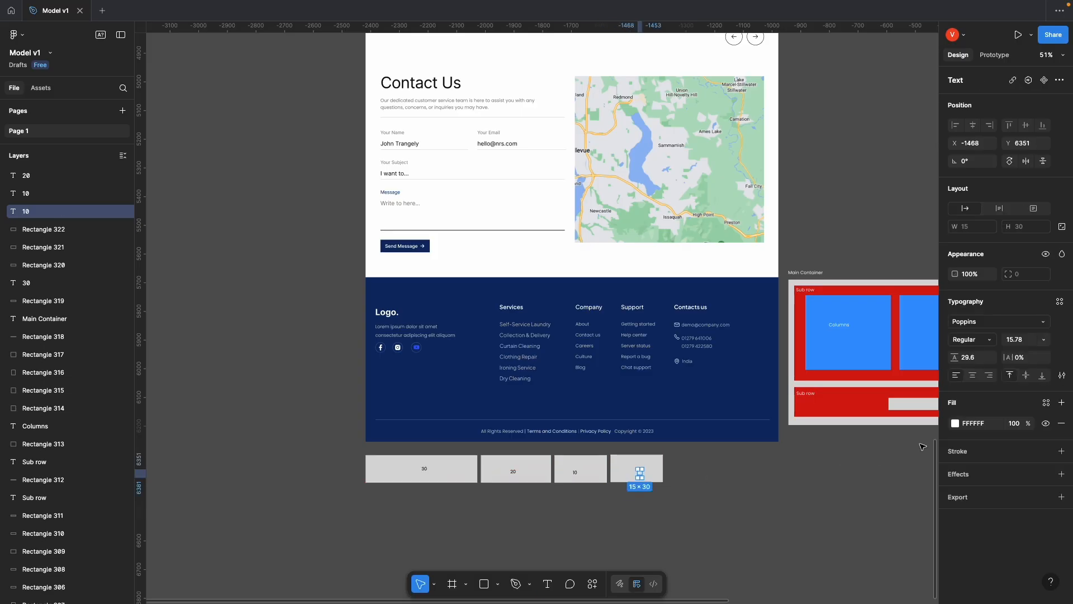
pyautogui.click(956, 423)
pyautogui.click(911, 458)
pyautogui.click(706, 527)
# Step: Copy the fourth grey rectangle under the Contacts us column and centre a black (000000) text label 30 on the copy
pyautogui.moveTo(642, 475); pyautogui.dragTo(722, 469)
pyautogui.press('t')
pyautogui.click(692, 474)
pyautogui.write('30')
pyautogui.press('Escape')
pyautogui.click(955, 423)
pyautogui.moveTo(863, 444); pyautogui.dragTo(861, 460)
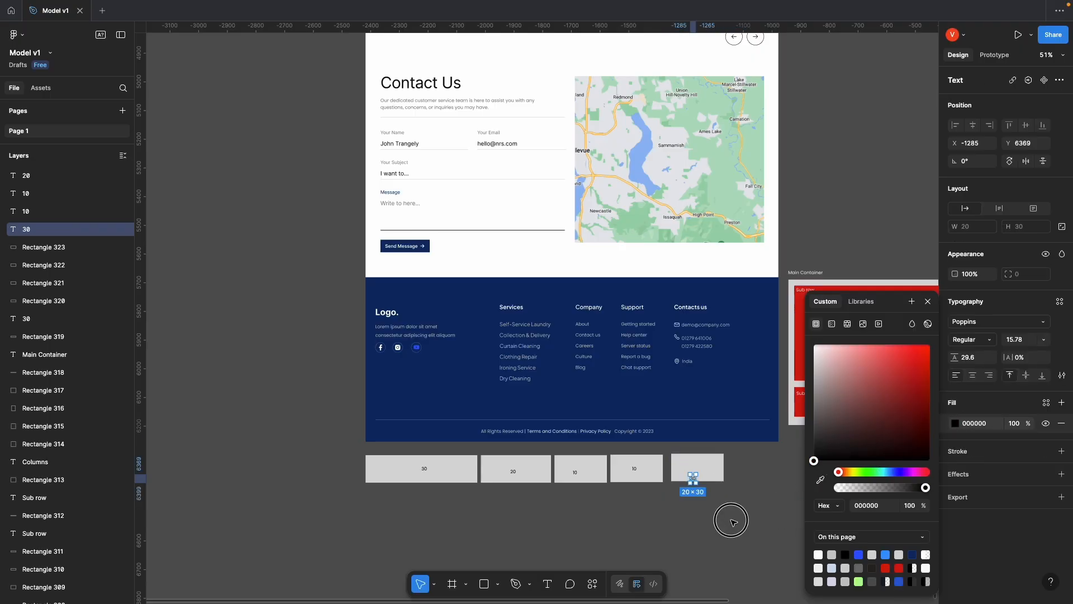
pyautogui.click(725, 520)
pyautogui.moveTo(694, 478); pyautogui.dragTo(698, 468)
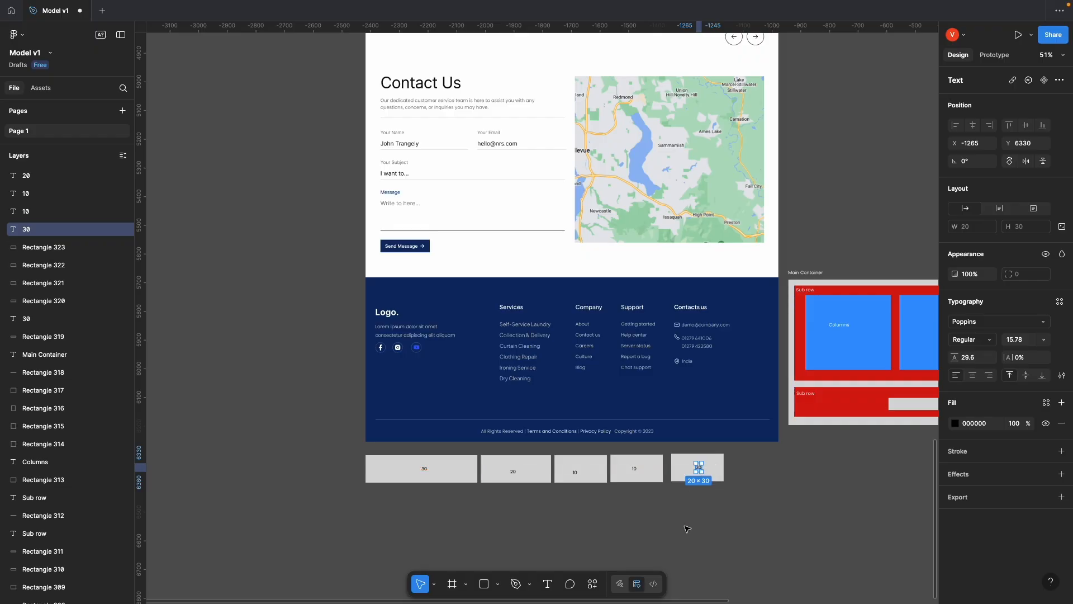
pyautogui.click(696, 520)
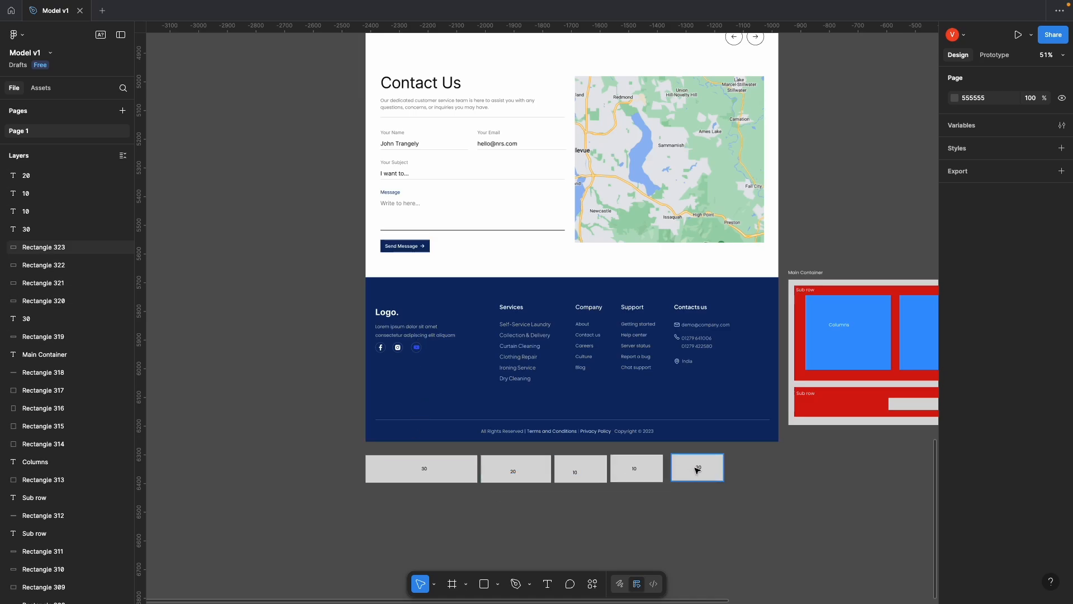
# Step: Review the five labelled grey rectangles below the footer one by one, from the logo column to the Contacts us column
pyautogui.moveTo(313, 495); pyautogui.dragTo(724, 447)
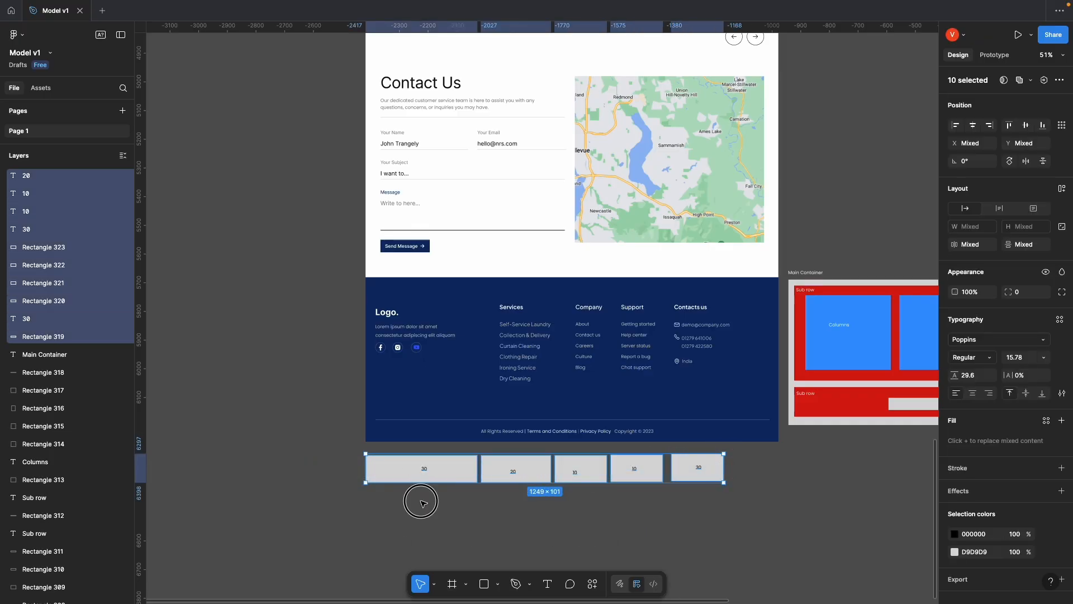
pyautogui.click(424, 469)
pyautogui.click(539, 469)
pyautogui.click(581, 473)
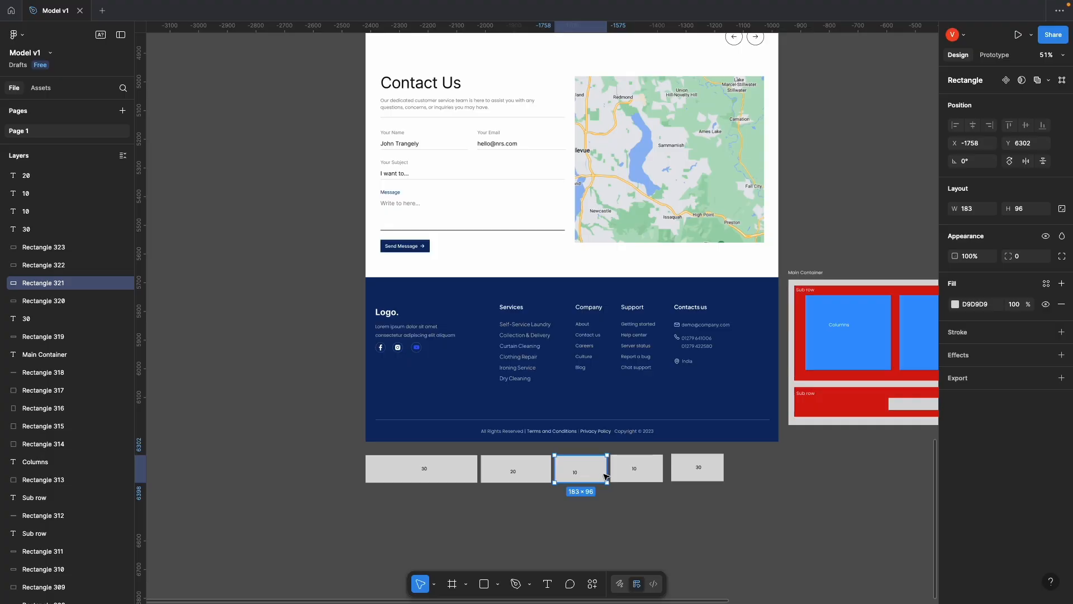
pyautogui.click(636, 470)
pyautogui.click(680, 472)
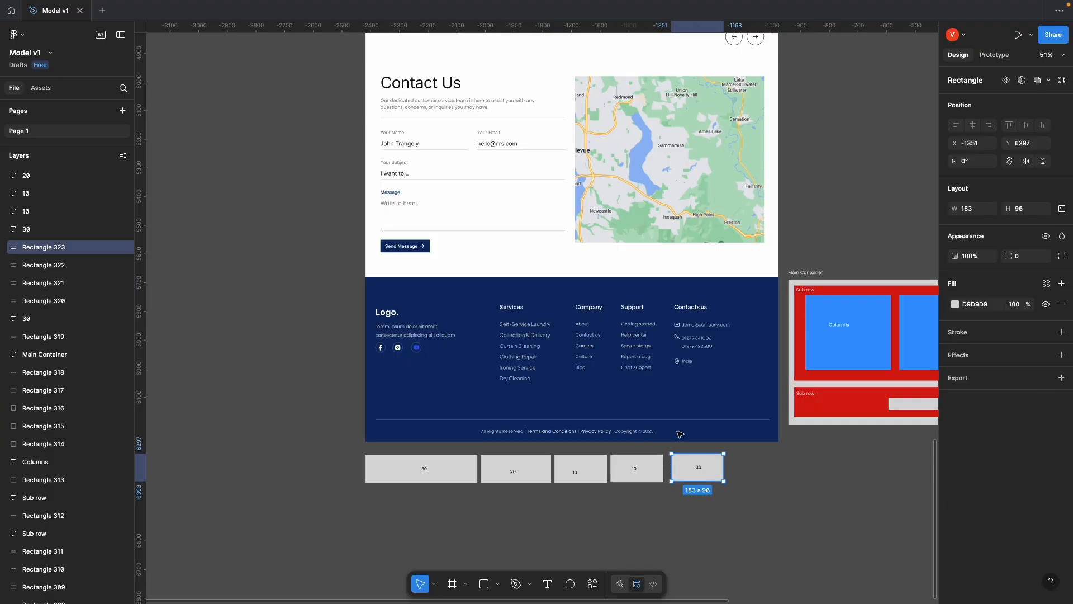
# Step: Switch to the Elementor footer editor in Chrome and set the first column container's width to 30%
pyautogui.hotkey('ctrl', 'Up')
pyautogui.click(707, 49)
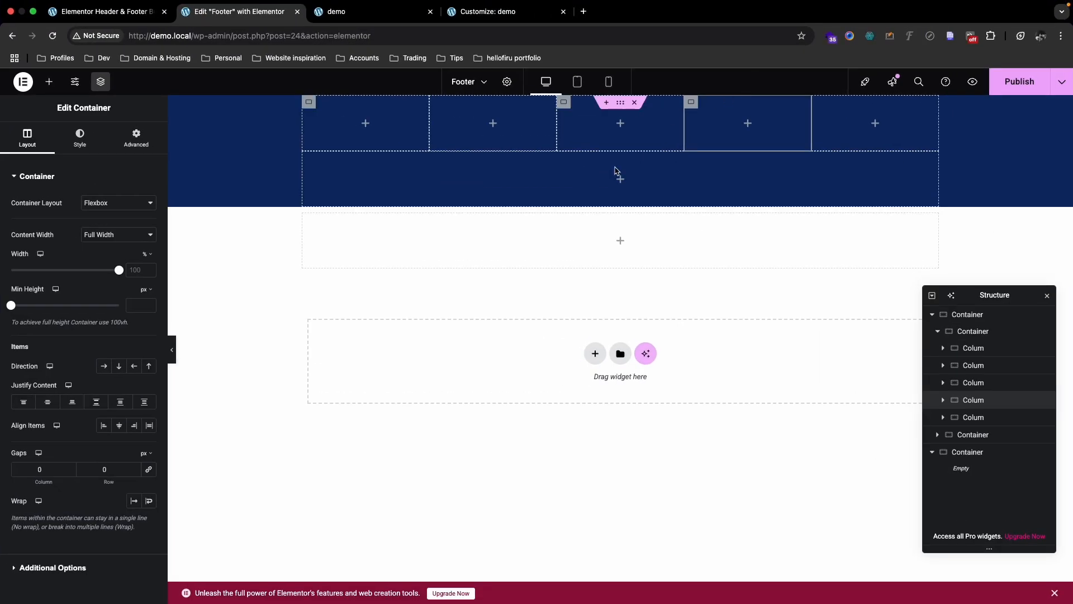
pyautogui.click(973, 352)
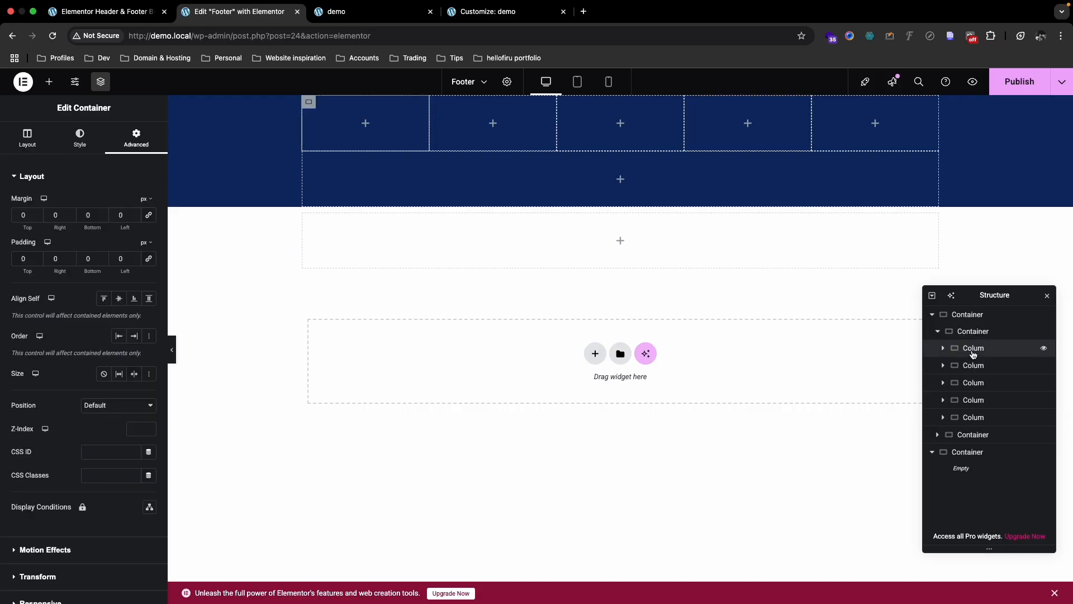
pyautogui.click(37, 144)
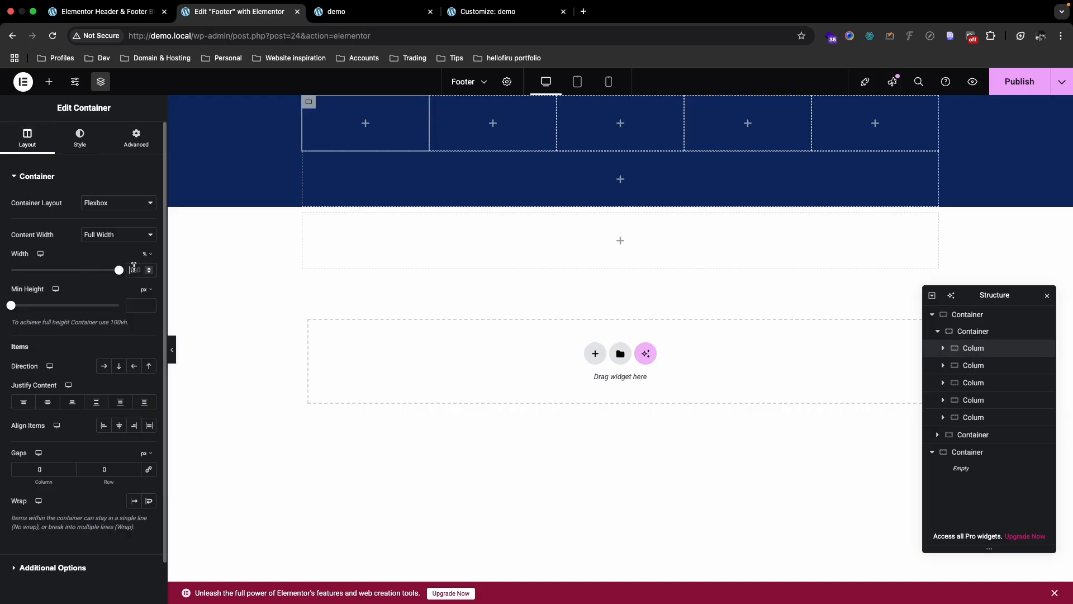
pyautogui.click(135, 270)
pyautogui.write('30')
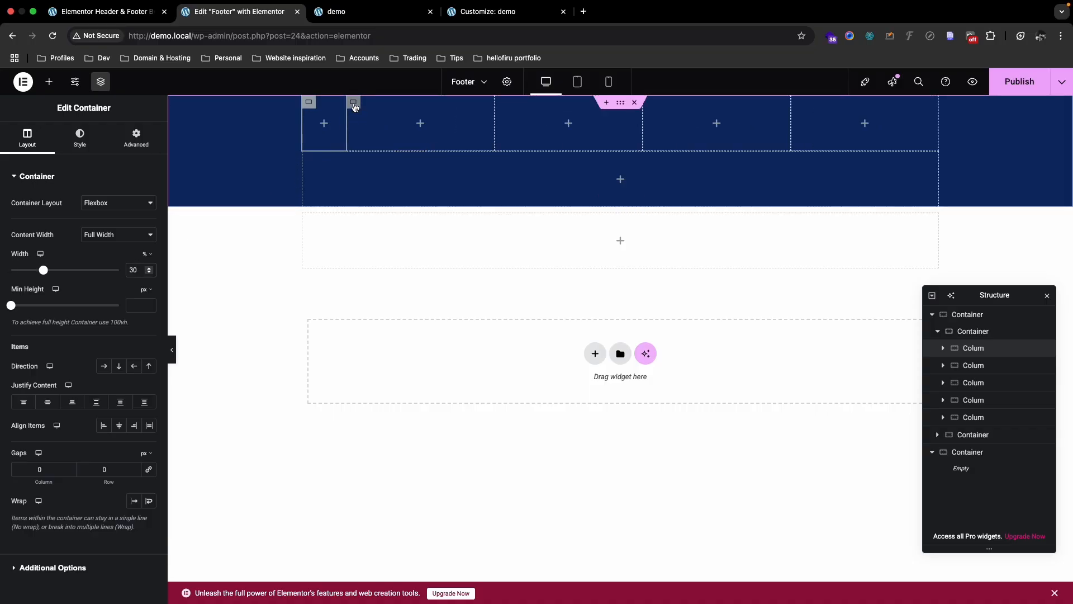
# Step: Check the sketched percentages in Figma and set the second column container's width to 20% in Elementor
pyautogui.click(976, 365)
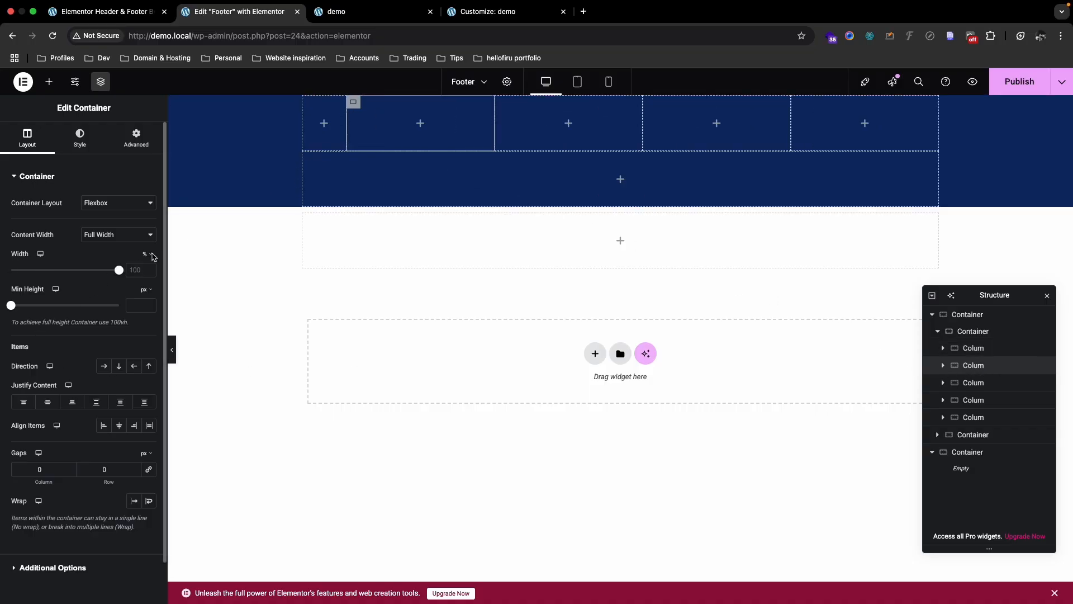
pyautogui.hotkey('ctrl', 'Up')
pyautogui.click(589, 39)
pyautogui.hotkey('ctrl', 'Up')
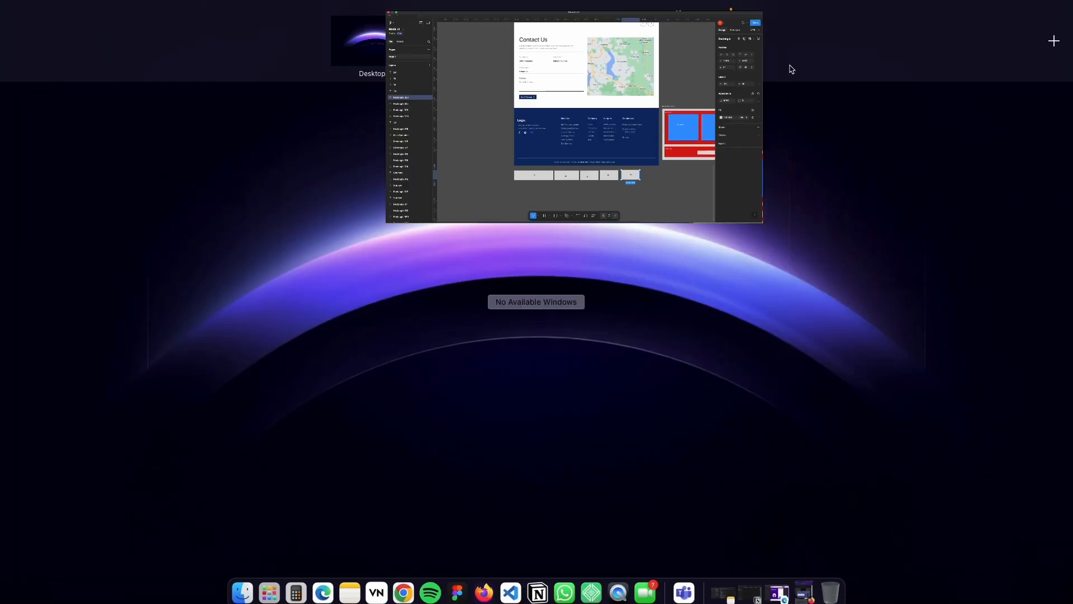
pyautogui.click(712, 57)
pyautogui.click(138, 269)
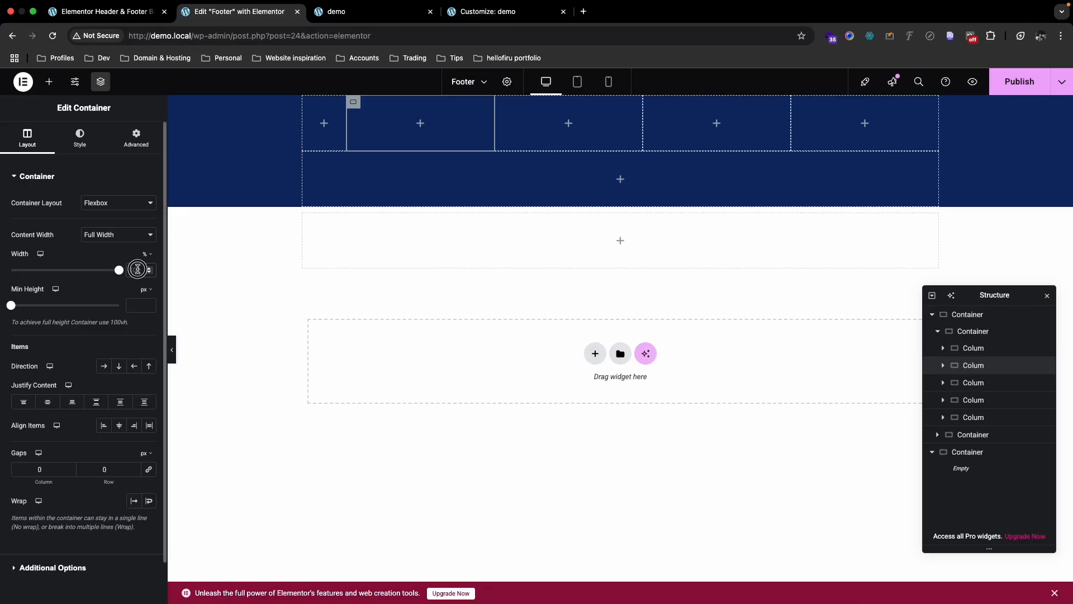
pyautogui.write('20')
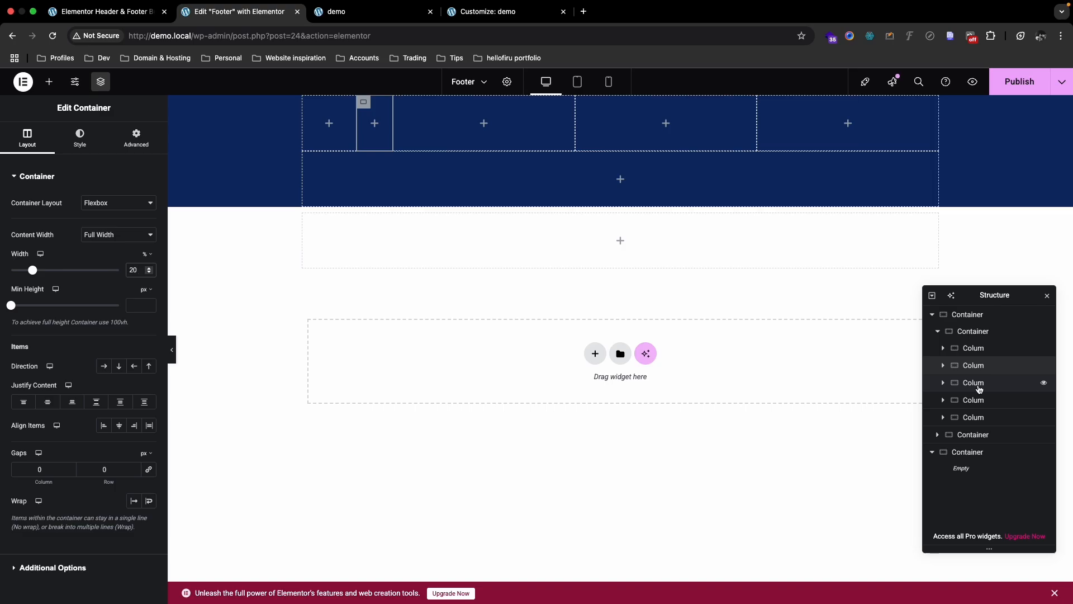
# Step: Check the Figma column sketch again and set the third column container's width to 10% in Elementor
pyautogui.hotkey('ctrl', 'Up')
pyautogui.click(589, 39)
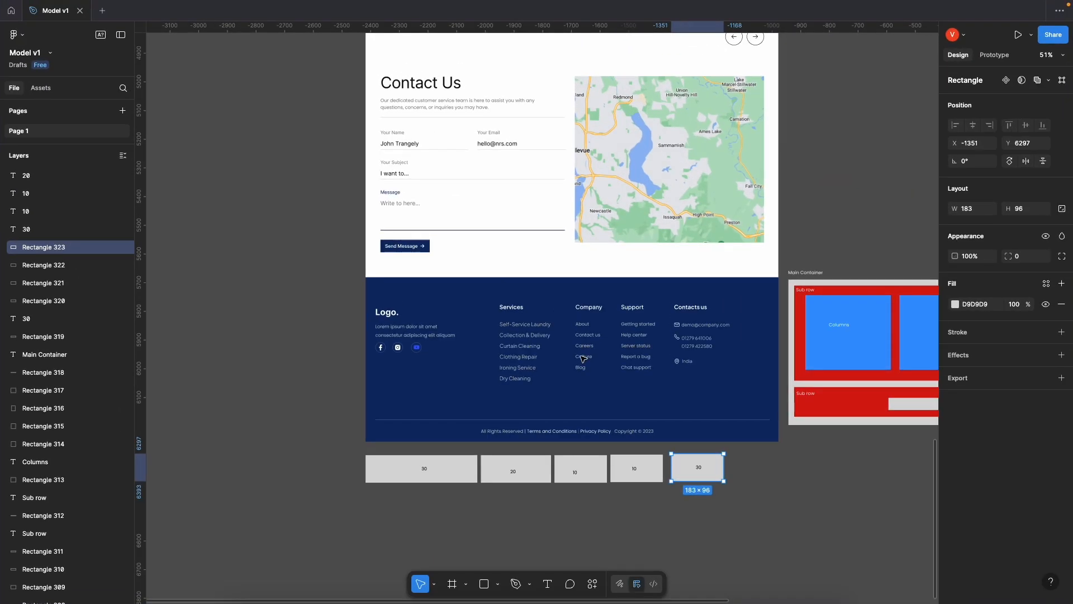
pyautogui.hotkey('ctrl', 'Up')
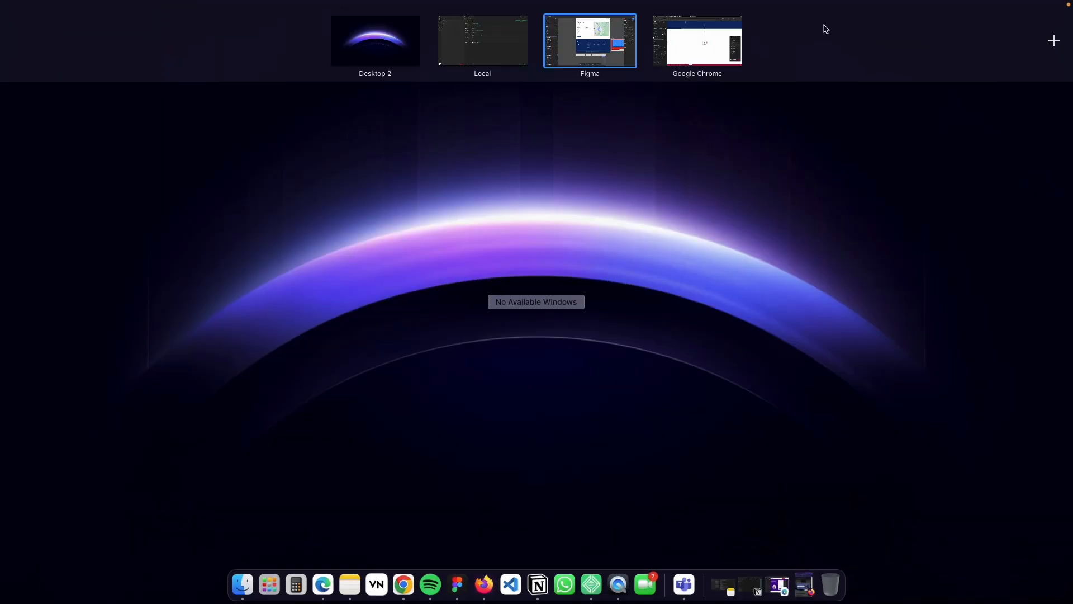
pyautogui.click(714, 42)
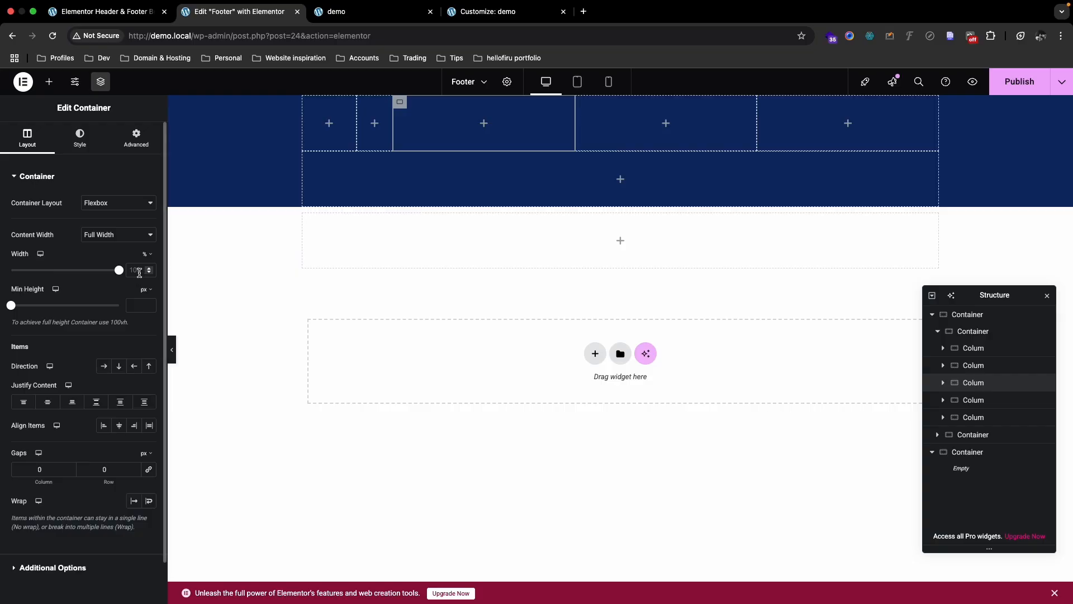
pyautogui.write('10')
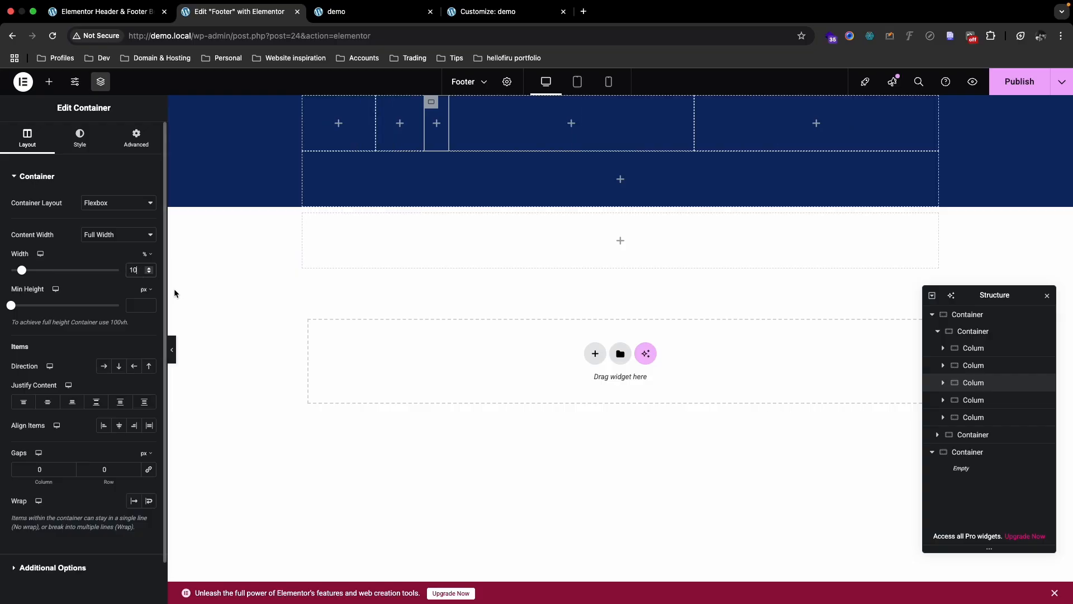
# Step: Set the fourth column container's width to 10%
pyautogui.click(969, 400)
pyautogui.click(135, 270)
pyautogui.write('10')
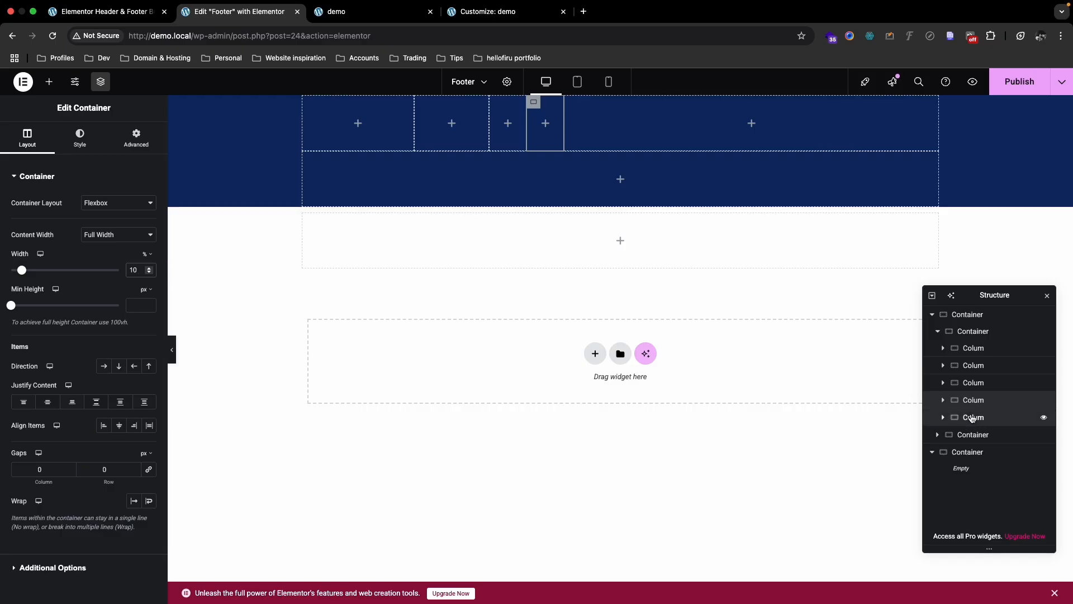
# Step: Check the last rectangle's percentage in Figma and set the fifth column container's width to 30% in Elementor
pyautogui.click(973, 418)
pyautogui.hotkey('ctrl', 'Up')
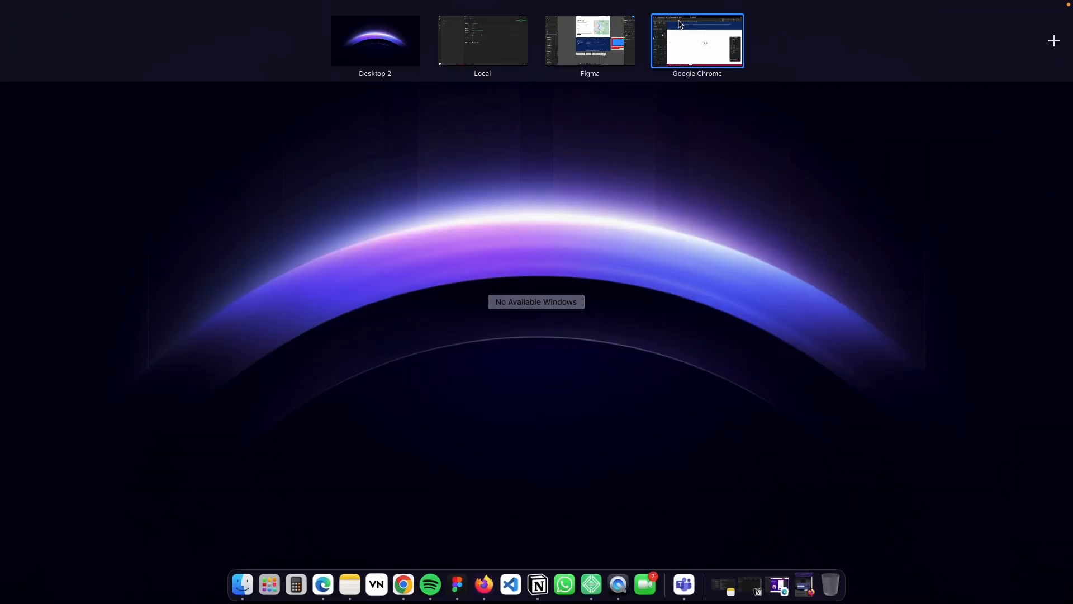
pyautogui.click(604, 46)
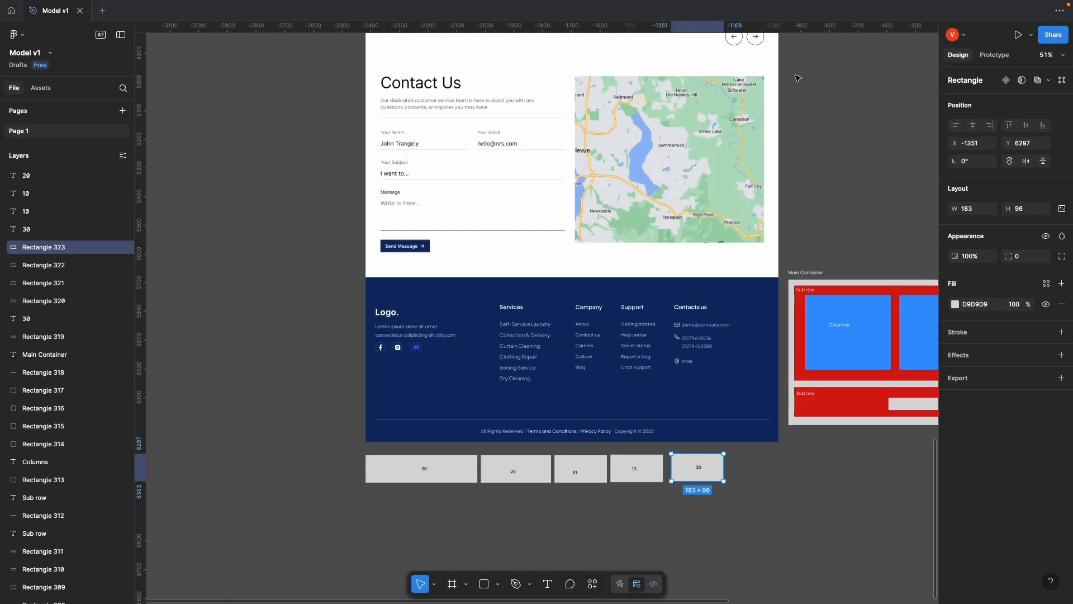
pyautogui.hotkey('ctrl', 'Up')
pyautogui.click(697, 40)
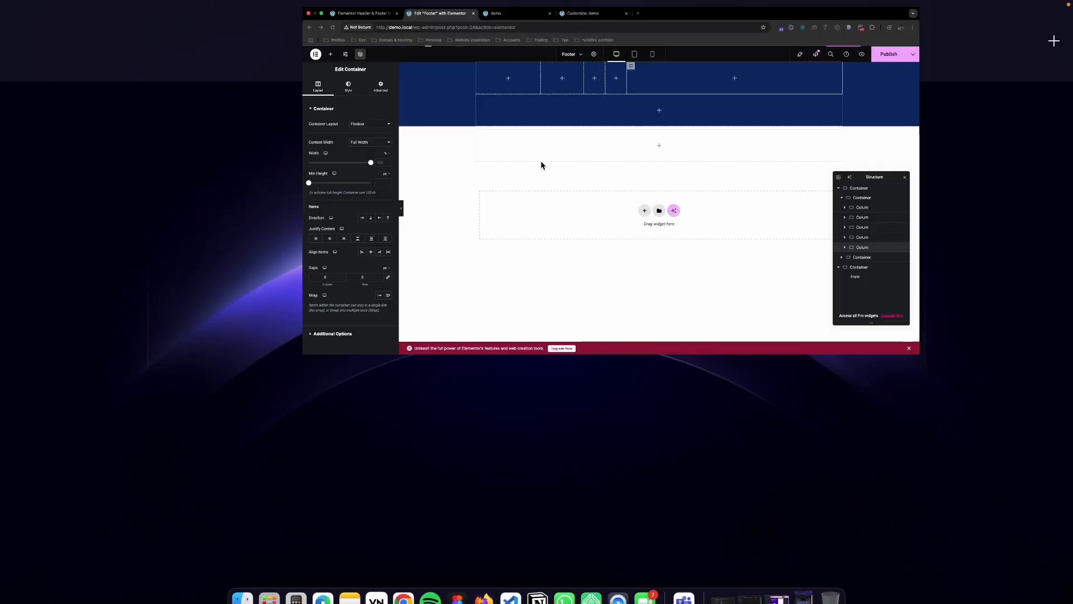
pyautogui.write('30')
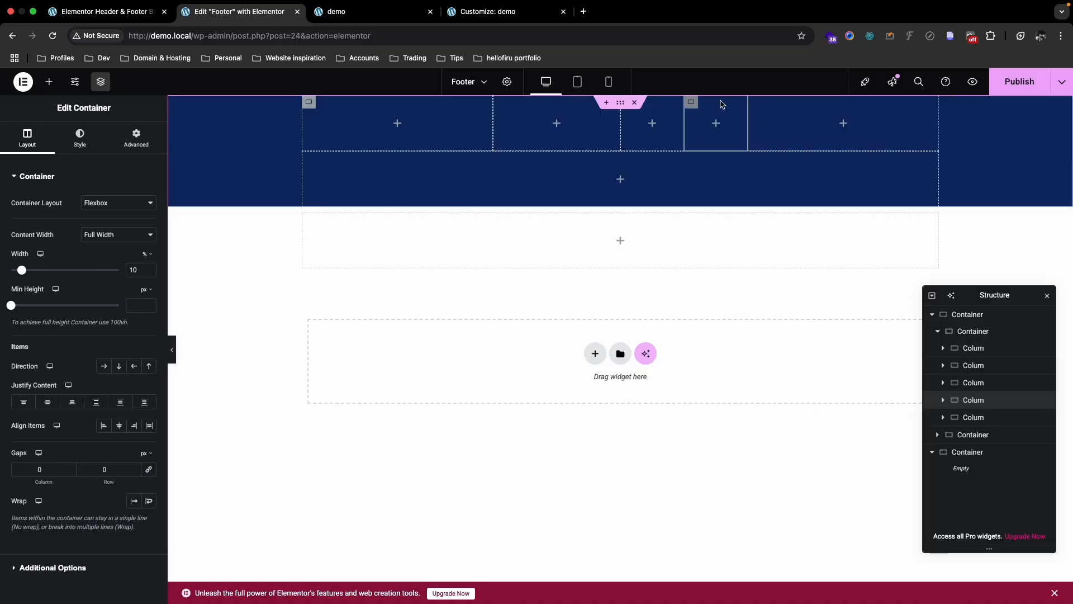
# Step: Compare the columns with the Figma footer design and set the fourth column container's width to 15% in Elementor
pyautogui.hotkey('ctrl', 'Up')
pyautogui.click(605, 35)
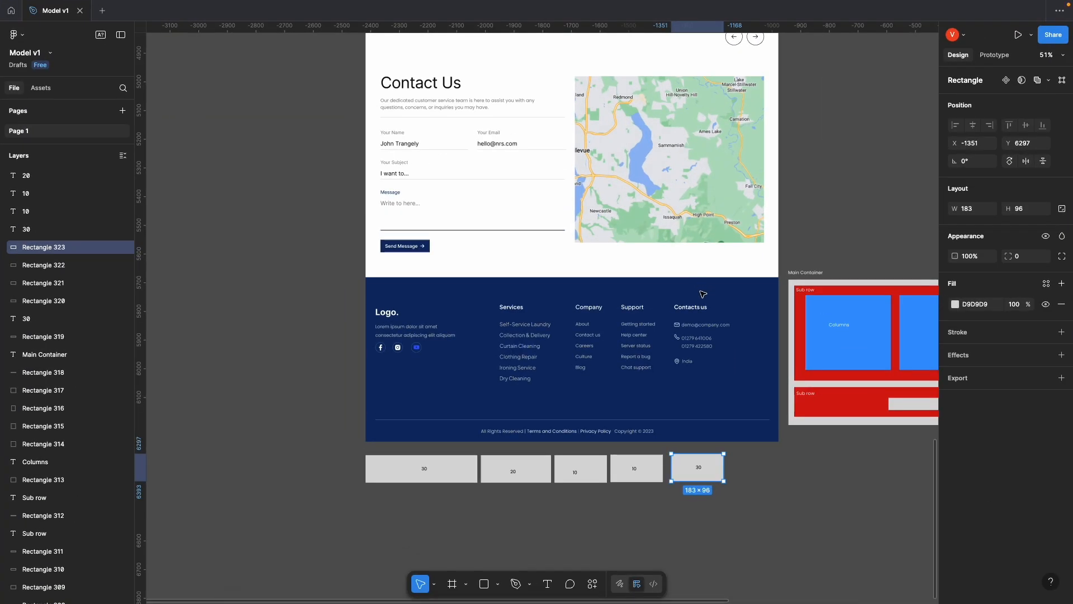
pyautogui.hotkey('ctrl', 'Up')
pyautogui.click(721, 49)
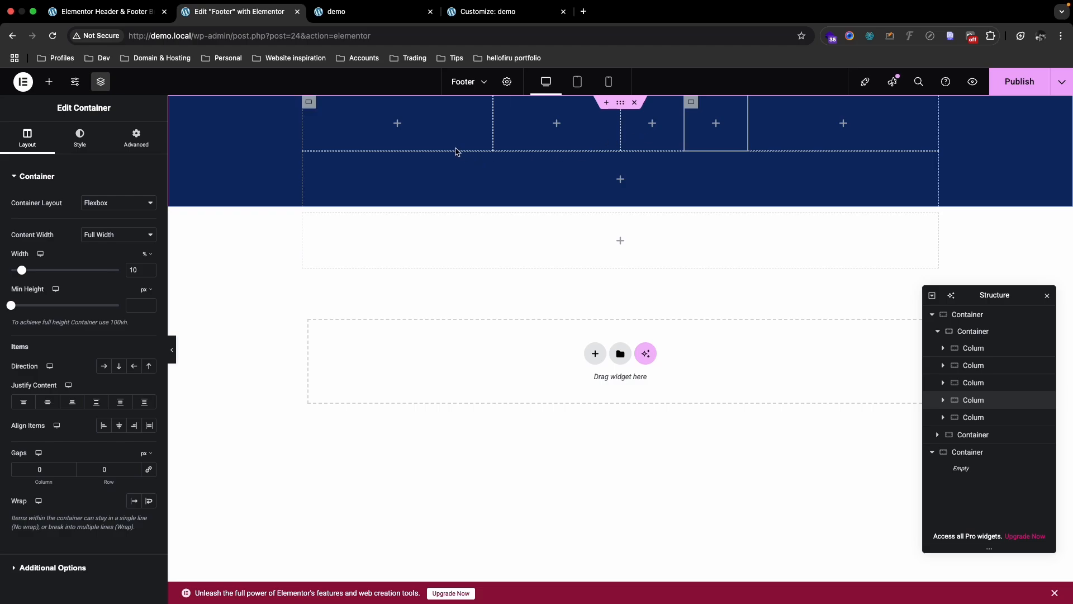
pyautogui.moveTo(140, 271); pyautogui.dragTo(128, 268)
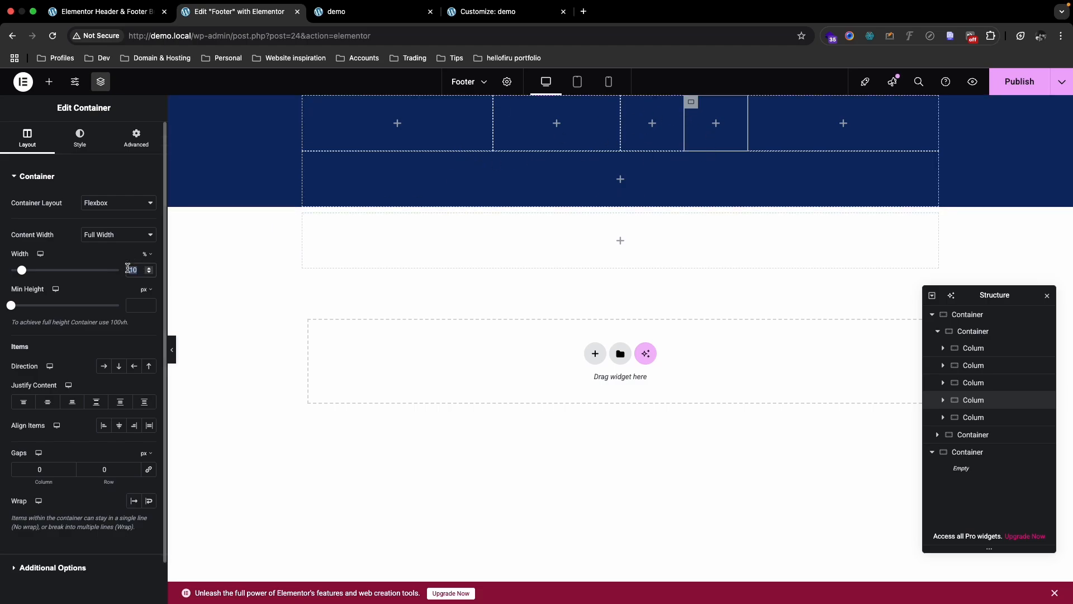
pyautogui.write('15')
# Step: Set the fifth column container's width to 25% and bring up the overview of open apps
pyautogui.click(762, 103)
pyautogui.moveTo(138, 270); pyautogui.dragTo(116, 271)
pyautogui.write('25')
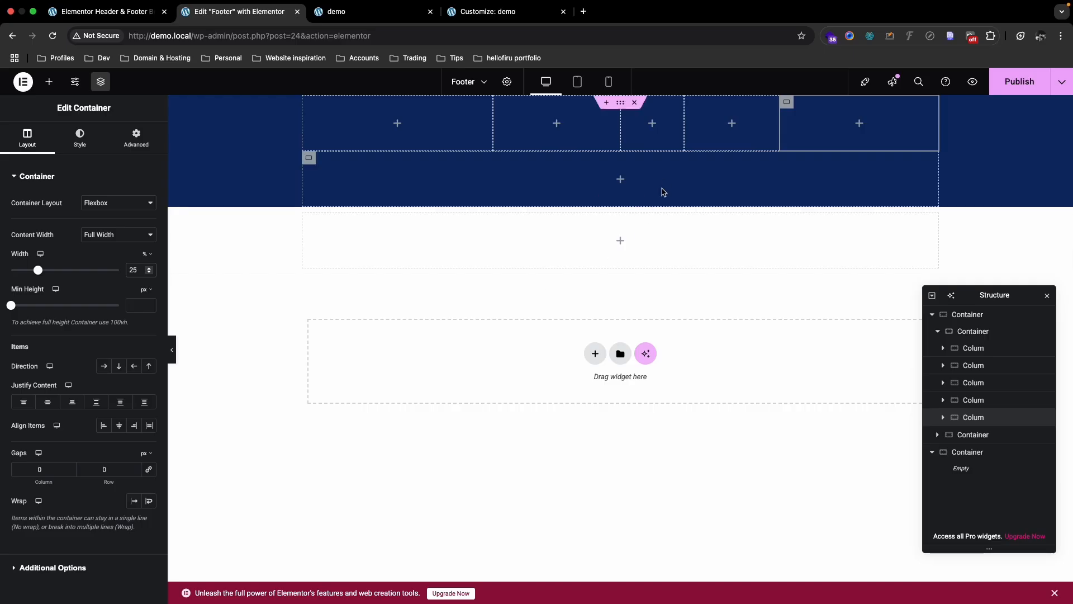
pyautogui.hotkey('ctrl', 'Up')
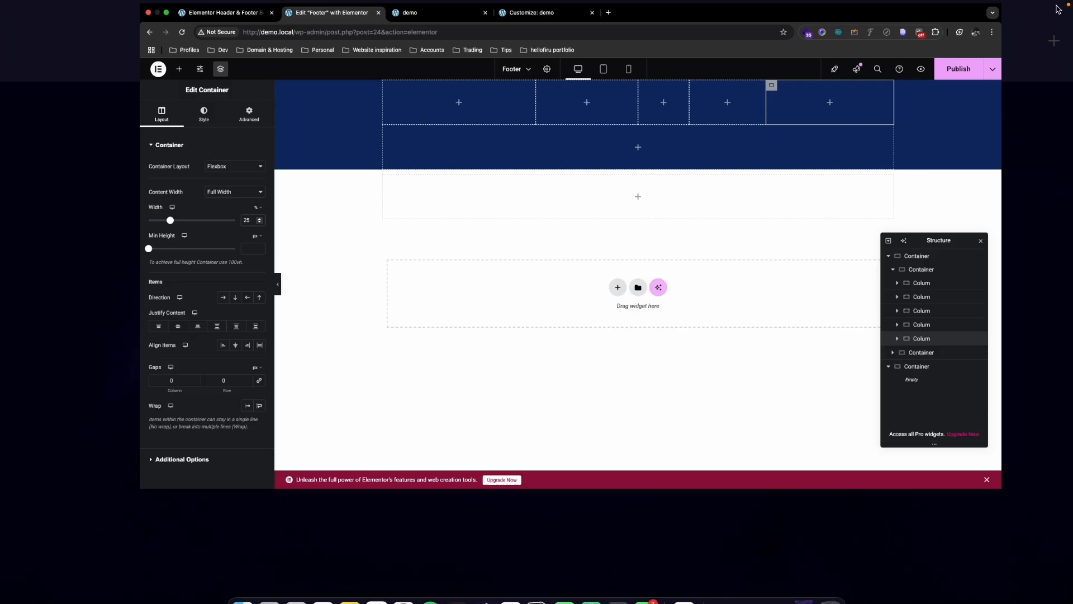
# Step: Compare the columns with the Figma footer and select the row container holding the five columns in Elementor
pyautogui.click(608, 67)
pyautogui.hotkey('ctrl', 'Up')
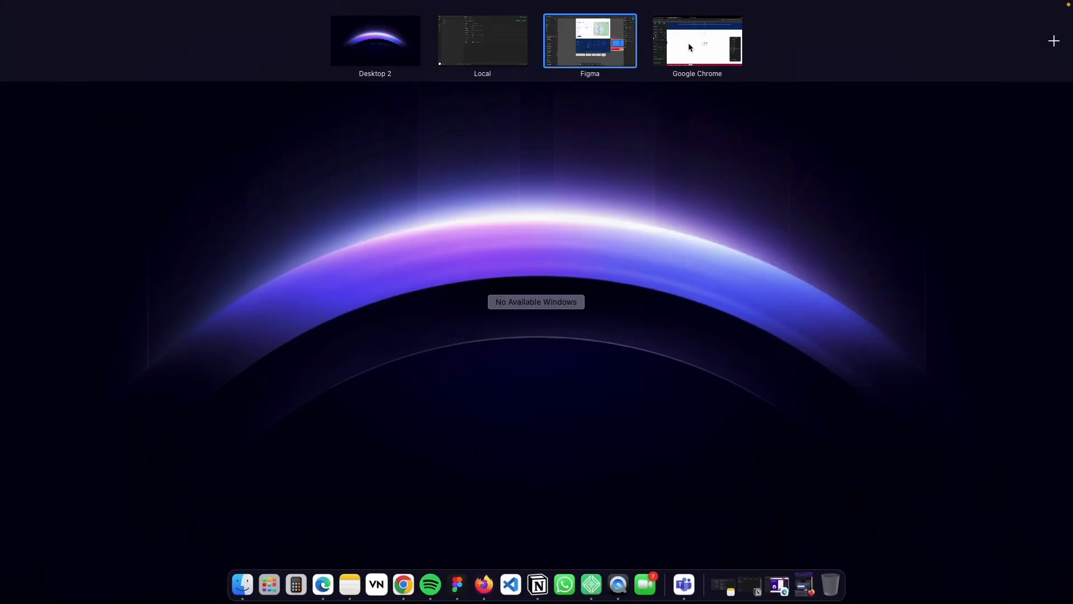
pyautogui.click(689, 43)
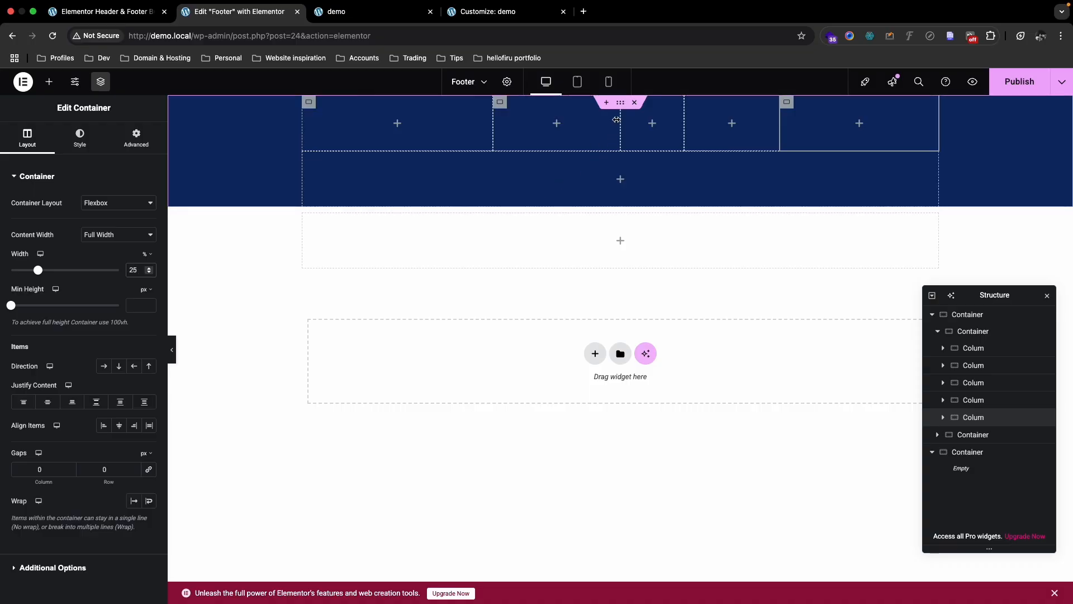
pyautogui.click(967, 331)
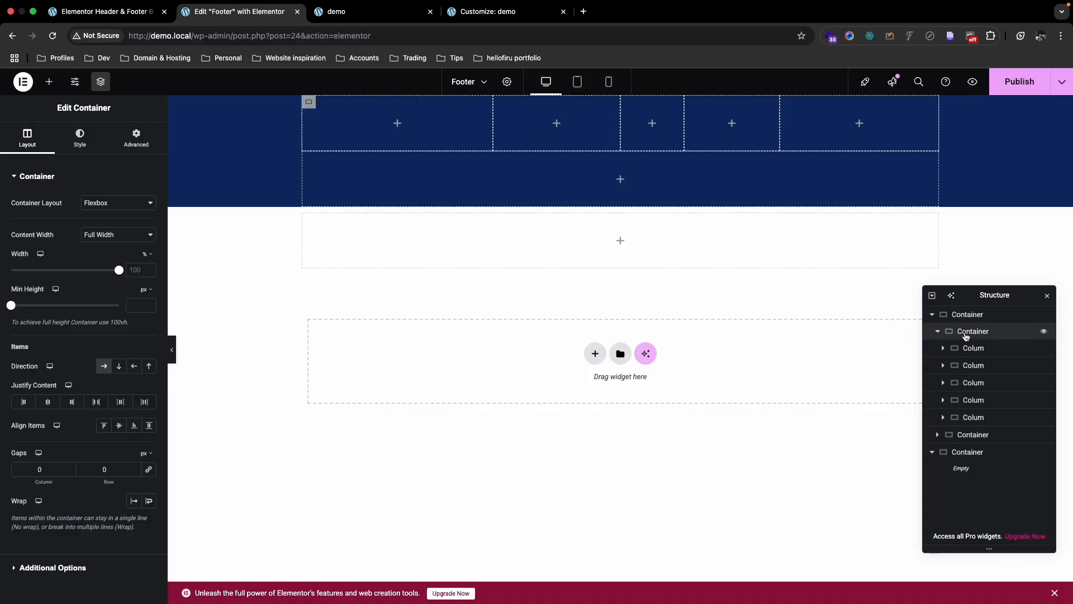
# Step: Switch to Figma and examine the footer's bottom copyright line and the column sketch below it
pyautogui.hotkey('ctrl', 'Up')
pyautogui.click(591, 42)
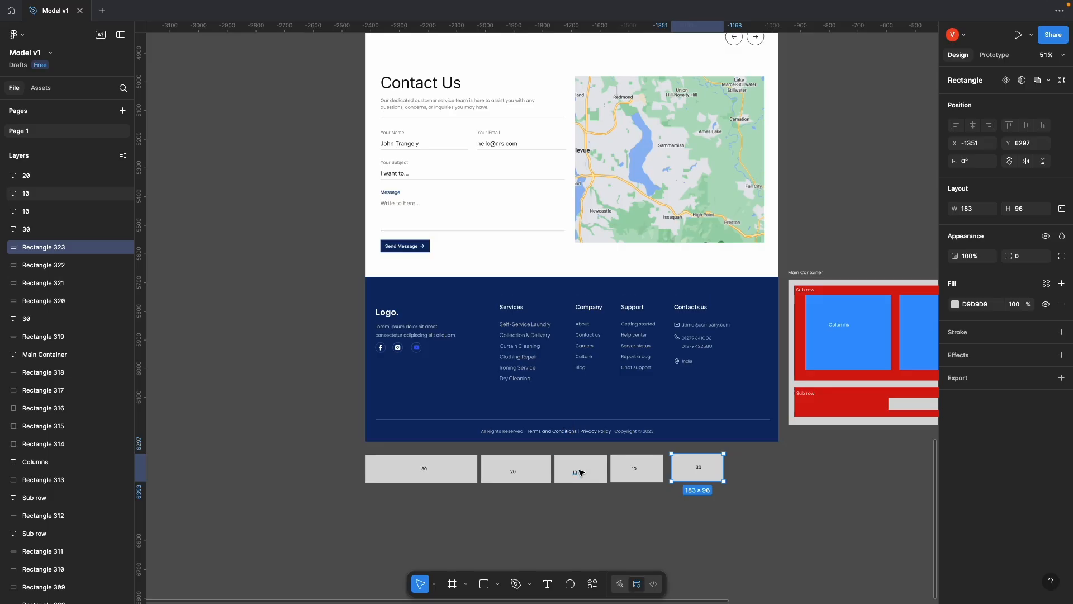
pyautogui.scroll(3, 581, 470)
pyautogui.click(546, 516)
pyautogui.moveTo(547, 517); pyautogui.dragTo(595, 514)
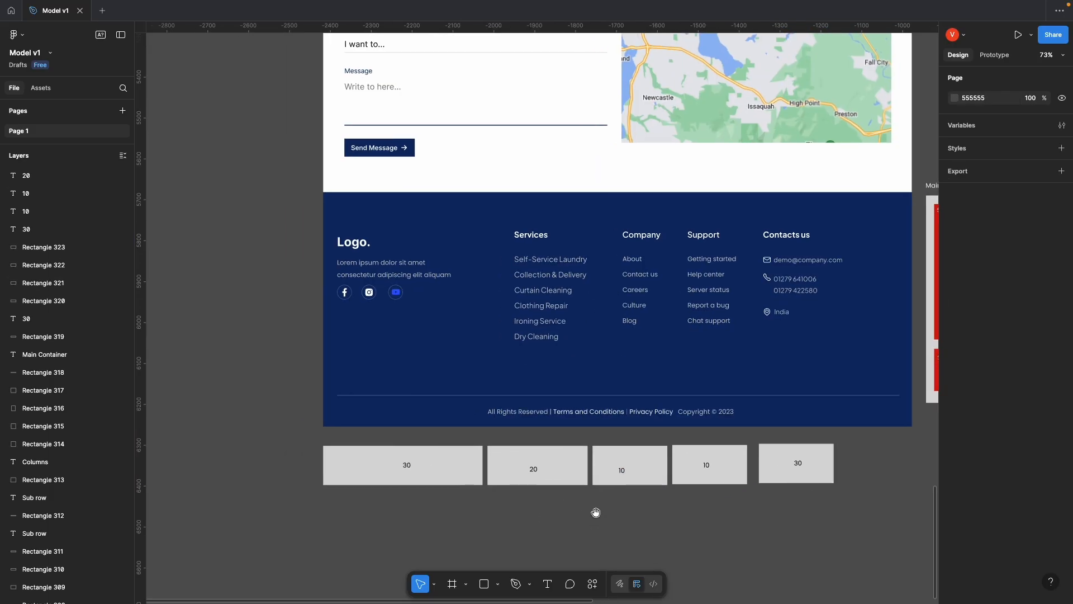
pyautogui.click(660, 412)
pyautogui.click(689, 413)
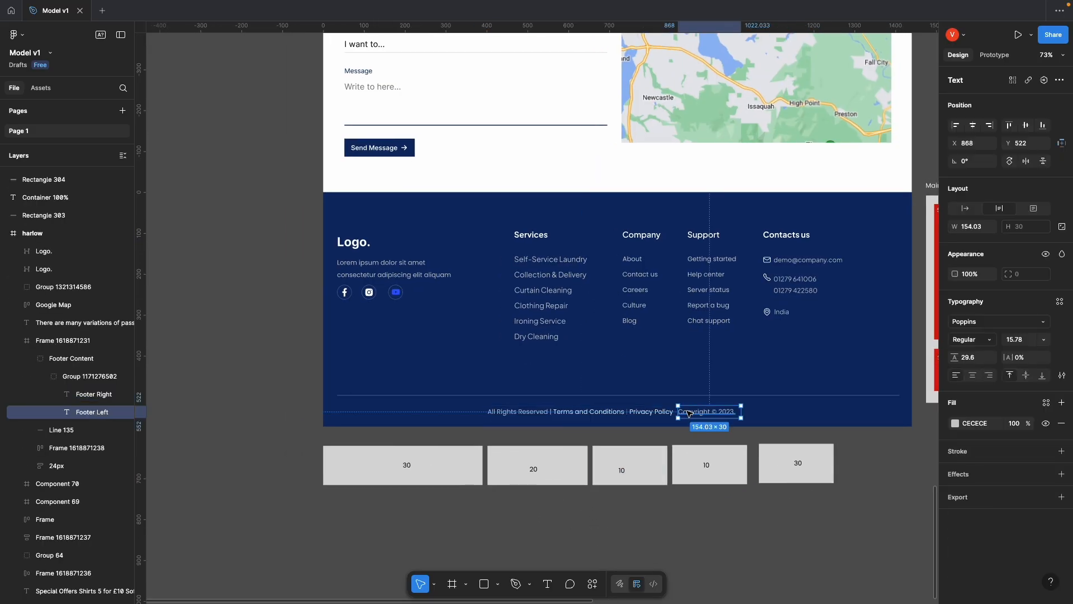
pyautogui.click(634, 513)
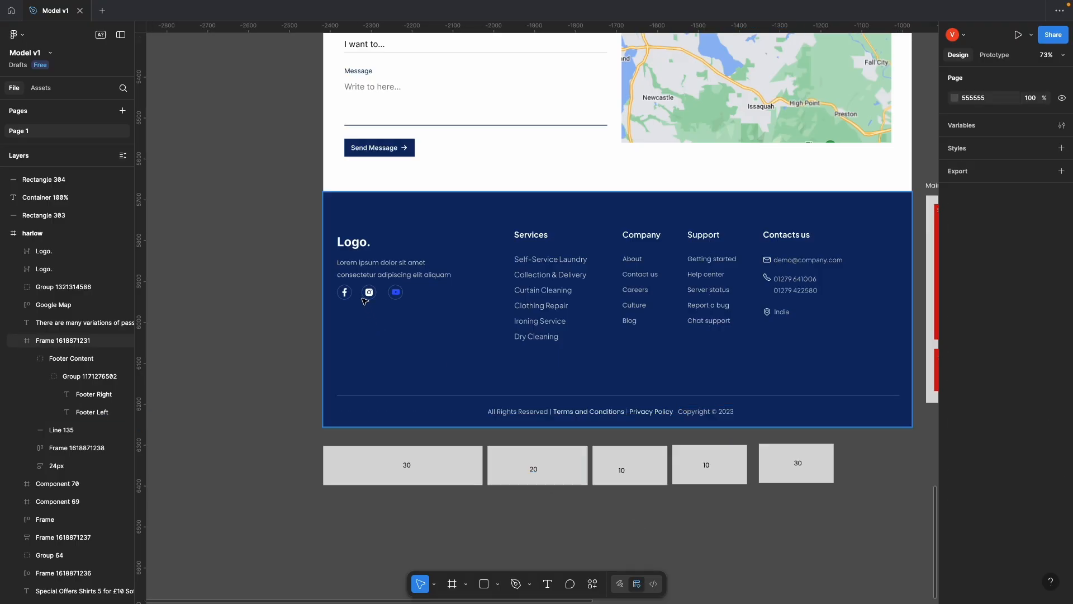
# Step: Compare the two rows of the Elementor footer with the footer design in Figma and return to Elementor
pyautogui.hotkey('ctrl', 'Up')
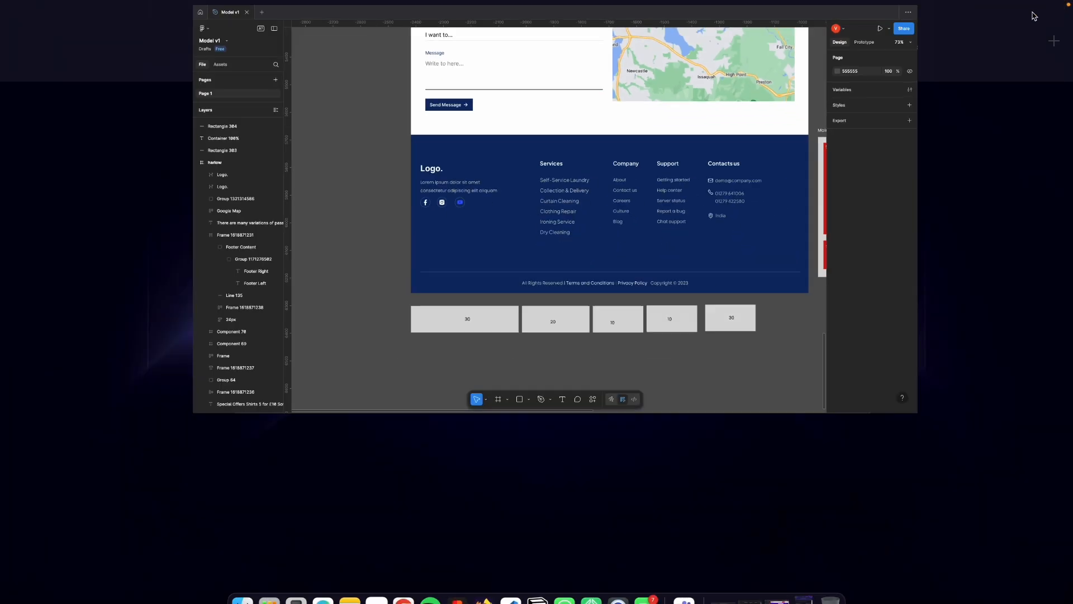
pyautogui.click(698, 42)
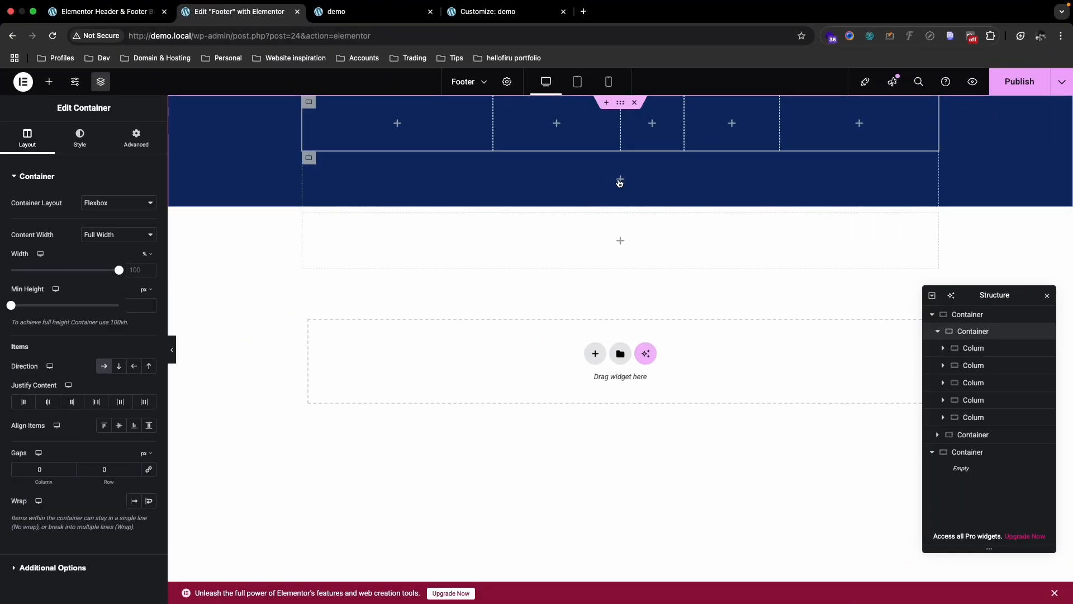
pyautogui.hotkey('ctrl', 'Up')
pyautogui.click(576, 45)
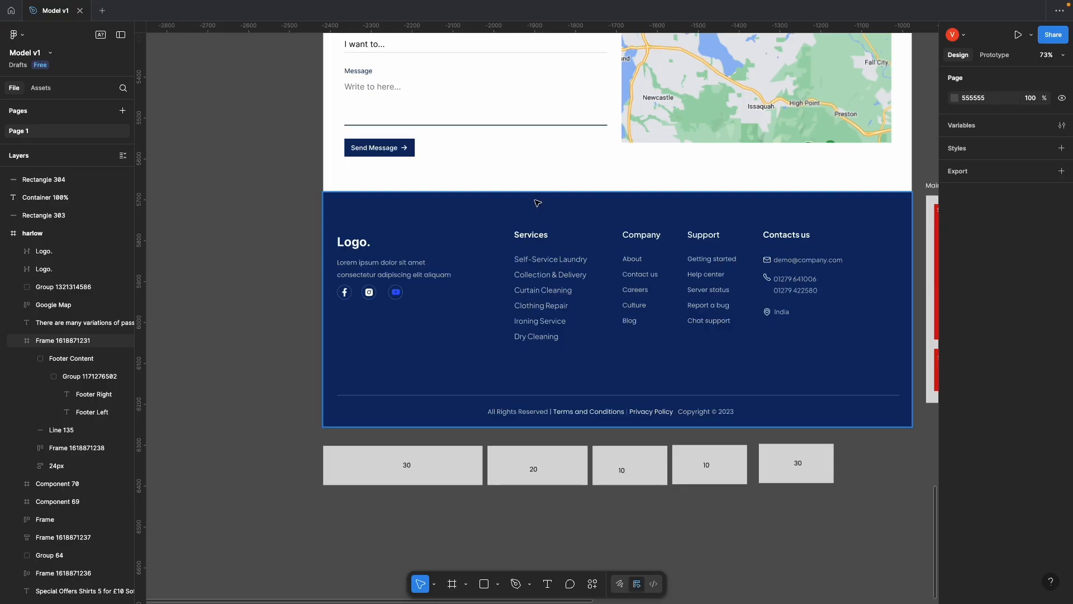
pyautogui.hotkey('ctrl', 'Up')
pyautogui.click(697, 42)
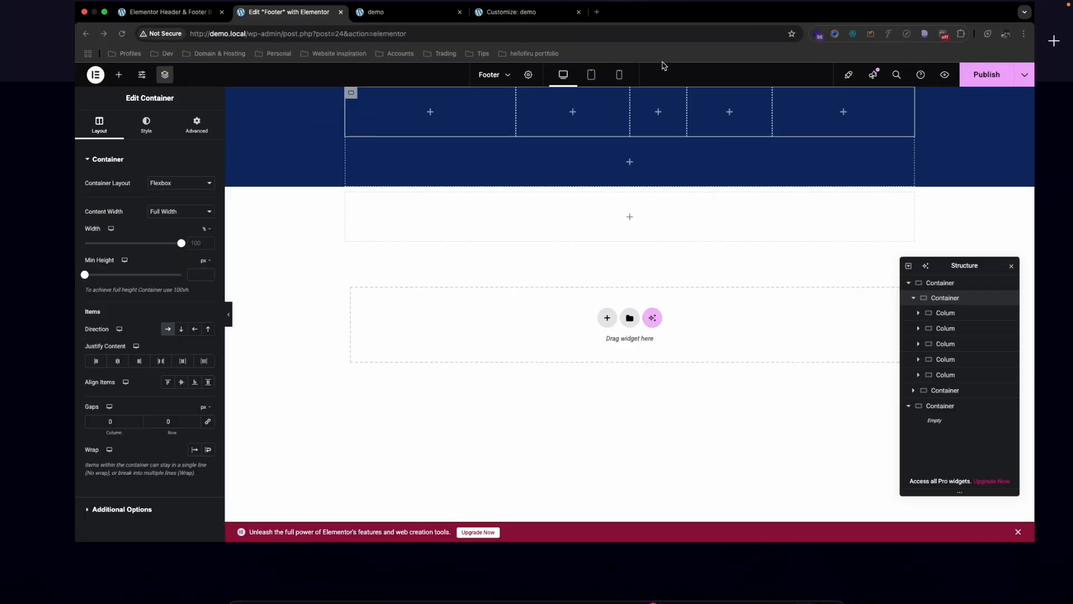
# Step: Set the top padding of the outermost blue footer container to 100 px
pyautogui.click(948, 314)
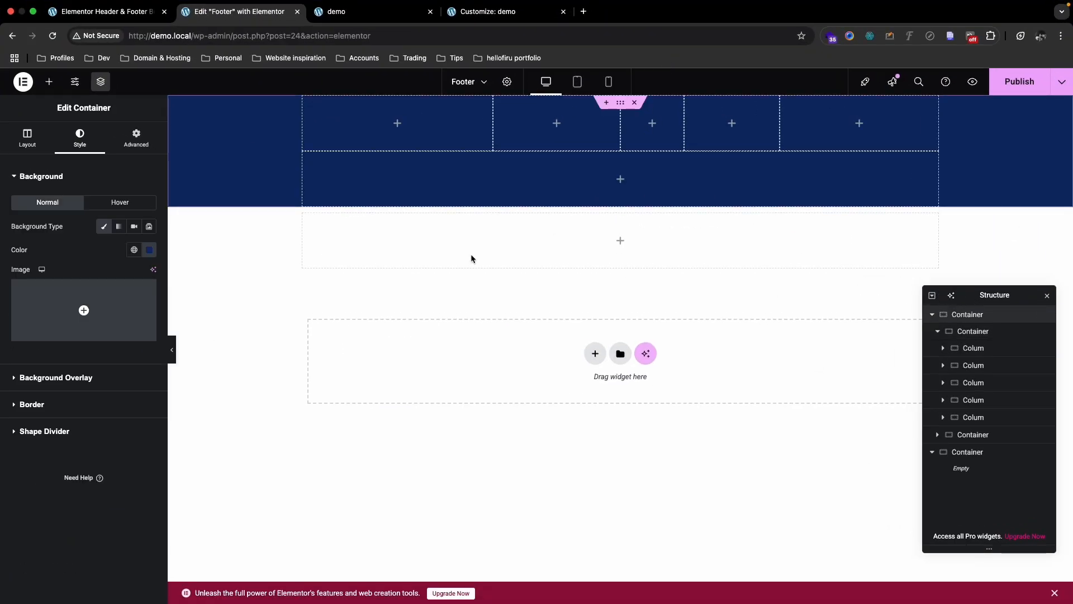
pyautogui.click(149, 133)
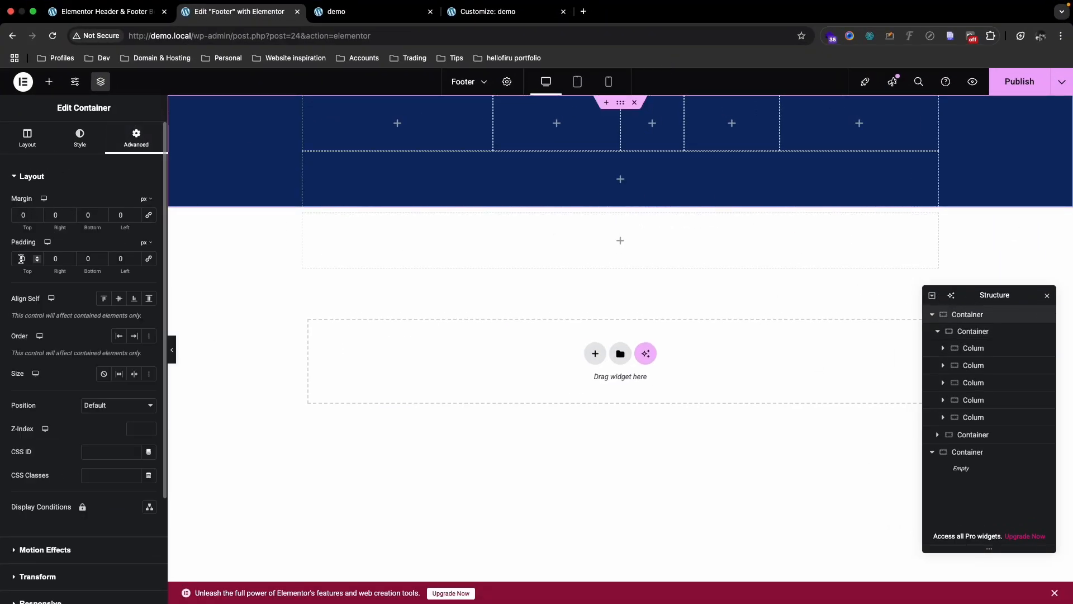
pyautogui.click(21, 258)
pyautogui.write('10')
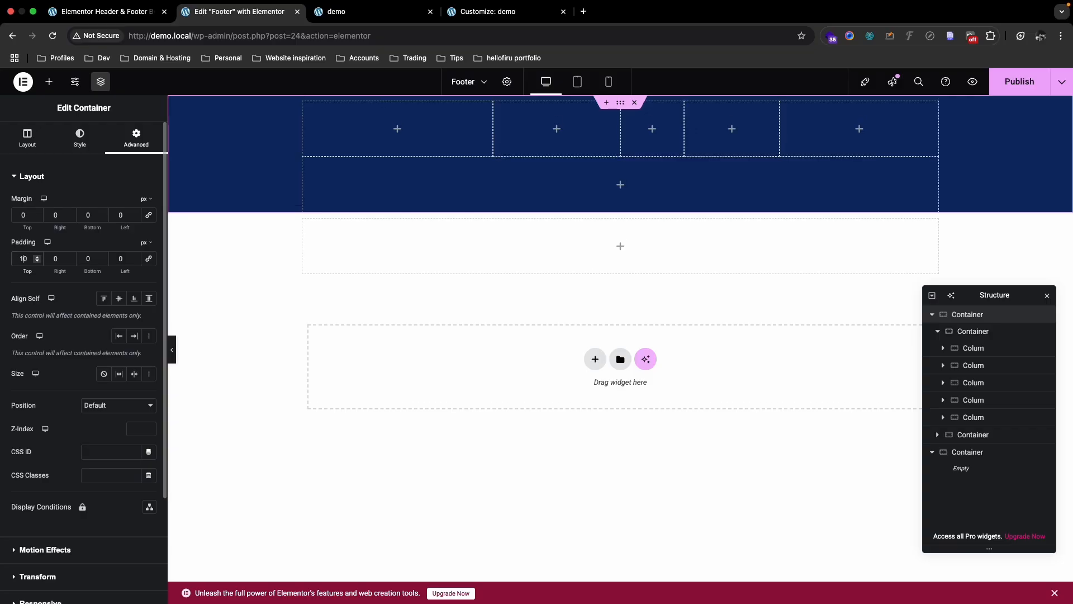
# Step: Switch to Figma and try to gauge the space above the Services heading with a drawn rectangle
pyautogui.hotkey('ctrl', 'Up')
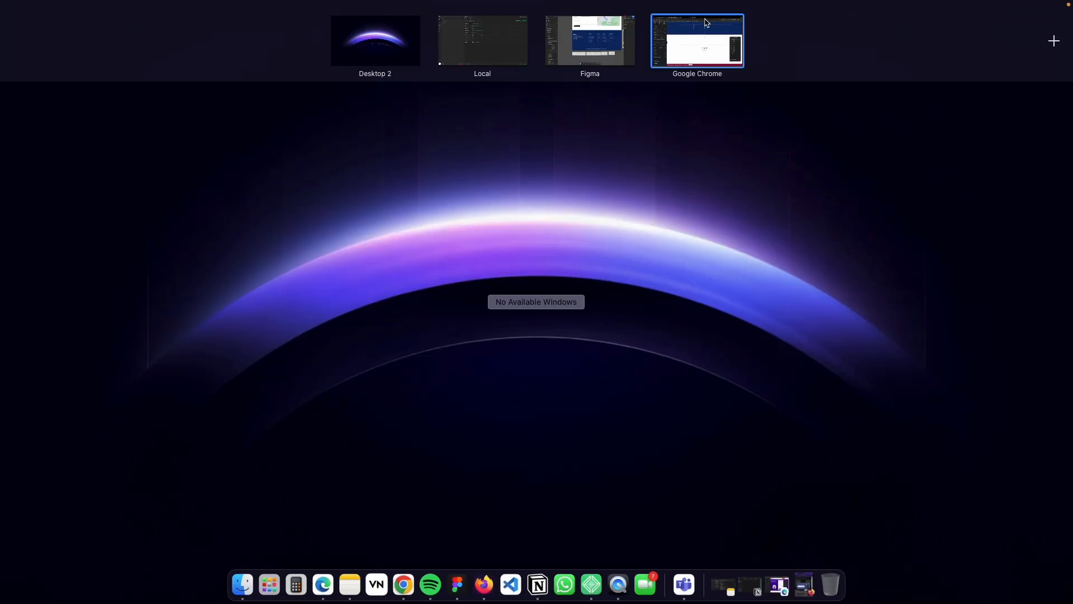
pyautogui.click(599, 40)
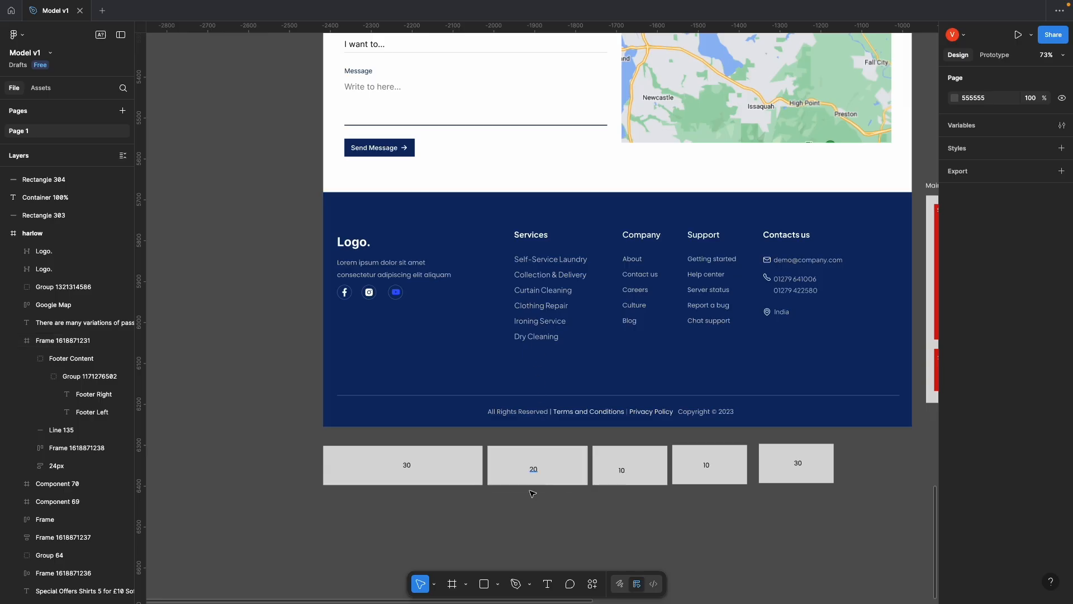
pyautogui.click(484, 583)
pyautogui.moveTo(516, 230)
pyautogui.mouseDown()
pyautogui.moveTo(592, 213)
pyautogui.moveTo(592, 201)
pyautogui.moveTo(547, 211)
pyautogui.mouseUp()
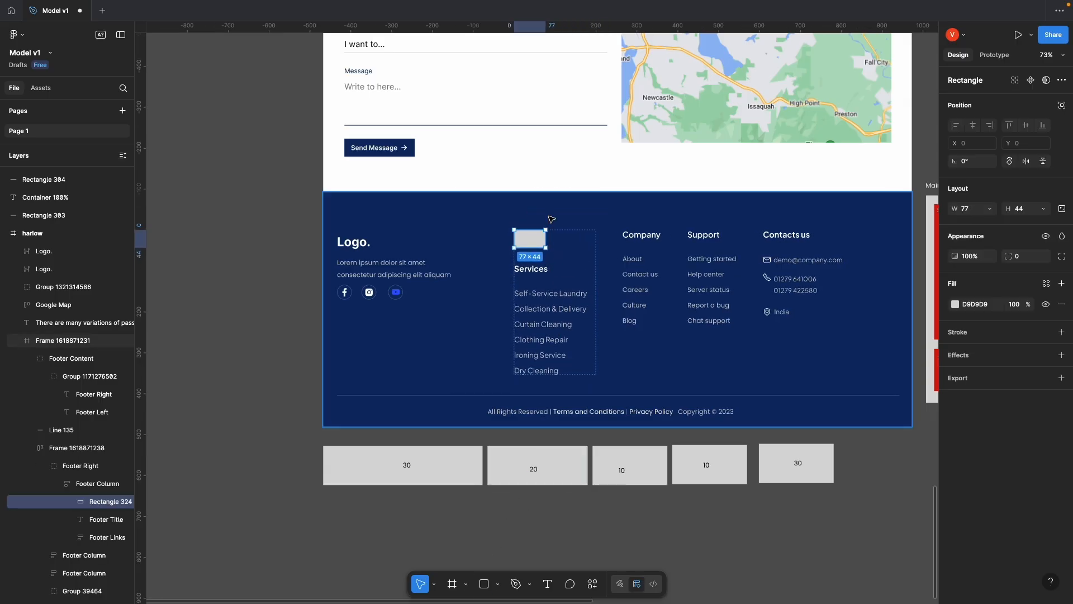
pyautogui.press('BackSpace')
# Step: Measure the gap above the Figma footer's logo with a temporary rectangle about 89 × 111, delete it, and return to Elementor
pyautogui.press('r')
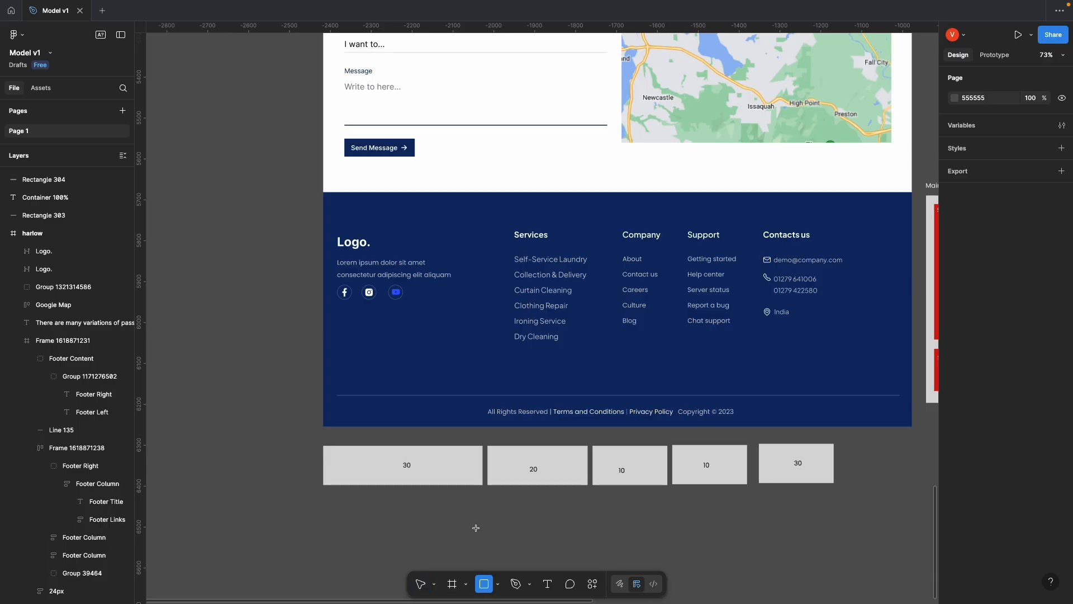
pyautogui.moveTo(321, 193); pyautogui.dragTo(287, 237)
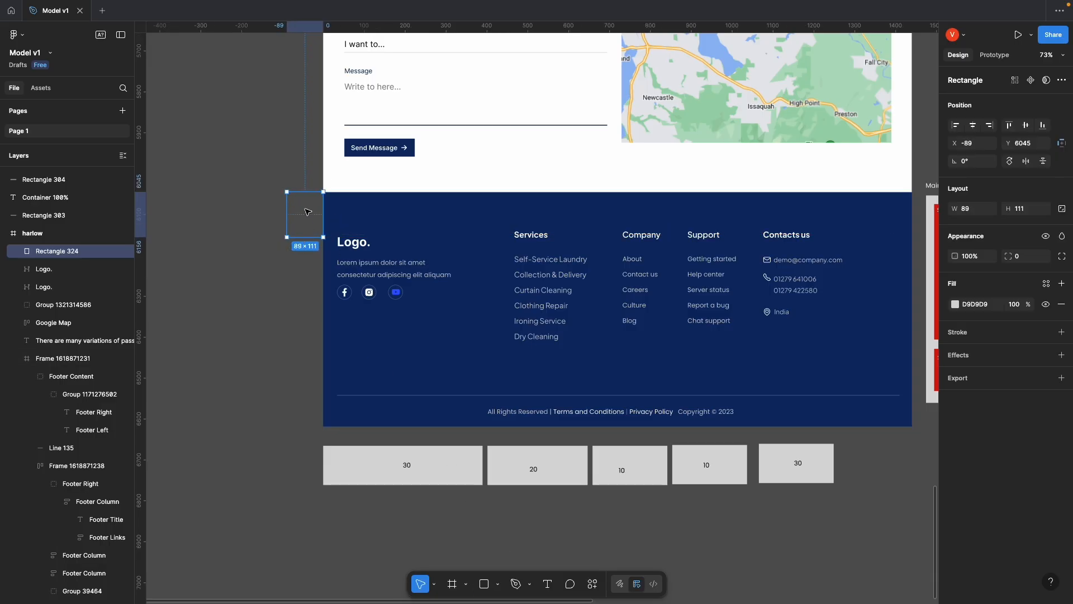
pyautogui.click(1023, 212)
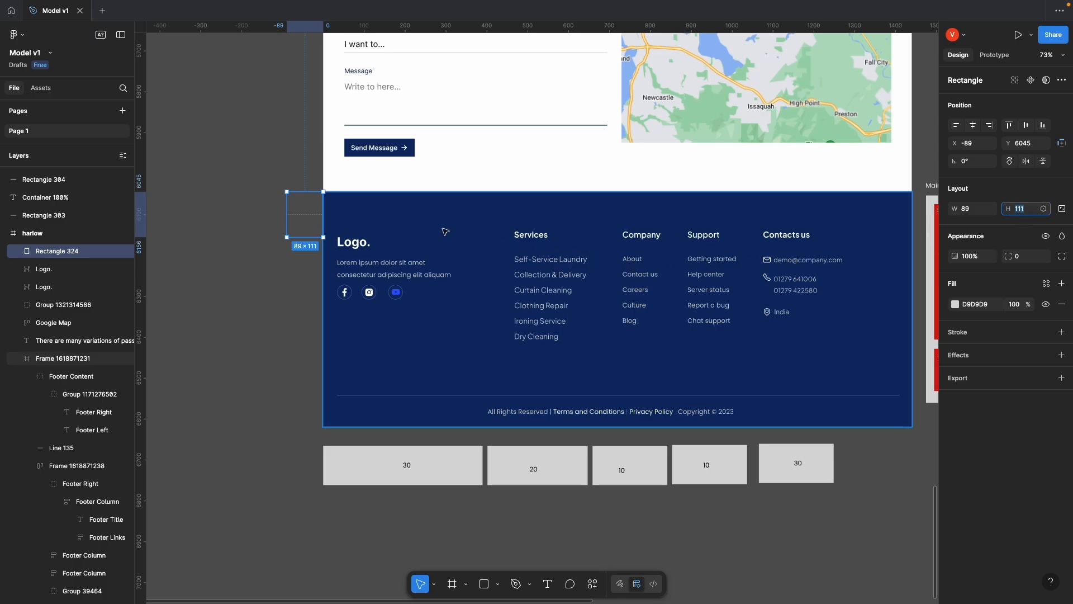
pyautogui.click(292, 222)
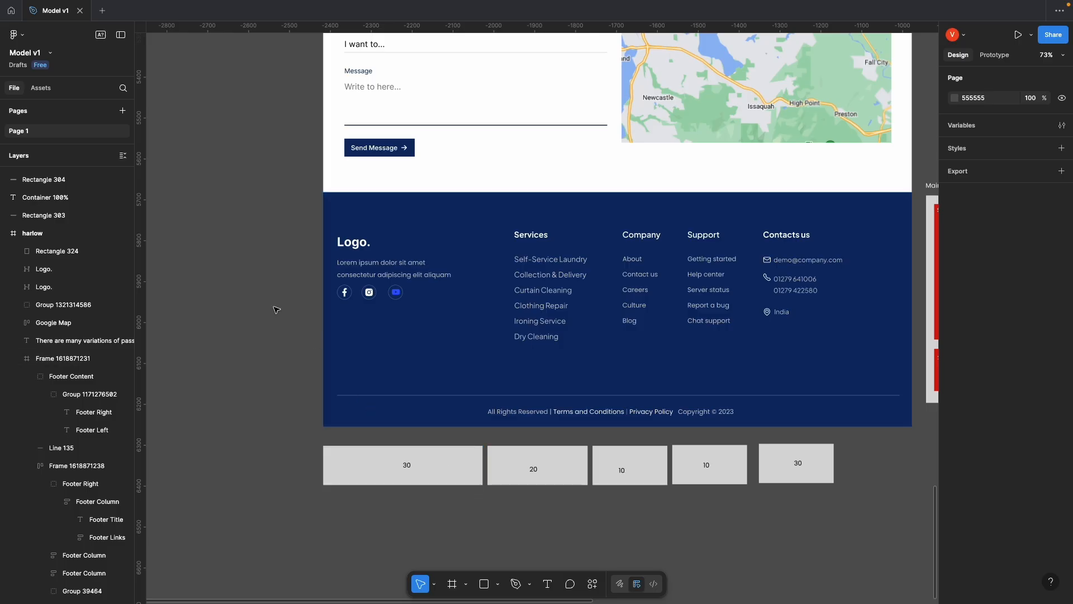
pyautogui.click(314, 229)
pyautogui.press('Delete')
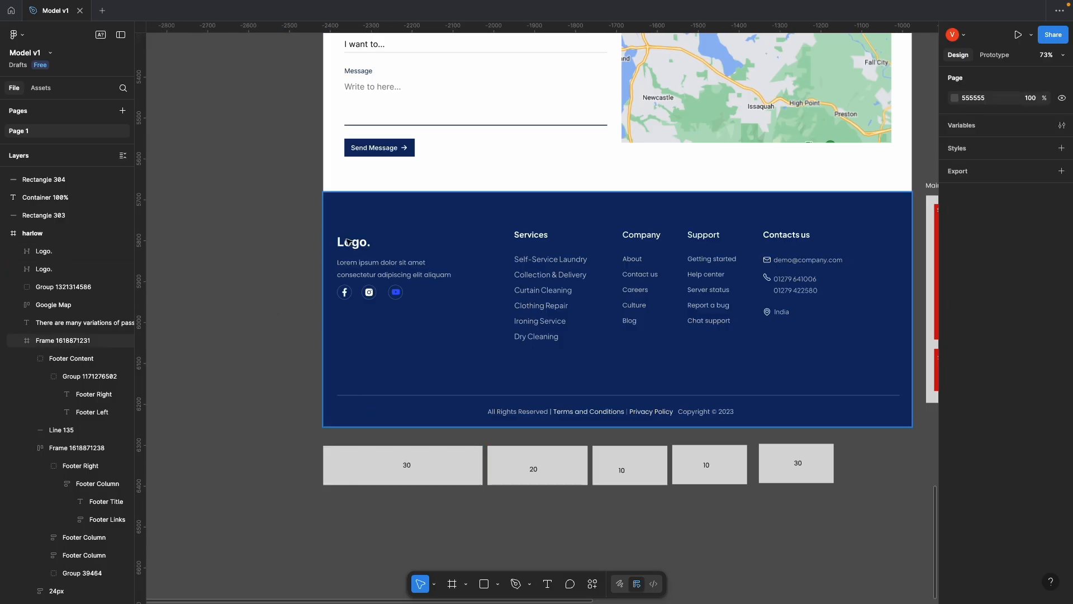
pyautogui.hotkey('ctrl', 'Up')
pyautogui.click(683, 60)
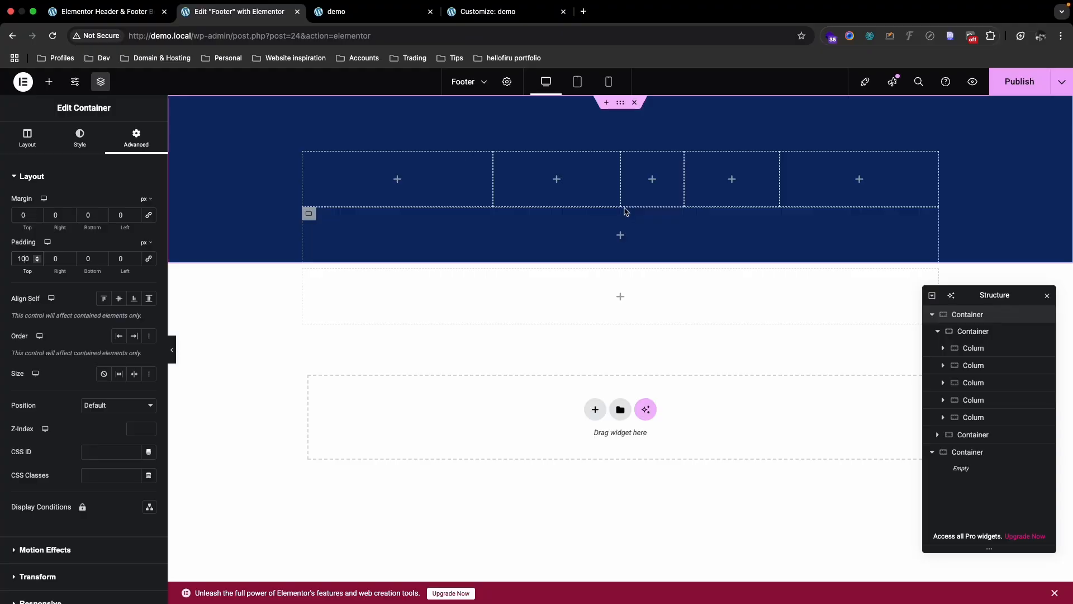
# Step: Switch to Figma and export the footer logo as a 1x PNG to the Downloads folder
pyautogui.hotkey('ctrl', 'Up')
pyautogui.click(594, 45)
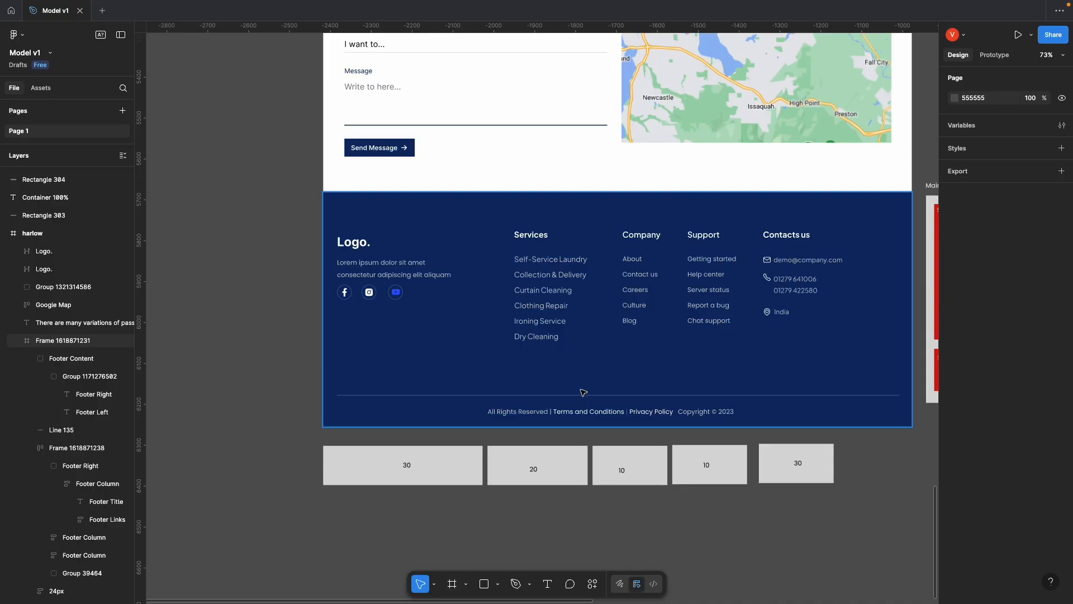
pyautogui.click(353, 249)
pyautogui.click(1062, 379)
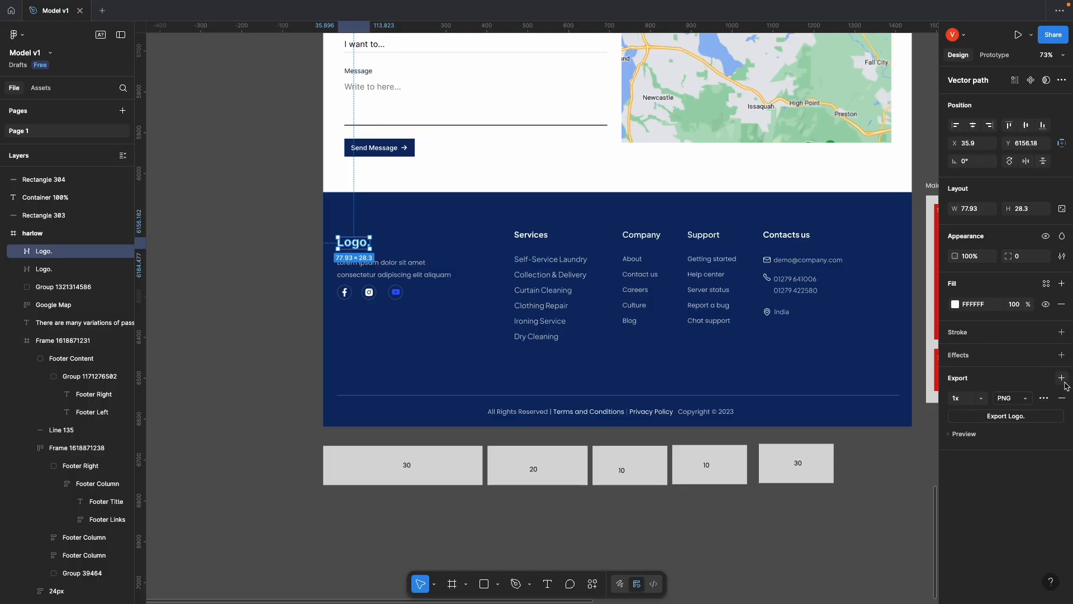
pyautogui.click(990, 418)
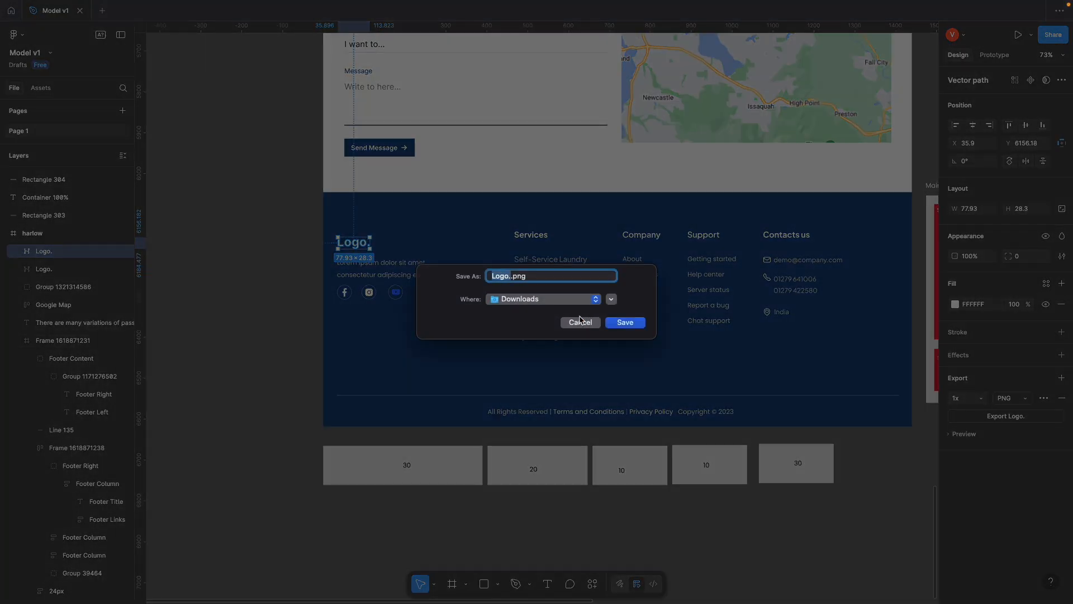
pyautogui.write('l')
pyautogui.click(611, 325)
pyautogui.click(246, 300)
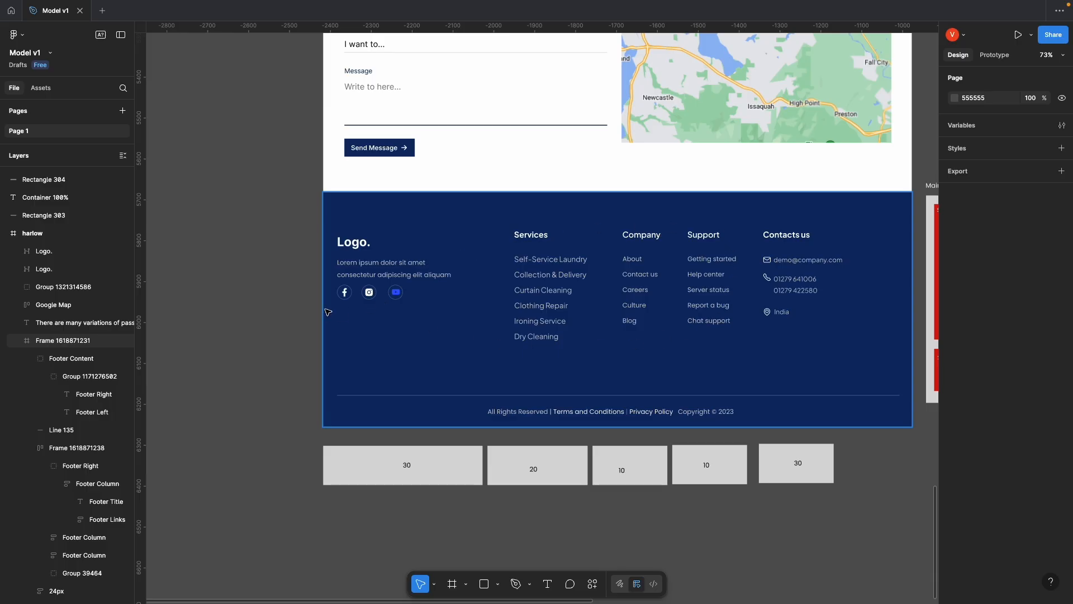
# Step: Examine the social icons, link columns and contact details in the Figma footer design
pyautogui.scroll(4, 335, 296)
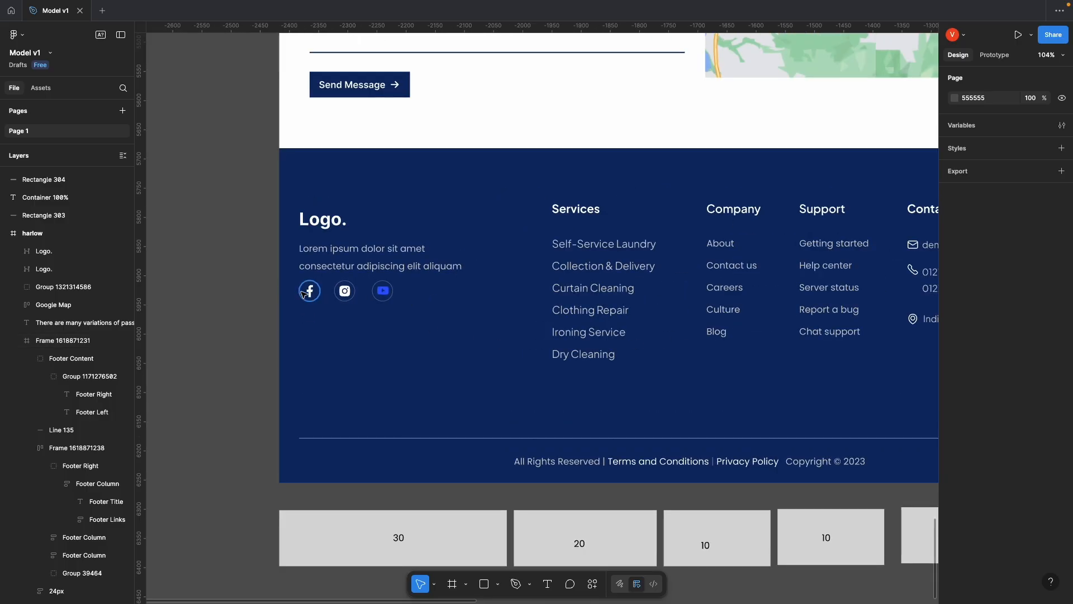
pyautogui.keyDown('super'); pyautogui.click(312, 294); pyautogui.keyUp('super')
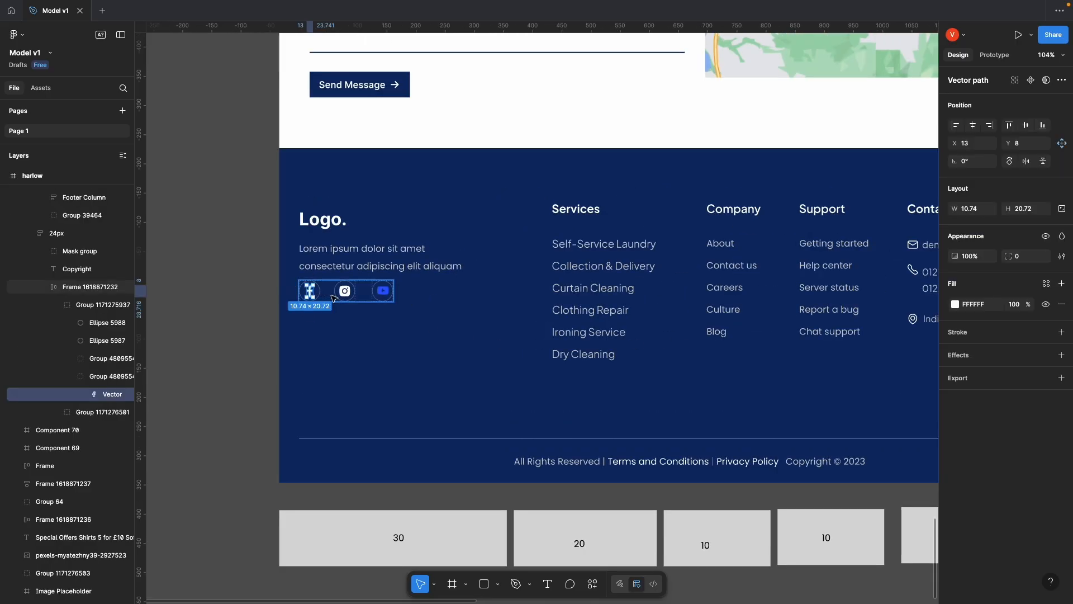
pyautogui.click(263, 292)
pyautogui.hscroll(3, 344, 293)
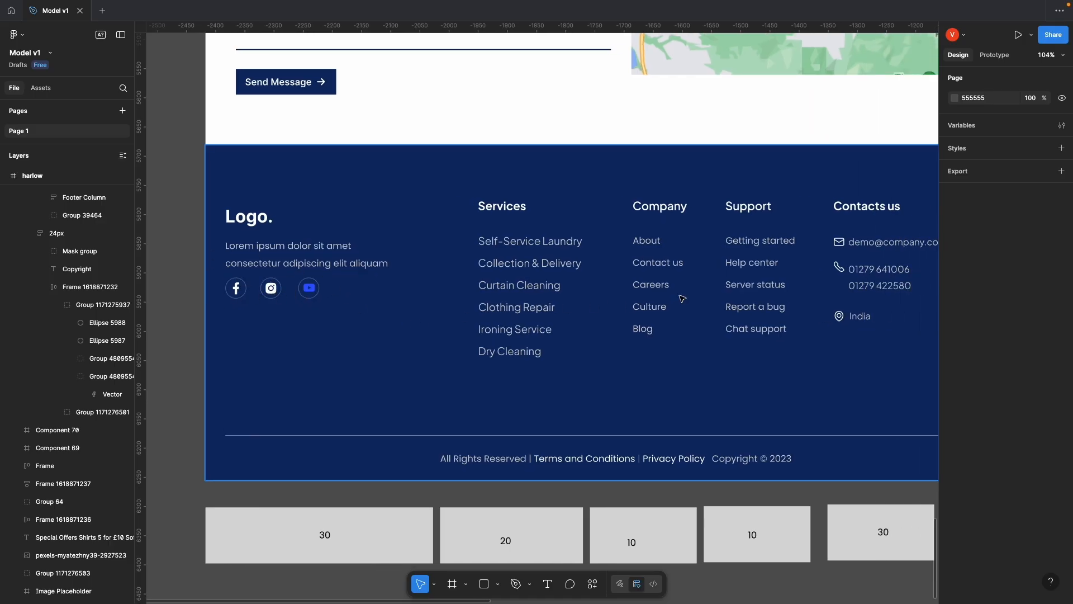
pyautogui.hscroll(3, 567, 369)
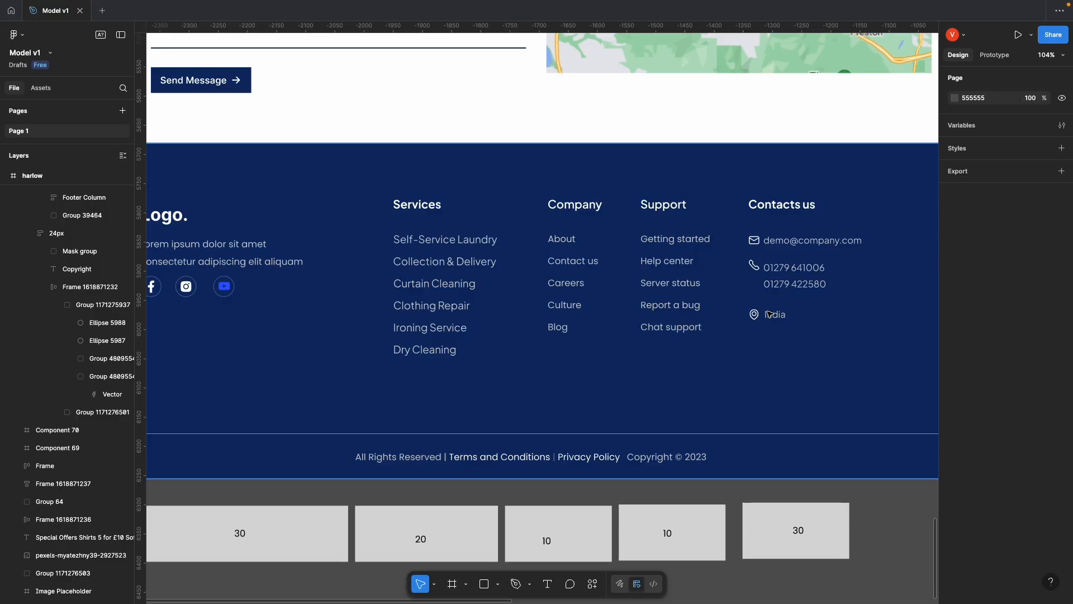
pyautogui.click(671, 387)
pyautogui.click(311, 492)
pyautogui.moveTo(354, 384); pyautogui.dragTo(577, 419)
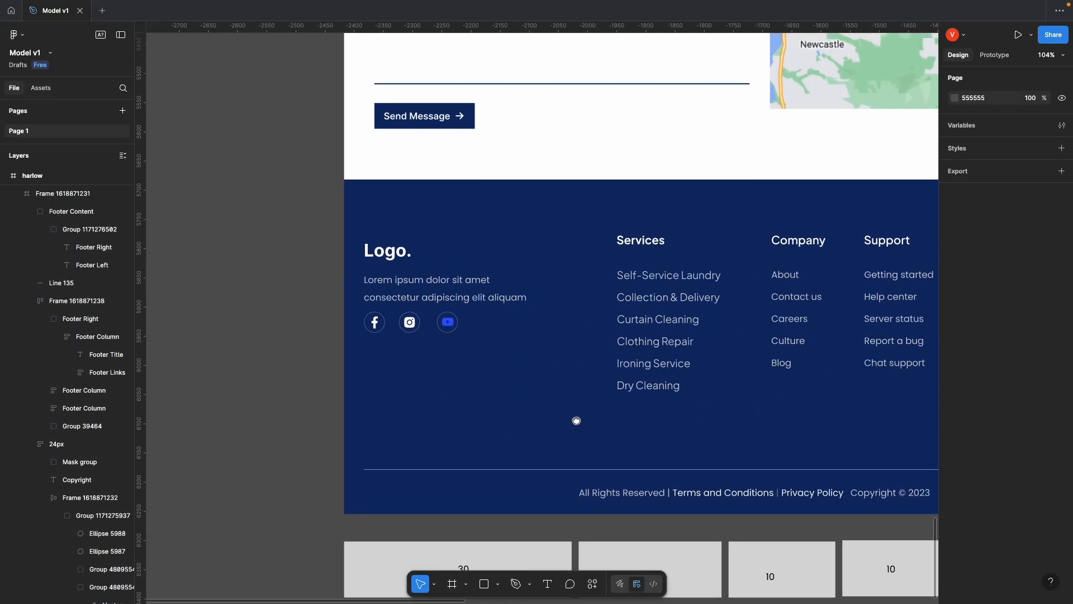
# Step: Check the first column's logo, description text and social icons in Figma, and bring up the overview of open apps
pyautogui.click(383, 249)
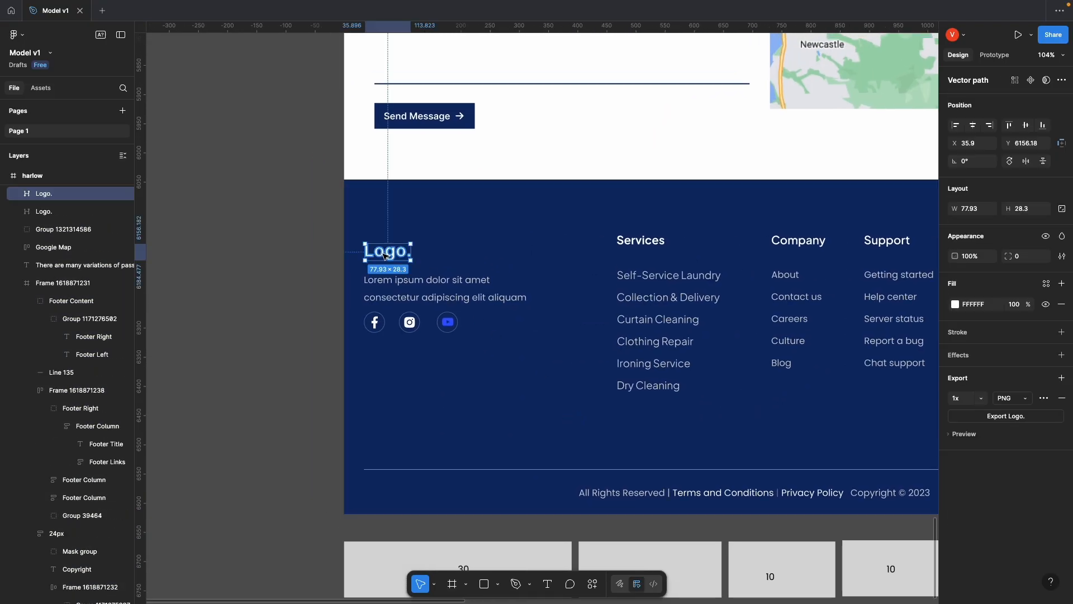
pyautogui.click(433, 283)
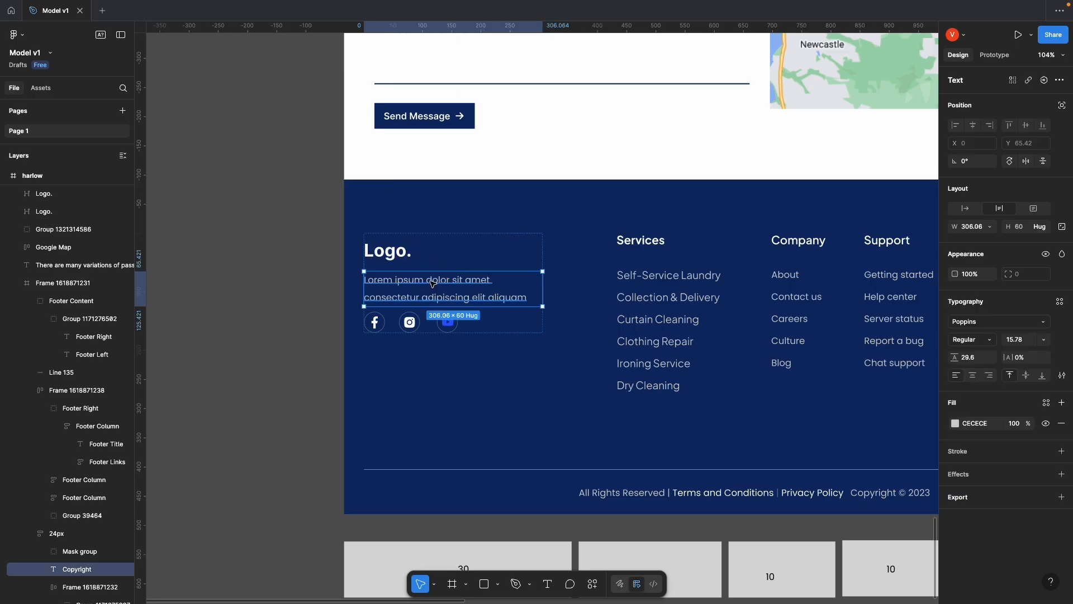
pyautogui.click(441, 326)
pyautogui.hotkey('ctrl', 'Up')
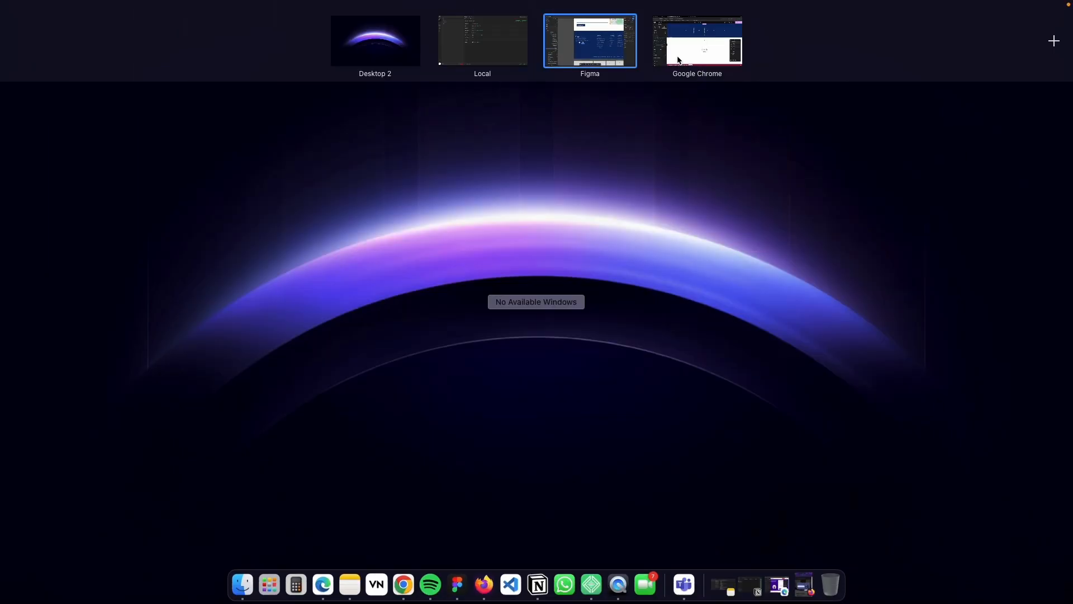
# Step: Switch to Elementor in Chrome and add an Image widget to the footer's first column
pyautogui.click(697, 41)
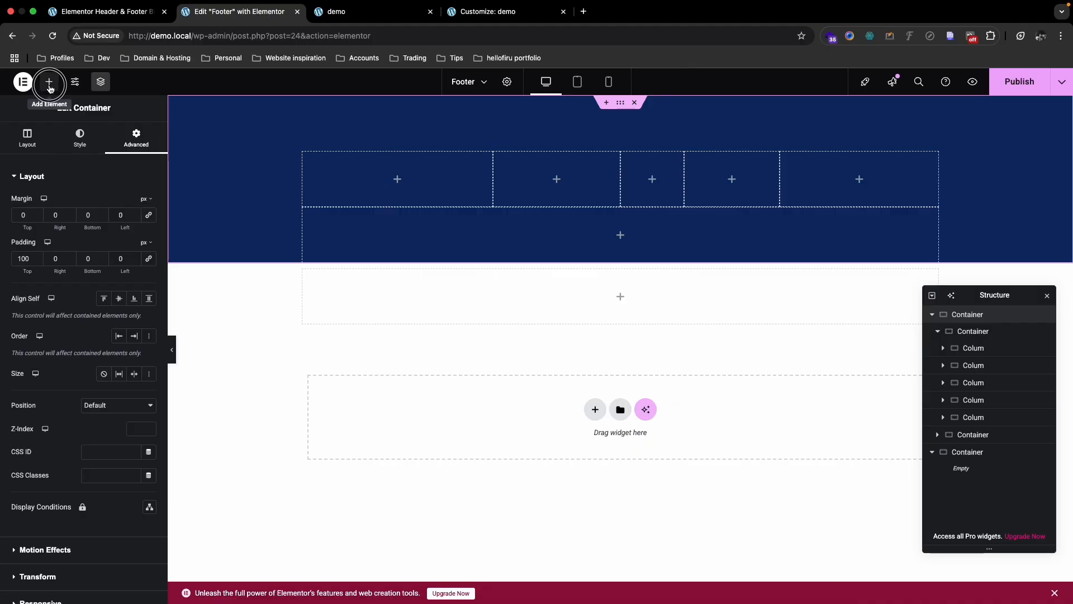
pyautogui.click(49, 84)
pyautogui.moveTo(119, 312); pyautogui.dragTo(338, 190)
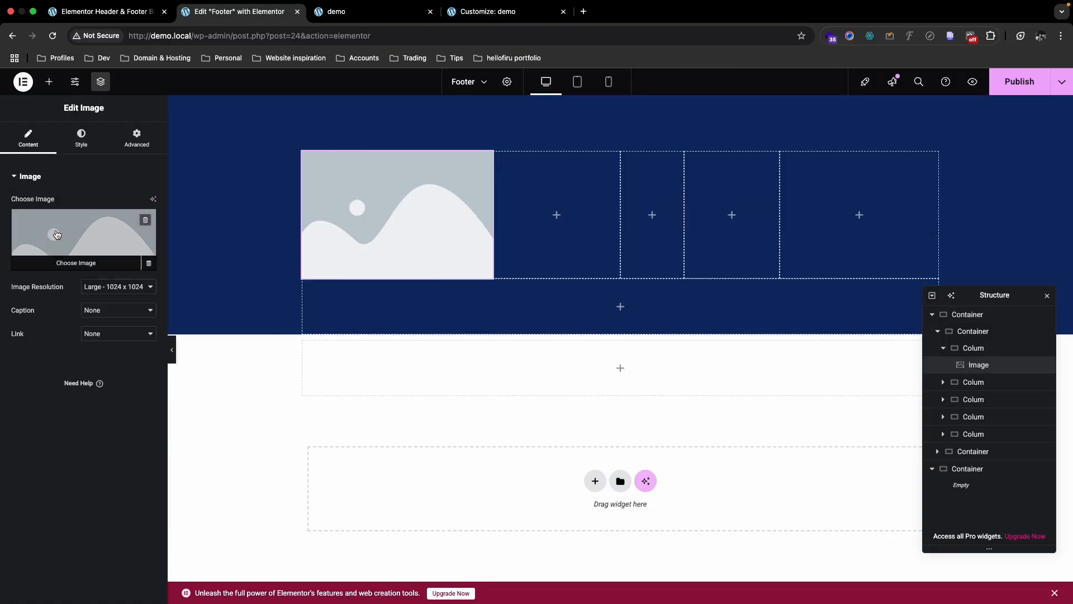
# Step: Upload "logo footer.png" from the Downloads folder as the widget's image and align it left
pyautogui.click(55, 234)
pyautogui.click(158, 122)
pyautogui.click(592, 314)
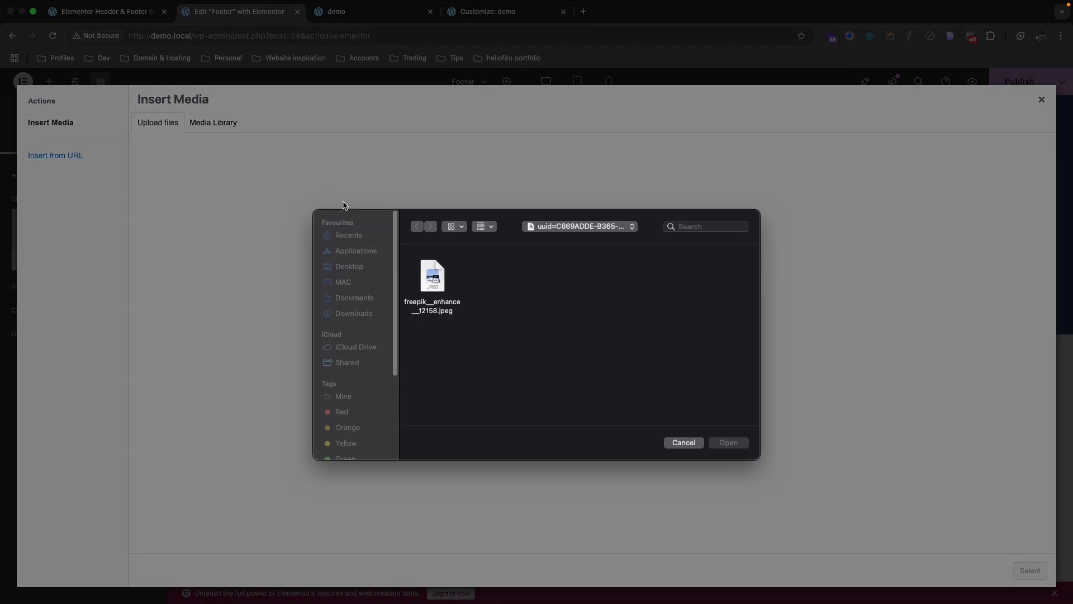
pyautogui.click(369, 313)
pyautogui.click(441, 280)
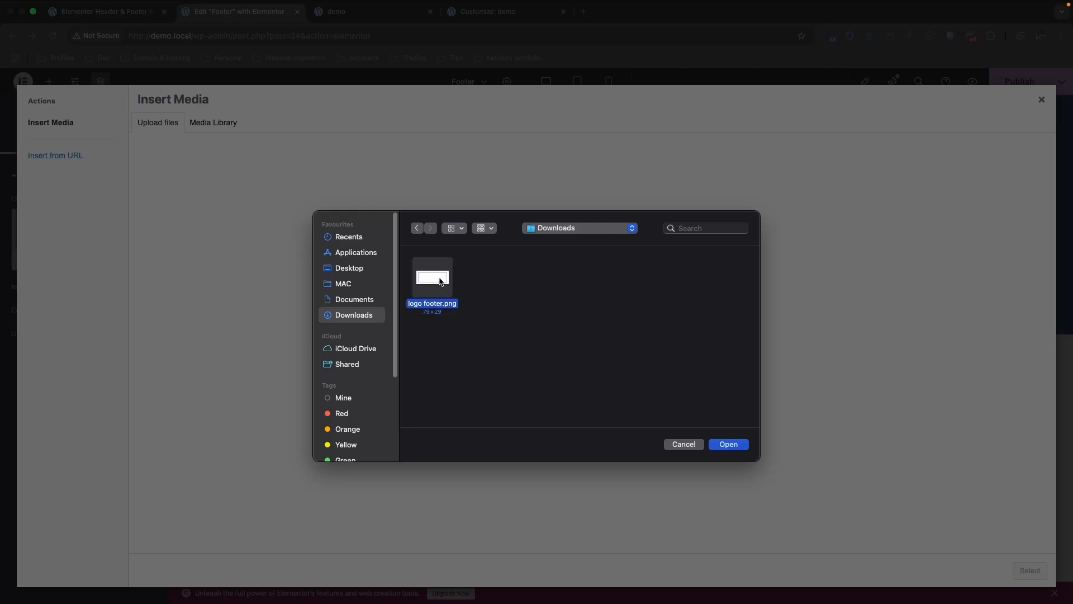
pyautogui.click(723, 444)
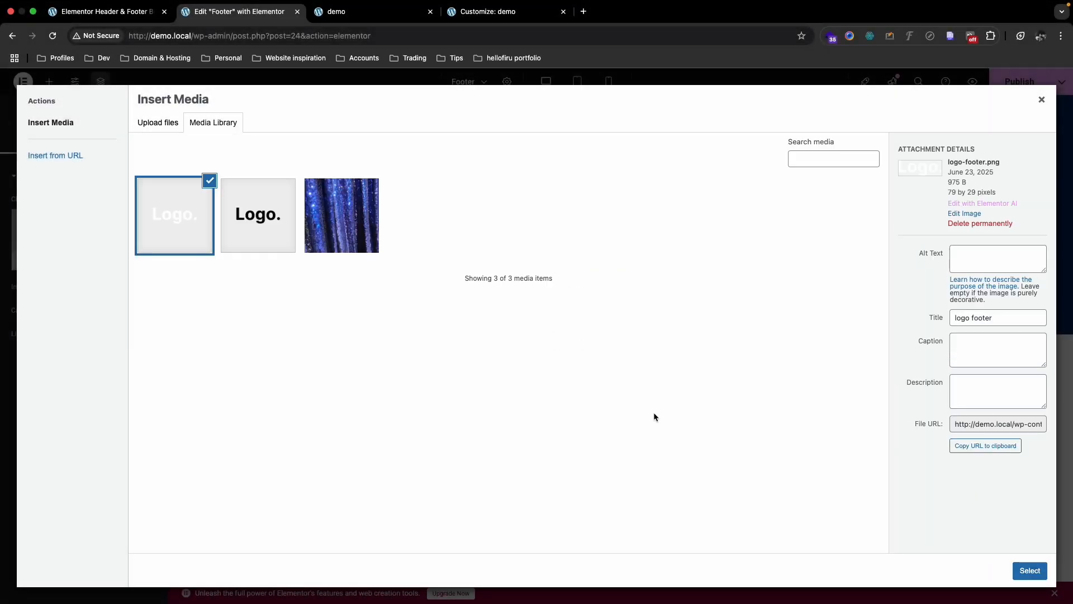
pyautogui.click(1029, 571)
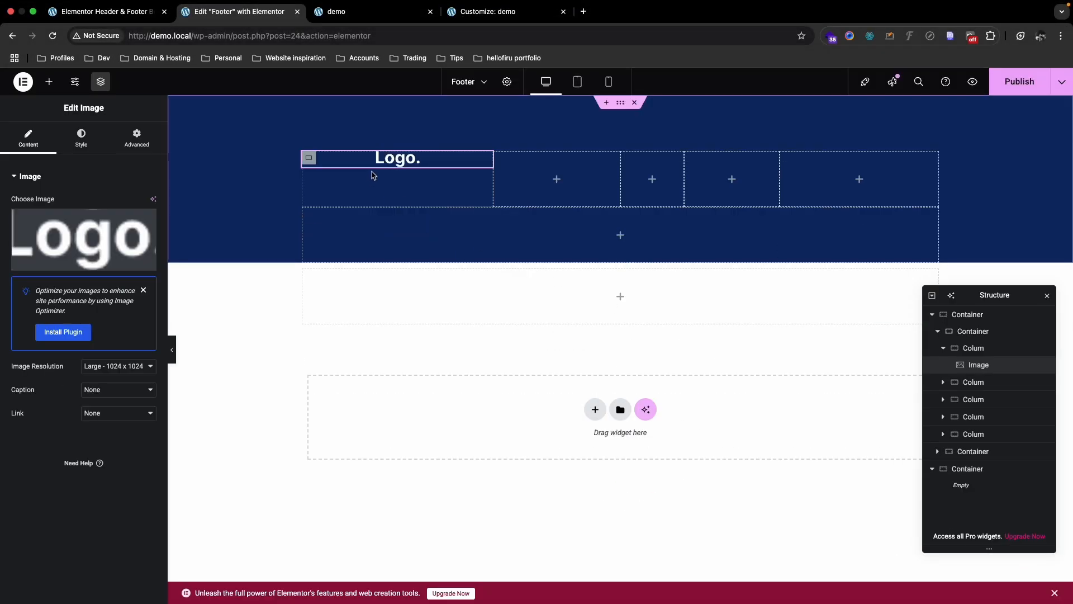
pyautogui.click(84, 140)
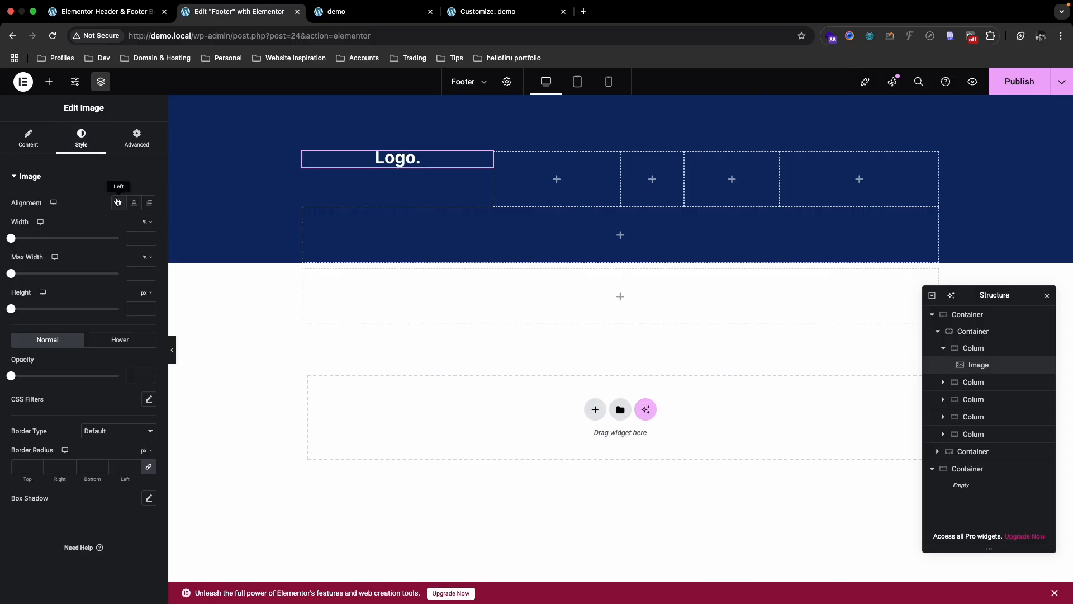
pyautogui.click(117, 202)
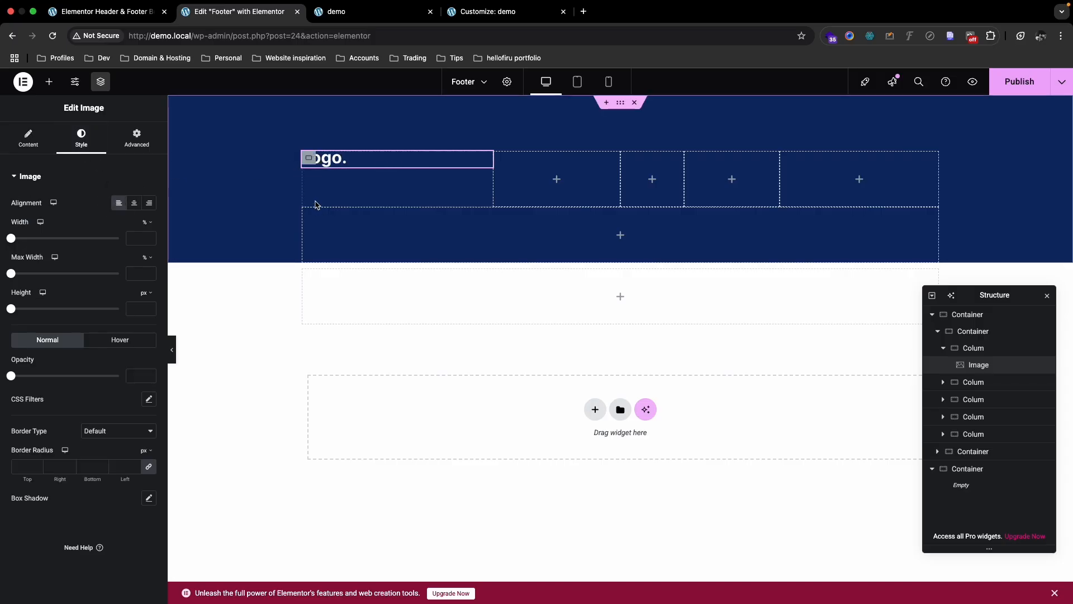
# Step: Check the description text below the logo in the Figma footer and return to Elementor's widget list
pyautogui.click(52, 85)
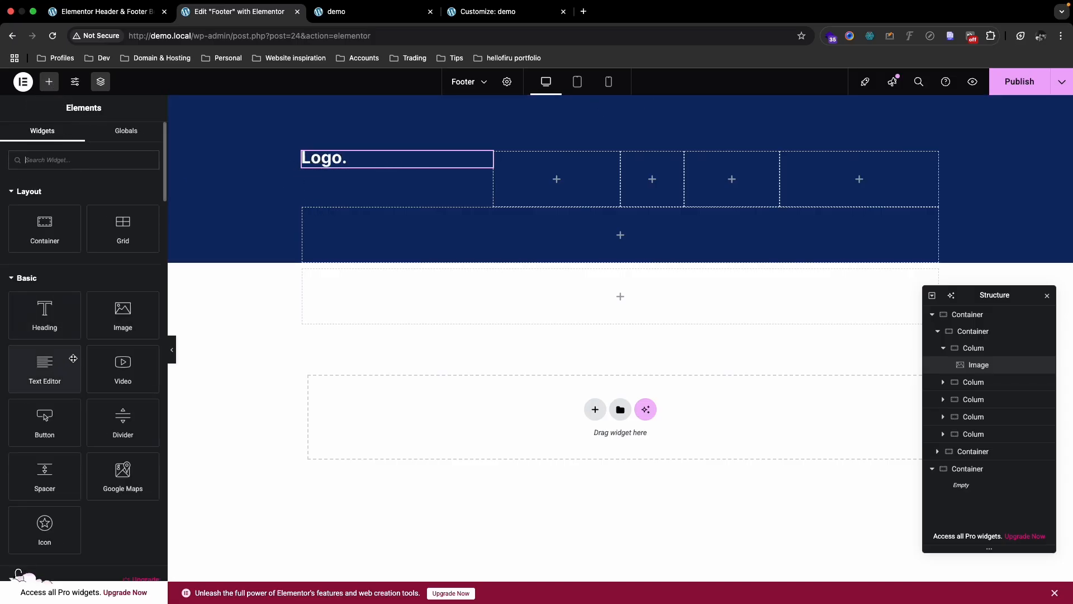
pyautogui.hotkey('ctrl', 'Up')
pyautogui.click(615, 42)
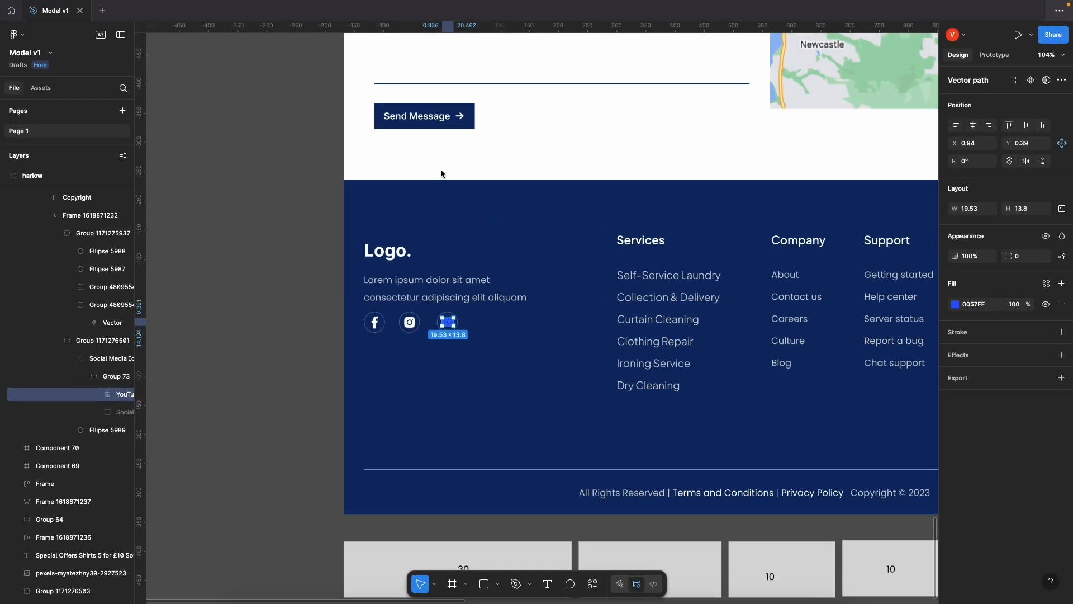
pyautogui.doubleClick(430, 296)
pyautogui.hotkey('ctrl', 'Up')
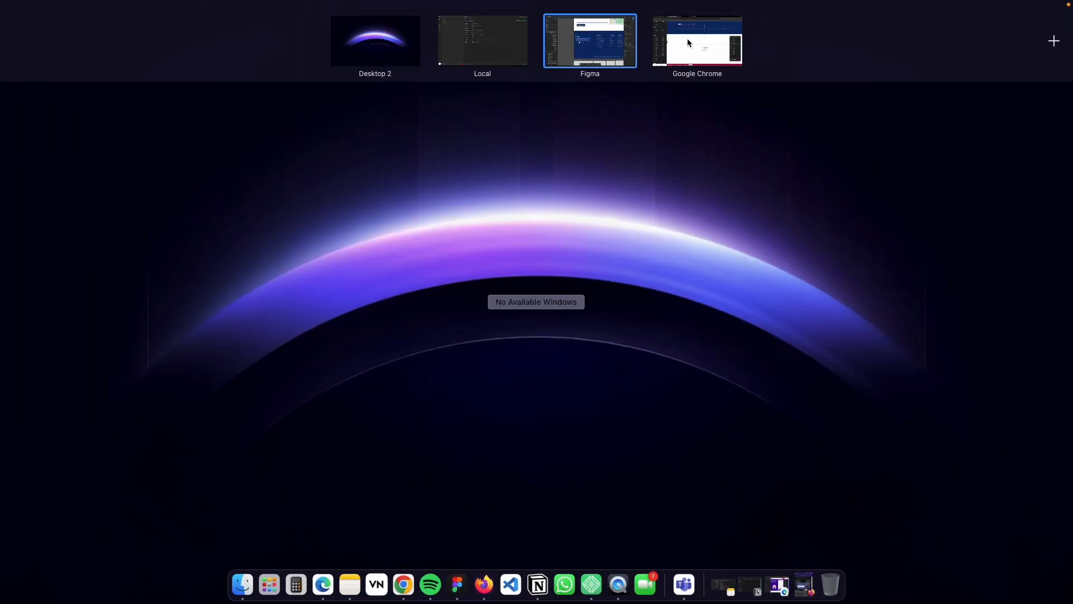
pyautogui.click(696, 42)
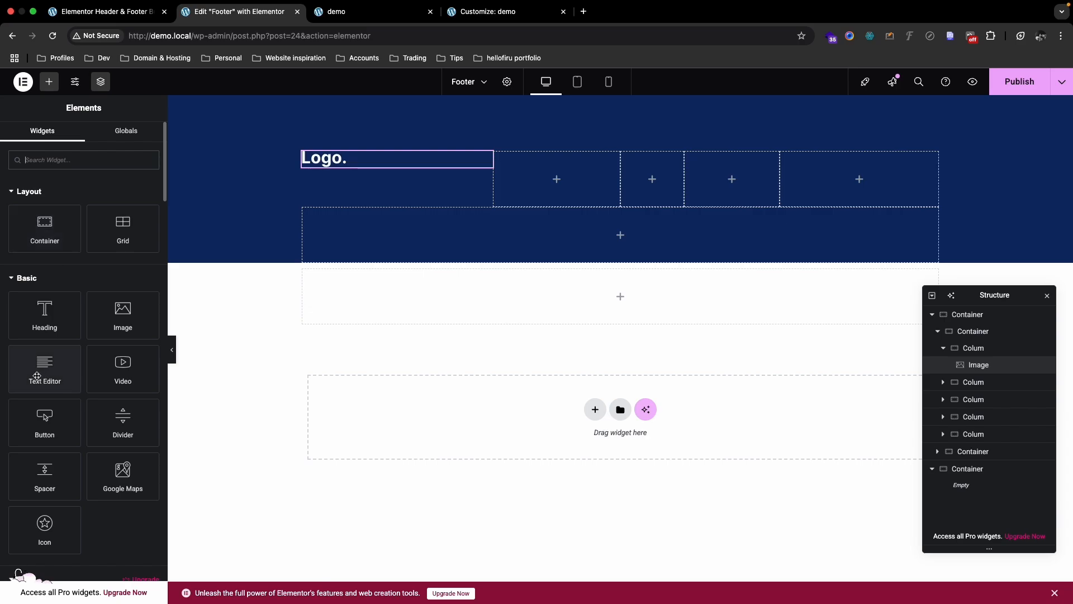
# Step: Add a Text Editor widget to the footer's row of columns, deleting the first misplaced one
pyautogui.moveTo(36, 371); pyautogui.dragTo(336, 162)
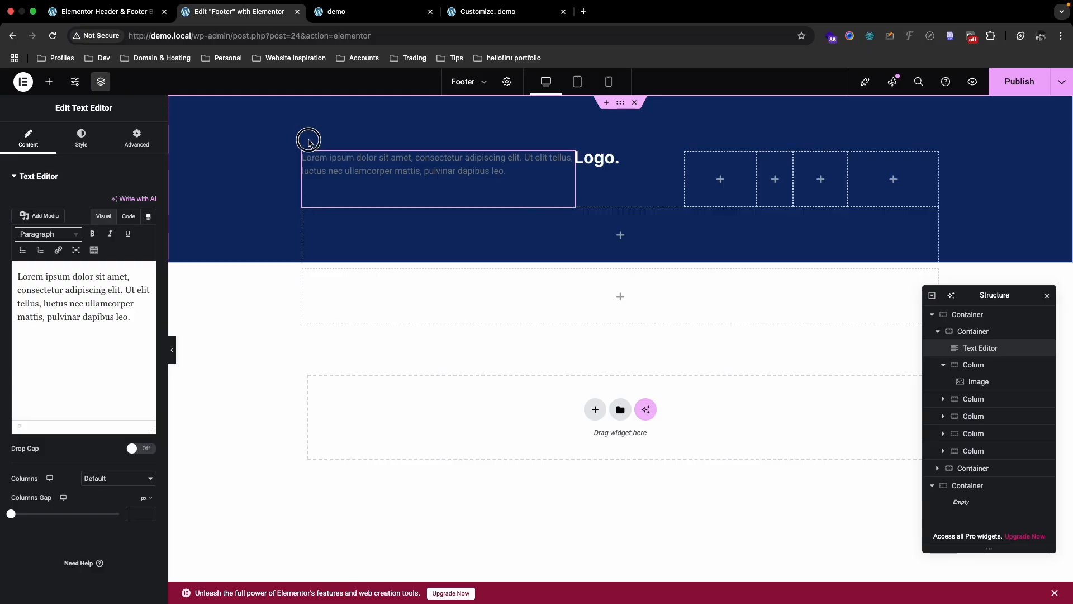
pyautogui.press('Delete')
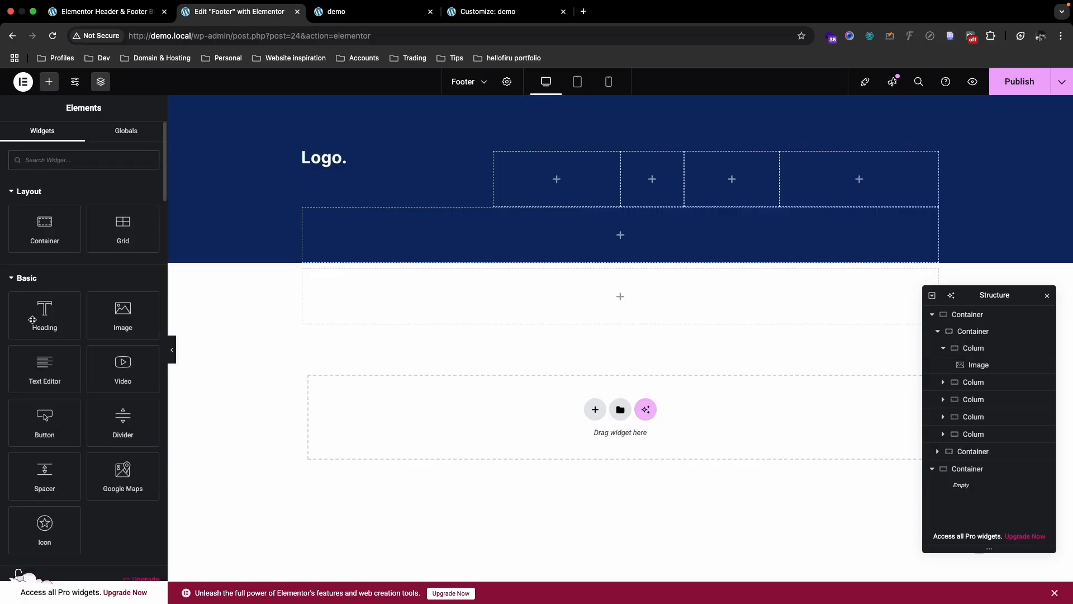
pyautogui.moveTo(44, 366); pyautogui.dragTo(324, 163)
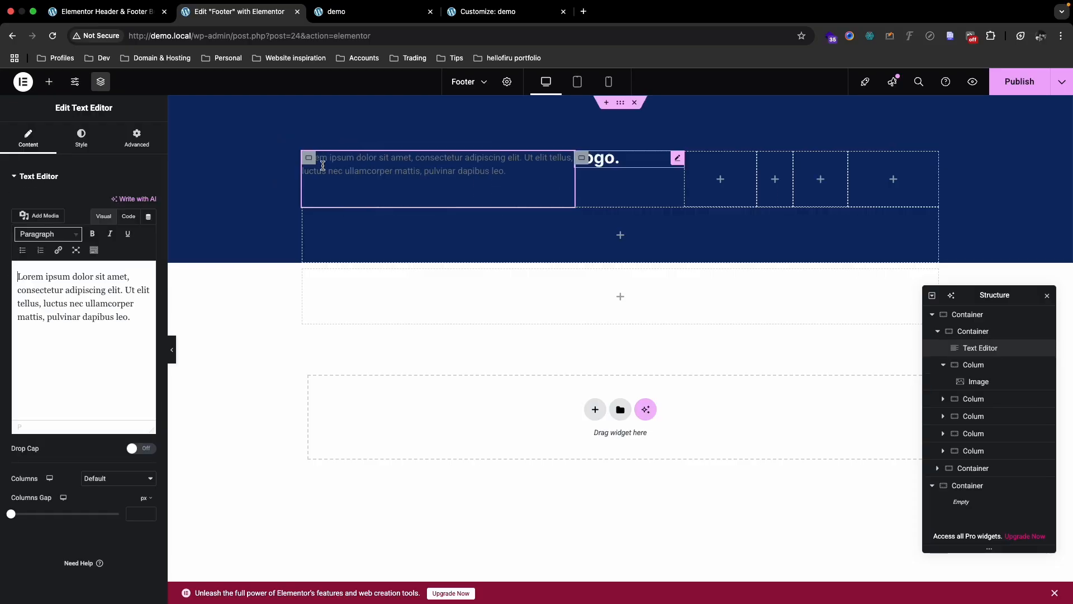
# Step: Move the Text Editor widget into the first column, directly below the logo image
pyautogui.click(596, 165)
pyautogui.click(987, 346)
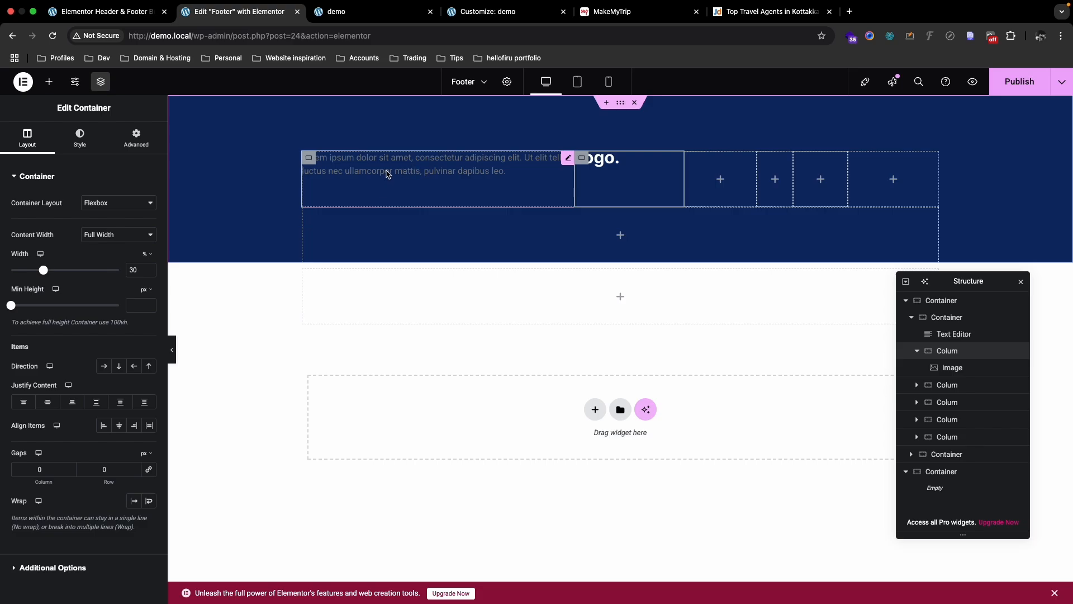
pyautogui.click(938, 335)
pyautogui.click(946, 349)
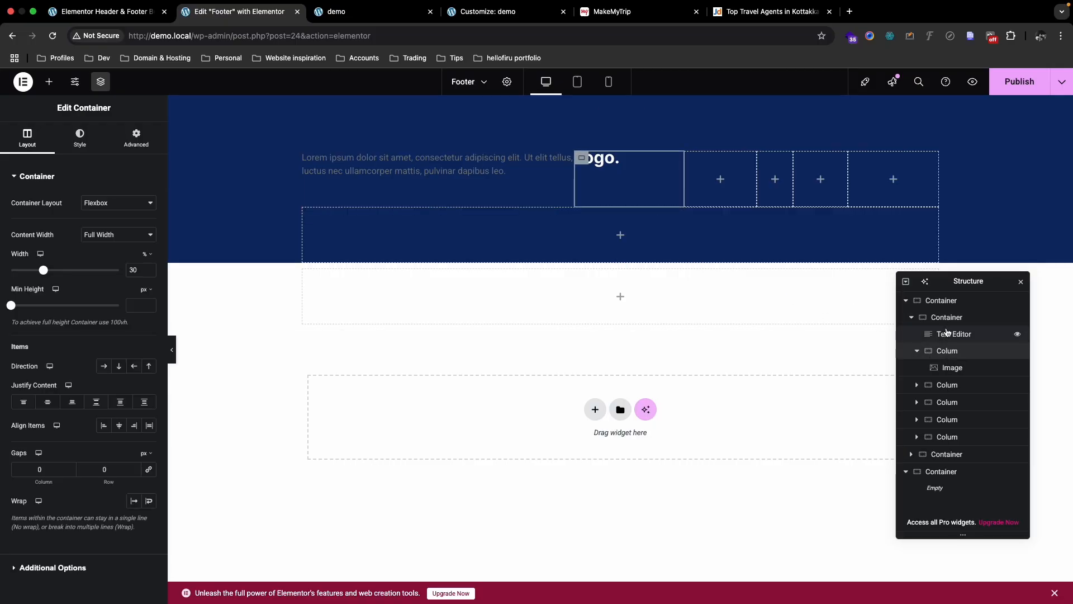
pyautogui.click(946, 333)
pyautogui.click(941, 321)
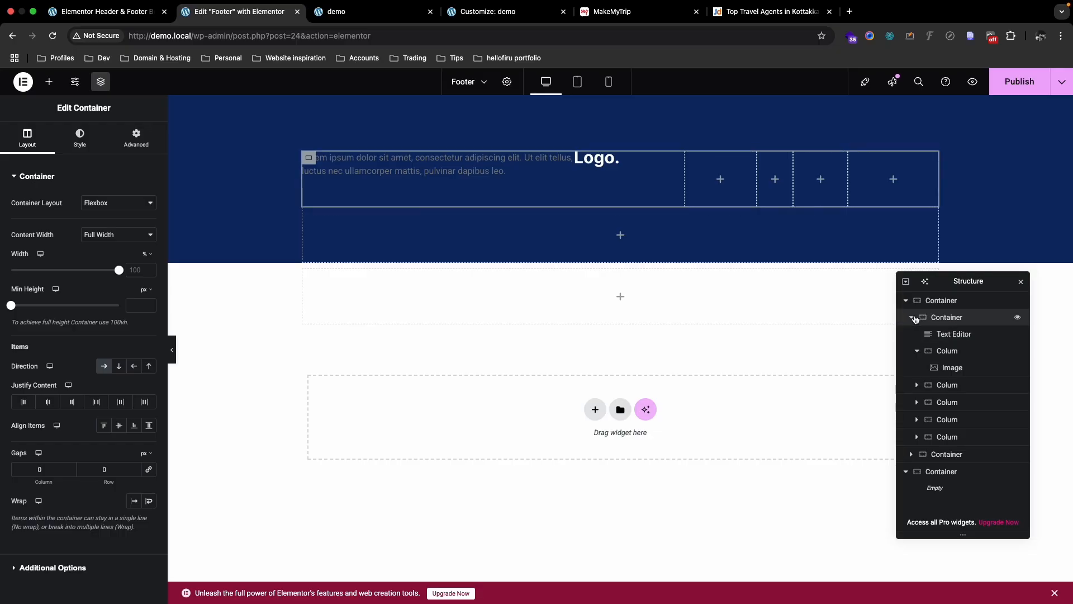
pyautogui.click(949, 331)
pyautogui.moveTo(949, 331)
pyautogui.mouseDown()
pyautogui.moveTo(953, 371)
pyautogui.moveTo(952, 350)
pyautogui.mouseUp()
pyautogui.click(952, 364)
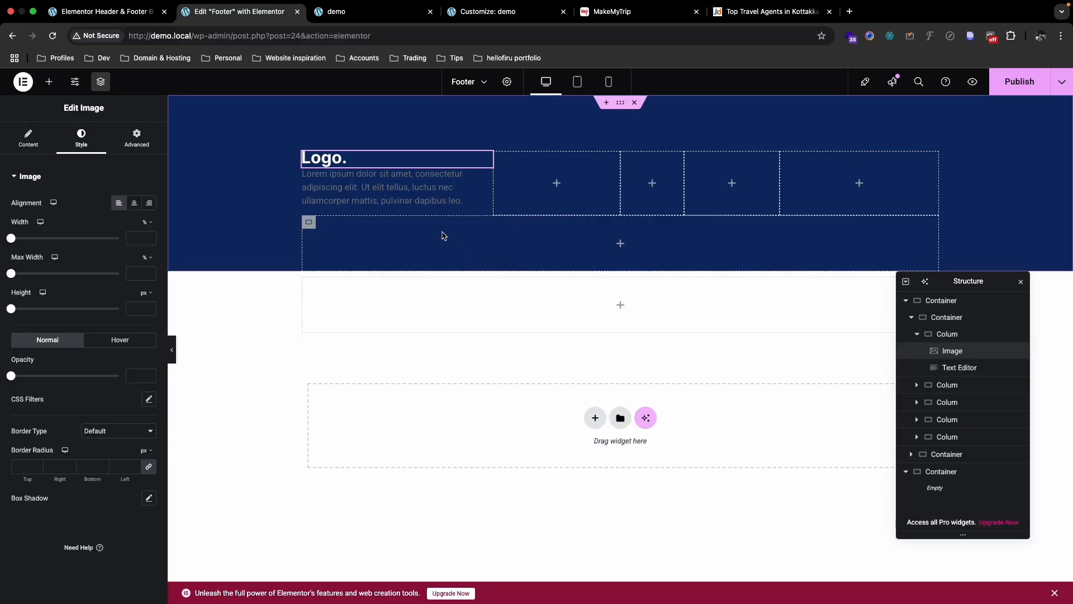
# Step: Select the Text Editor widget, switch to Figma and copy the description text below the footer logo
pyautogui.click(353, 188)
pyautogui.hotkey('ctrl', 'Up')
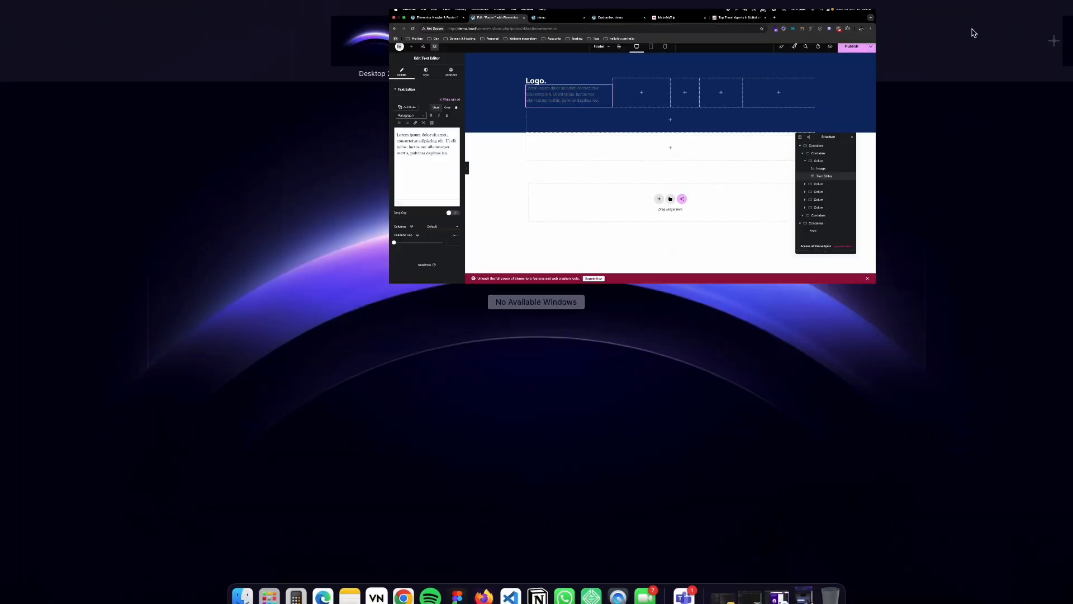
pyautogui.click(584, 58)
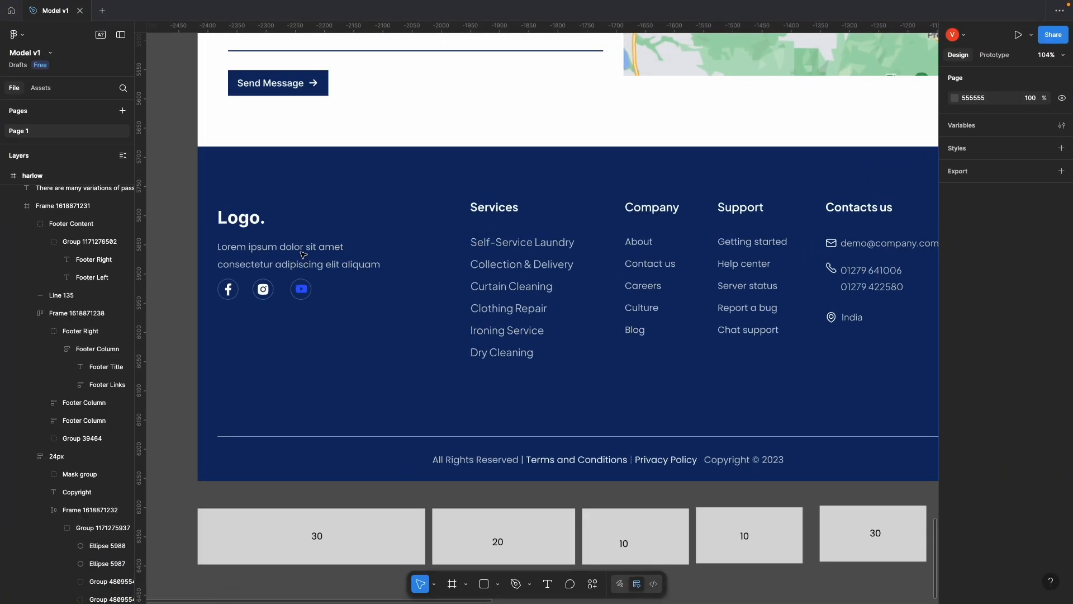
pyautogui.click(302, 254)
pyautogui.doubleClick(300, 252)
pyautogui.press('super+c')
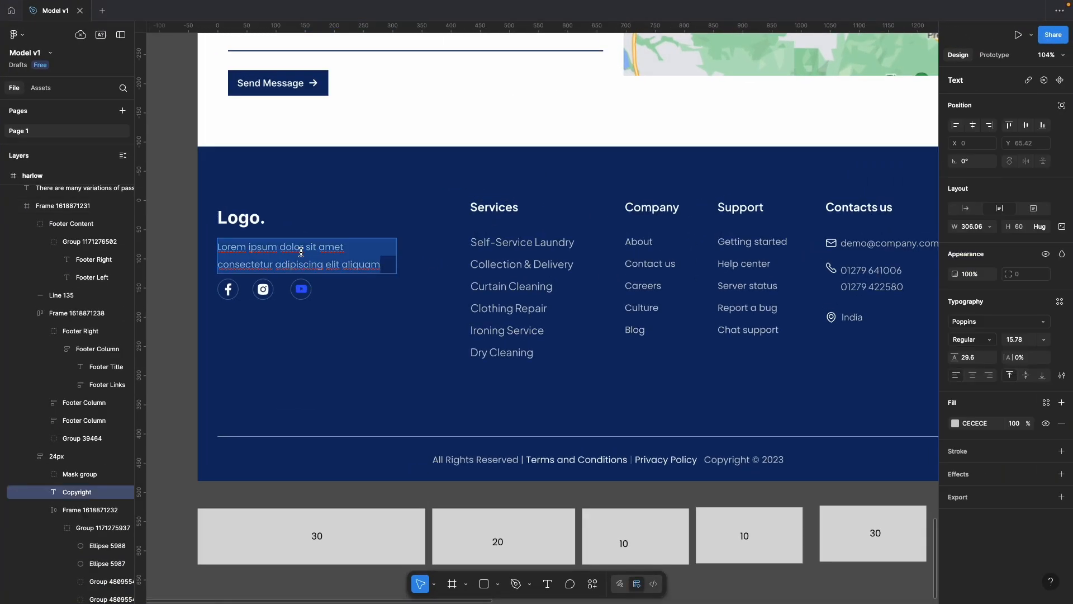
# Step: Return to Elementor and replace the Text Editor's placeholder with the copied text "Lorem ipsum dolor sit amet consectetur adipiscing elit aliquam"
pyautogui.hotkey('ctrl', 'Up')
pyautogui.click(697, 43)
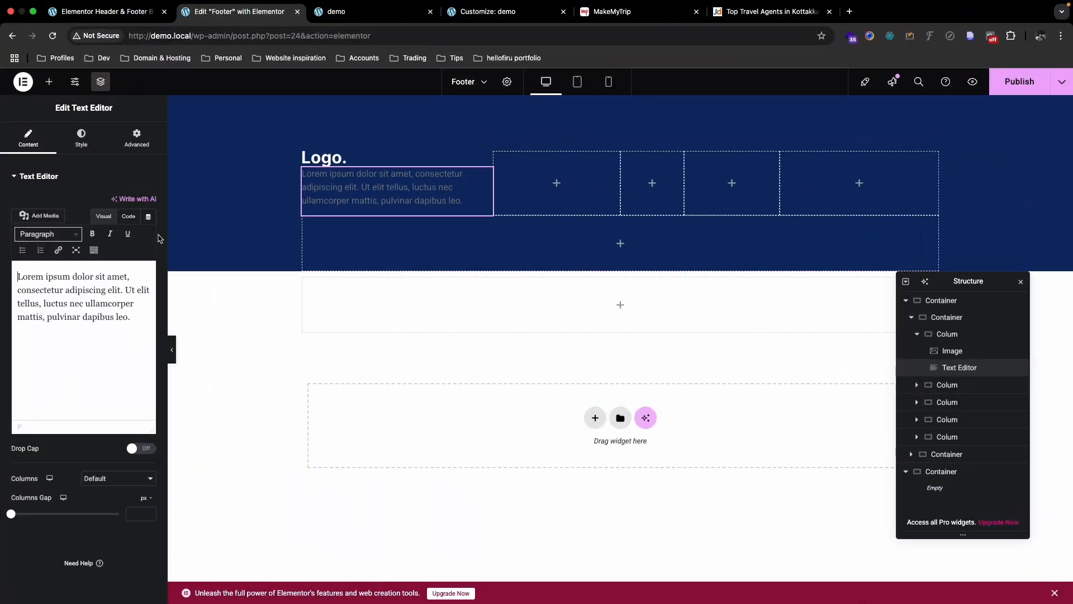
pyautogui.tripleClick(110, 317)
pyautogui.press('super+v')
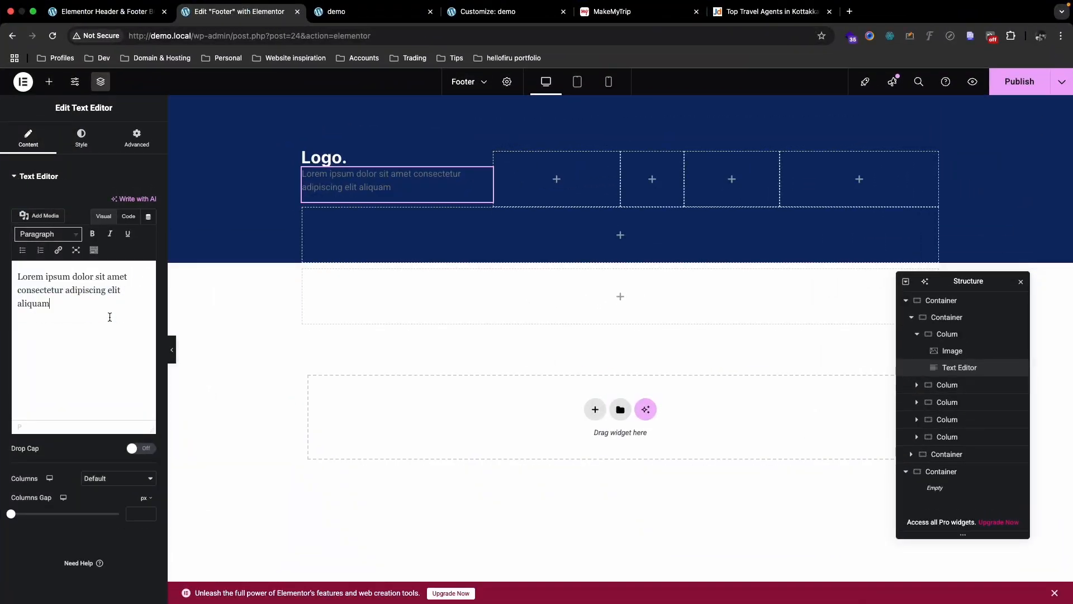
# Step: Switch to Figma, check the description text's font family, size and fill colour, and return to Elementor
pyautogui.hotkey('ctrl', 'Up')
pyautogui.click(577, 31)
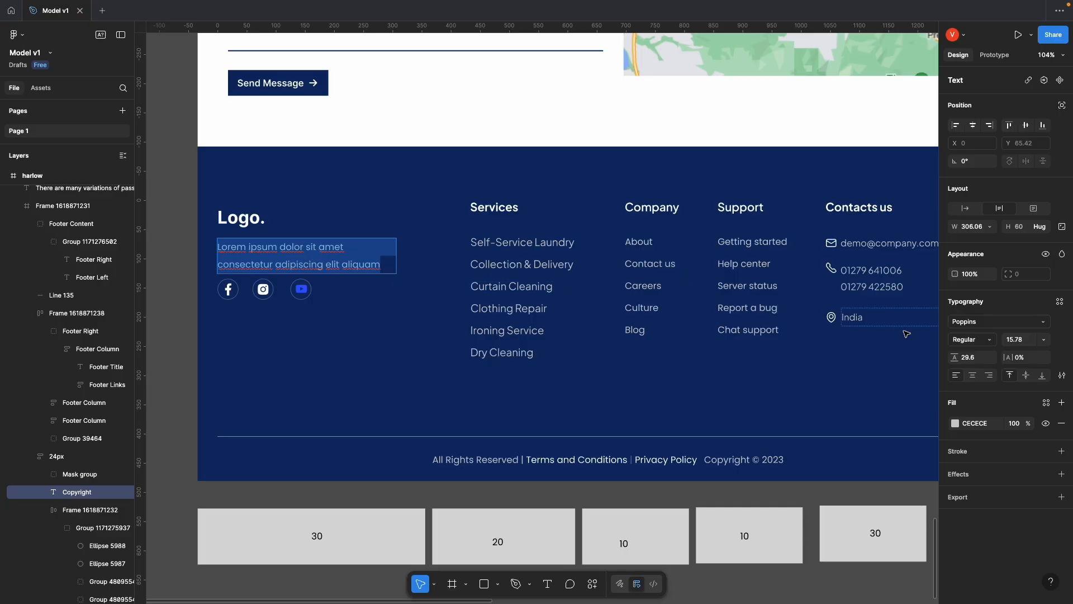
pyautogui.click(984, 324)
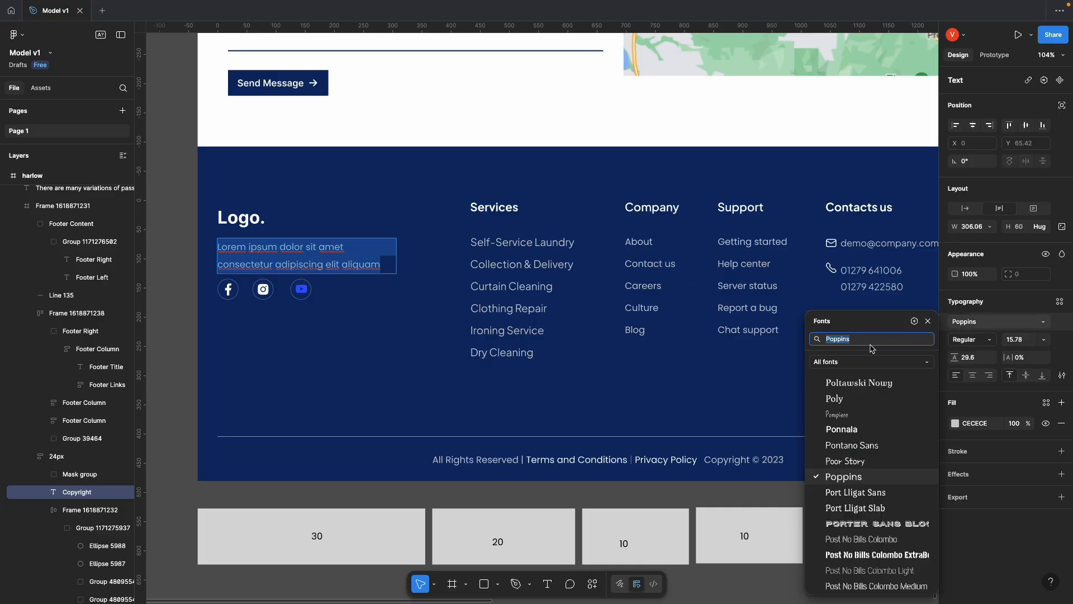
pyautogui.click(929, 323)
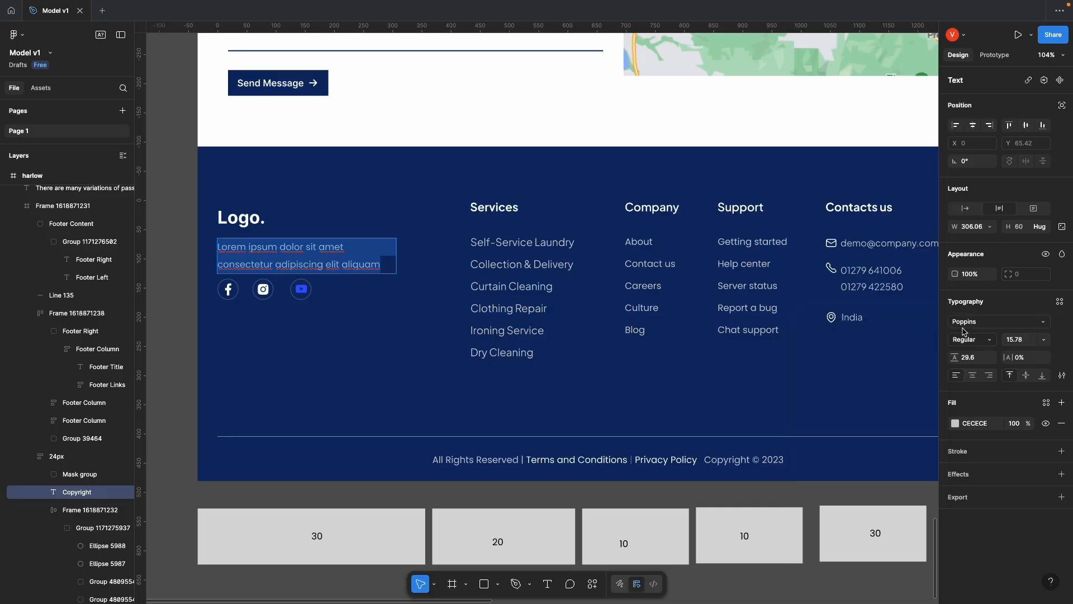
pyautogui.click(1019, 342)
pyautogui.click(1022, 342)
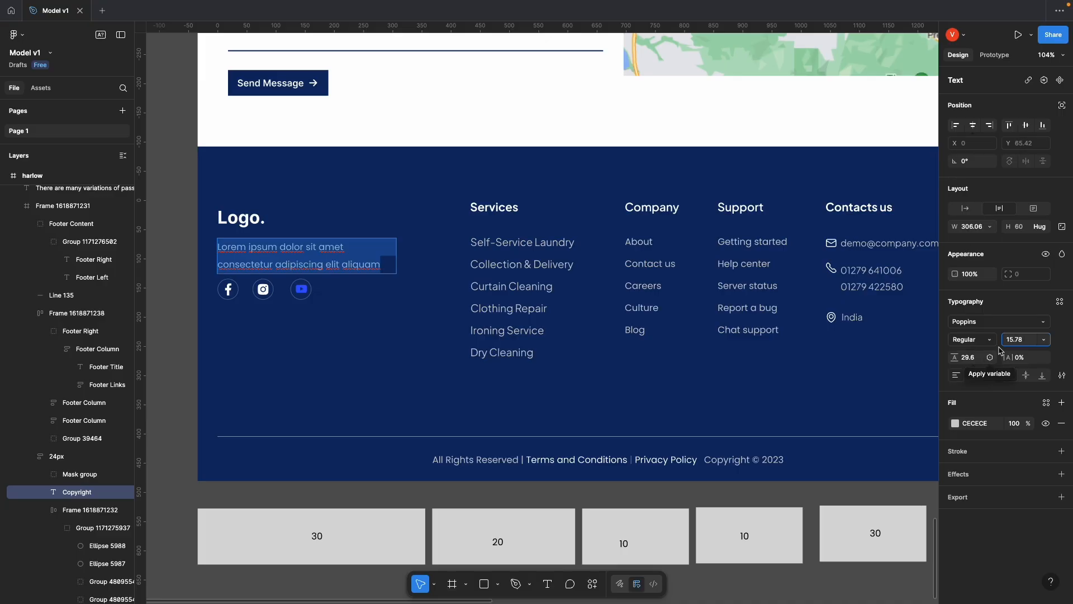
pyautogui.click(975, 429)
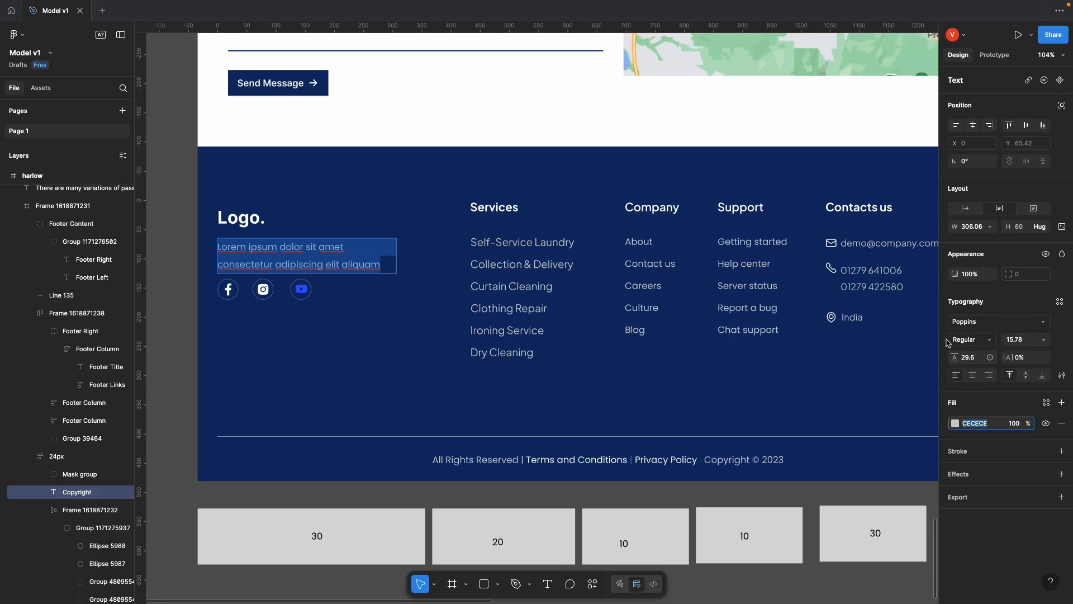
pyautogui.hotkey('ctrl', 'Up')
pyautogui.click(696, 42)
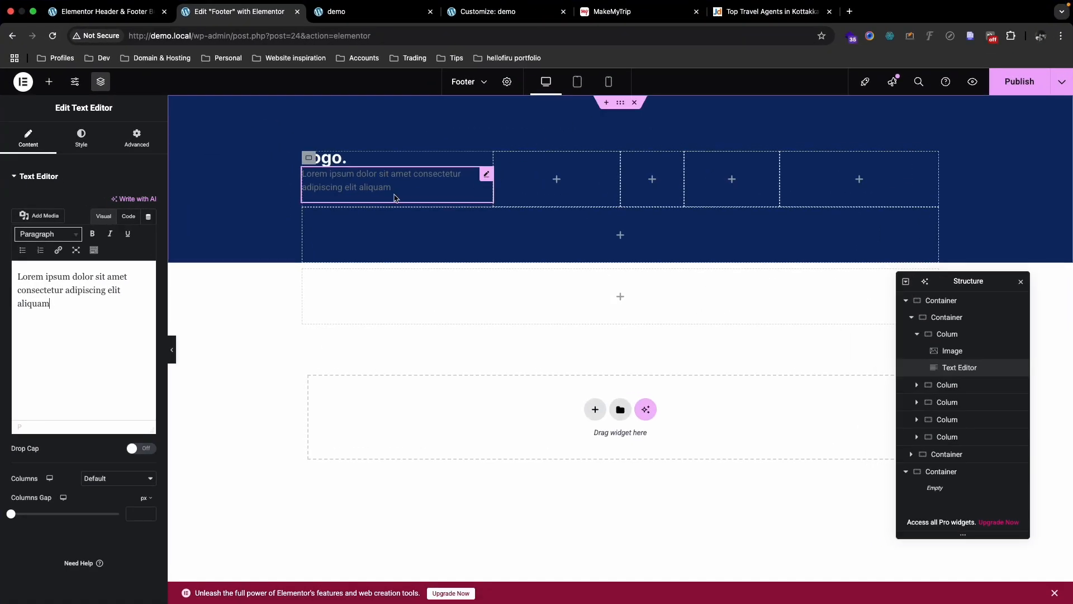
# Step: Set the description Text Editor's font family to Poppins
pyautogui.click(91, 147)
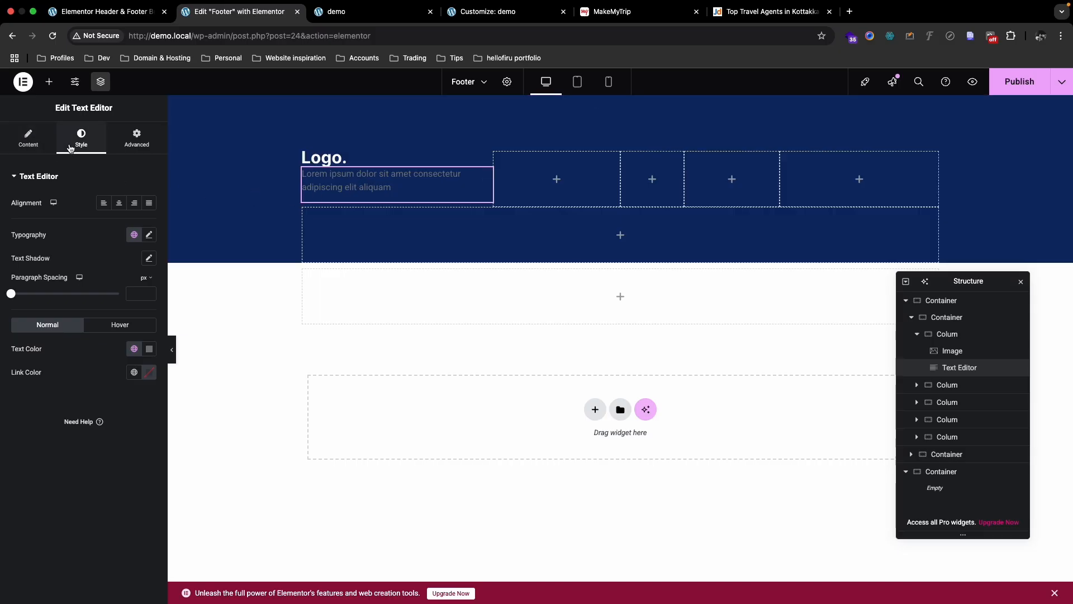
pyautogui.click(28, 137)
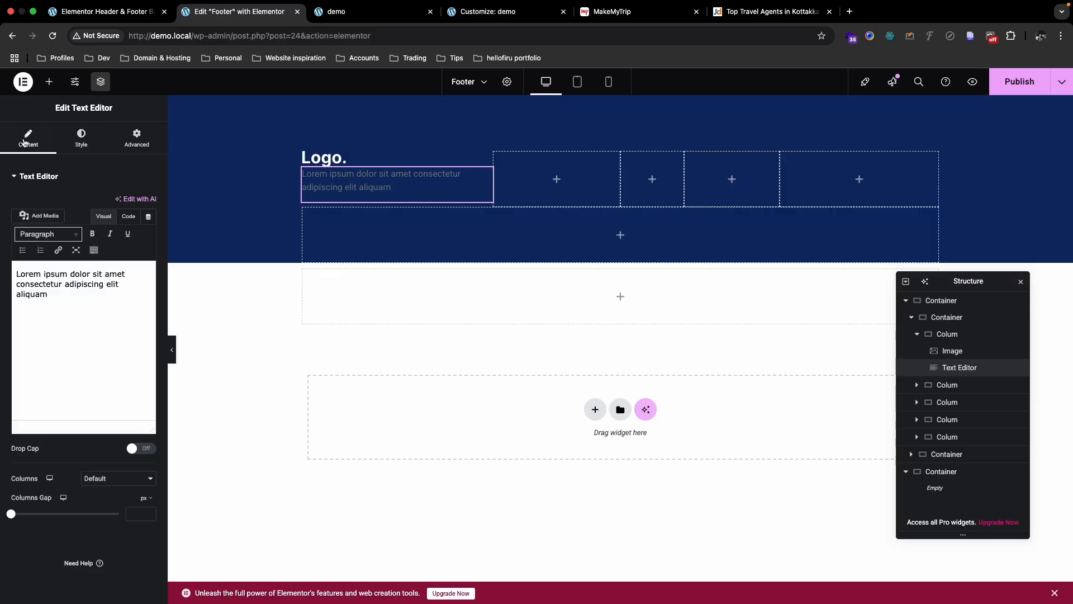
pyautogui.click(94, 146)
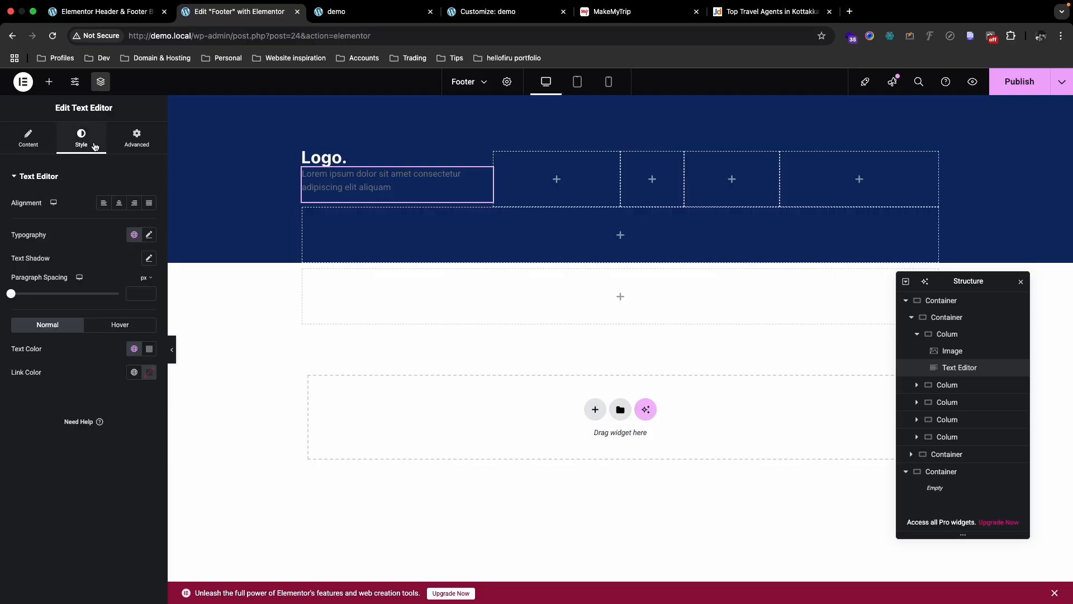
pyautogui.click(148, 235)
pyautogui.click(114, 288)
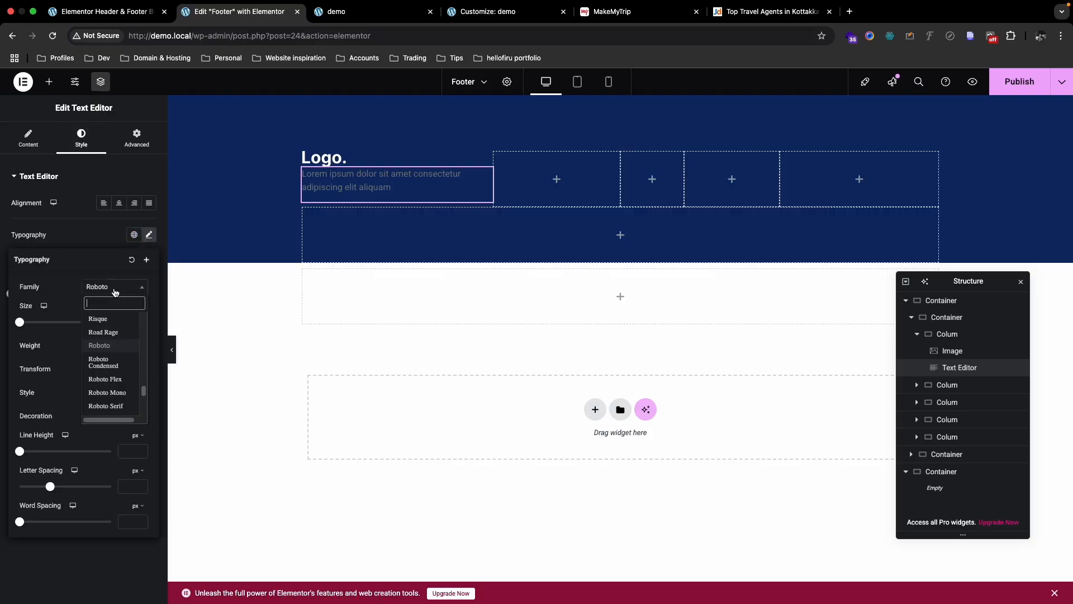
pyautogui.write('popp')
pyautogui.click(110, 335)
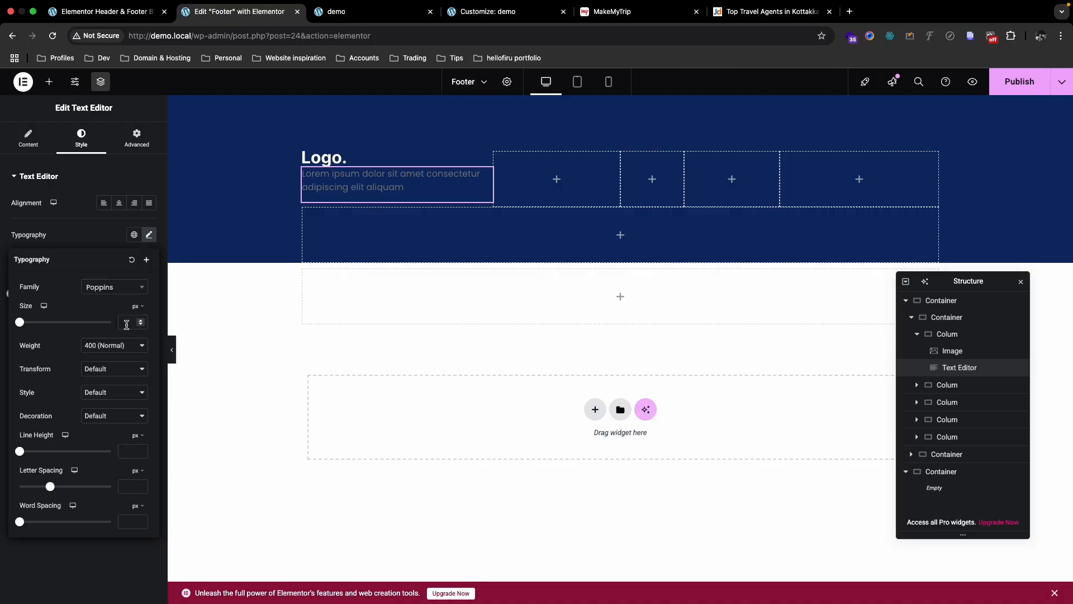
# Step: Set the description text's font size to 16 px, weight to 400 (Normal) and line height to 26 px
pyautogui.write('16')
pyautogui.click(119, 348)
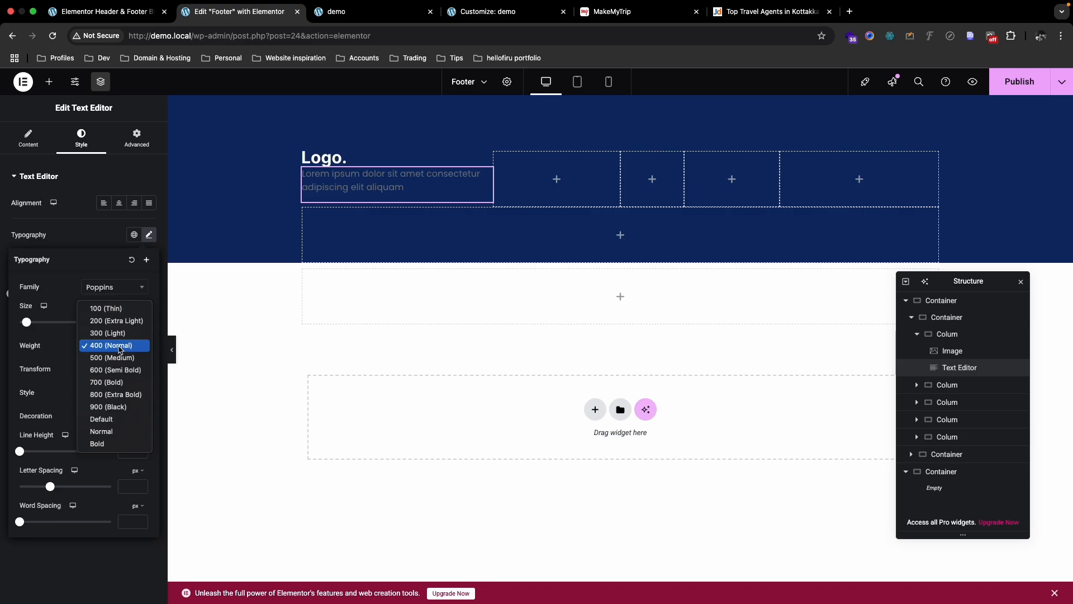
pyautogui.click(121, 349)
pyautogui.click(121, 449)
pyautogui.write('26')
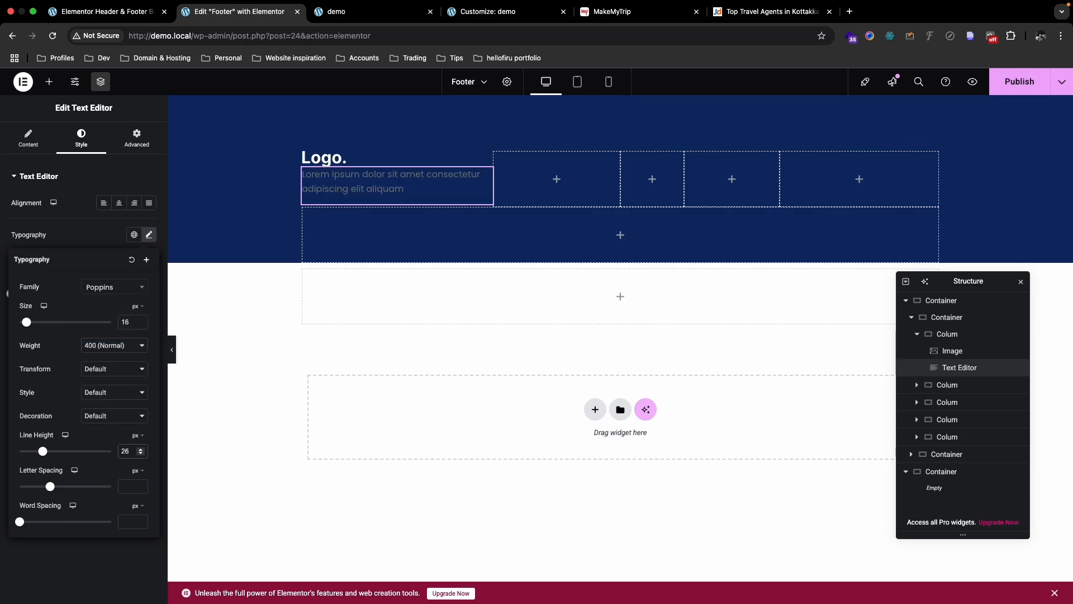
# Step: Set the description Text Editor's text color to #CECECE
pyautogui.click(147, 236)
pyautogui.click(147, 349)
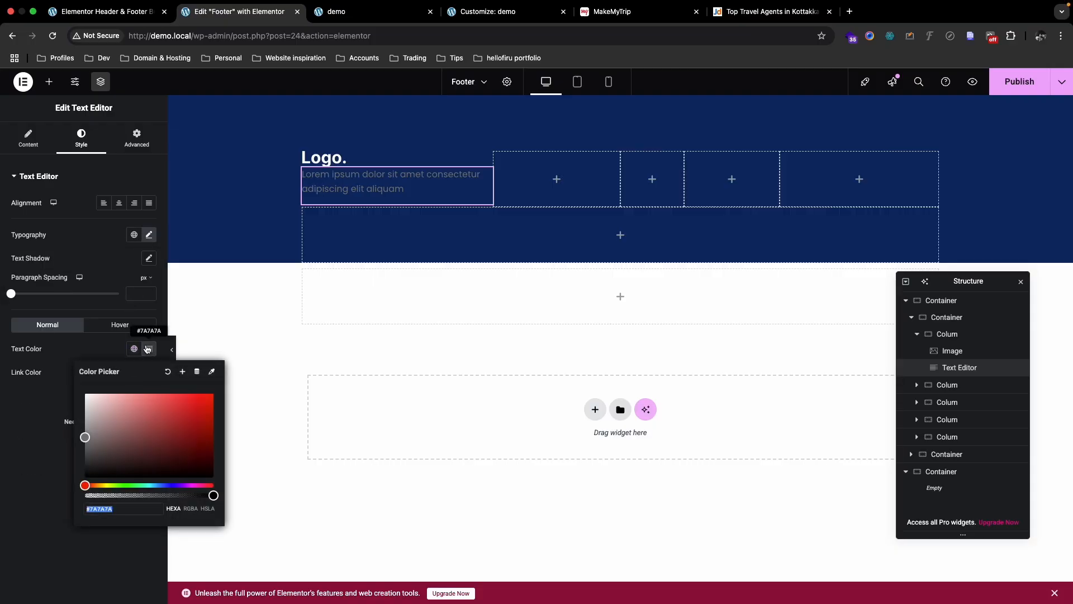
pyautogui.write('CECECE')
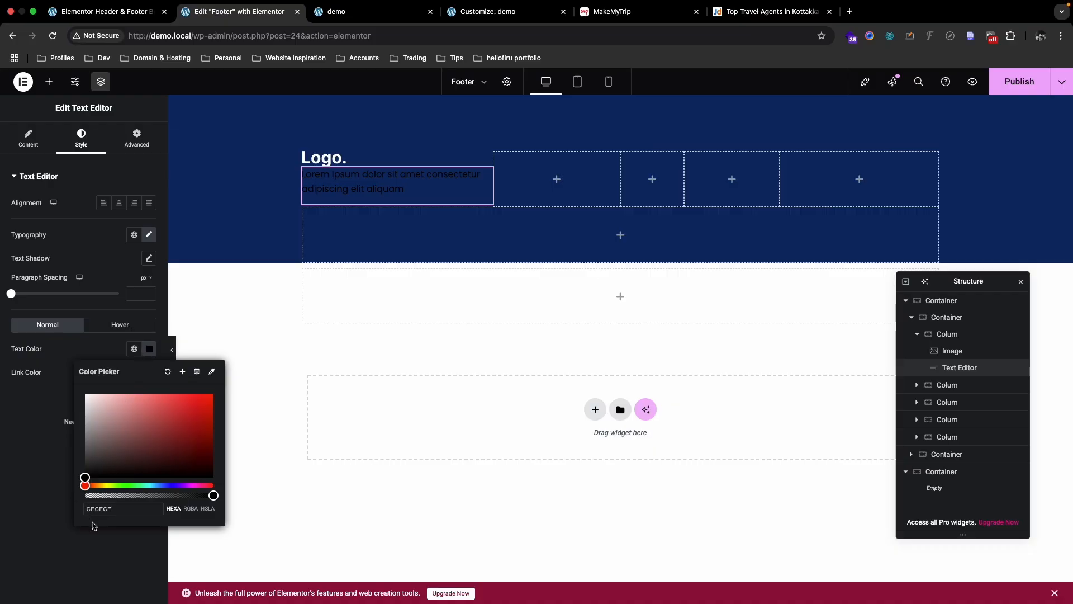
pyautogui.press('Return')
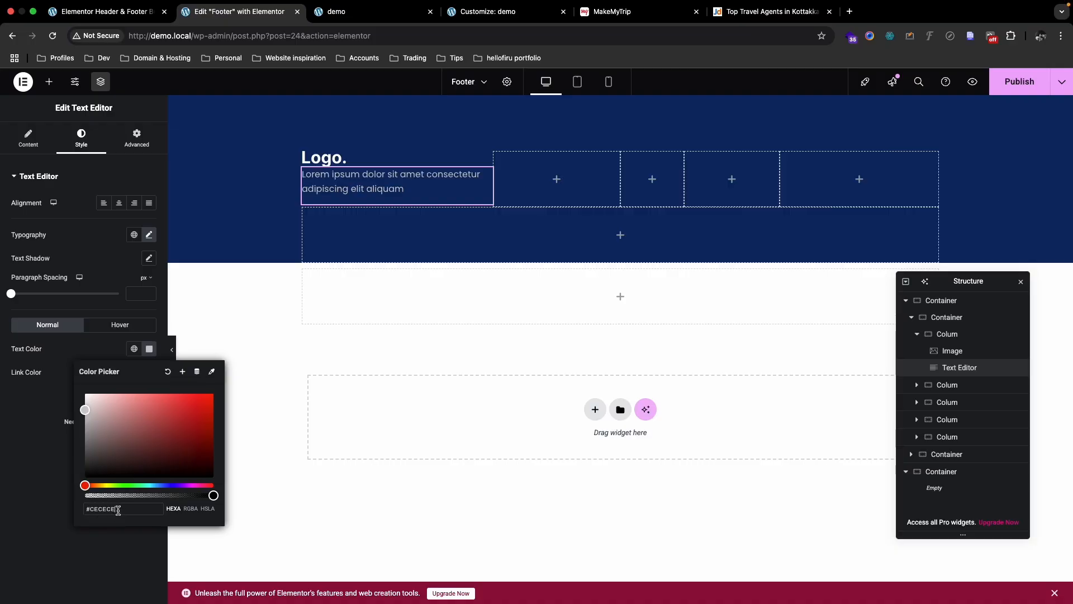
pyautogui.click(52, 469)
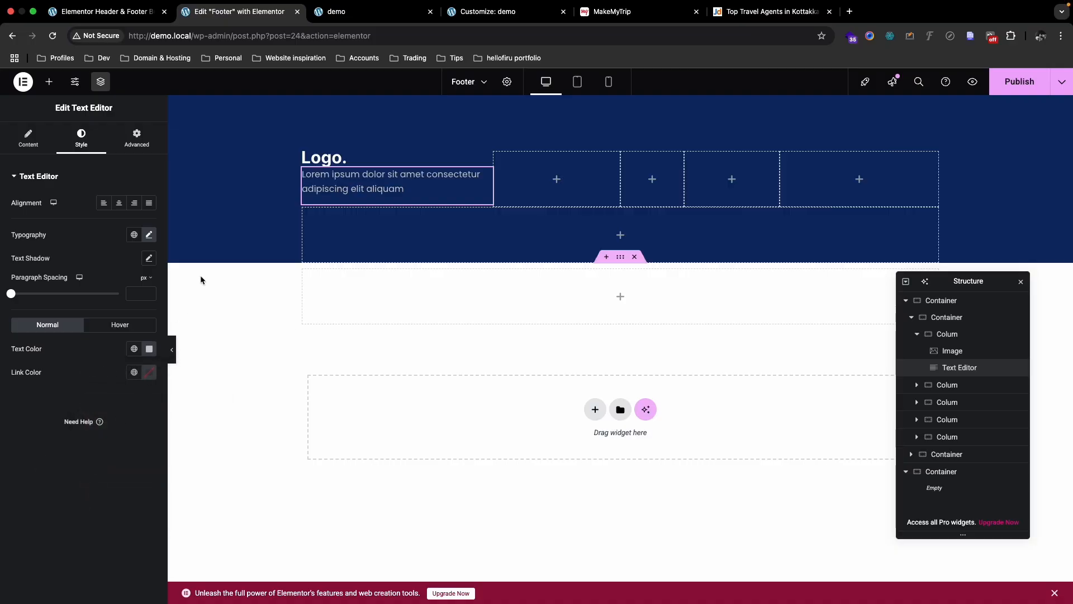
# Step: Switch to Figma, check the spacing between the footer logo and the description text, and return to Elementor
pyautogui.hotkey('ctrl', 'Up')
pyautogui.click(587, 38)
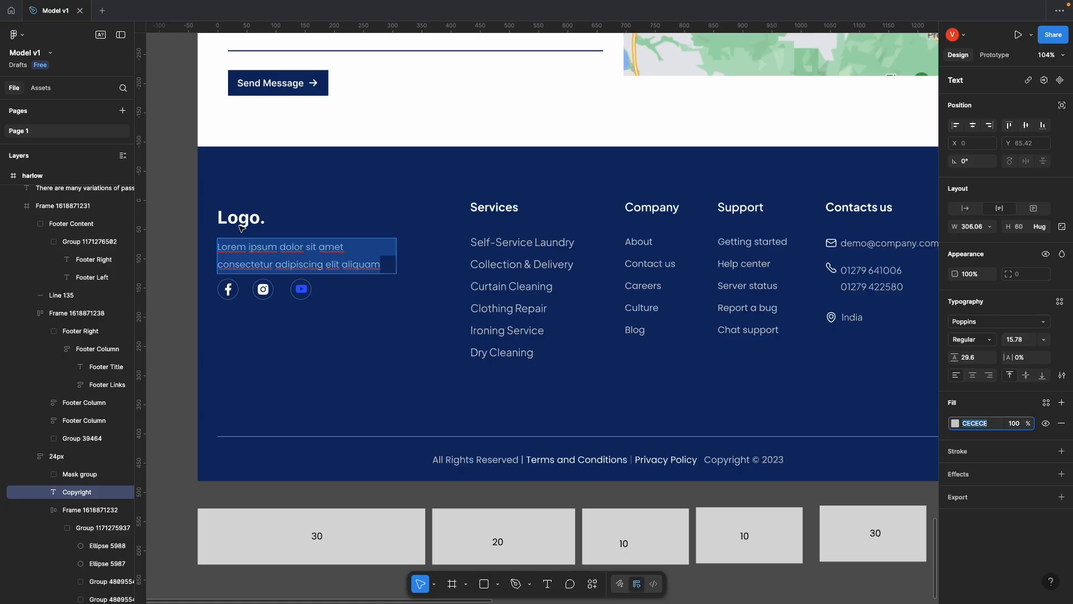
pyautogui.hotkey('ctrl', 'Up')
pyautogui.click(698, 41)
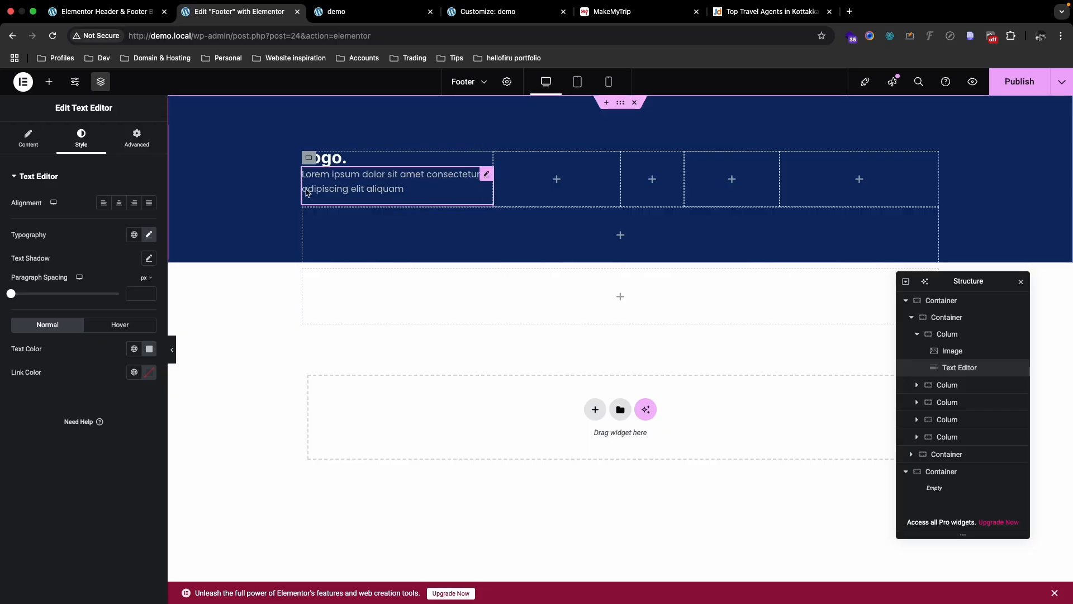
# Step: Unlink the description Text Editor's margin and padding values and set only its top margin to 20 px
pyautogui.click(138, 147)
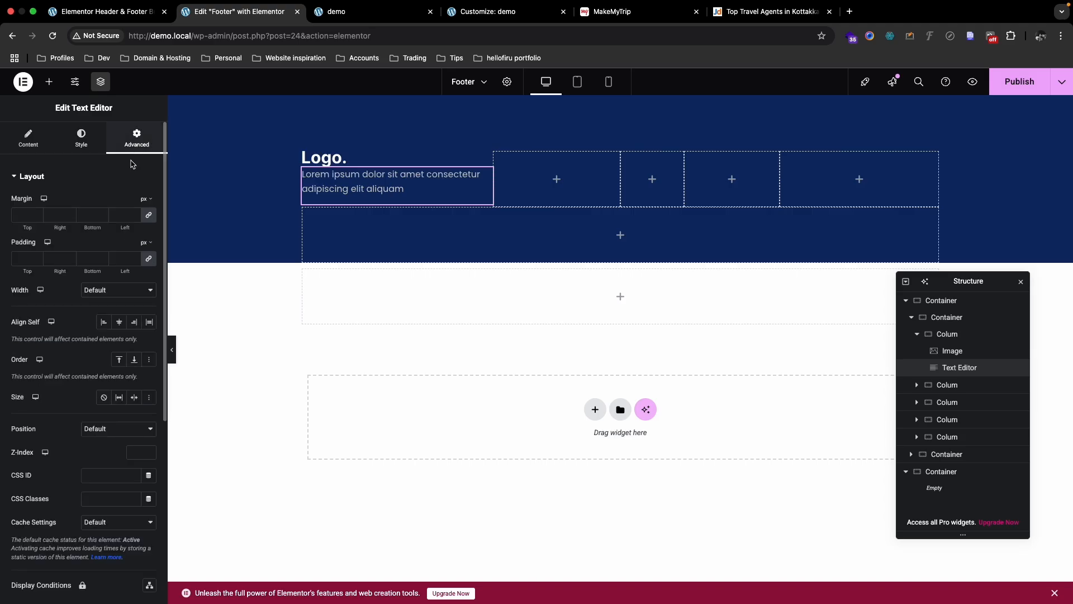
pyautogui.click(149, 218)
pyautogui.click(149, 260)
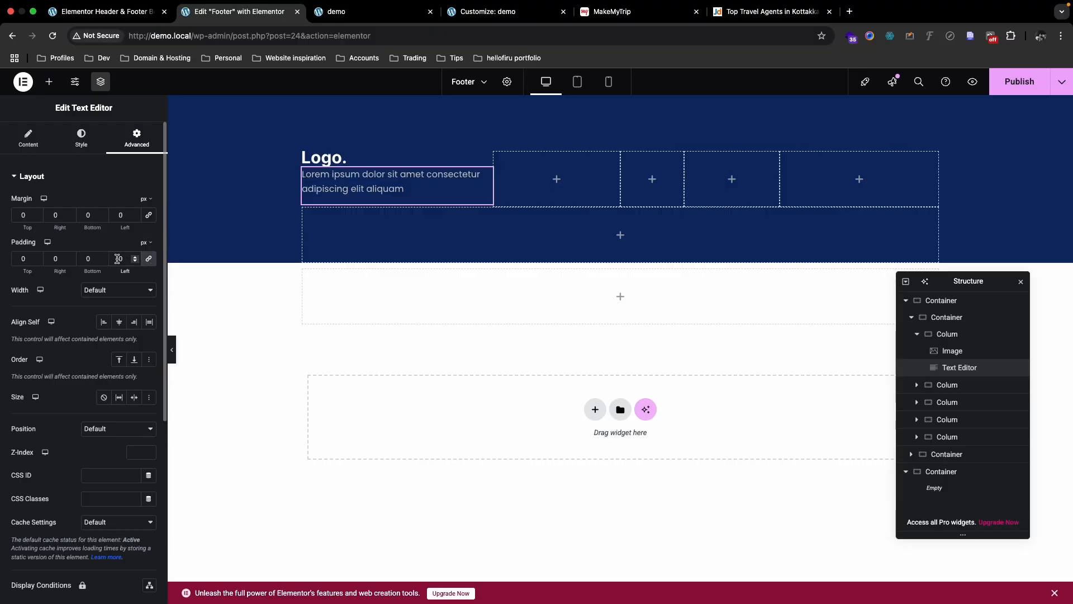
pyautogui.write('2')
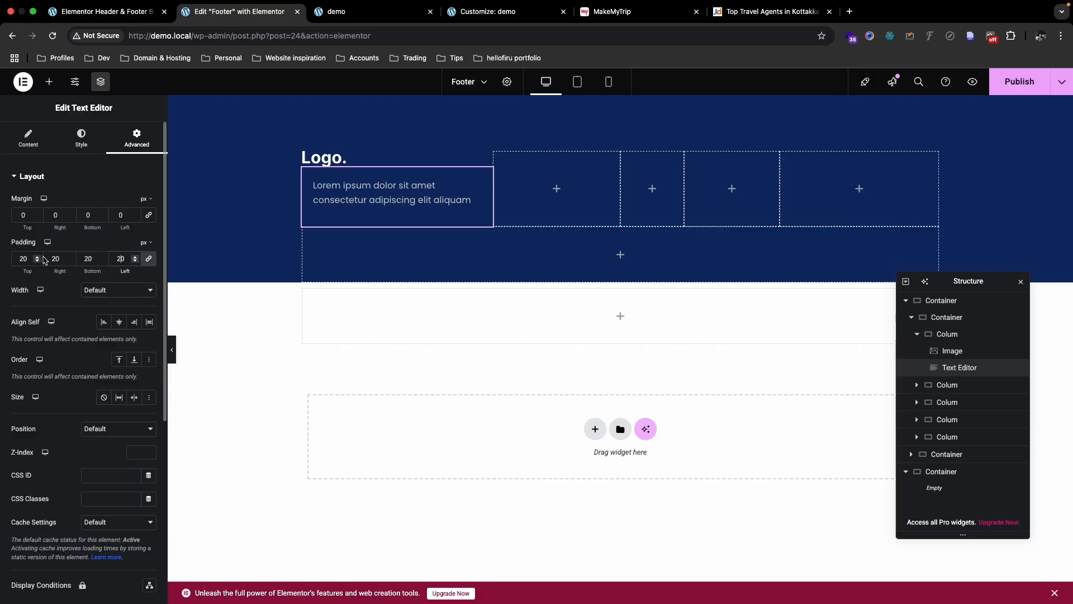
pyautogui.press('BackSpace')
pyautogui.click(149, 261)
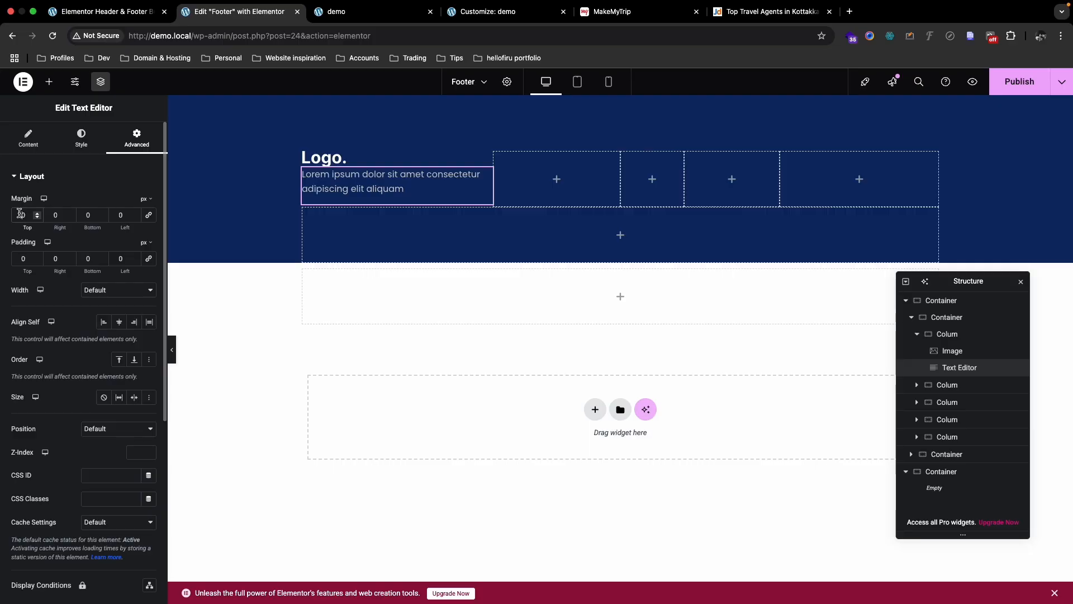
pyautogui.write('2')
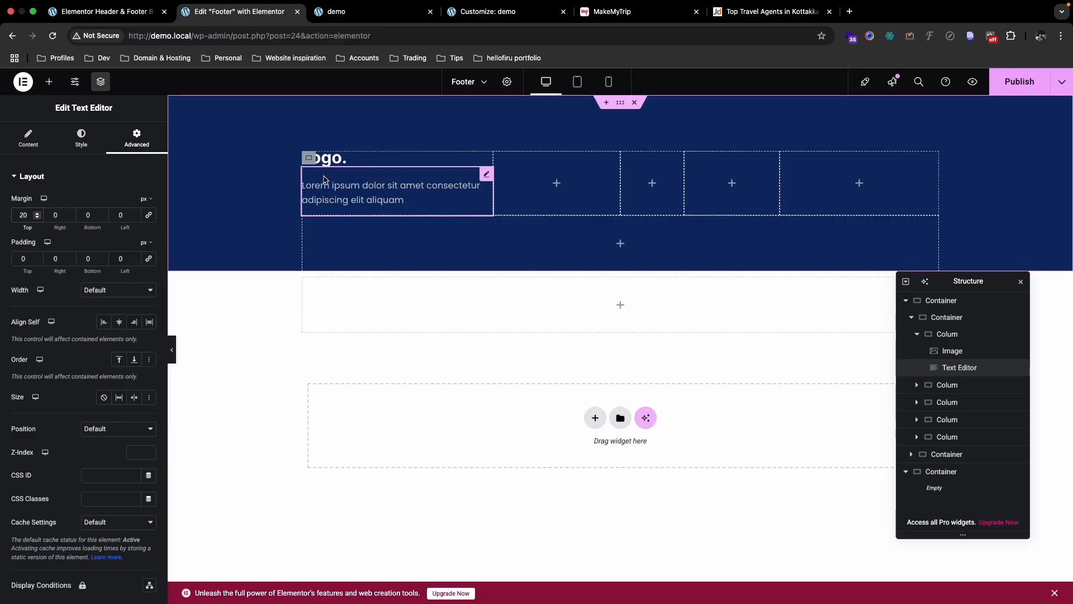
# Step: Switch to Figma, check which elements follow the description in the footer's first column, and return to Elementor
pyautogui.hotkey('ctrl', 'Up')
pyautogui.click(606, 45)
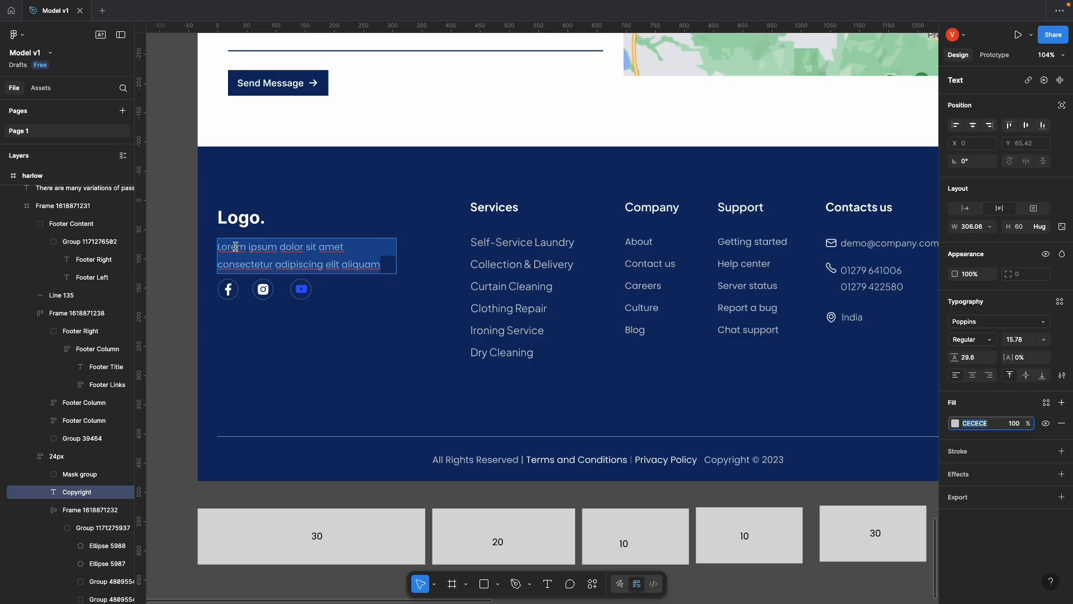
pyautogui.hotkey('ctrl', 'Up')
pyautogui.click(697, 42)
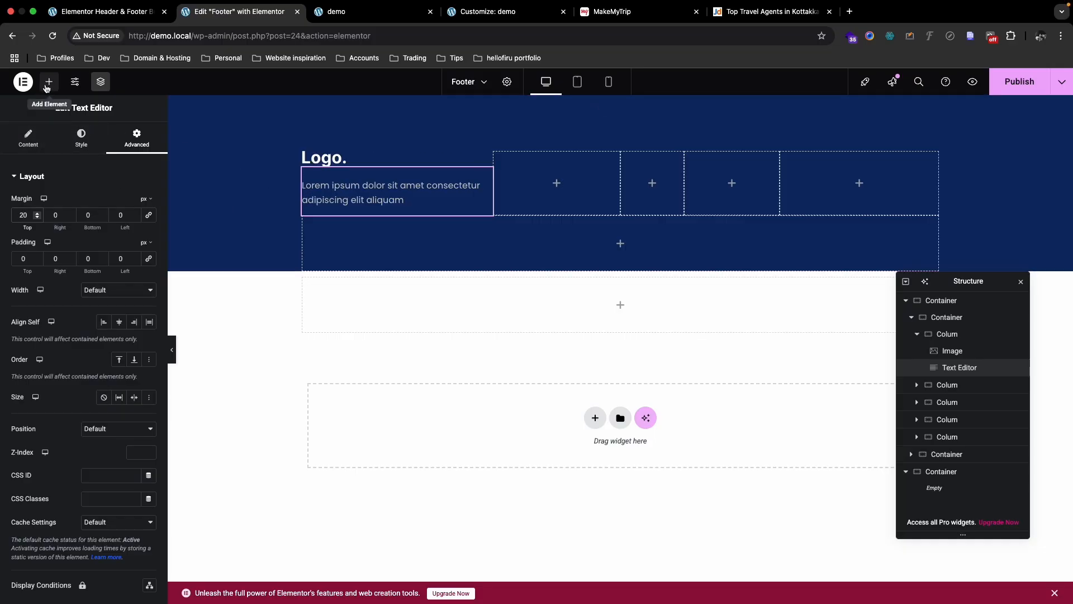
# Step: Find the Social Icons widget and place it below the description text in the footer's first column
pyautogui.click(44, 87)
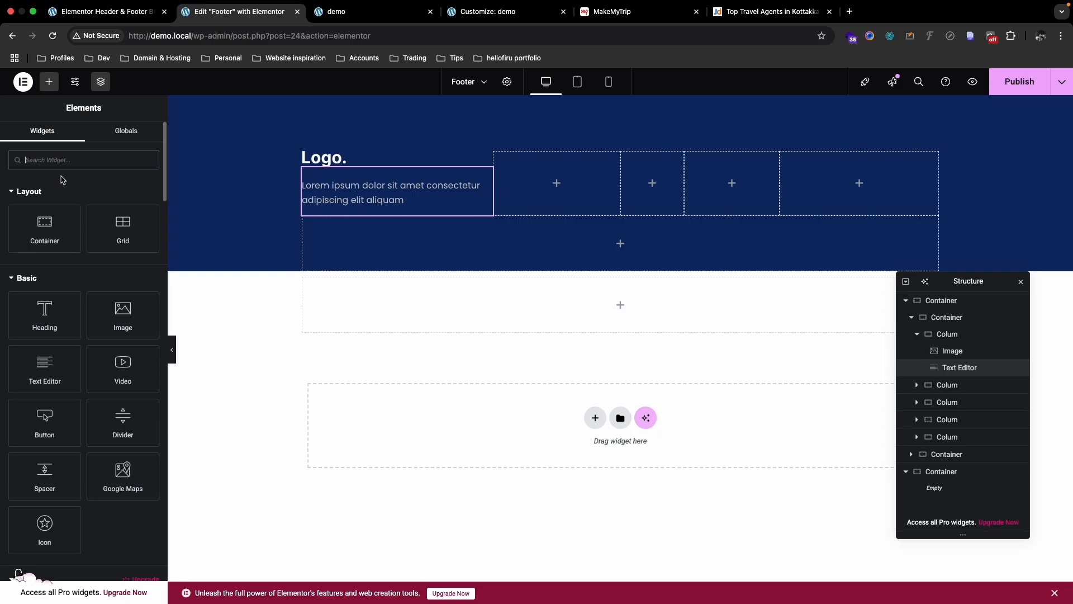
pyautogui.write('socias')
pyautogui.press('BackSpace')
pyautogui.press('BackSpace')
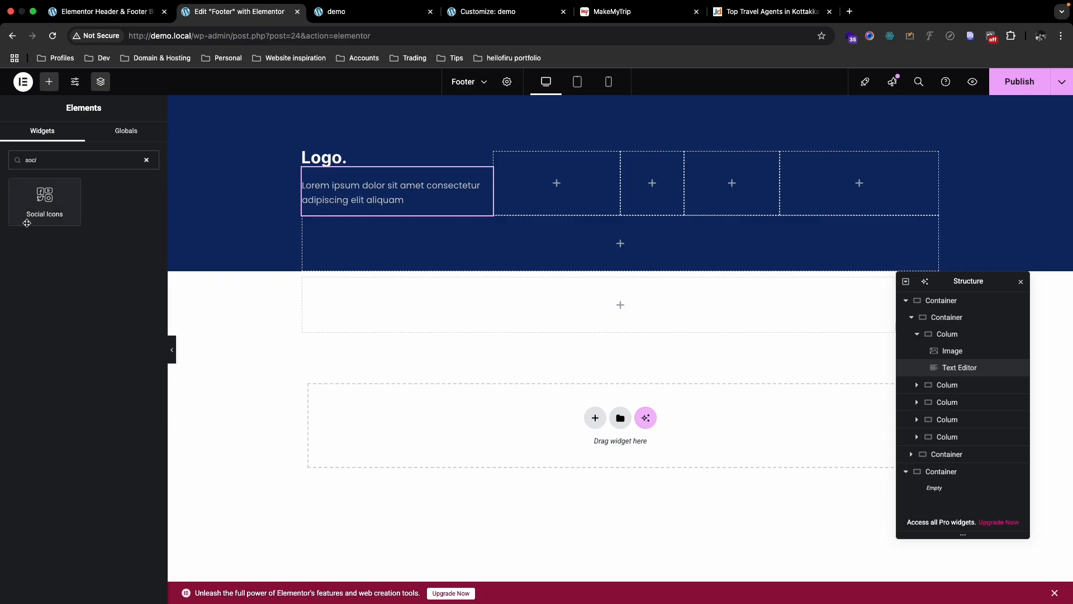
pyautogui.moveTo(34, 202); pyautogui.dragTo(344, 209)
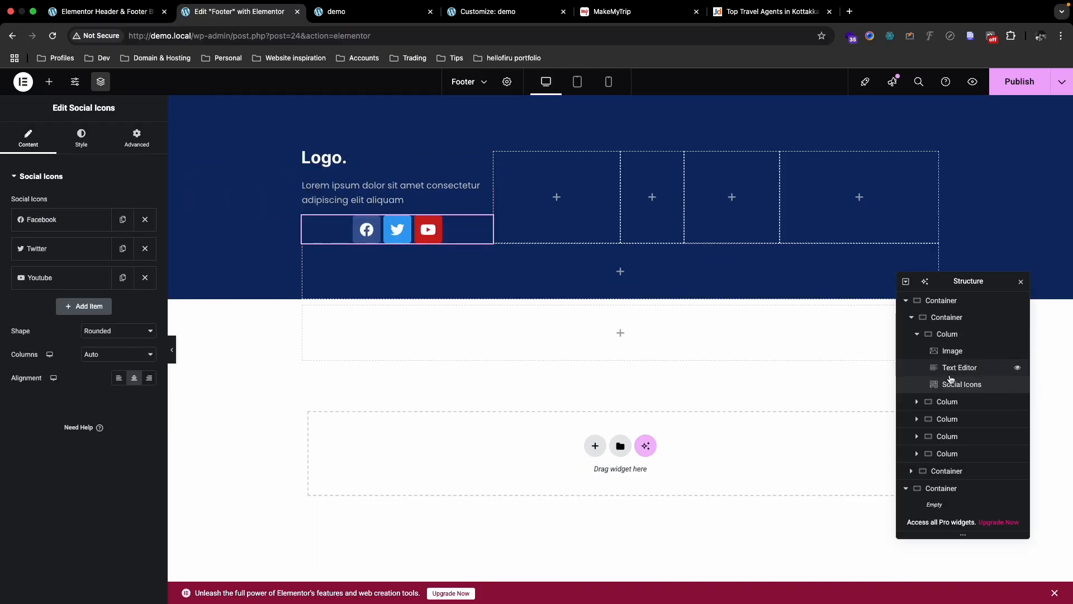
pyautogui.click(949, 368)
pyautogui.click(950, 350)
pyautogui.click(948, 334)
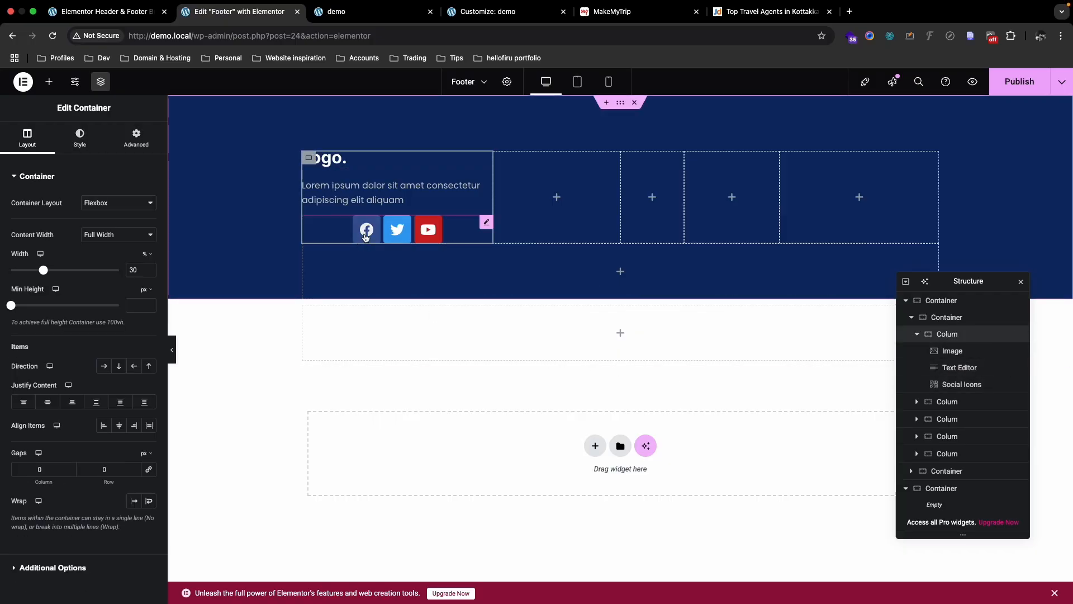
# Step: Select the Social Icons widget, switch to Figma and select the footer's Facebook icon vector to inspect its properties
pyautogui.click(365, 237)
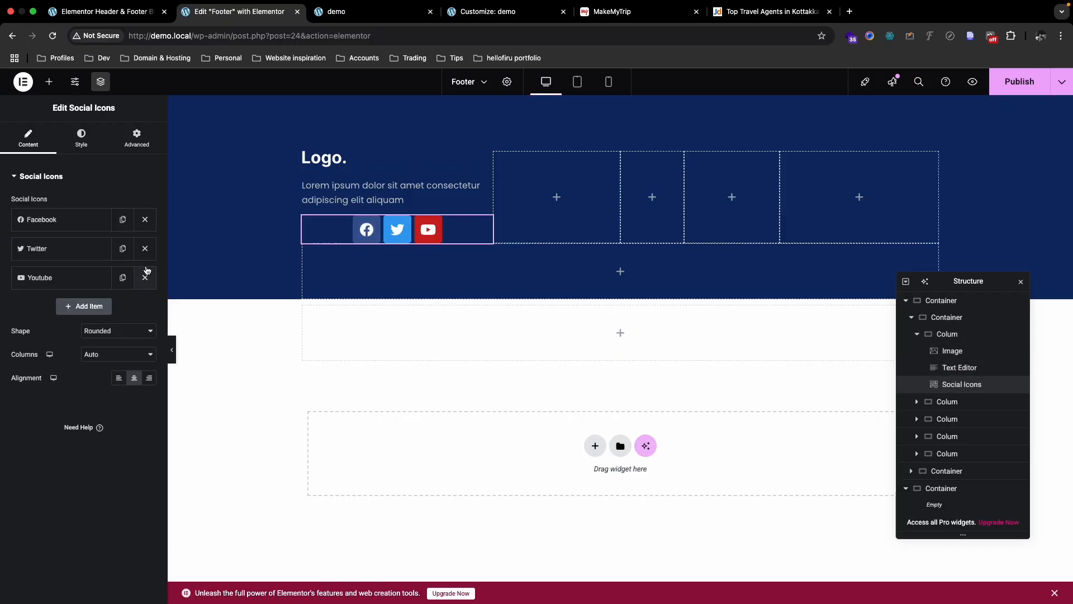
pyautogui.hotkey('ctrl', 'Up')
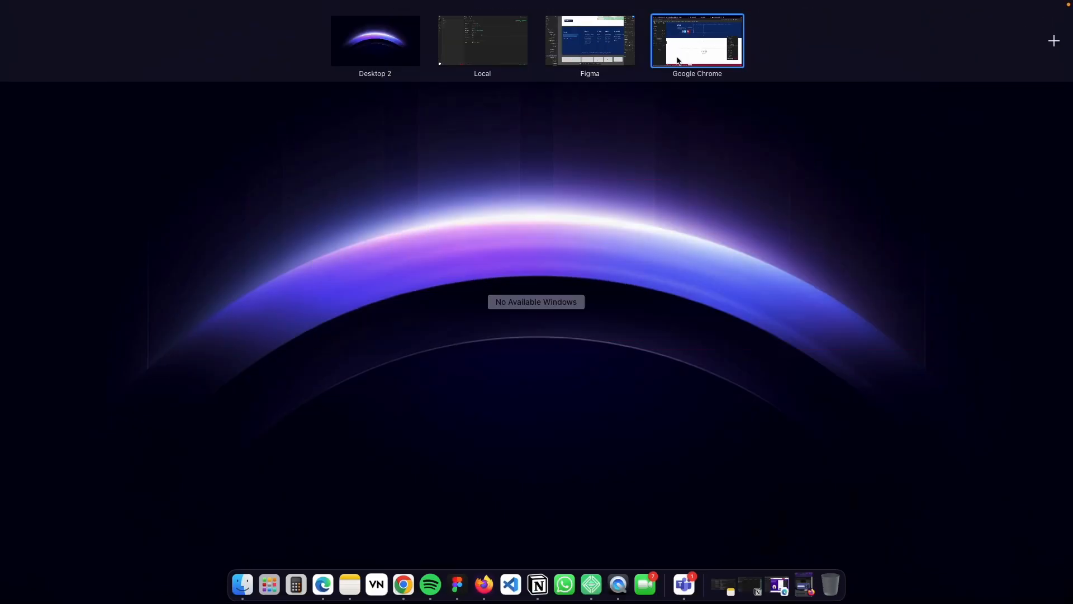
pyautogui.click(595, 38)
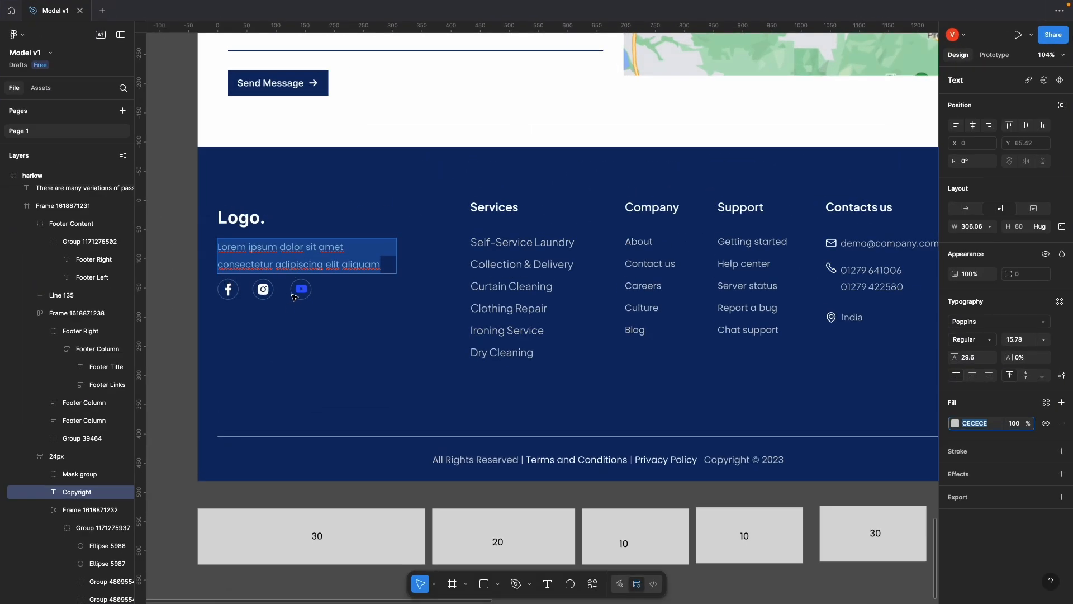
pyautogui.press('Escape')
pyautogui.keyDown('super'); pyautogui.click(229, 290); pyautogui.keyUp('super')
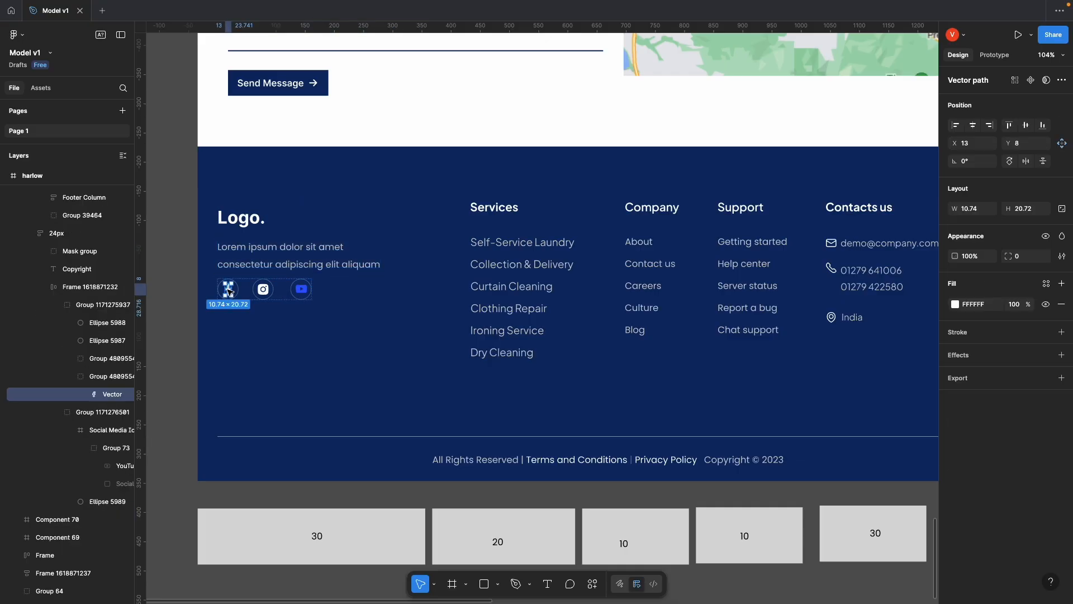
# Step: Select the circle around the Facebook icon in the Figma footer design, and left-align the social icons in the Elementor footer
pyautogui.keyDown('super'); pyautogui.click(235, 304); pyautogui.keyUp('super')
pyautogui.keyDown('super'); pyautogui.click(237, 290); pyautogui.keyUp('super')
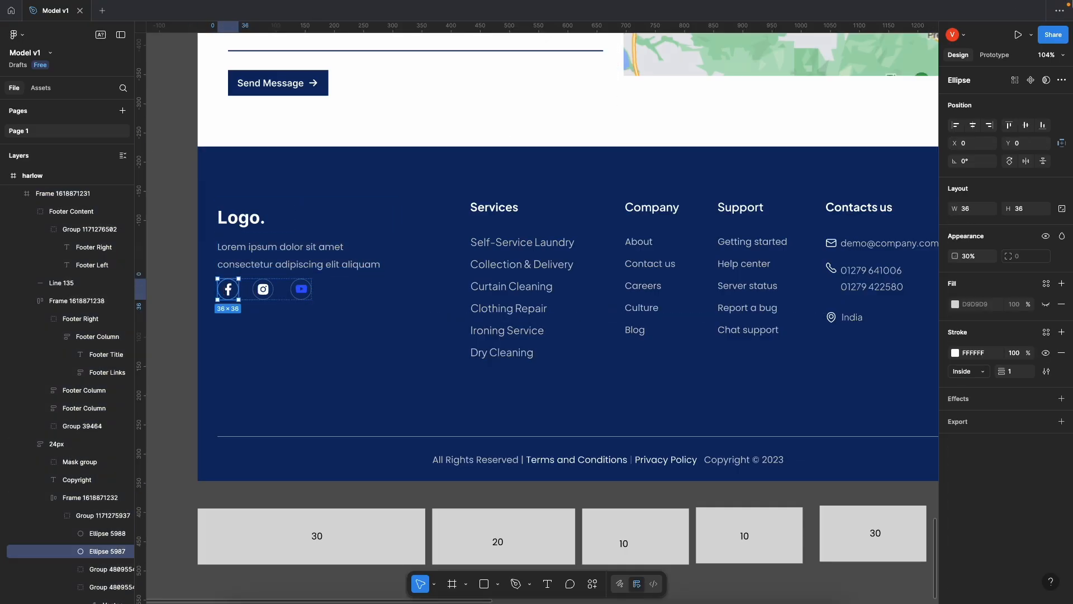
pyautogui.hotkey('ctrl', 'Up')
pyautogui.click(698, 39)
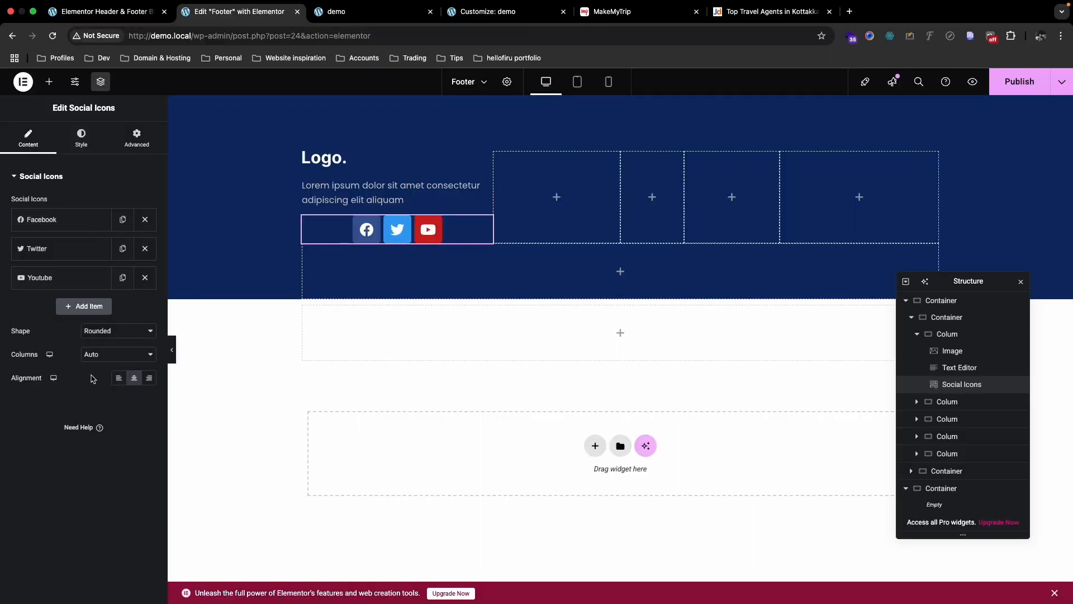
pyautogui.moveTo(9, 379); pyautogui.dragTo(36, 382)
pyautogui.click(118, 381)
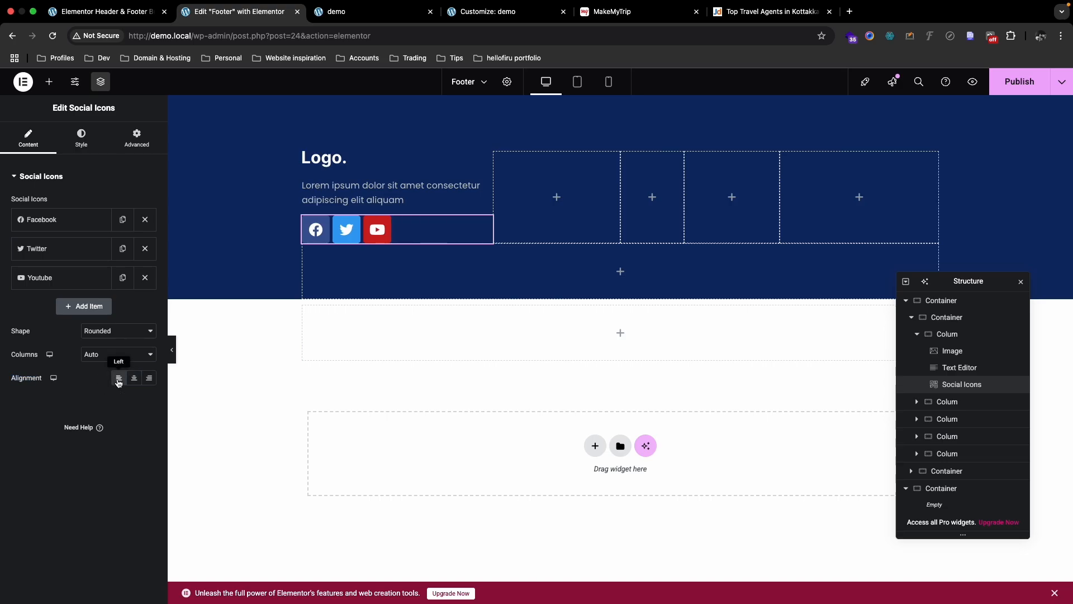
# Step: Set the social icons' color mode to Custom
pyautogui.click(93, 139)
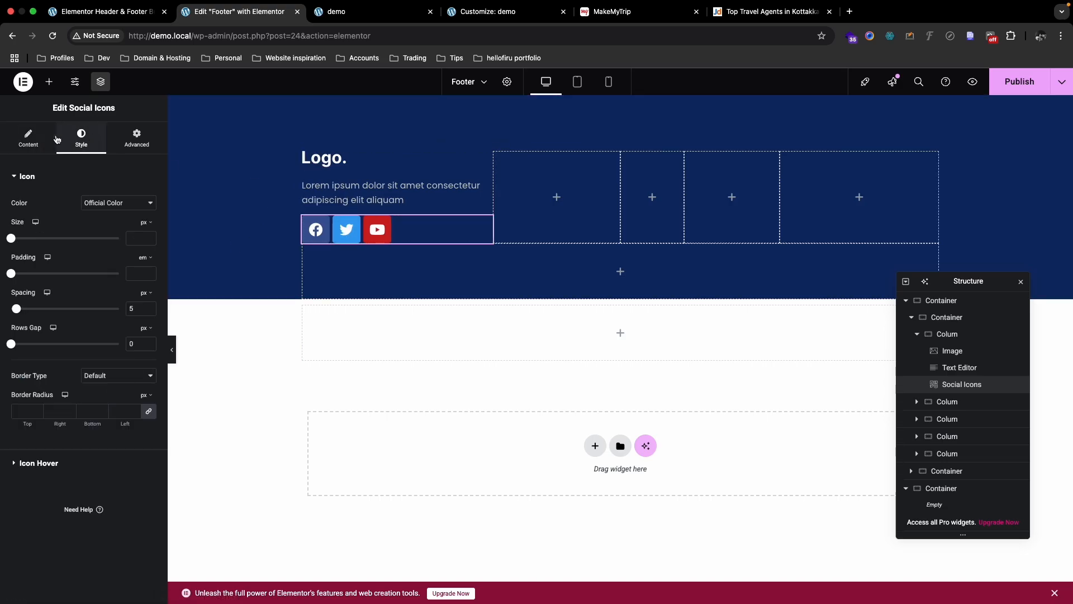
pyautogui.click(106, 204)
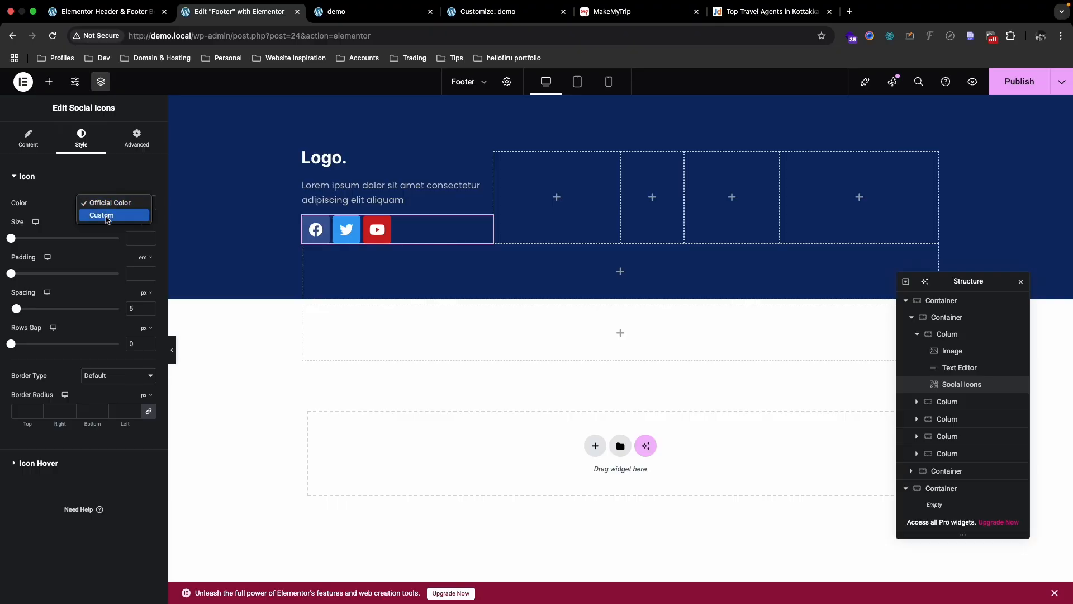
pyautogui.click(108, 216)
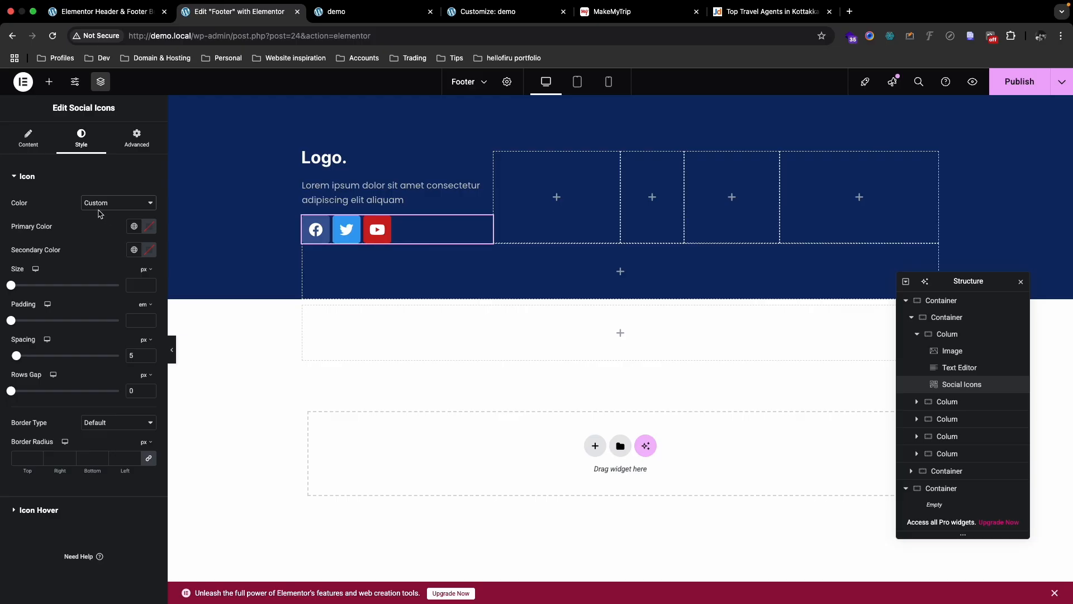
pyautogui.click(21, 145)
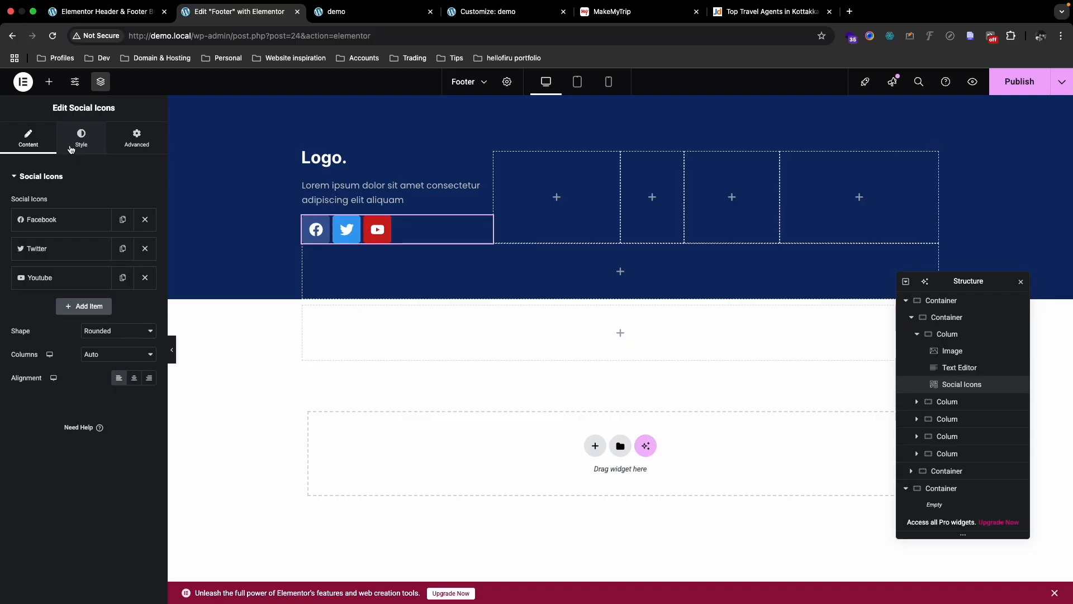
pyautogui.click(71, 148)
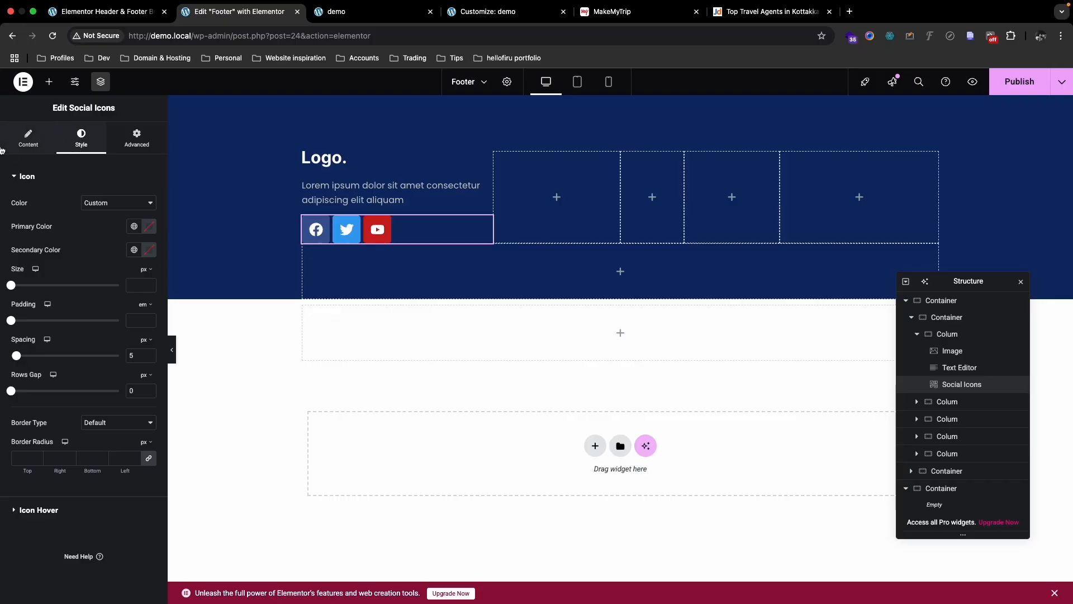
pyautogui.click(28, 139)
pyautogui.click(77, 150)
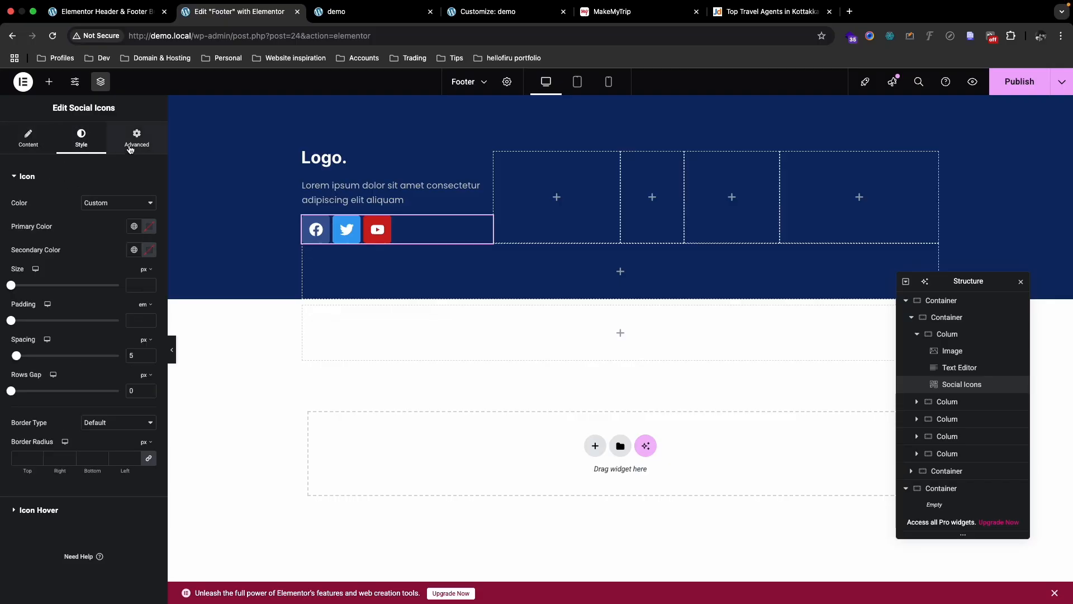
pyautogui.click(135, 141)
pyautogui.click(84, 145)
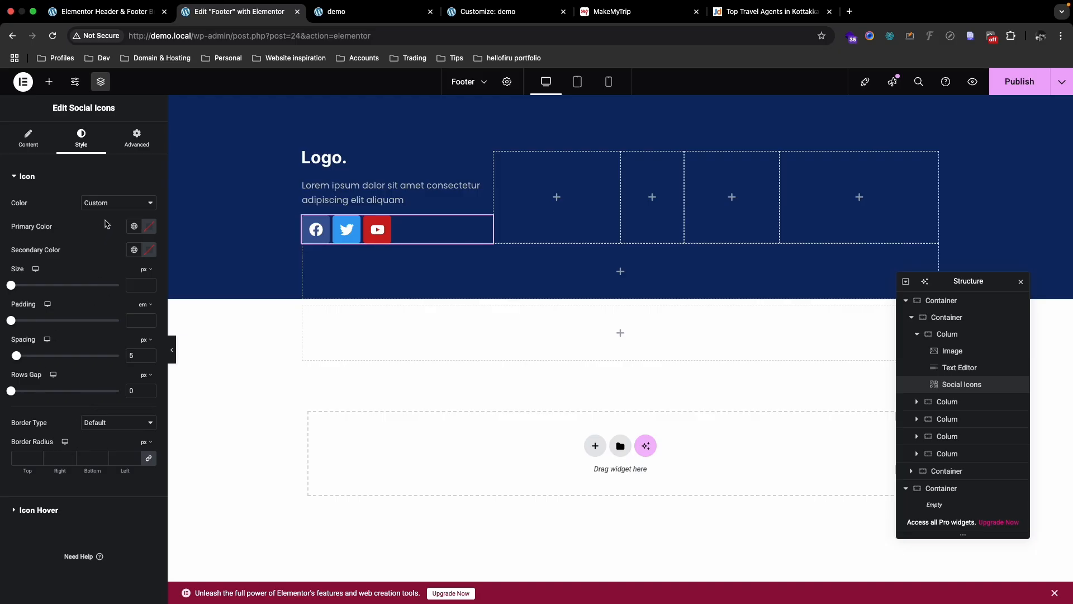
# Step: Switch the social icons' color mode to Official Color and back to Custom
pyautogui.click(94, 202)
pyautogui.click(137, 196)
pyautogui.click(137, 204)
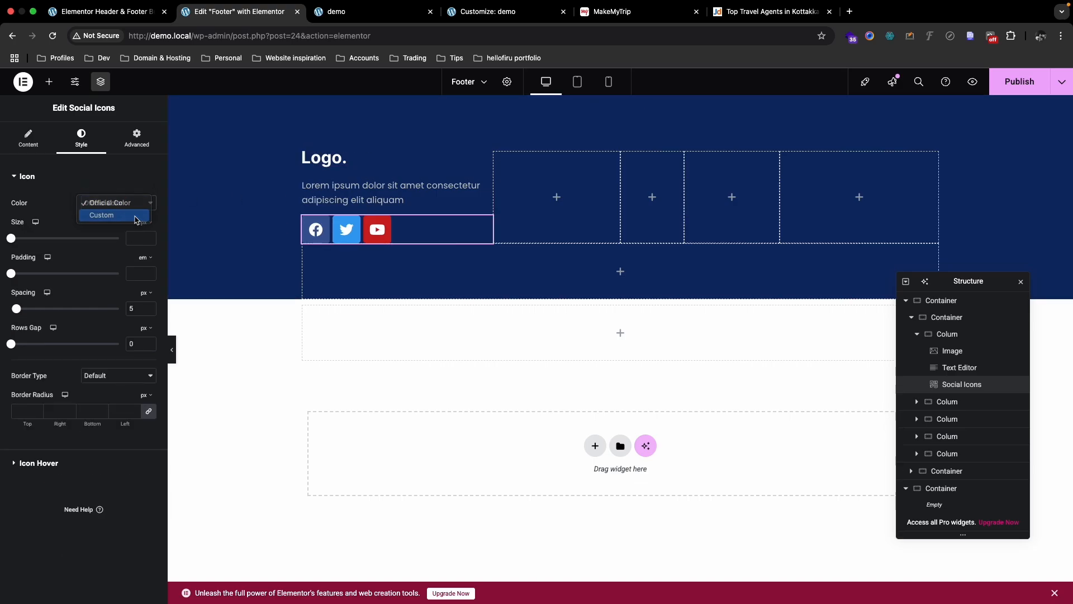
pyautogui.click(134, 216)
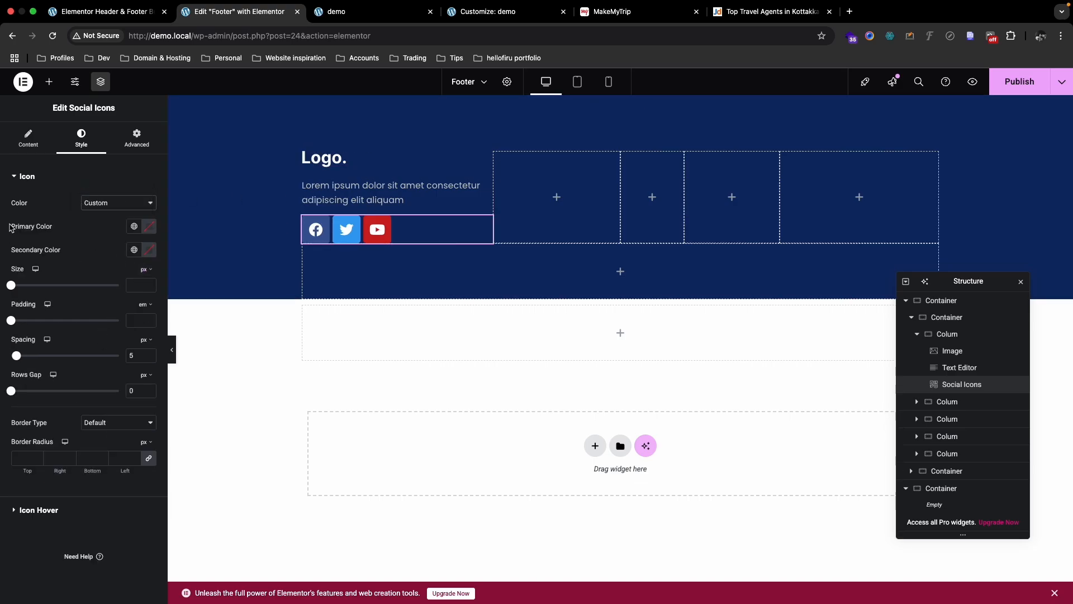
# Step: Make the social icons' primary color fully transparent with #7E1E1E00
pyautogui.click(150, 227)
pyautogui.moveTo(90, 280); pyautogui.dragTo(182, 313)
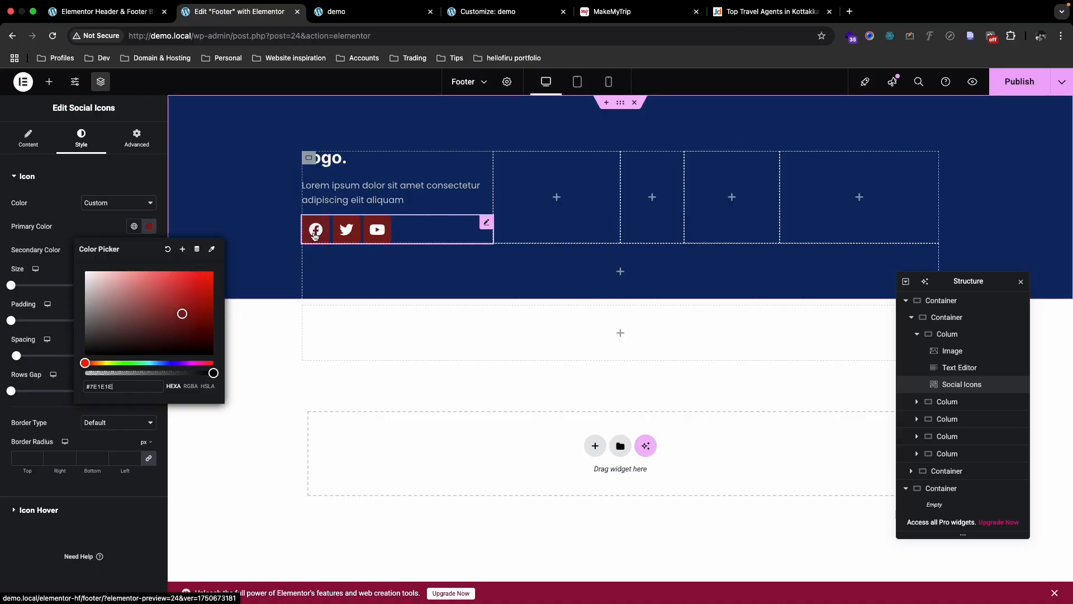
pyautogui.moveTo(214, 373); pyautogui.dragTo(85, 372)
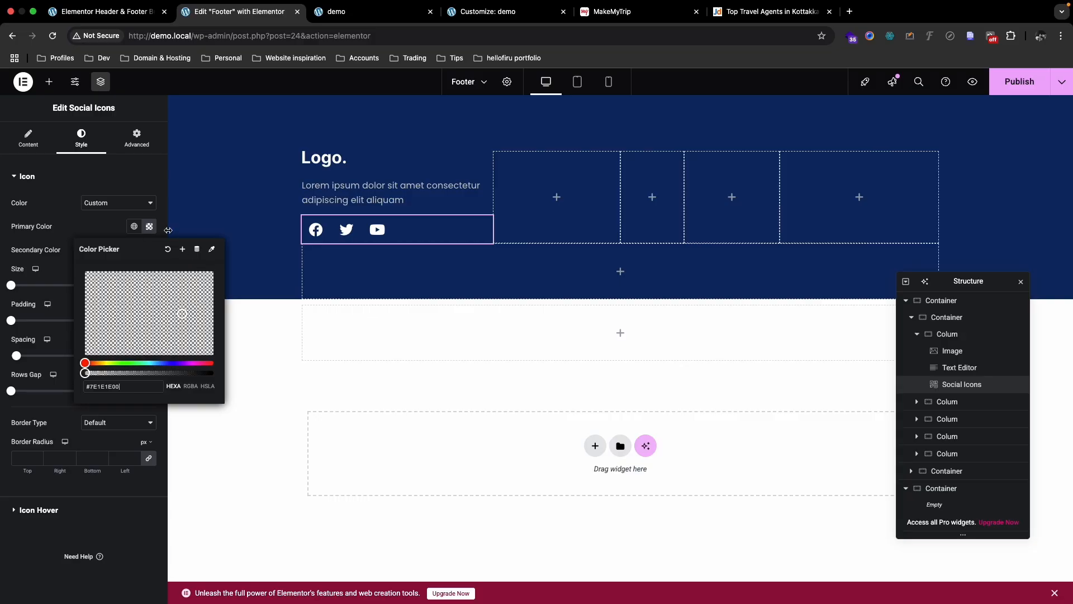
pyautogui.click(125, 224)
# Step: Set the social icons' secondary color to white, #FFFFFF
pyautogui.click(149, 249)
pyautogui.click(127, 345)
pyautogui.moveTo(127, 344); pyautogui.dragTo(82, 283)
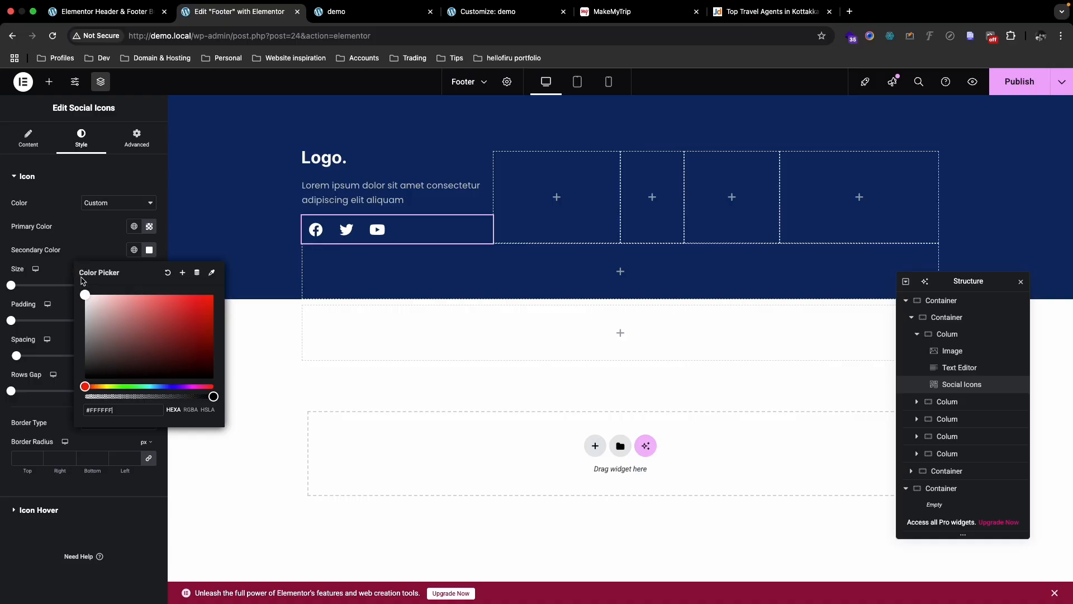
pyautogui.click(93, 251)
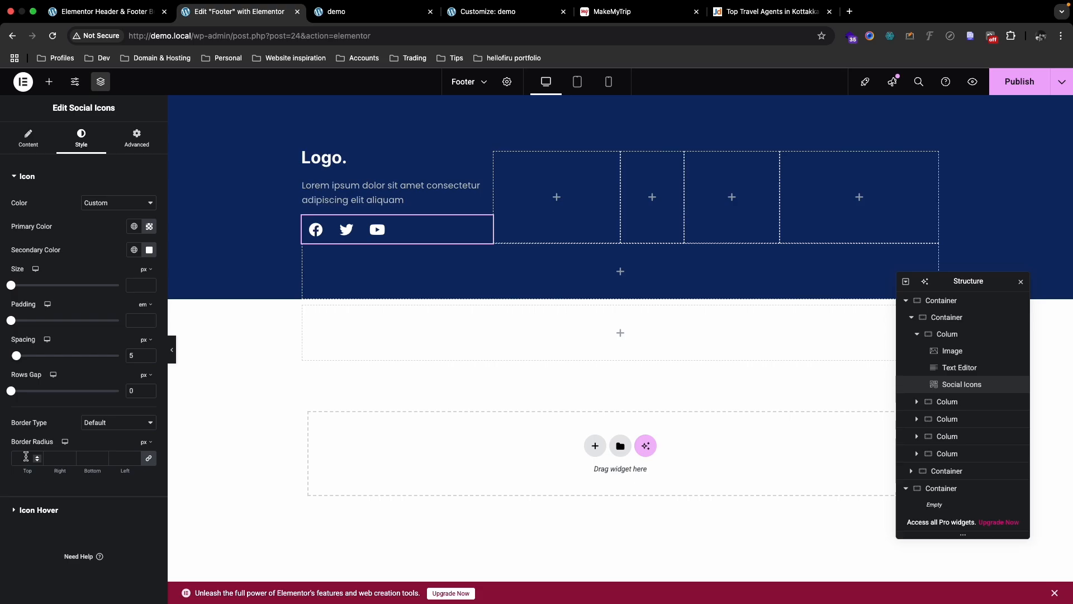
# Step: Give the social icons a solid border 1 px wide on all sides
pyautogui.click(108, 426)
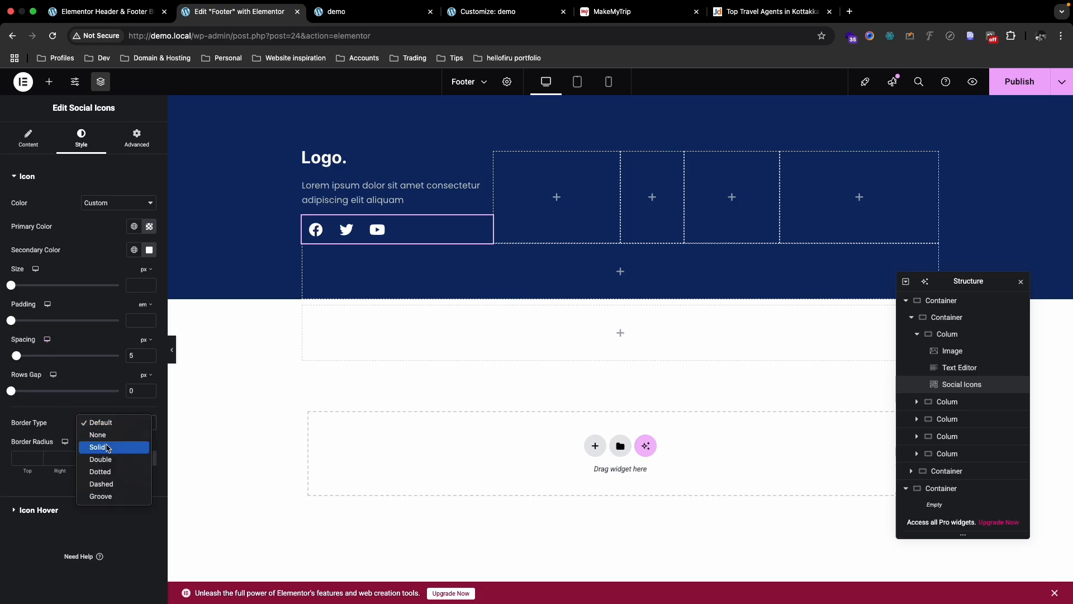
pyautogui.click(108, 448)
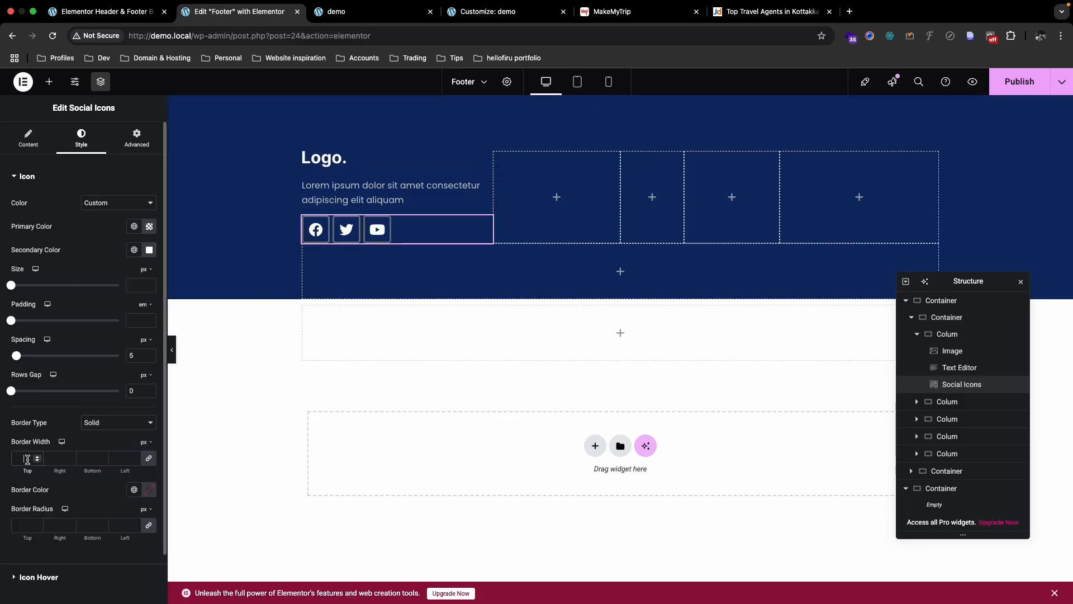
pyautogui.write('1')
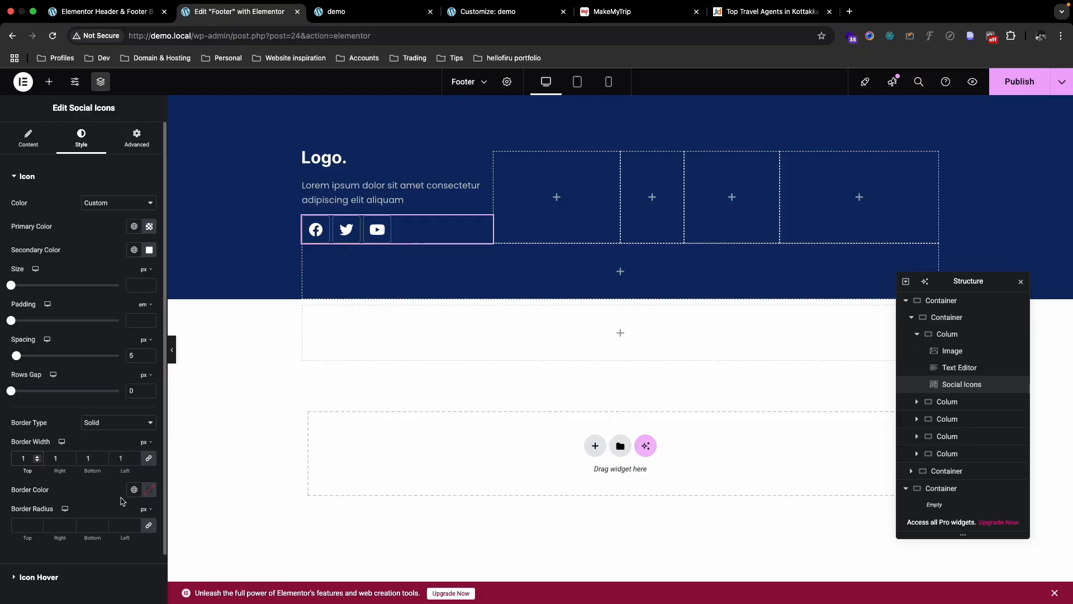
# Step: Set the icons' border color to white and the border radius to 50 px on all corners
pyautogui.click(148, 490)
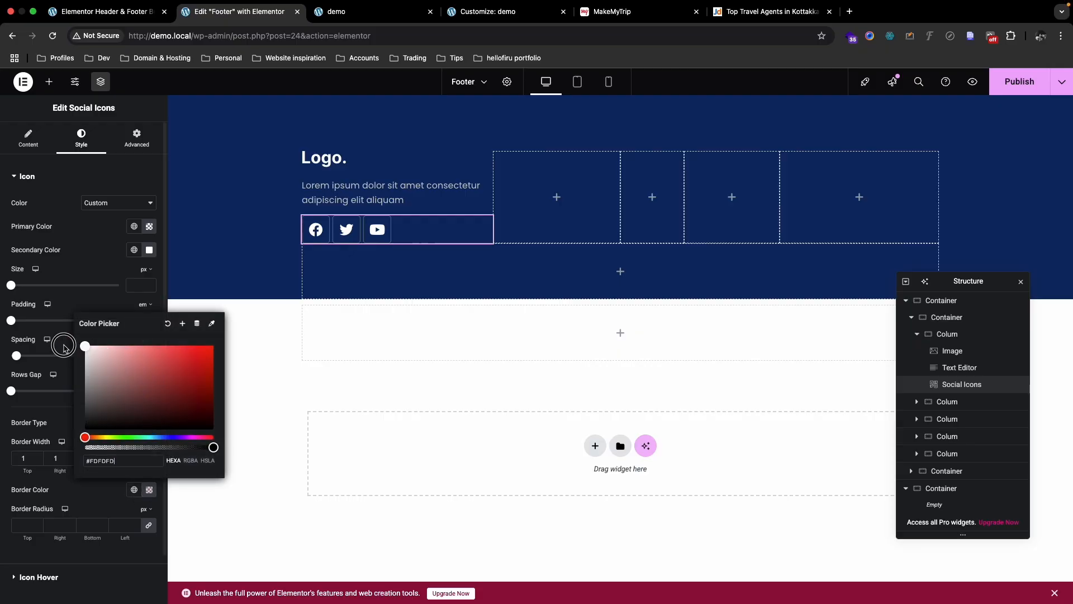
pyautogui.click(28, 525)
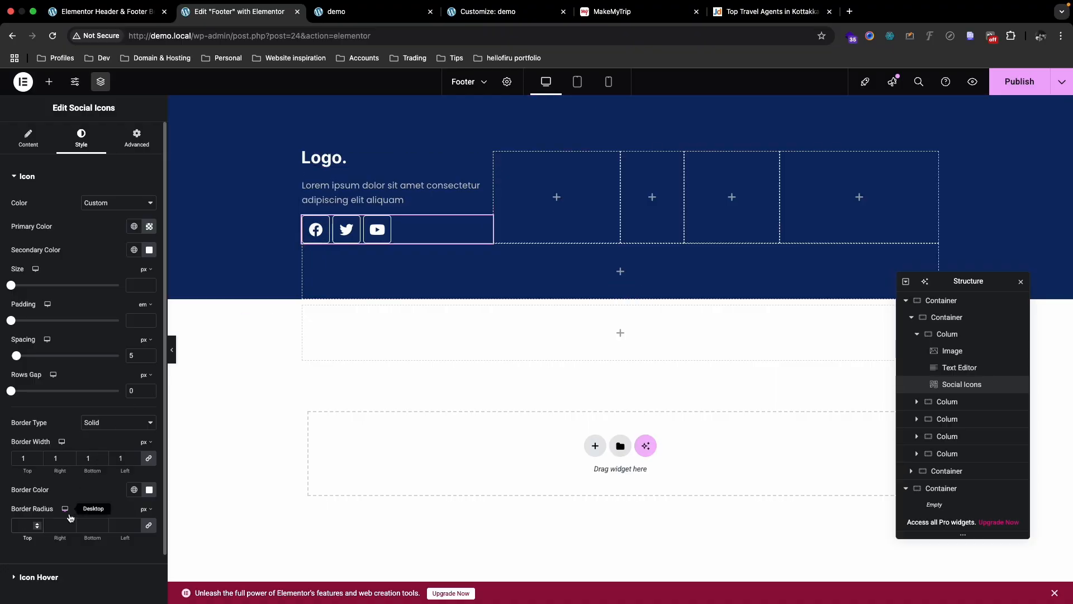
pyautogui.write('50')
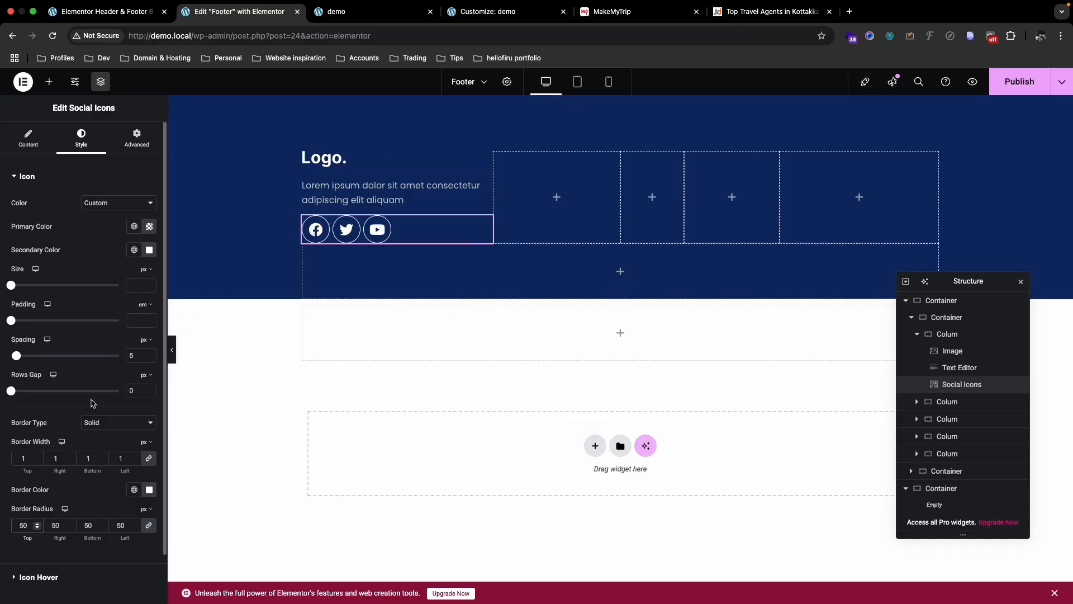
# Step: Check the icon circles in the Figma footer design and set the Elementor social icons' size to 18 px
pyautogui.hotkey('ctrl', 'Up')
pyautogui.click(604, 38)
pyautogui.hotkey('ctrl', 'Up')
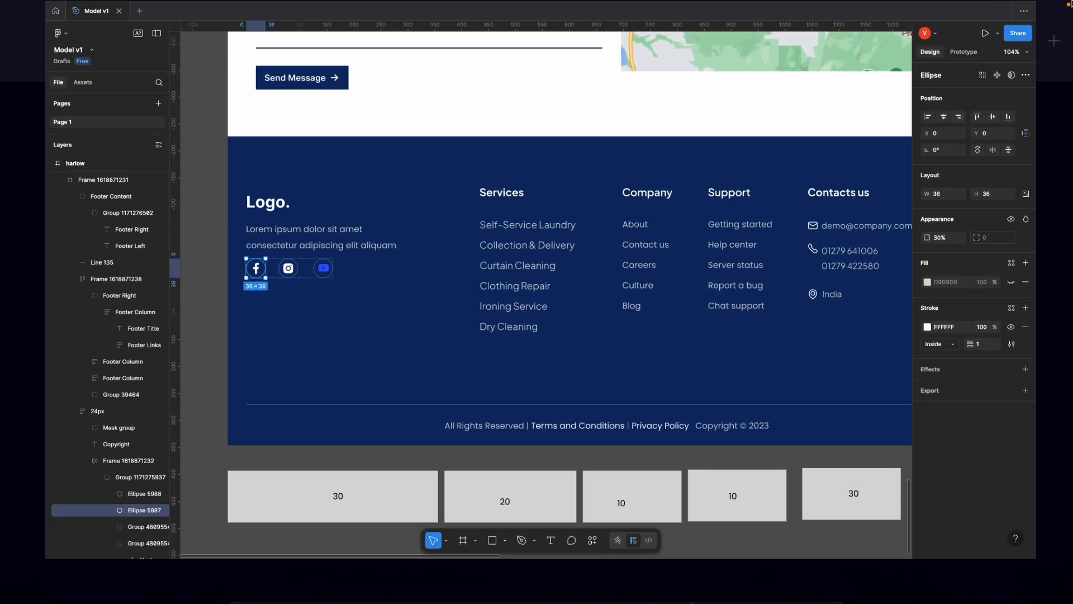
pyautogui.hotkey('ctrl', 'Up')
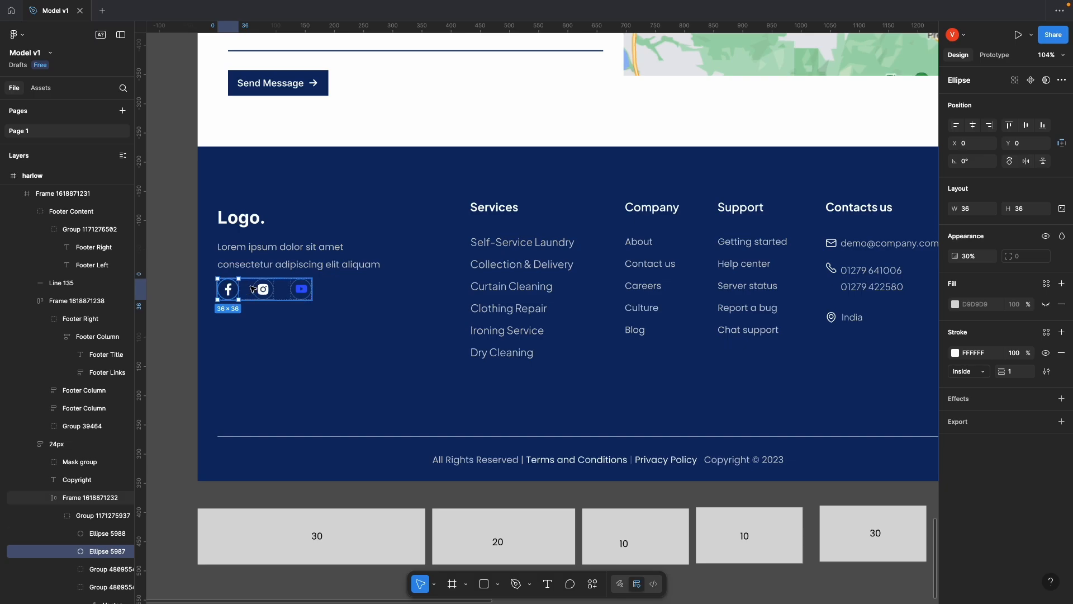
pyautogui.hotkey('ctrl', 'Up')
pyautogui.click(718, 65)
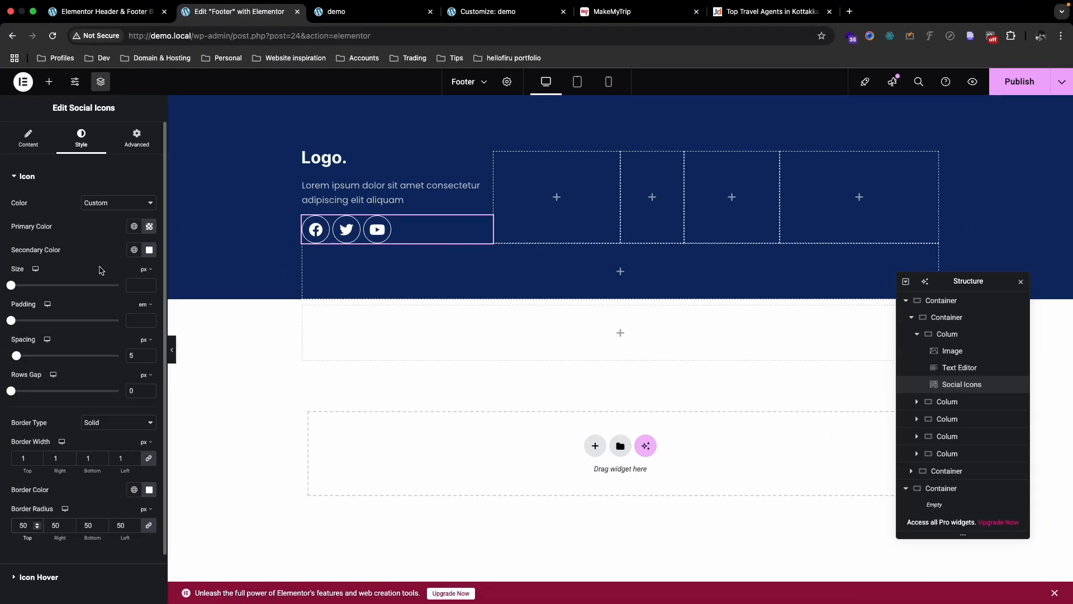
pyautogui.click(138, 286)
pyautogui.write('15')
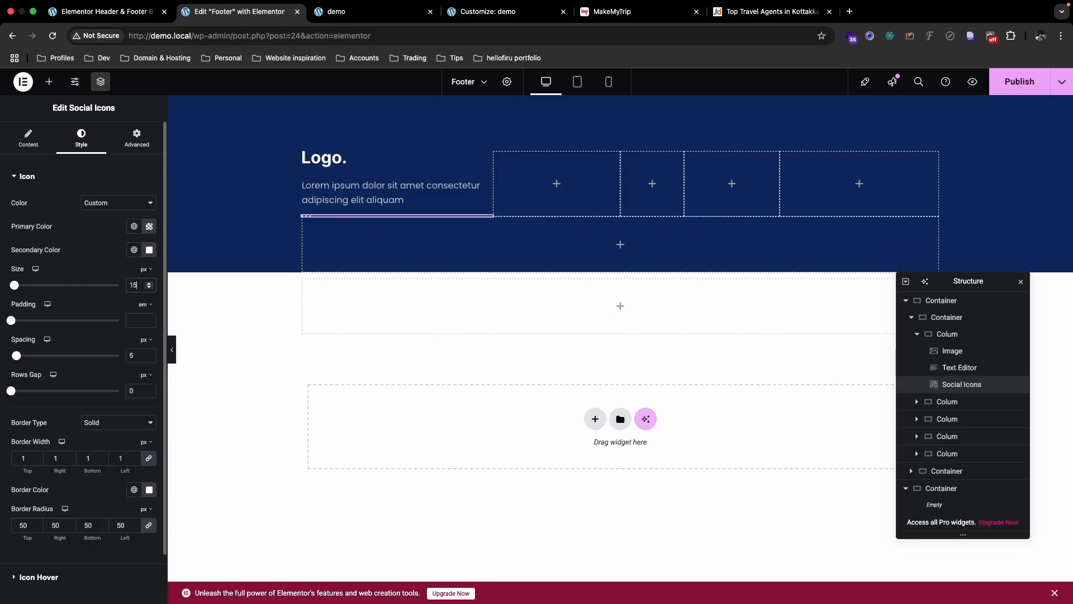
pyautogui.press('Up')
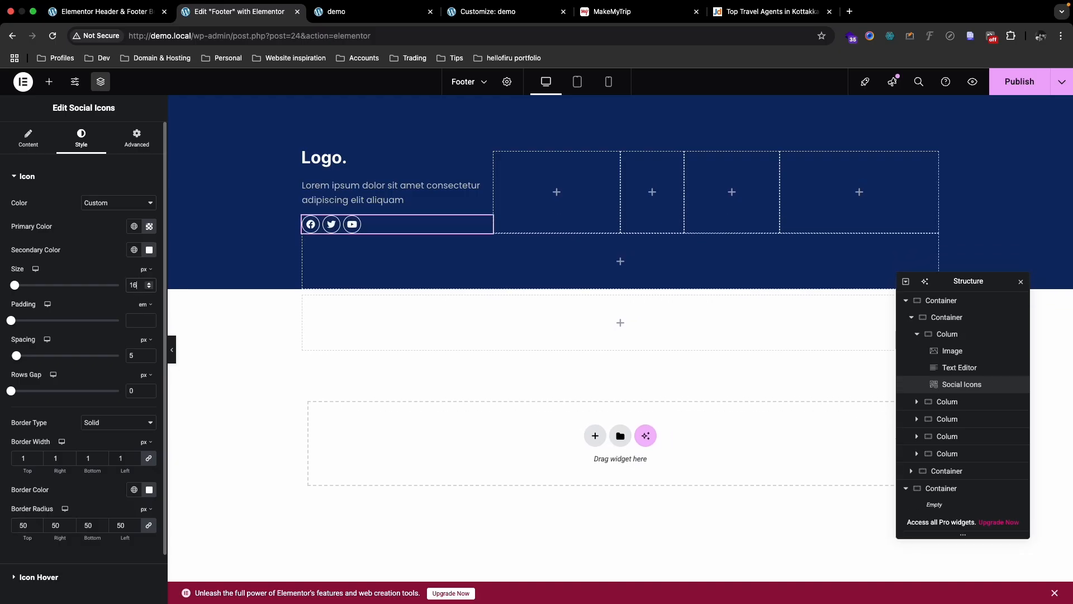
pyautogui.press('Up')
pyautogui.press('Up')
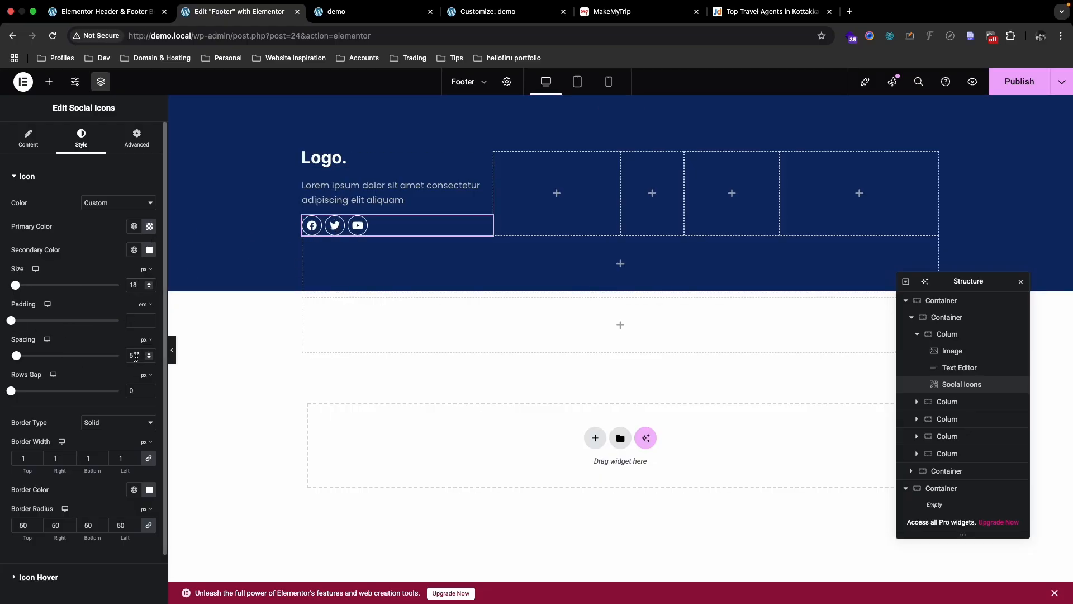
# Step: Increase the spacing between the social icons to 13 px
pyautogui.click(137, 358)
pyautogui.press('Up')
pyautogui.press('Up')
pyautogui.press('Up')
pyautogui.press('Up')
pyautogui.press('Up')
pyautogui.press('Up')
pyautogui.press('Up')
pyautogui.press('Up')
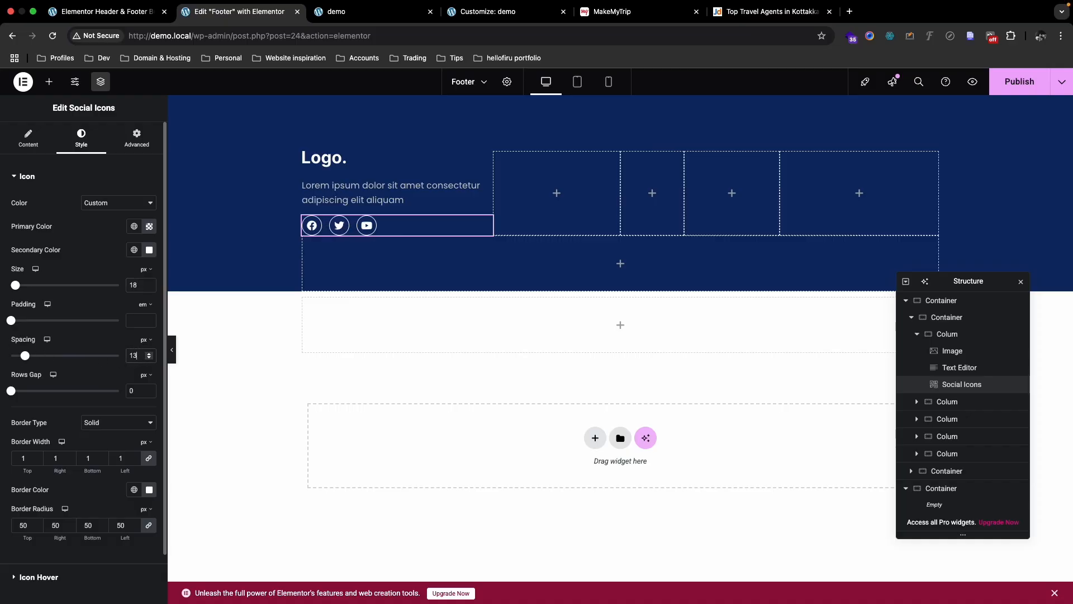
# Step: Compare the icon spacing with the Figma footer design and increase the Elementor icons' spacing to 21 px
pyautogui.hotkey('ctrl', 'Up')
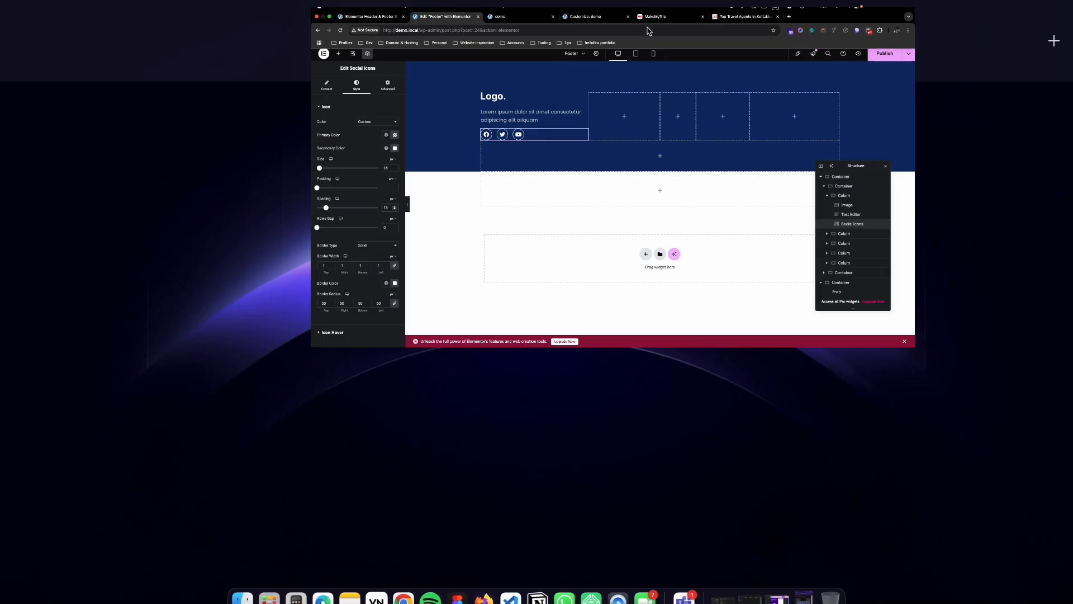
pyautogui.click(564, 26)
pyautogui.hotkey('ctrl', 'Up')
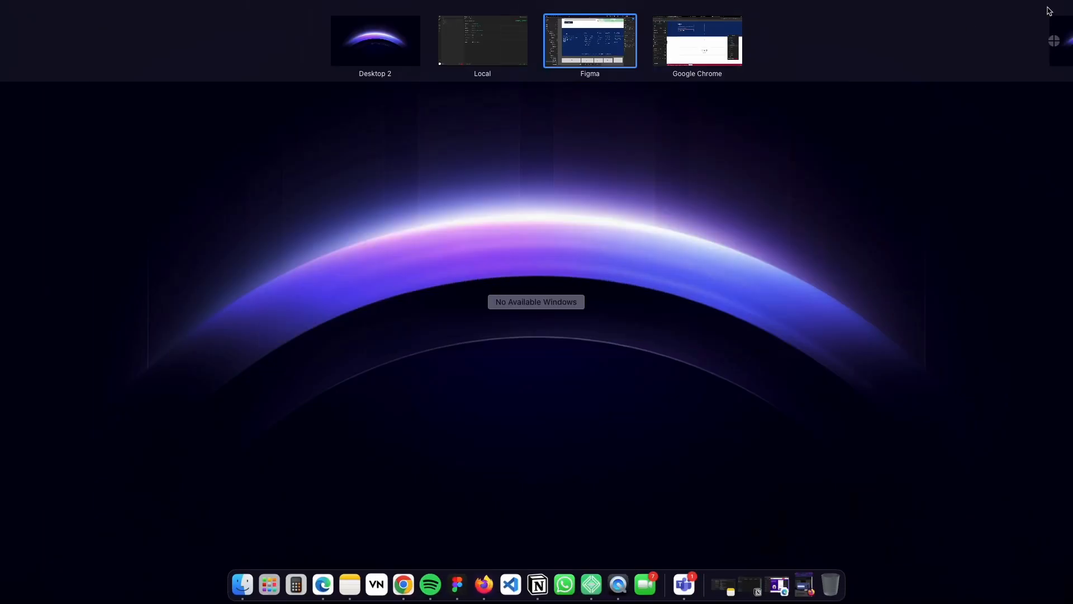
pyautogui.click(727, 40)
pyautogui.press('Up')
pyautogui.press('Up')
pyautogui.press('Up')
pyautogui.press('Up')
pyautogui.press('Up')
pyautogui.press('Up')
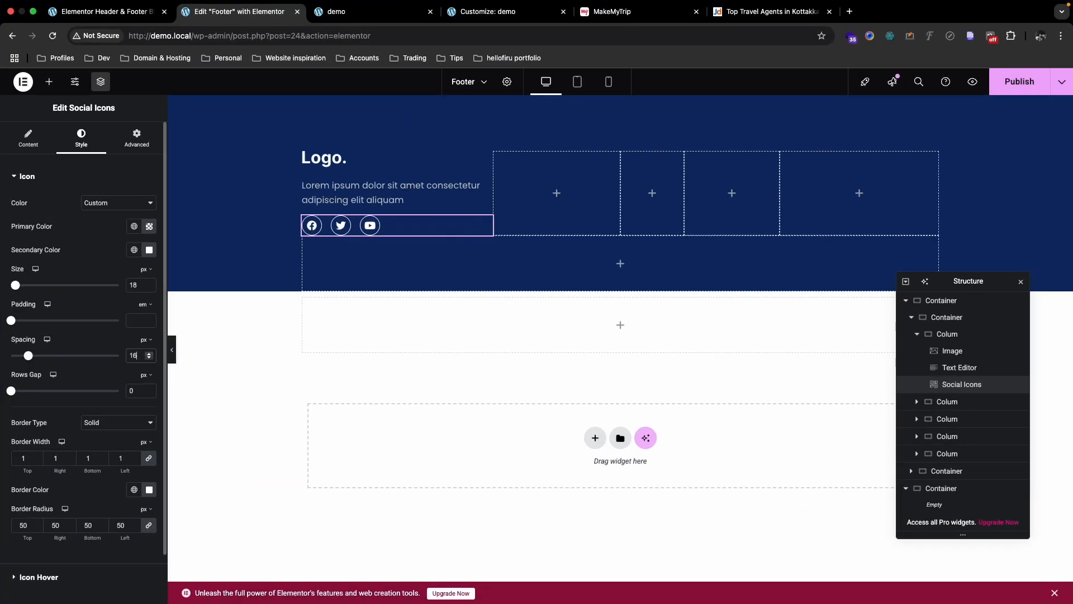
pyautogui.press('Up')
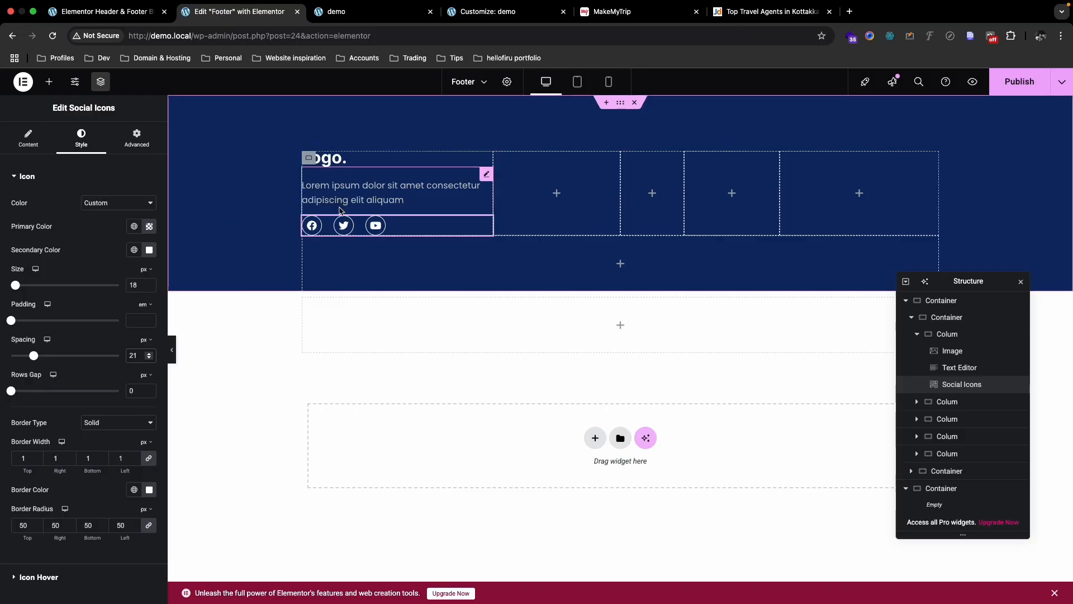
# Step: Unlink the margin and padding values of the Social Icons widget and set its top margin to 10 px
pyautogui.click(136, 138)
pyautogui.click(150, 216)
pyautogui.click(148, 260)
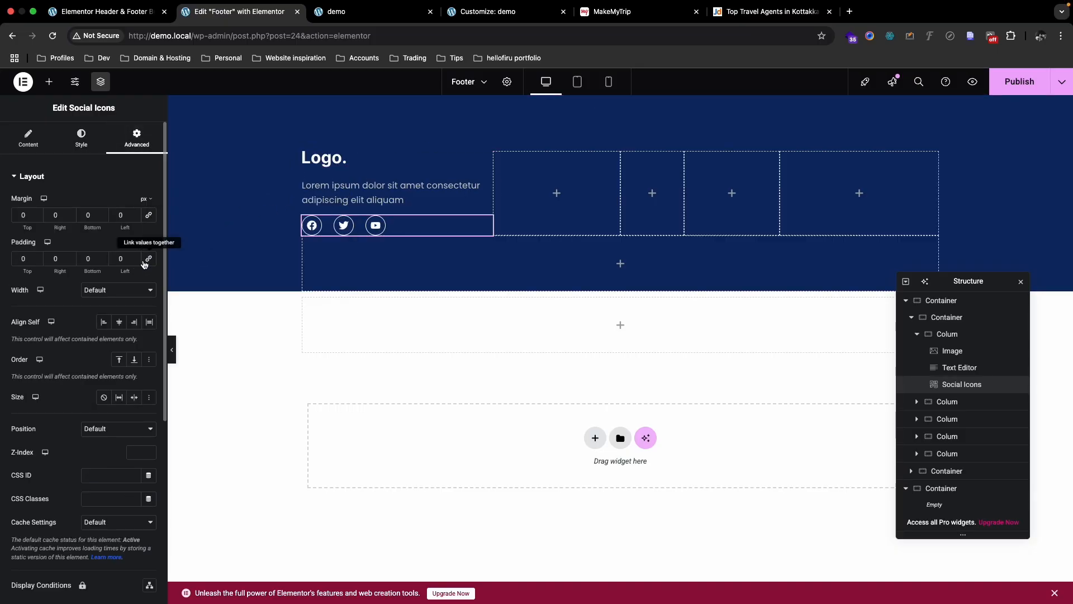
pyautogui.click(20, 216)
pyautogui.write('1')
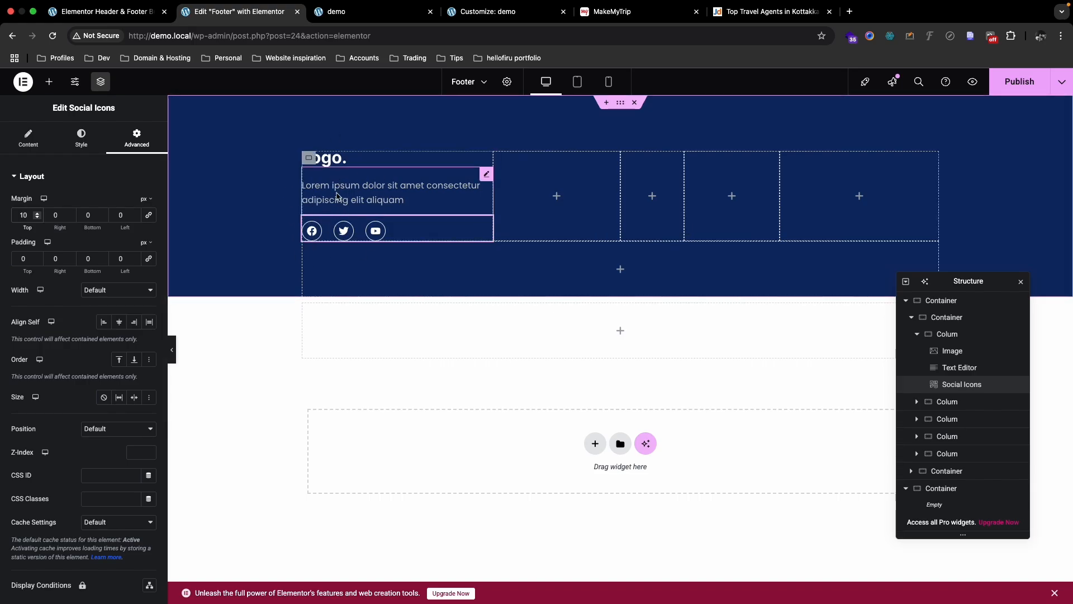
# Step: Switch to the Figma footer design and inspect the typography of the Services column title
pyautogui.hotkey('ctrl', 'Up')
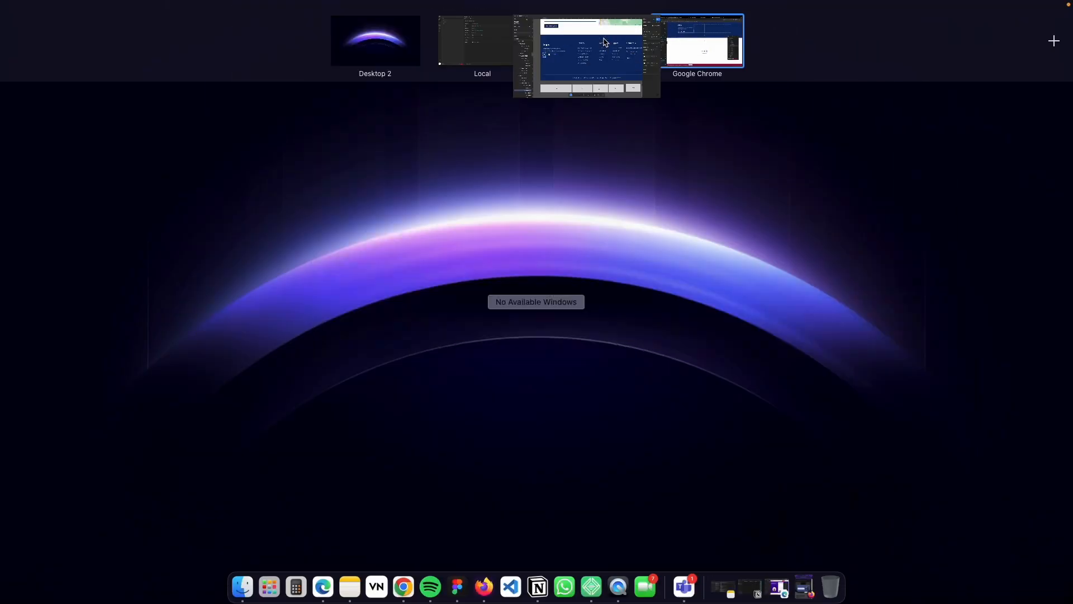
pyautogui.click(587, 41)
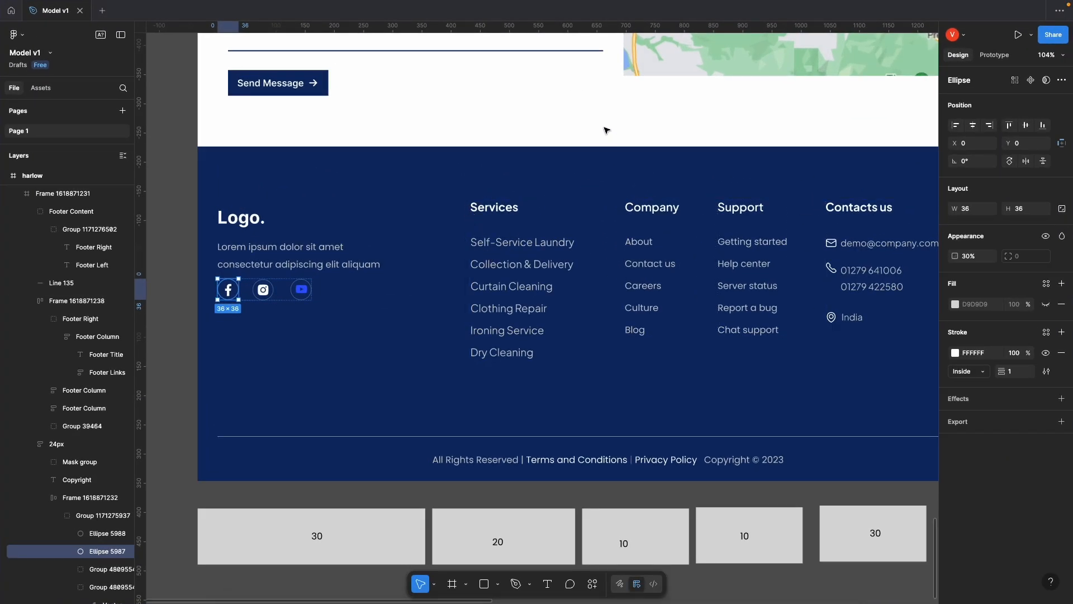
pyautogui.press('Escape')
pyautogui.moveTo(618, 157); pyautogui.dragTo(499, 132)
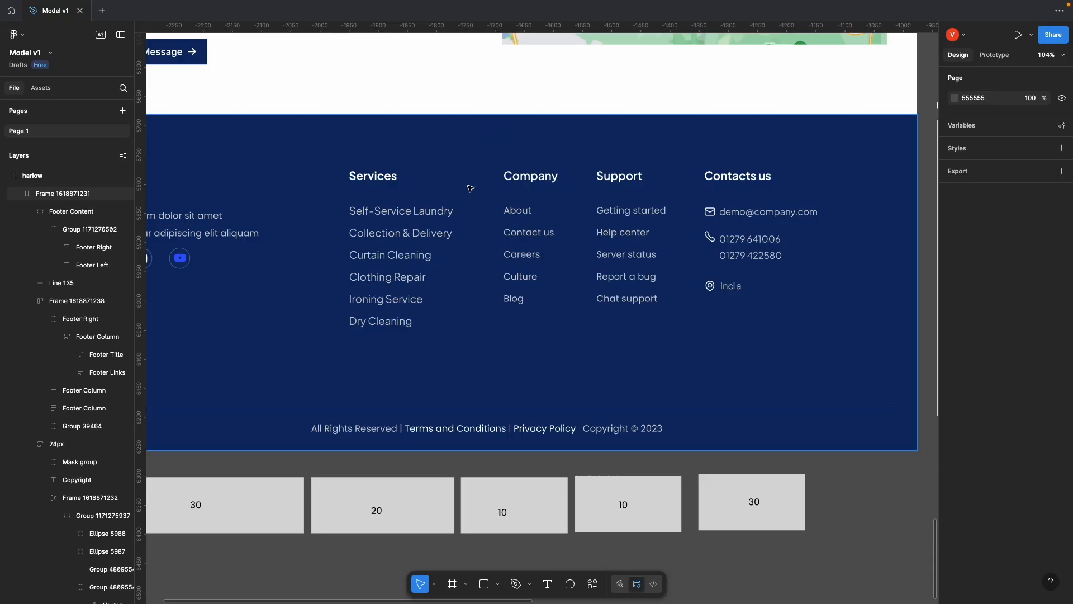
pyautogui.click(388, 178)
pyautogui.doubleClick(389, 178)
pyautogui.doubleClick(388, 177)
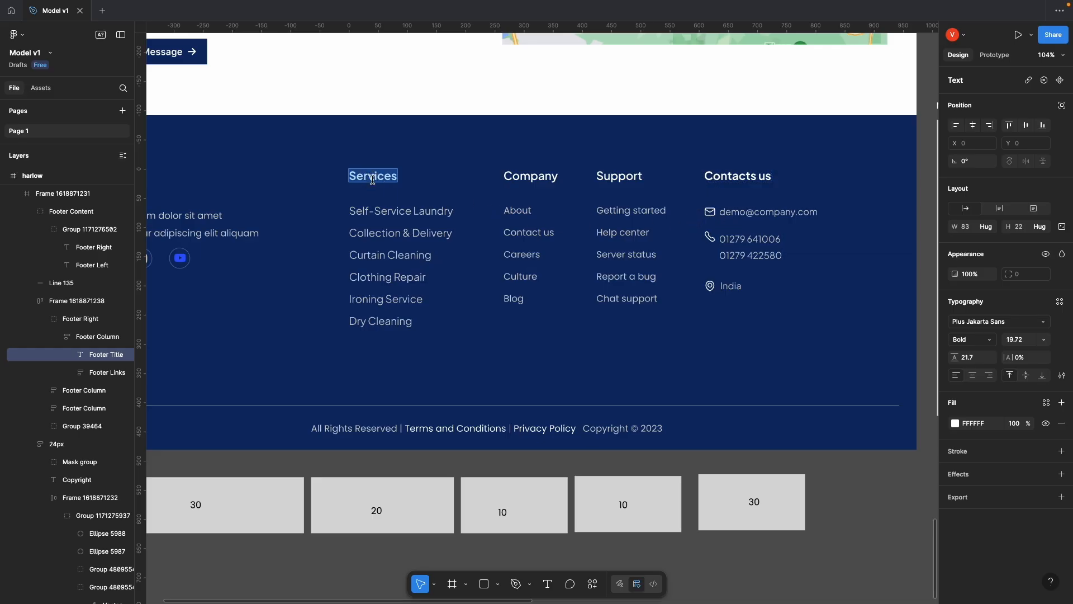
# Step: Return to the Elementor editor and add a Heading widget to the second footer column
pyautogui.hotkey('ctrl', 'Up')
pyautogui.click(707, 47)
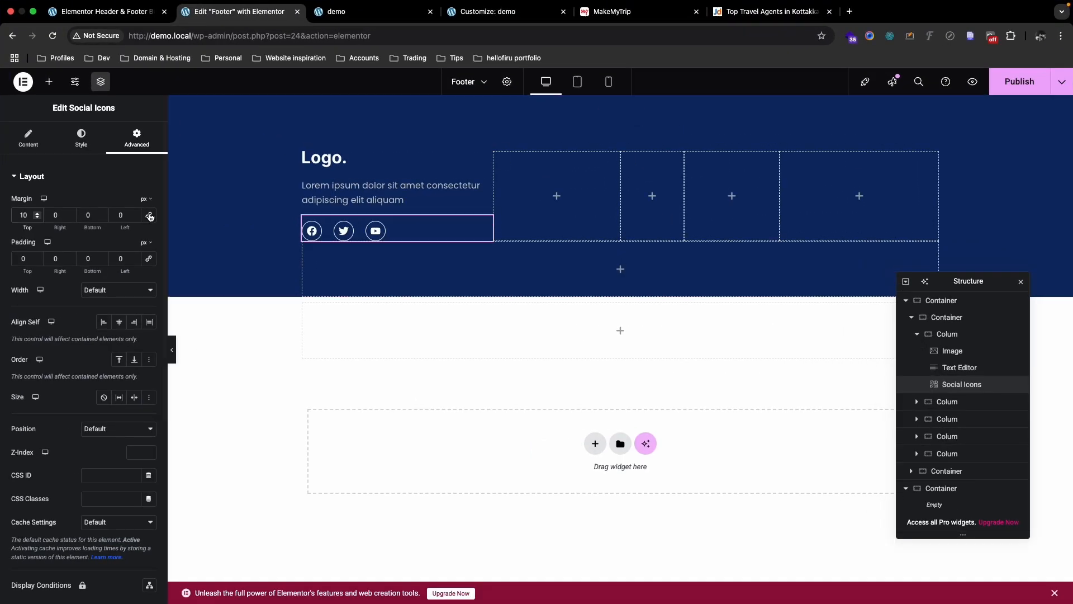
pyautogui.click(50, 82)
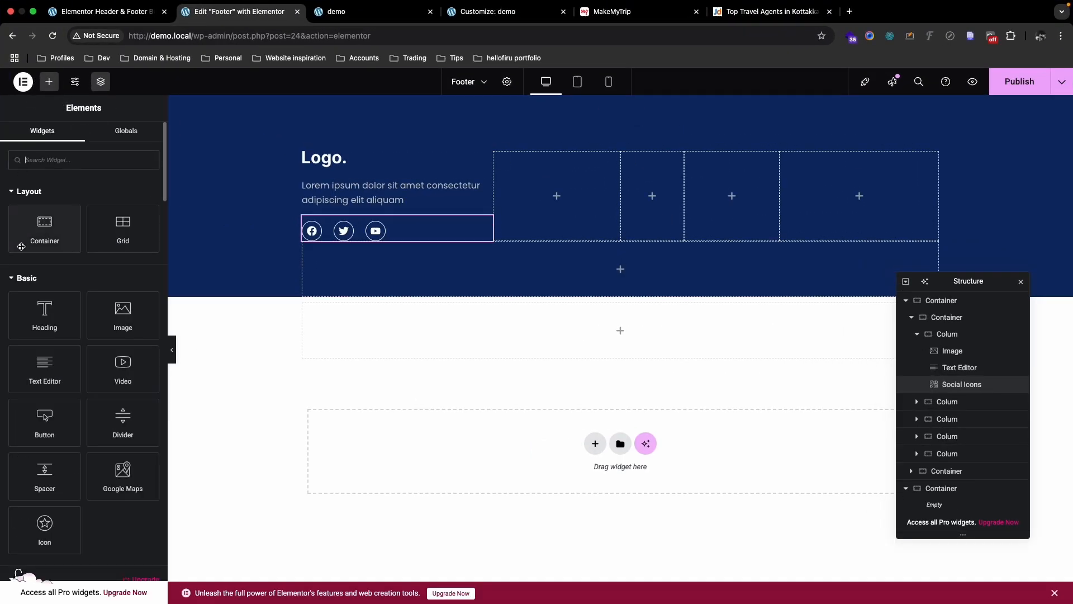
pyautogui.moveTo(39, 318); pyautogui.dragTo(560, 219)
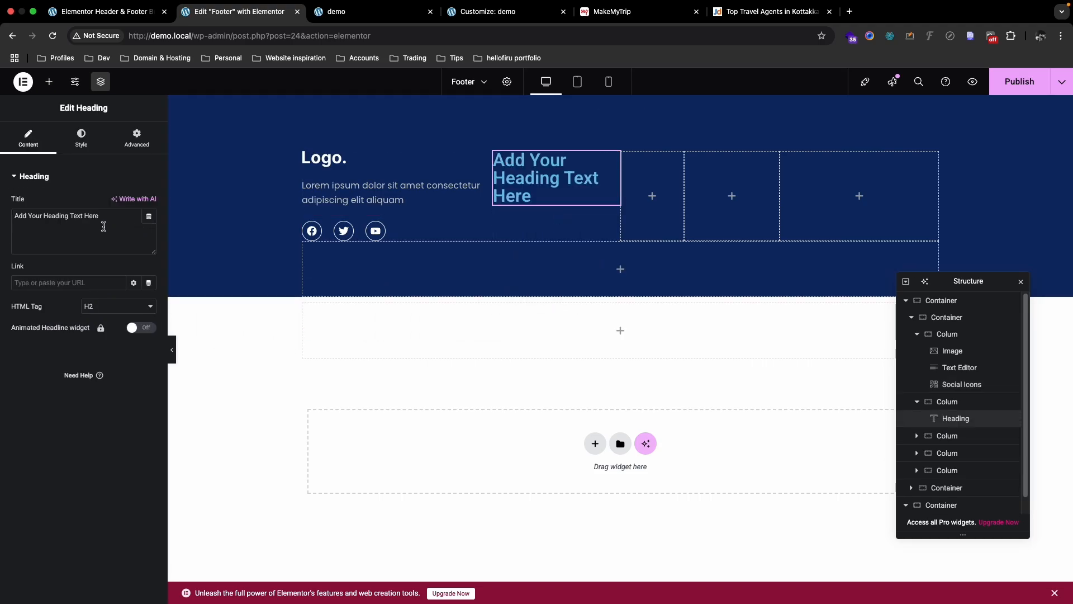
# Step: Check the column title in the Figma design and replace the new heading's placeholder title with "services"
pyautogui.hotkey('ctrl', 'Up')
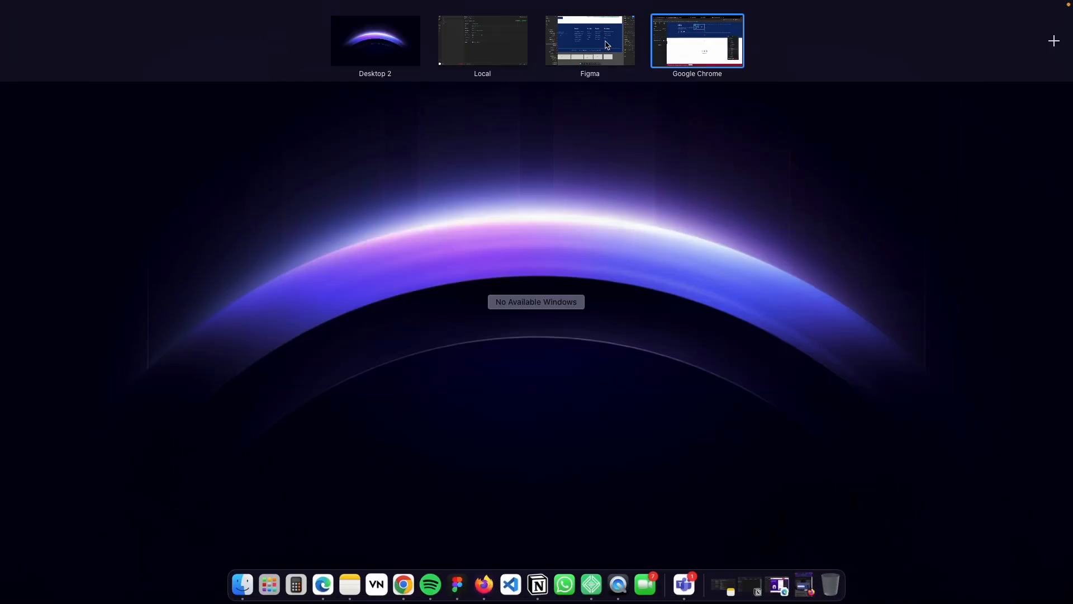
pyautogui.click(613, 44)
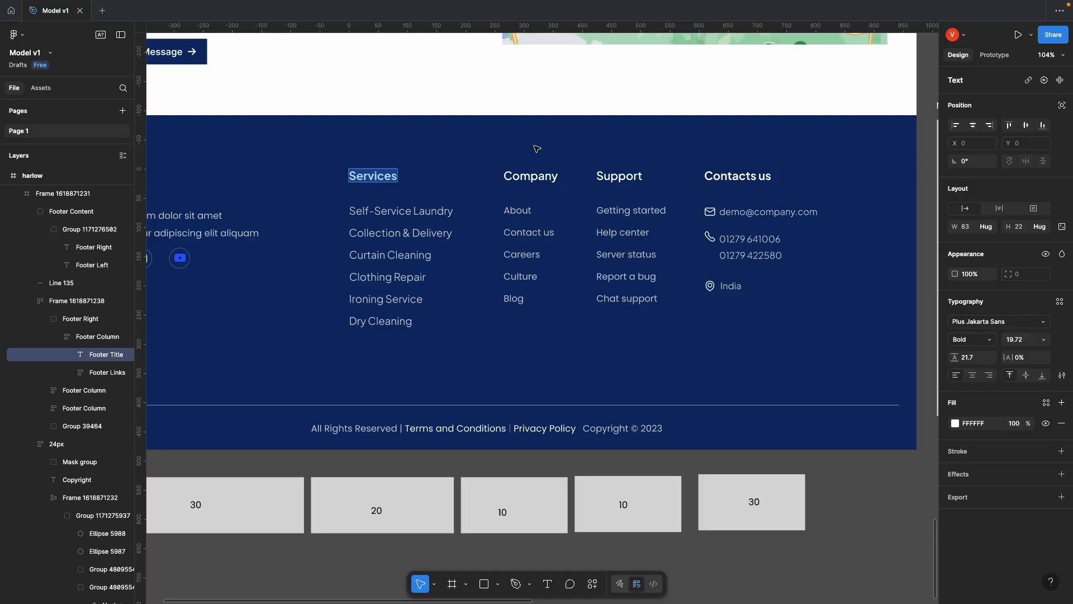
pyautogui.hotkey('ctrl', 'Up')
pyautogui.click(687, 34)
pyautogui.press('super+a')
pyautogui.write('services')
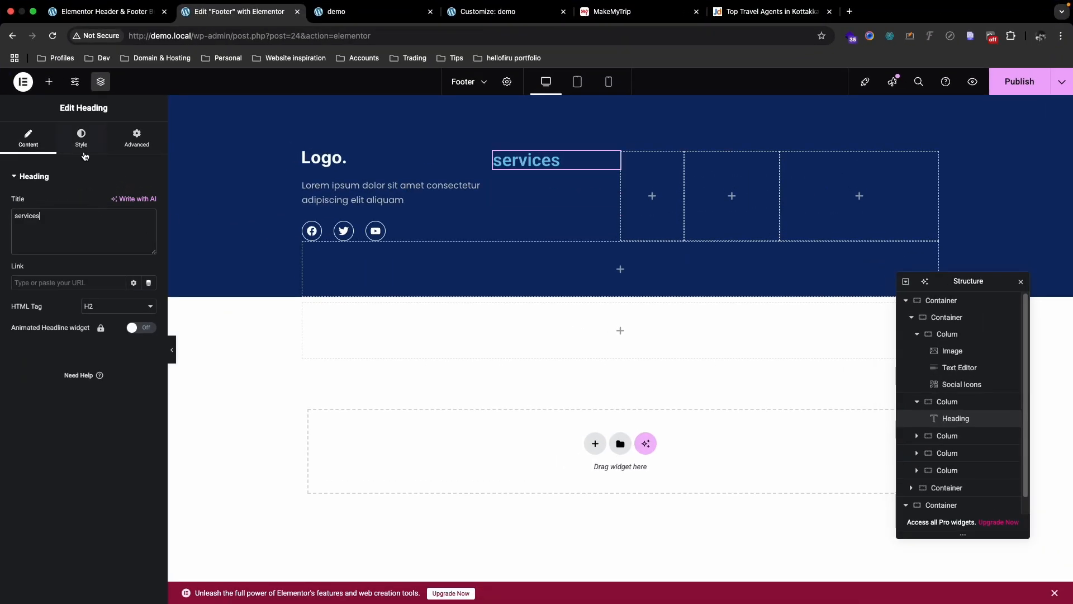
# Step: Copy the Services title's font name from Figma and set the Elementor heading's font family to Plus Jakarta Sans
pyautogui.hotkey('ctrl', 'Up')
pyautogui.click(589, 40)
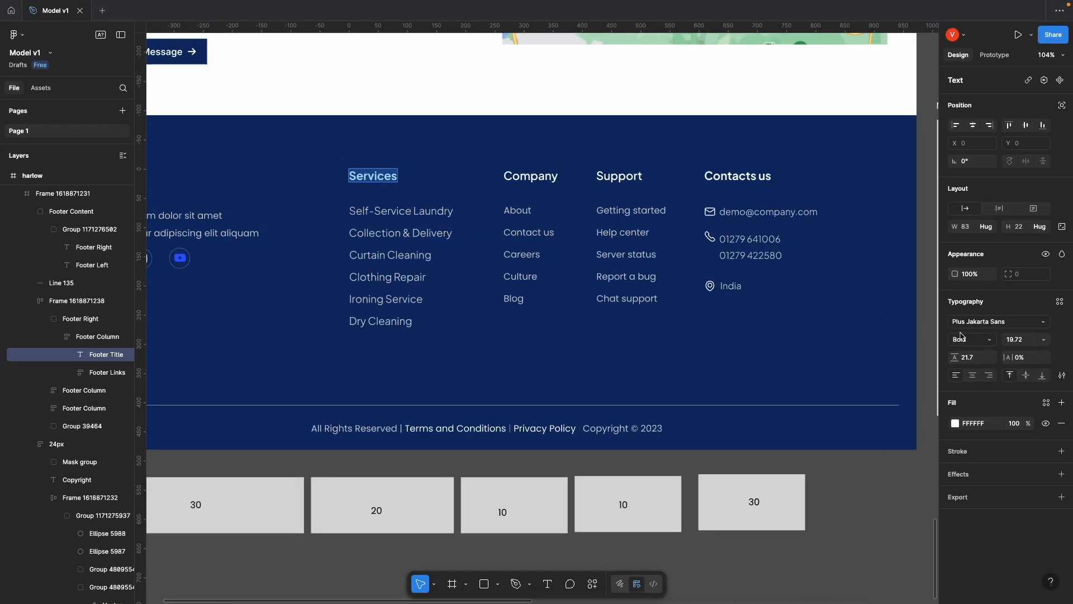
pyautogui.click(980, 324)
pyautogui.press('super+c')
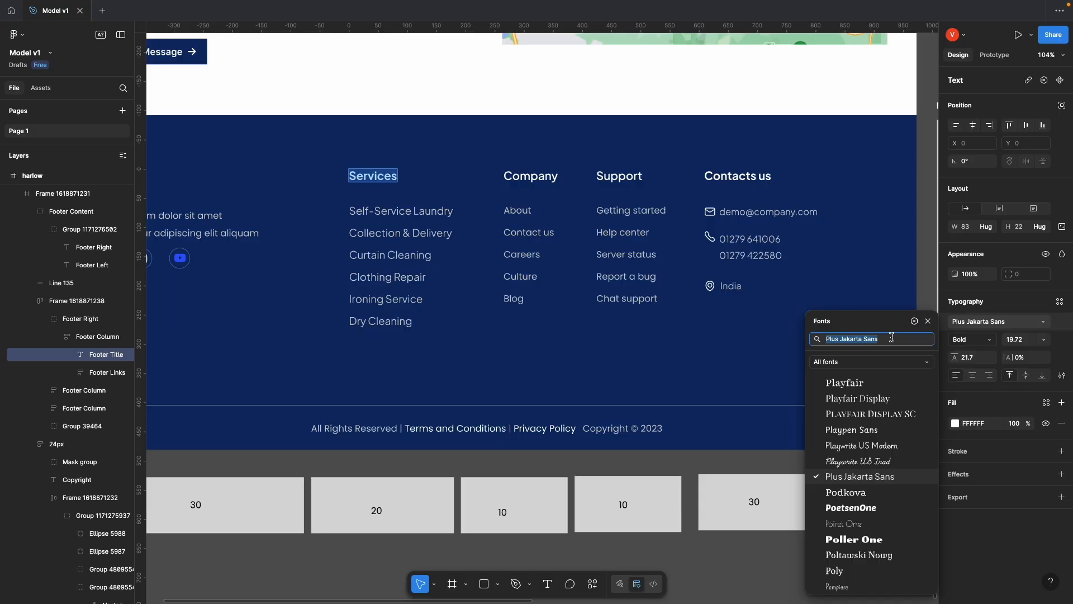
pyautogui.hotkey('ctrl', 'Up')
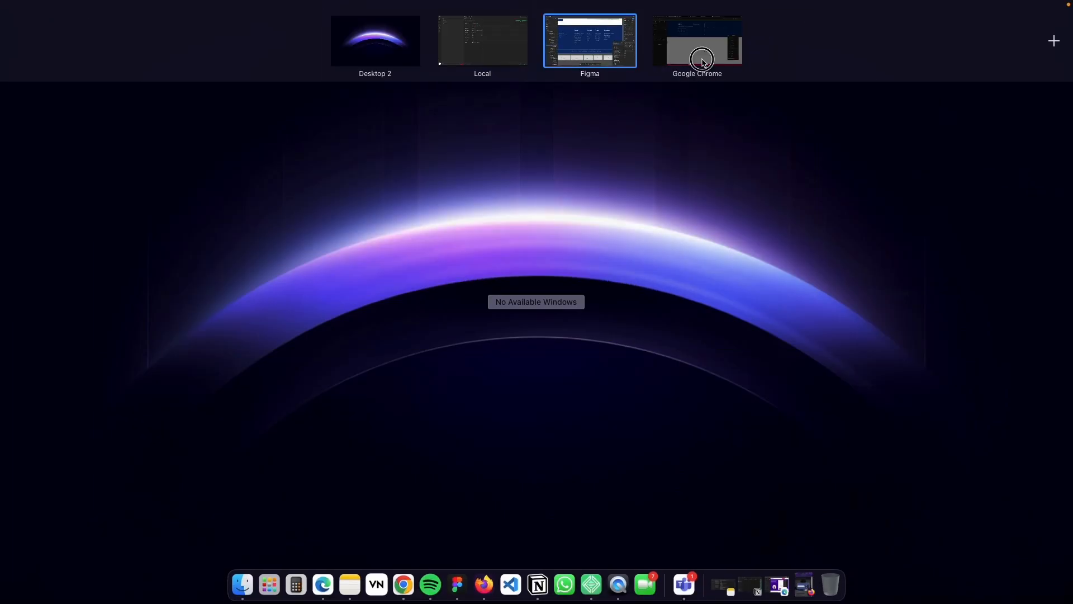
pyautogui.click(698, 52)
pyautogui.click(81, 137)
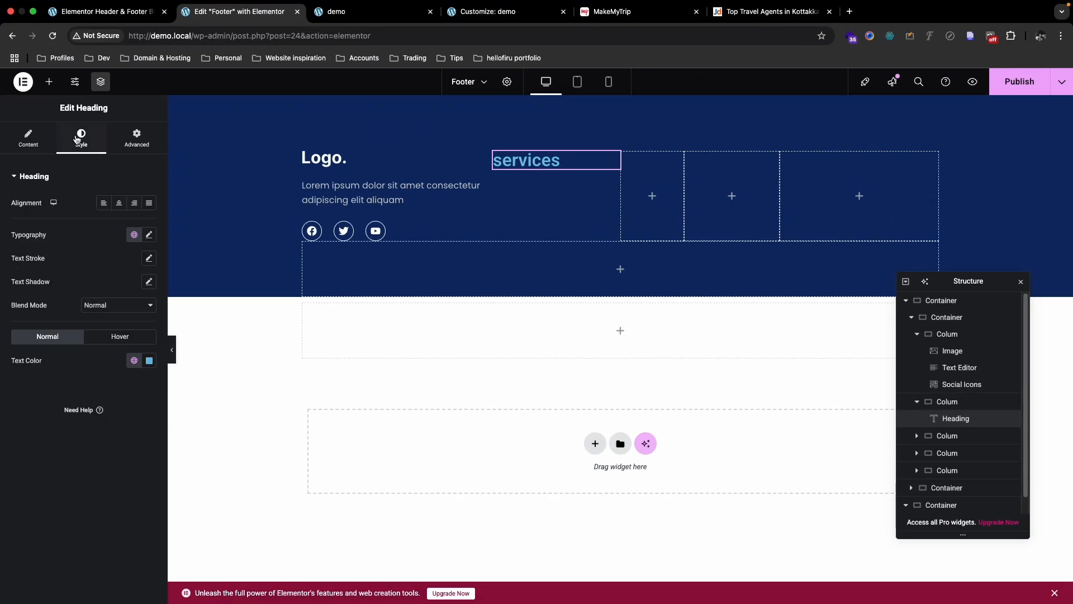
pyautogui.click(149, 236)
pyautogui.click(104, 288)
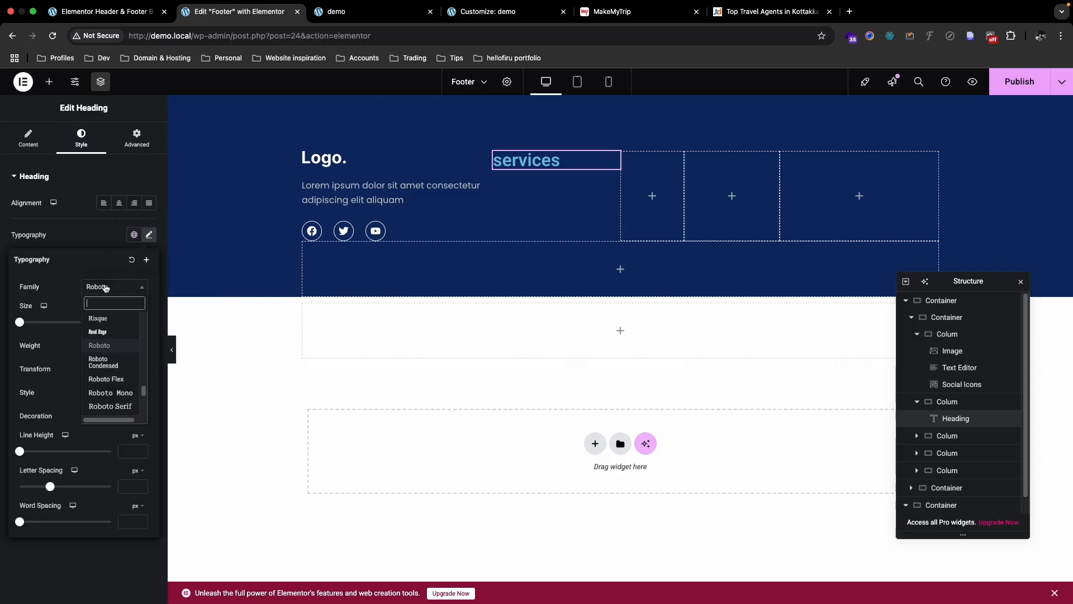
pyautogui.press('super+v')
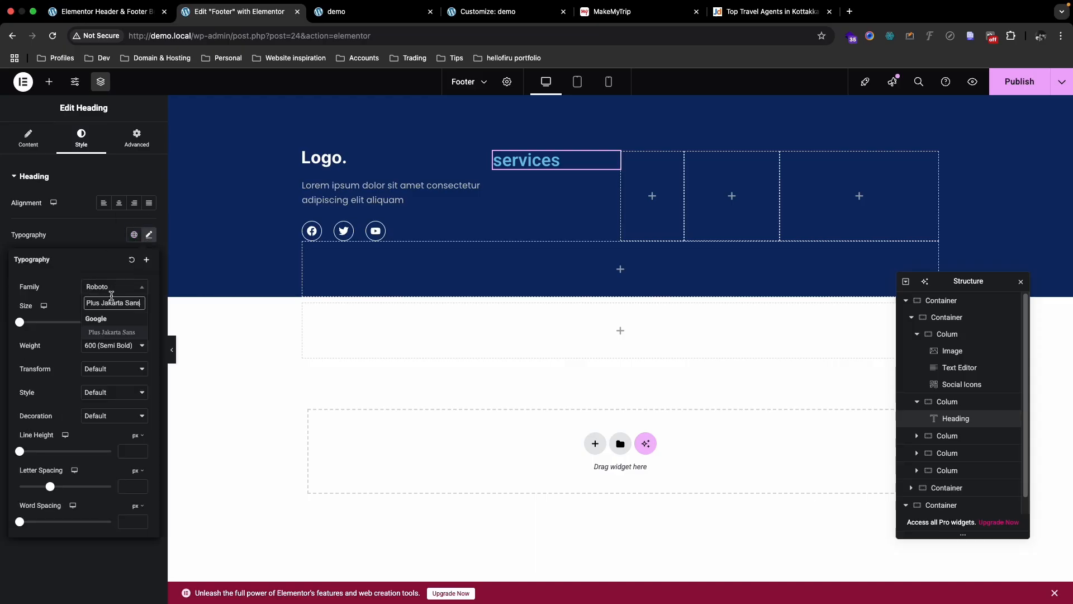
pyautogui.click(114, 332)
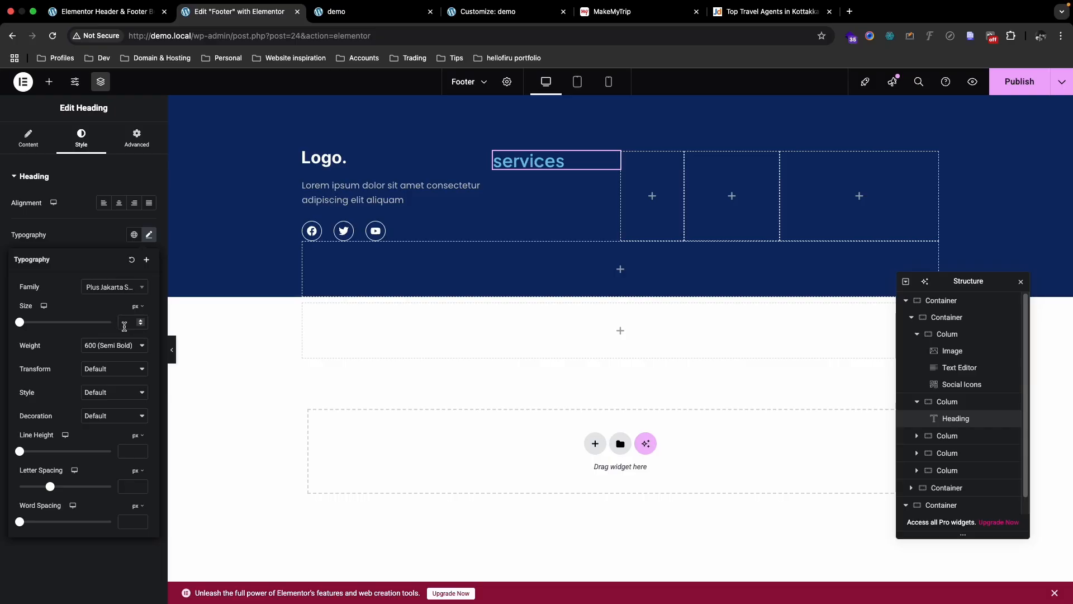
# Step: Check the Services title's font size and line height in Figma, select its fill colour code, and return to Elementor
pyautogui.hotkey('ctrl', 'Up')
pyautogui.click(563, 47)
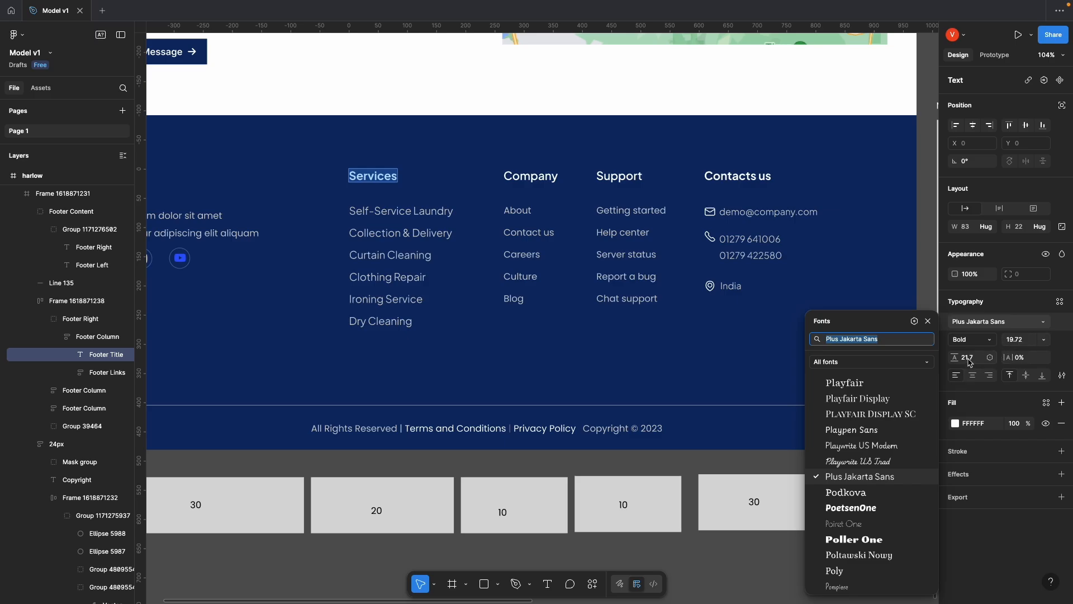
pyautogui.click(972, 424)
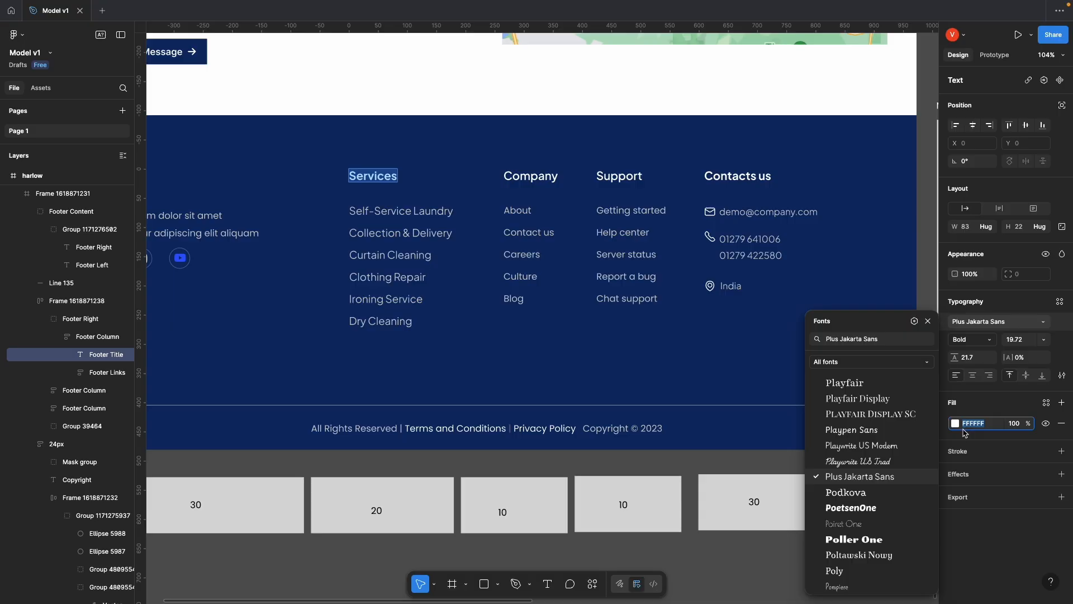
pyautogui.hotkey('ctrl', 'Up')
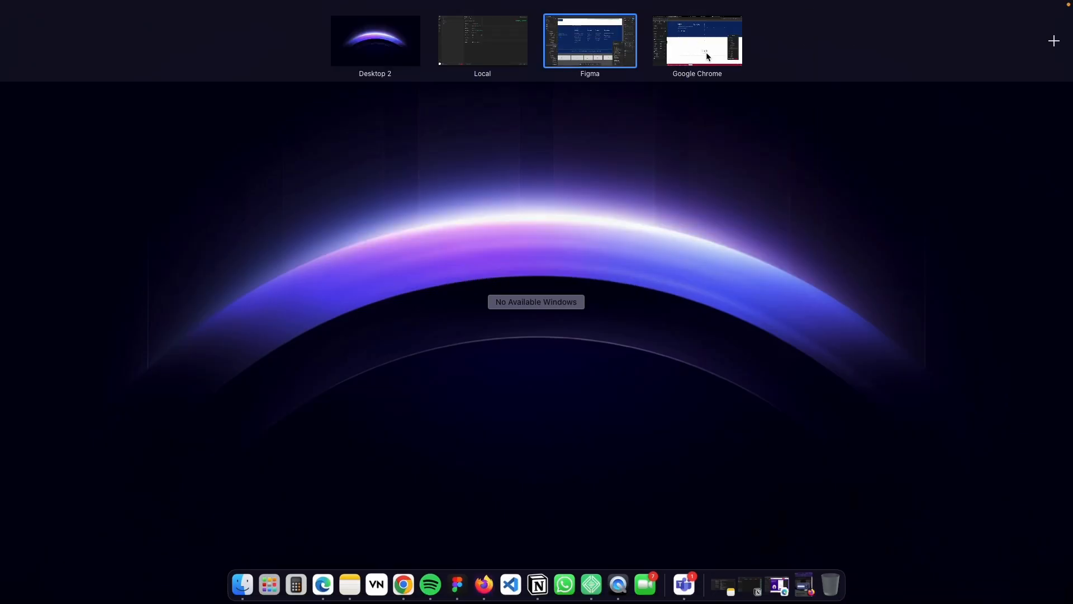
pyautogui.click(607, 57)
pyautogui.hotkey('ctrl', 'Up')
pyautogui.click(667, 42)
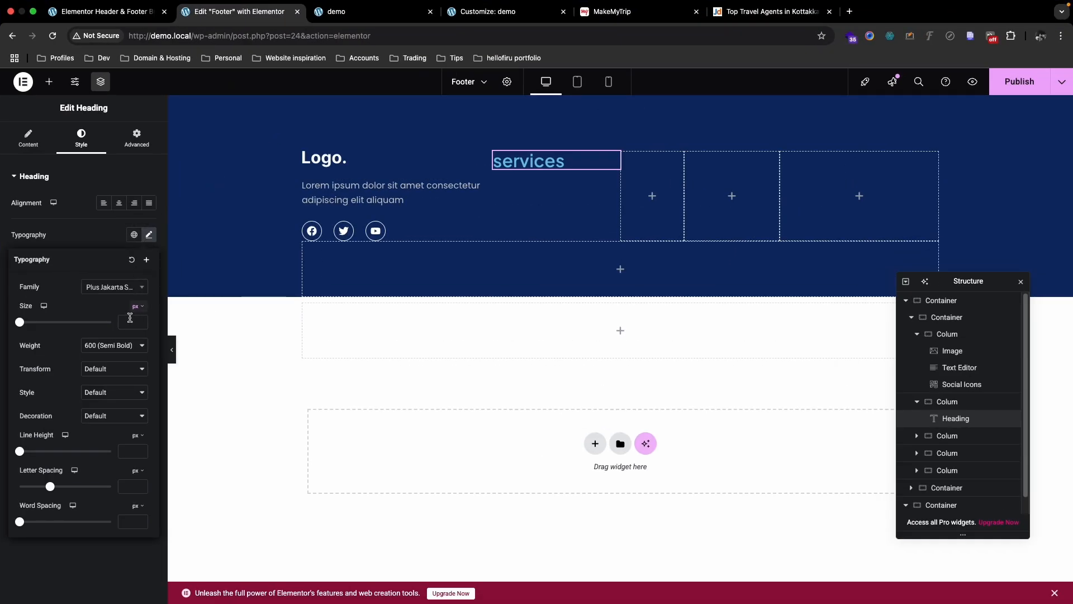
# Step: Set the services heading's font size to 20 px and its line height to 21 px
pyautogui.click(128, 324)
pyautogui.write('20')
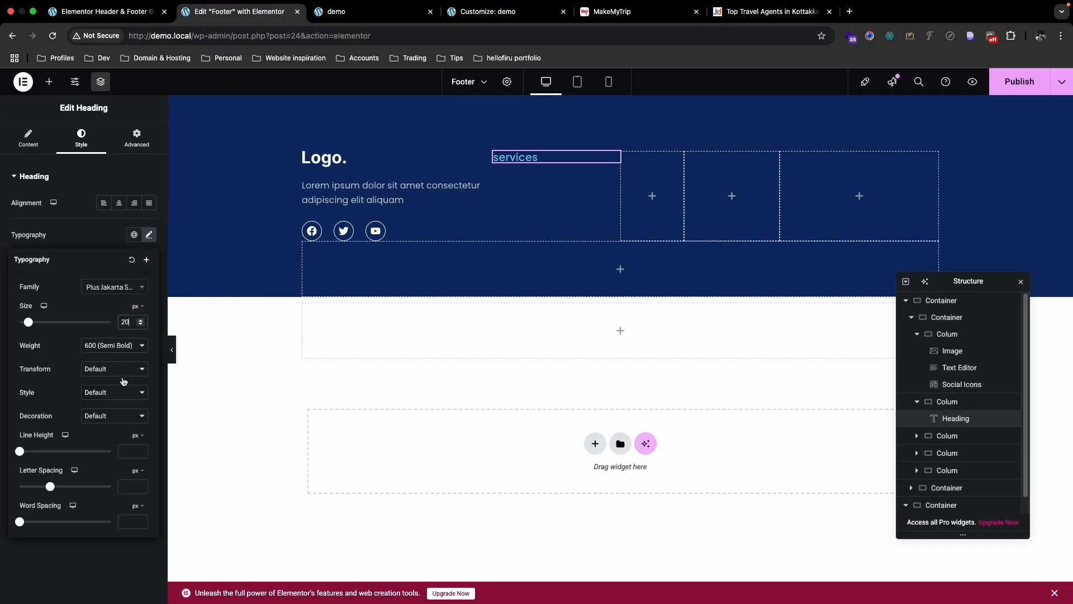
pyautogui.click(124, 452)
pyautogui.write('20')
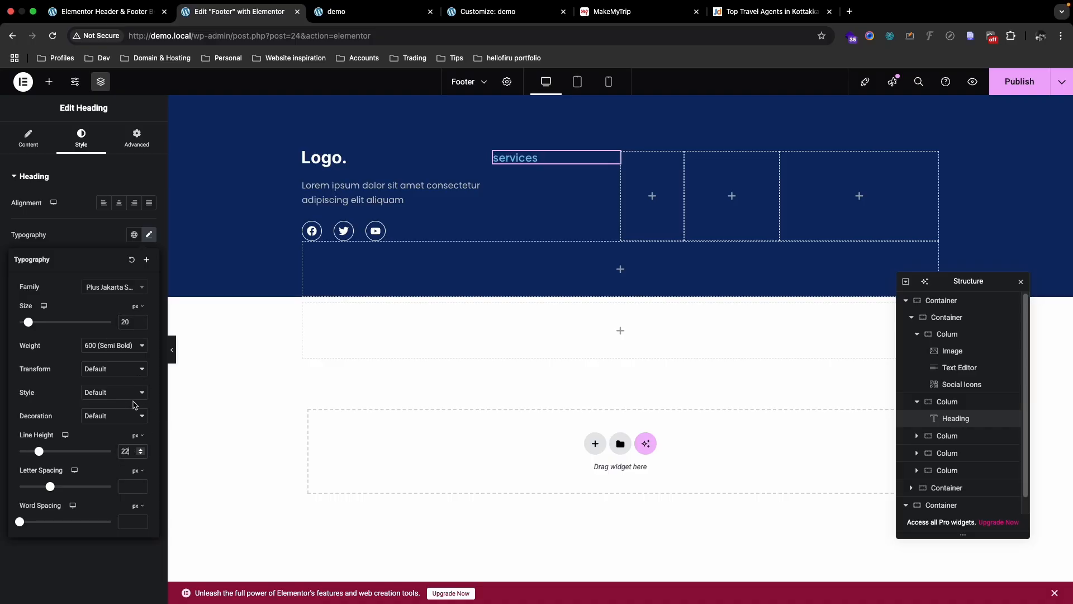
pyautogui.press('BackSpace')
pyautogui.write('1')
# Step: Close the typography settings and set the services heading's text colour to #FFFFFF
pyautogui.click(149, 235)
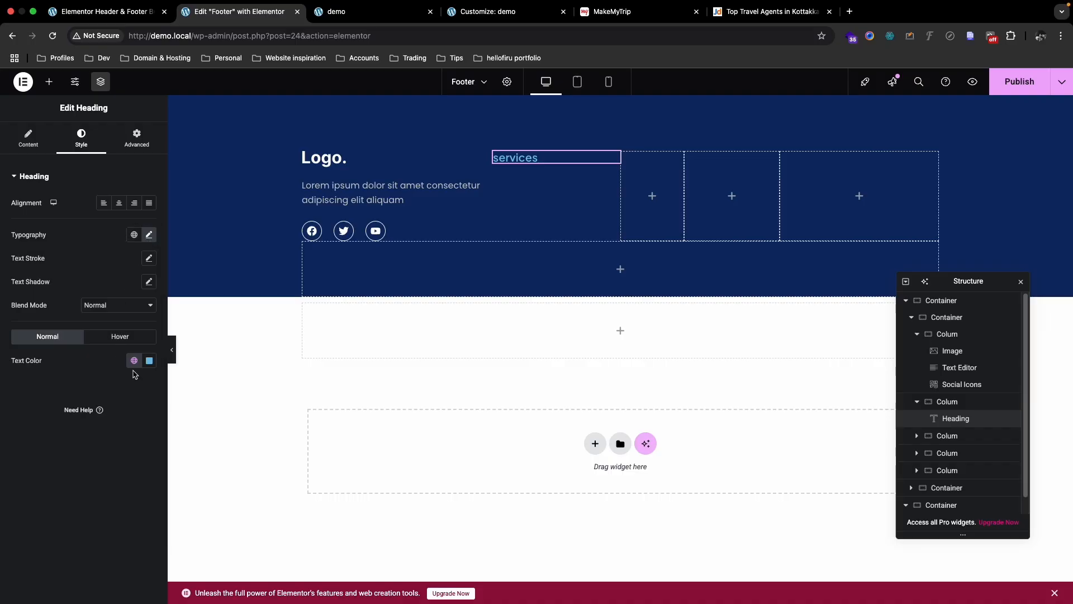
pyautogui.click(149, 361)
pyautogui.write('FFFFFF')
# Step: Check the column titles' font weight in Figma and set the Elementor services heading's weight to 700 (Bold)
pyautogui.hotkey('ctrl', 'Up')
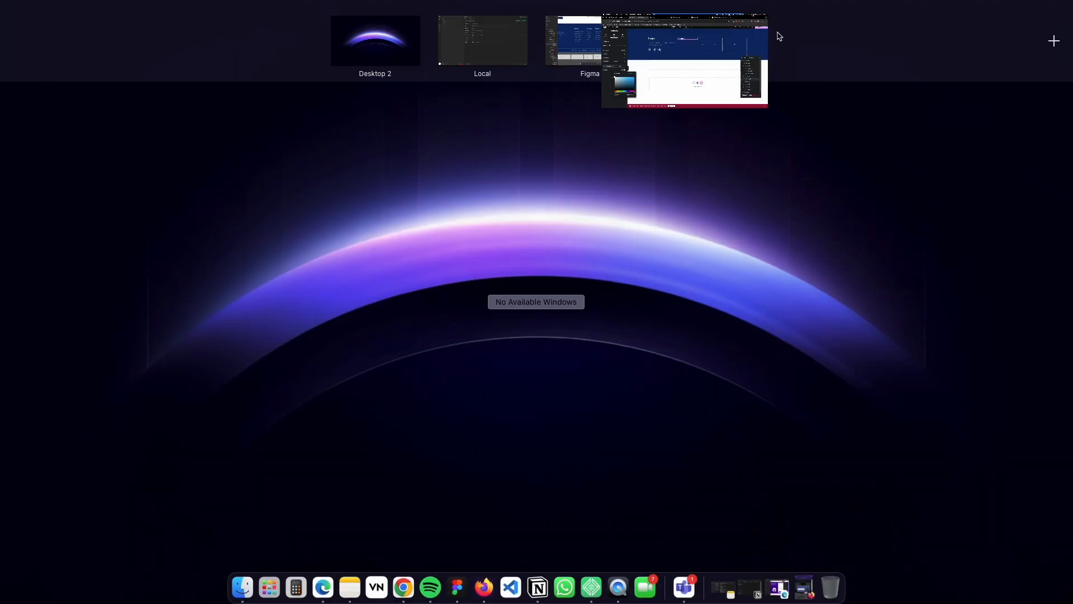
pyautogui.click(592, 38)
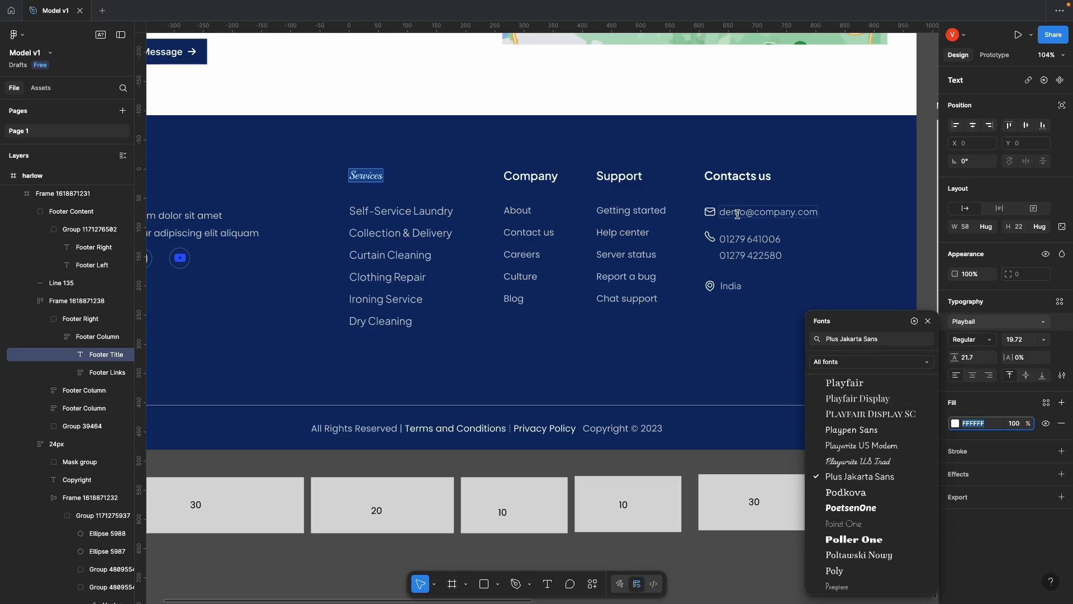
pyautogui.click(725, 174)
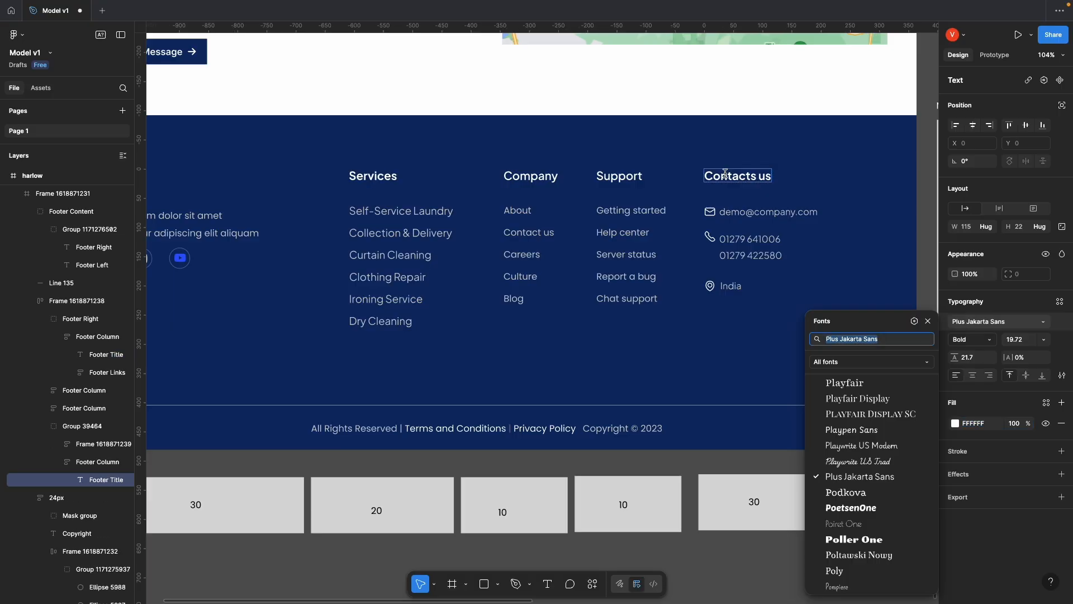
pyautogui.click(378, 178)
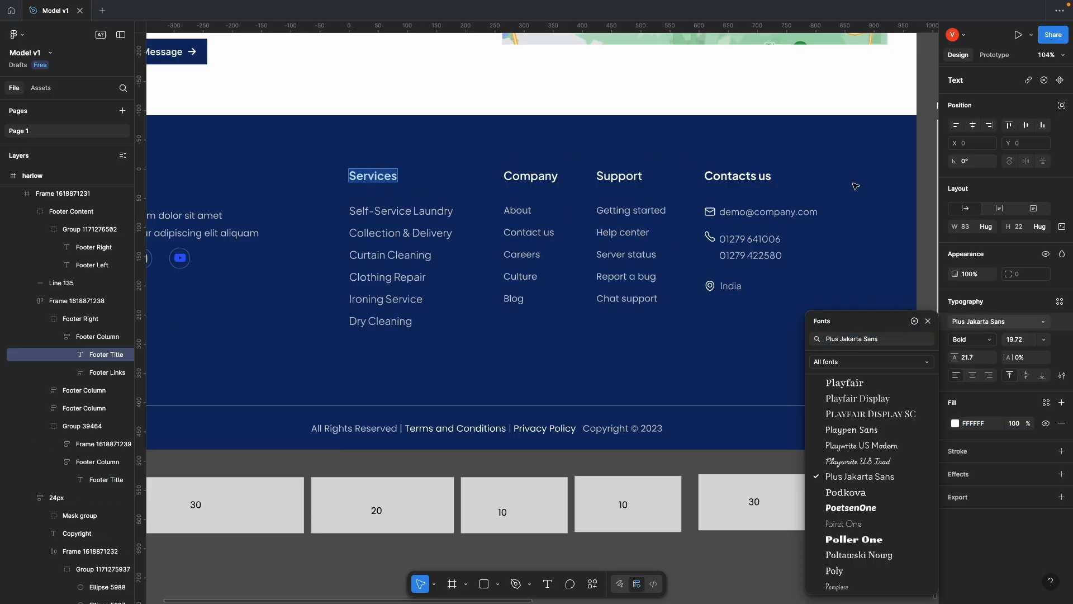
pyautogui.hotkey('ctrl', 'Up')
pyautogui.click(681, 46)
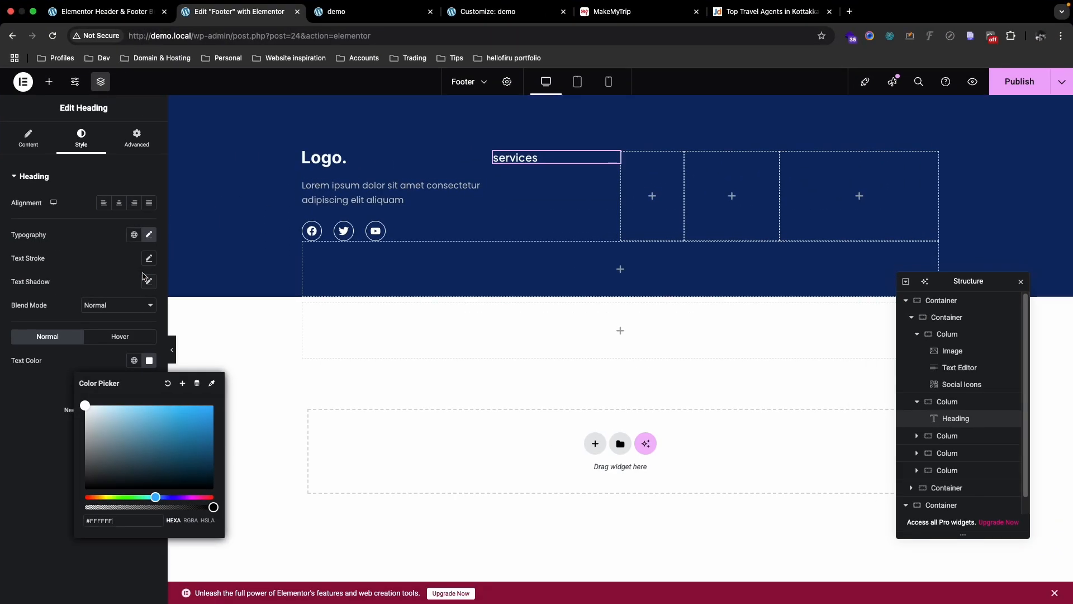
pyautogui.click(150, 236)
pyautogui.click(127, 345)
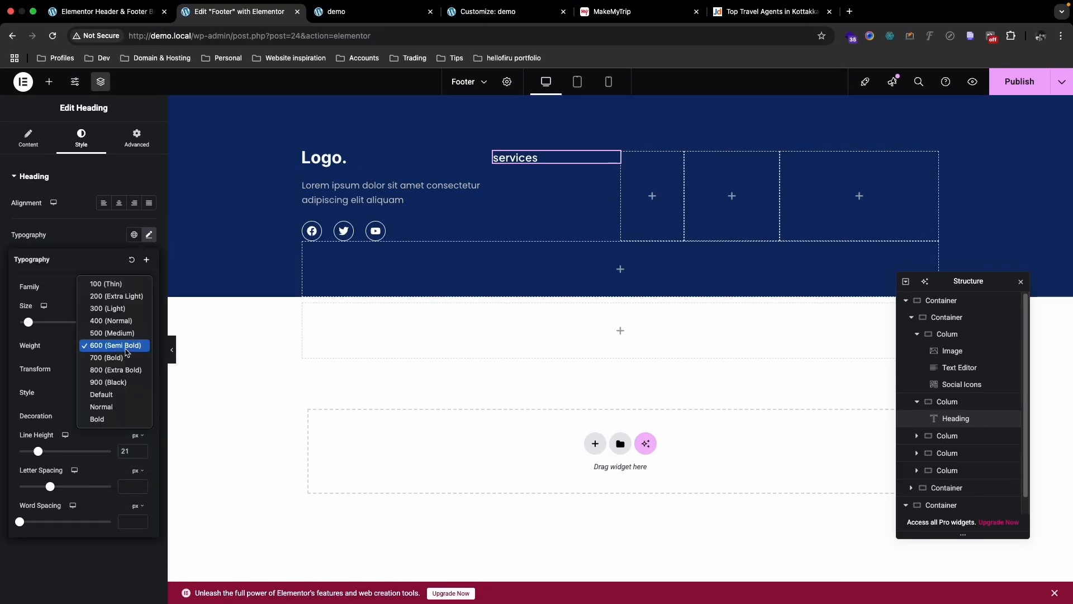
pyautogui.click(125, 358)
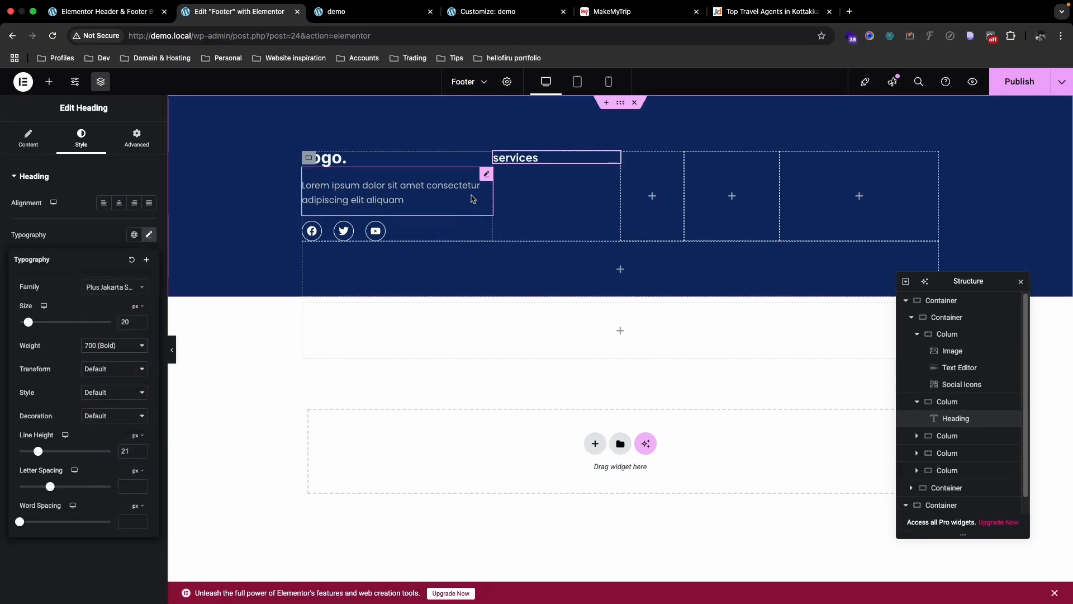
# Step: Set the Services heading's text transform to Capitalize in its typography settings
pyautogui.click(28, 136)
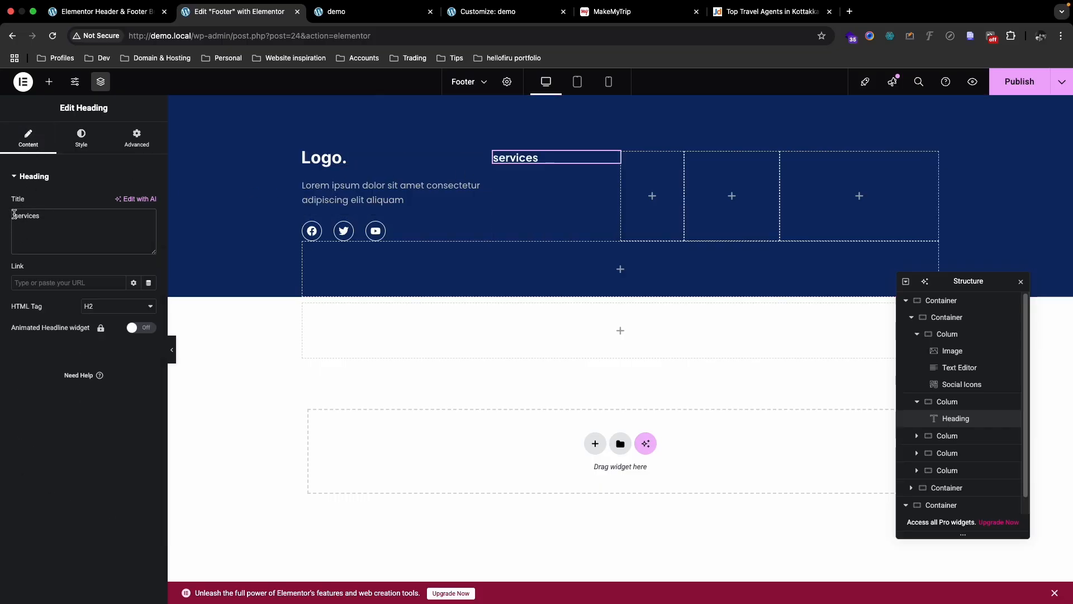
pyautogui.moveTo(18, 217); pyautogui.dragTo(10, 216)
pyautogui.click(87, 146)
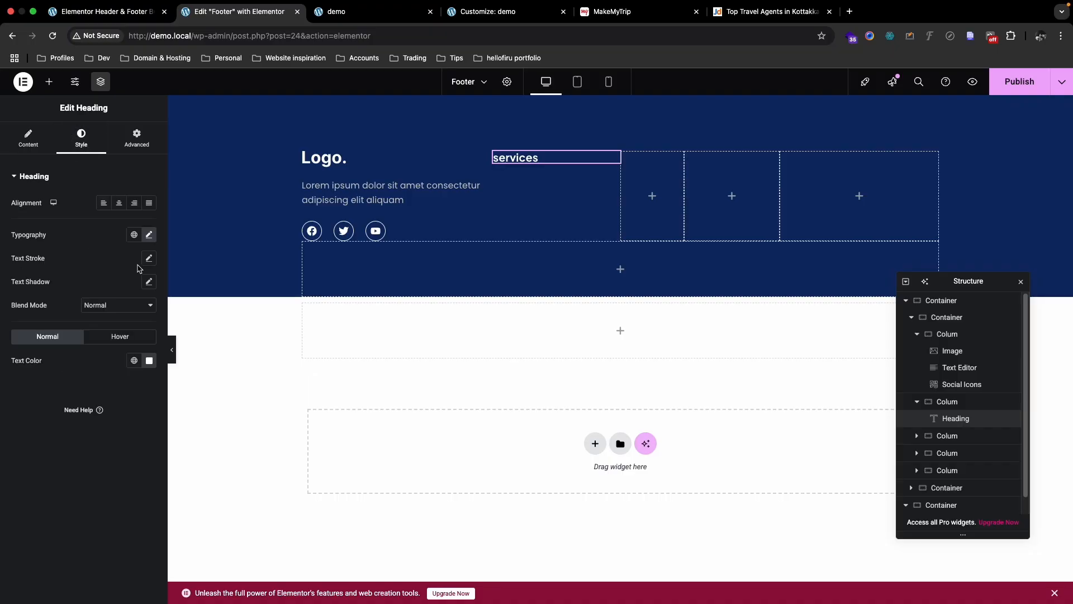
pyautogui.click(149, 234)
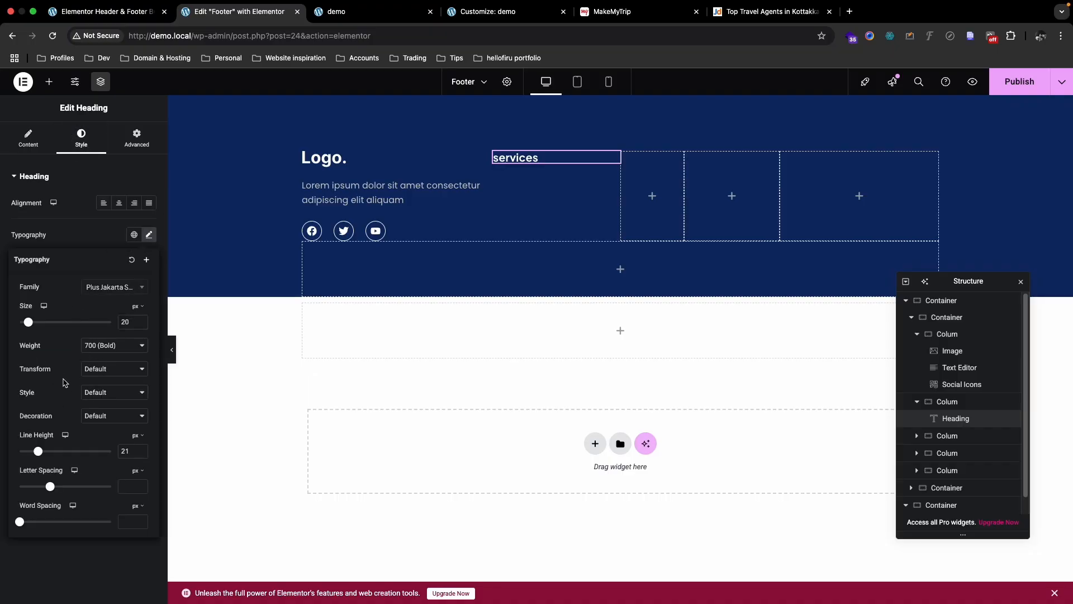
pyautogui.moveTo(20, 374); pyautogui.dragTo(50, 373)
pyautogui.click(92, 371)
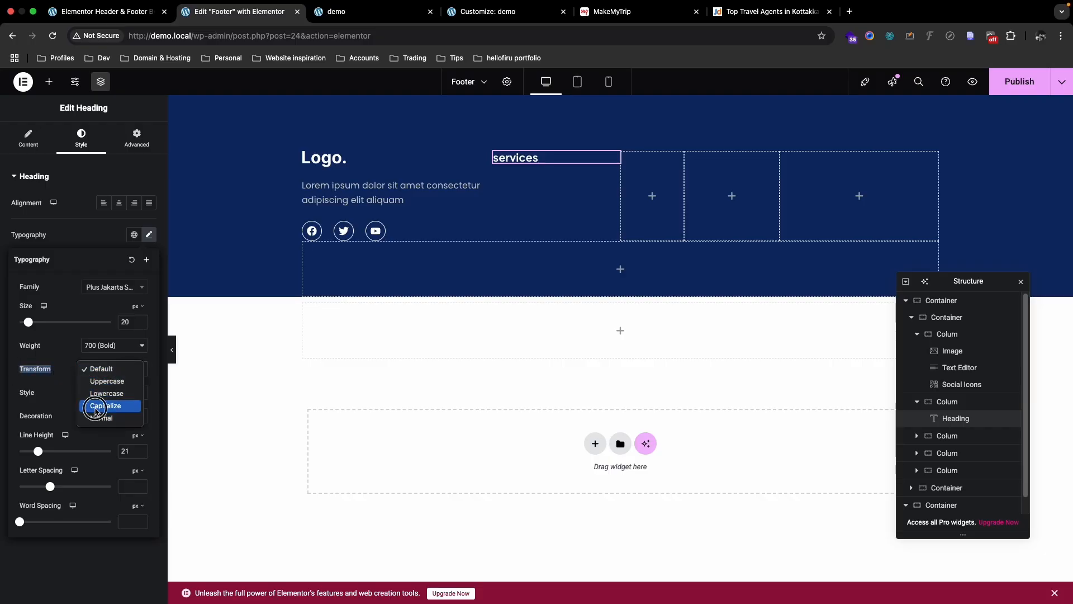
pyautogui.click(95, 406)
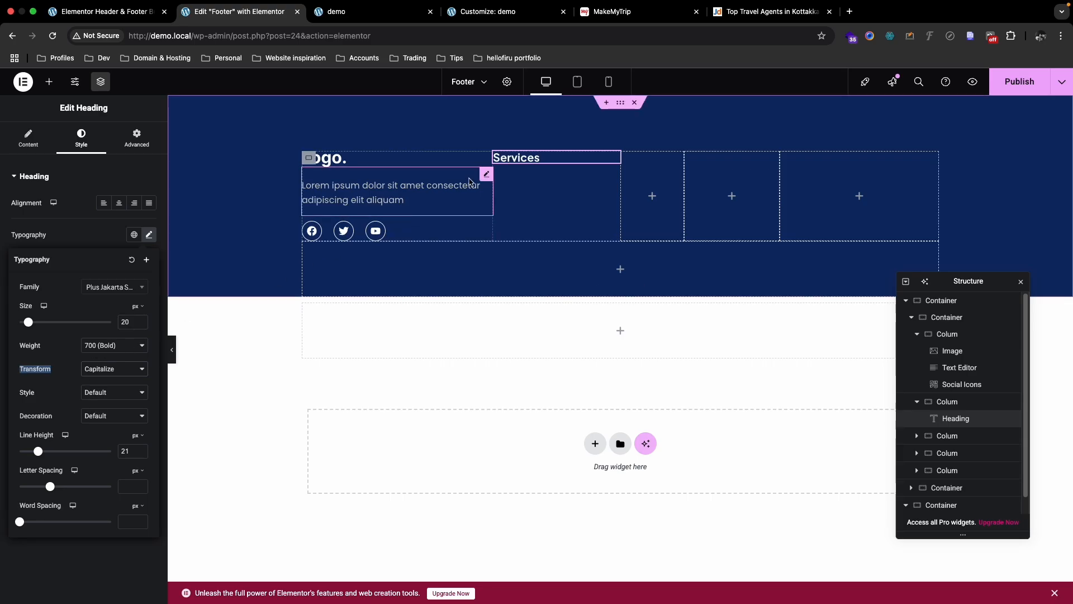
# Step: Duplicate the Services heading and move the copy into the empty third column
pyautogui.rightClick(538, 161)
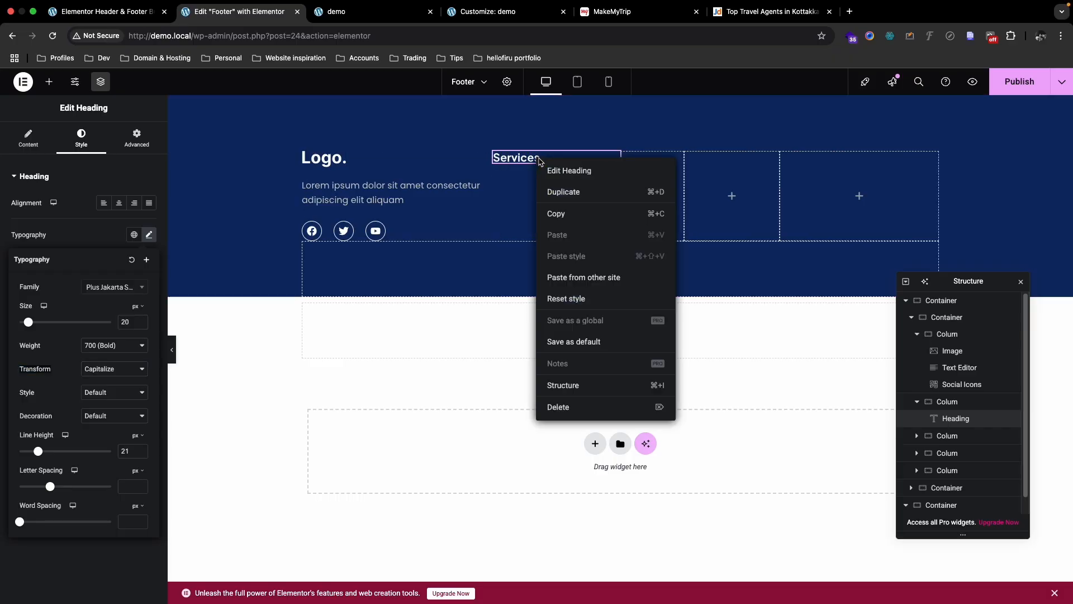
pyautogui.click(492, 200)
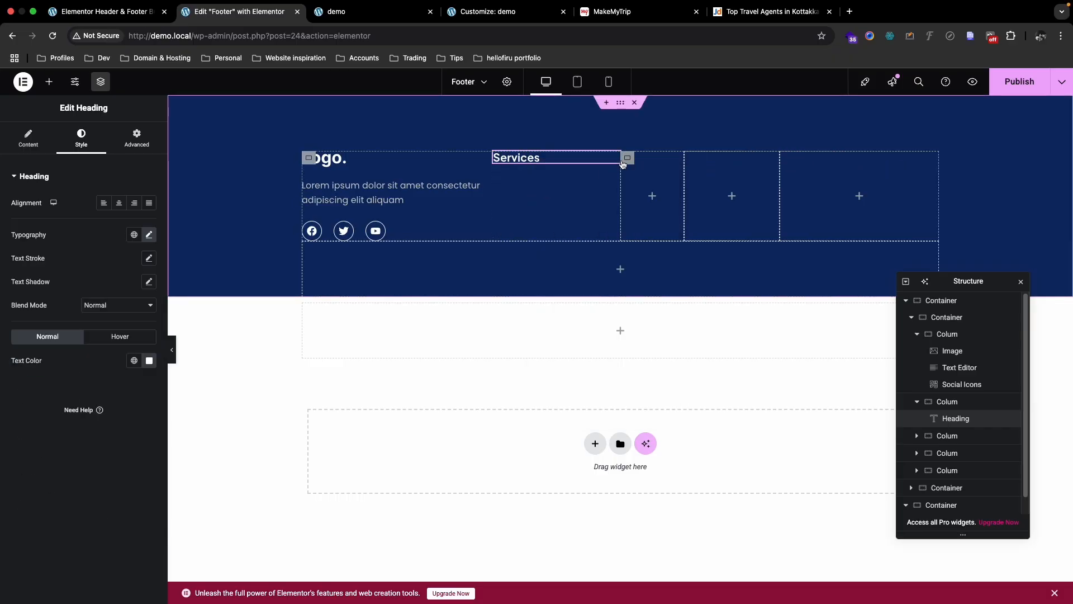
pyautogui.rightClick(527, 163)
pyautogui.click(547, 195)
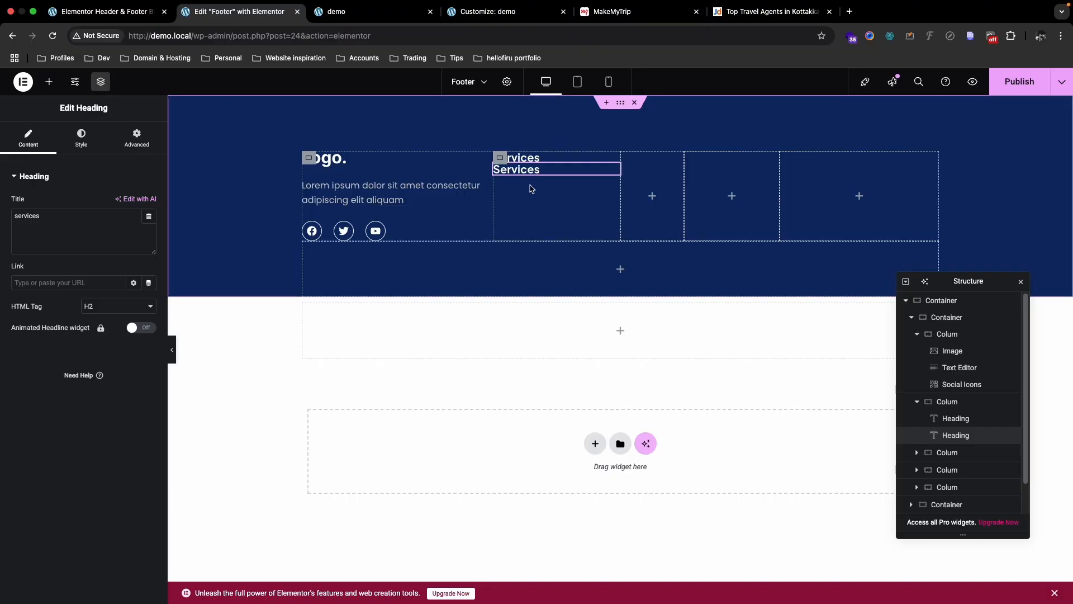
pyautogui.moveTo(613, 168); pyautogui.dragTo(643, 200)
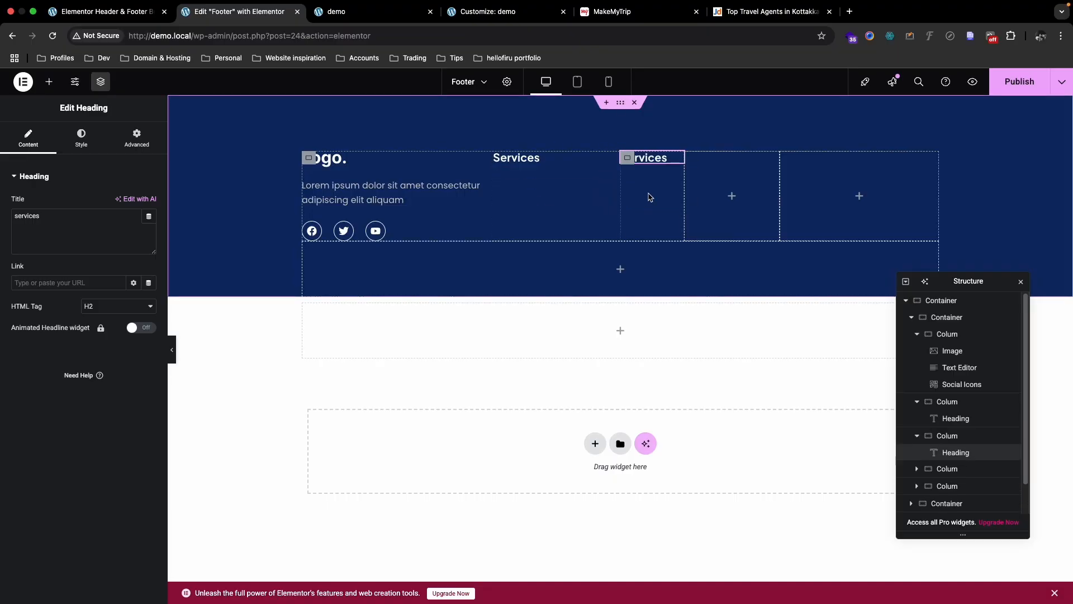
# Step: Duplicate the third column's heading twice more so the fourth and fifth columns each hold one copy
pyautogui.rightClick(663, 163)
pyautogui.click(673, 191)
pyautogui.moveTo(678, 167); pyautogui.dragTo(817, 170)
pyautogui.rightClick(708, 163)
pyautogui.click(733, 196)
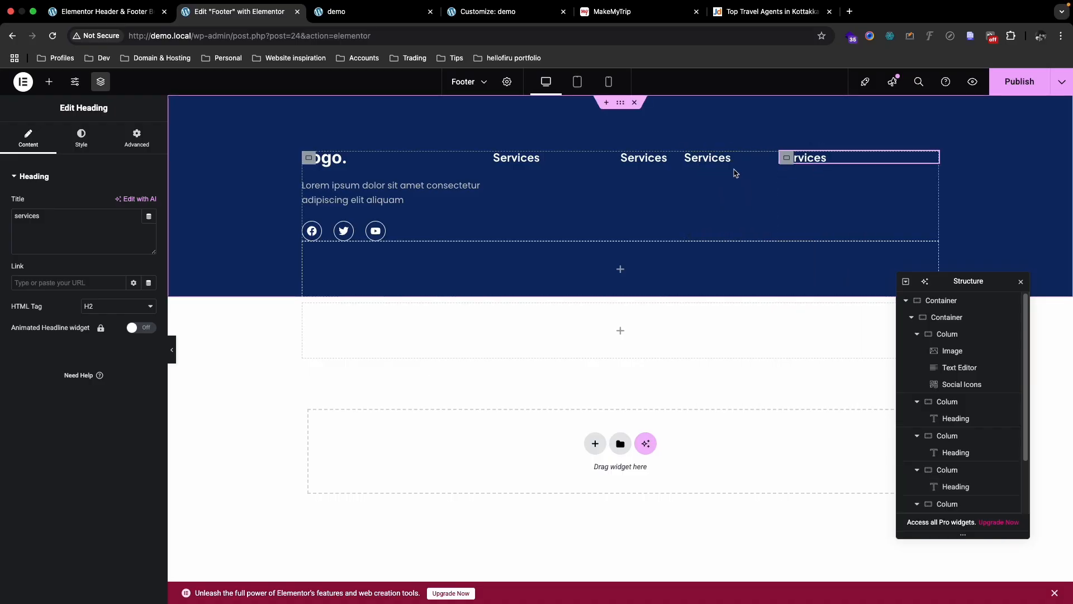
# Step: Check the column titles in Figma, return to Elementor, and change the third column's heading text to "Company"
pyautogui.hotkey('ctrl', 'Up')
pyautogui.click(605, 47)
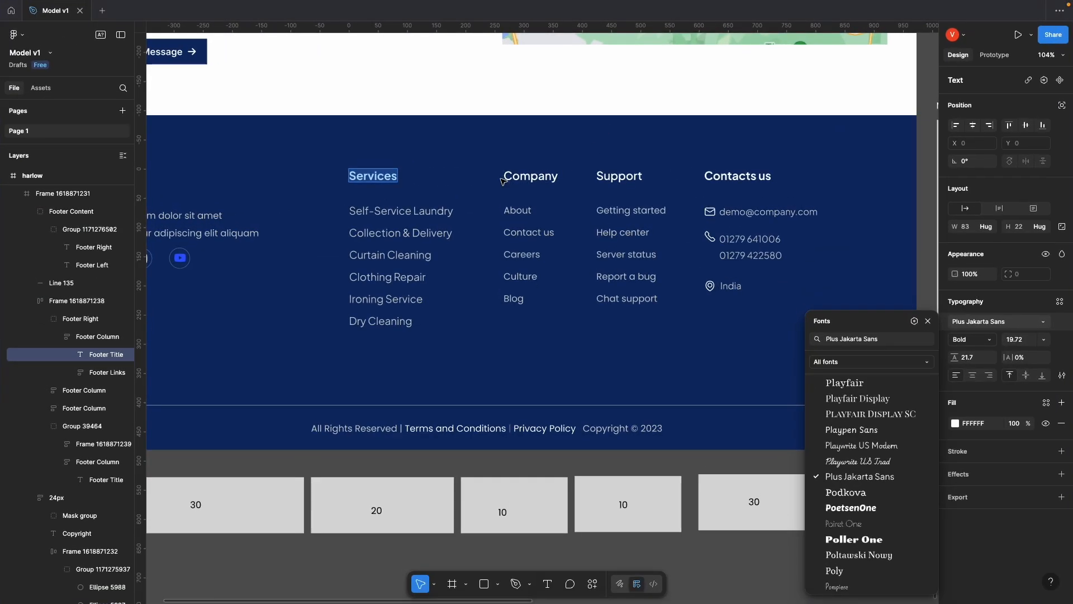
pyautogui.click(524, 175)
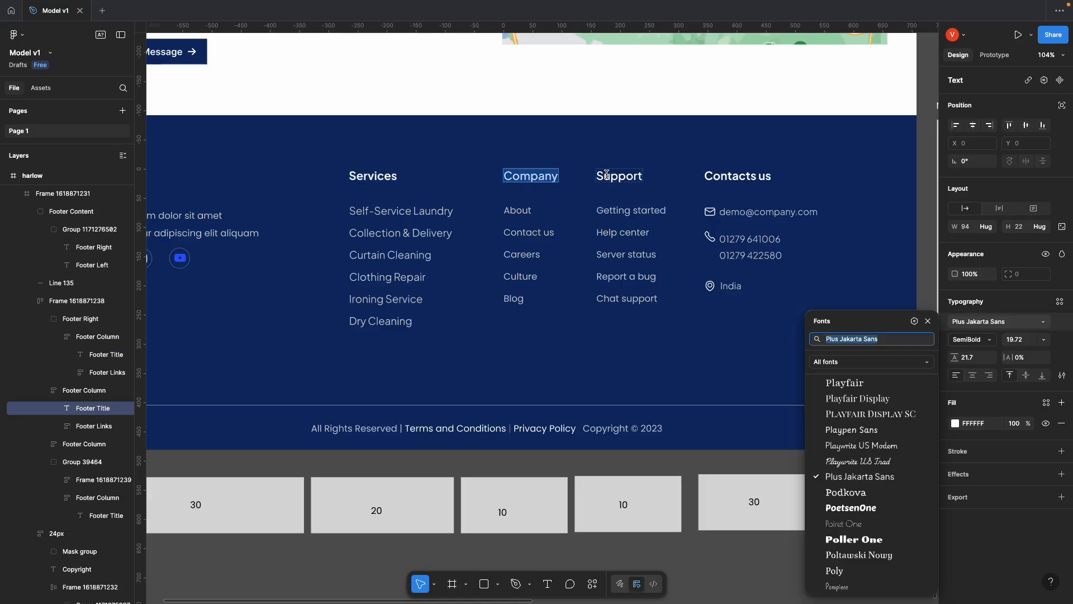
pyautogui.hotkey('ctrl', 'Up')
pyautogui.click(627, 167)
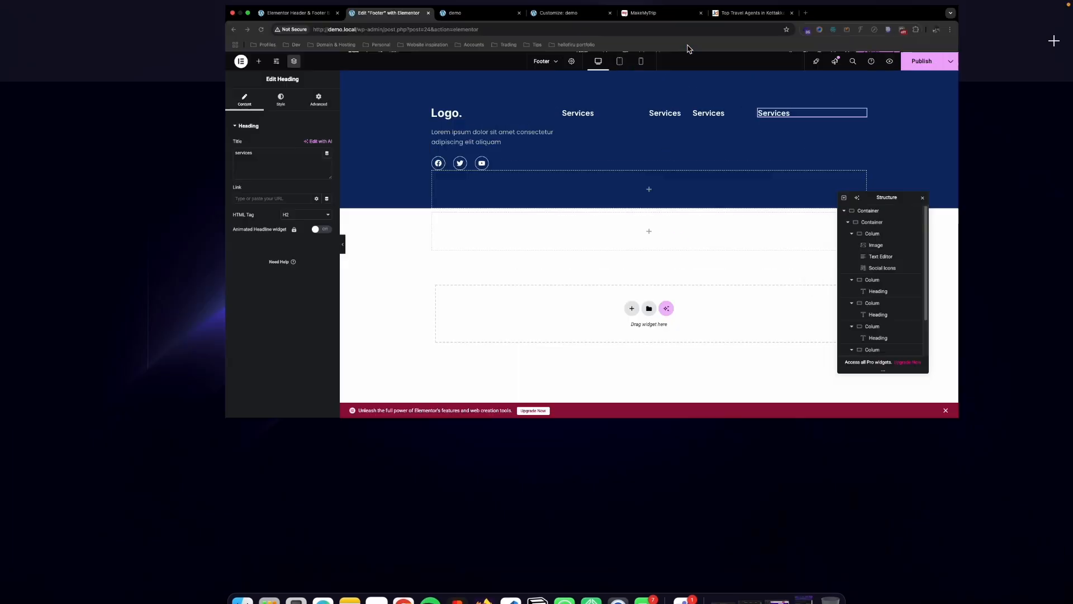
pyautogui.click(643, 164)
pyautogui.click(63, 228)
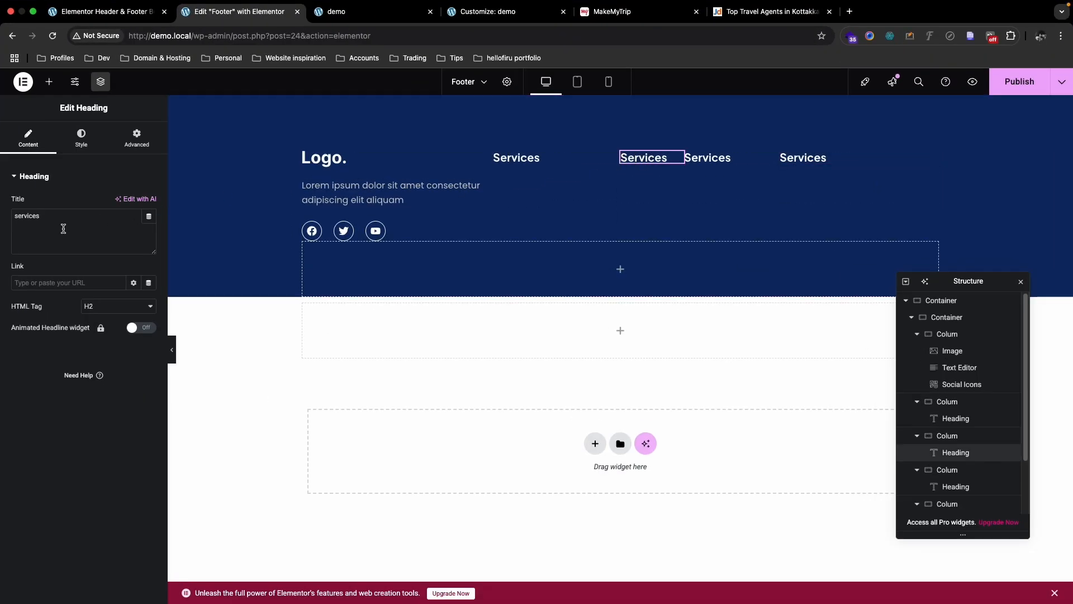
pyautogui.press('super+a')
pyautogui.write('Company')
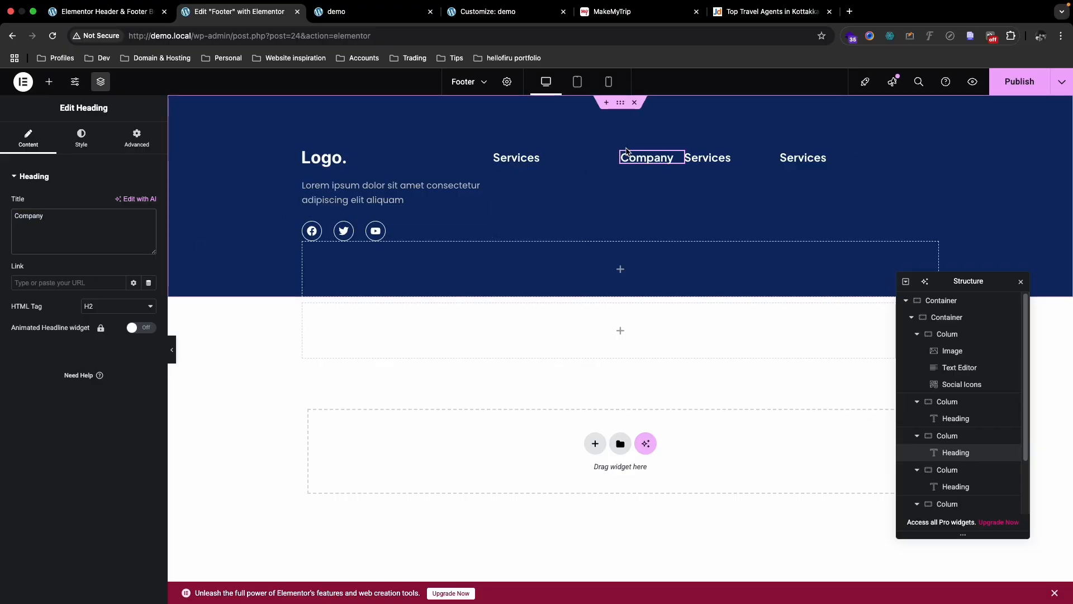
# Step: Change the fourth column's heading text to "Support" and the fifth column's to "Contact Us"
pyautogui.click(719, 158)
pyautogui.click(66, 242)
pyautogui.press('super+a')
pyautogui.write('S')
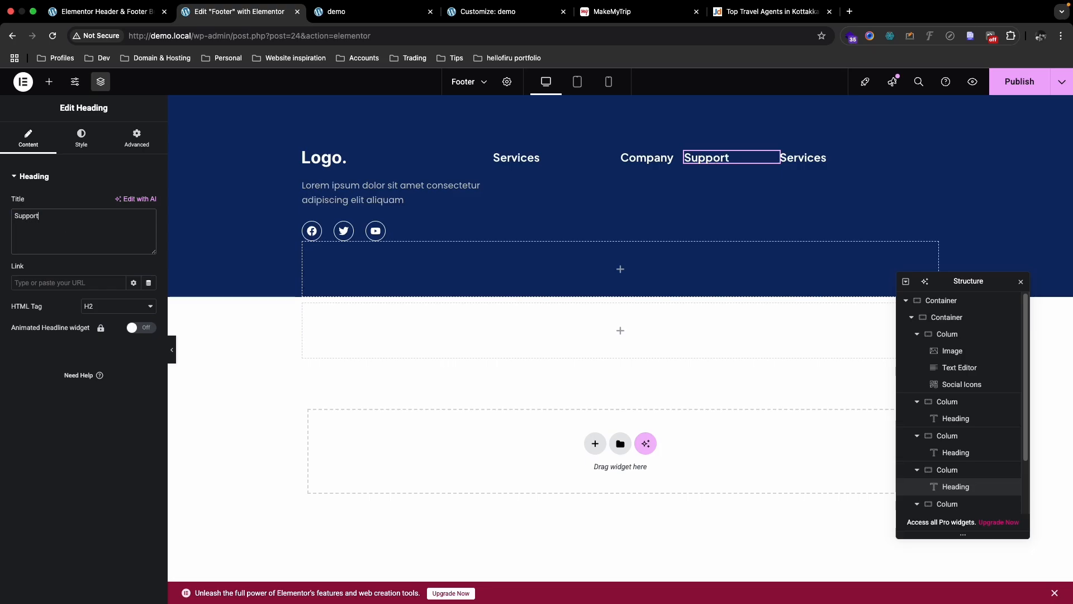
pyautogui.write('upport')
pyautogui.click(817, 158)
pyautogui.click(91, 226)
pyautogui.press('super+a')
pyautogui.write('Conta')
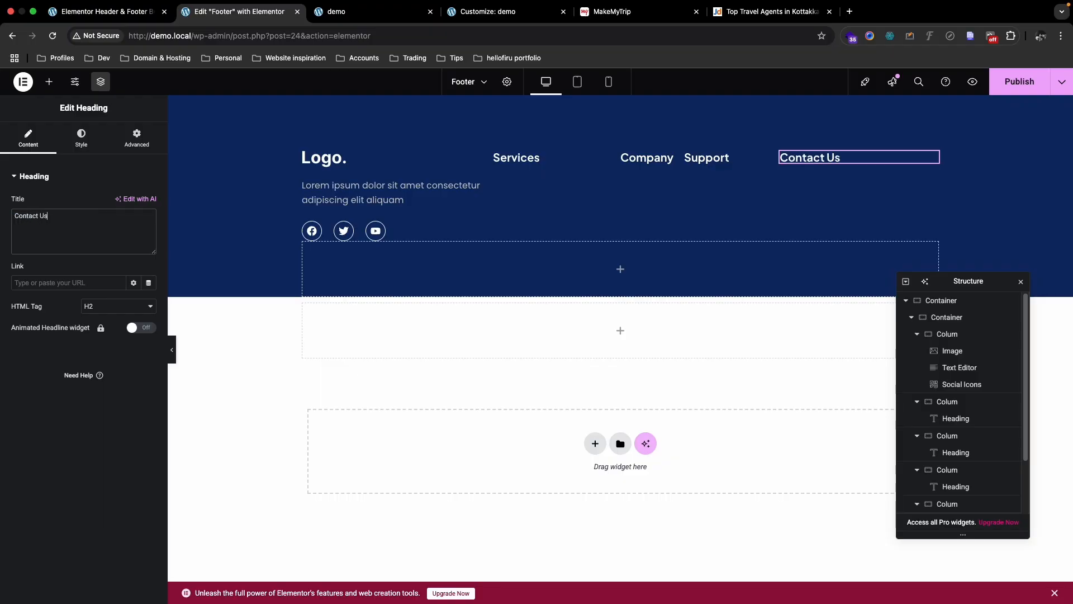
# Step: Switch to Figma and check the Self-Service Laundry link's font, size and fill colour code
pyautogui.click(529, 159)
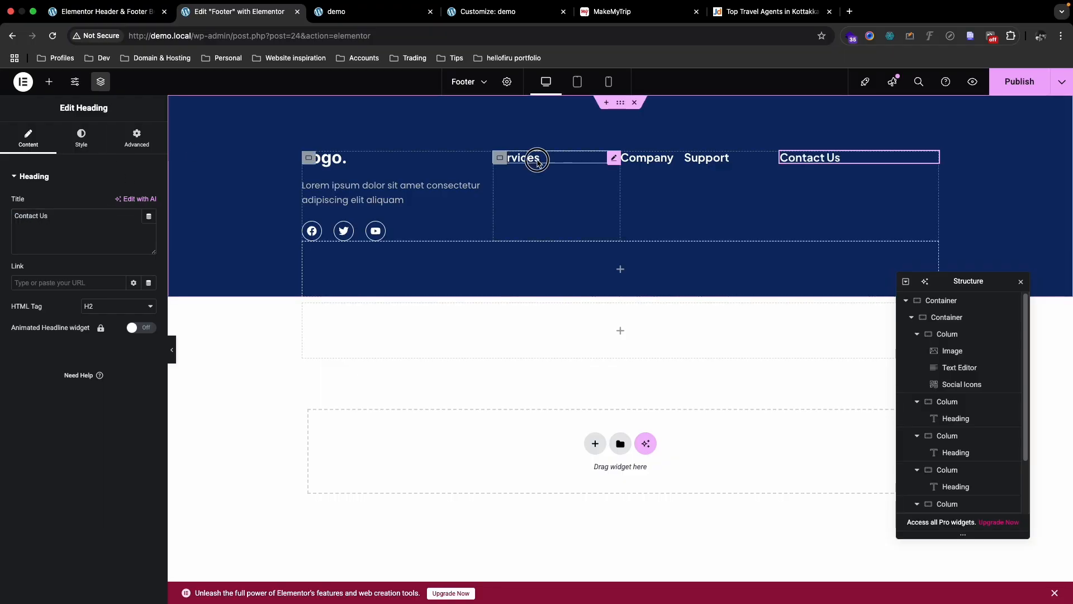
pyautogui.hotkey('ctrl', 'Up')
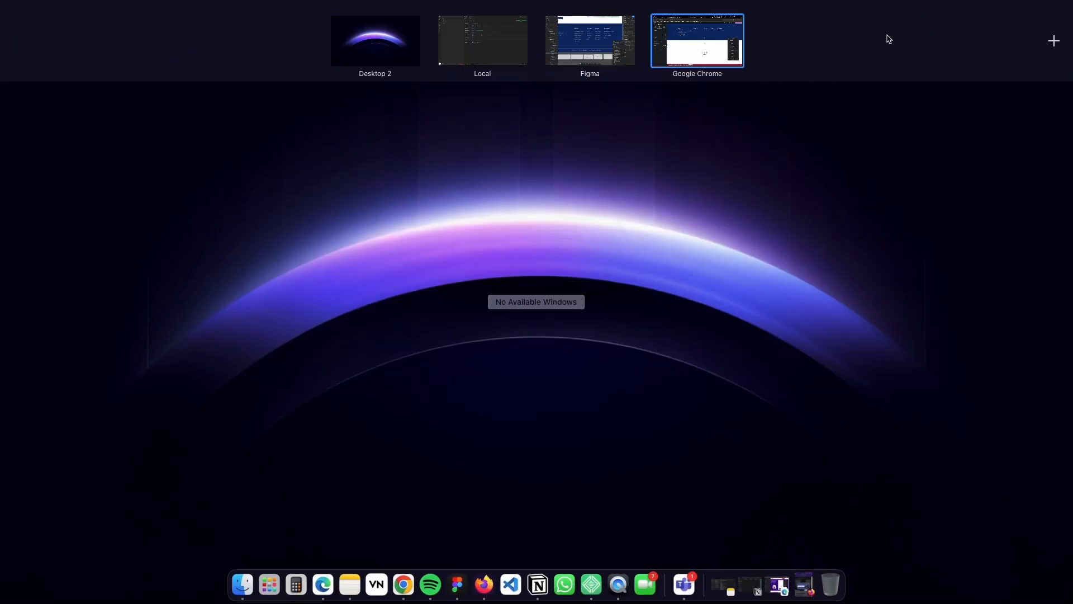
pyautogui.click(597, 61)
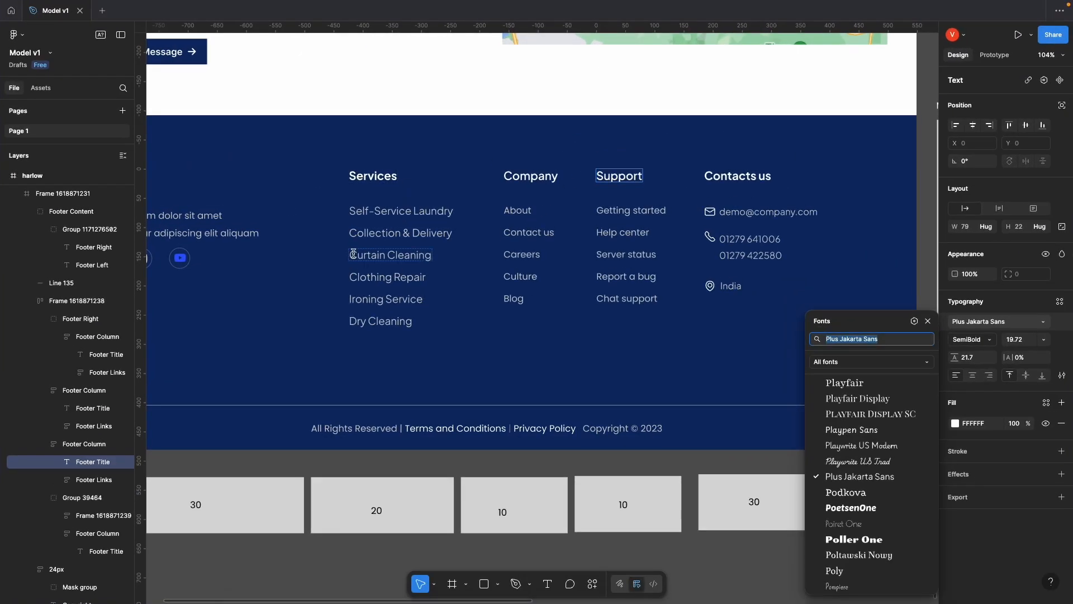
pyautogui.click(382, 214)
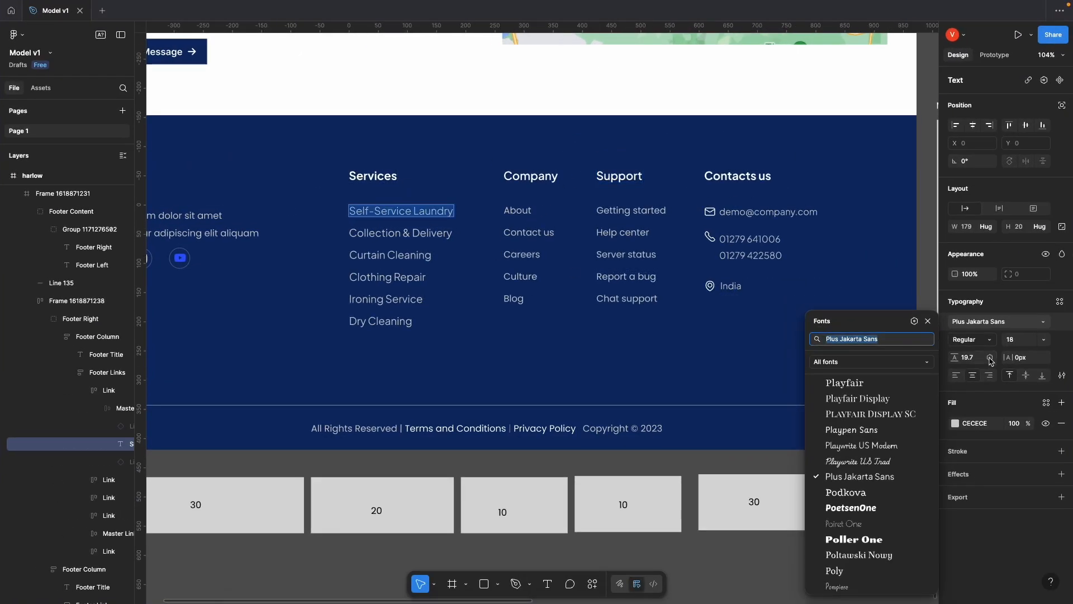
pyautogui.click(989, 326)
pyautogui.click(988, 326)
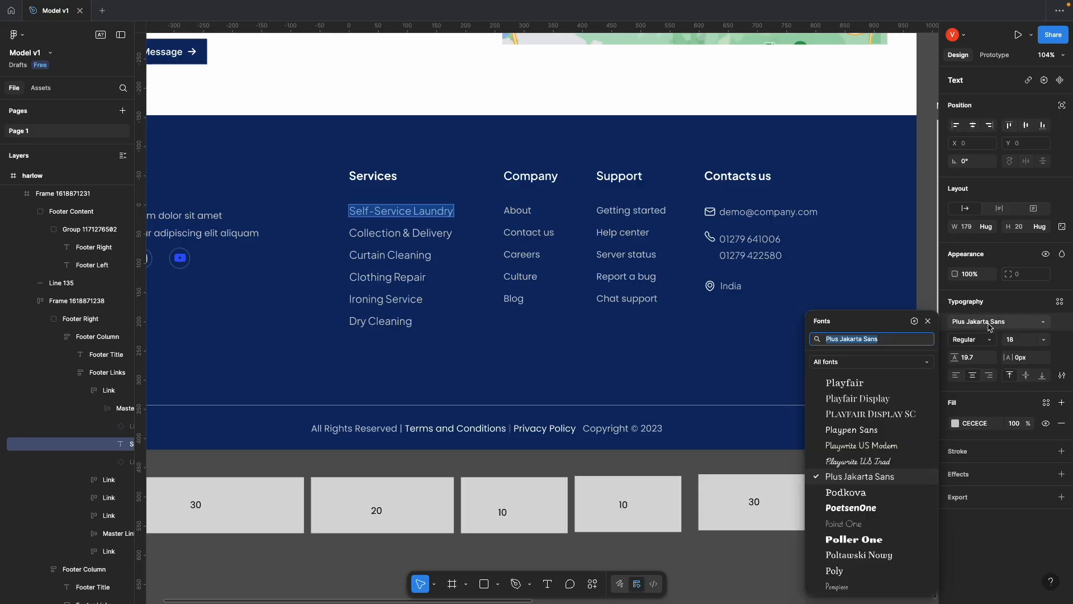
pyautogui.click(1013, 340)
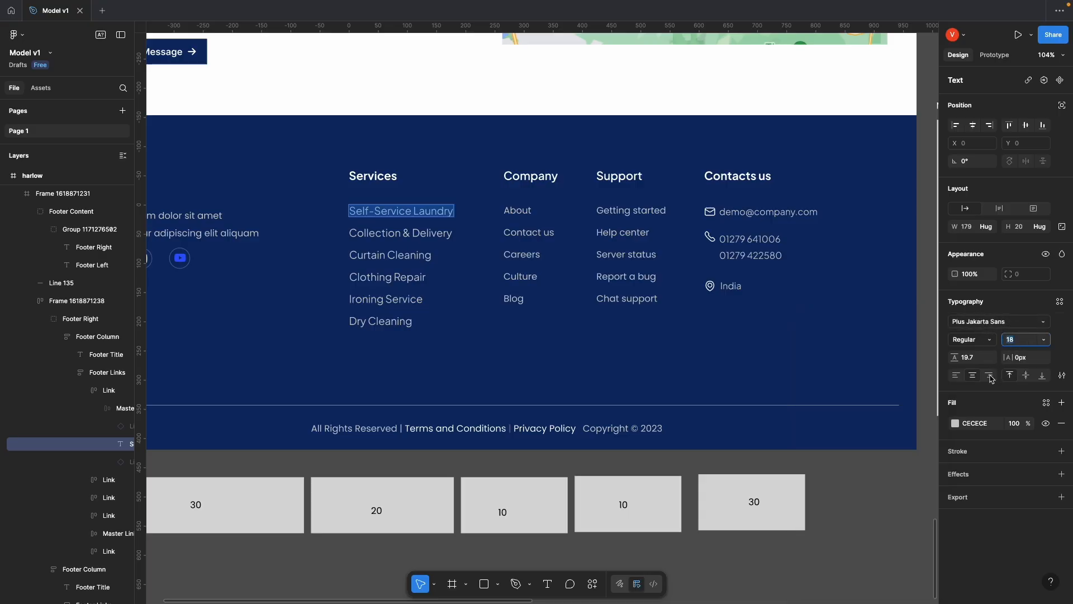
pyautogui.click(974, 423)
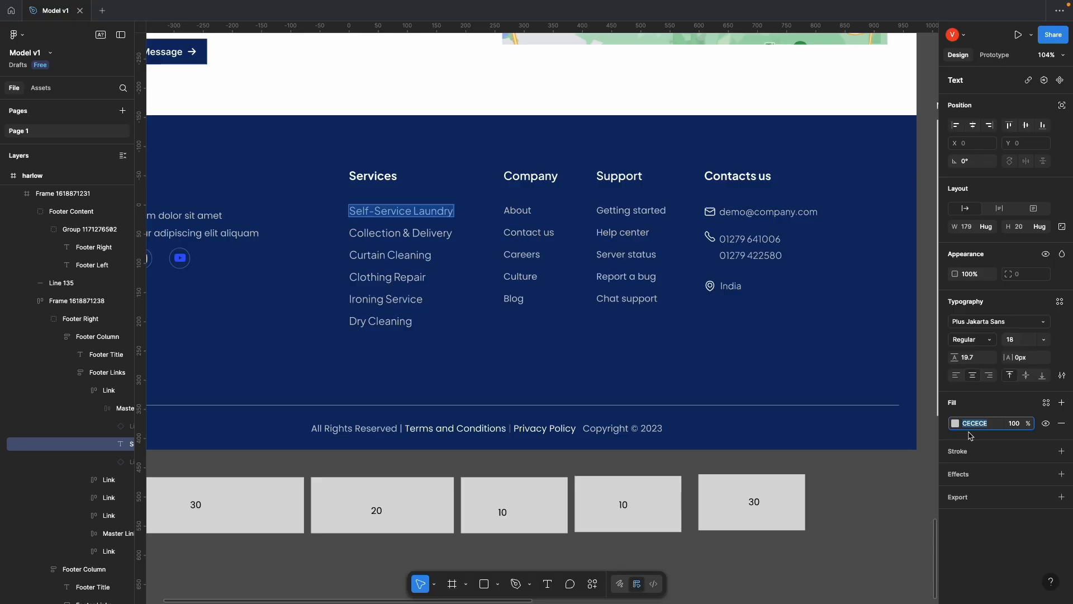
# Step: Return to Elementor, search the widgets for "list", and add an Icon List beside the Services heading
pyautogui.hotkey('ctrl', 'Up')
pyautogui.click(697, 42)
pyautogui.click(50, 84)
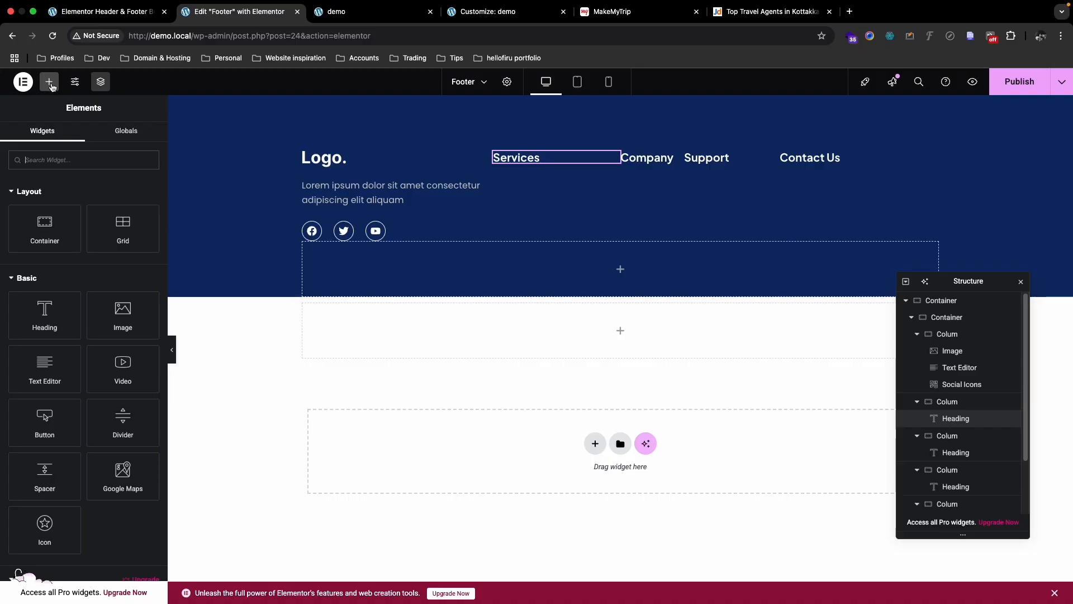
pyautogui.write('i')
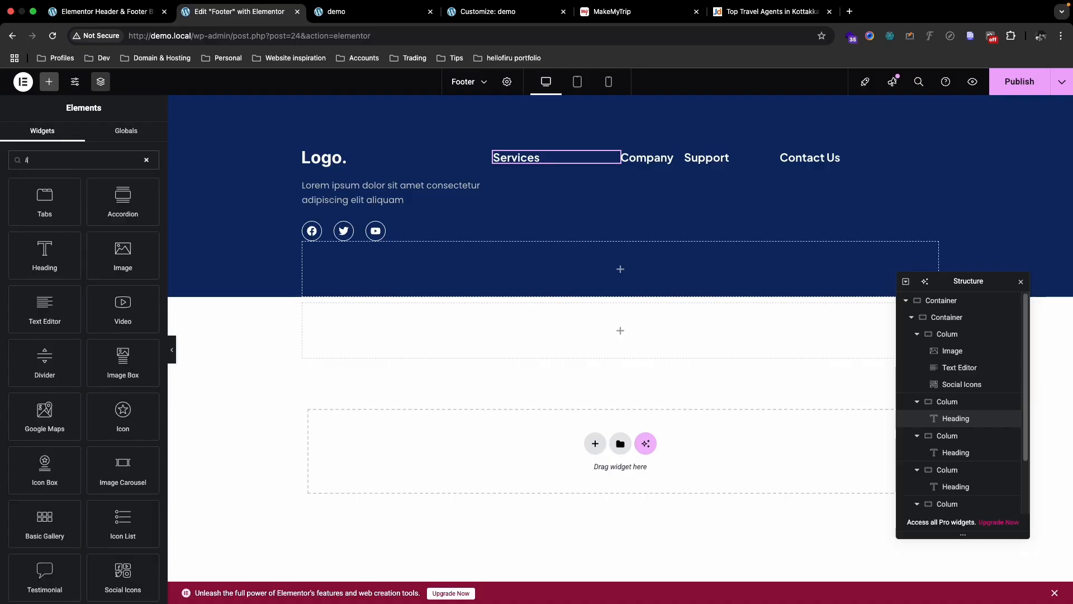
pyautogui.write('st')
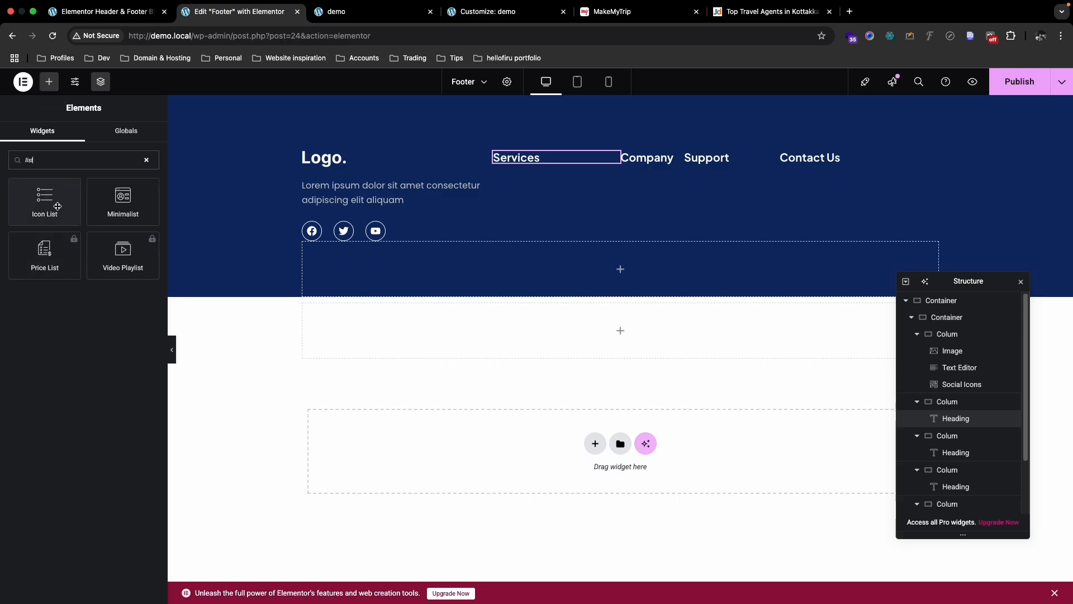
pyautogui.moveTo(49, 207); pyautogui.dragTo(553, 178)
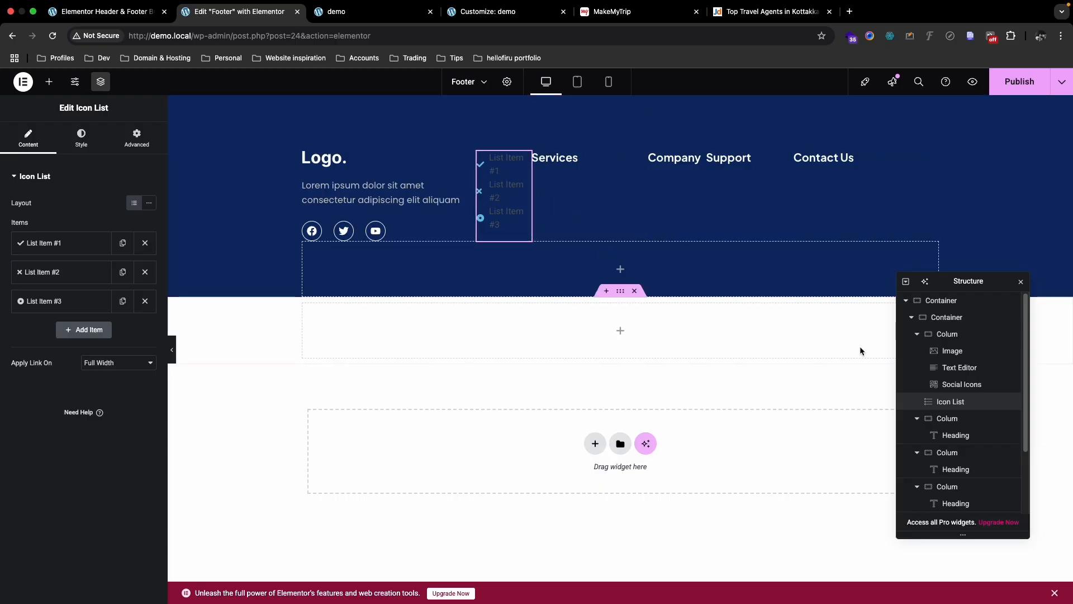
# Step: Move the icon list into the second column, place the Services heading above it, and open the list for editing
pyautogui.moveTo(949, 411); pyautogui.dragTo(952, 429)
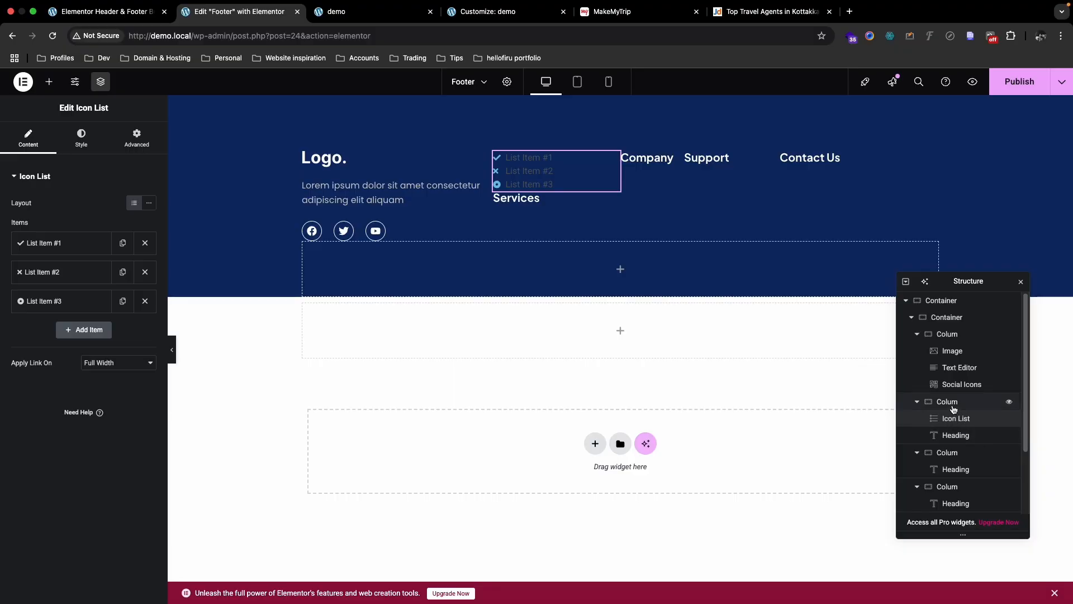
pyautogui.moveTo(953, 439); pyautogui.dragTo(924, 402)
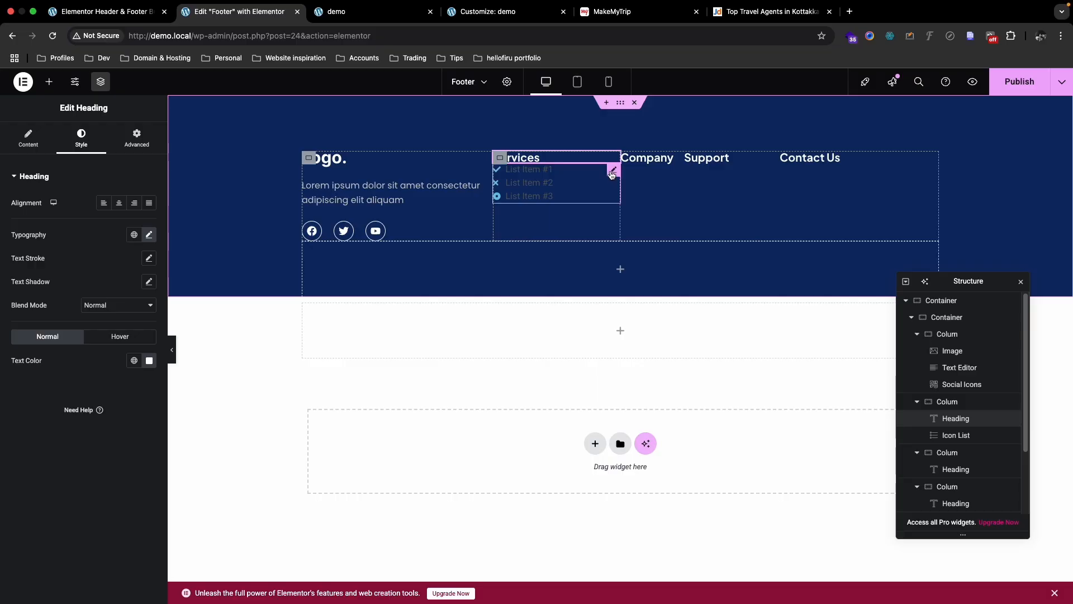
pyautogui.click(613, 170)
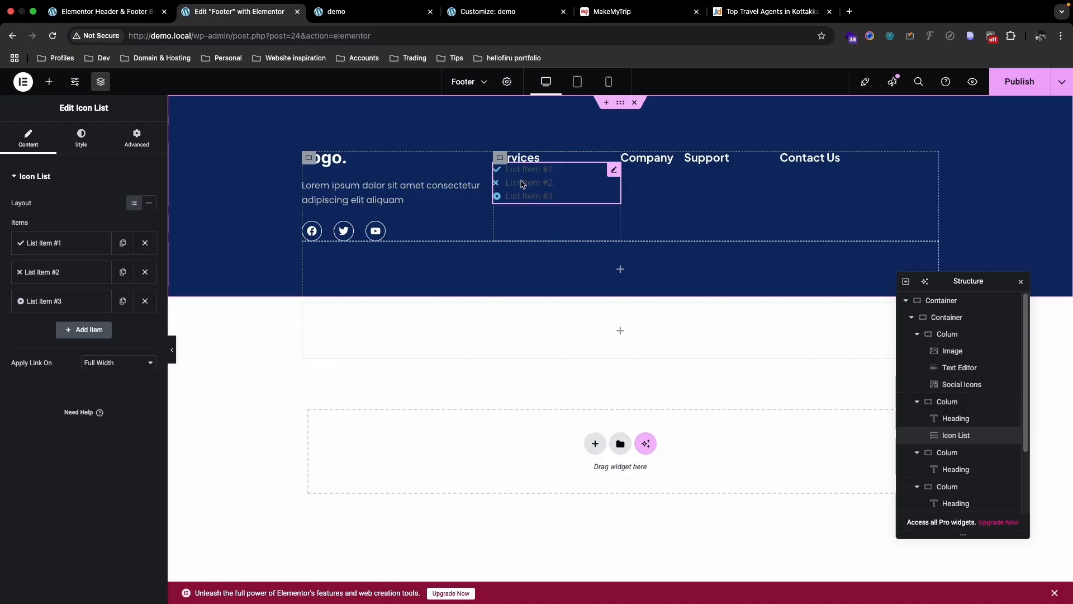
# Step: Check the service link names under the Services title in Figma and return to Elementor
pyautogui.hotkey('ctrl', 'Up')
pyautogui.click(548, 42)
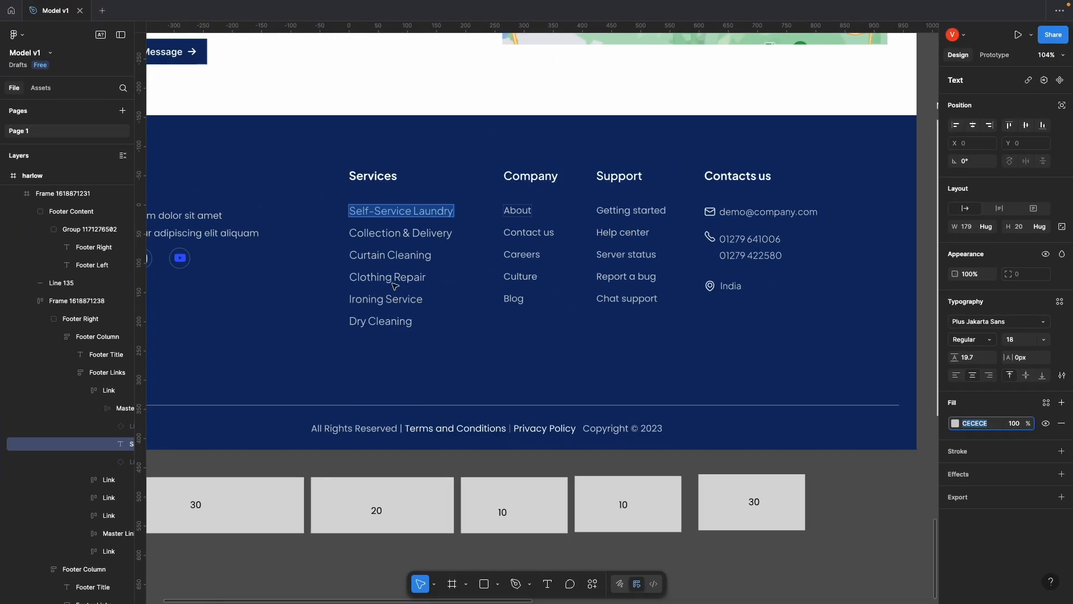
pyautogui.hotkey('ctrl', 'Up')
pyautogui.click(699, 59)
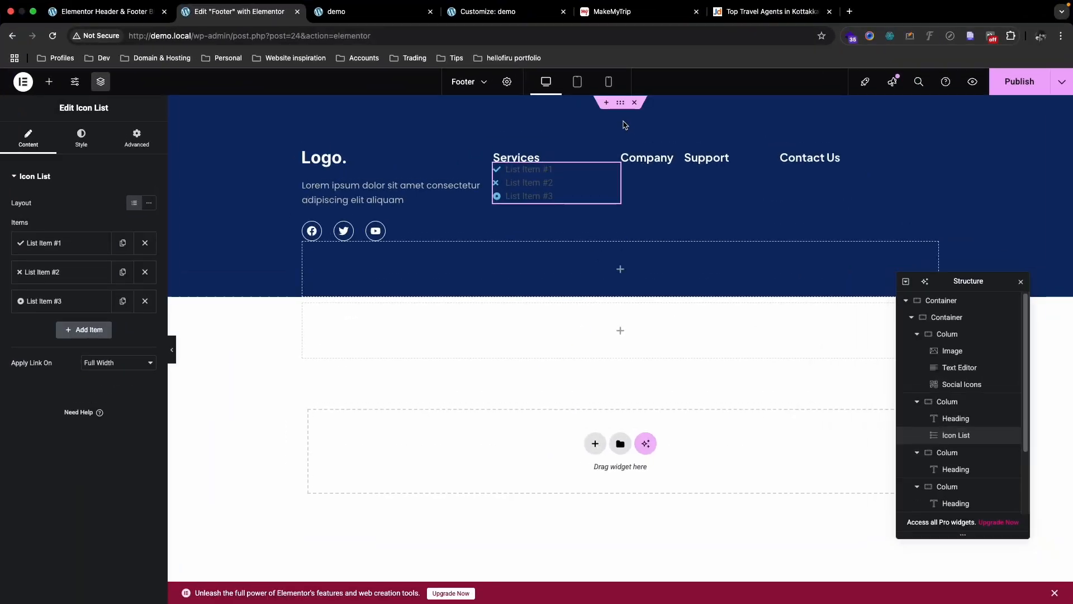
# Step: Delete the second and third items from the icon list and remove the check icon from the remaining item
pyautogui.click(145, 272)
pyautogui.click(72, 244)
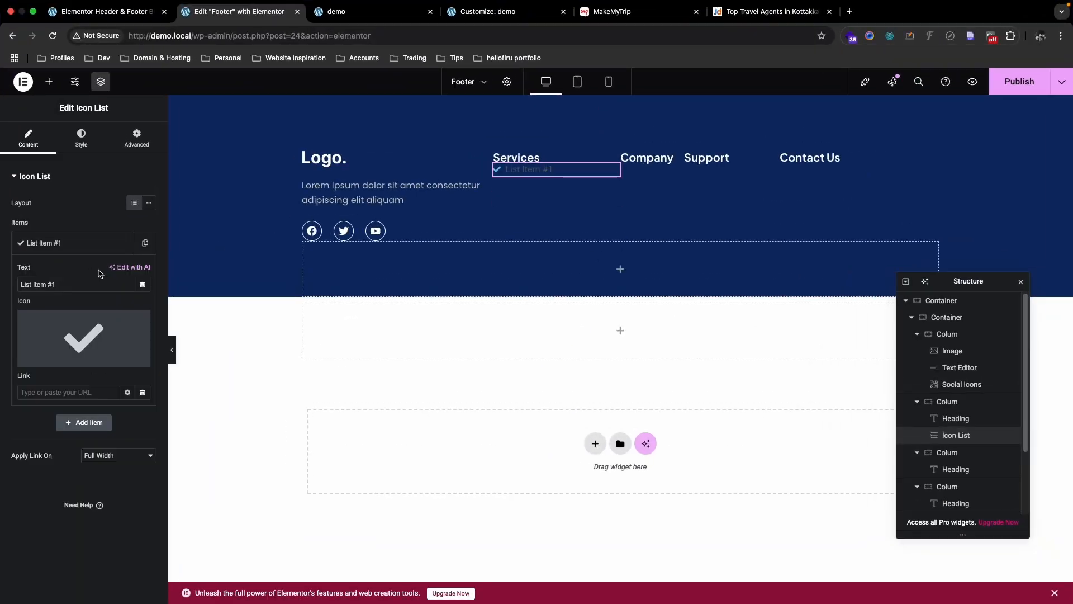
pyautogui.click(139, 320)
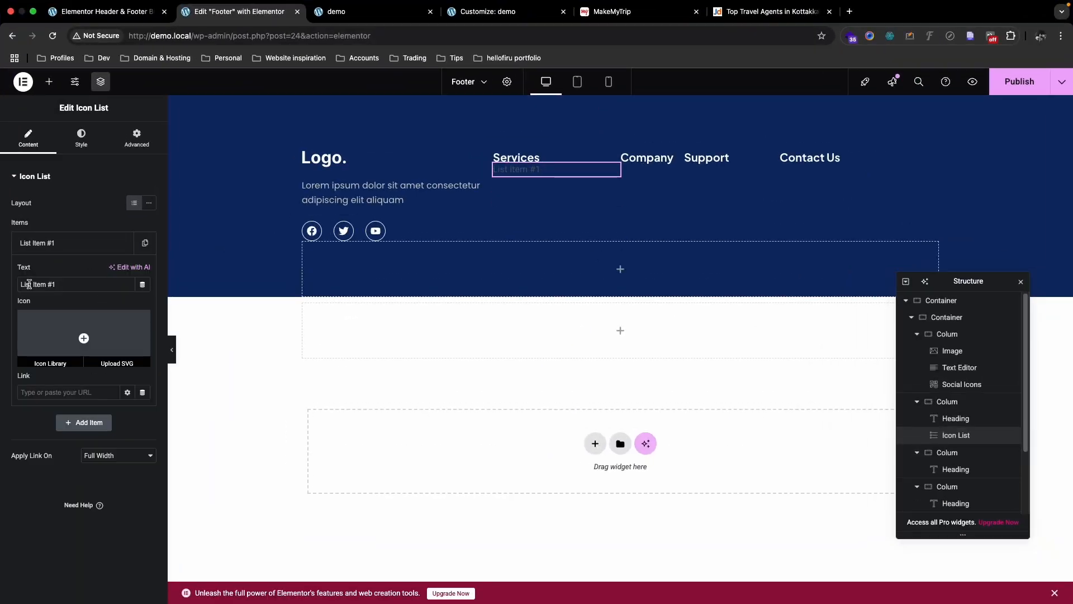
# Step: Replace the icon list item's text with SELF-SERVICE LAUNDRY, copied from the first Services link in the Figma footer
pyautogui.click(63, 284)
pyautogui.tripleClick(63, 284)
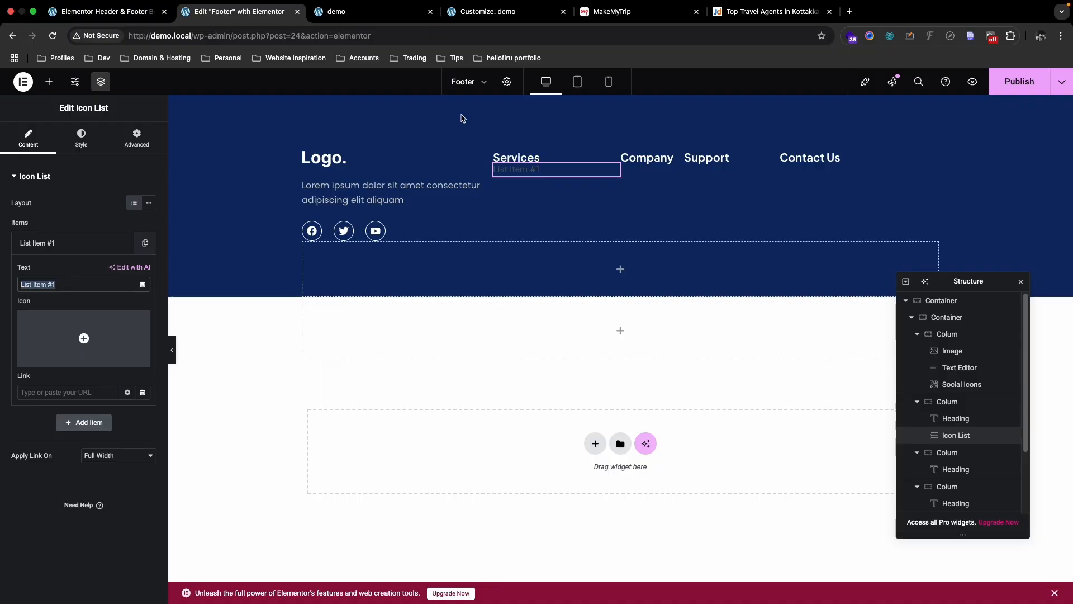
pyautogui.hotkey('ctrl', 'Up')
pyautogui.click(600, 44)
pyautogui.click(424, 213)
pyautogui.press('super+a')
pyautogui.hotkey('ctrl', 'Up')
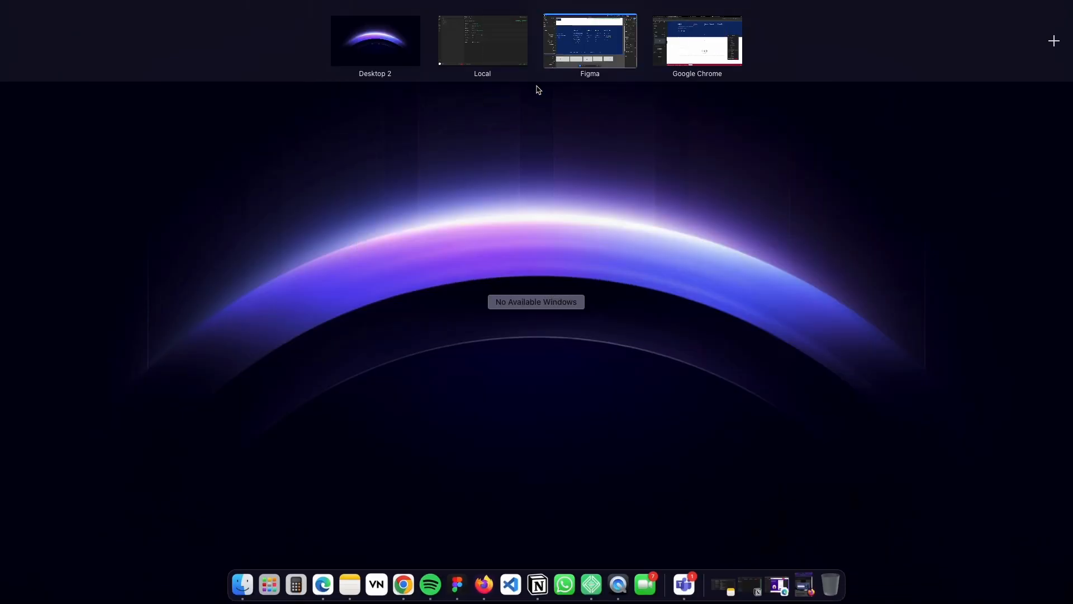
pyautogui.click(657, 61)
pyautogui.press('super+v')
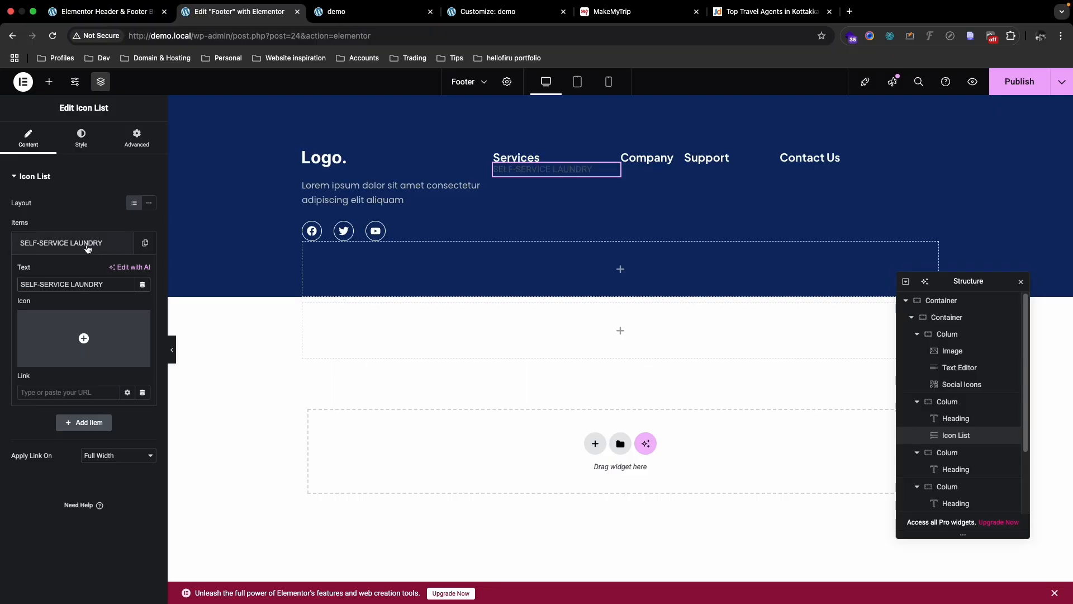
# Step: Copy the second Services link from Figma, duplicate the icon list item in Elementor, and rename the copy COLLECTION & DELIVERY
pyautogui.hotkey('ctrl', 'Up')
pyautogui.click(640, 47)
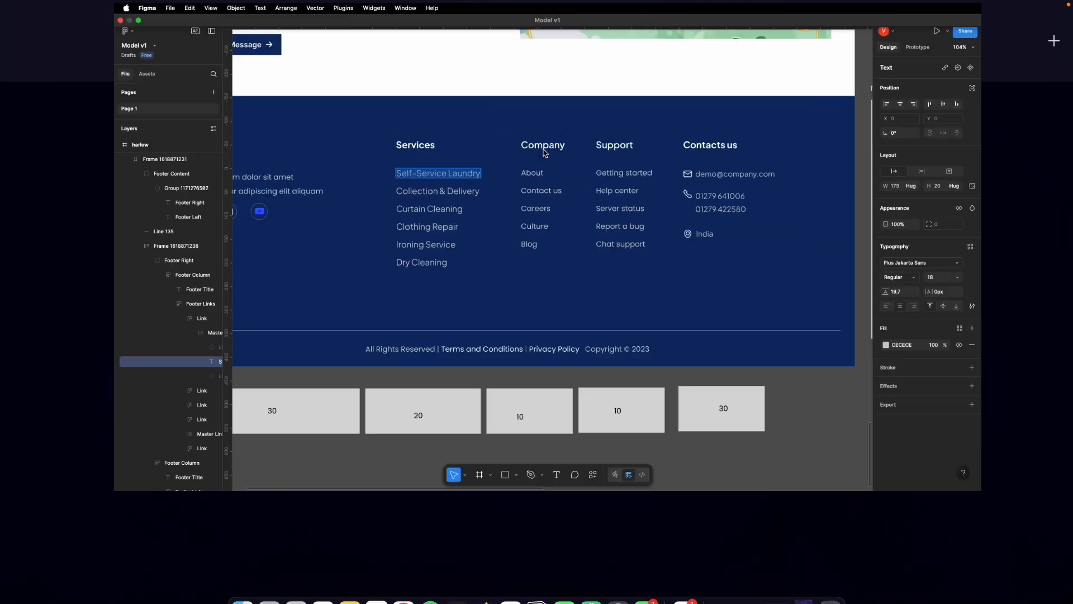
pyautogui.doubleClick(400, 235)
pyautogui.hotkey('ctrl', 'Up')
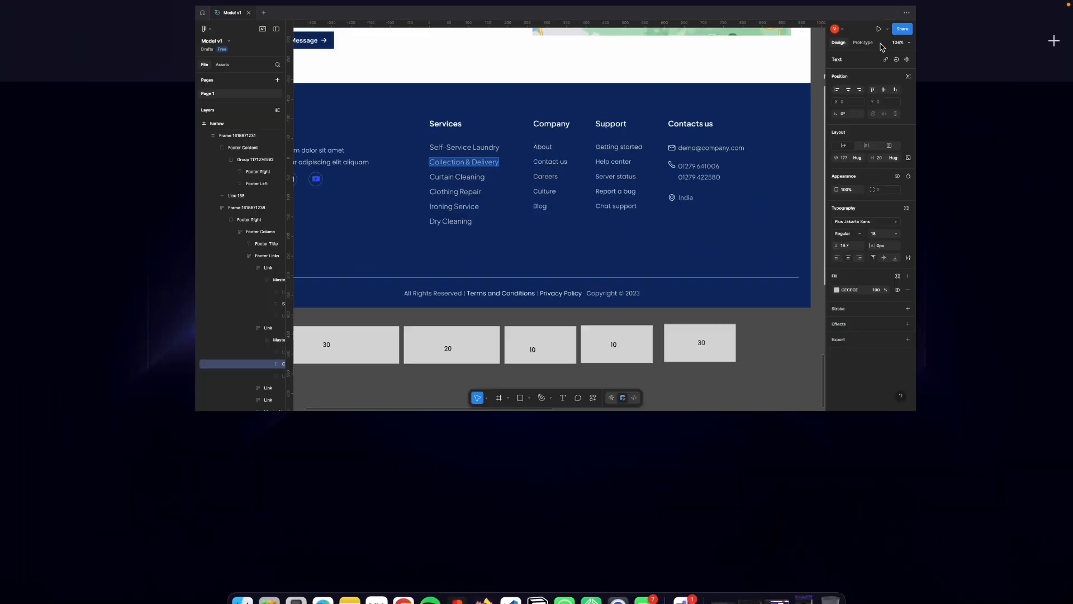
pyautogui.click(698, 43)
pyautogui.click(145, 243)
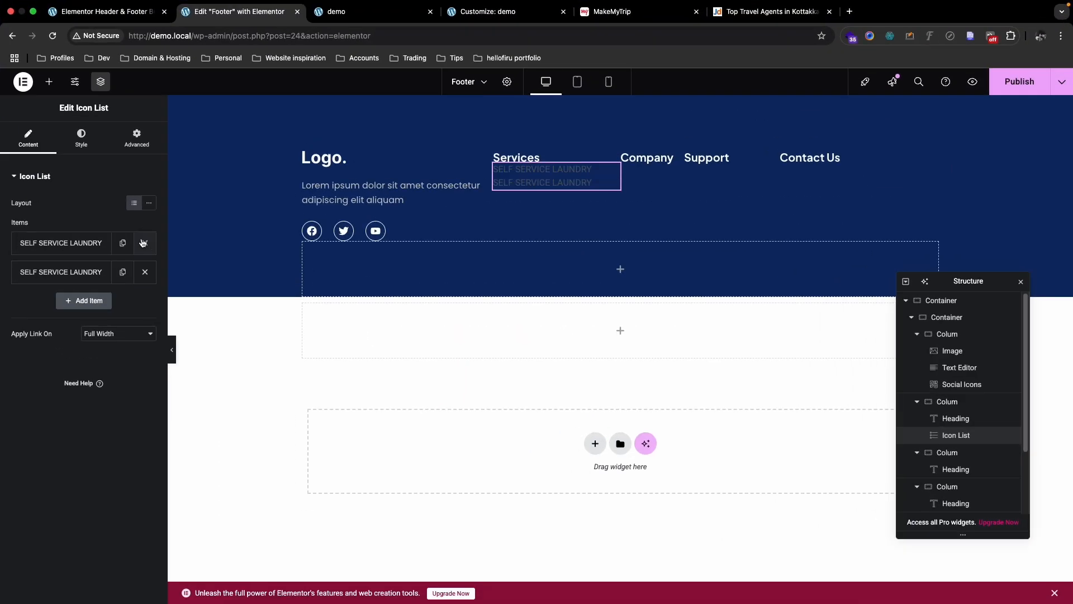
pyautogui.click(89, 280)
pyautogui.tripleClick(91, 307)
pyautogui.write('COLLECTION & DELIVERY')
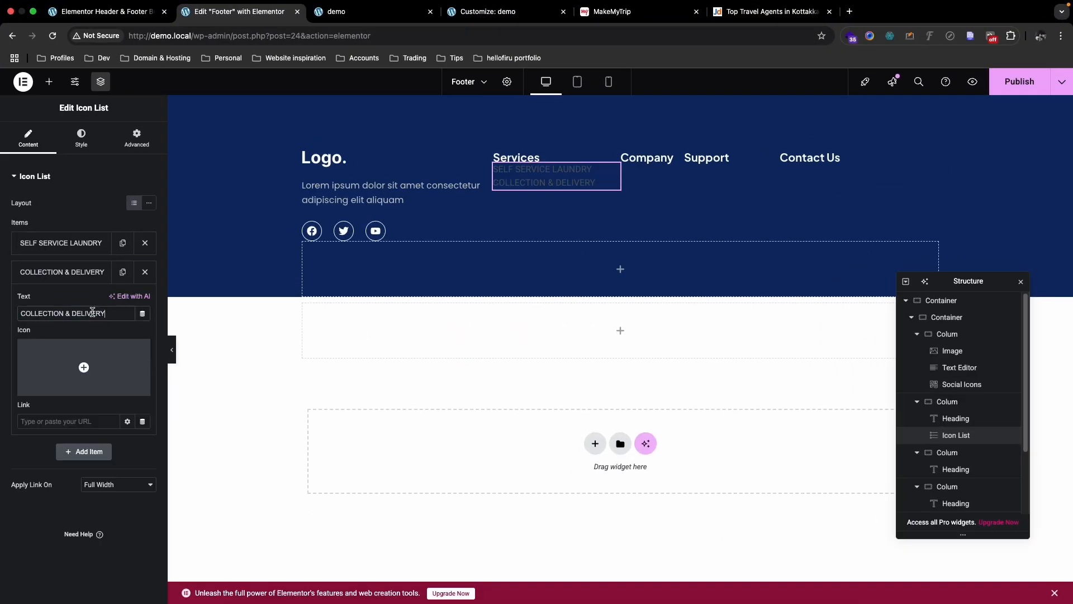
# Step: Duplicate the COLLECTION & DELIVERY item and rename the copy CURTAIN CLEANING, using the link text from Figma
pyautogui.click(122, 272)
pyautogui.click(84, 272)
pyautogui.hotkey('ctrl', 'Up')
pyautogui.click(660, 39)
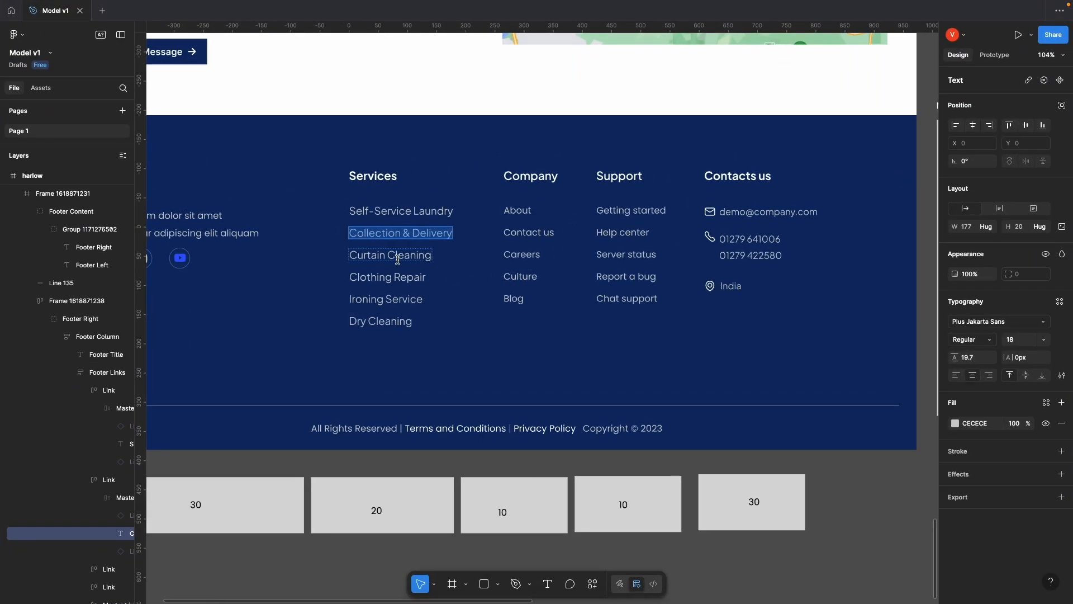
pyautogui.hotkey('ctrl', 'Up')
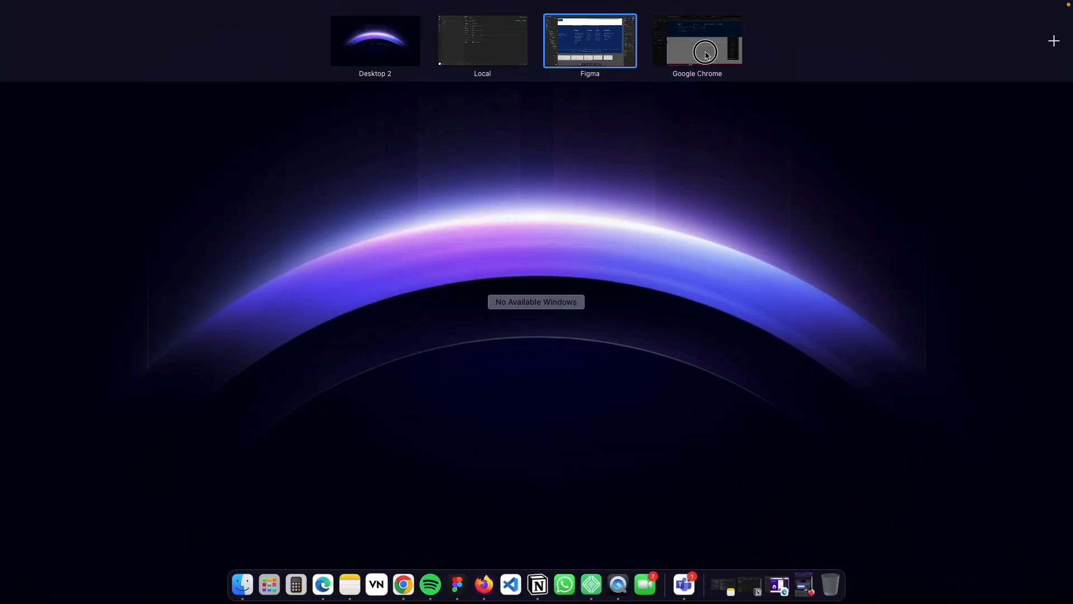
pyautogui.click(698, 39)
pyautogui.click(87, 306)
pyautogui.tripleClick(89, 340)
pyautogui.write('CURTAIN CLEANING')
pyautogui.click(84, 301)
# Step: Duplicate the CURTAIN CLEANING item and rename the copy CLOTHING REPAIR, using the link text from Figma
pyautogui.click(123, 301)
pyautogui.hotkey('ctrl', 'Up')
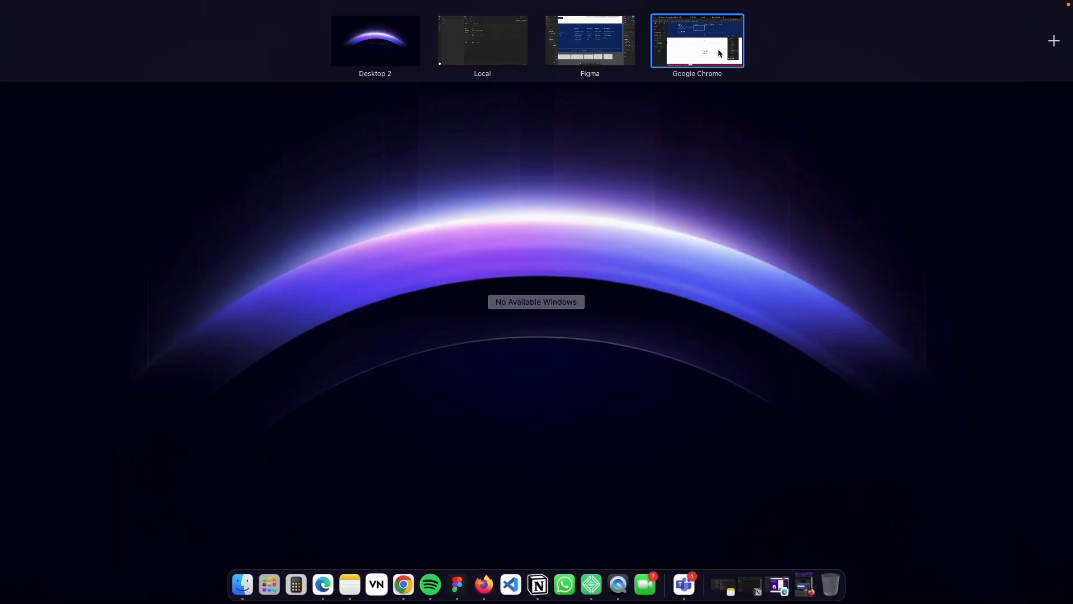
pyautogui.click(587, 42)
pyautogui.doubleClick(399, 276)
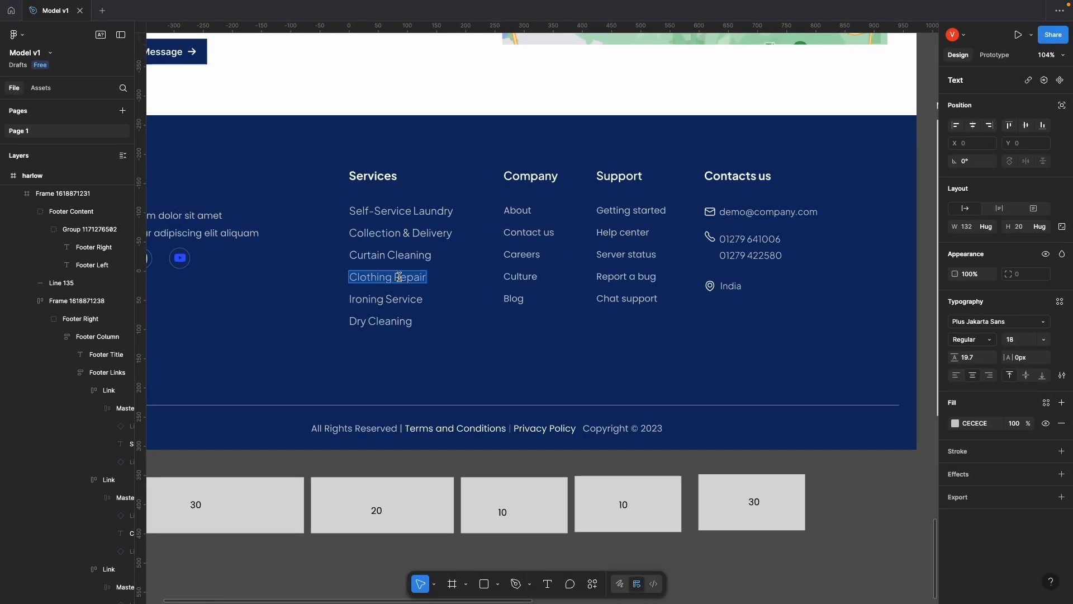
pyautogui.hotkey('ctrl', 'Up')
pyautogui.click(727, 51)
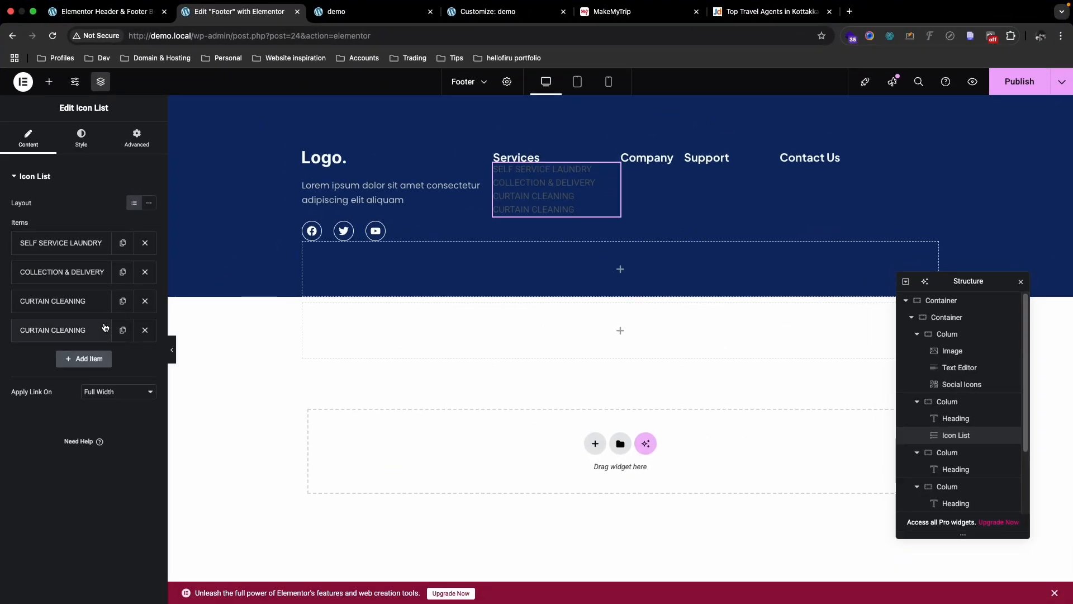
pyautogui.click(102, 330)
pyautogui.tripleClick(99, 371)
pyautogui.write('CLOTHING REPAIR')
pyautogui.click(82, 331)
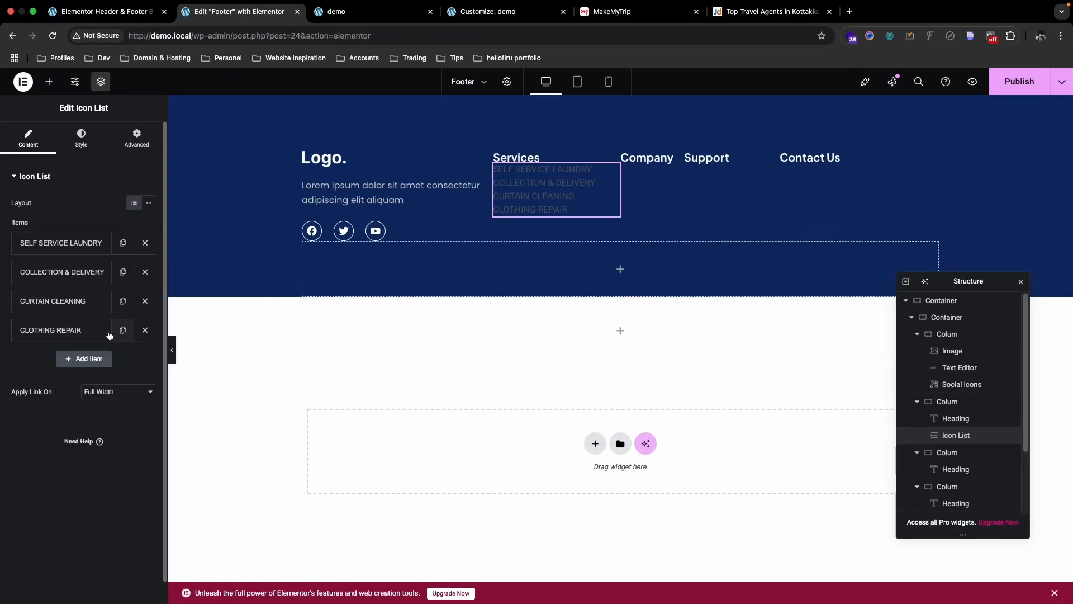
# Step: Duplicate the CLOTHING REPAIR item and rename the copy IRONING SERVICE, using the link text from Figma
pyautogui.click(123, 332)
pyautogui.hotkey('ctrl', 'Up')
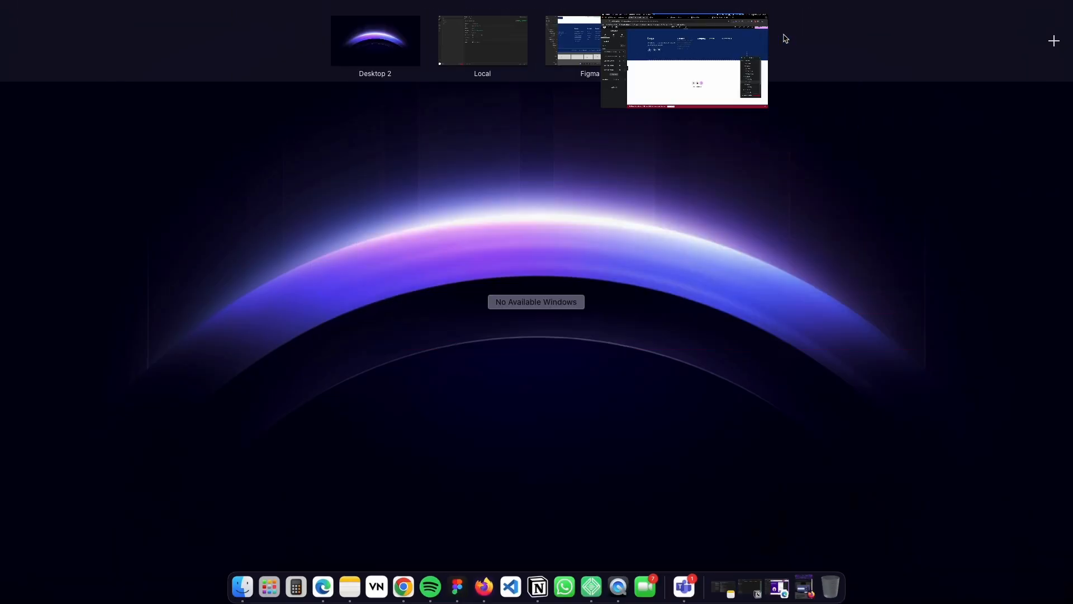
pyautogui.click(596, 55)
pyautogui.click(371, 298)
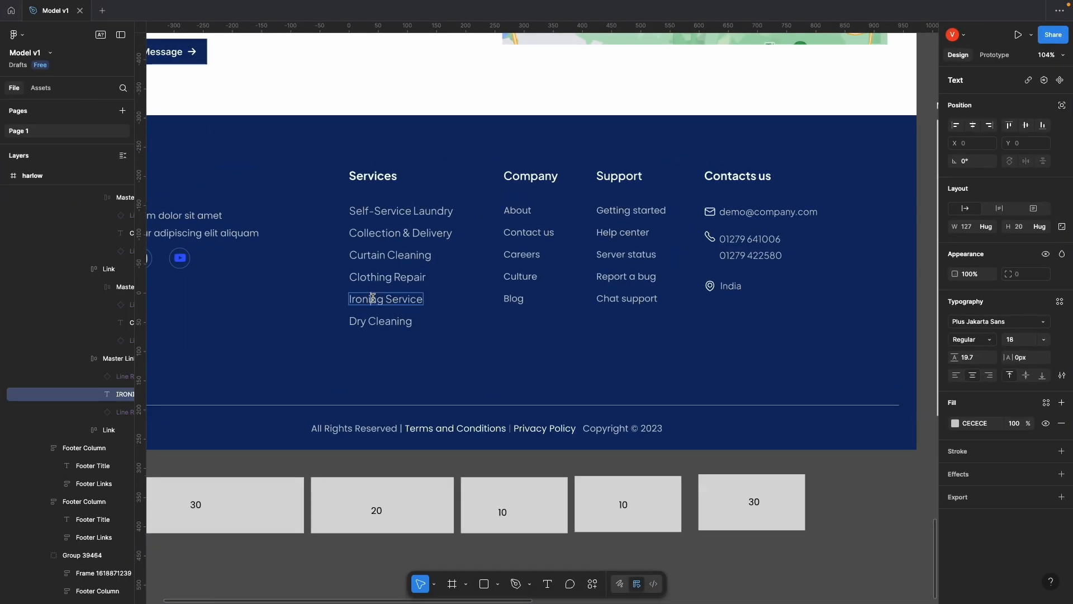
pyautogui.hotkey('ctrl', 'Up')
pyautogui.click(693, 28)
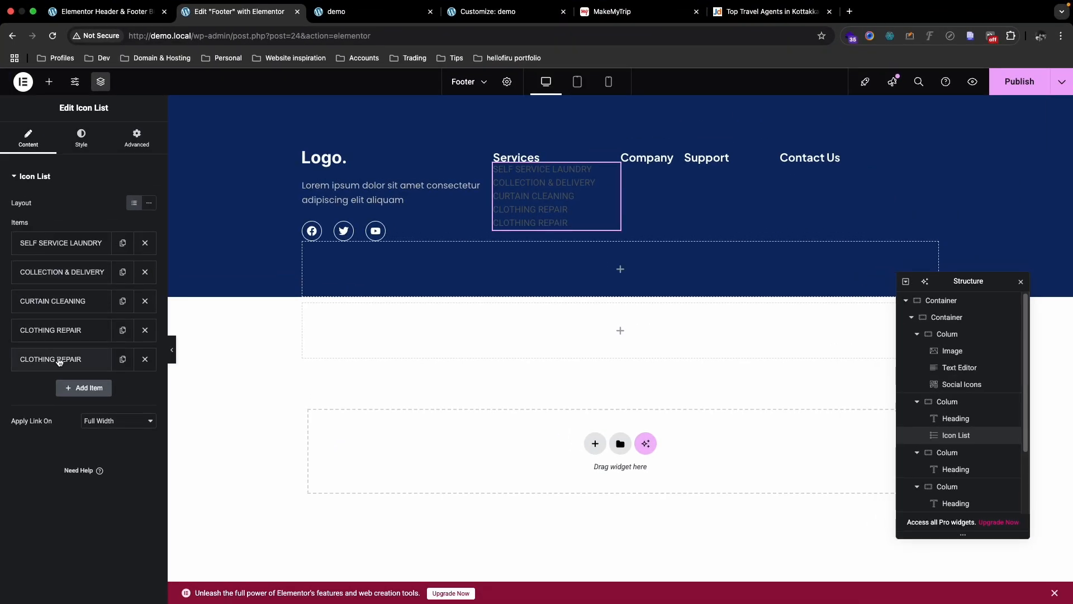
pyautogui.click(56, 361)
pyautogui.tripleClick(67, 398)
pyautogui.write('IRONING SERVICE')
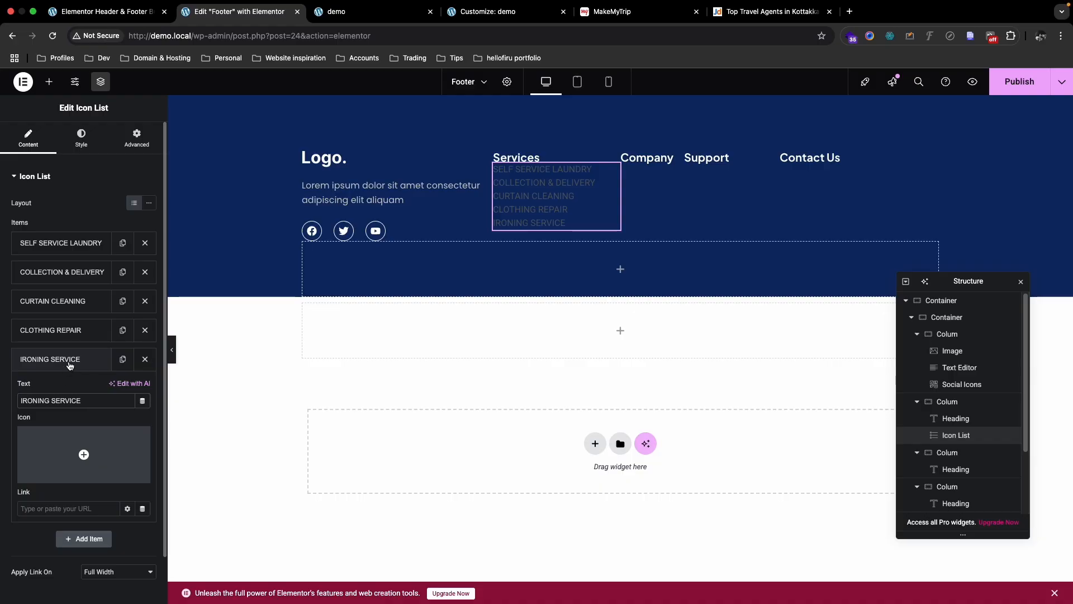
pyautogui.click(56, 359)
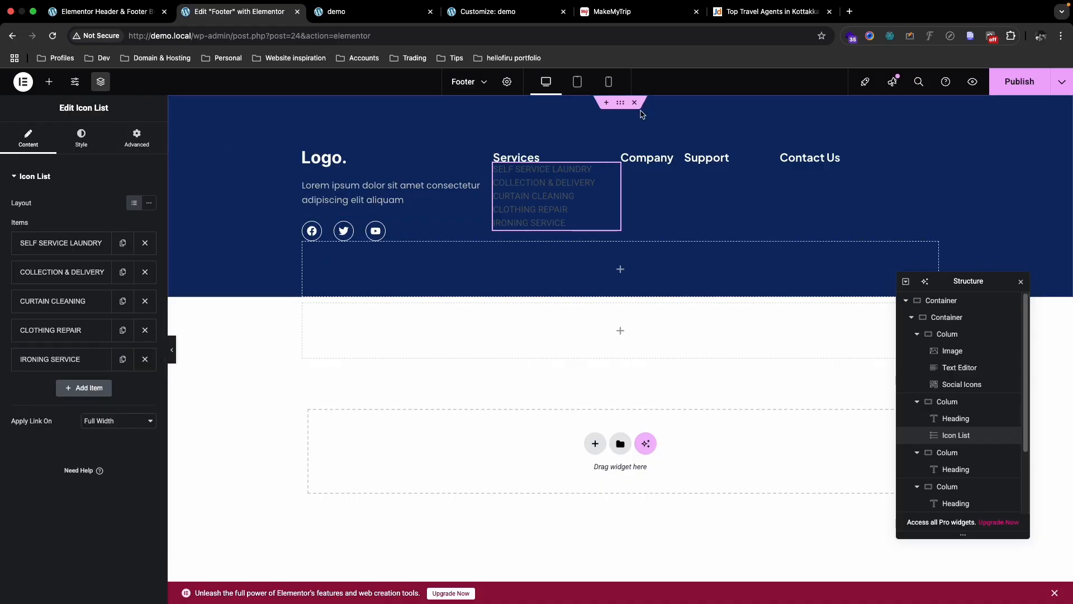
# Step: Compare the heading-to-links spacing in Figma, then set the icon list's top margin to 30 px in Elementor
pyautogui.hotkey('ctrl', 'Up')
pyautogui.click(587, 39)
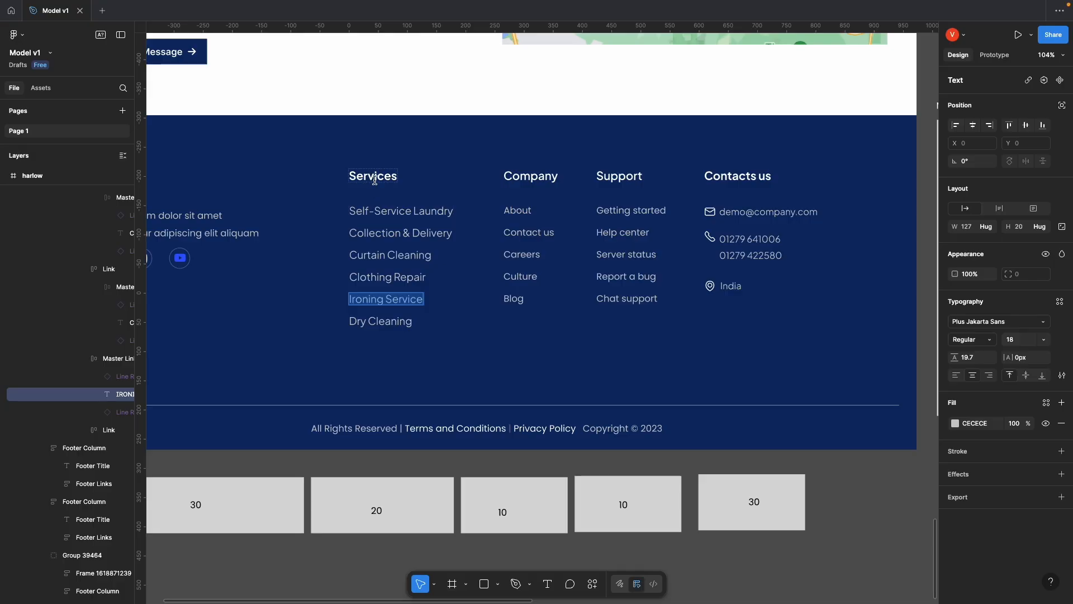
pyautogui.hotkey('ctrl', 'Up')
pyautogui.click(695, 41)
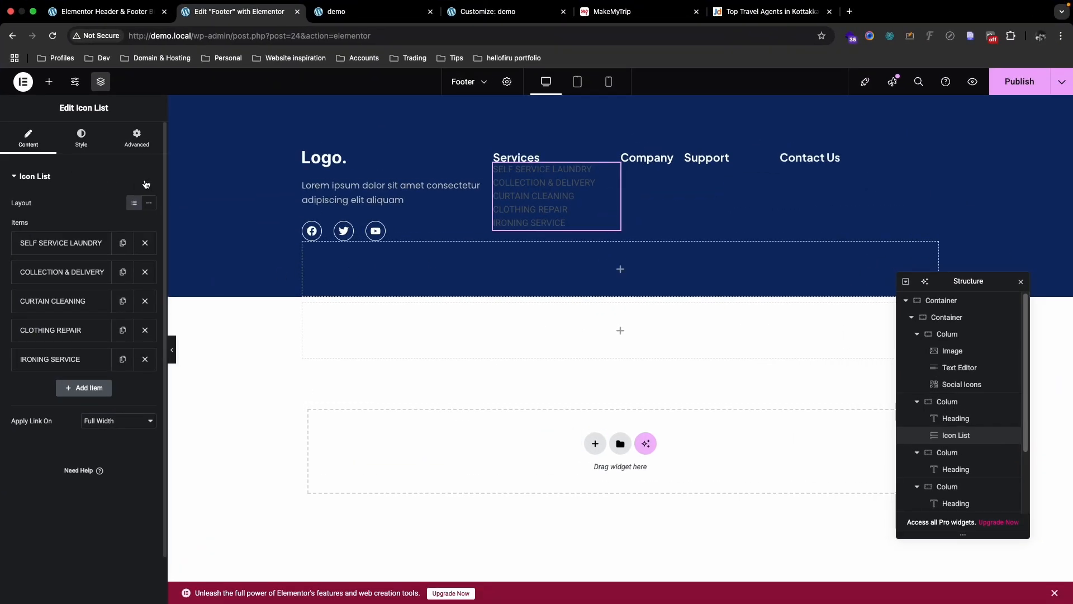
pyautogui.click(136, 140)
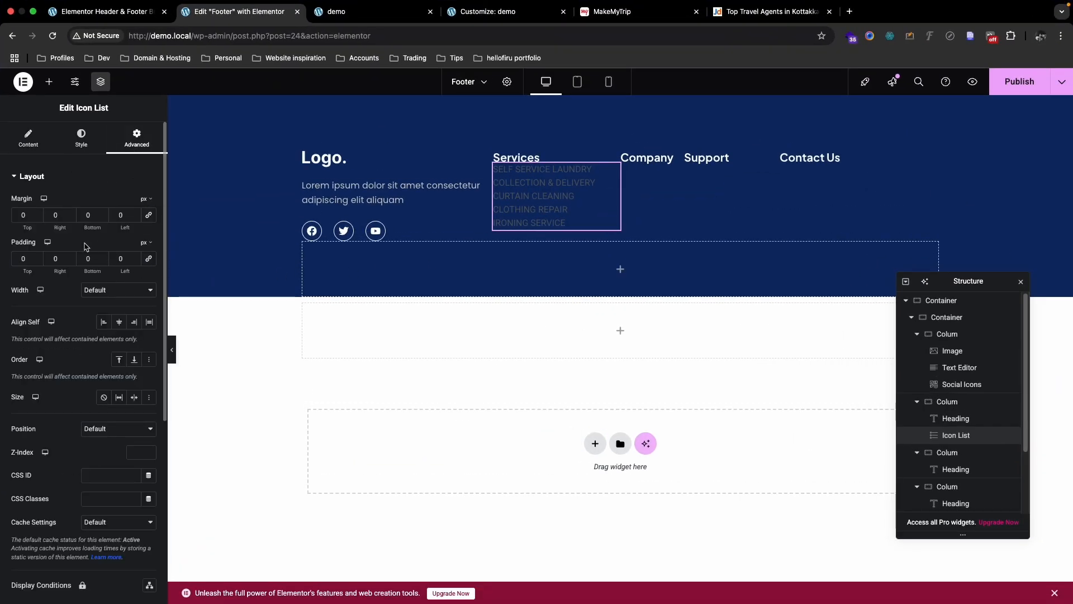
pyautogui.click(19, 216)
pyautogui.write('3')
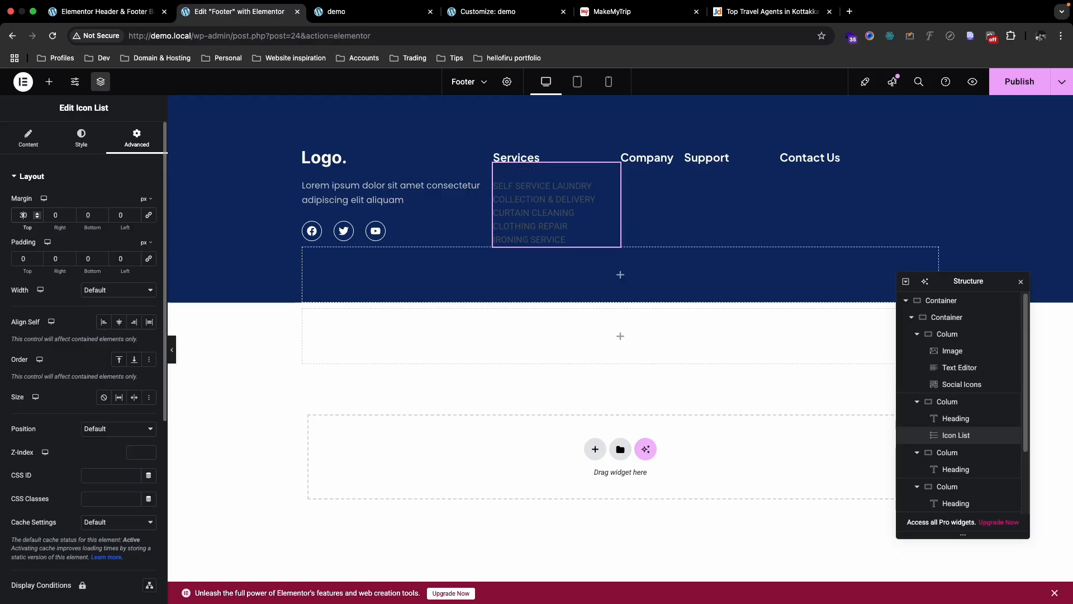
# Step: Copy the fill colour code CECECE of the Self-Service Laundry text in Figma and return to Elementor
pyautogui.hotkey('ctrl', 'Up')
pyautogui.click(581, 42)
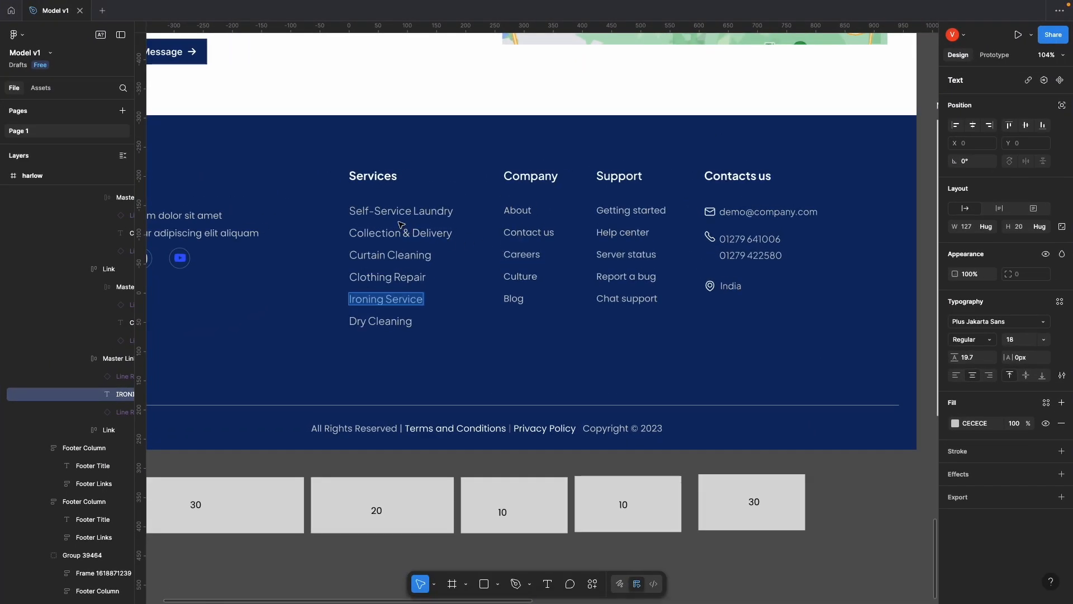
pyautogui.click(401, 215)
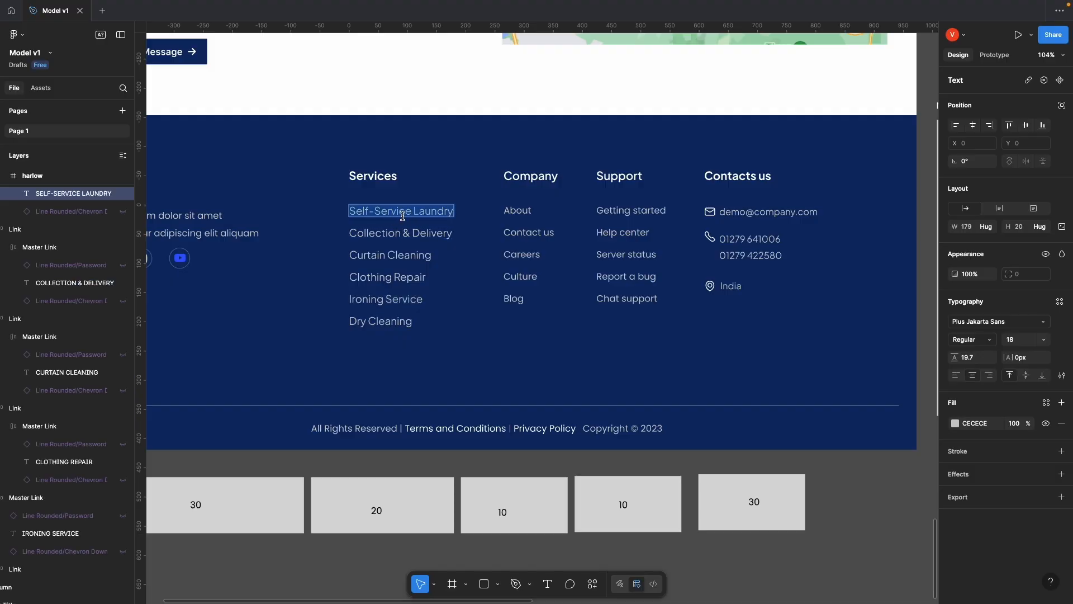
pyautogui.click(981, 424)
pyautogui.hotkey('ctrl', 'Up')
pyautogui.click(685, 61)
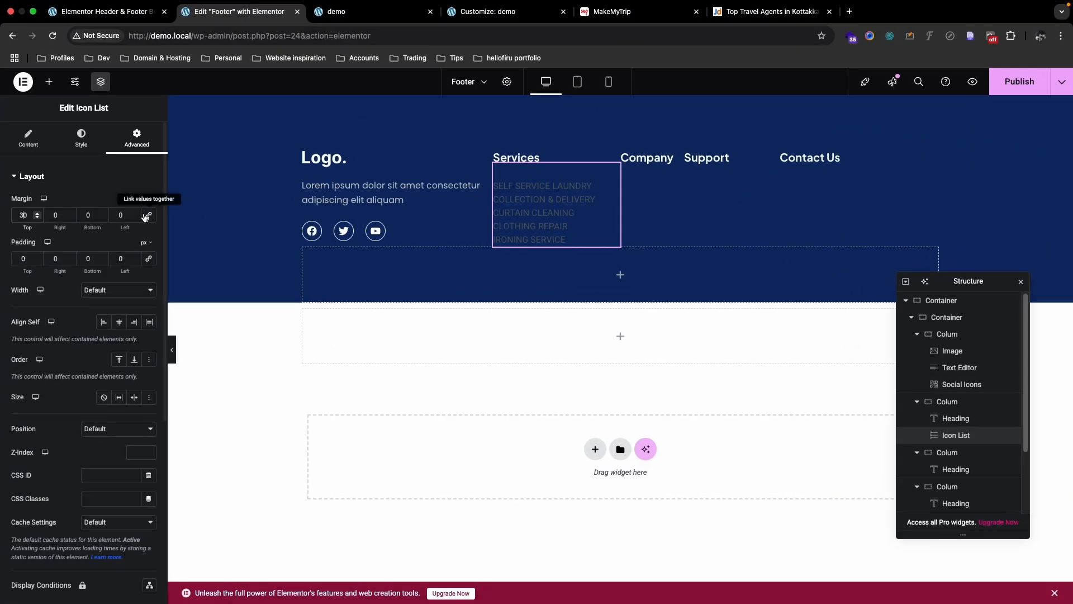
# Step: Set the icon list's normal text colour to #CECECE
pyautogui.click(80, 139)
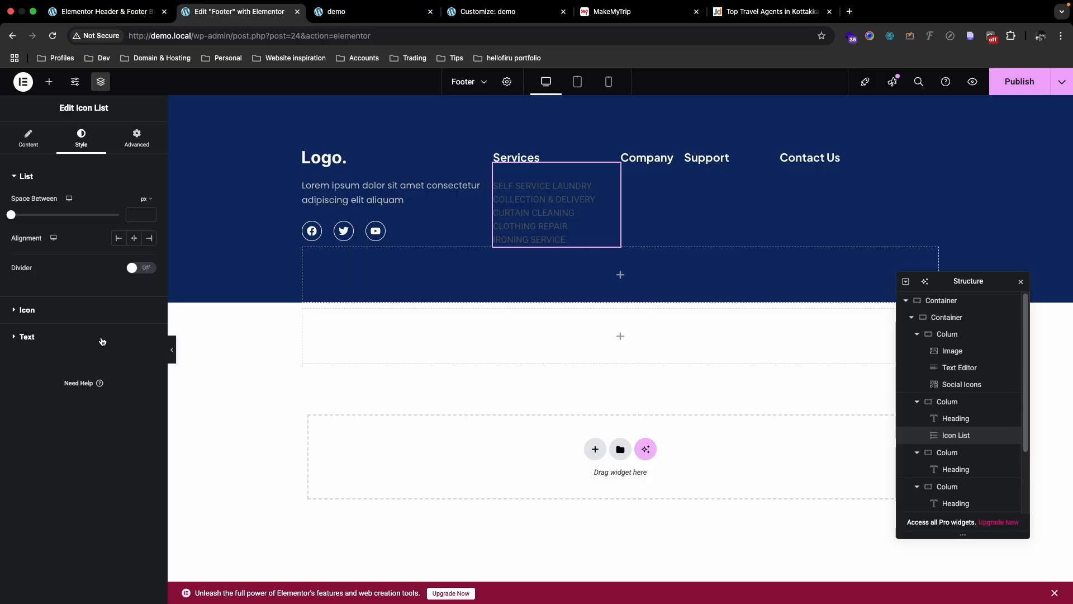
pyautogui.click(45, 307)
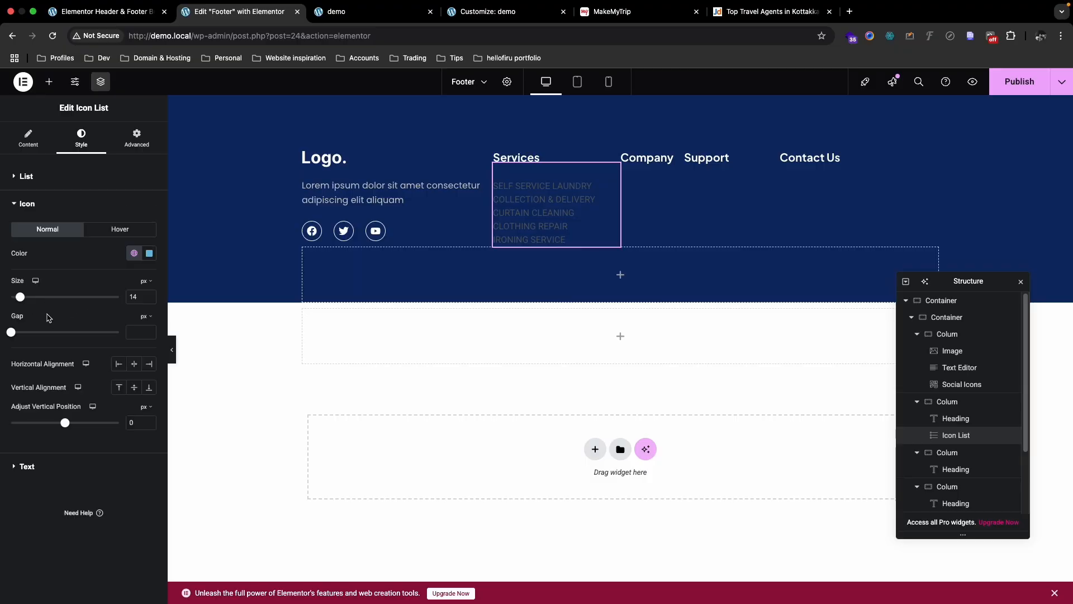
pyautogui.click(46, 210)
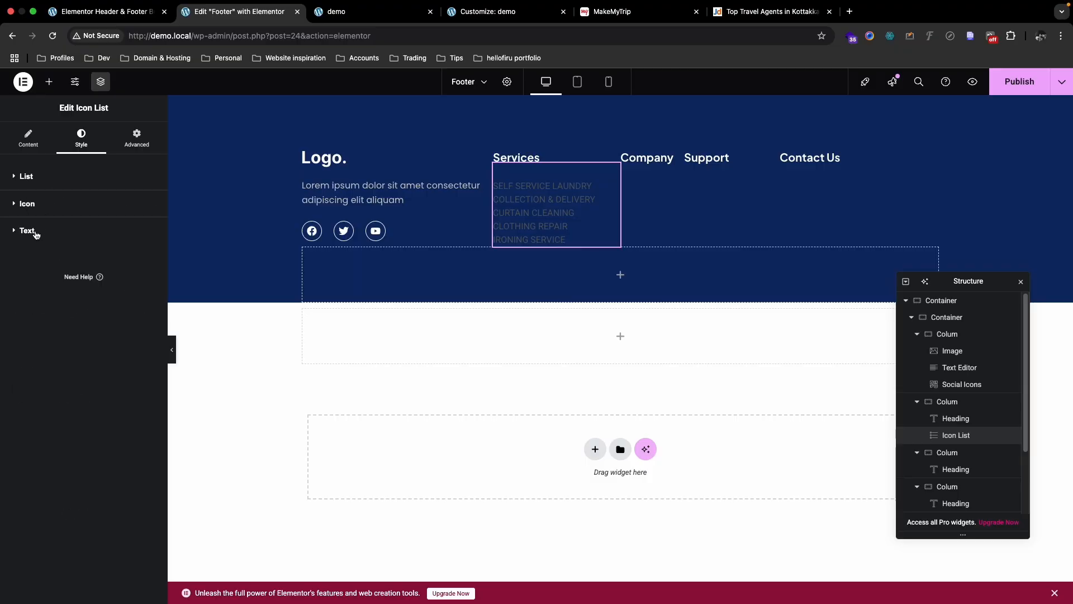
pyautogui.click(37, 233)
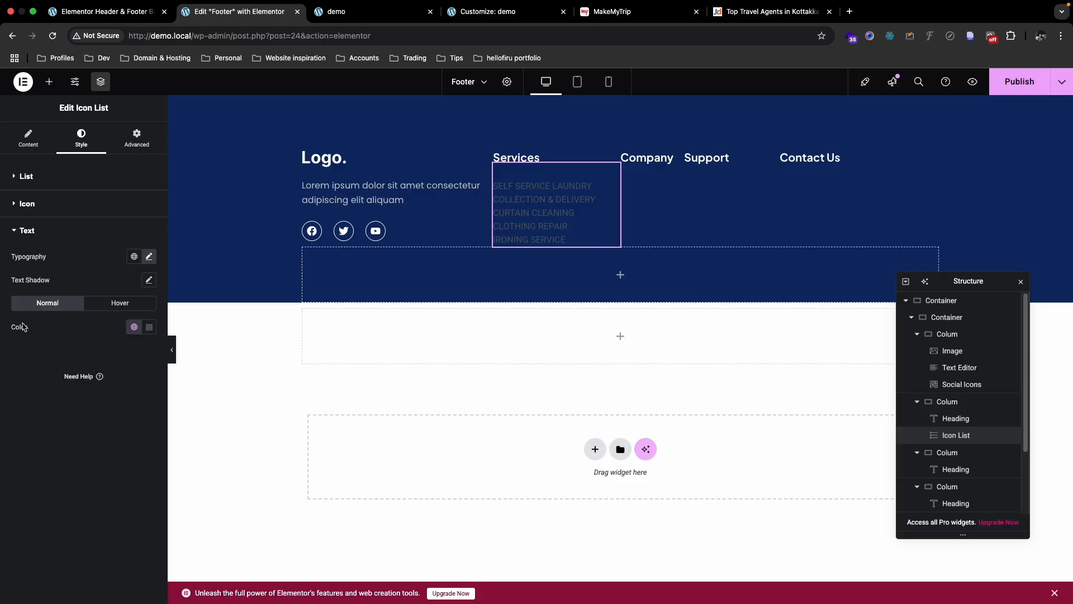
pyautogui.moveTo(12, 332); pyautogui.dragTo(53, 340)
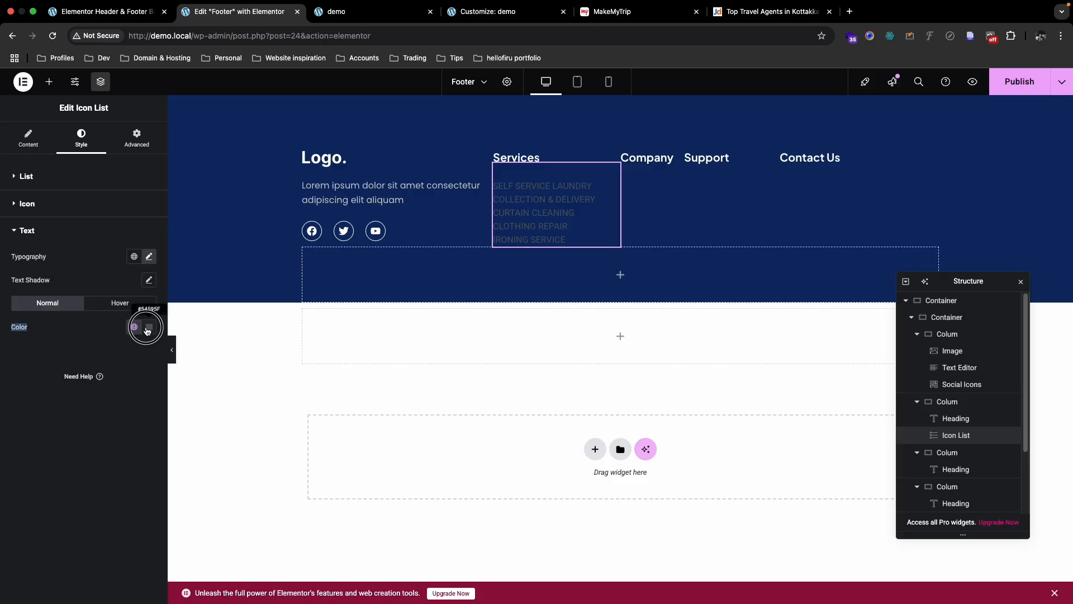
pyautogui.click(149, 327)
pyautogui.write('CECECE')
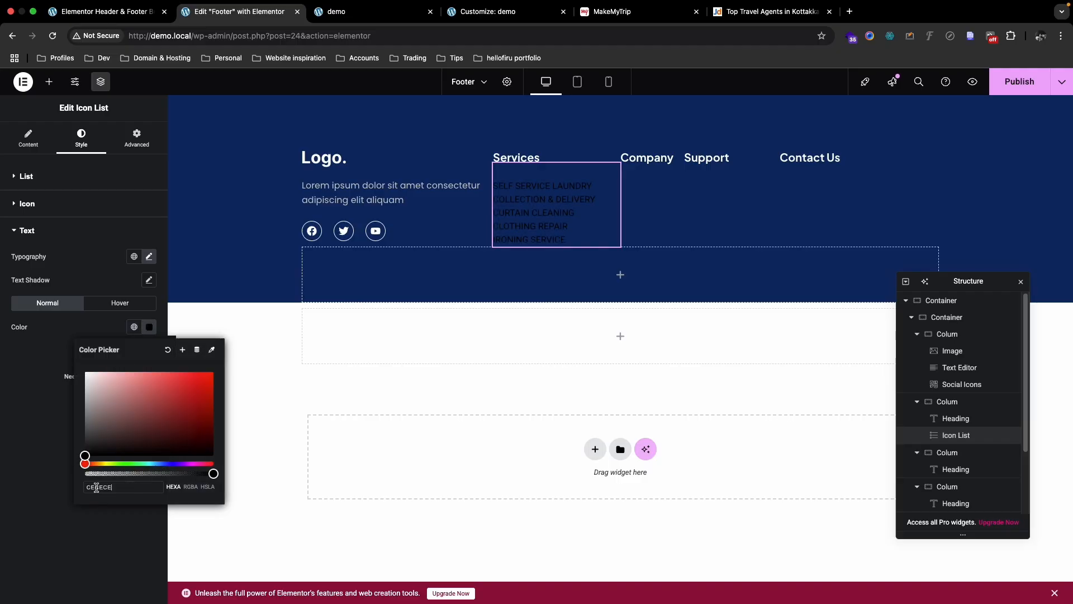
pyautogui.press('Return')
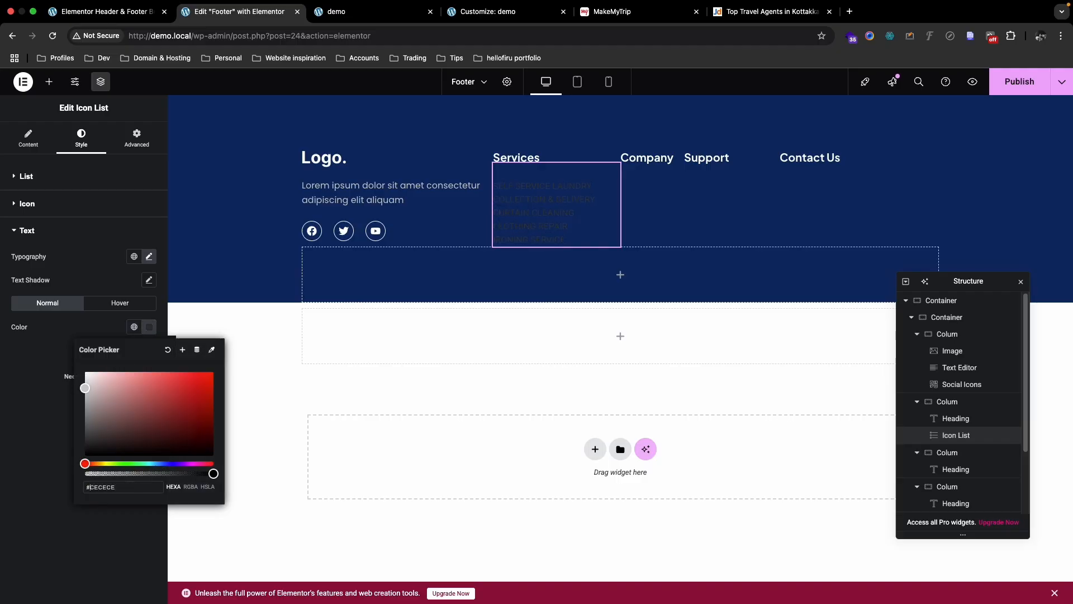
pyautogui.click(58, 454)
# Step: Copy the font name Plus Jakarta Sans from the Self-Service Laundry text in Figma, check its font size, and return to Elementor
pyautogui.hotkey('ctrl', 'Up')
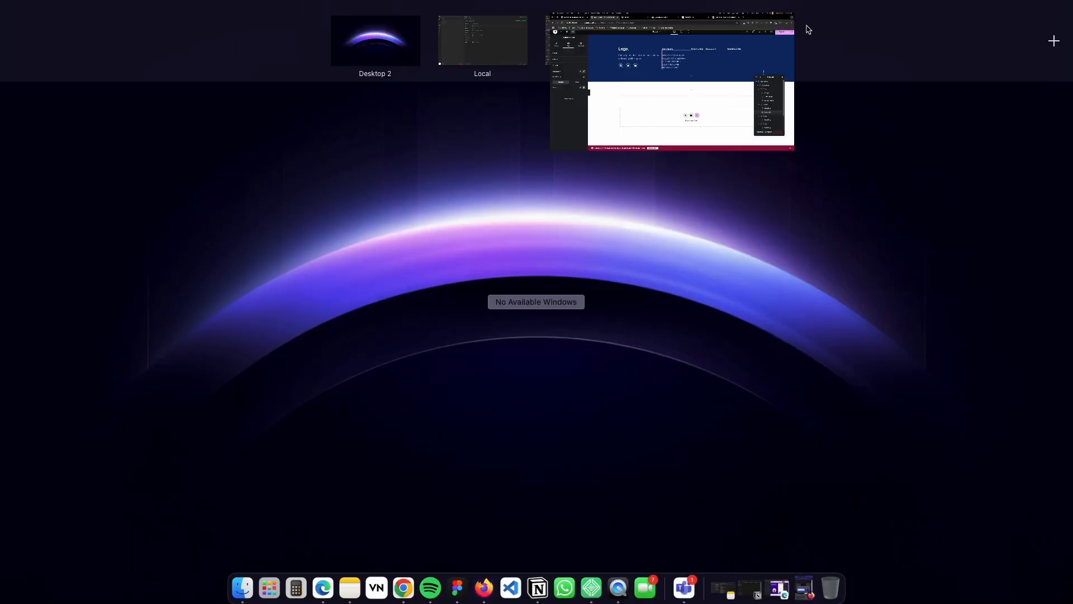
pyautogui.click(571, 38)
pyautogui.click(988, 327)
pyautogui.press('super+c')
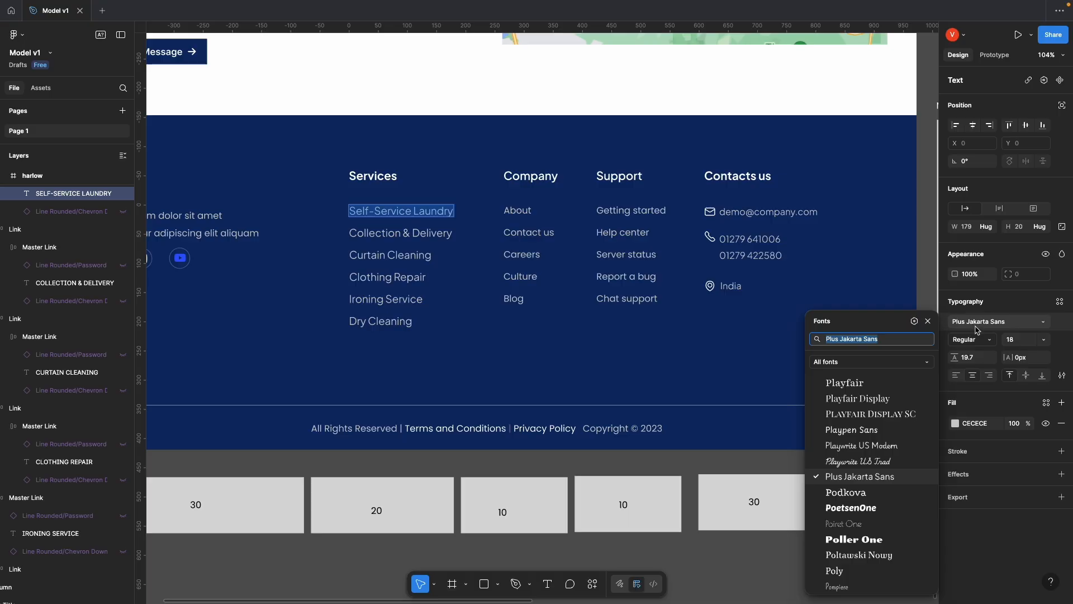
pyautogui.click(1012, 342)
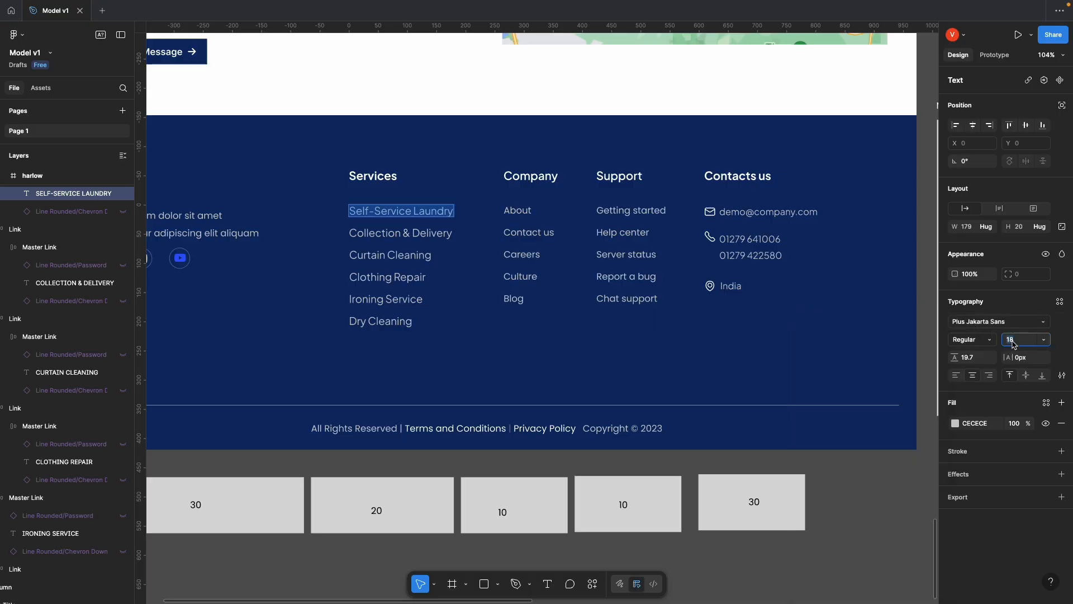
pyautogui.hotkey('ctrl', 'Up')
pyautogui.click(683, 47)
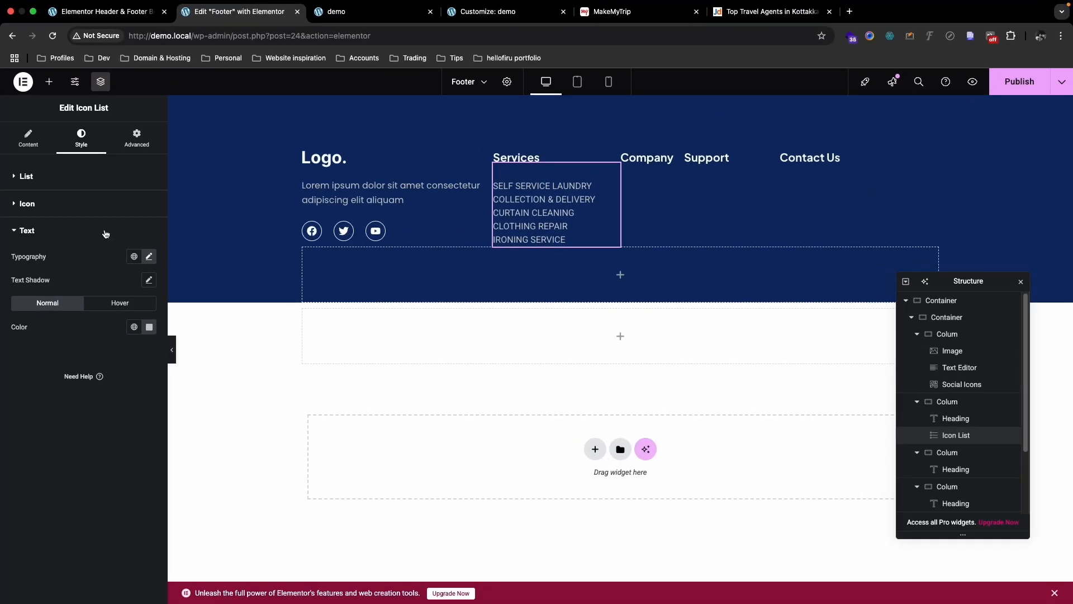
# Step: Set the icon list's text typography to Plus Jakarta Sans at 18 px and compare it with the Figma design
pyautogui.click(147, 257)
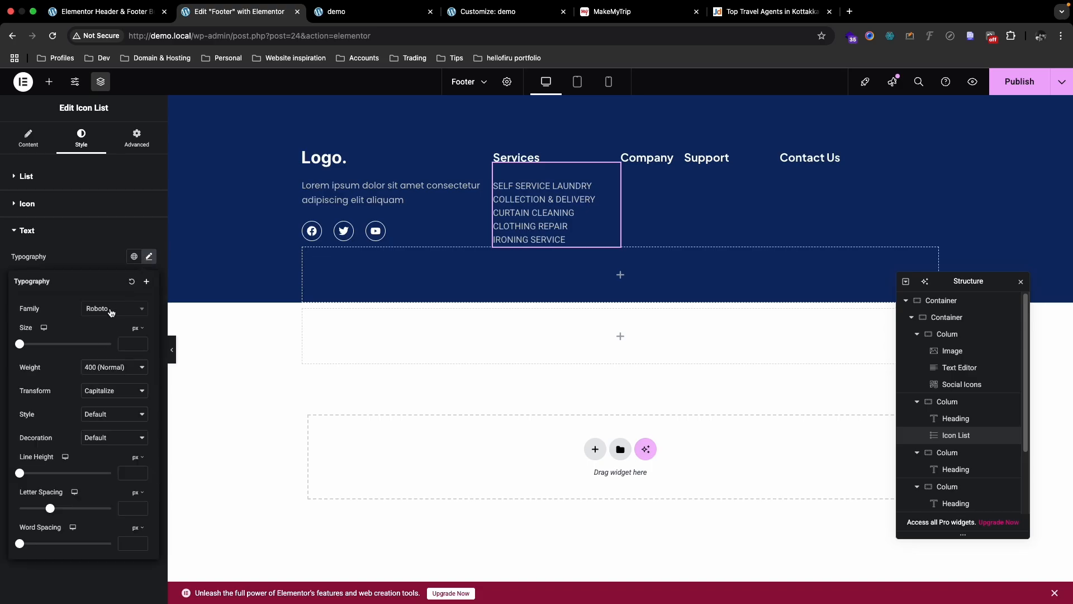
pyautogui.click(111, 310)
pyautogui.press('super+v')
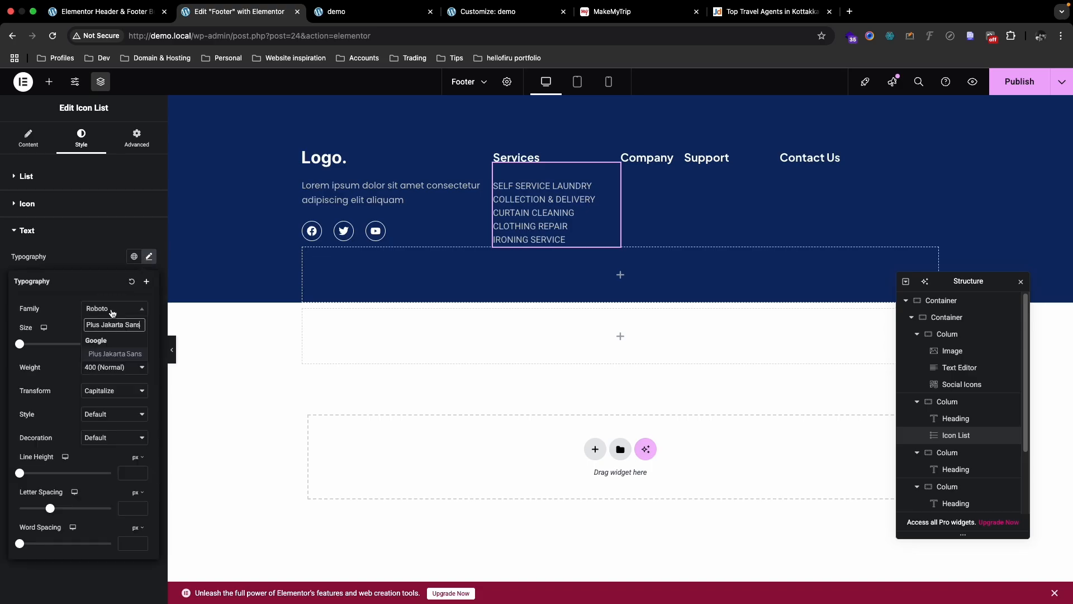
pyautogui.click(124, 356)
pyautogui.write('18')
pyautogui.hotkey('ctrl', 'Up')
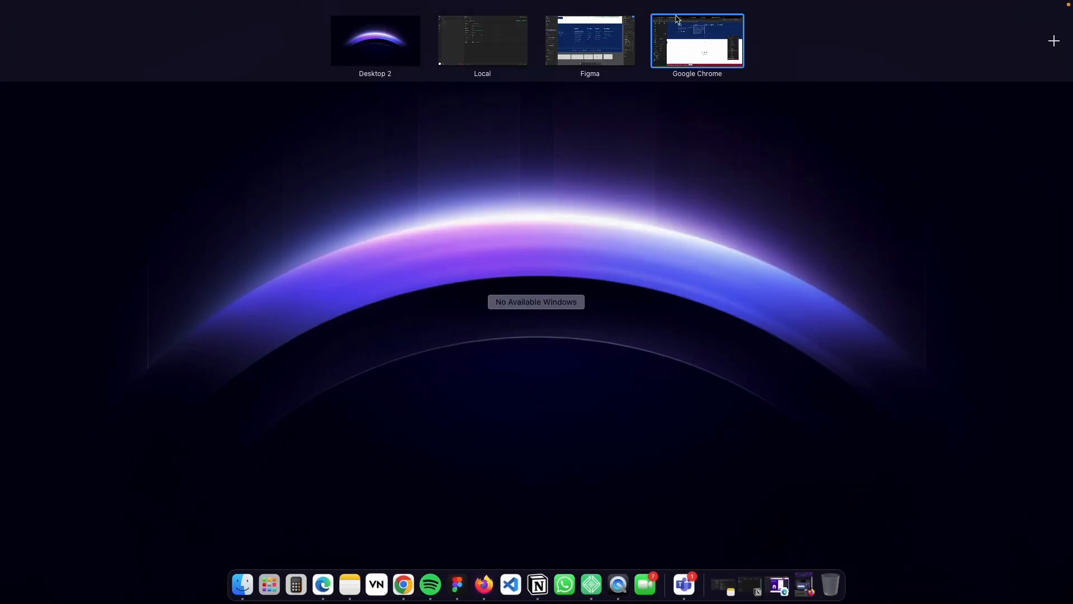
pyautogui.press('Escape')
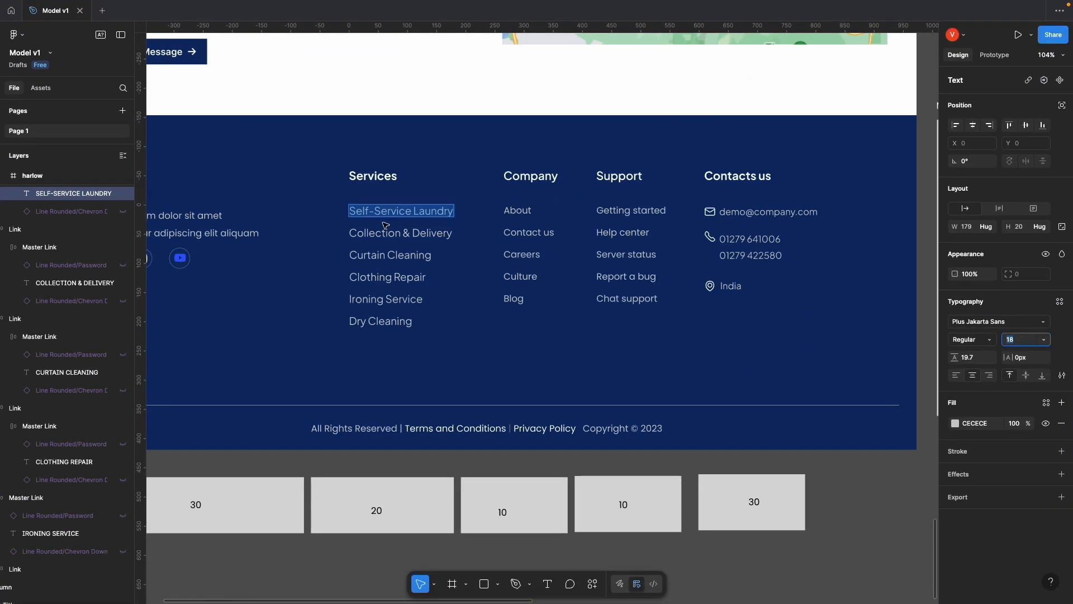
pyautogui.hotkey('ctrl', 'Up')
pyautogui.click(671, 44)
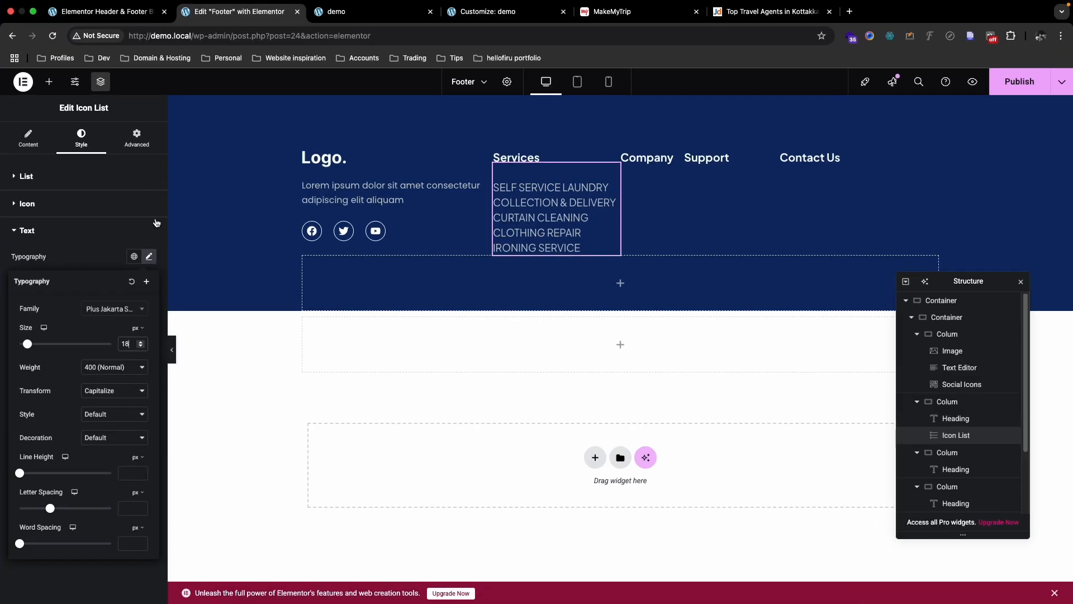
# Step: Set the space between the icon list items to 14 px and compare the spacing with the Figma footer
pyautogui.click(27, 176)
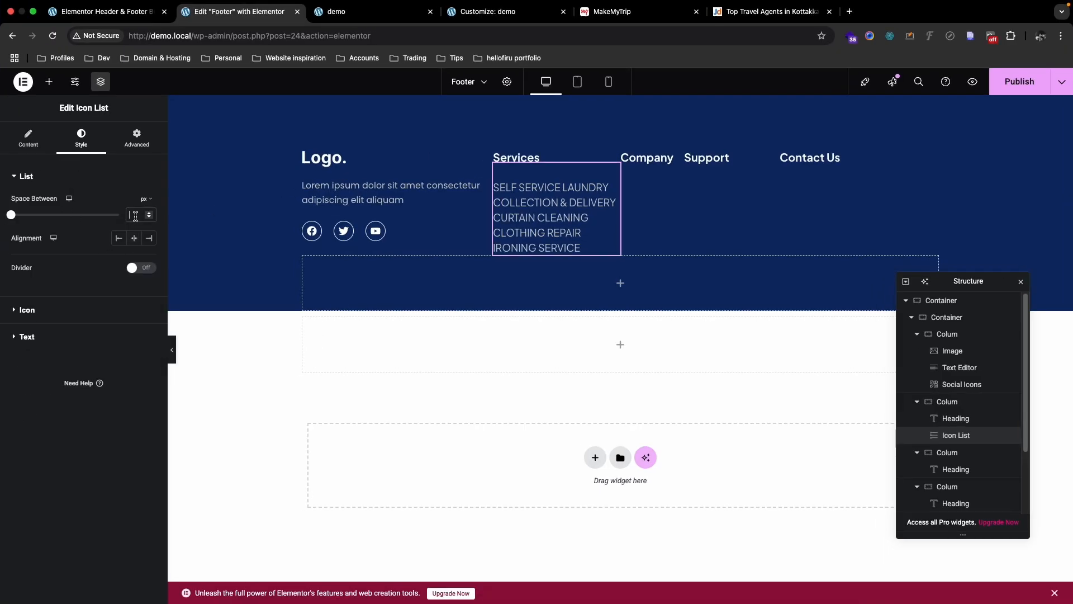
pyautogui.write('10')
pyautogui.press('Up')
pyautogui.press('Up')
pyautogui.press('Up')
pyautogui.press('Up')
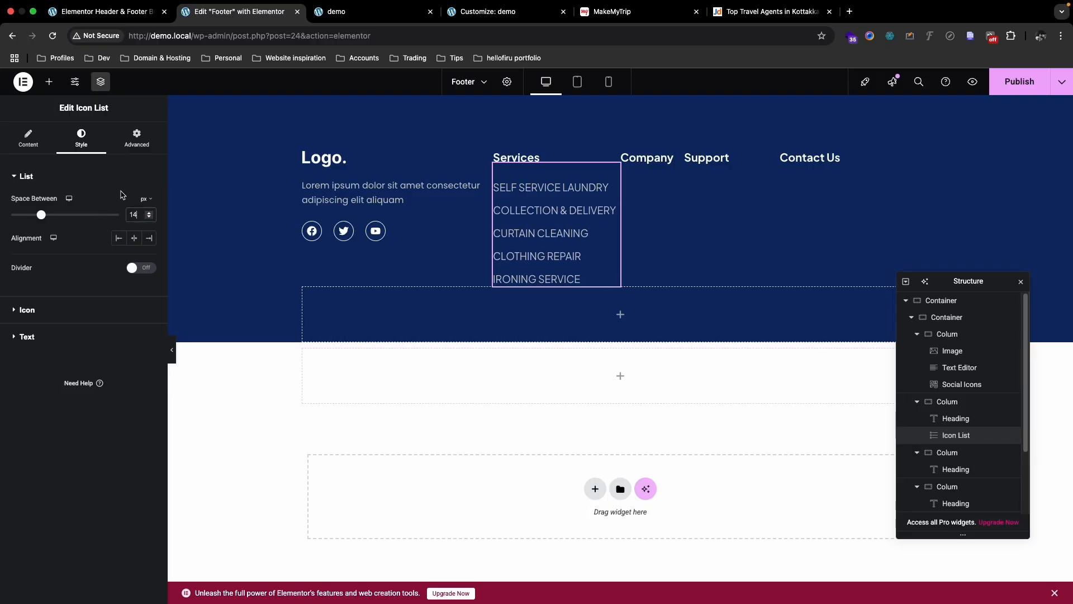
pyautogui.hotkey('ctrl', 'Up')
pyautogui.click(583, 38)
pyautogui.hotkey('ctrl', 'Up')
pyautogui.click(712, 45)
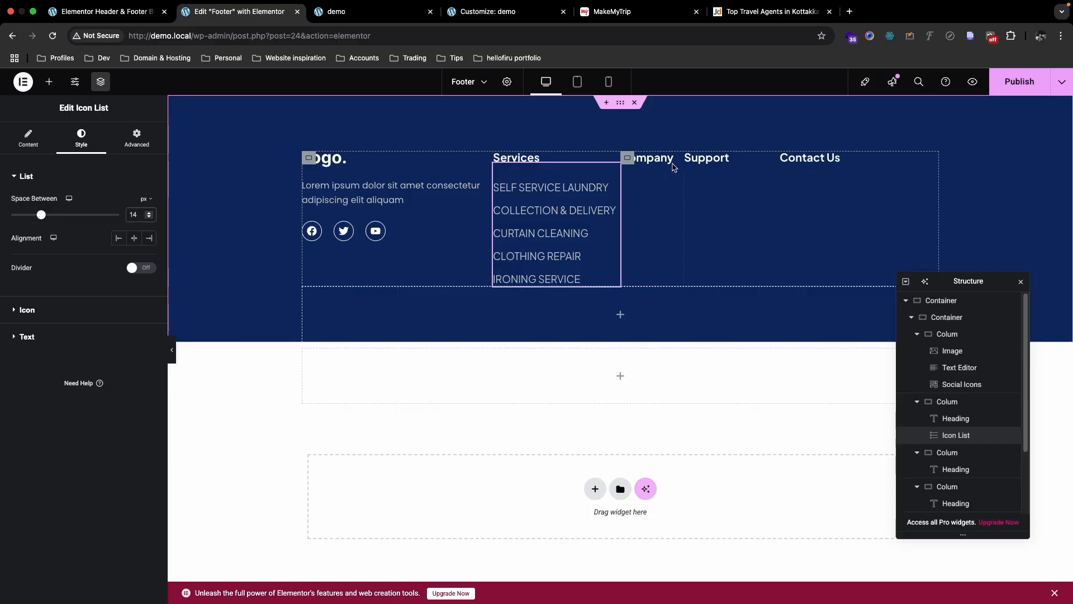
# Step: Duplicate the Services icon list twice and place one of the copies under the Company heading
pyautogui.rightClick(537, 217)
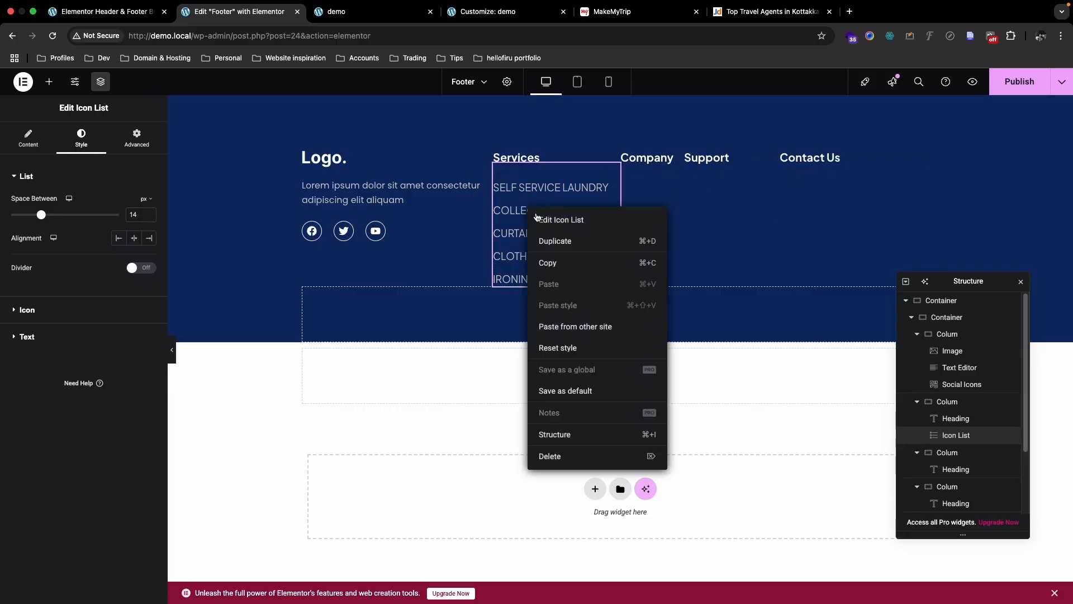
pyautogui.click(554, 241)
pyautogui.moveTo(613, 290); pyautogui.dragTo(620, 165)
pyautogui.rightClick(626, 246)
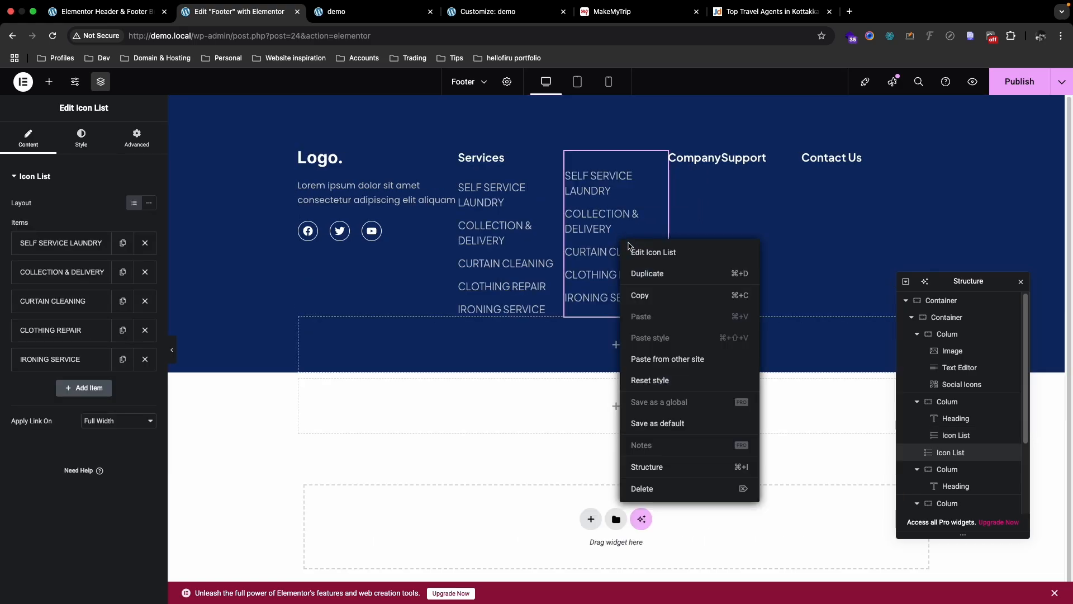
pyautogui.click(646, 274)
pyautogui.moveTo(643, 235); pyautogui.dragTo(710, 173)
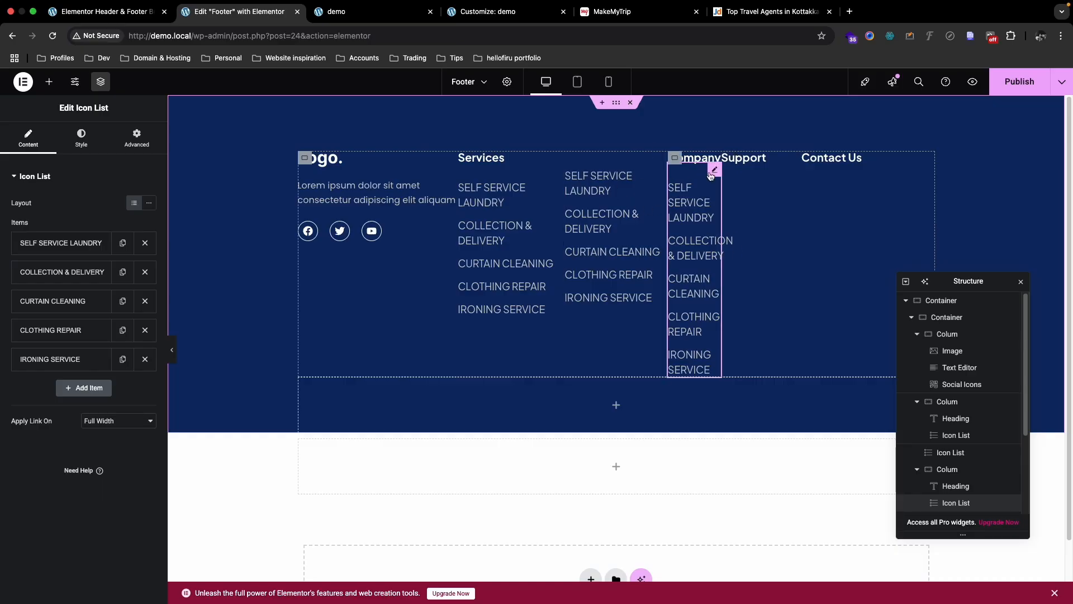
# Step: Move the stray icon list copy from between the columns into the Support column, below its heading
pyautogui.click(945, 452)
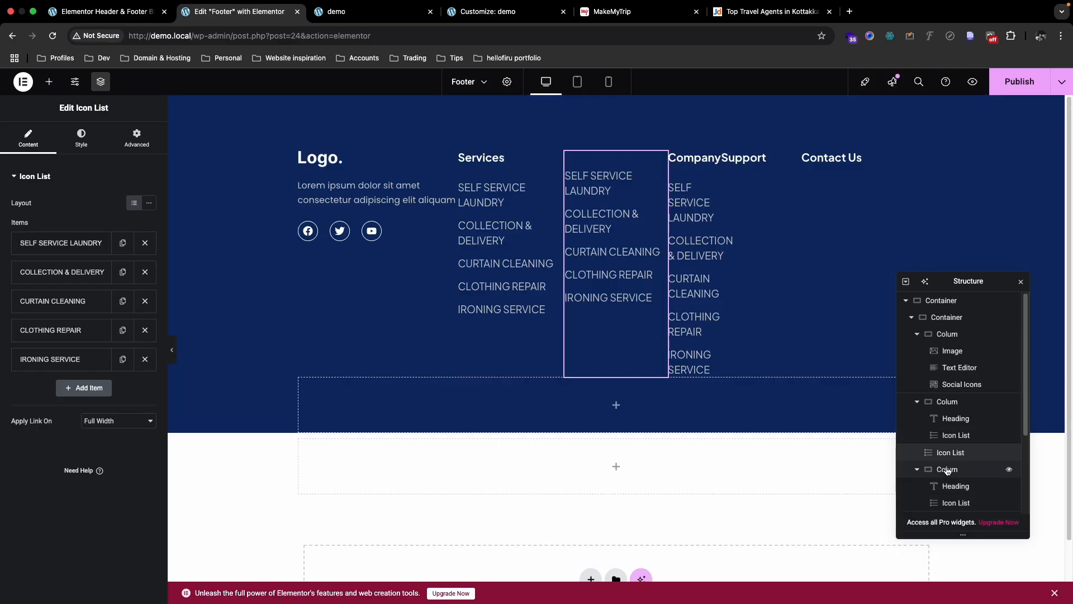
pyautogui.moveTo(948, 450); pyautogui.dragTo(956, 471)
pyautogui.click(952, 484)
pyautogui.scroll(-1, 960, 446)
pyautogui.click(954, 464)
pyautogui.click(957, 493)
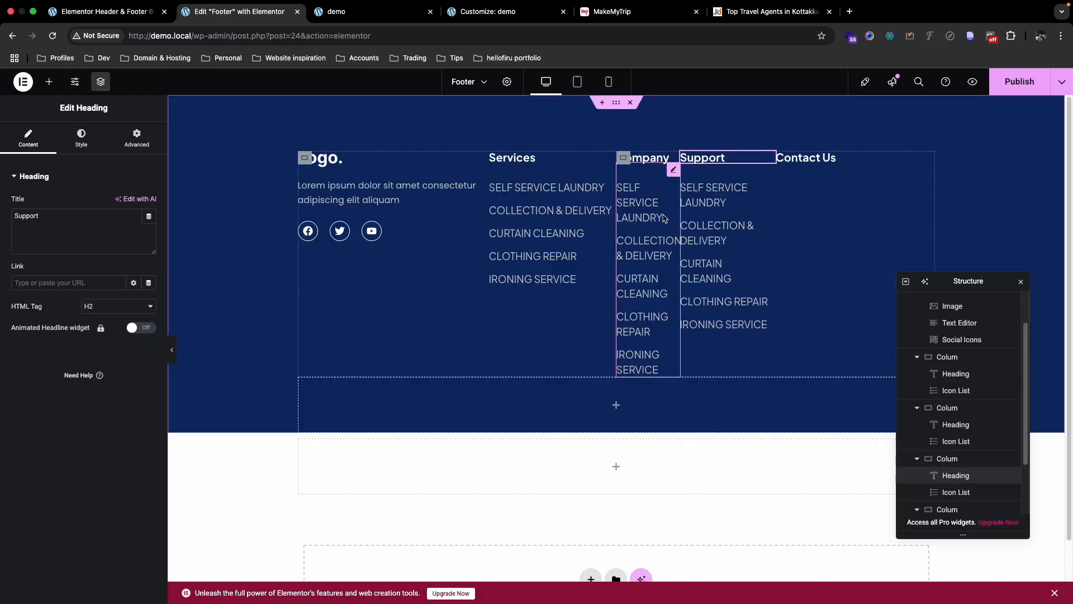
# Step: Duplicate the Support icon list and place the copy in the Contact Us column, below its heading
pyautogui.click(743, 204)
pyautogui.rightClick(711, 197)
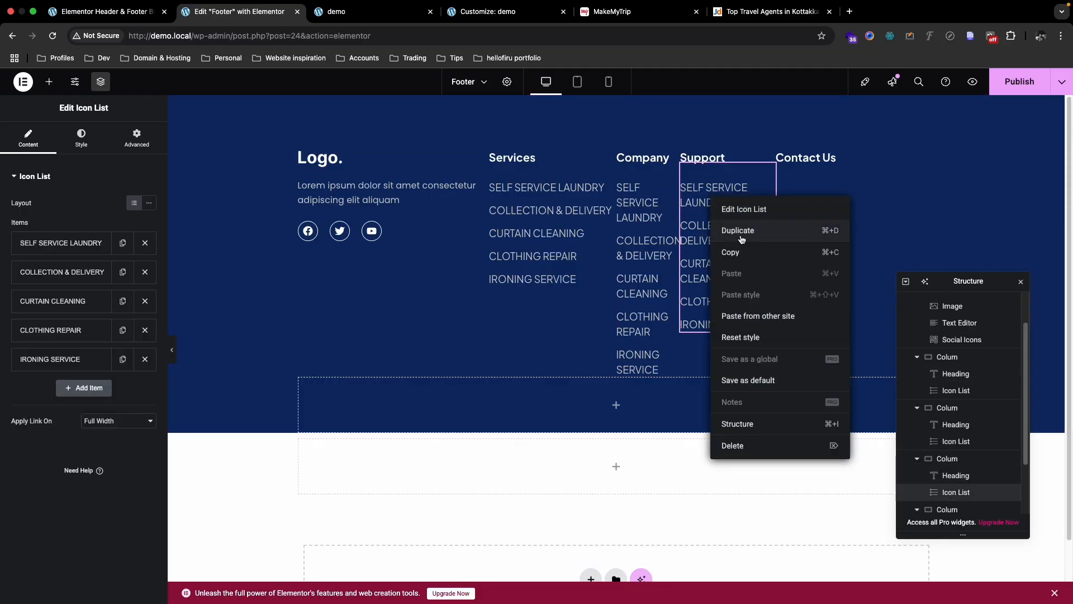
pyautogui.click(739, 231)
pyautogui.moveTo(765, 341); pyautogui.dragTo(811, 170)
pyautogui.scroll(-3, 958, 470)
pyautogui.moveTo(961, 435)
pyautogui.mouseDown()
pyautogui.moveTo(966, 464)
pyautogui.moveTo(961, 451)
pyautogui.mouseUp()
pyautogui.click(957, 471)
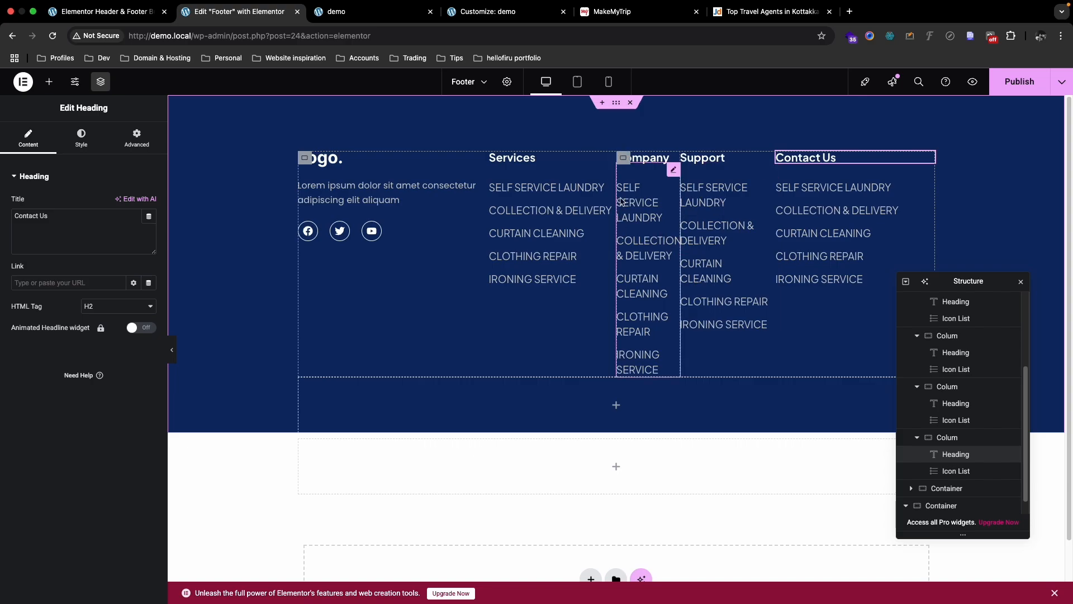
# Step: Rename the Company list's first item as About, copying the link text from Figma
pyautogui.click(661, 210)
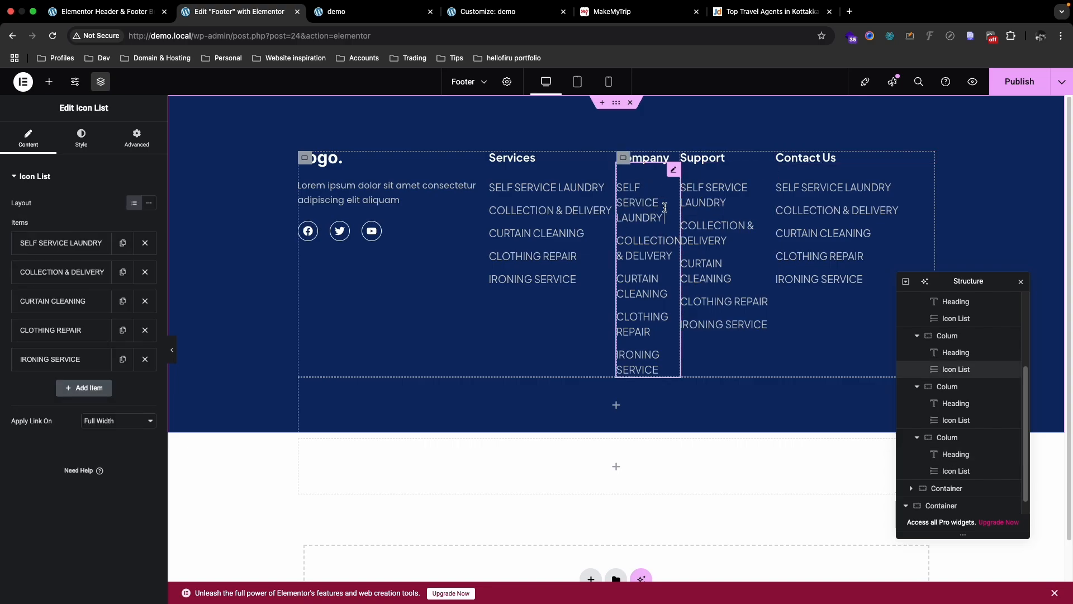
pyautogui.hotkey('ctrl', 'Up')
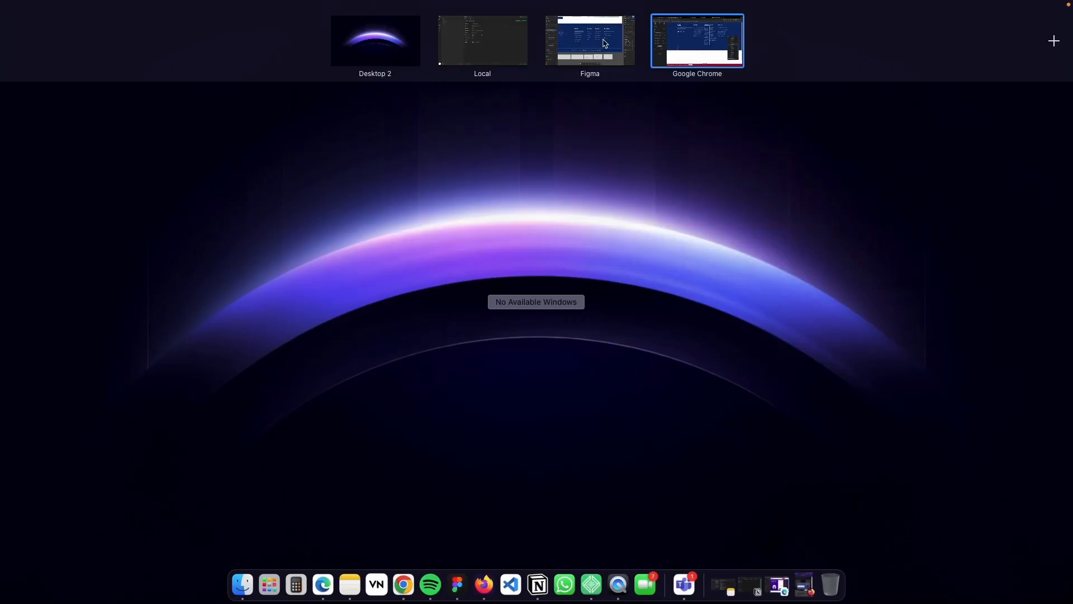
pyautogui.click(605, 42)
pyautogui.doubleClick(525, 211)
pyautogui.press('super+c')
pyautogui.hotkey('ctrl', 'Up')
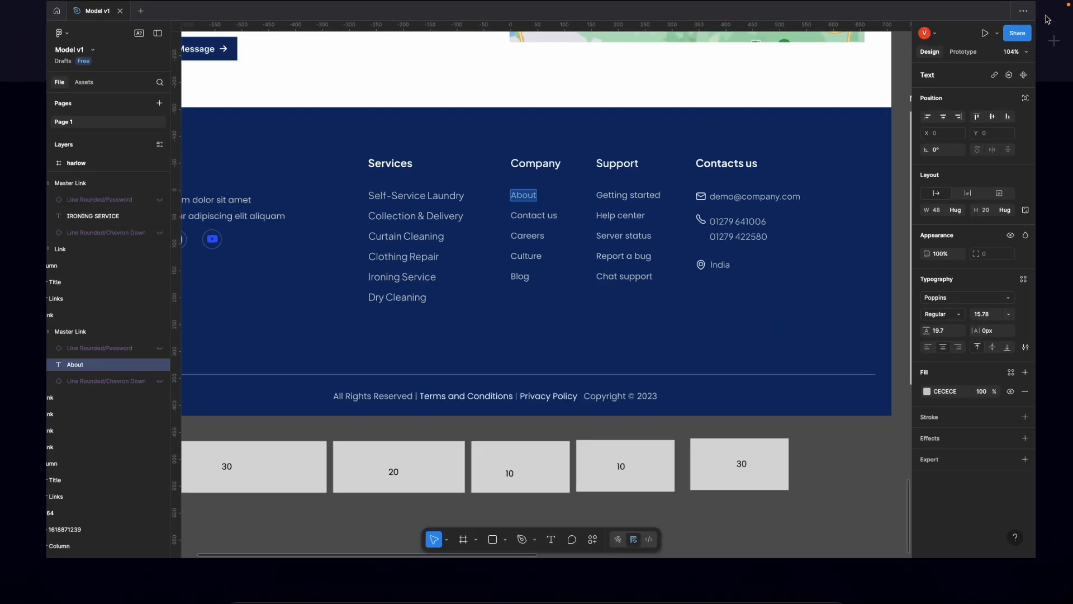
pyautogui.click(697, 42)
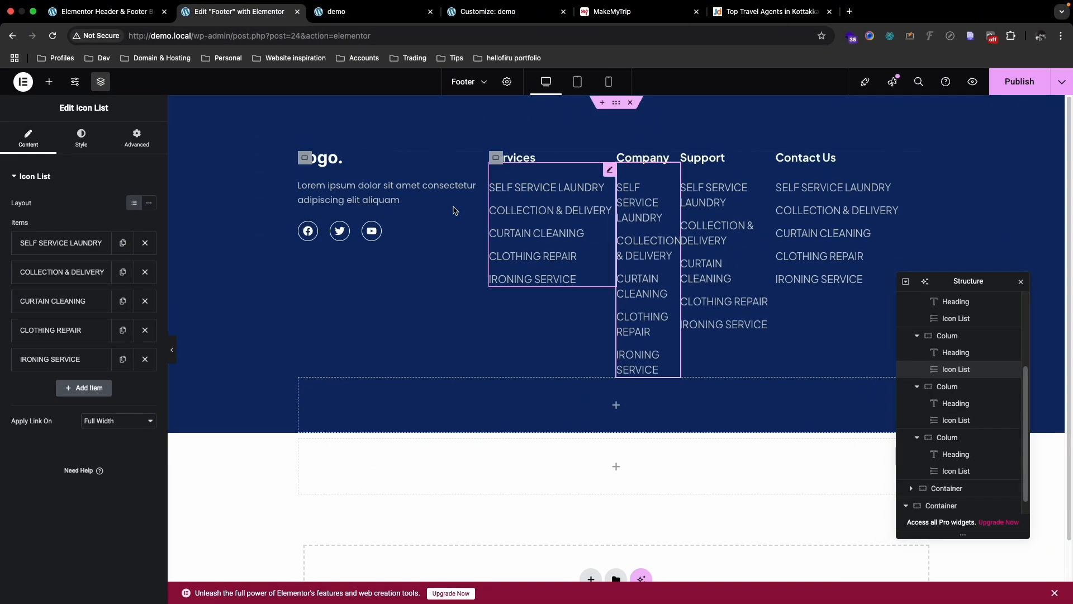
pyautogui.click(77, 242)
pyautogui.press('super+v')
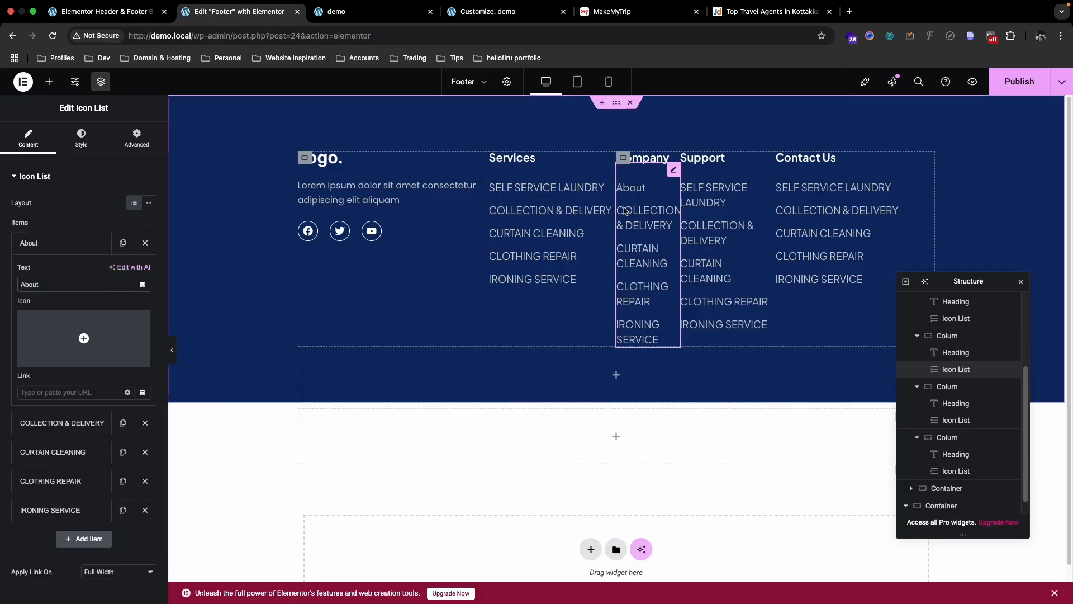
# Step: Rename the Company list's COLLECTION & DELIVERY item as Contact us, using the link text from Figma
pyautogui.hotkey('ctrl', 'Up')
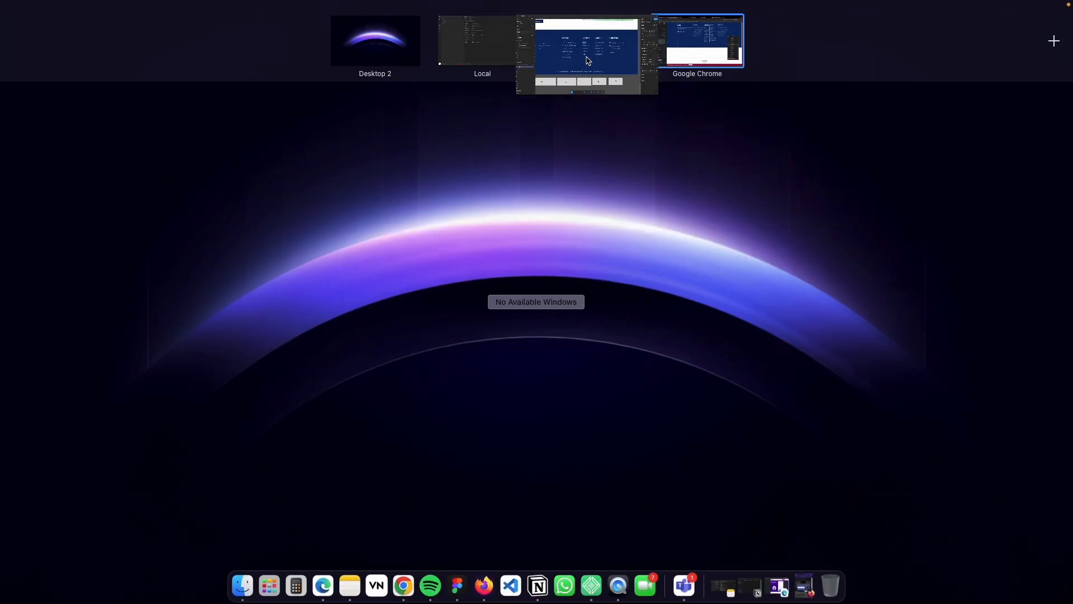
pyautogui.click(587, 40)
pyautogui.click(529, 230)
pyautogui.hotkey('ctrl', 'Up')
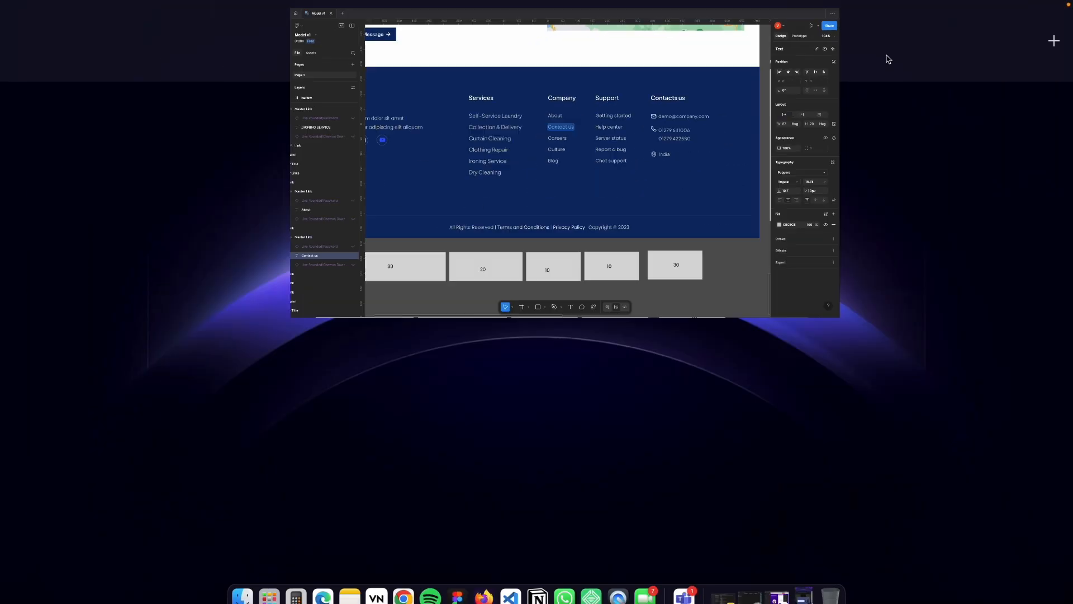
pyautogui.click(695, 41)
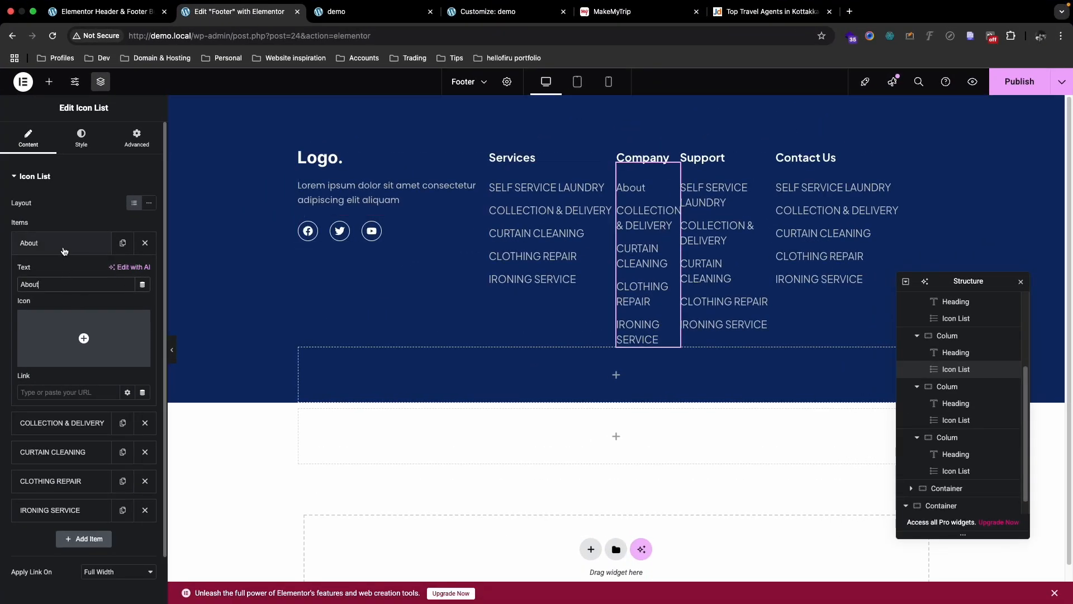
pyautogui.click(75, 423)
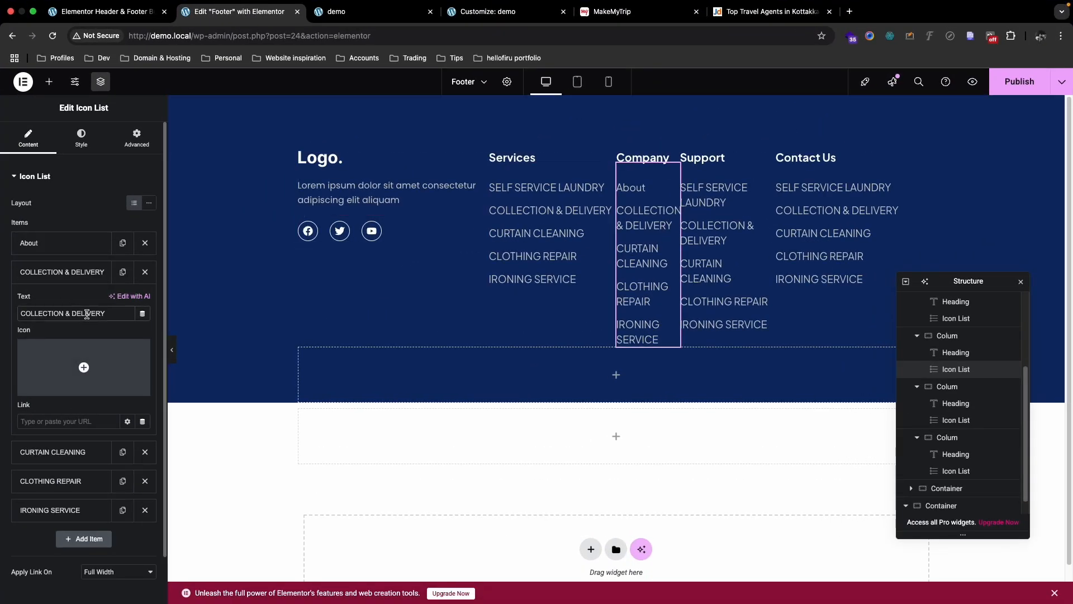
pyautogui.write('Contact us')
# Step: Rename the Company list's CURTAIN CLEANING item as Careers, using the link text from Figma
pyautogui.hotkey('ctrl', 'Up')
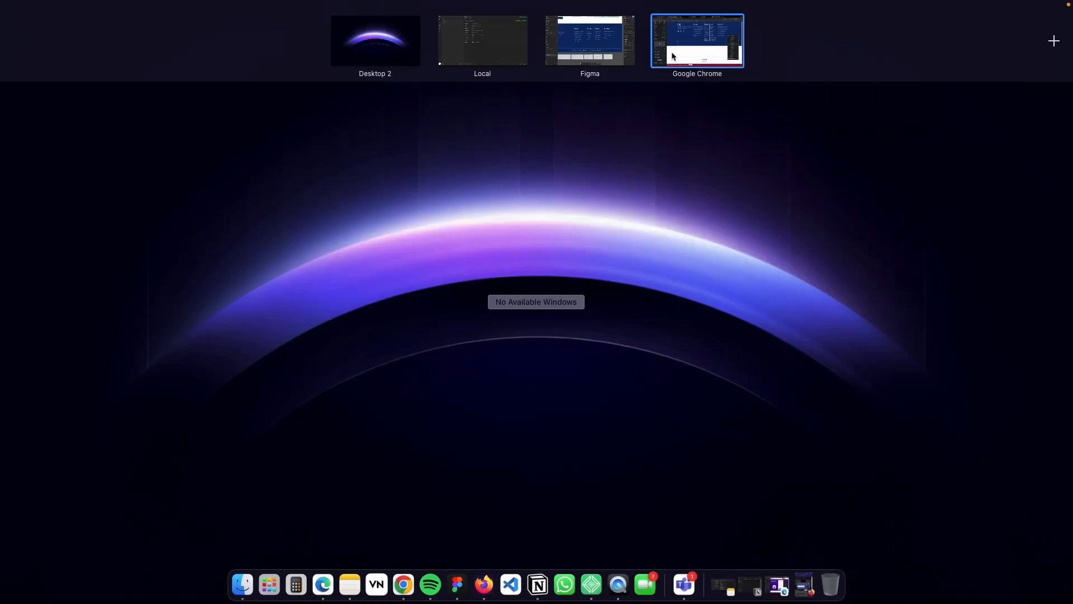
pyautogui.click(611, 63)
pyautogui.click(525, 252)
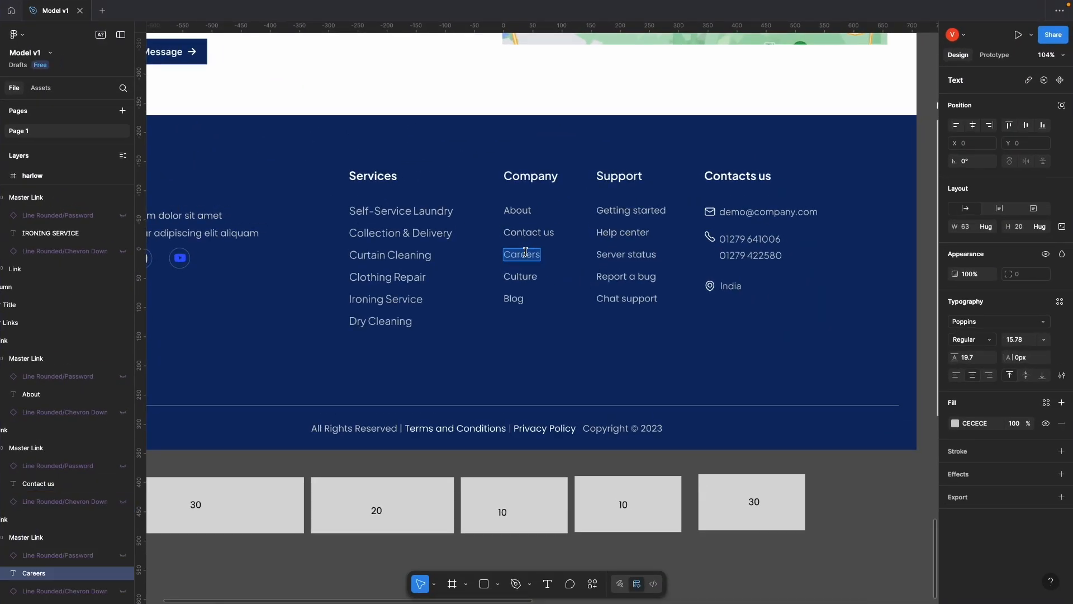
pyautogui.hotkey('ctrl', 'Up')
pyautogui.click(697, 42)
pyautogui.click(64, 277)
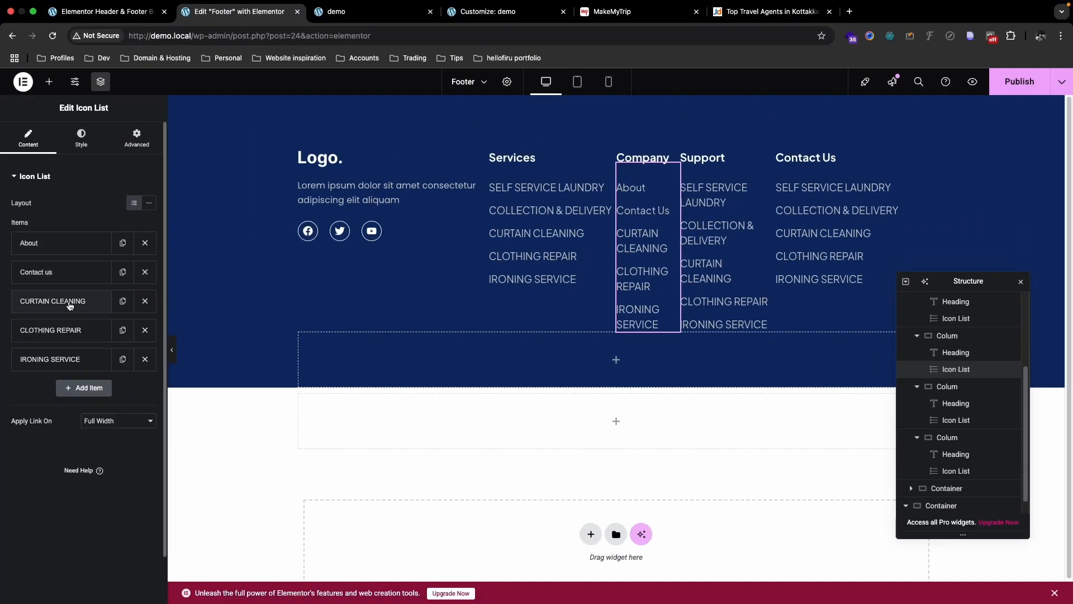
pyautogui.click(78, 301)
pyautogui.tripleClick(89, 338)
pyautogui.write('Careers')
pyautogui.click(82, 302)
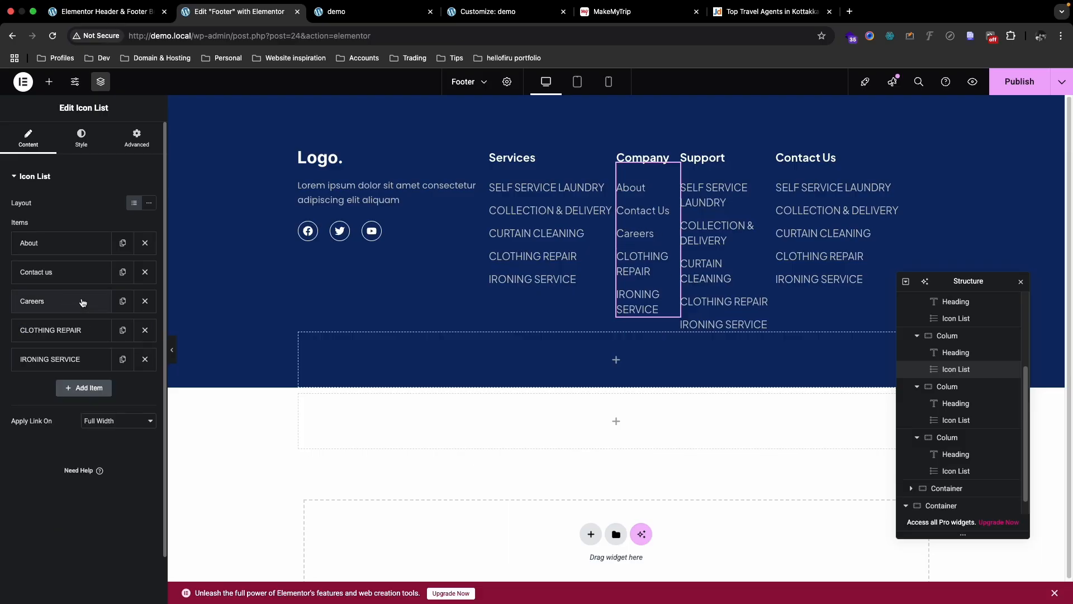
# Step: Rename the Company list's CLOTHING REPAIR item as Culture, using the link text from Figma
pyautogui.hotkey('ctrl', 'Up')
pyautogui.click(598, 45)
pyautogui.click(512, 276)
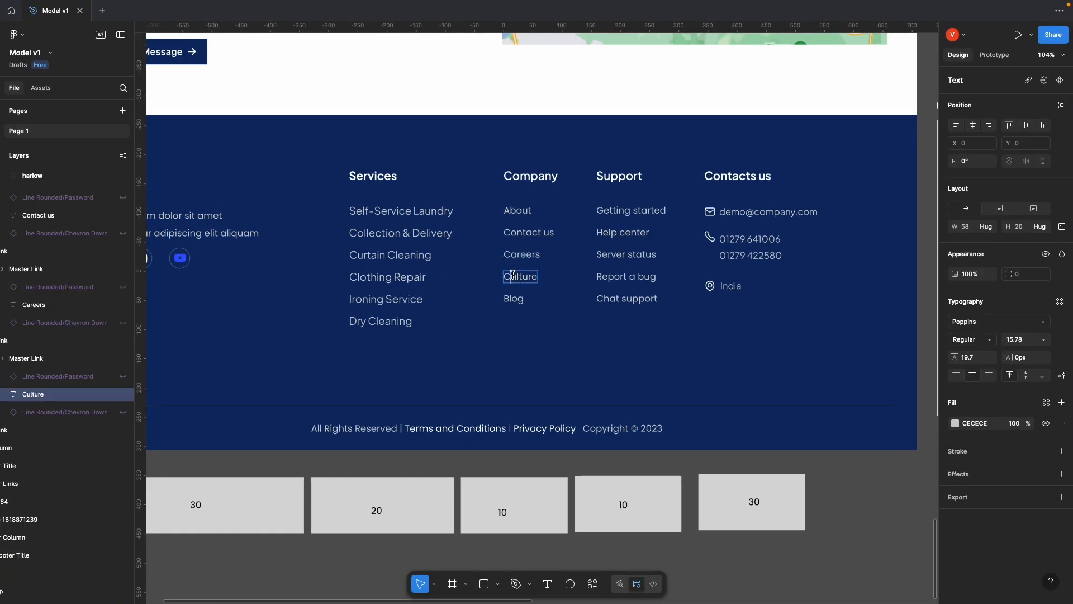
pyautogui.hotkey('ctrl', 'Up')
pyautogui.click(697, 36)
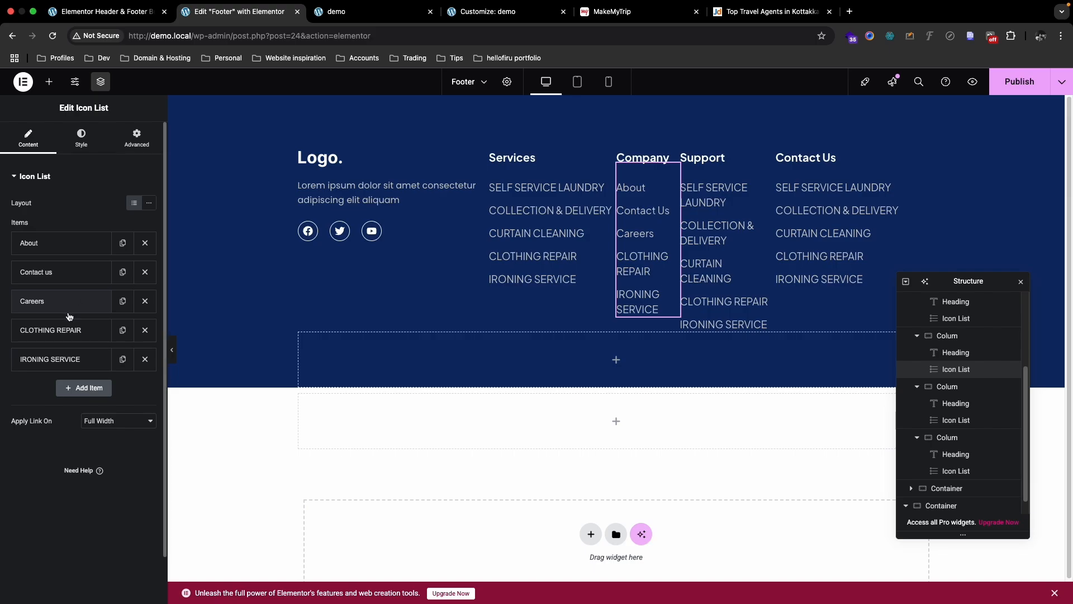
pyautogui.click(64, 330)
pyautogui.tripleClick(67, 371)
pyautogui.write('Culture')
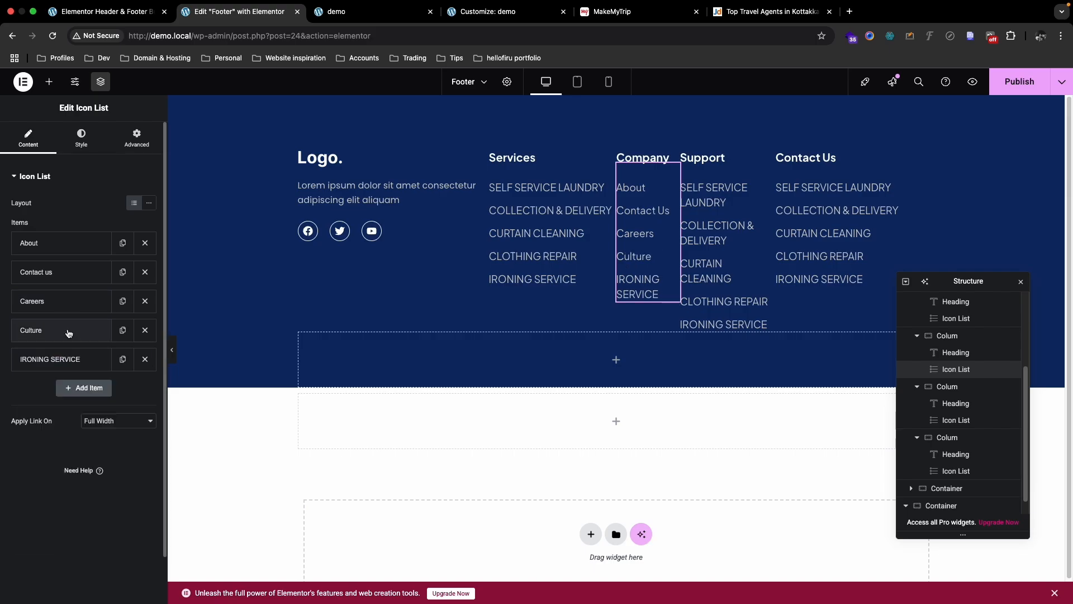
# Step: Rename the Company list's IRONING SERVICE item as Blog, using the link text from Figma
pyautogui.click(67, 333)
pyautogui.hotkey('ctrl', 'Up')
pyautogui.click(590, 40)
pyautogui.doubleClick(514, 297)
pyautogui.press('super+c')
pyautogui.hotkey('ctrl', 'Up')
pyautogui.click(711, 39)
pyautogui.click(67, 359)
pyautogui.tripleClick(72, 400)
pyautogui.press('super+v')
pyautogui.click(68, 359)
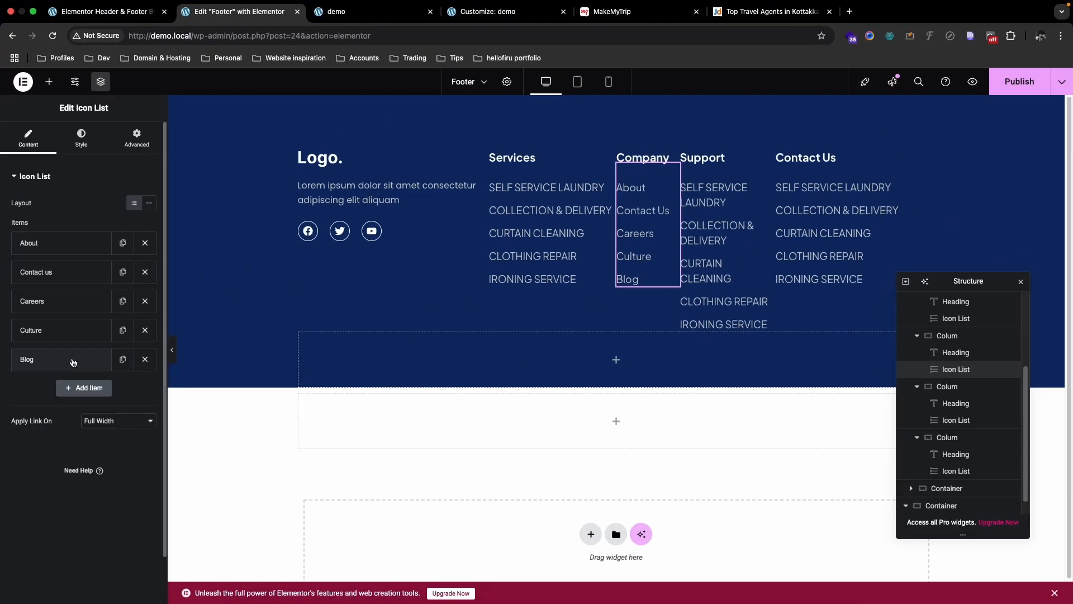
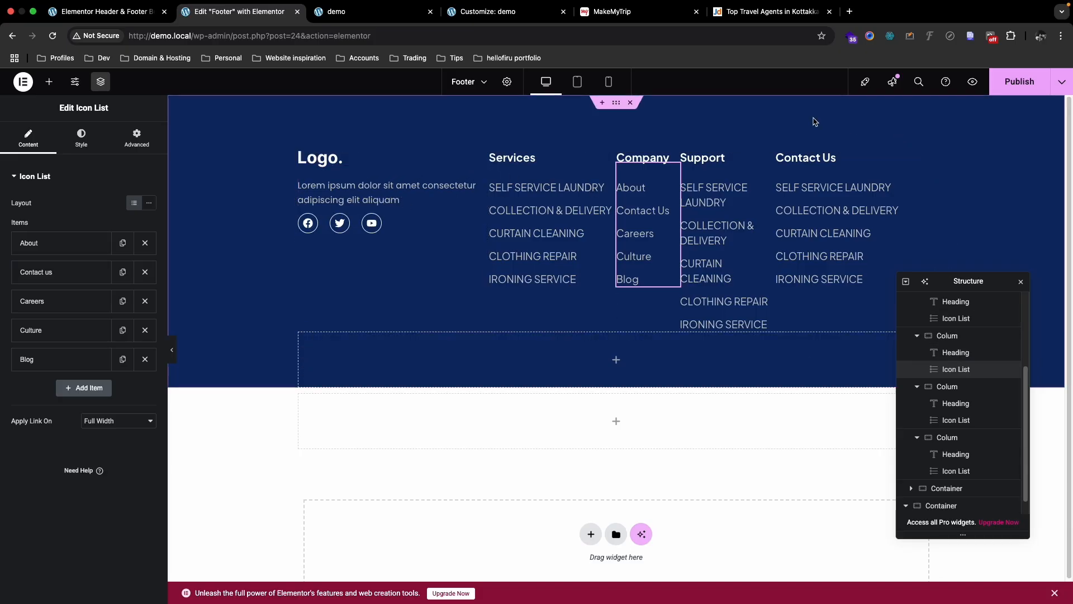
# Step: In Figma, draw a temporary rectangle about 1400 × 72 across the footer's content width and delete it
pyautogui.hotkey('ctrl', 'Up')
pyautogui.click(614, 56)
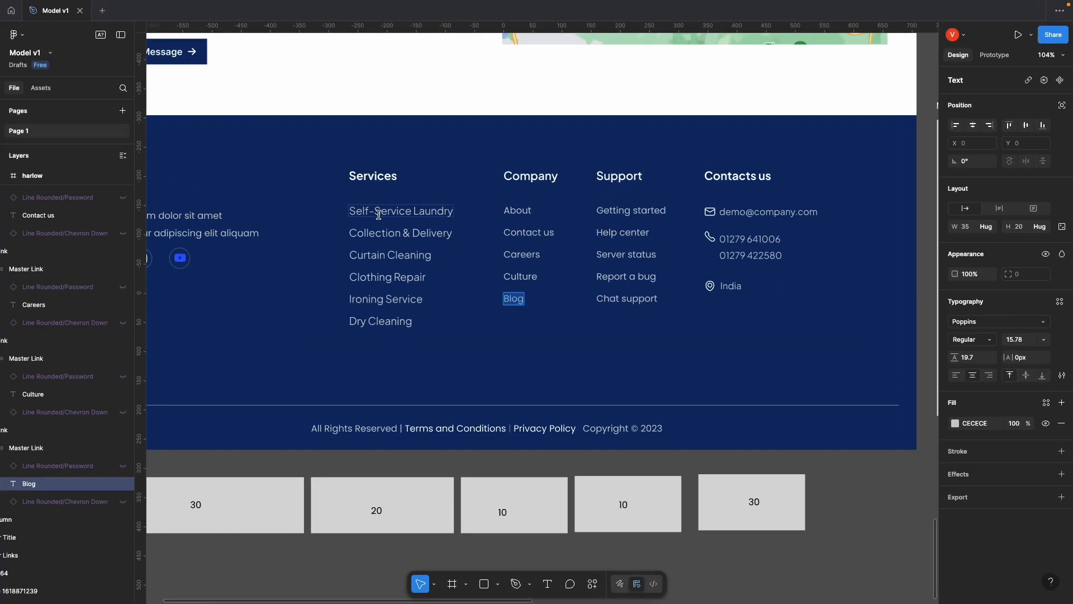
pyautogui.scroll(-3, 378, 215)
pyautogui.scroll(-5, 434, 224)
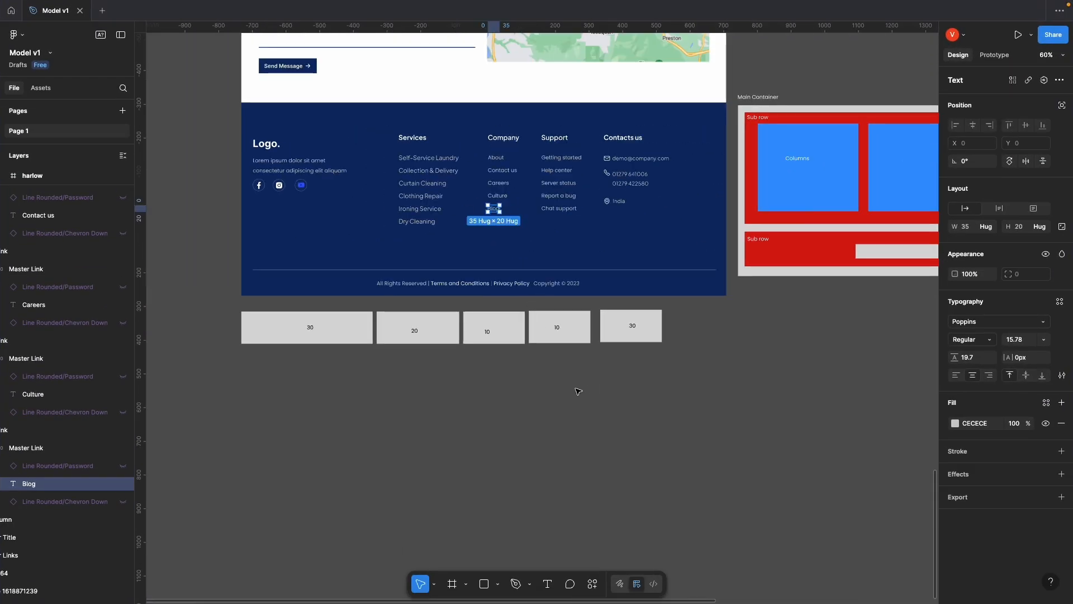
pyautogui.click(393, 431)
pyautogui.click(484, 583)
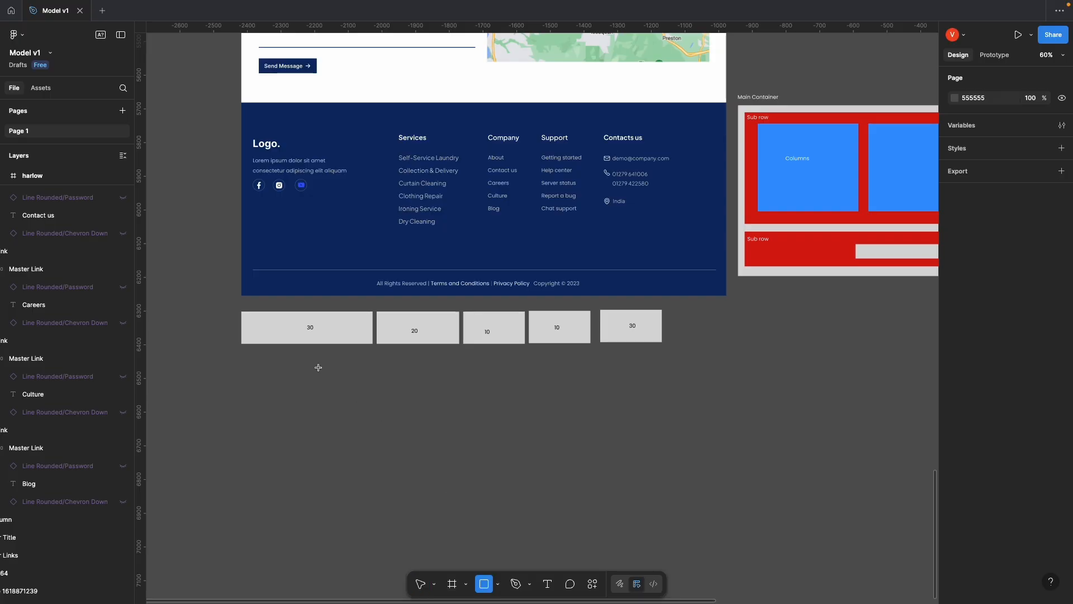
pyautogui.moveTo(245, 299); pyautogui.dragTo(717, 319)
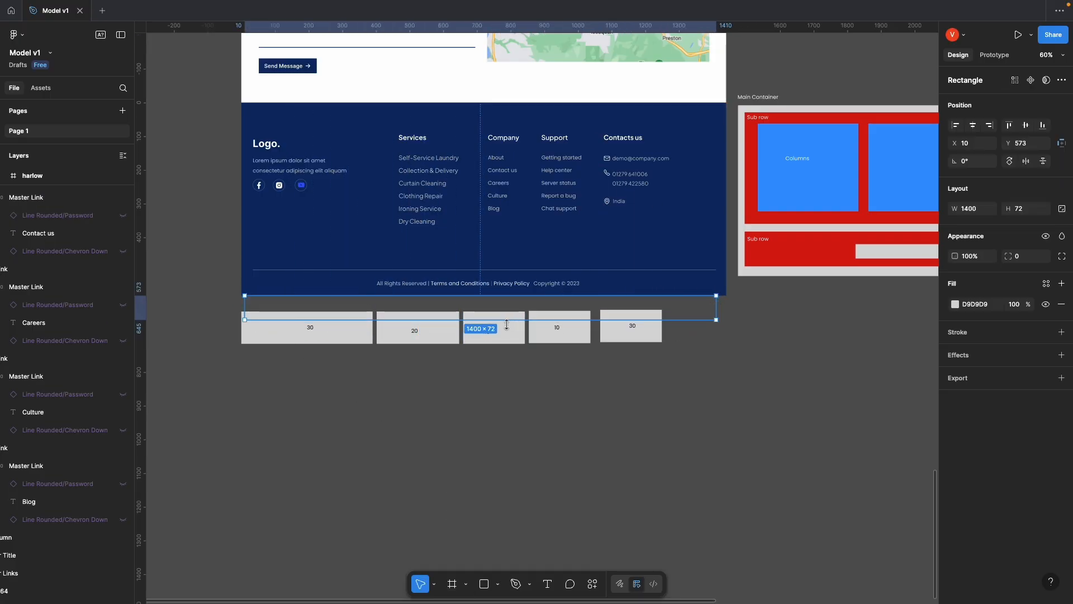
pyautogui.press('BackSpace')
# Step: Back in Elementor, set the text size of the Services icon list to 16 px
pyautogui.moveTo(1072, 0)
pyautogui.click(677, 44)
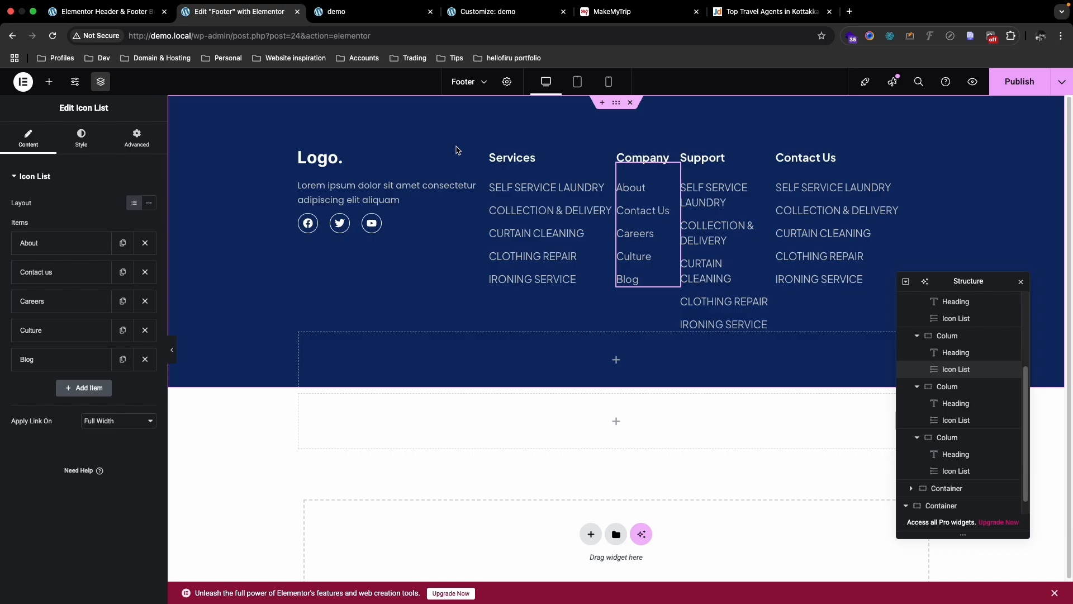
pyautogui.click(589, 212)
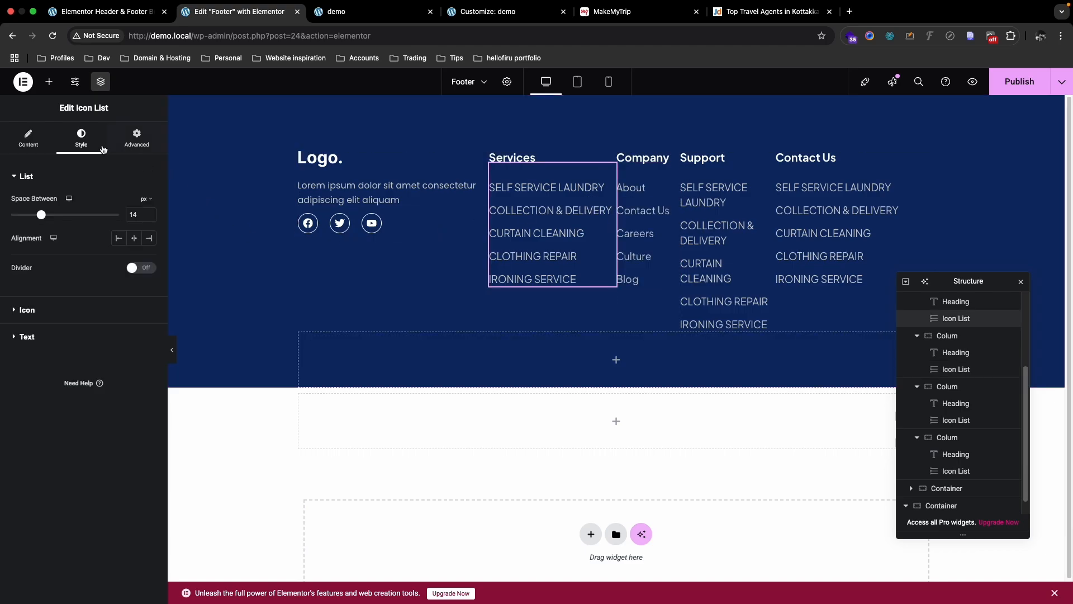
pyautogui.click(56, 337)
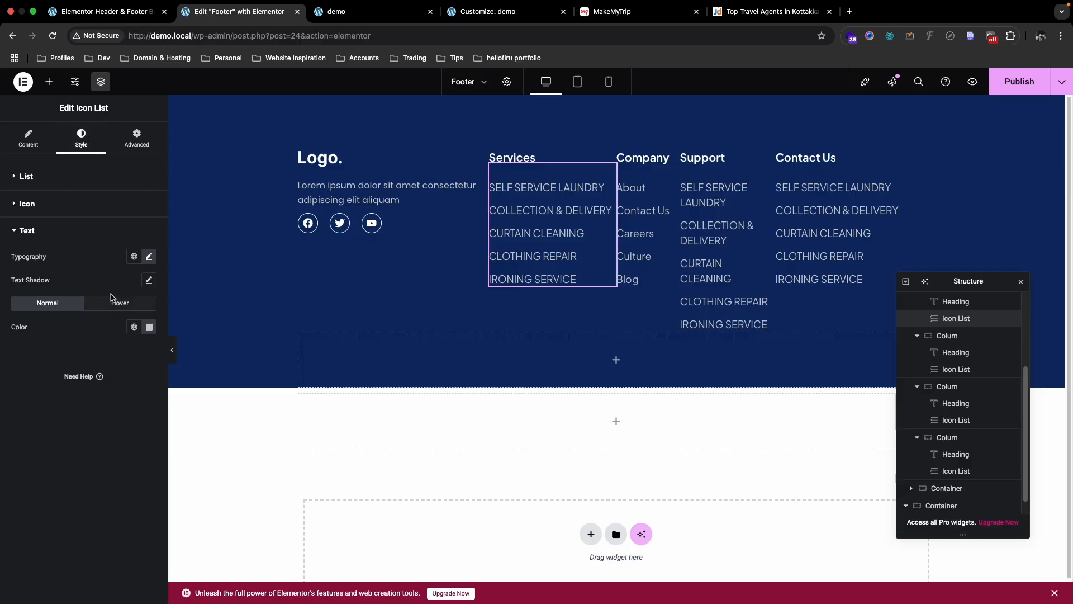
pyautogui.click(148, 257)
pyautogui.press('Down')
pyautogui.press('Down')
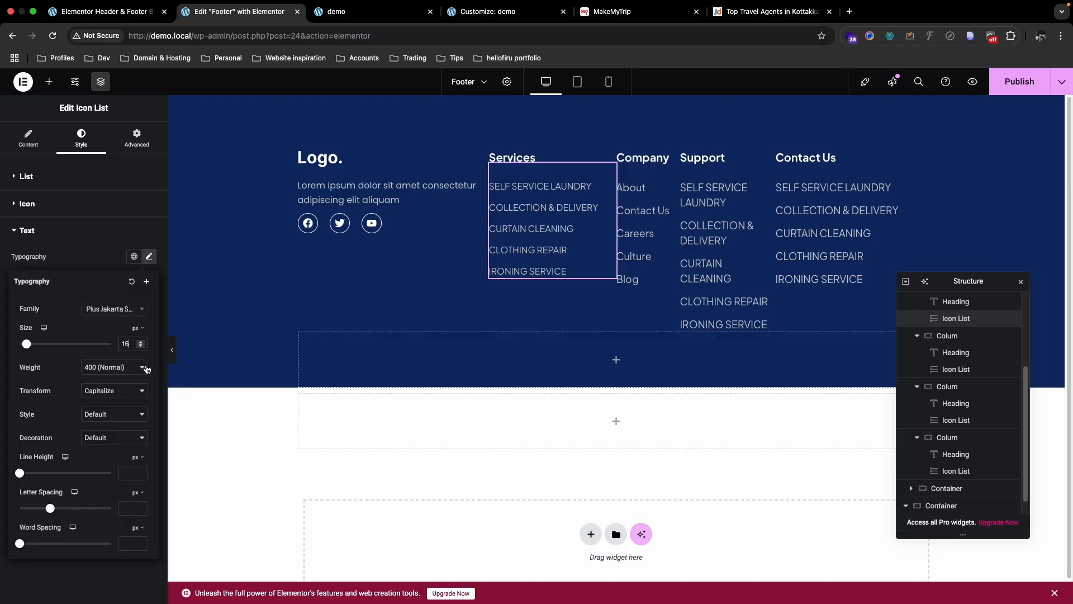
# Step: Set the text size of the Company icon list to 16 px
pyautogui.click(634, 228)
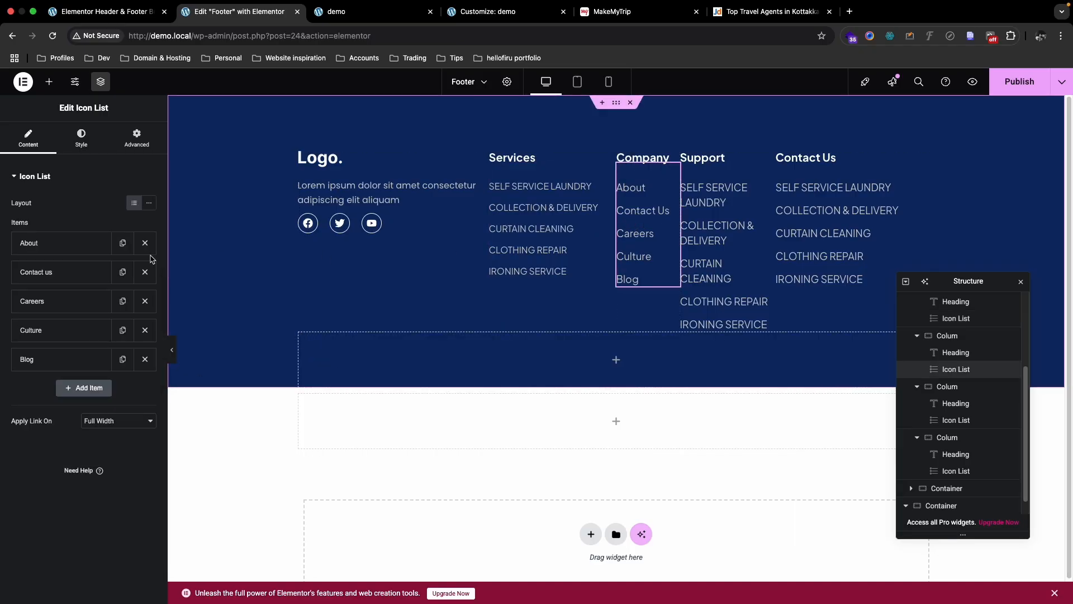
pyautogui.click(498, 231)
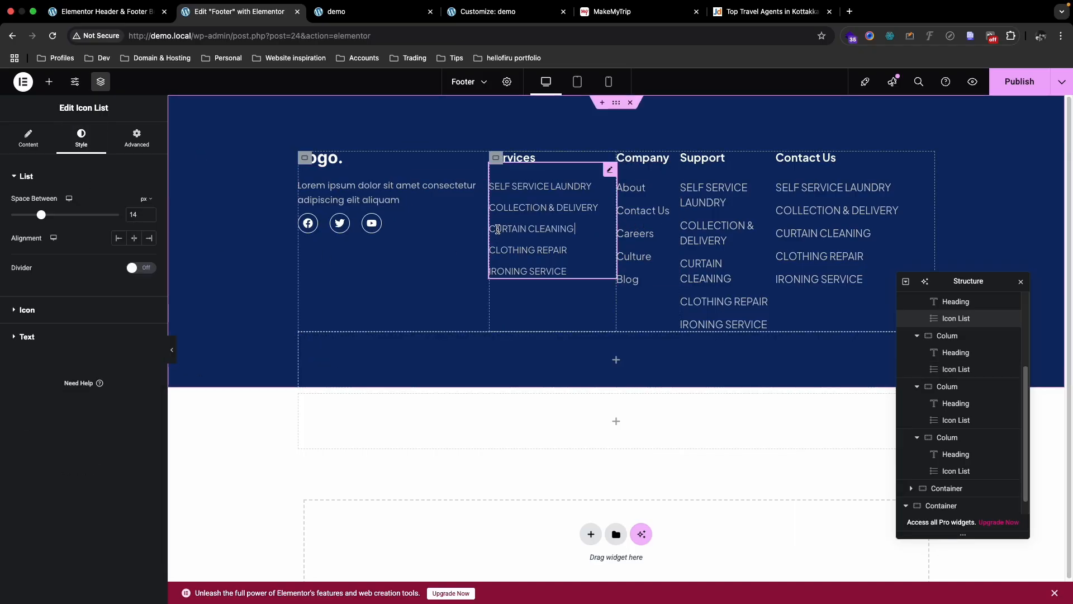
pyautogui.click(636, 248)
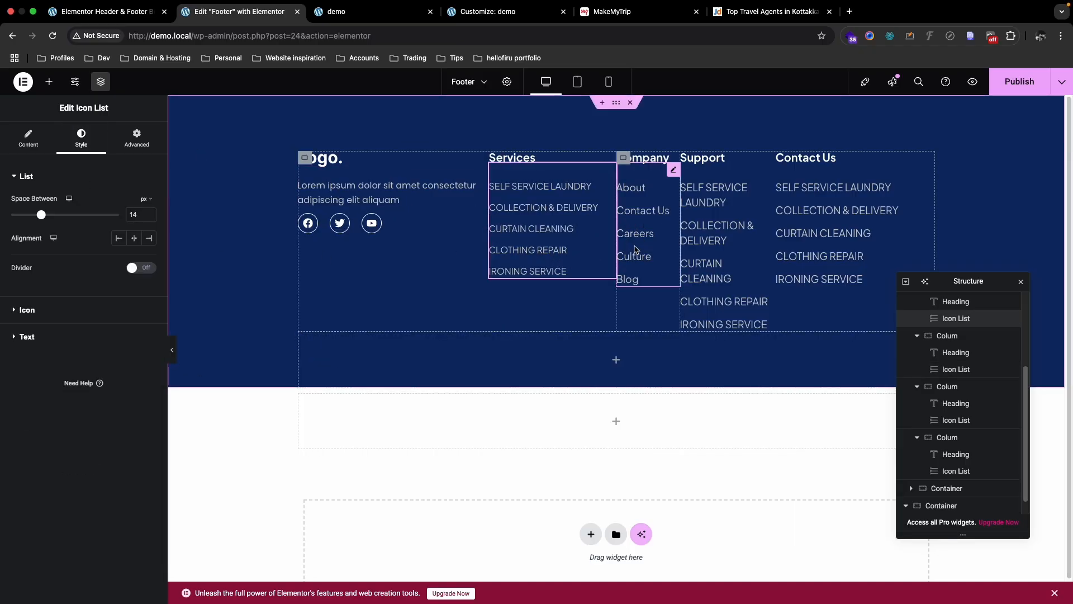
pyautogui.click(79, 140)
pyautogui.click(41, 336)
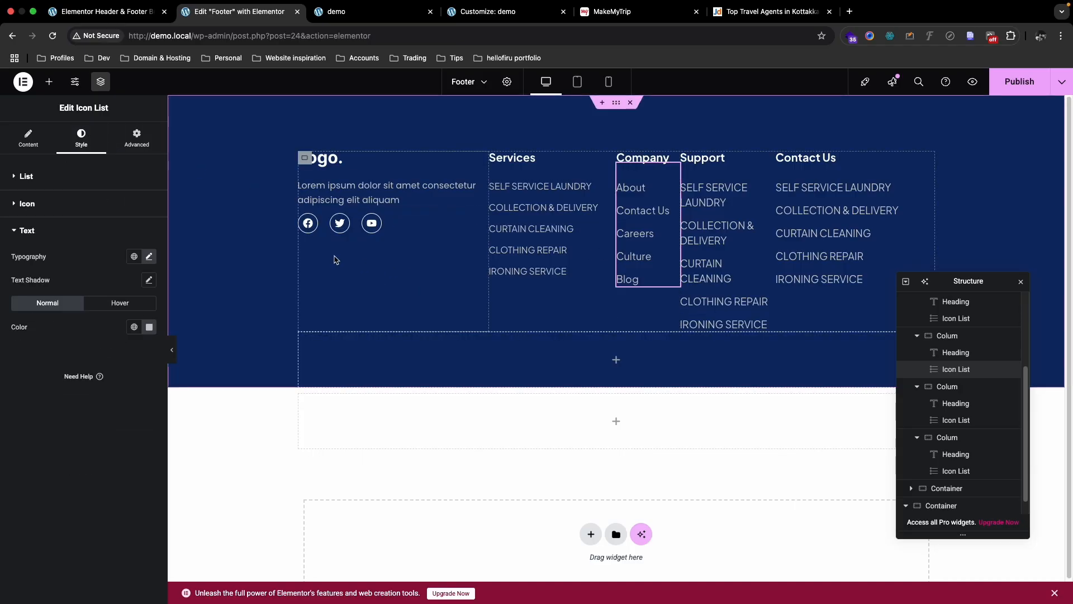
pyautogui.click(148, 256)
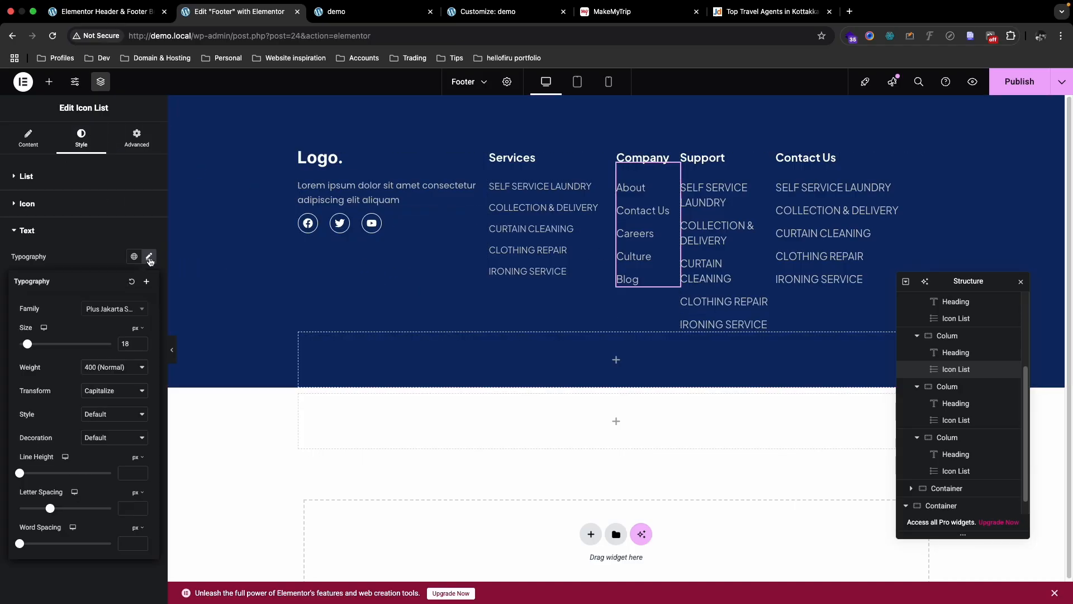
pyautogui.click(128, 346)
pyautogui.press('Down')
pyautogui.press('Down')
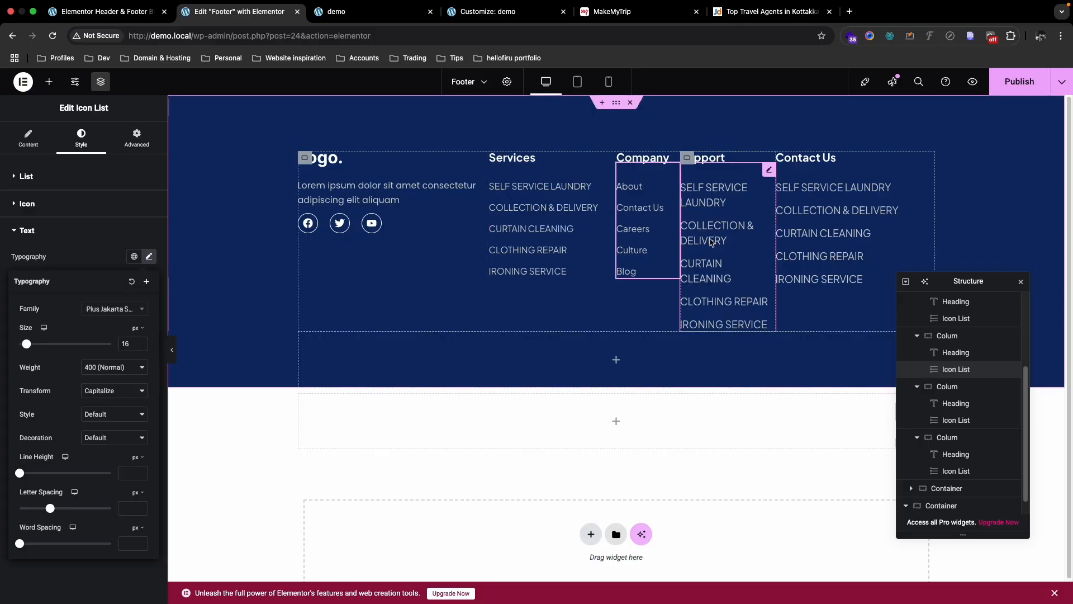
# Step: Set the text size of the Support icon list to 16 px
pyautogui.click(720, 241)
pyautogui.click(81, 140)
pyautogui.click(27, 337)
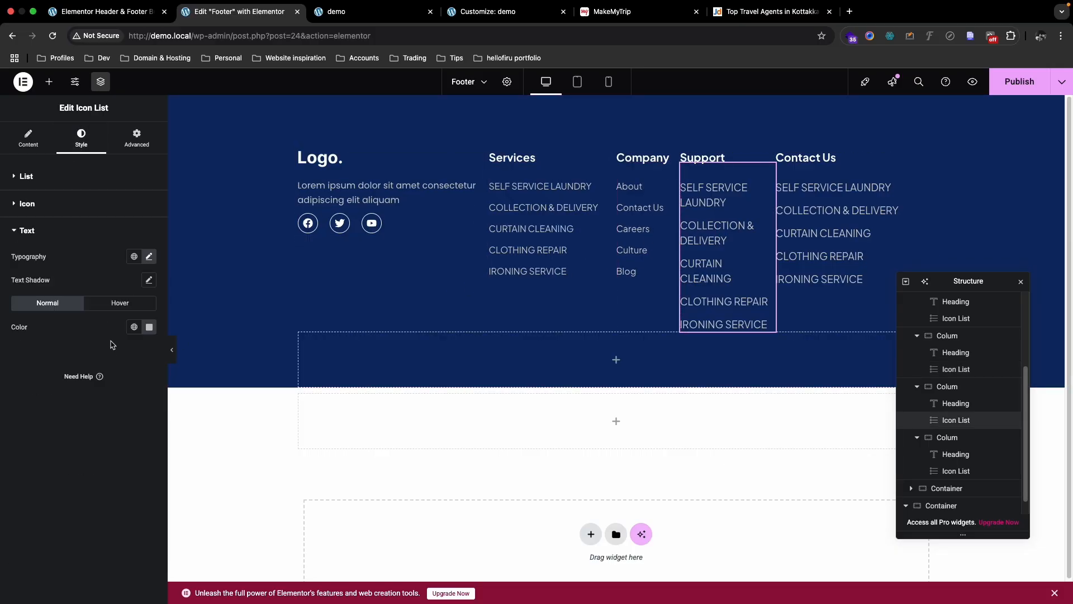
pyautogui.click(148, 257)
pyautogui.click(131, 341)
pyautogui.press('Down')
pyautogui.press('Down')
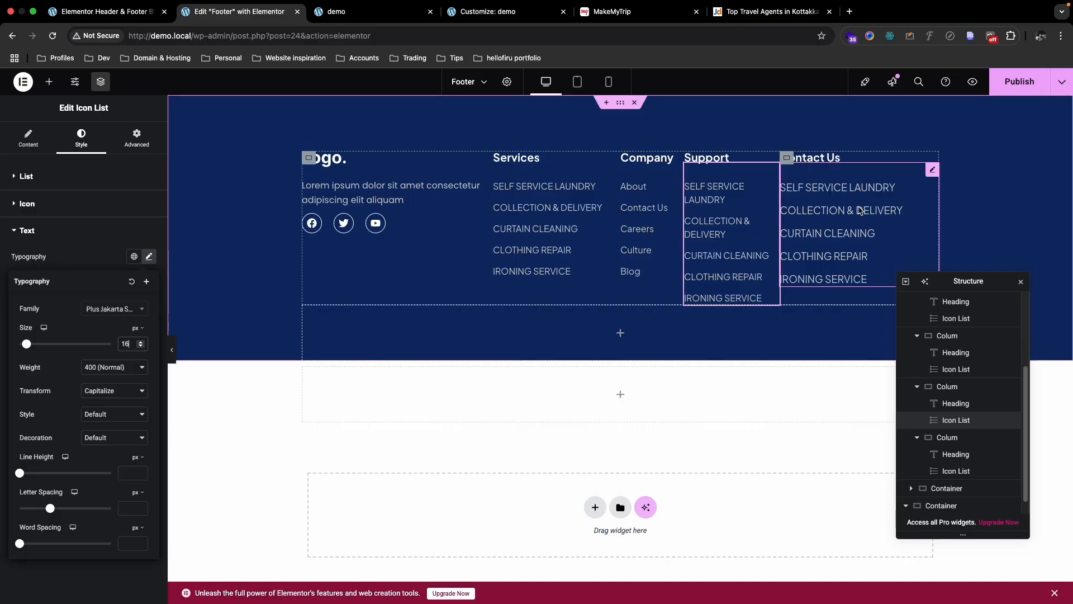
# Step: Set the text size of the Contact Us icon list to 16 px
pyautogui.click(805, 226)
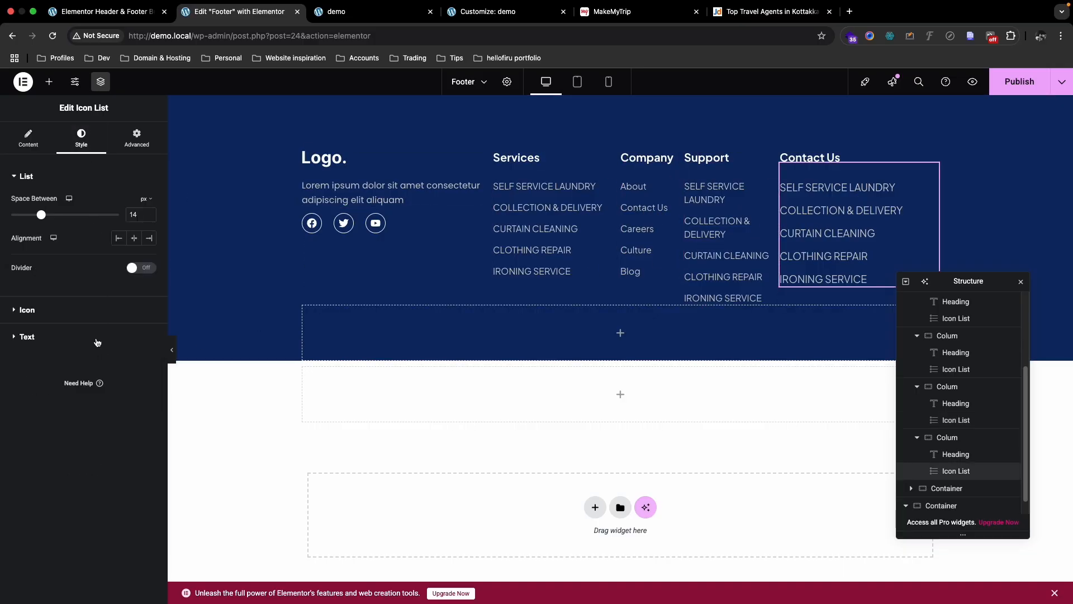
pyautogui.click(97, 338)
pyautogui.click(149, 258)
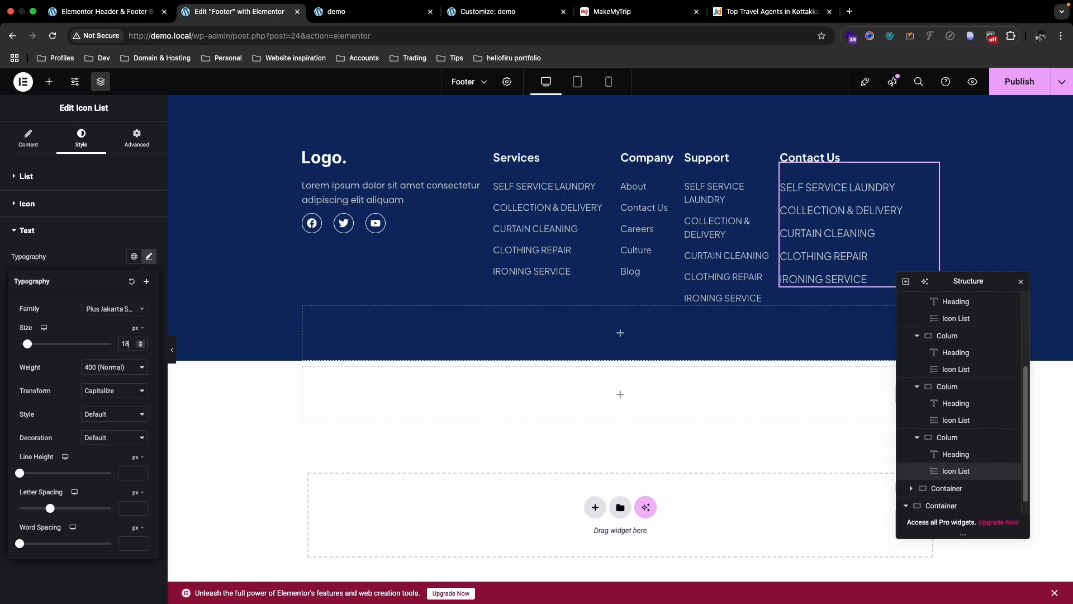
pyautogui.press('Down')
pyautogui.press('Down')
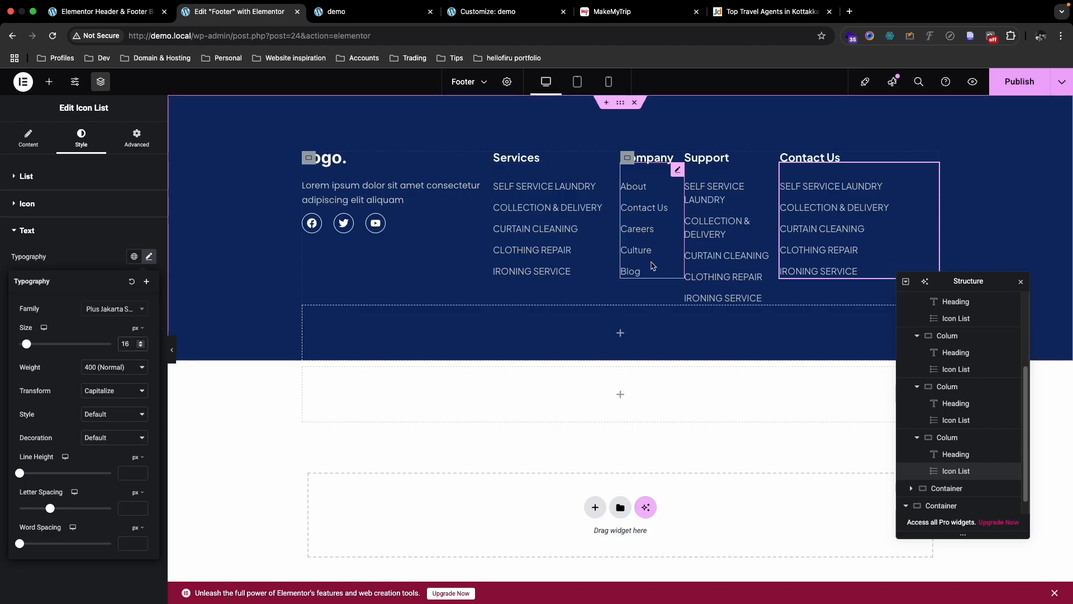
# Step: Rename the Support list's SELF SERVICE LAUNDRY item as Getting started, using the link text from Figma
pyautogui.hotkey('ctrl', 'Up')
pyautogui.click(581, 59)
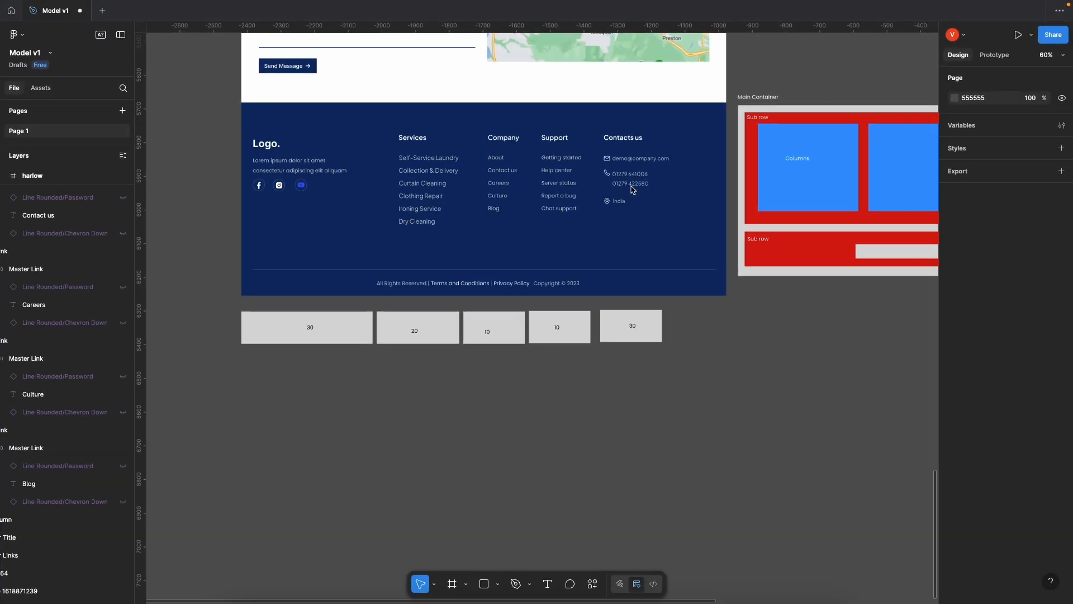
pyautogui.click(555, 163)
pyautogui.scroll(5, 555, 162)
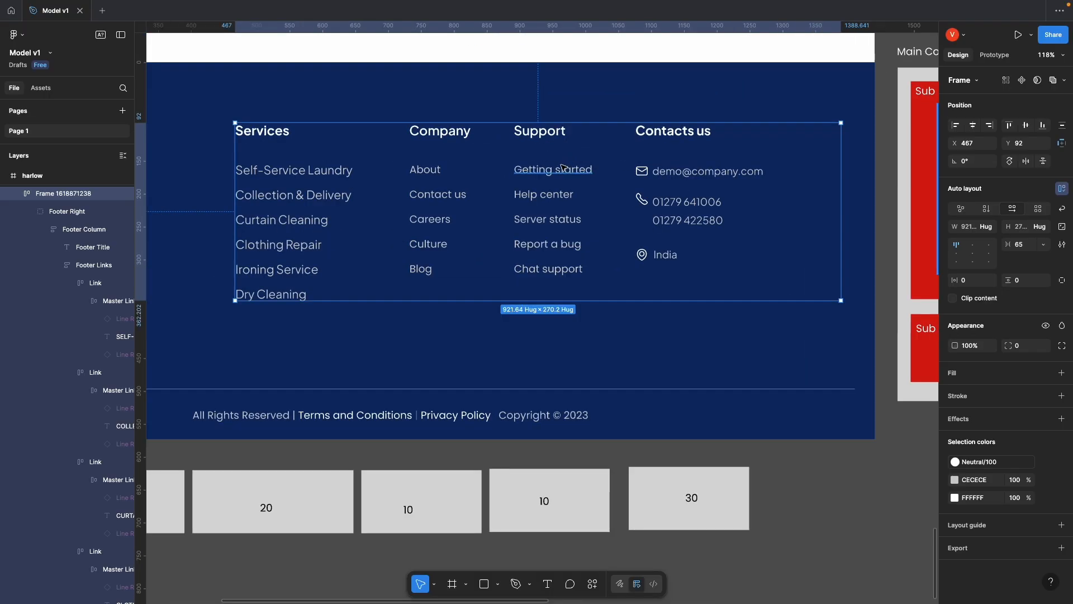
pyautogui.doubleClick(560, 171)
pyautogui.moveTo(1072, 1)
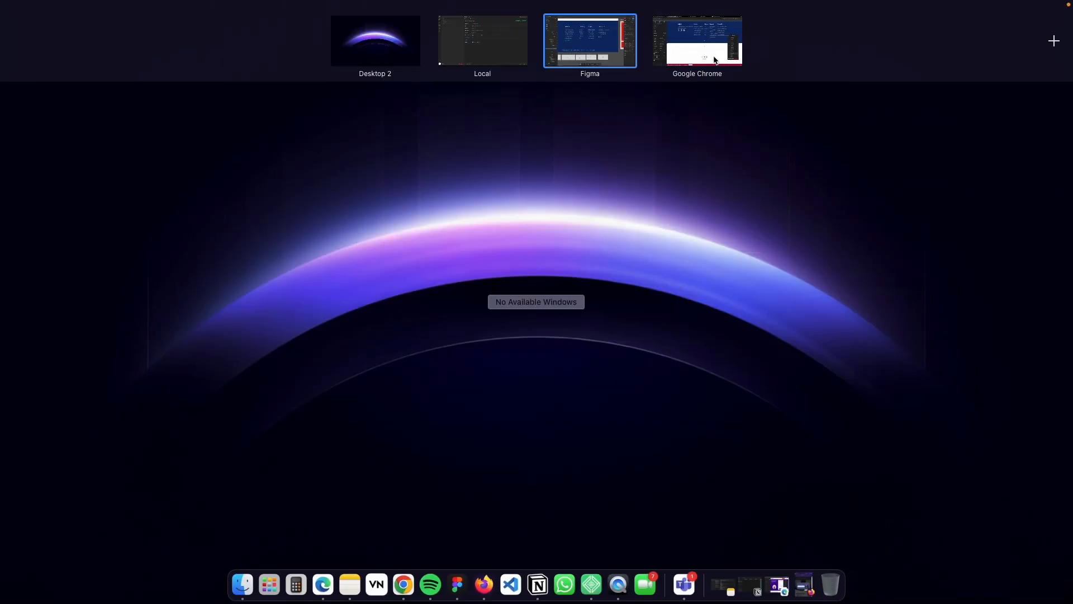
pyautogui.click(705, 42)
pyautogui.click(726, 212)
pyautogui.click(29, 145)
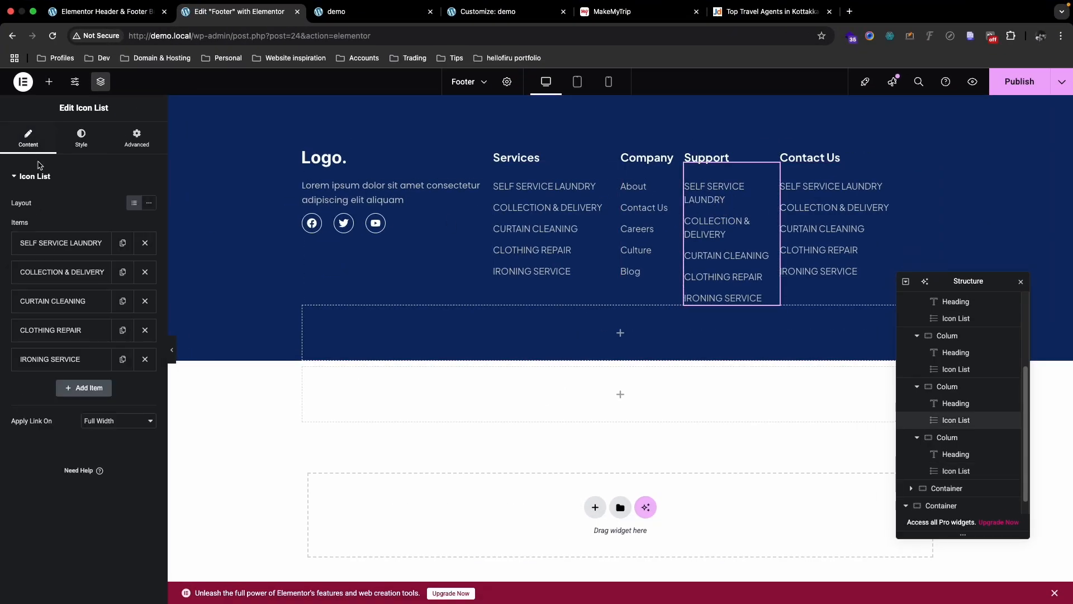
pyautogui.click(72, 242)
pyautogui.write('Getting started')
# Step: Rename the Support list's COLLECTION & DELIVERY item as Help center, using the link text from Figma
pyautogui.moveTo(1072, 0)
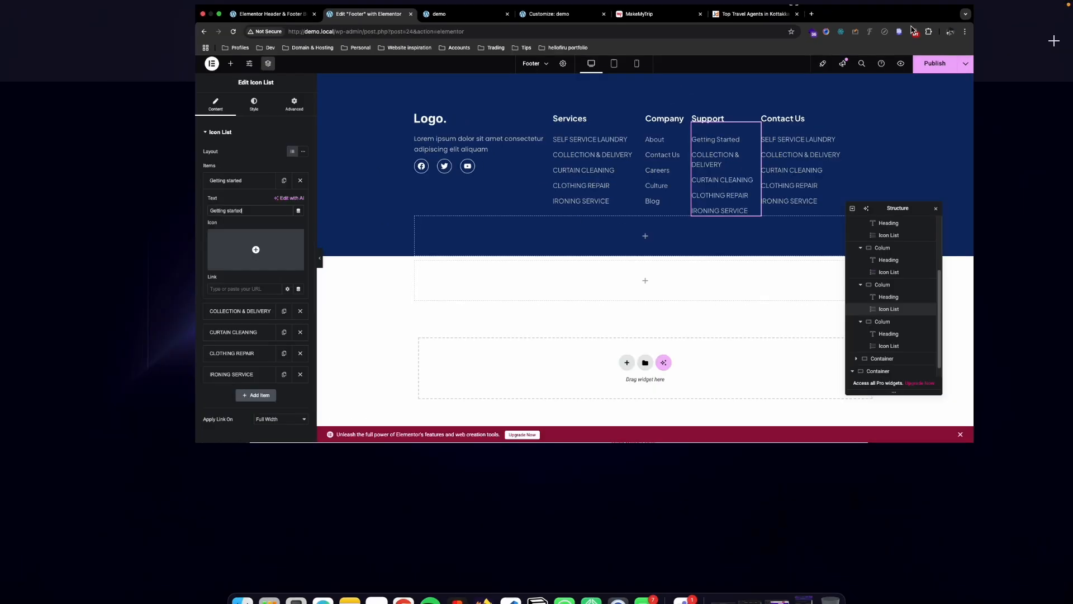
pyautogui.click(590, 42)
pyautogui.doubleClick(533, 193)
pyautogui.press('super+c')
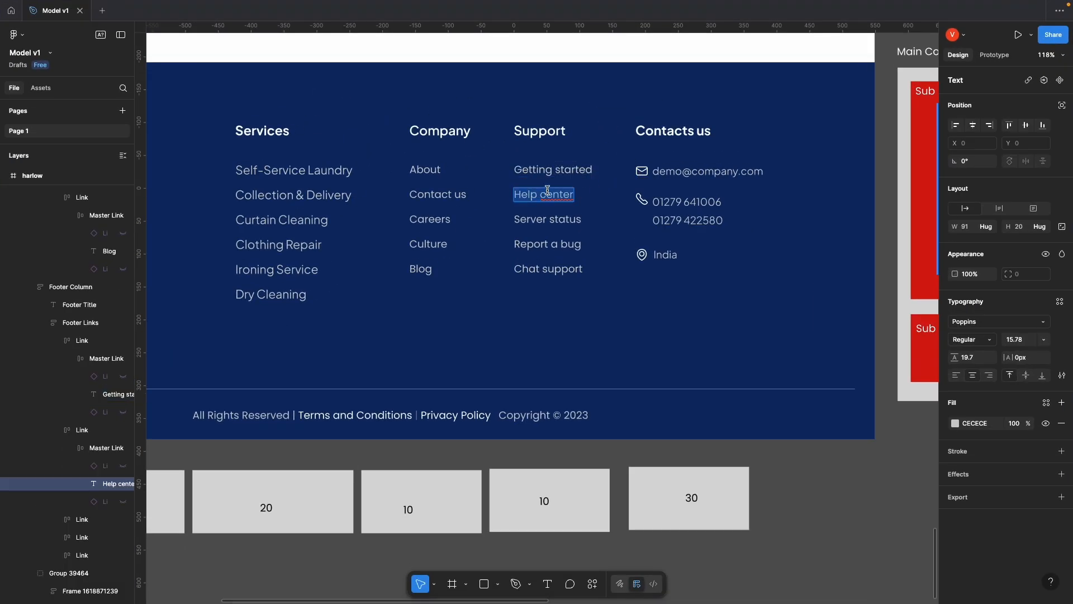
pyautogui.click(702, 41)
pyautogui.click(59, 249)
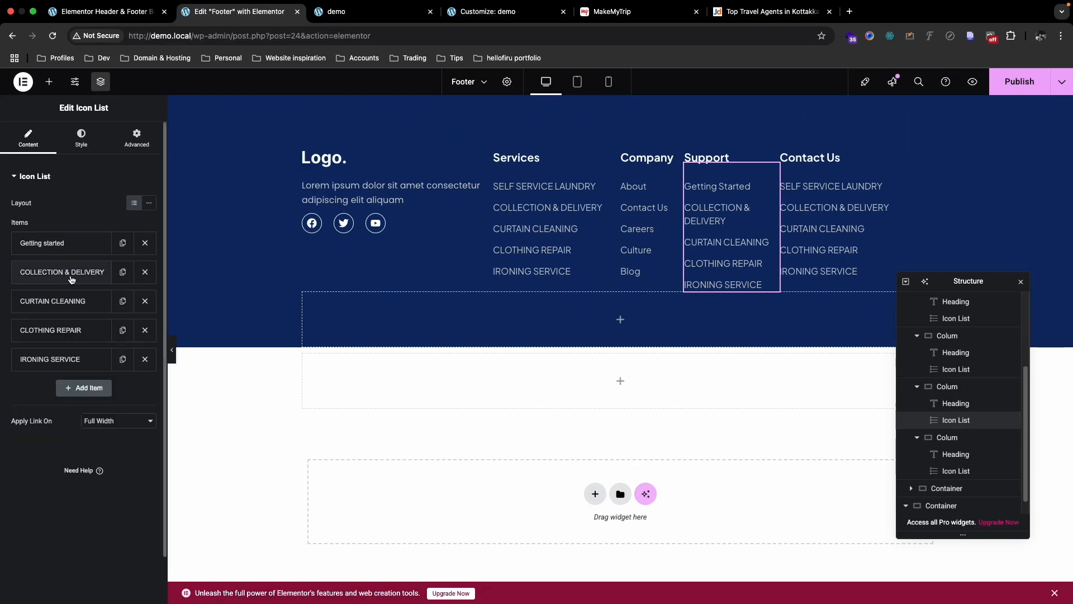
pyautogui.click(61, 271)
pyautogui.tripleClick(62, 314)
pyautogui.press('super+v')
# Step: Rename the Support list's CURTAIN CLEANING item as Server status, using the link text from Figma
pyautogui.moveTo(1072, 0)
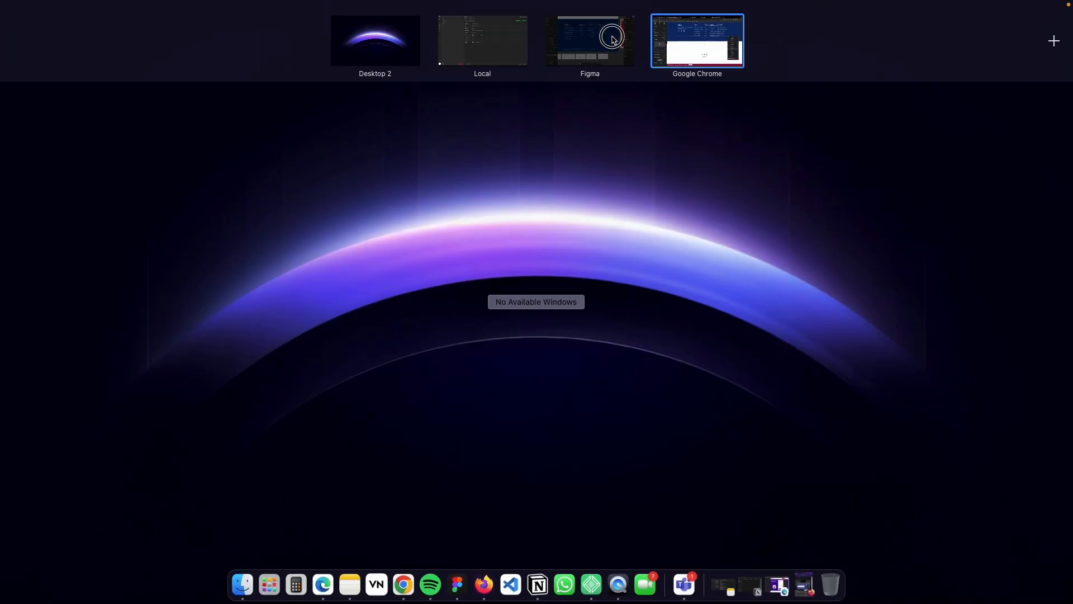
pyautogui.click(588, 41)
pyautogui.doubleClick(546, 219)
pyautogui.press('super+c')
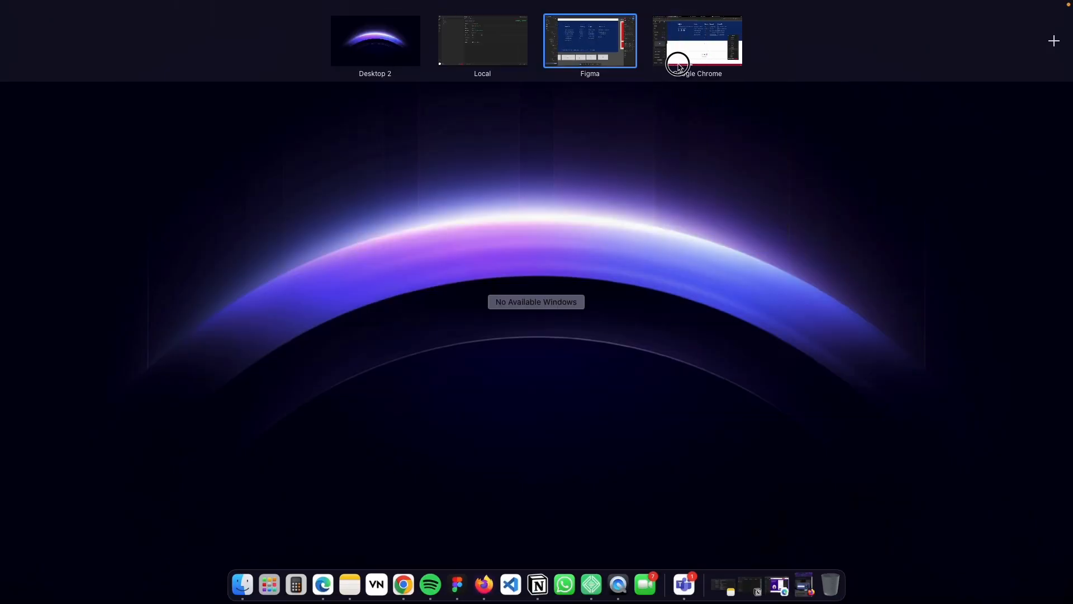
pyautogui.click(695, 72)
pyautogui.click(49, 270)
pyautogui.click(58, 301)
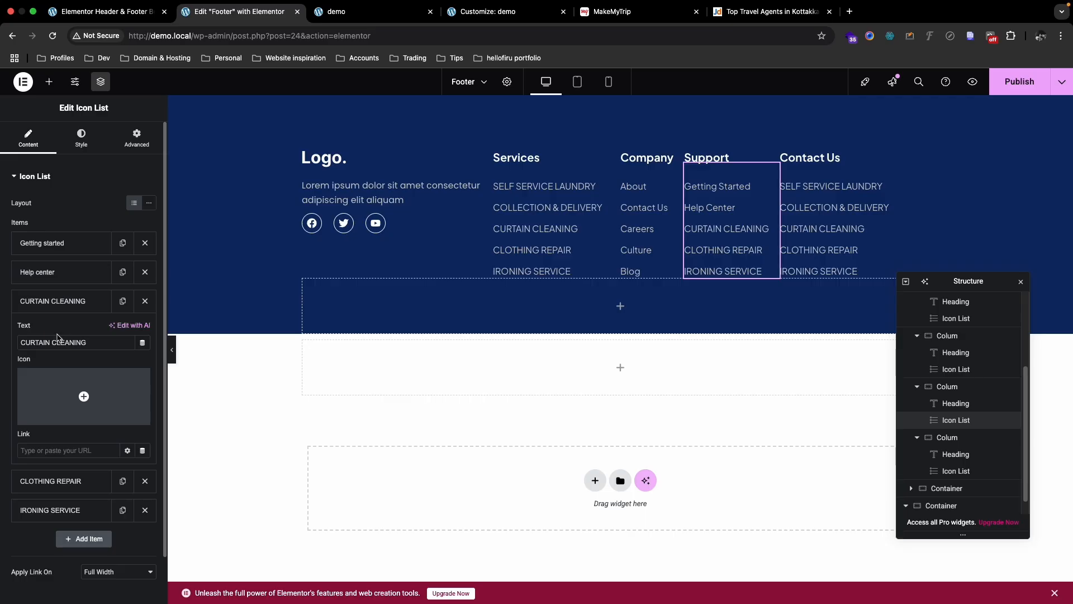
pyautogui.tripleClick(58, 341)
pyautogui.press('super+v')
pyautogui.click(59, 299)
# Step: Rename the Support list's CLOTHING REPAIR item as Report a bug, using the link text from Figma
pyautogui.moveTo(1072, 0)
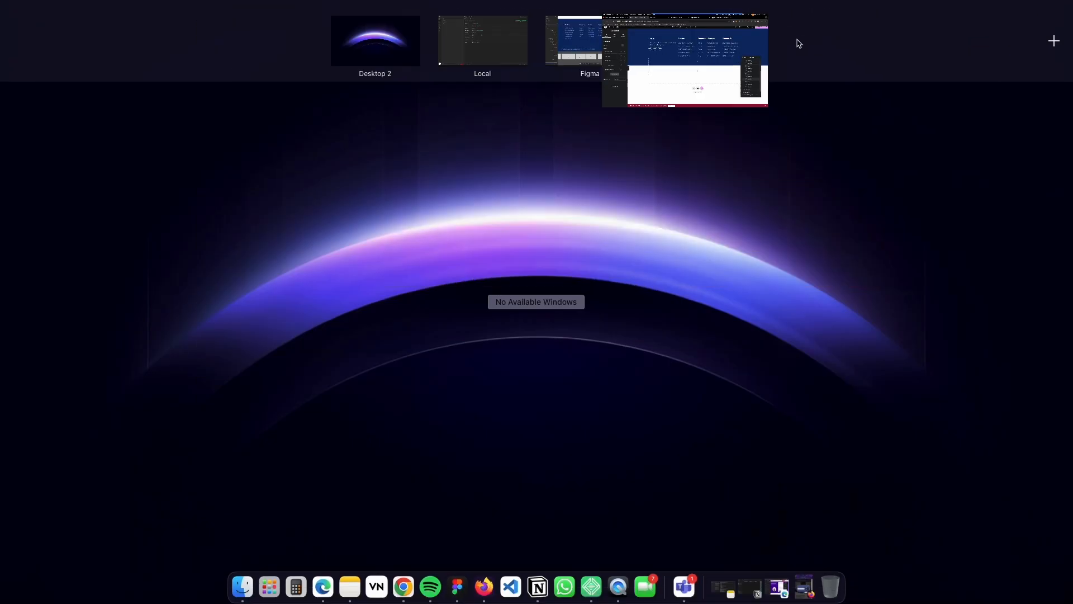
pyautogui.click(564, 43)
pyautogui.doubleClick(532, 241)
pyautogui.press('super+c')
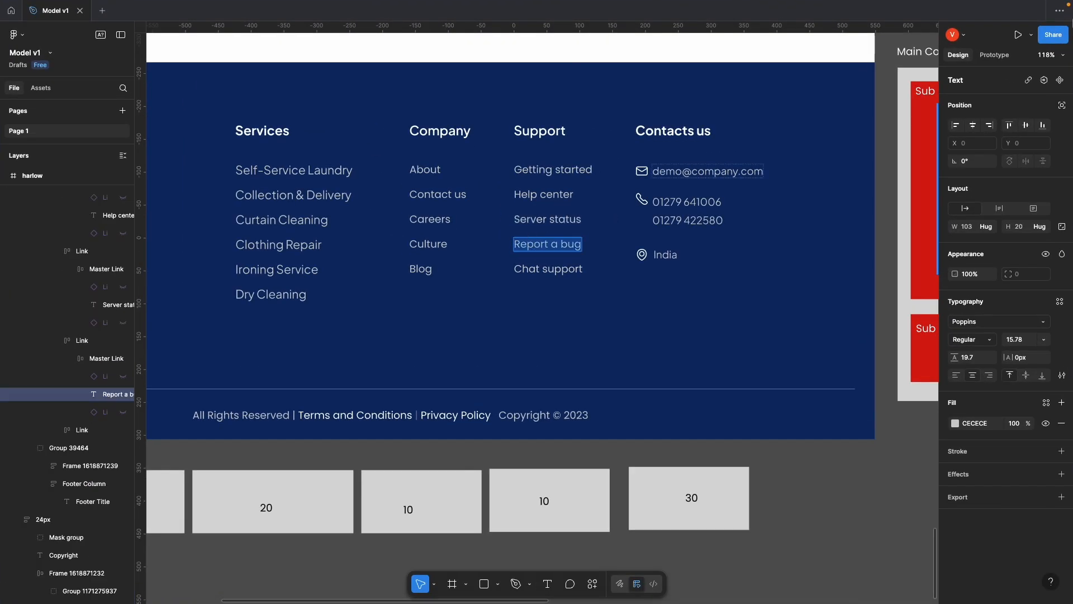
pyautogui.click(724, 38)
pyautogui.click(56, 330)
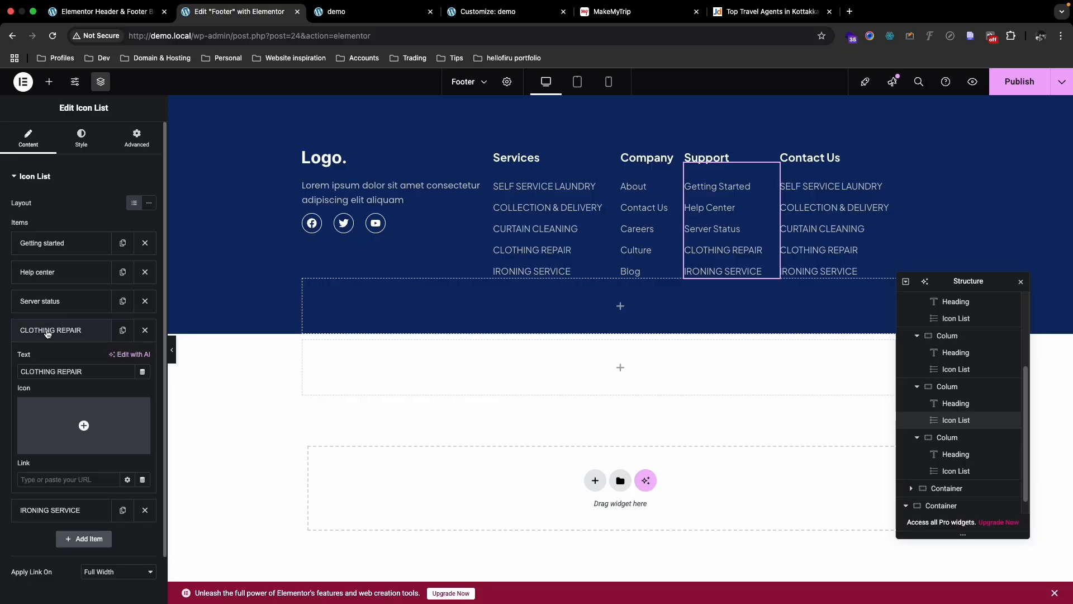
pyautogui.tripleClick(56, 370)
pyautogui.press('super+v')
pyautogui.click(59, 330)
pyautogui.moveTo(1072, 0)
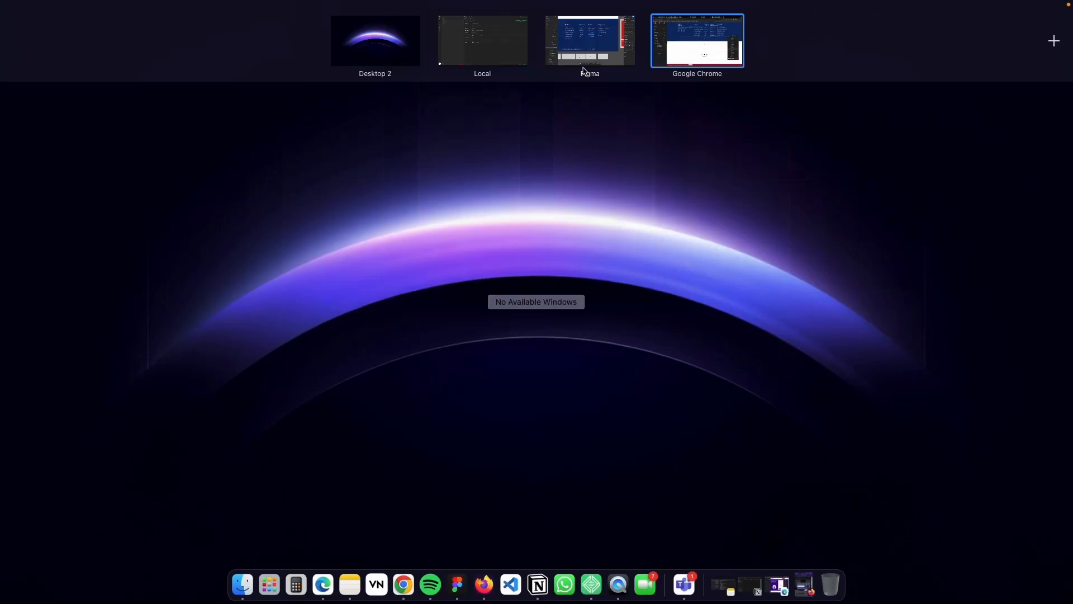
# Step: Rename the Support list's IRONING SERVICE item as Chat support, using the link text from Figma
pyautogui.click(589, 39)
pyautogui.doubleClick(563, 274)
pyautogui.press('super+c')
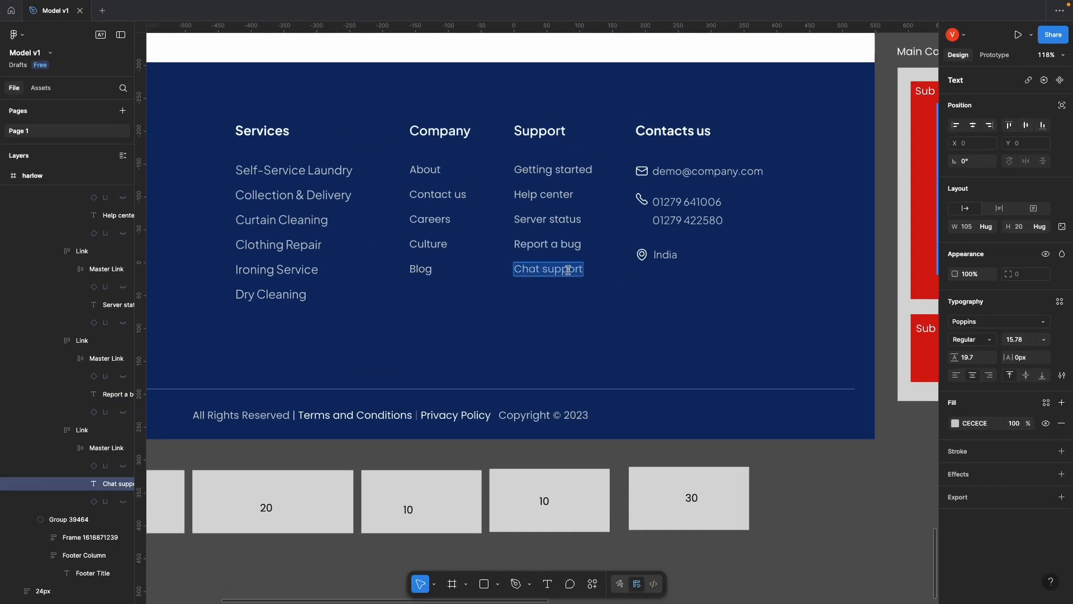
pyautogui.click(724, 38)
pyautogui.click(89, 361)
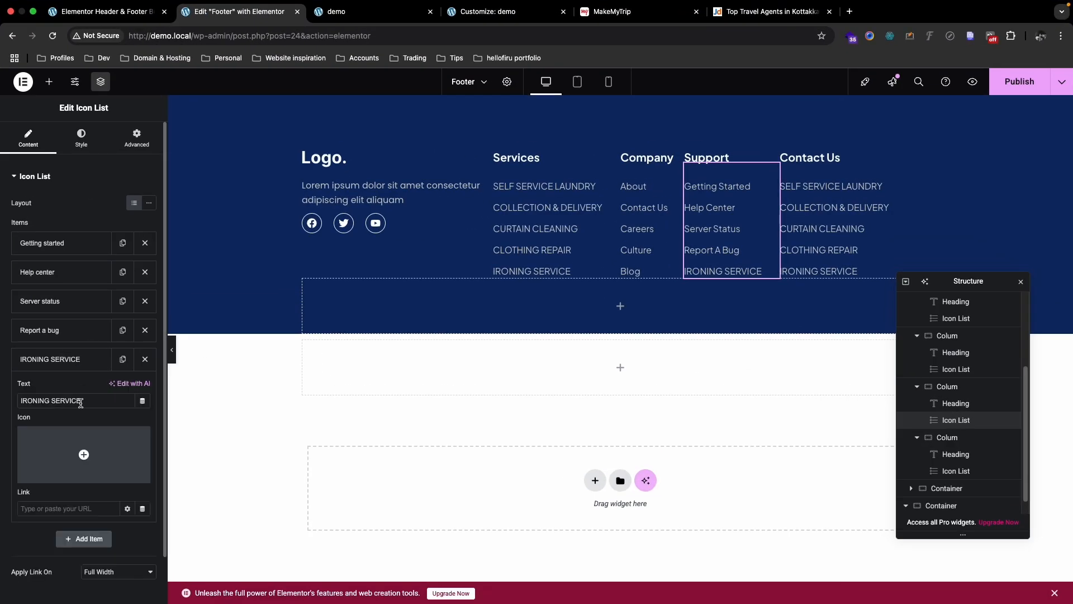
pyautogui.press('super+v')
pyautogui.click(84, 359)
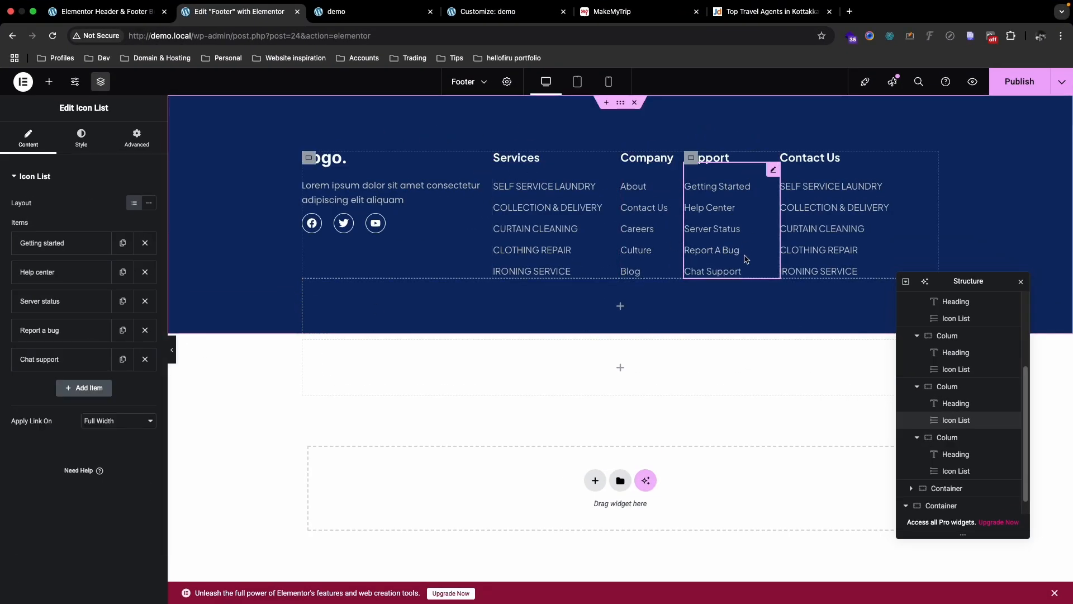
# Step: Replace the Contact Us list's SELF SERVICE LAUNDRY item text with the contact e-mail copied from the Figma design
pyautogui.click(822, 158)
pyautogui.click(827, 210)
pyautogui.hotkey('ctrl', 'Up')
pyautogui.click(593, 48)
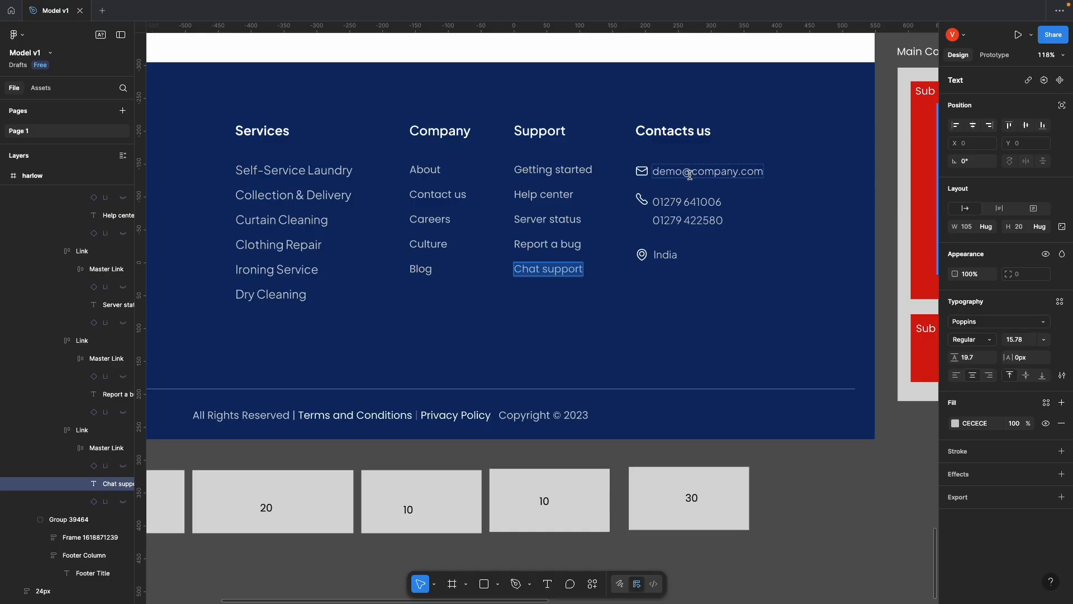
pyautogui.click(690, 175)
pyautogui.hotkey('ctrl', 'Up')
pyautogui.click(737, 45)
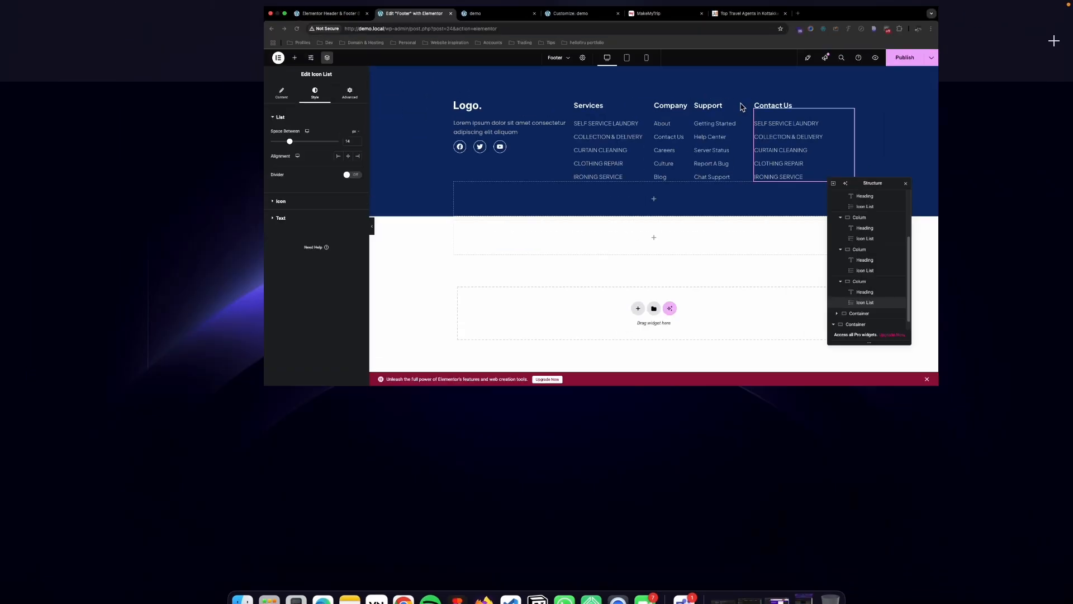
pyautogui.click(28, 137)
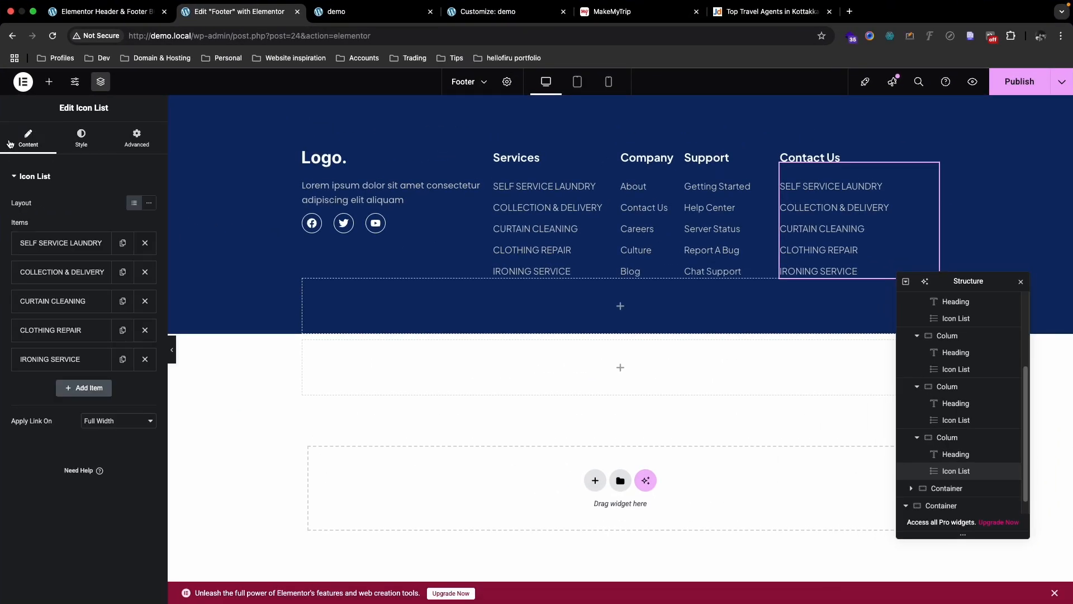
pyautogui.click(61, 242)
pyautogui.press('super+v')
# Step: Replace the Contact Us list's COLLECTION & DELIVERY item text with the first contact phone number copied from Figma
pyautogui.hotkey('ctrl', 'Up')
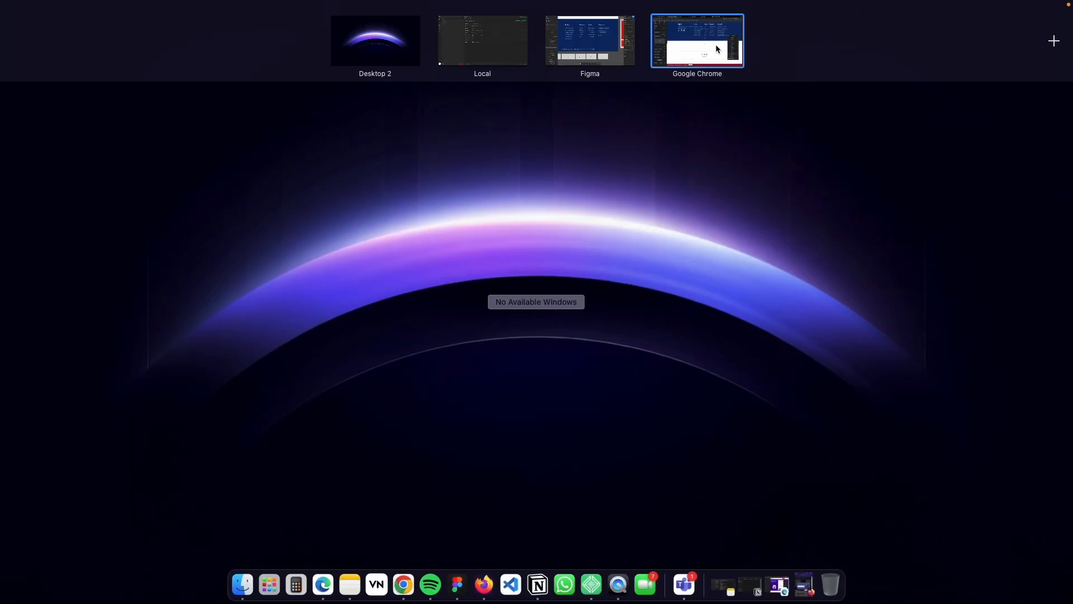
pyautogui.click(592, 42)
pyautogui.click(667, 210)
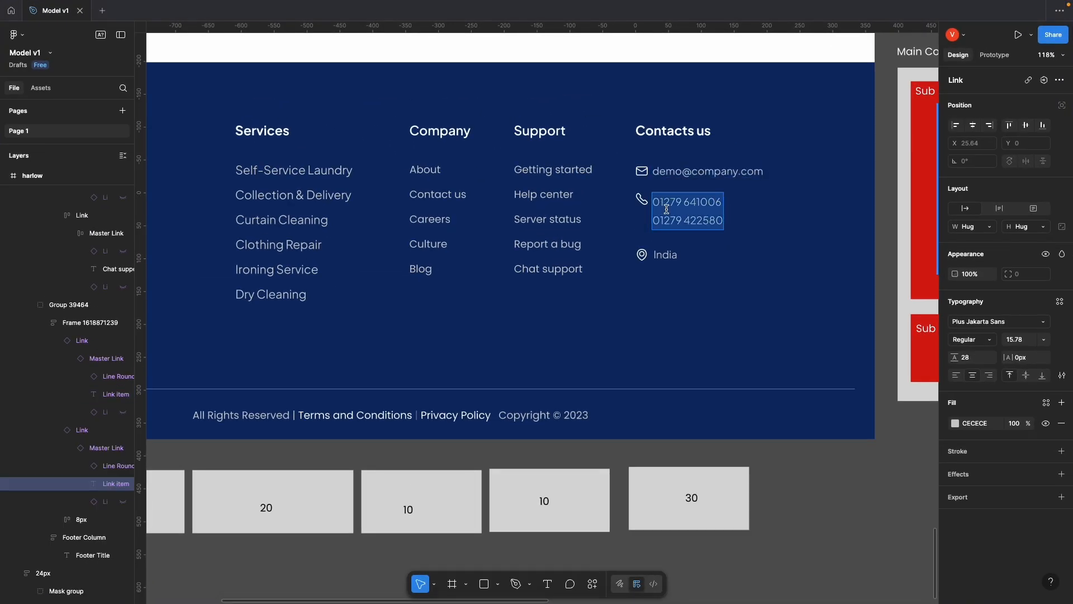
pyautogui.tripleClick(674, 200)
pyautogui.press('super+c')
pyautogui.hotkey('ctrl', 'Up')
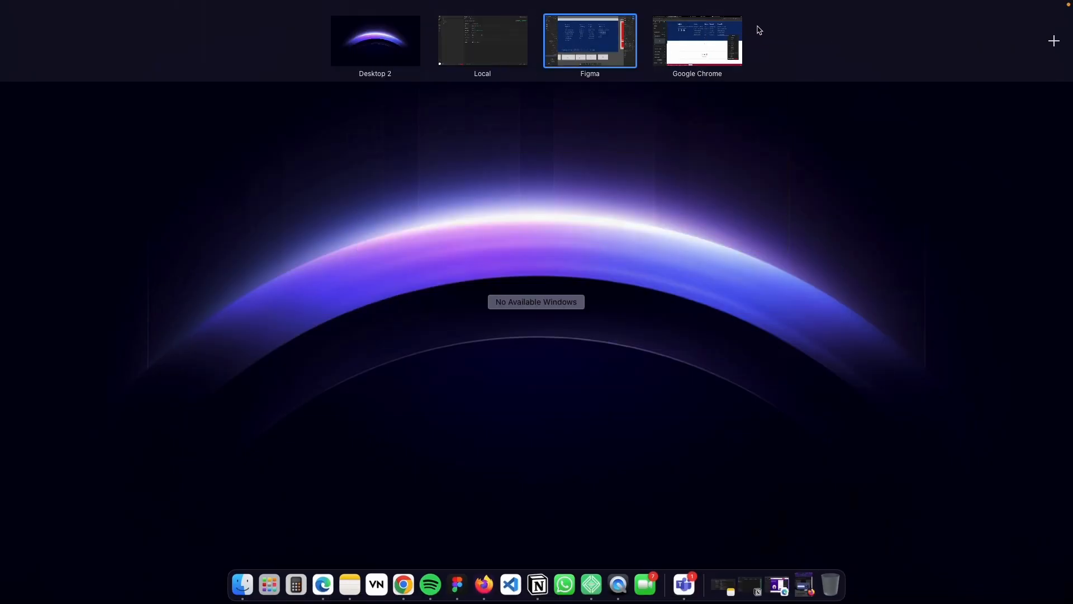
pyautogui.click(699, 39)
pyautogui.click(53, 242)
pyautogui.click(76, 273)
pyautogui.tripleClick(87, 307)
pyautogui.press('super+v')
# Step: Rename the Contact Us list's CURTAIN CLEANING item as India, matching Figma, and delete the CLOTHING REPAIR and IRONING SERVICE items
pyautogui.hotkey('ctrl', 'Up')
pyautogui.click(617, 39)
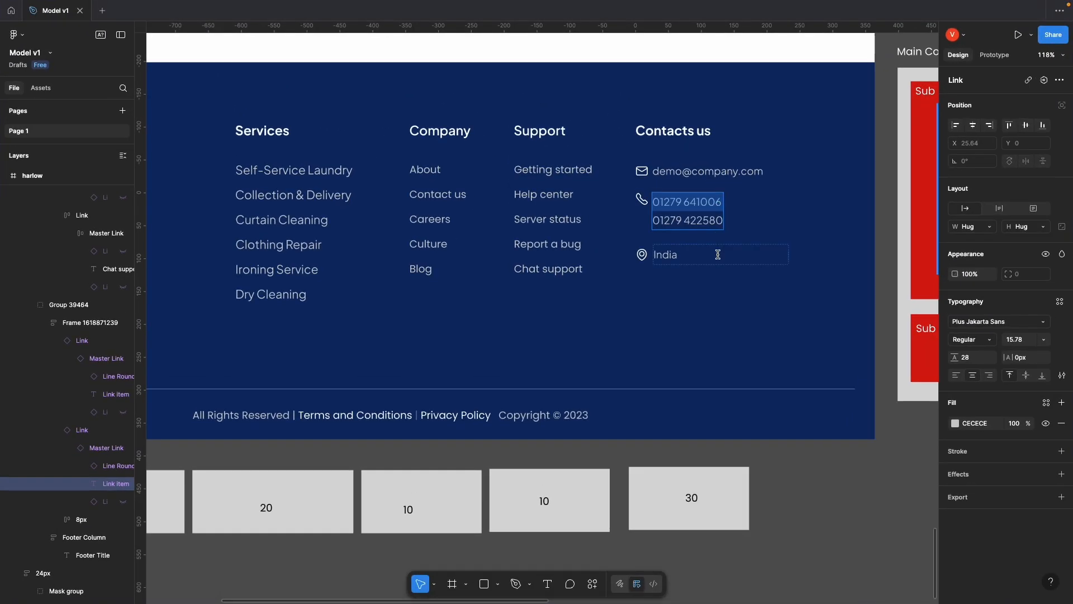
pyautogui.click(671, 252)
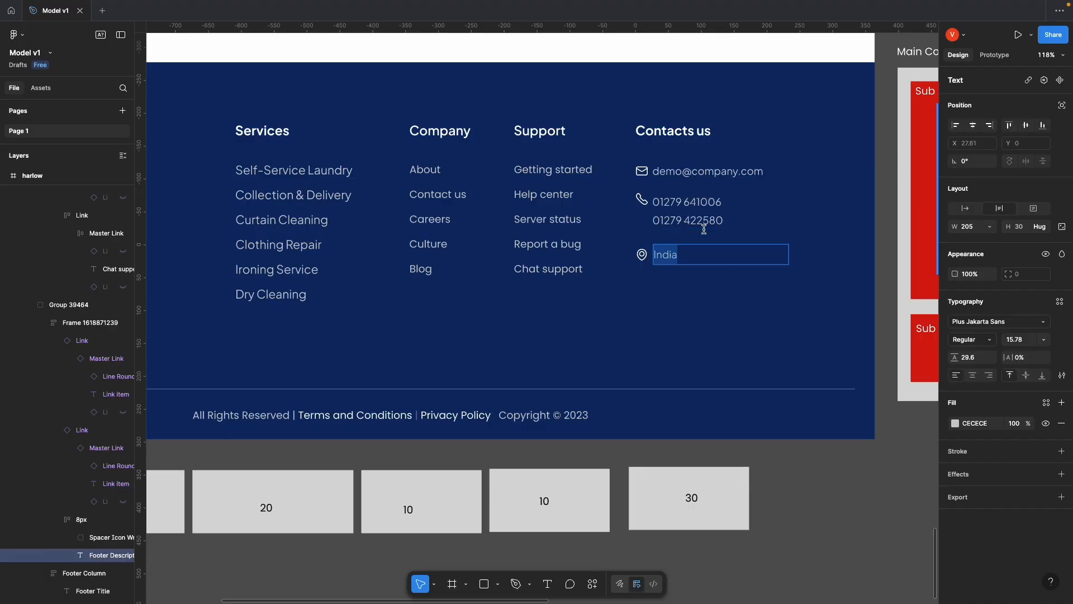
pyautogui.hotkey('ctrl', 'Up')
pyautogui.click(698, 38)
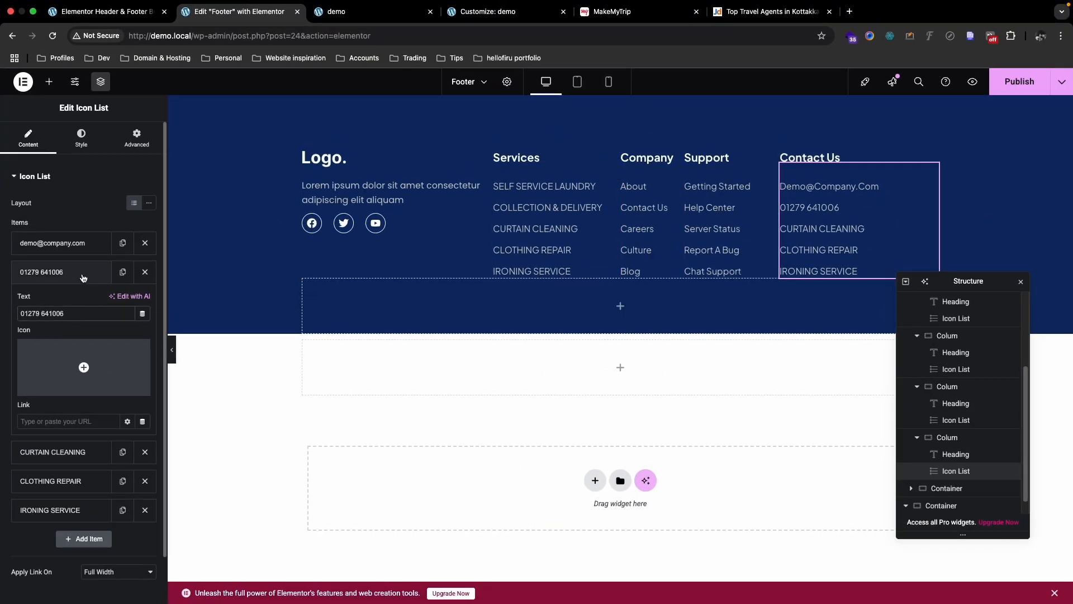
pyautogui.click(82, 278)
pyautogui.click(90, 304)
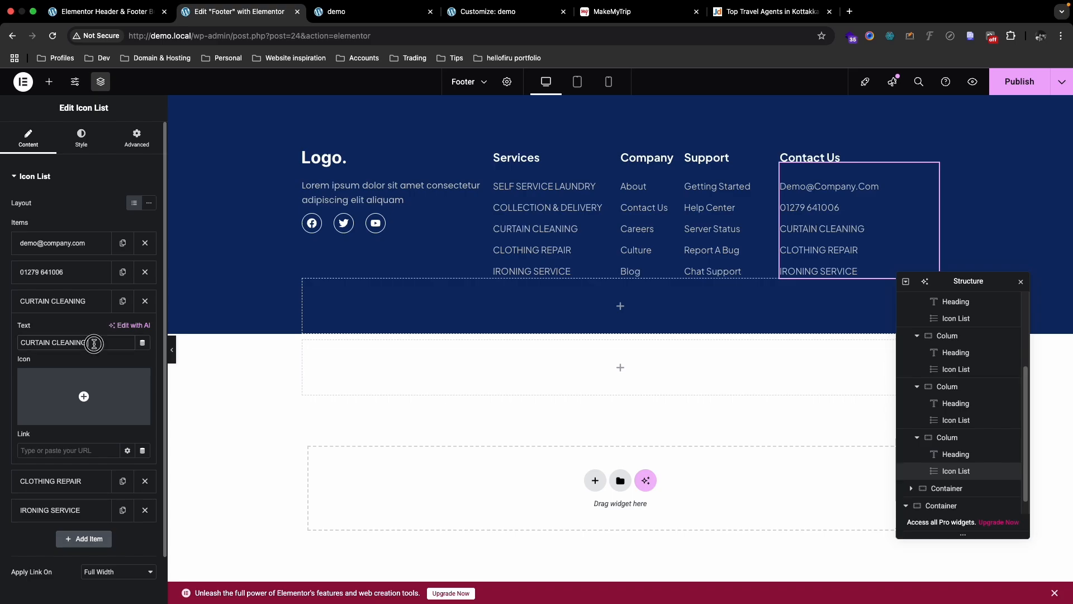
pyautogui.write('India')
pyautogui.click(77, 301)
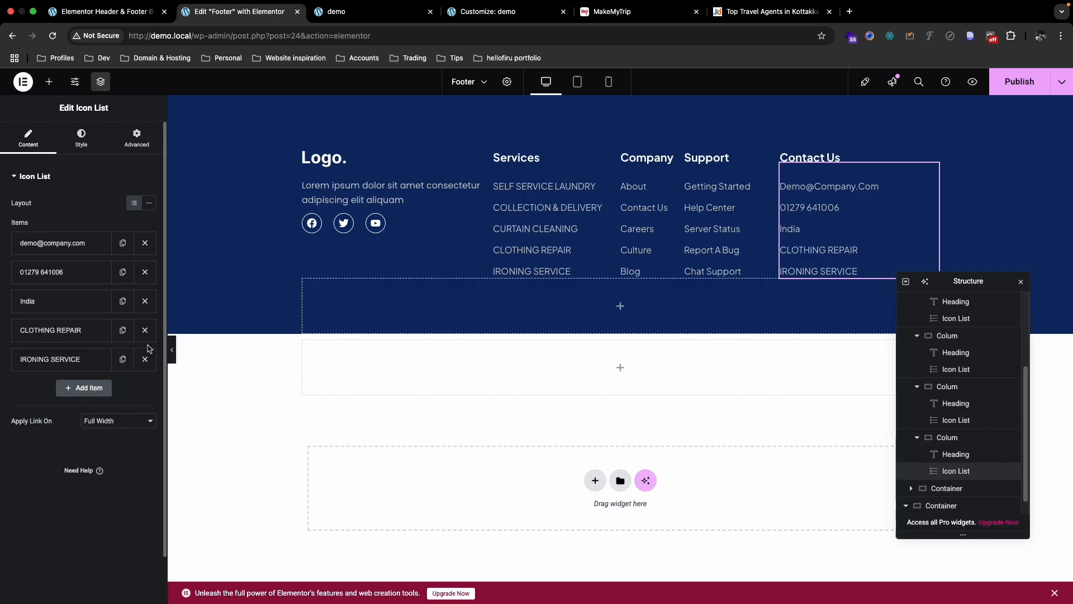
pyautogui.click(146, 331)
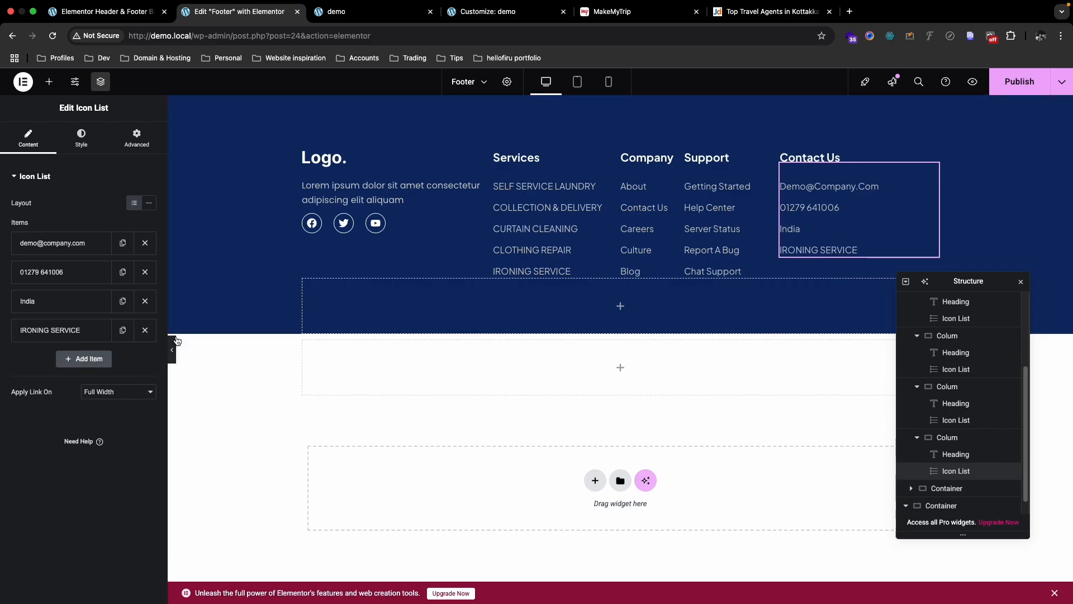
pyautogui.click(145, 330)
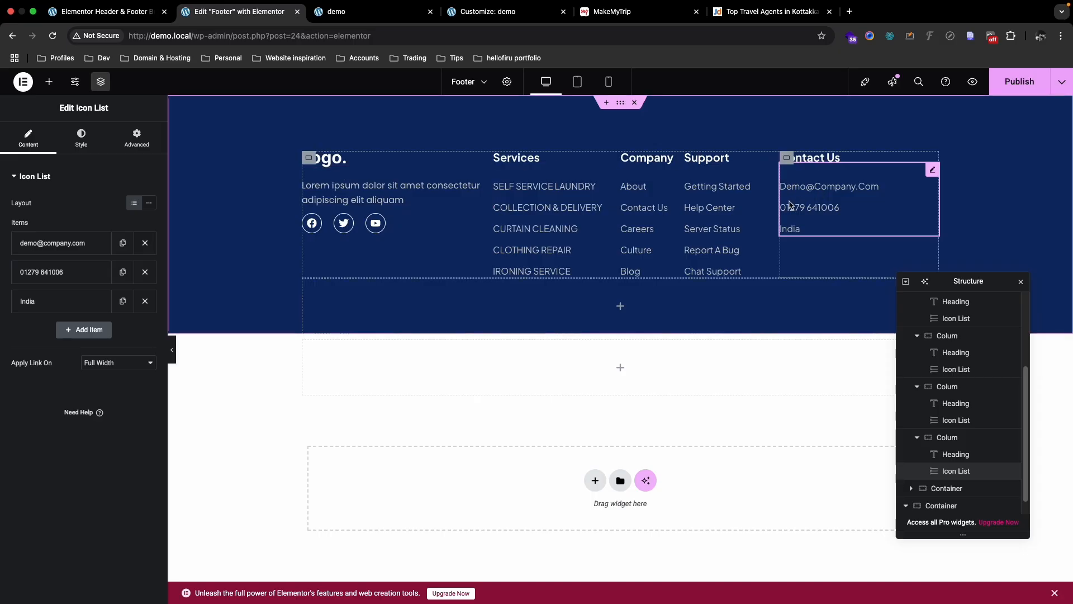
# Step: Give the Contact Us list's e-mail item the outlined Envelope icon from the icon library, matching the Figma design
pyautogui.click(76, 247)
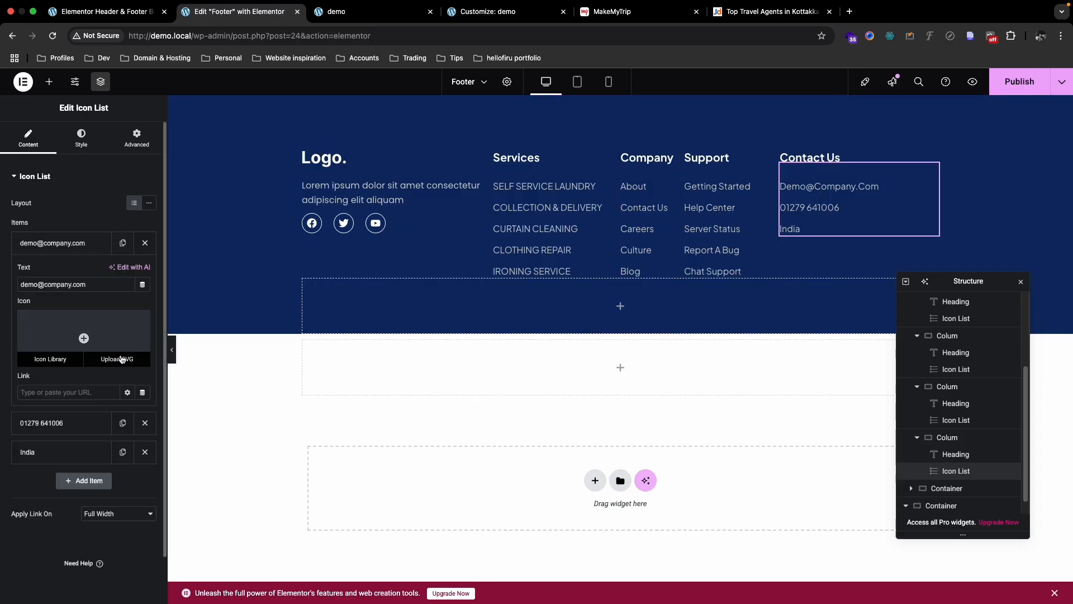
pyautogui.click(119, 332)
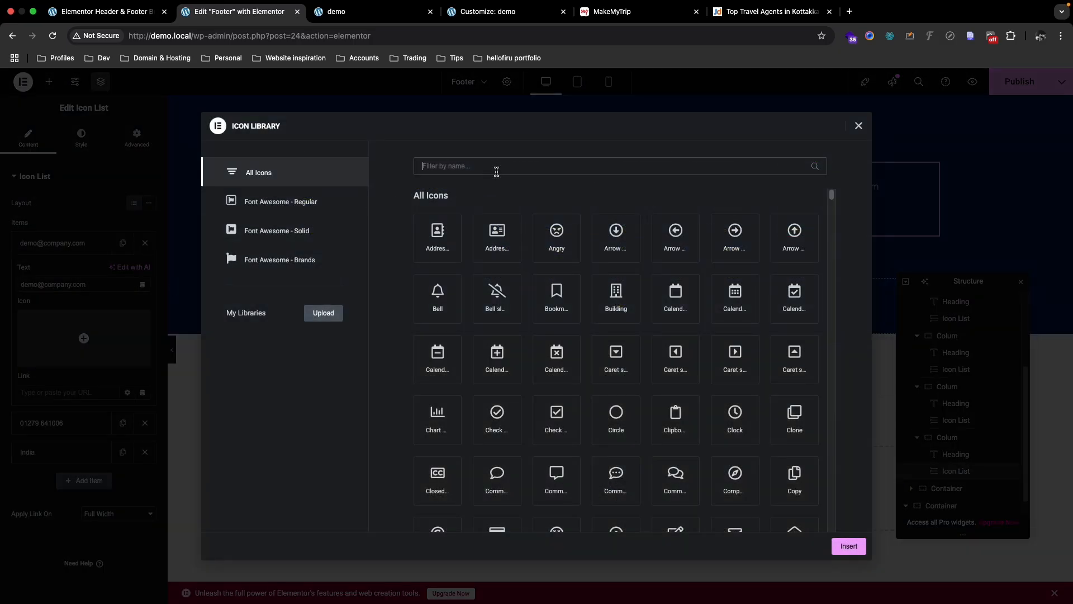
pyautogui.hotkey('ctrl', 'Up')
pyautogui.click(581, 33)
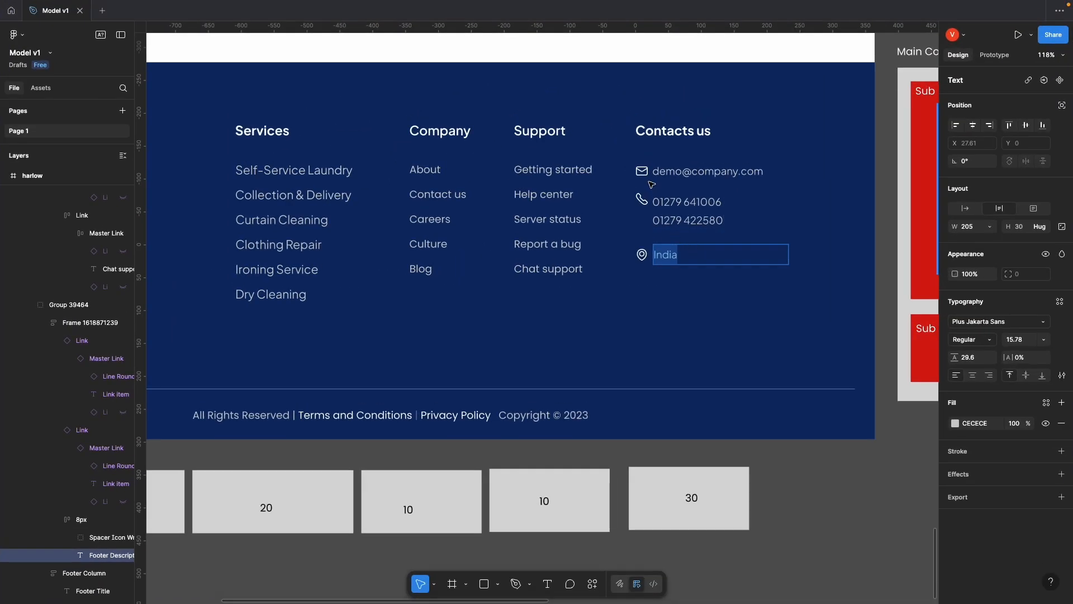
pyautogui.hotkey('ctrl', 'Right')
pyautogui.hotkey('ctrl', 'Up')
pyautogui.click(706, 49)
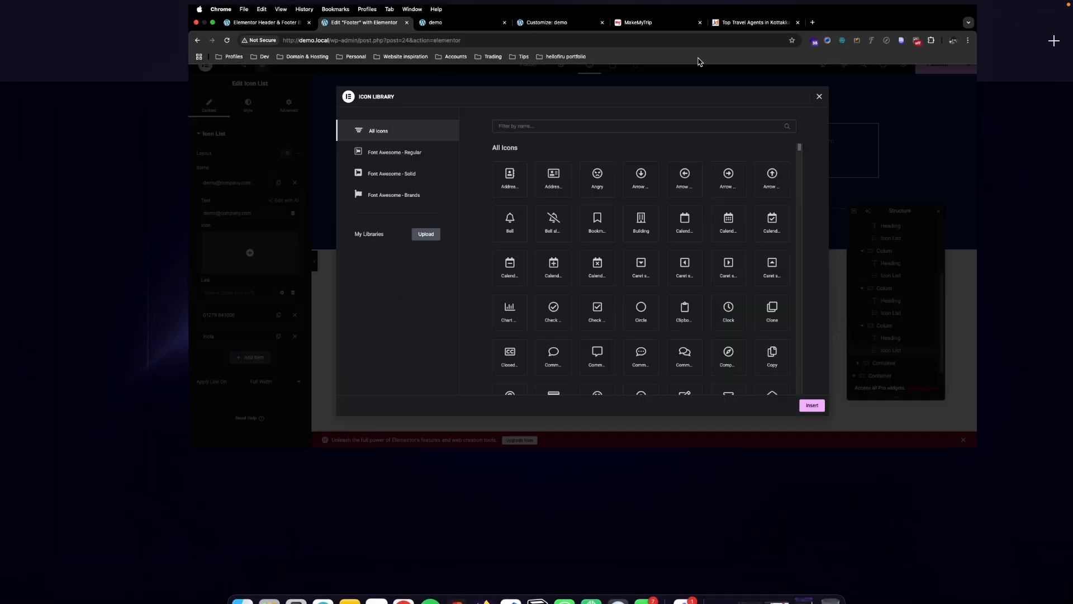
pyautogui.write('mail')
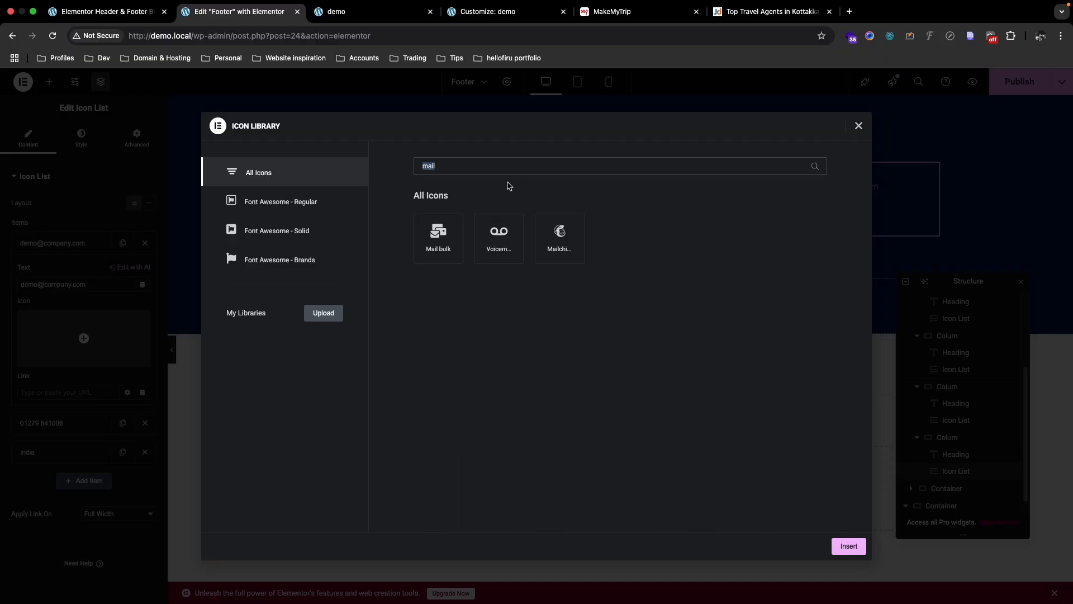
pyautogui.press('BackSpace')
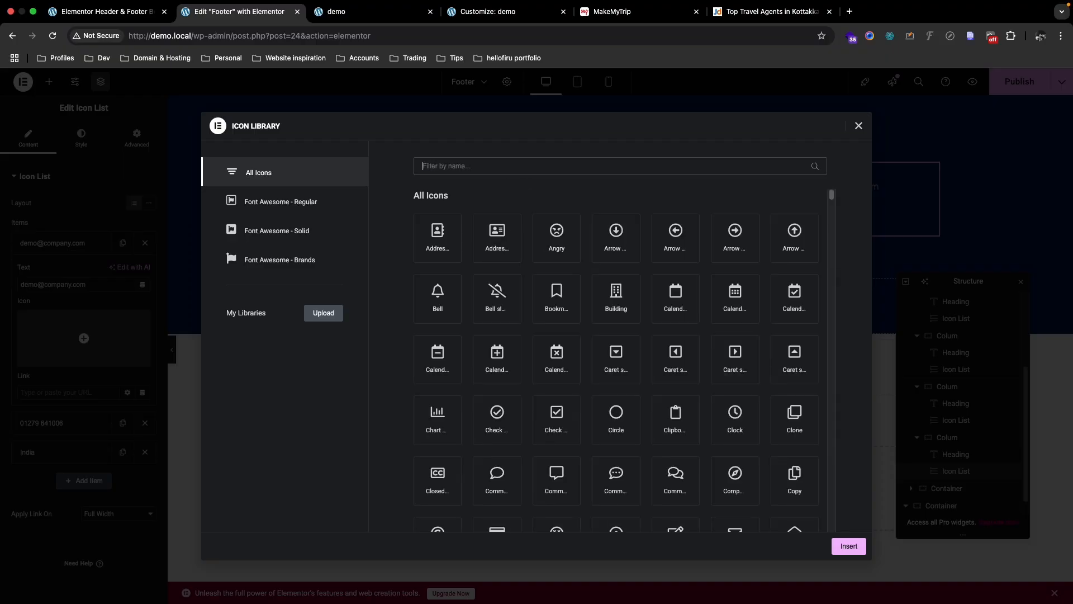
pyautogui.write('envel')
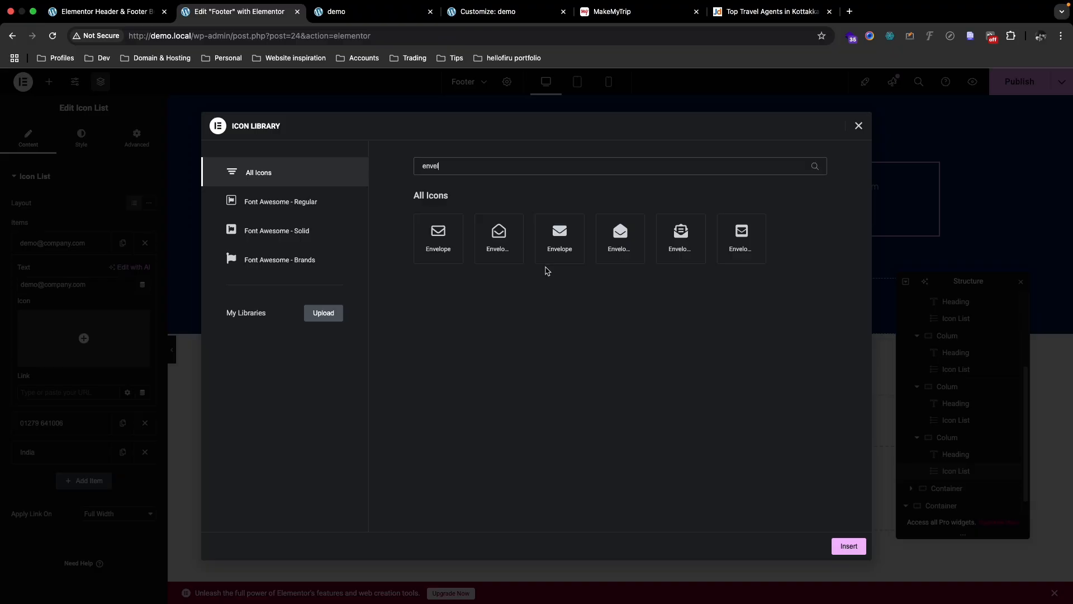
pyautogui.click(427, 231)
pyautogui.click(835, 553)
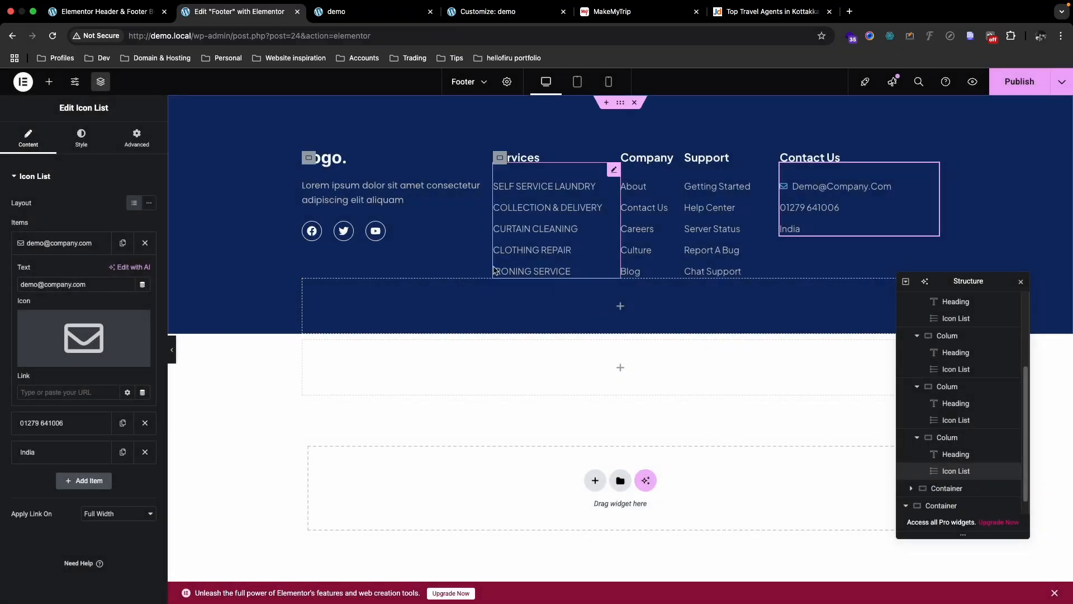
# Step: Give the Contact Us list's phone number item a solid phone handset icon from the icon library, as in Figma
pyautogui.click(84, 273)
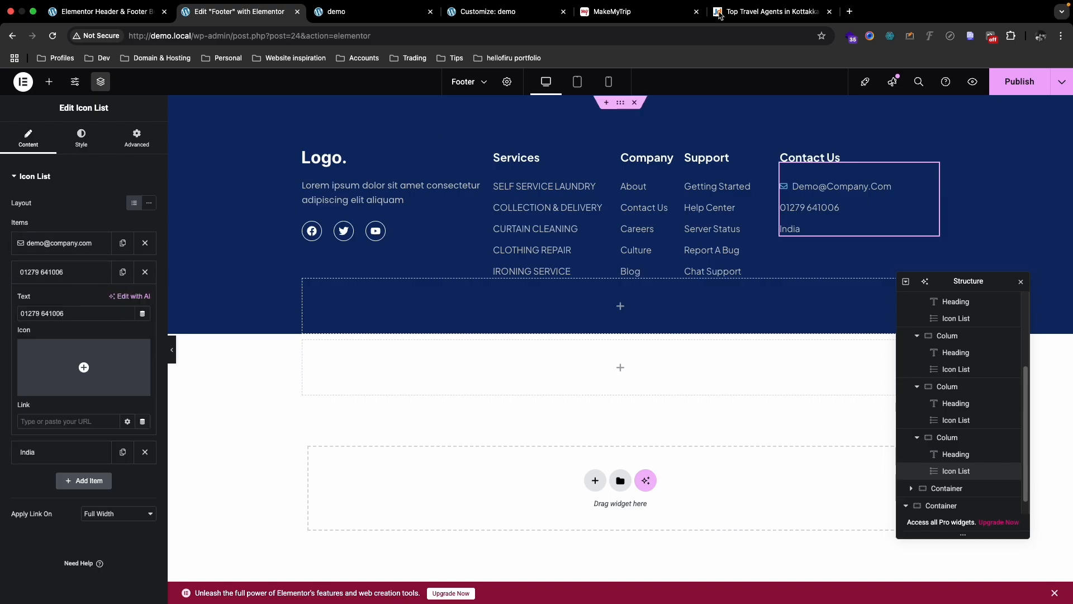
pyautogui.hotkey('ctrl', 'Up')
pyautogui.click(591, 42)
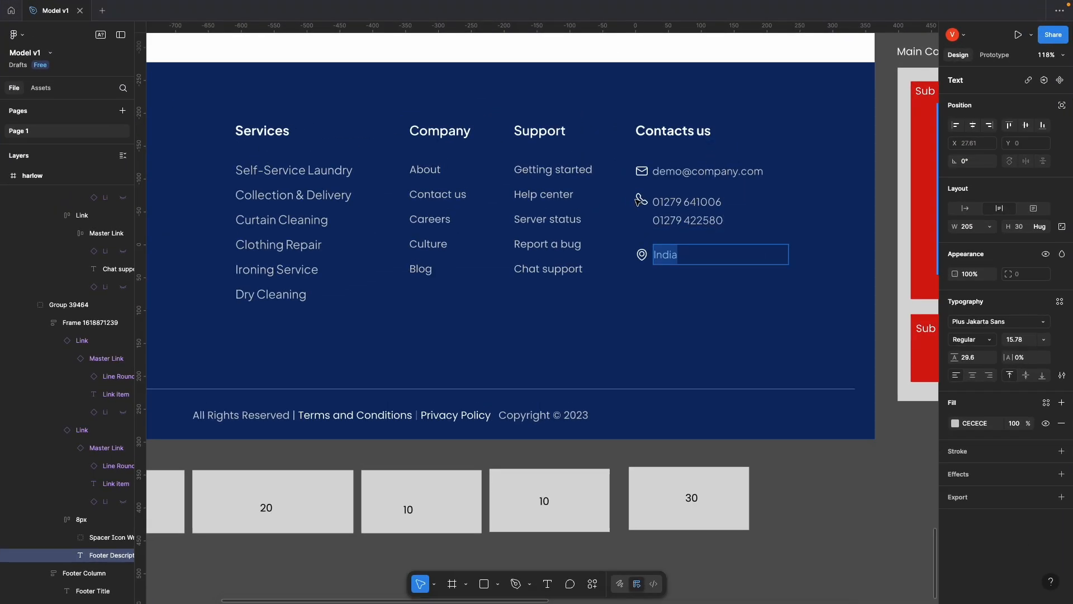
pyautogui.hotkey('ctrl', 'Up')
pyautogui.click(697, 41)
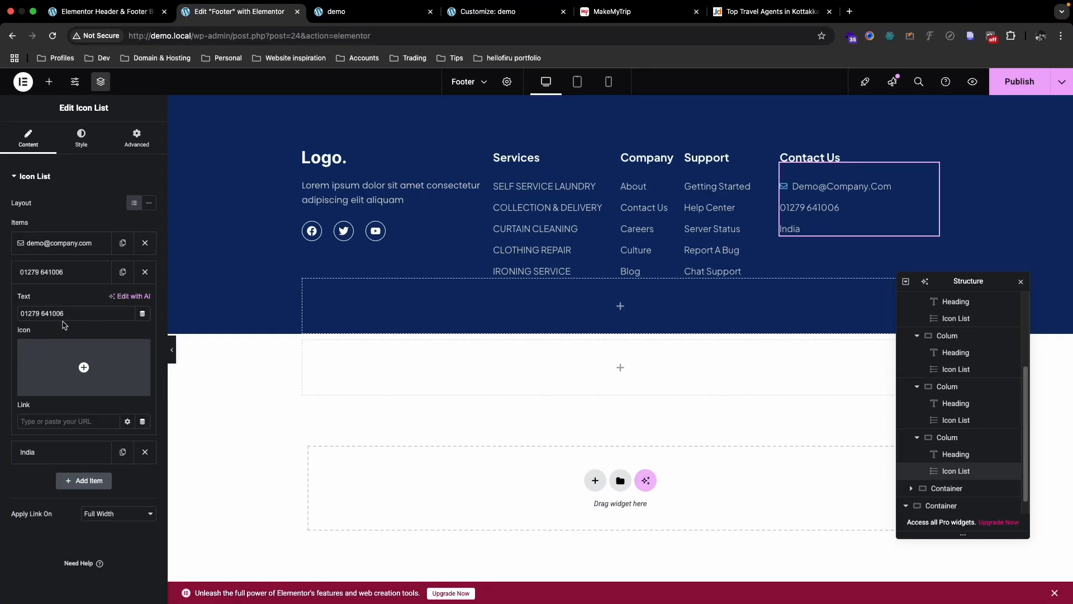
pyautogui.click(82, 366)
pyautogui.click(473, 168)
pyautogui.write('phon')
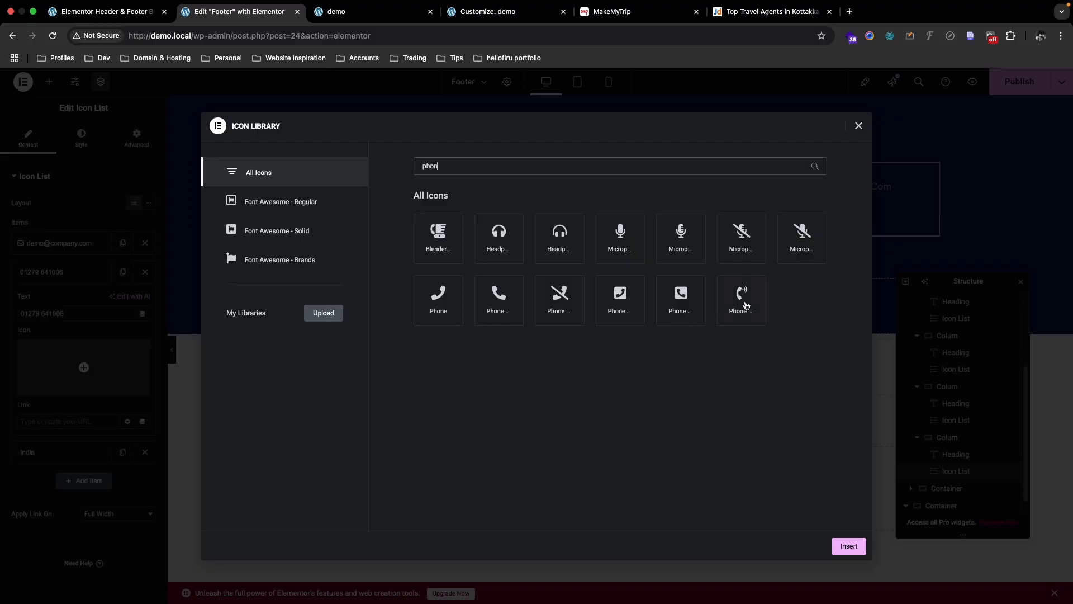
pyautogui.click(501, 302)
pyautogui.click(847, 547)
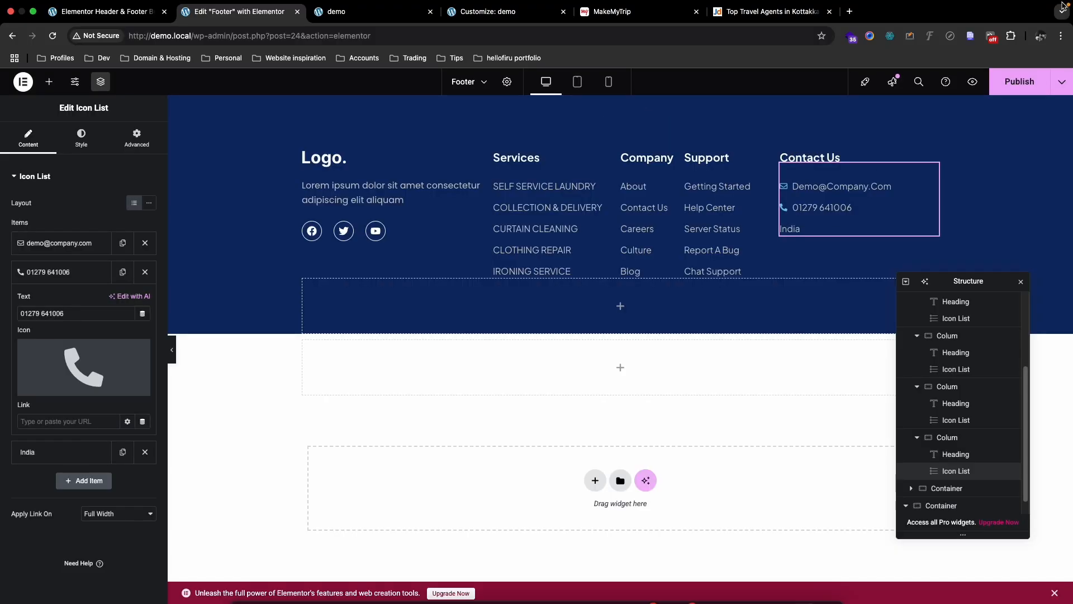
# Step: Give the Contact Us list's India item the map marker icon with a hollow centre, as in the Figma design
pyautogui.hotkey('ctrl', 'Up')
pyautogui.click(590, 43)
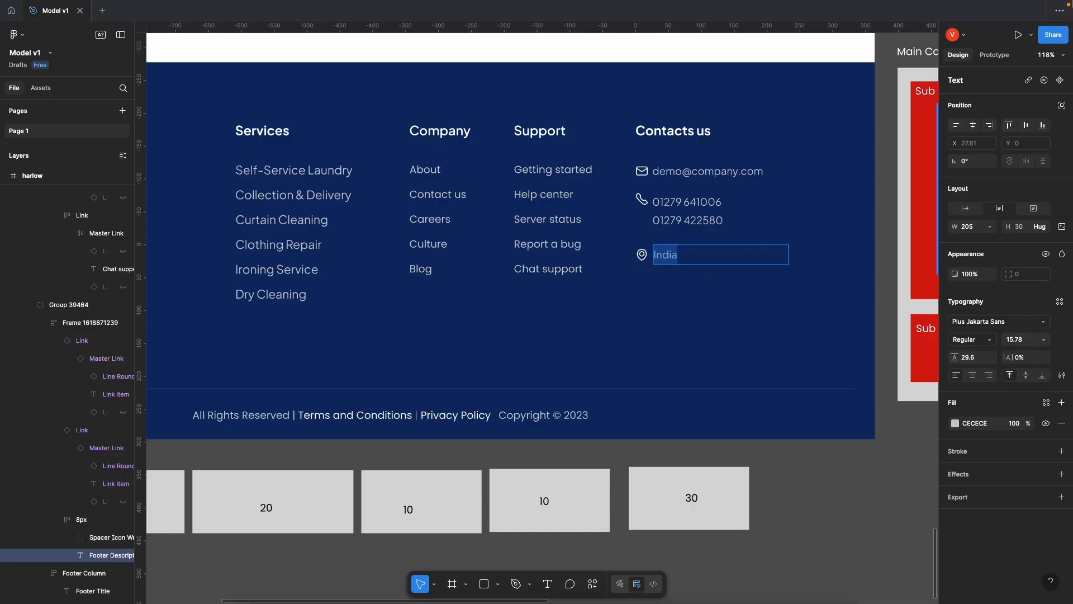
pyautogui.hotkey('ctrl', 'Up')
pyautogui.click(702, 42)
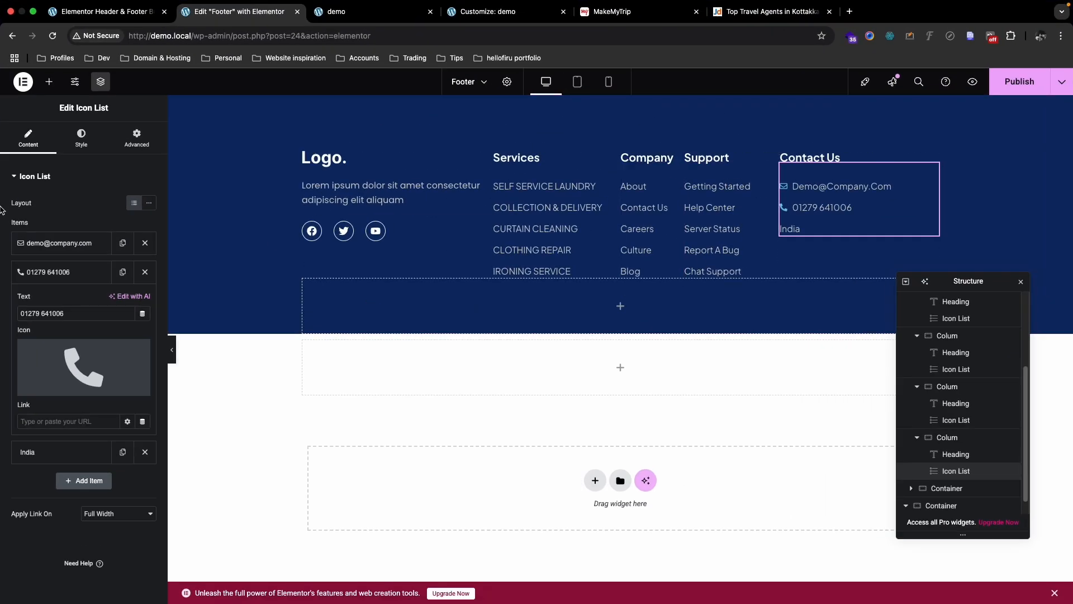
pyautogui.click(64, 454)
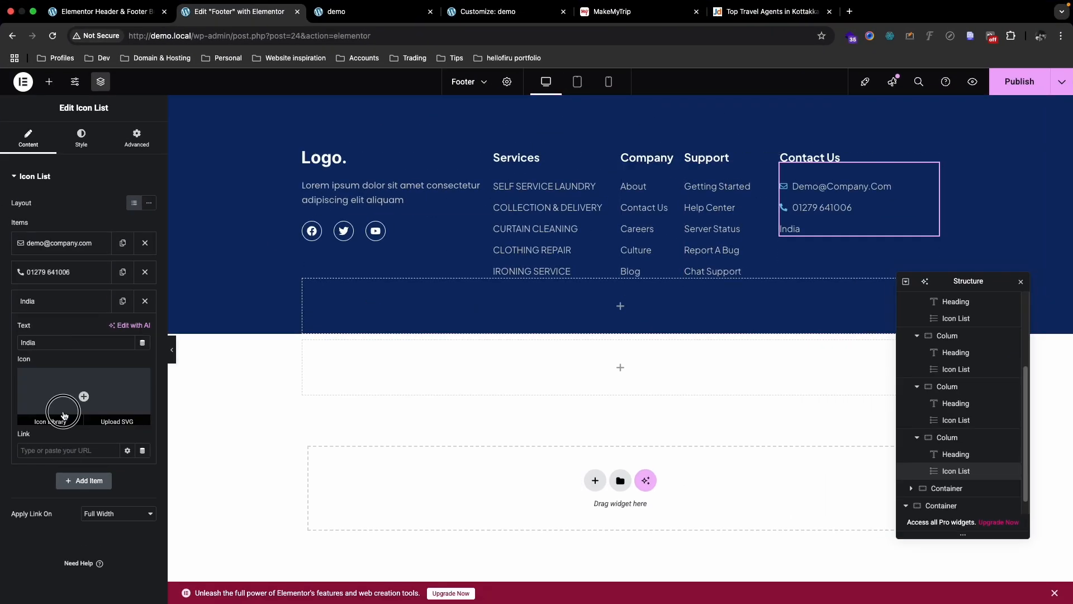
pyautogui.click(83, 392)
pyautogui.click(524, 173)
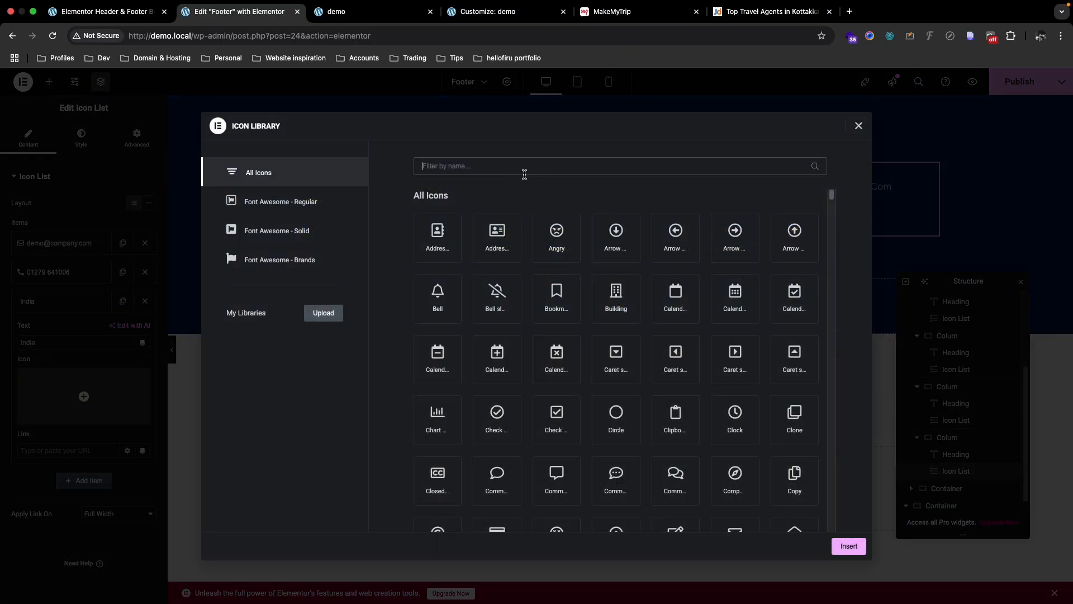
pyautogui.write('map')
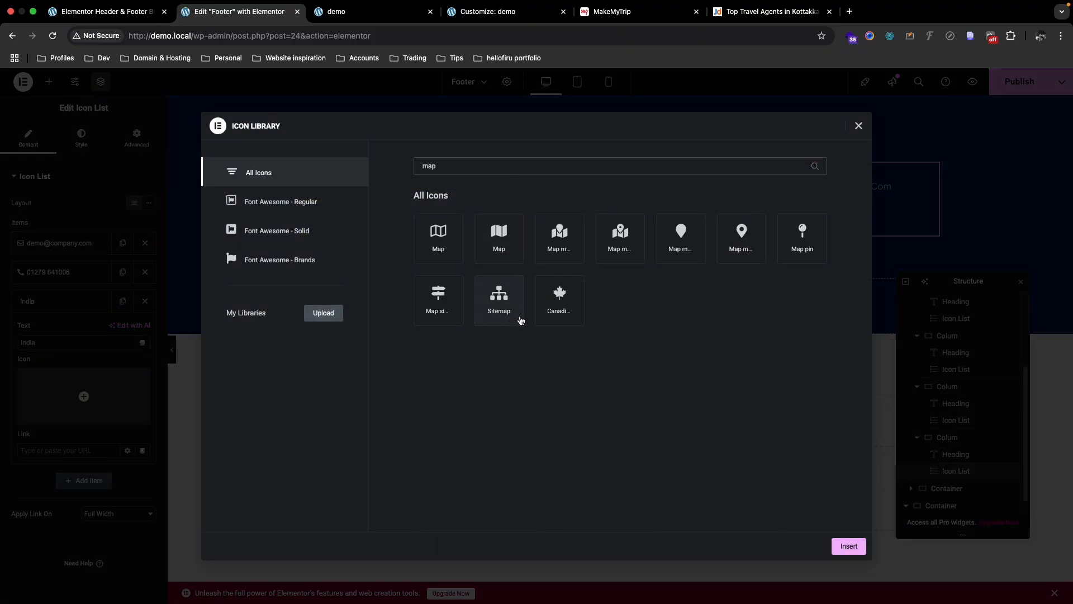
pyautogui.click(741, 238)
pyautogui.click(838, 547)
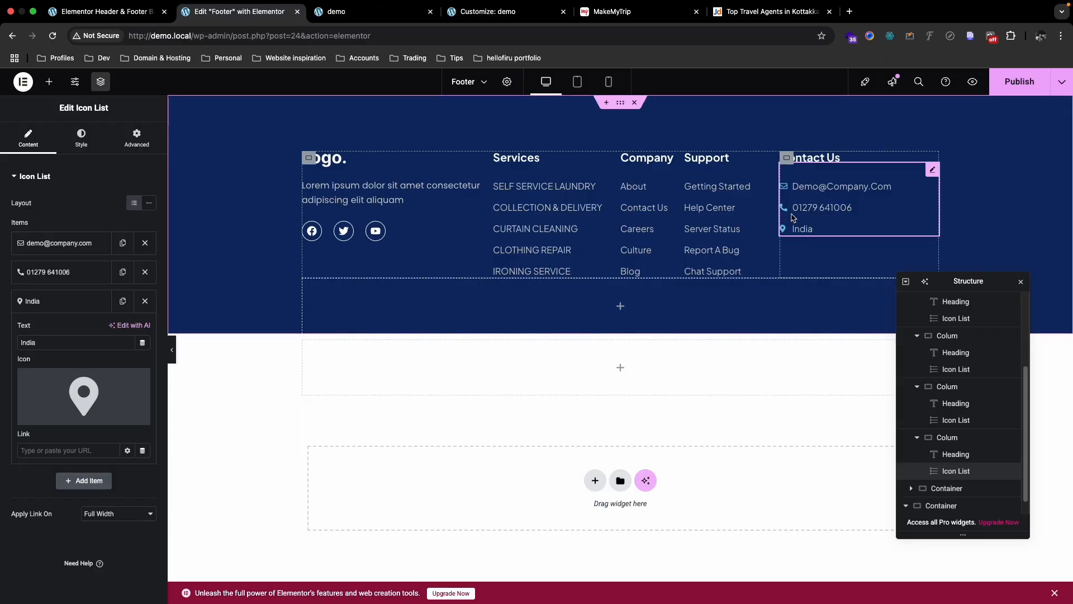
# Step: Compare the Contact Us list with the Figma design and set its text transform to Default
pyautogui.hotkey('ctrl', 'Up')
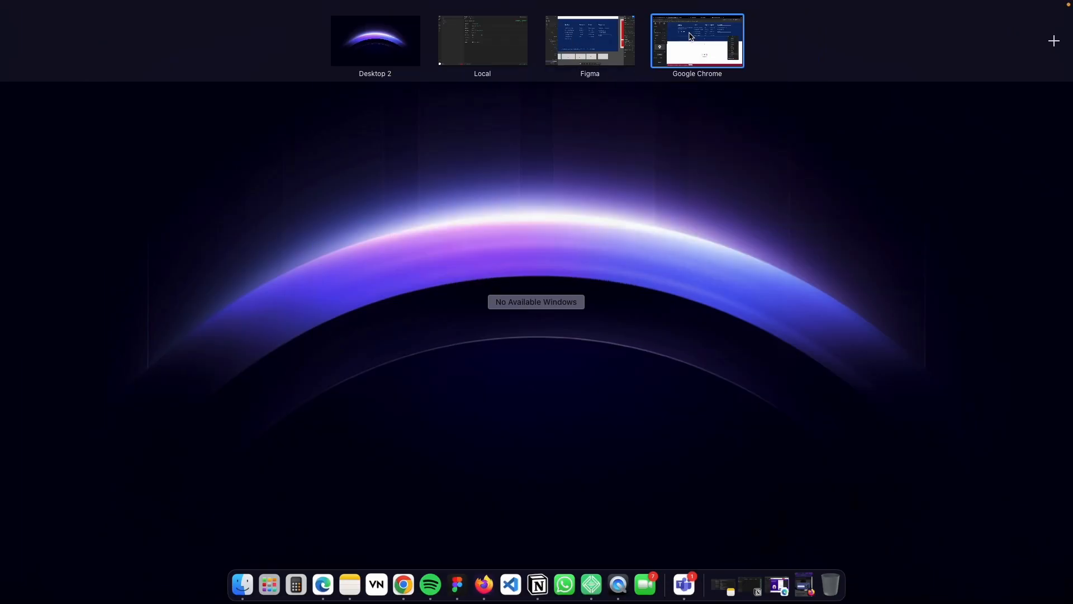
pyautogui.click(610, 49)
pyautogui.hotkey('ctrl', 'Up')
pyautogui.click(685, 40)
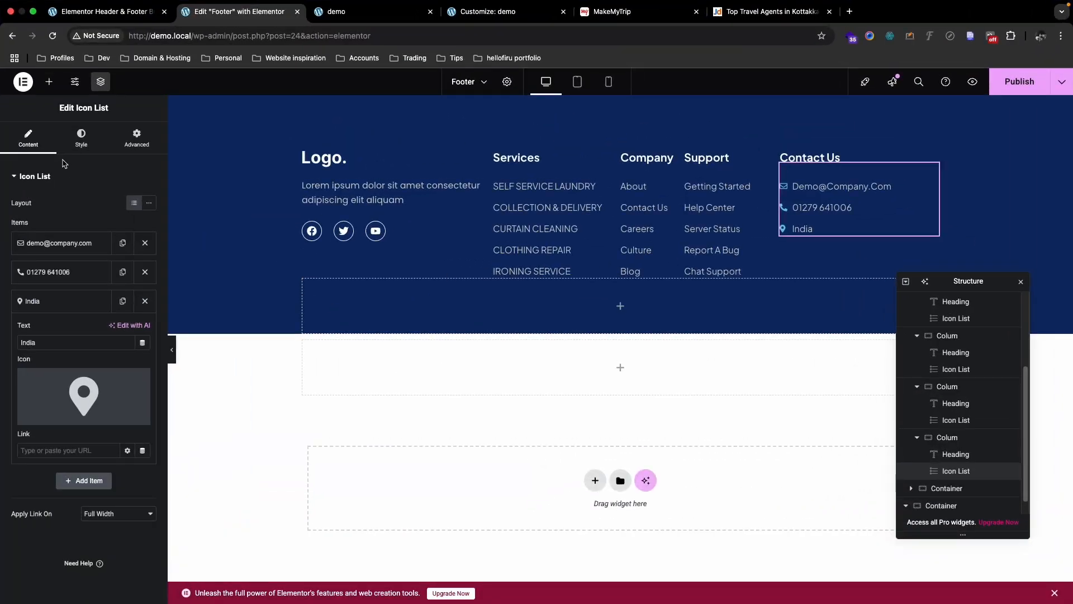
pyautogui.click(80, 140)
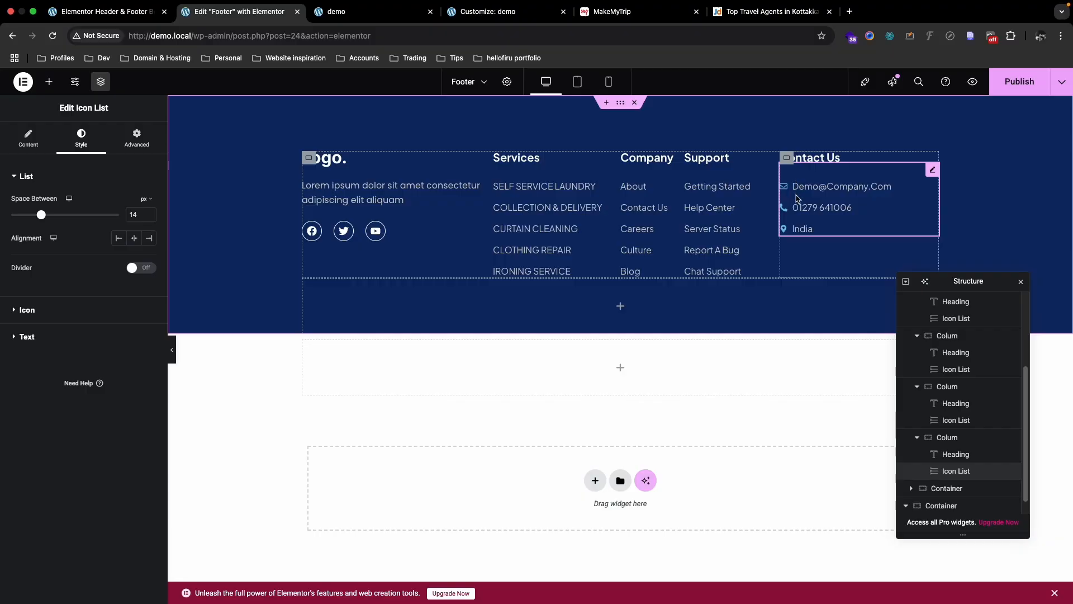
pyautogui.click(107, 335)
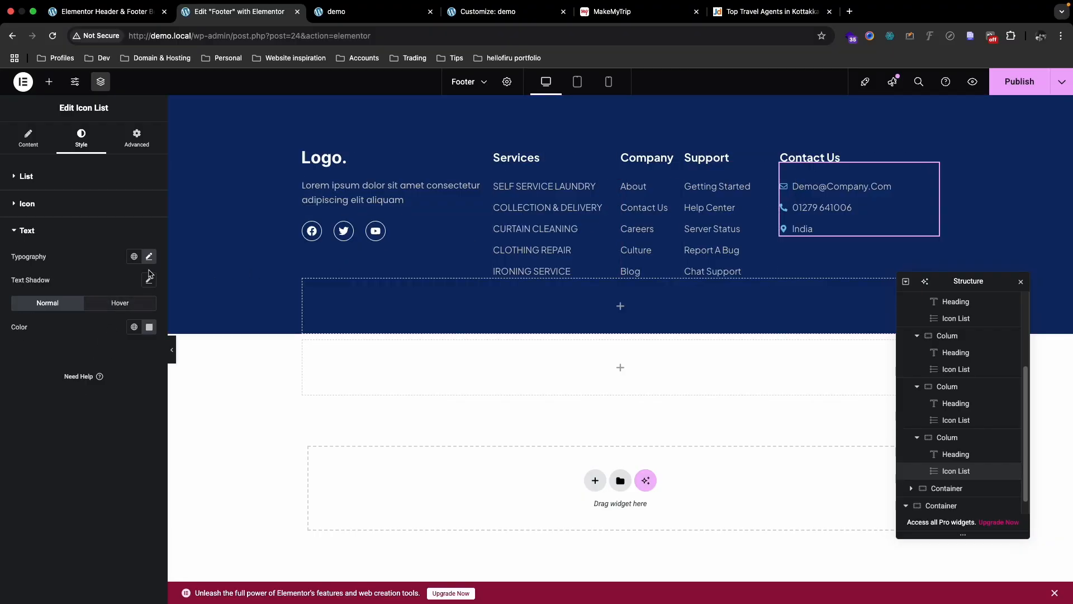
pyautogui.click(149, 256)
pyautogui.click(106, 394)
pyautogui.click(104, 352)
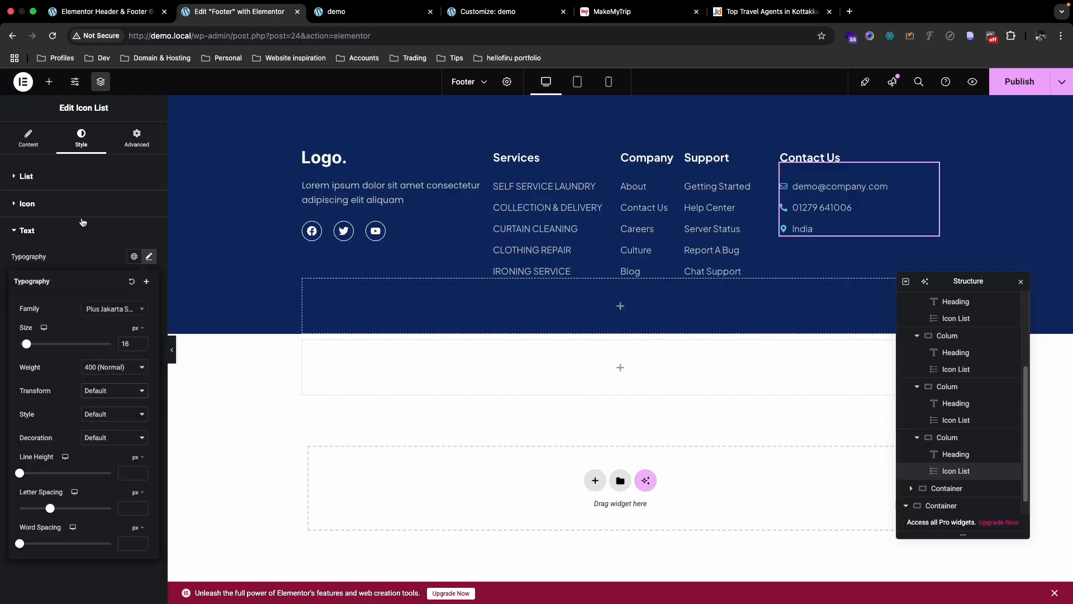
pyautogui.click(76, 138)
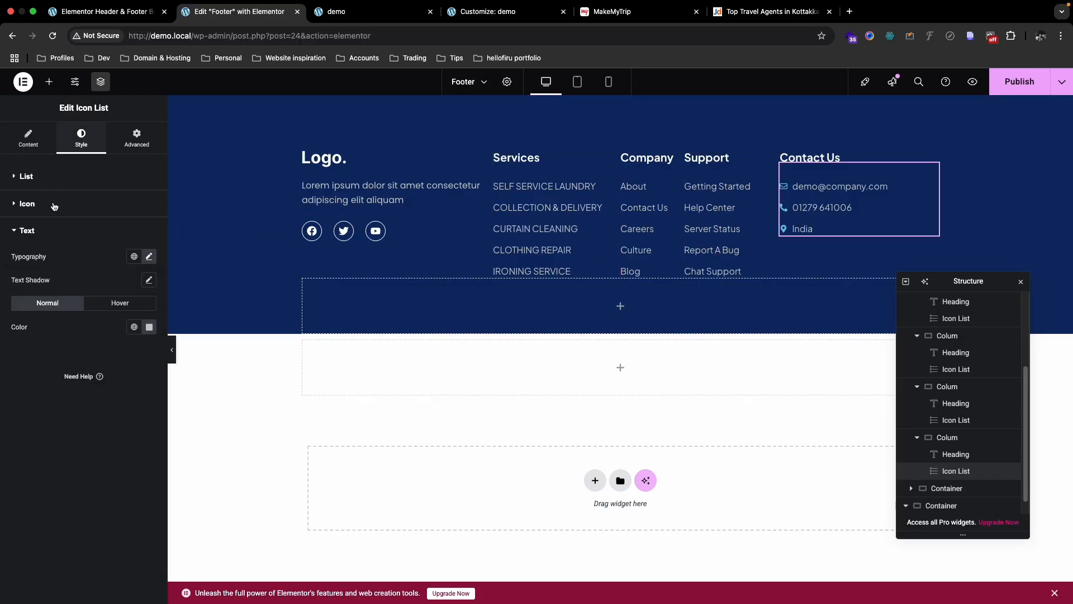
# Step: Set the Contact Us list's icon colour to white, #FFFFFF
pyautogui.click(54, 205)
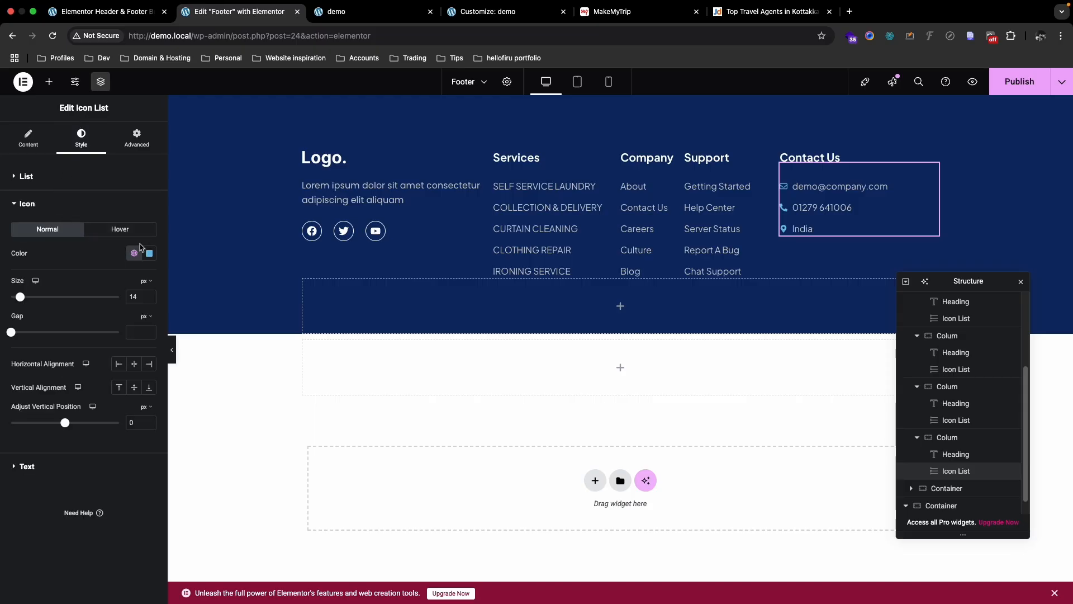
pyautogui.click(149, 253)
pyautogui.moveTo(135, 347); pyautogui.dragTo(71, 295)
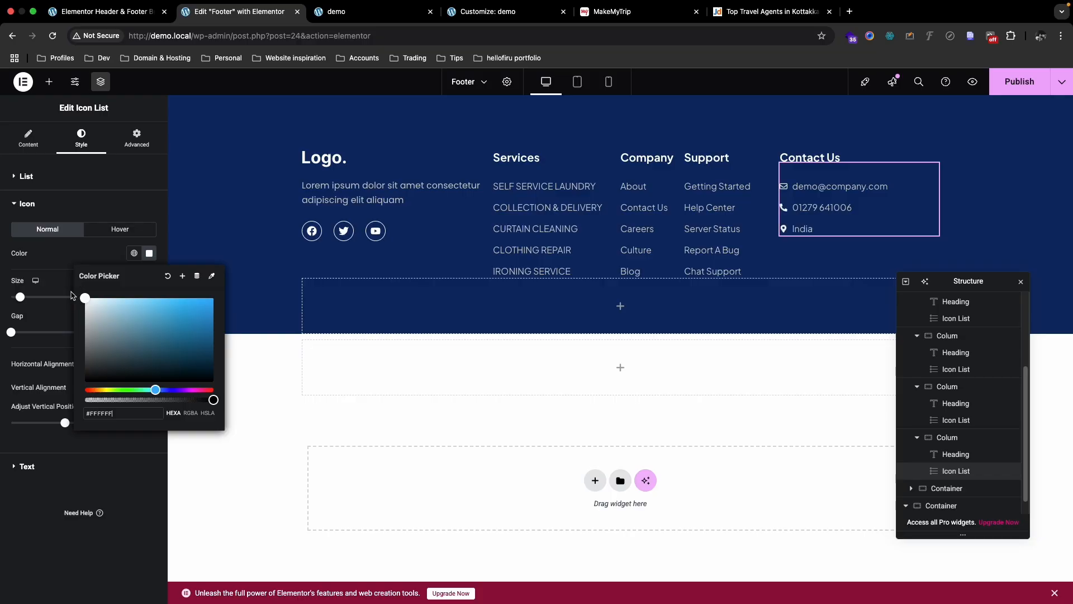
pyautogui.click(54, 261)
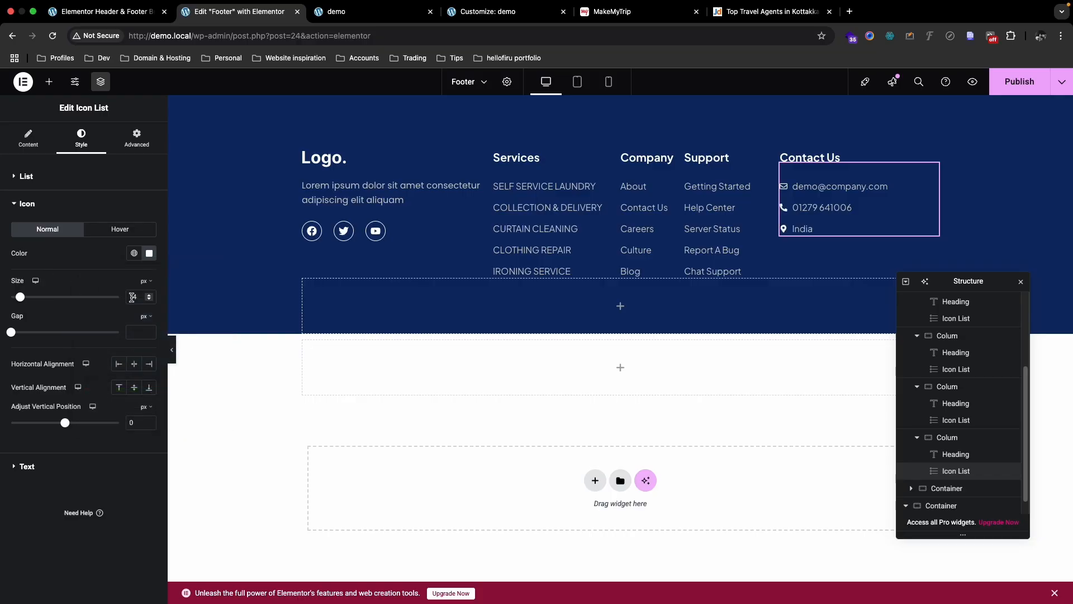
# Step: Set the Contact Us list's icon size to 15 px and save the footer
pyautogui.click(129, 299)
pyautogui.write('15')
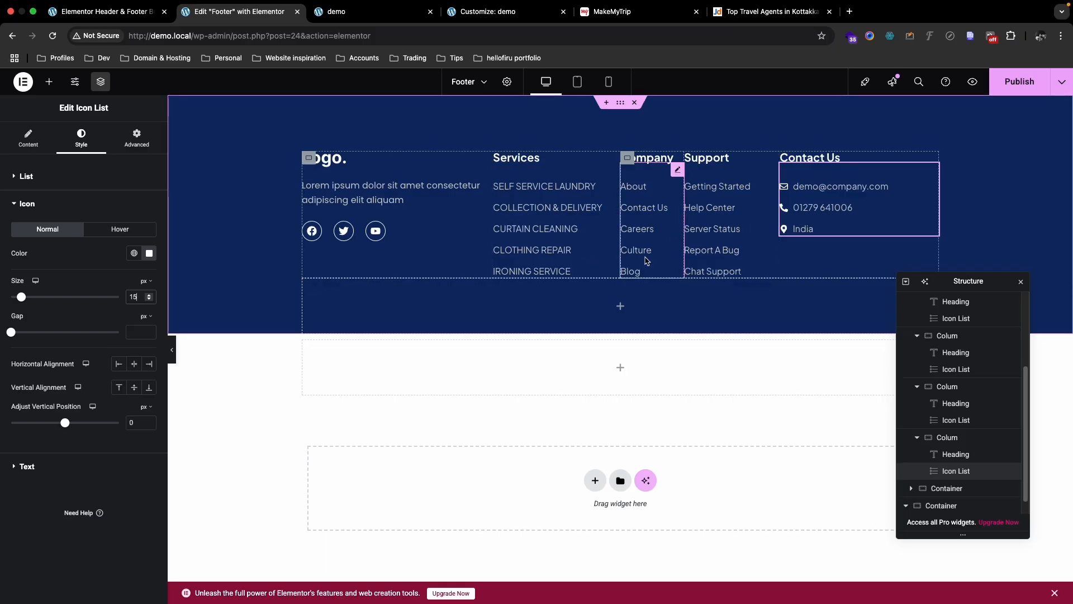
pyautogui.press('super+s')
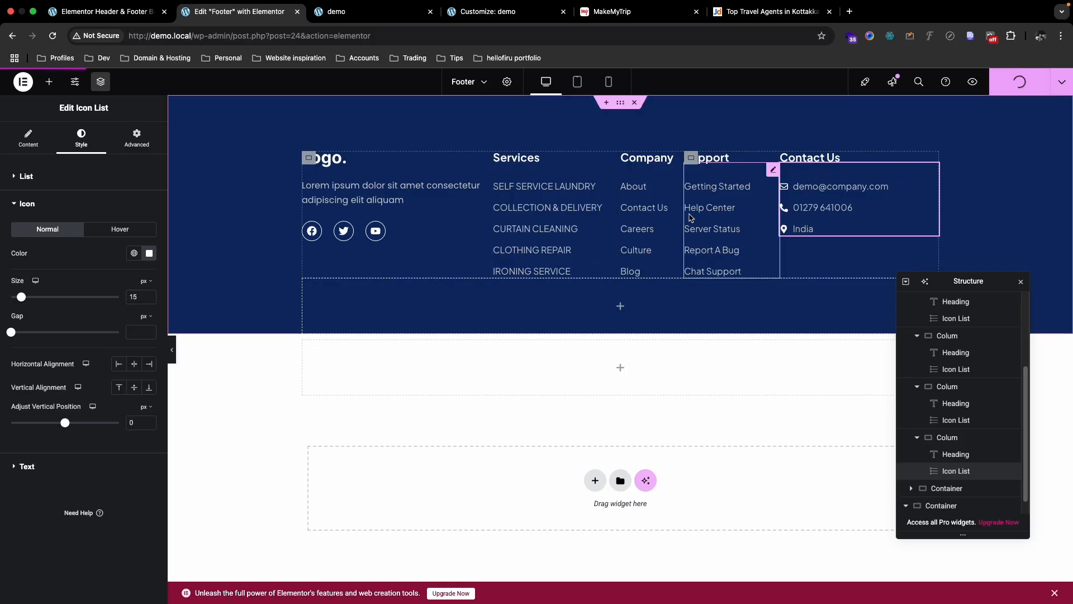
# Step: Compare the footer with the Figma design and preview it with the editor panels hidden
pyautogui.hotkey('ctrl', 'Up')
pyautogui.click(590, 40)
pyautogui.hotkey('ctrl', 'Up')
pyautogui.click(688, 53)
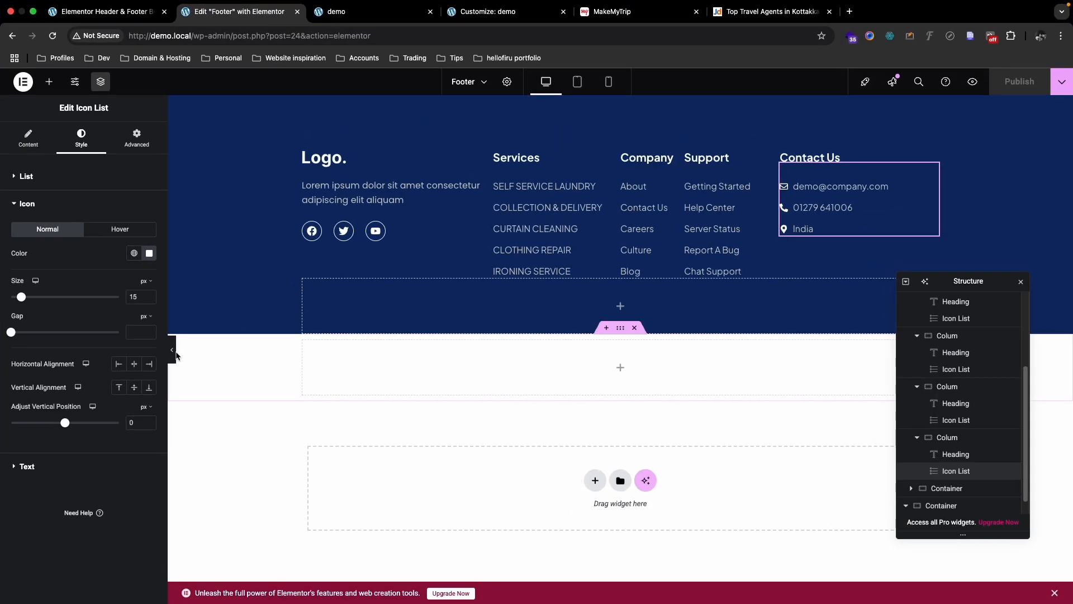
pyautogui.click(172, 350)
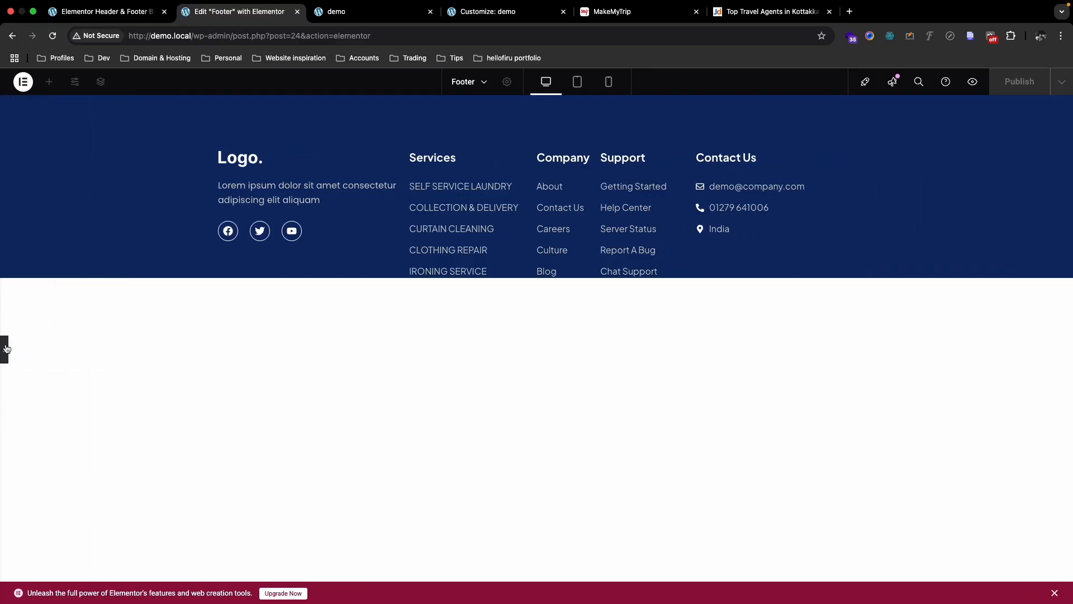
pyautogui.click(7, 346)
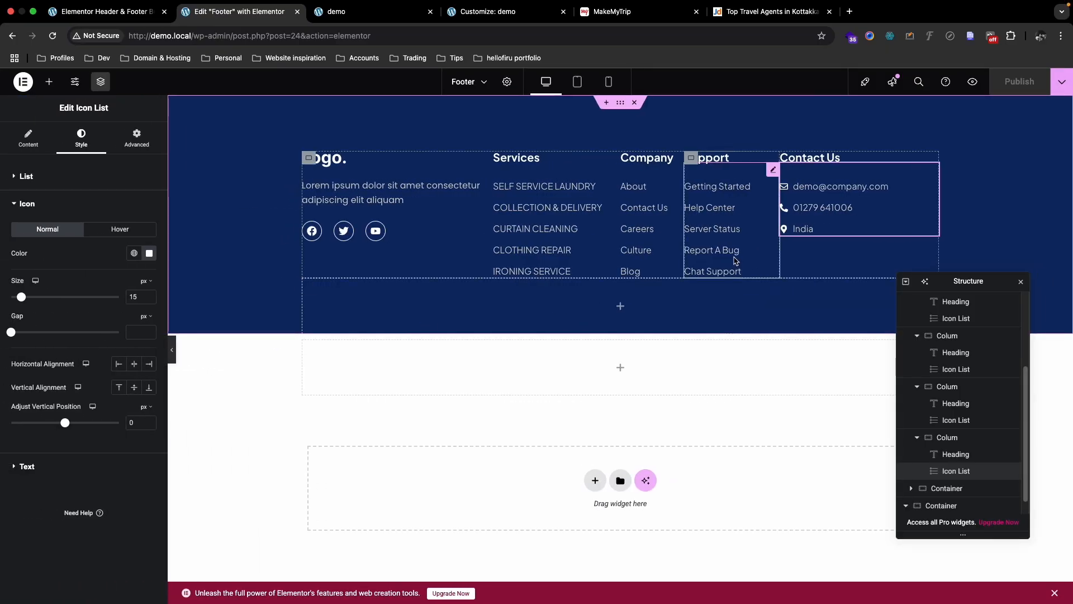
pyautogui.hotkey('ctrl', 'Up')
pyautogui.click(565, 76)
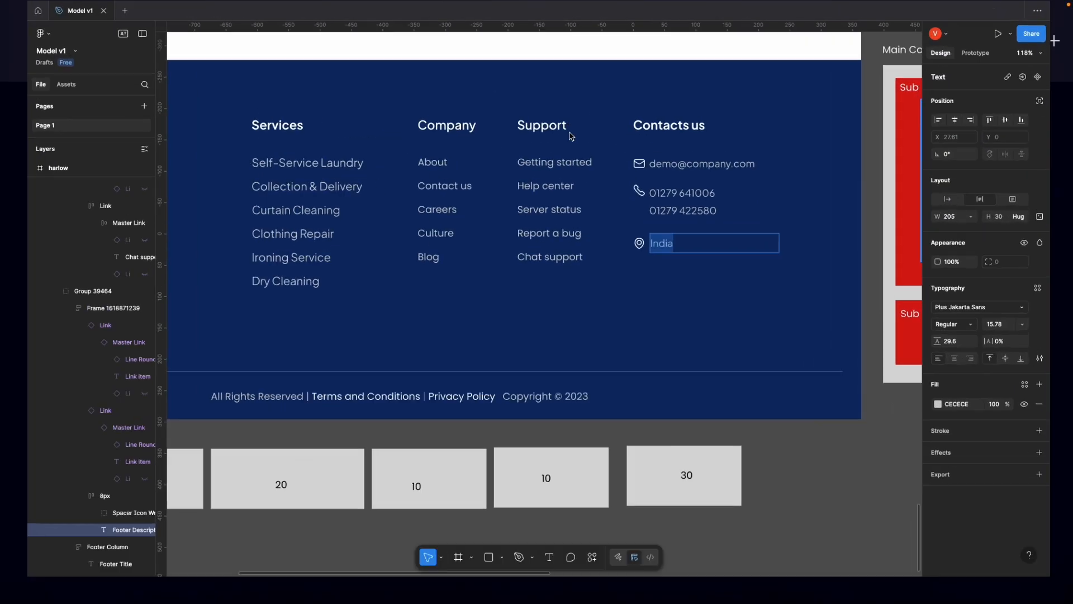
pyautogui.hotkey('ctrl', 'Up')
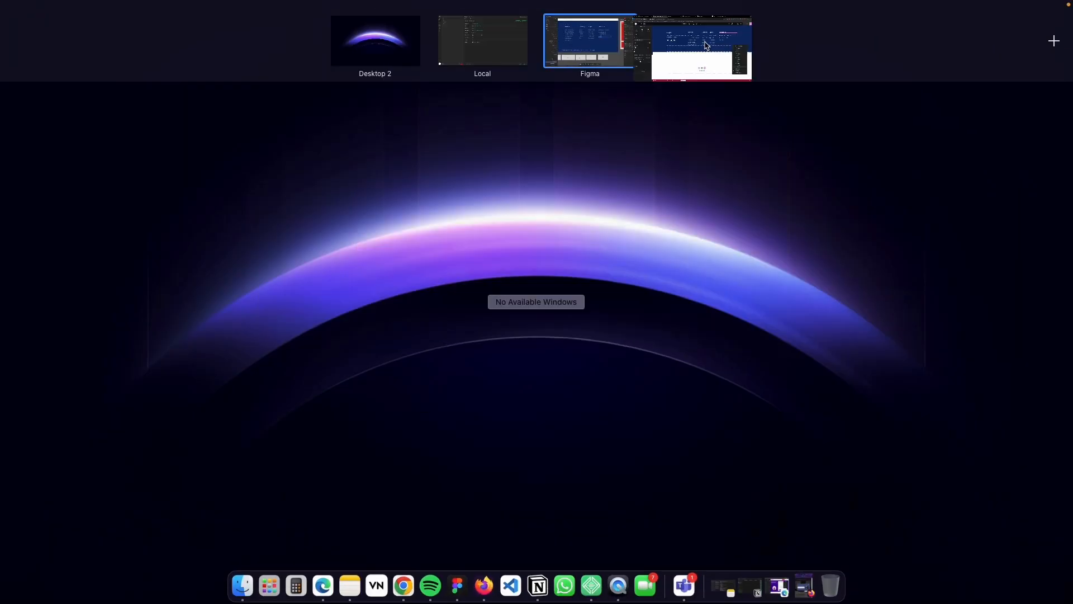
pyautogui.click(706, 44)
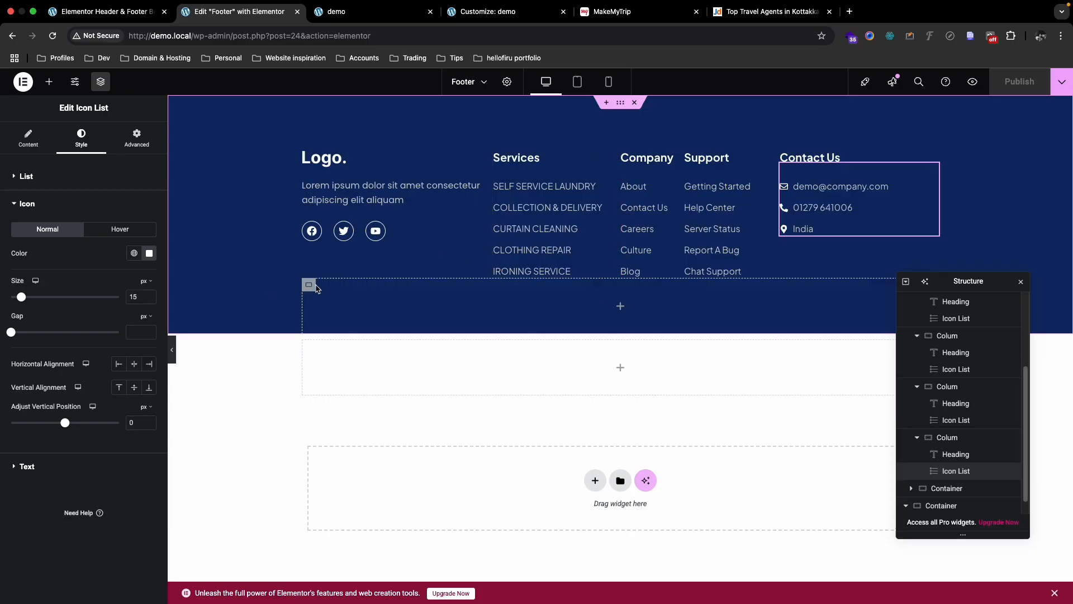
# Step: Open the empty lower footer container's advanced settings and check the spacing below the link columns in the Figma design
pyautogui.click(309, 286)
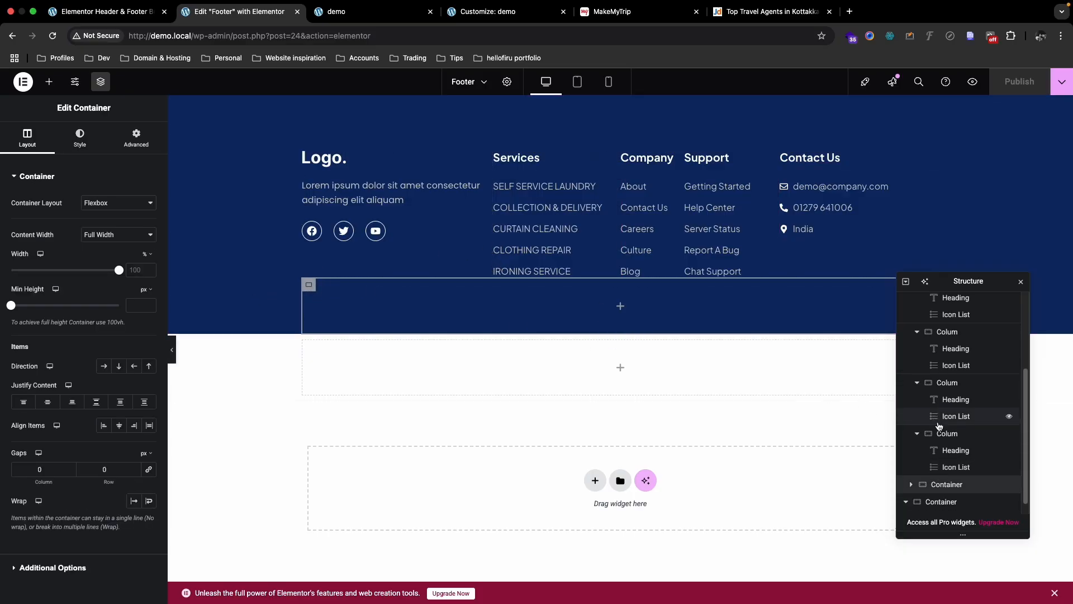
pyautogui.scroll(-1, 937, 447)
pyautogui.click(940, 474)
pyautogui.click(310, 286)
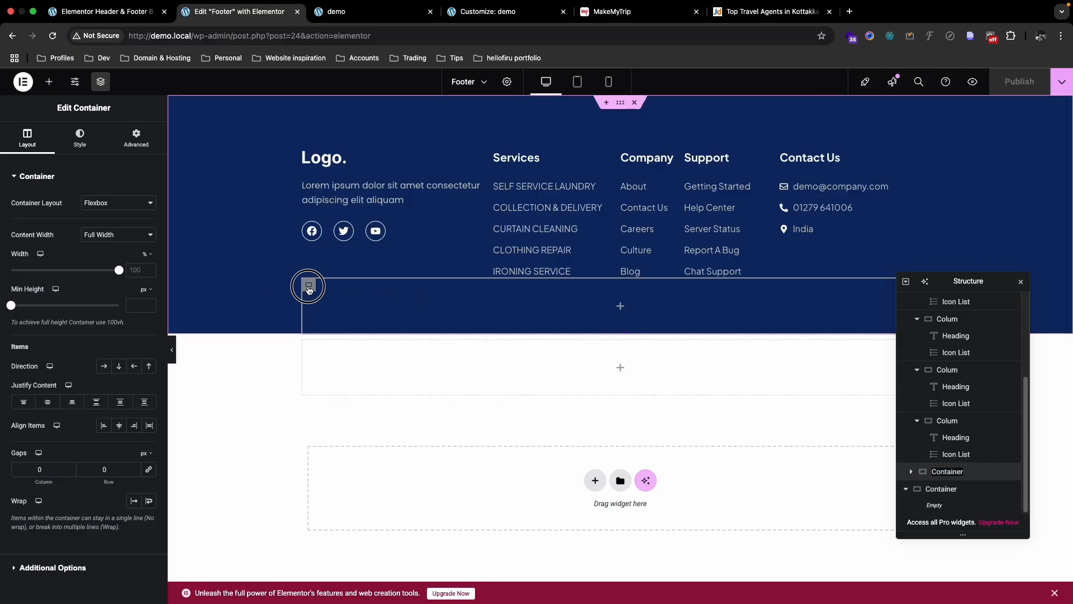
pyautogui.click(150, 147)
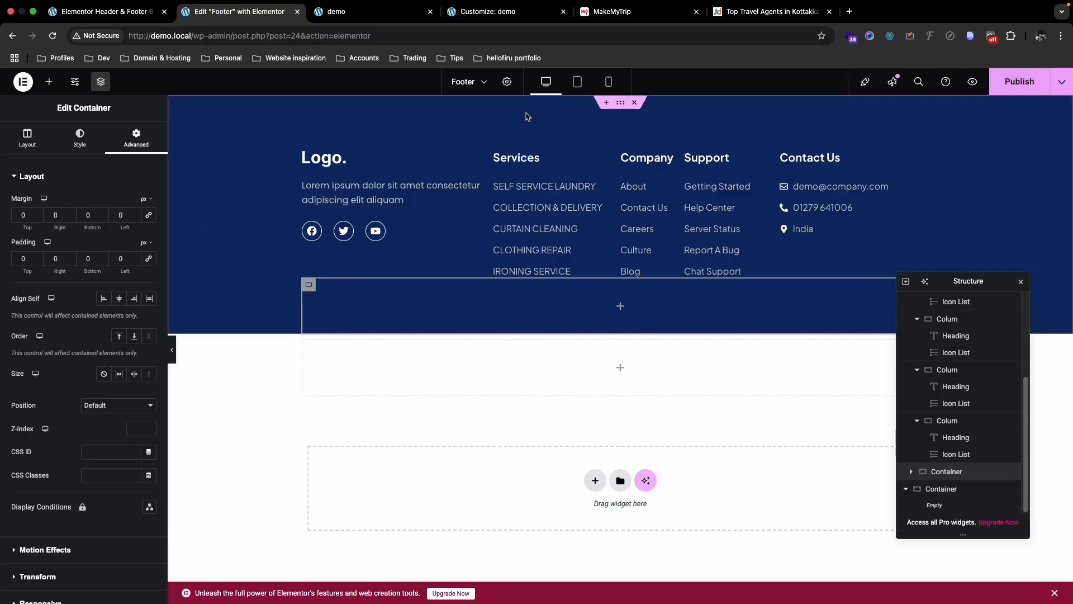
pyautogui.hotkey('ctrl', 'Up')
pyautogui.click(621, 50)
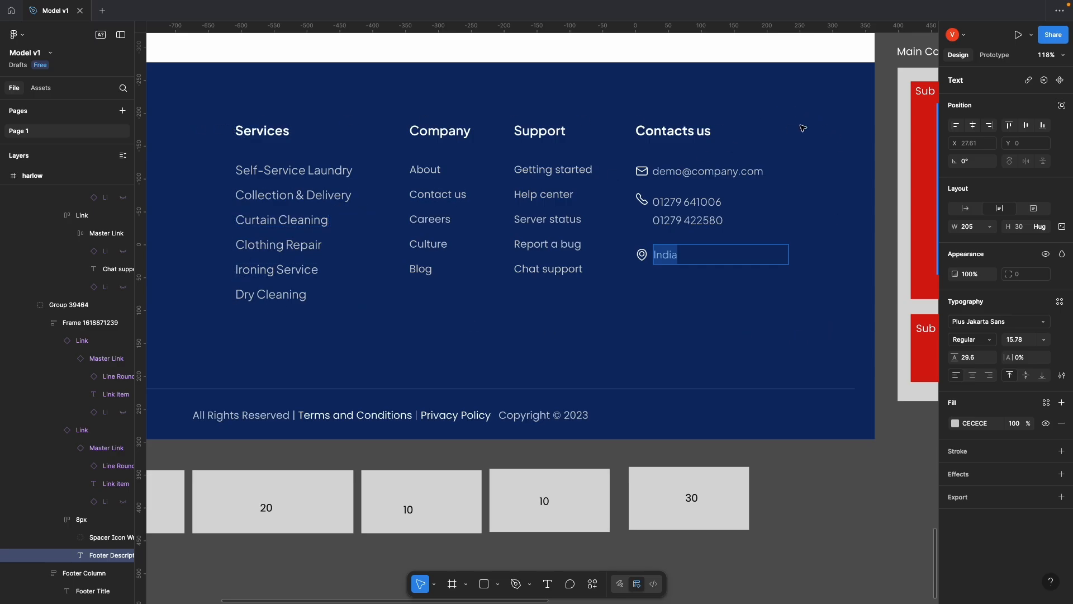
pyautogui.hotkey('ctrl', 'Up')
pyautogui.click(699, 41)
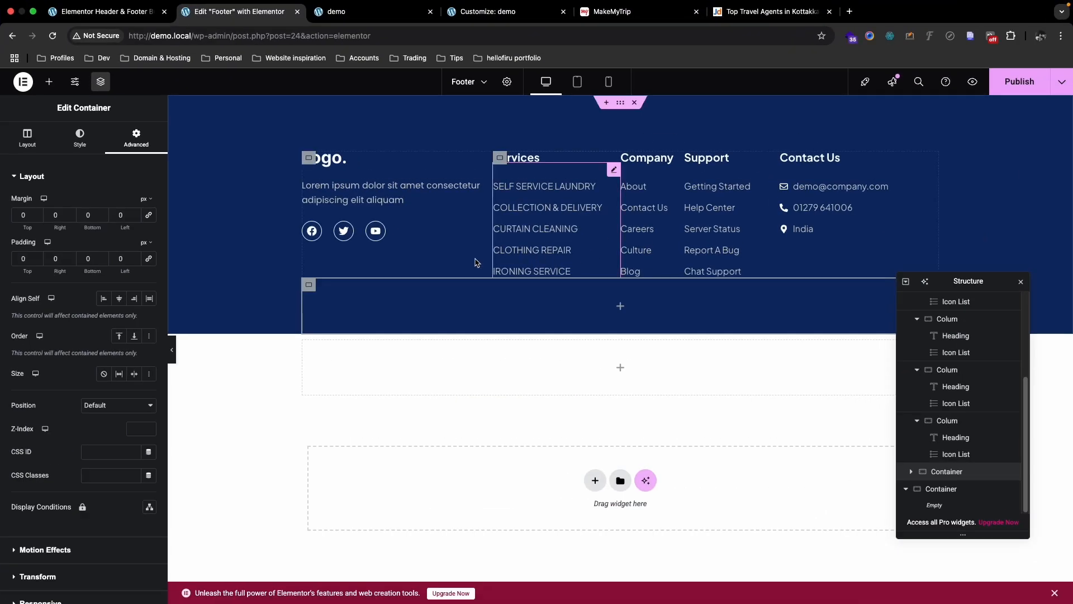
# Step: Set the bottom padding of the container holding the footer's link columns to 80 px
pyautogui.scroll(5, 944, 347)
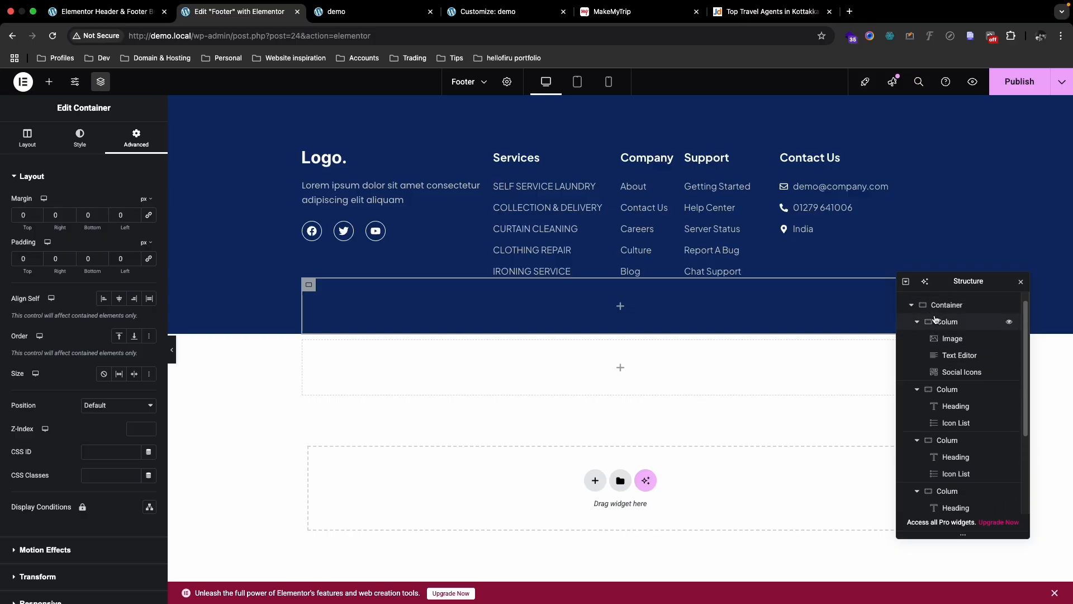
pyautogui.click(937, 307)
pyautogui.click(912, 304)
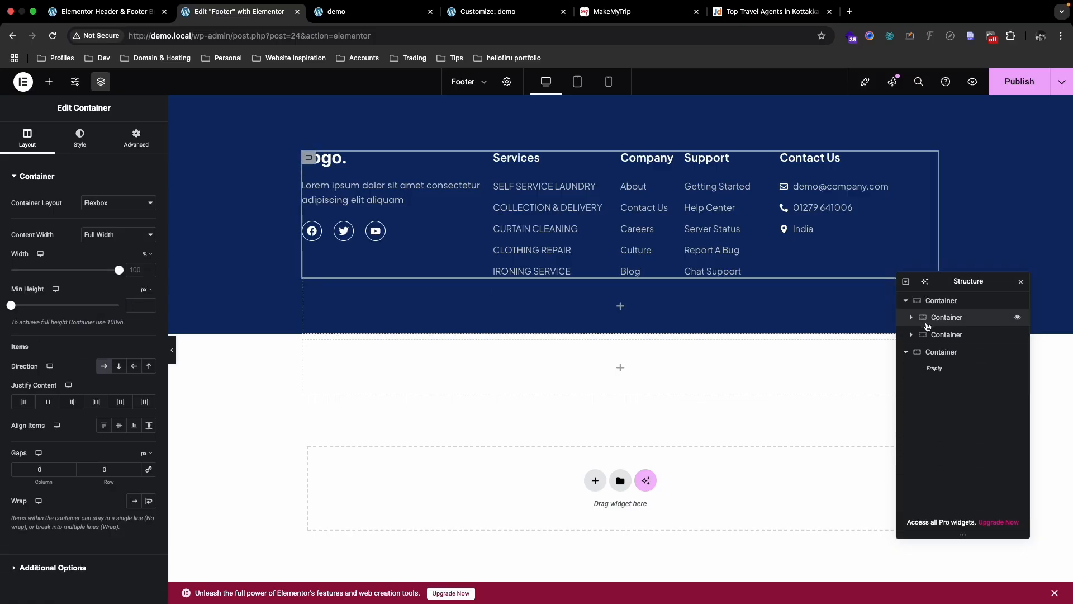
pyautogui.click(932, 318)
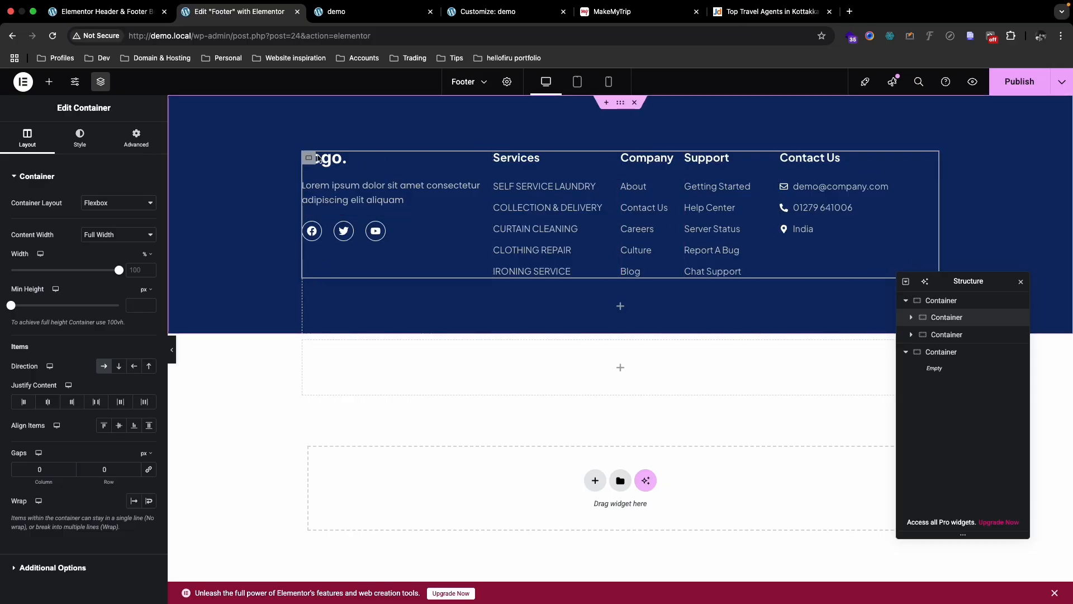
pyautogui.click(129, 151)
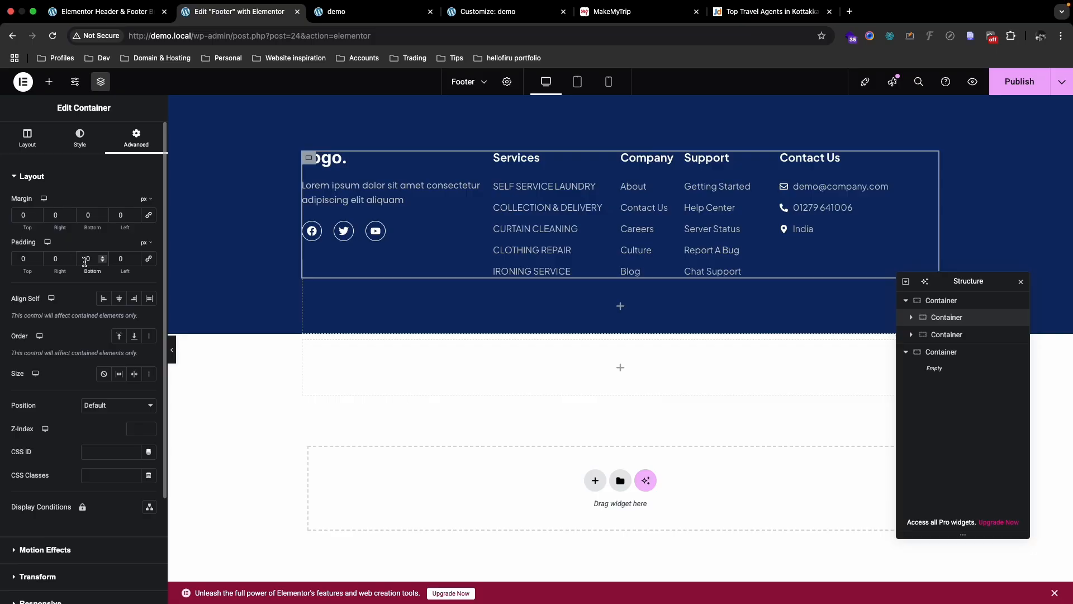
pyautogui.write('800')
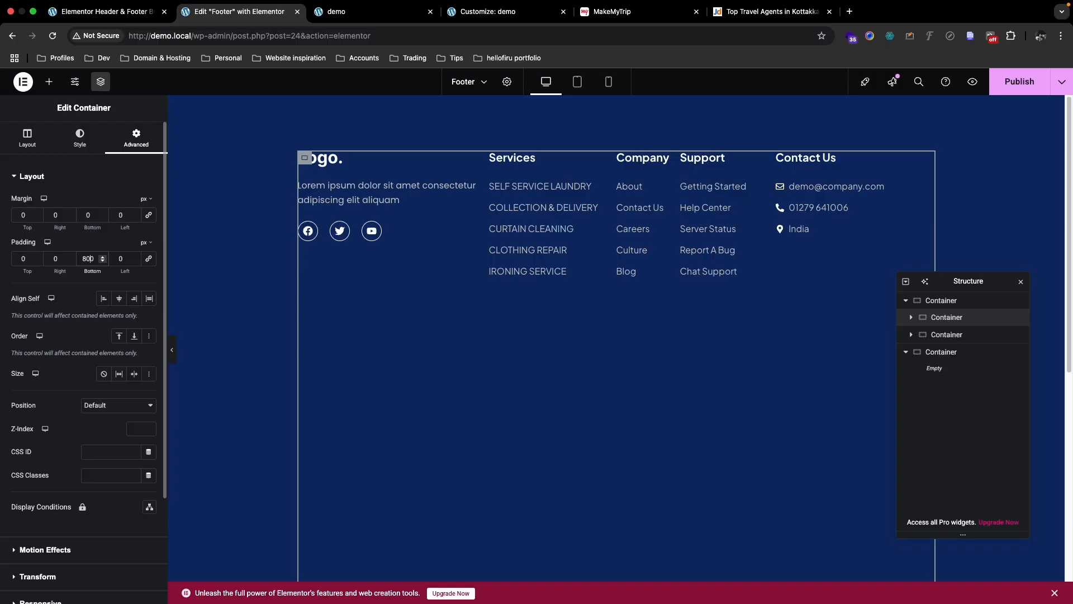
pyautogui.press('BackSpace')
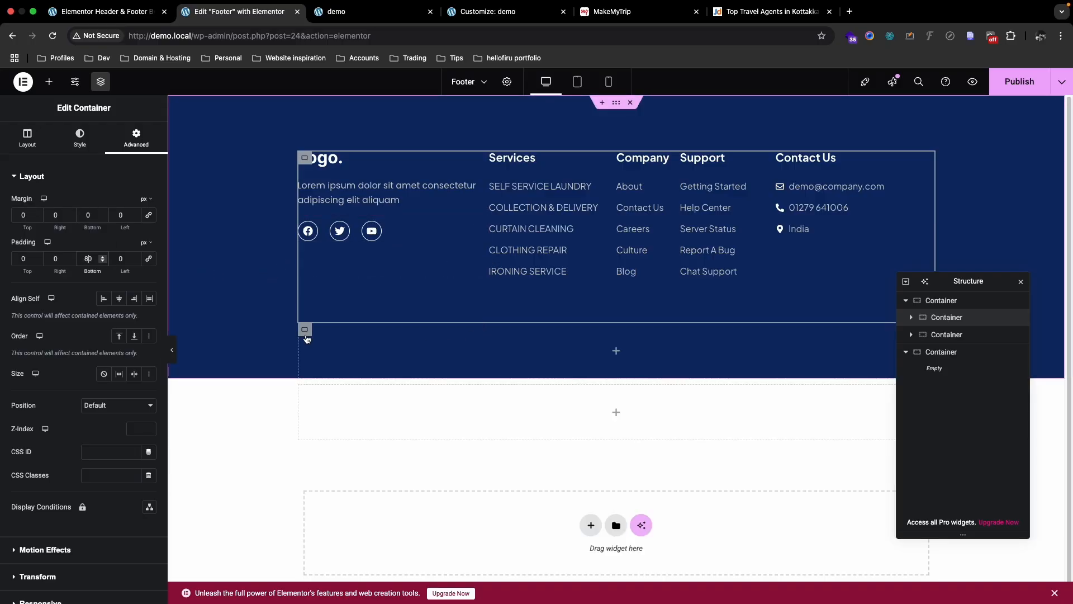
# Step: Check the copyright row in Figma and give the empty lower footer container 20 px of top and bottom padding
pyautogui.click(305, 330)
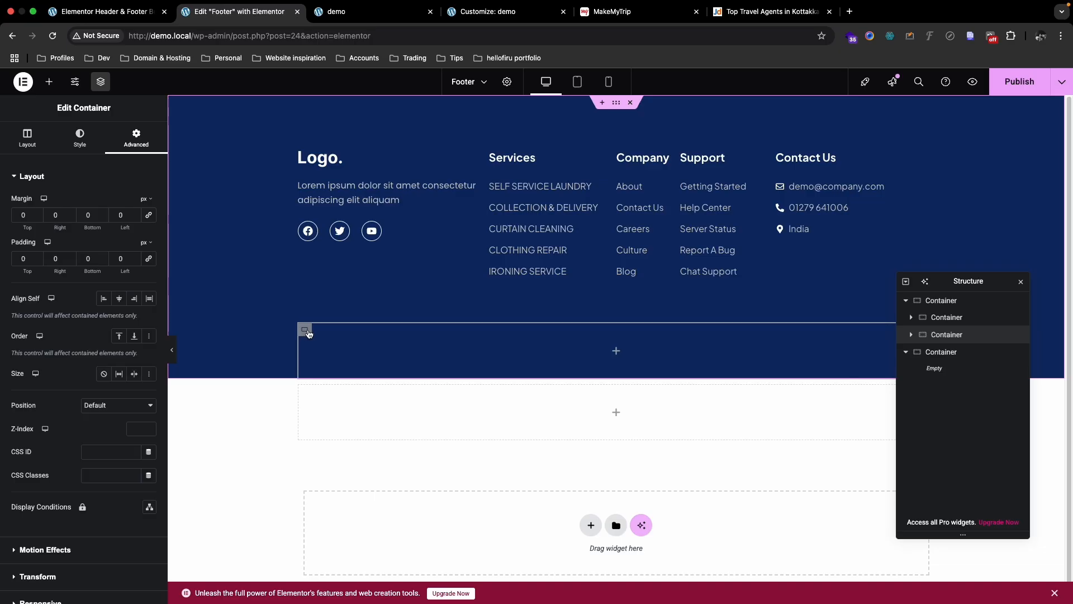
pyautogui.hotkey('ctrl', 'Up')
pyautogui.click(704, 58)
pyautogui.hotkey('ctrl', 'Up')
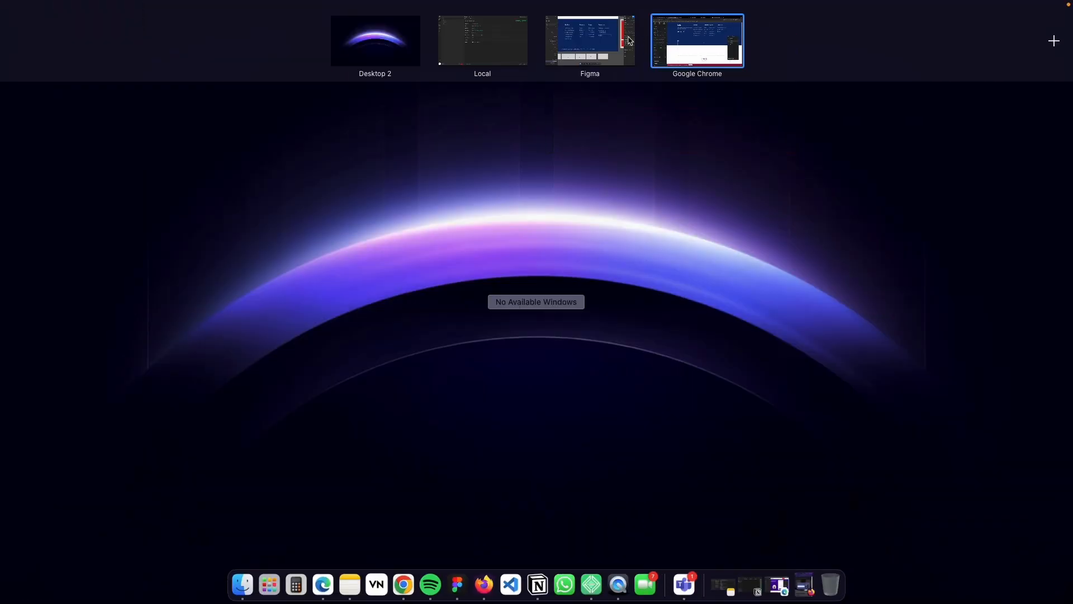
pyautogui.click(582, 32)
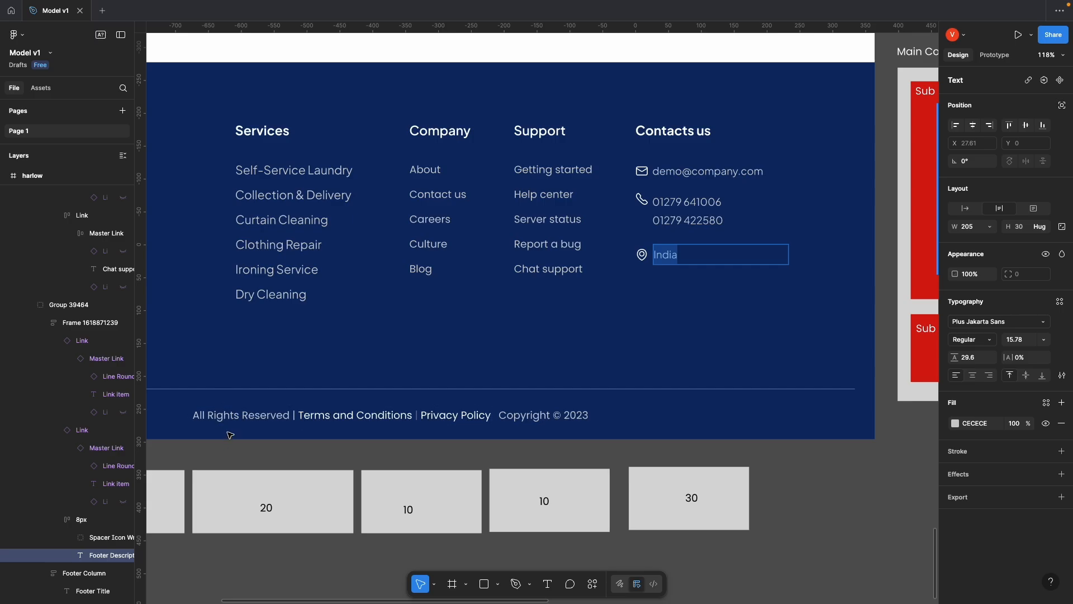
pyautogui.hotkey('ctrl', 'Up')
pyautogui.click(699, 45)
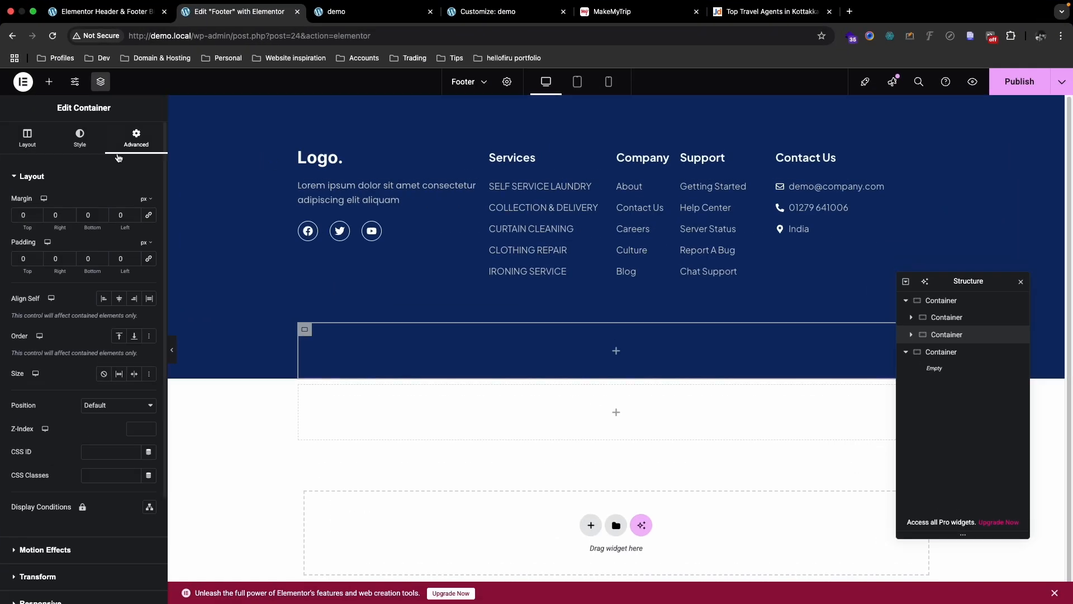
pyautogui.click(21, 257)
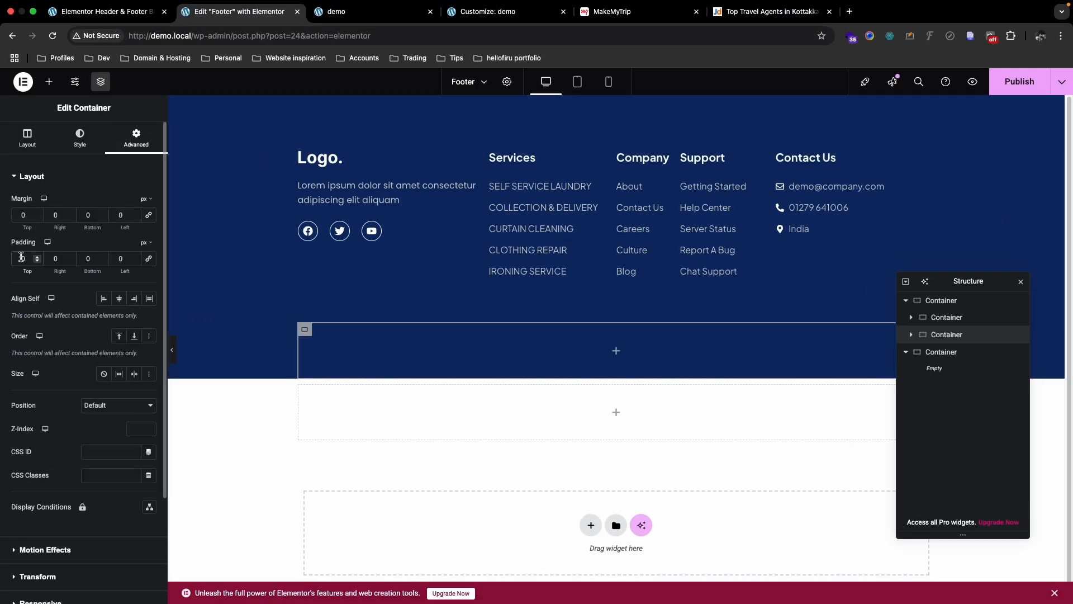
pyautogui.write('20')
pyautogui.press('Tab')
pyautogui.press('Tab')
pyautogui.write('20')
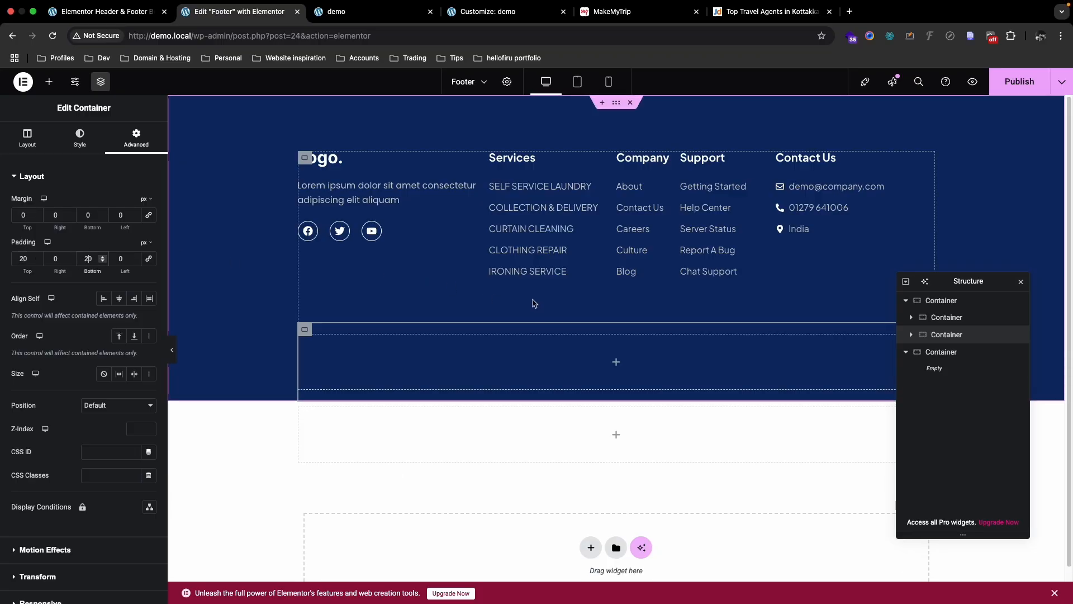
# Step: Inspect the stroke of the divider line above the copyright row in the Figma design and return to Elementor
pyautogui.hotkey('ctrl', 'Up')
pyautogui.click(560, 28)
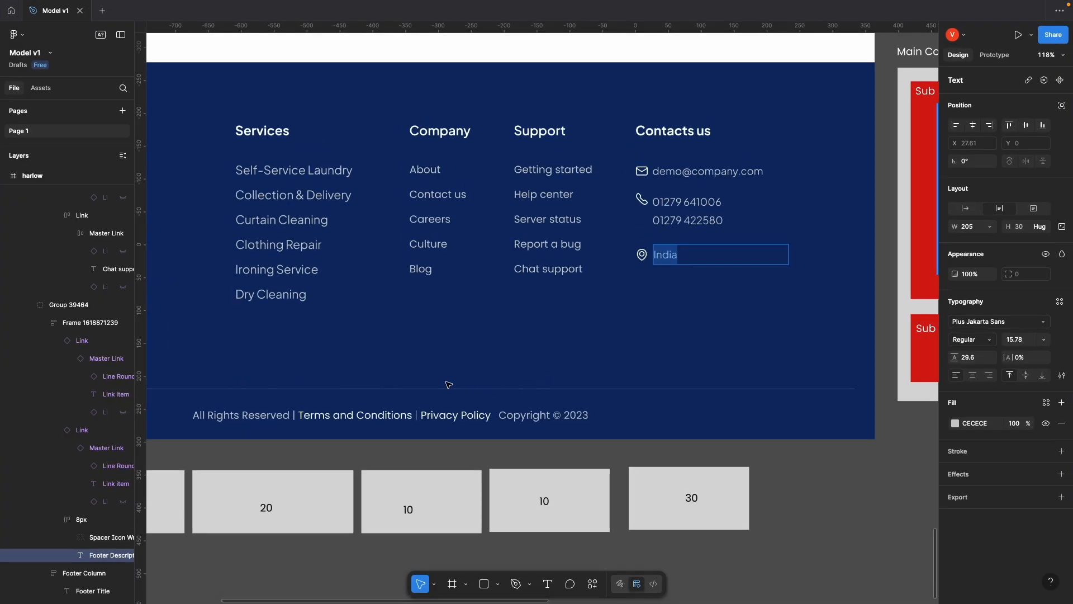
pyautogui.click(418, 389)
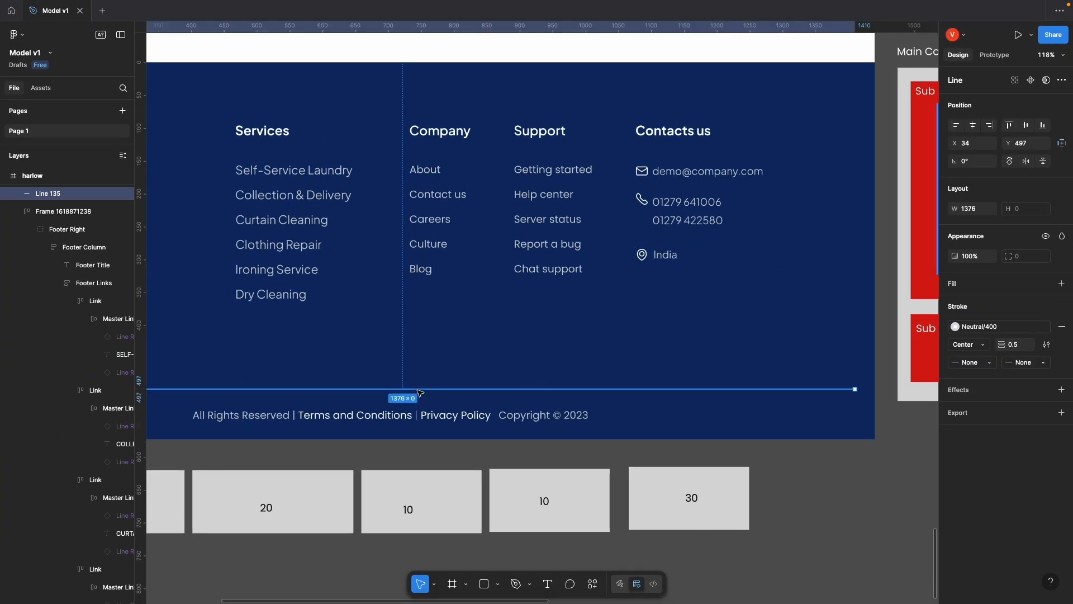
pyautogui.hotkey('ctrl', 'Up')
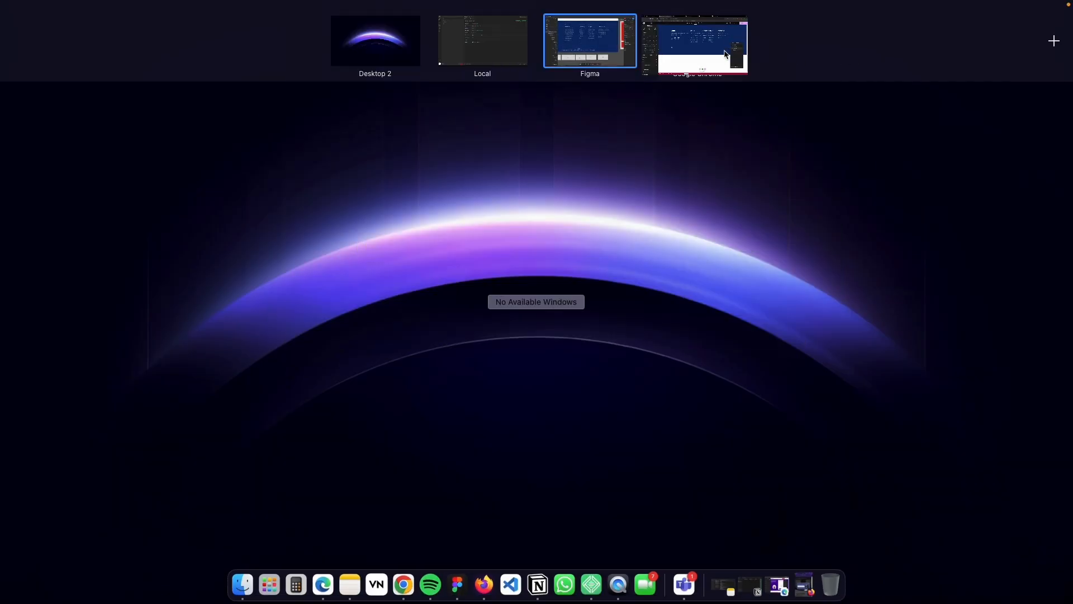
pyautogui.click(699, 38)
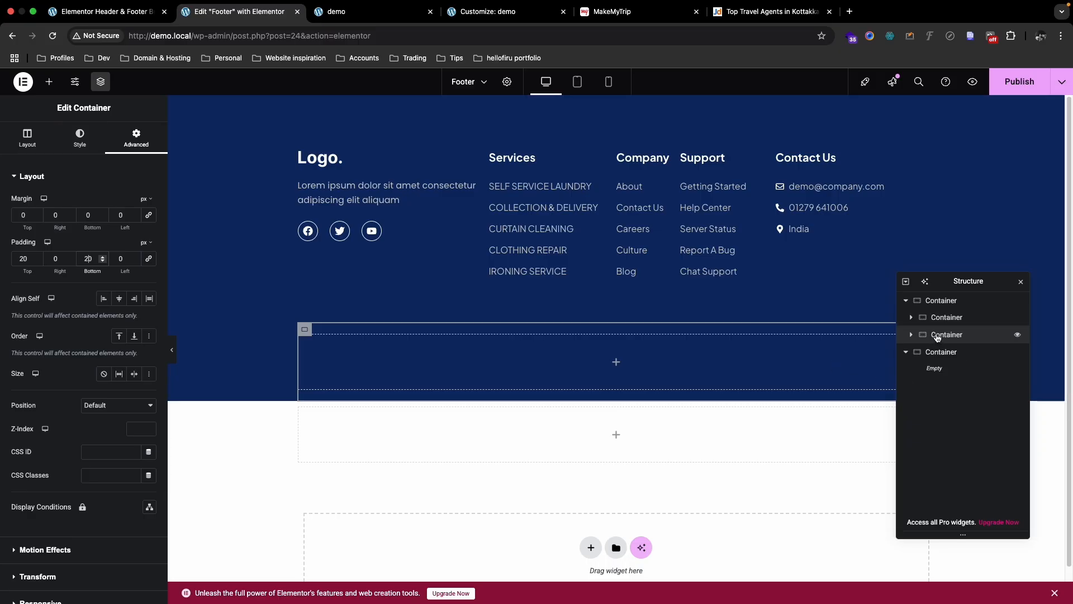
# Step: Give the empty lower footer container a solid border with a width of 1 px on the top side only
pyautogui.click(81, 147)
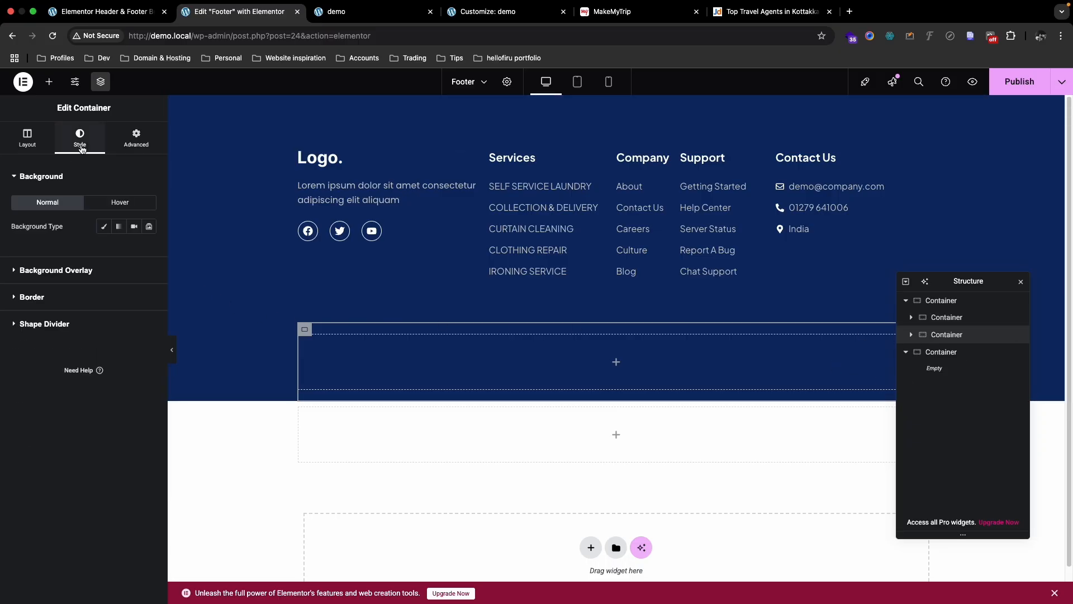
pyautogui.click(48, 298)
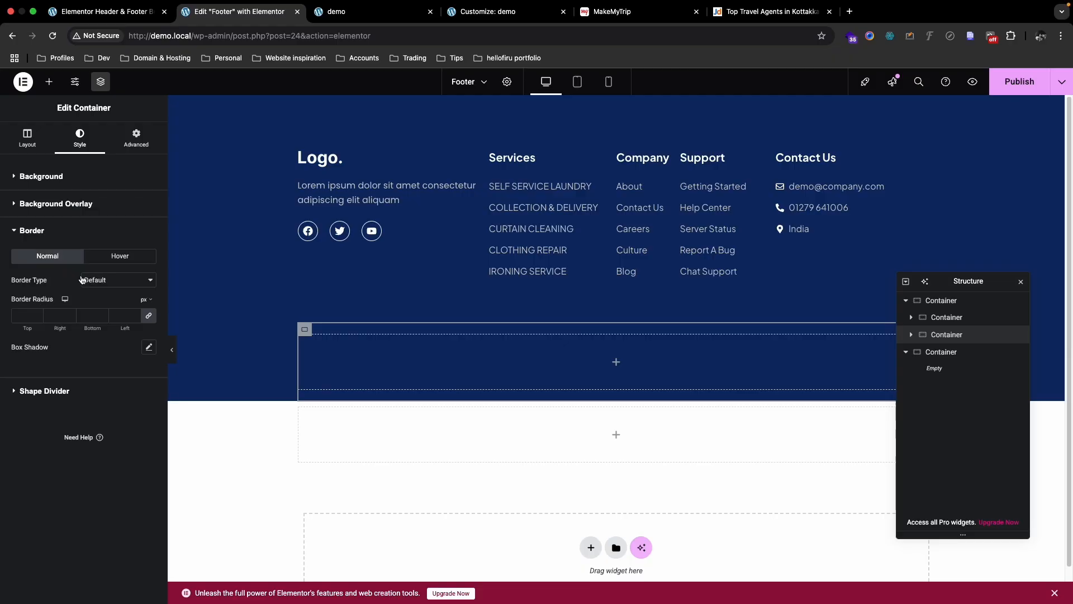
pyautogui.click(95, 280)
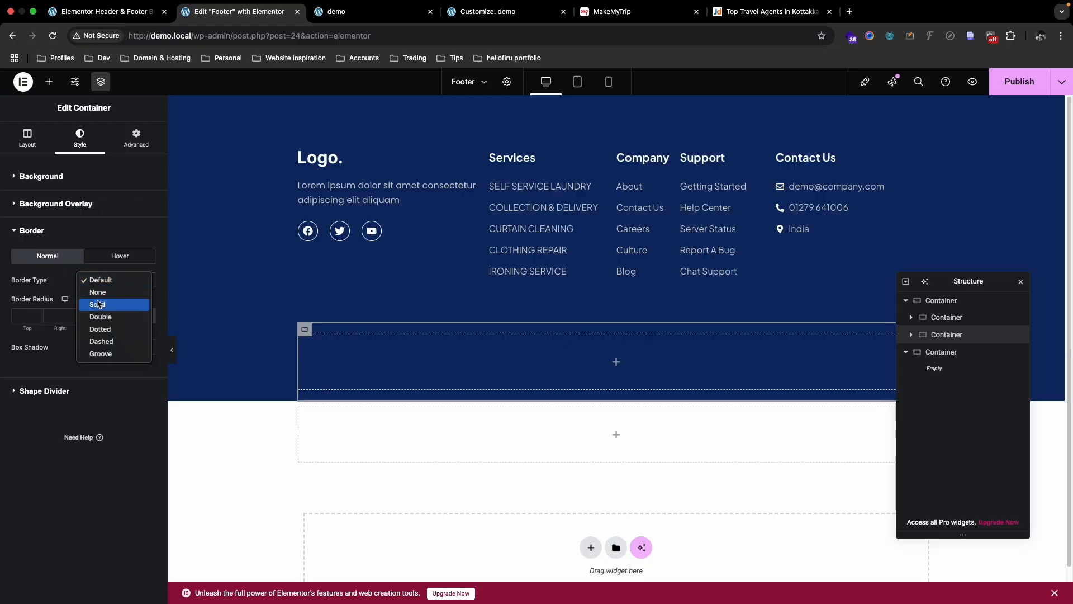
pyautogui.click(96, 305)
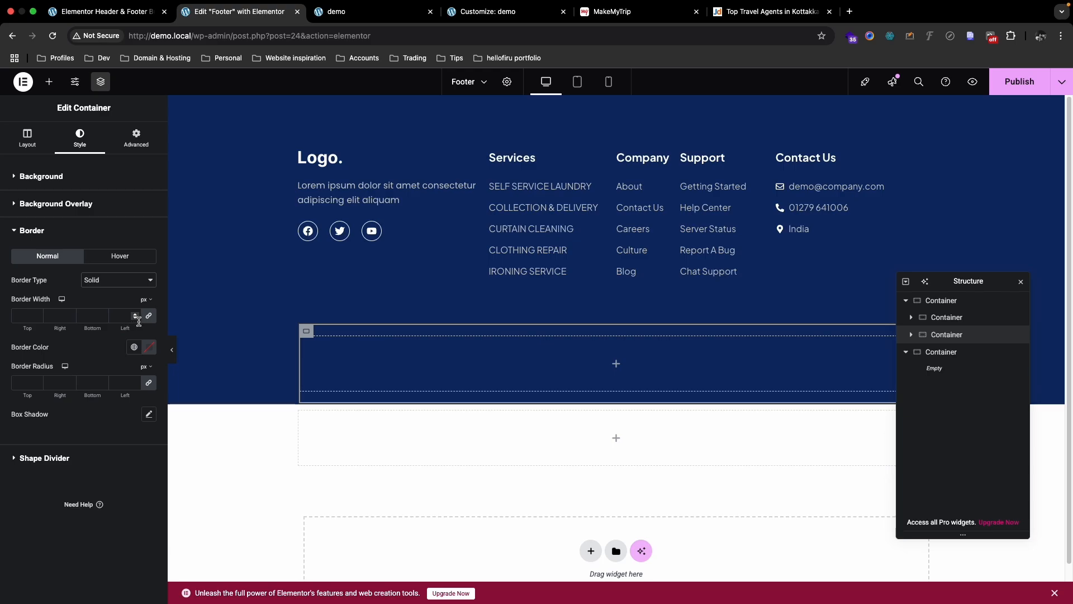
pyautogui.click(37, 319)
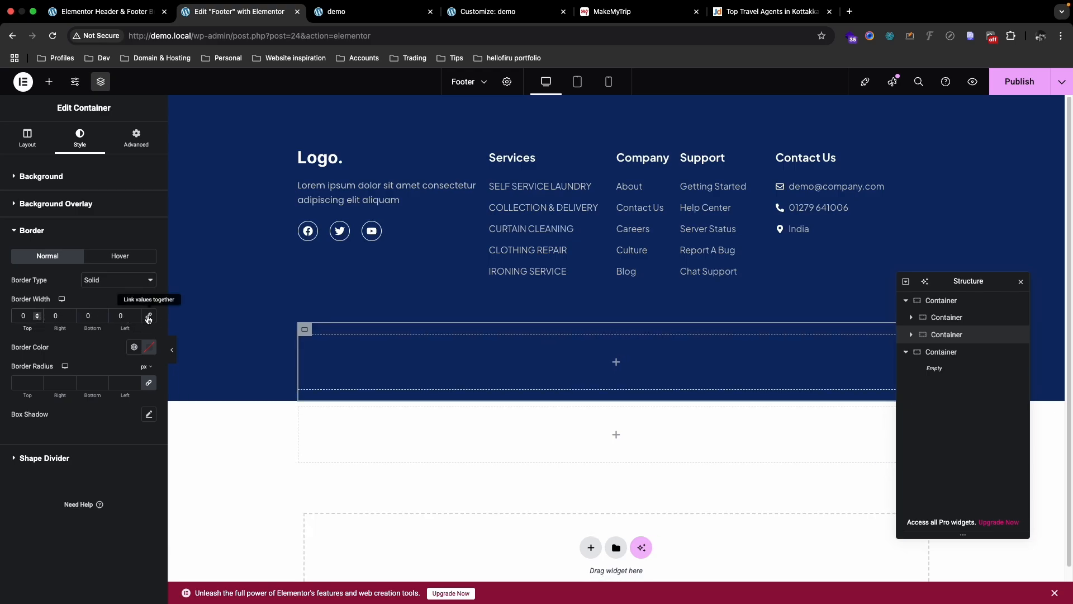
pyautogui.write('1')
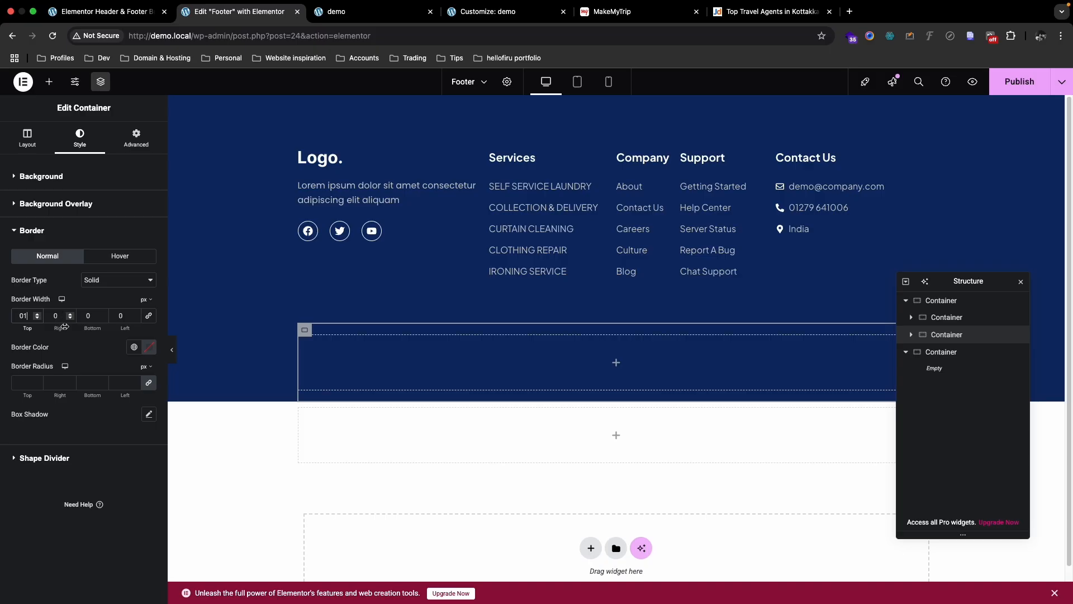
# Step: Set the lower footer container's border colour to semi-transparent white, #FFFFFFAD
pyautogui.click(149, 348)
pyautogui.click(88, 401)
pyautogui.moveTo(89, 401); pyautogui.dragTo(55, 381)
pyautogui.moveTo(213, 497); pyautogui.dragTo(172, 495)
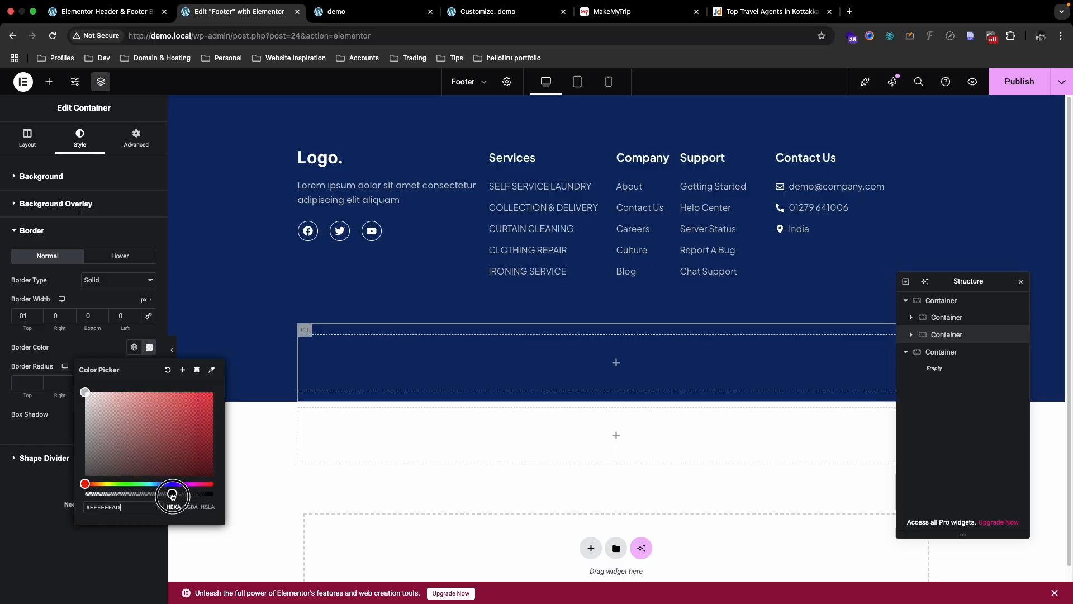
pyautogui.moveTo(1072, 1)
pyautogui.click(706, 40)
pyautogui.click(41, 493)
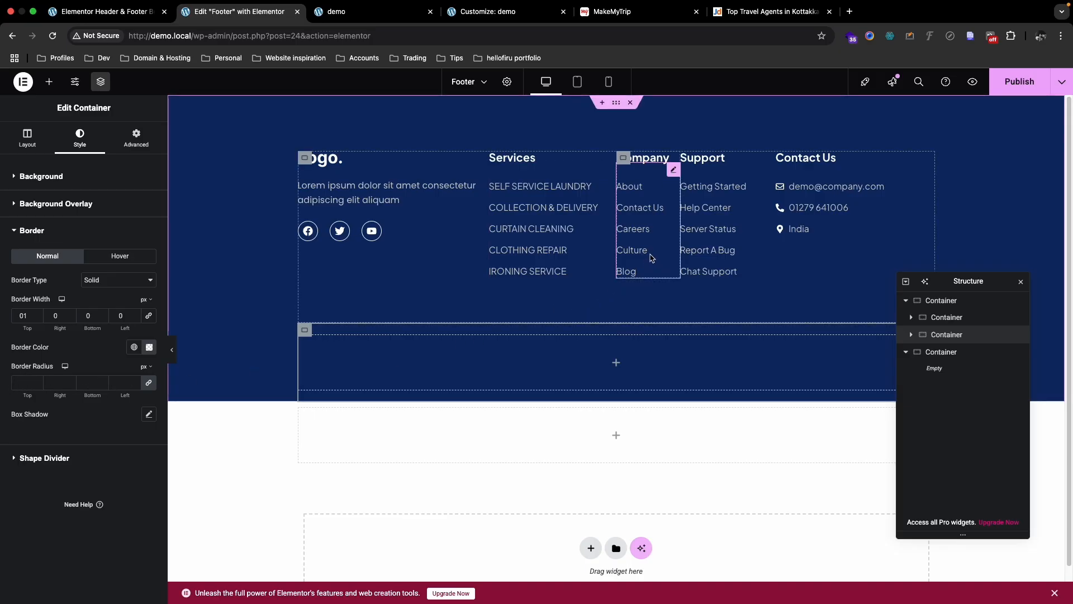
# Step: Add a Text Editor widget to the lower footer container and look up the copyright text's fill colour in Figma
pyautogui.click(50, 81)
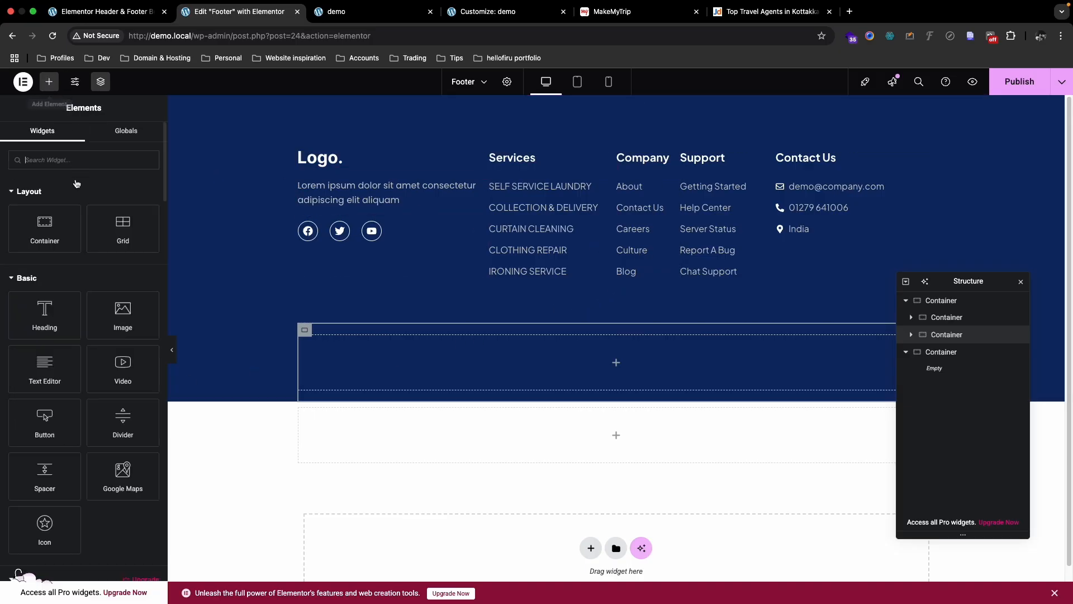
pyautogui.moveTo(48, 374); pyautogui.dragTo(590, 363)
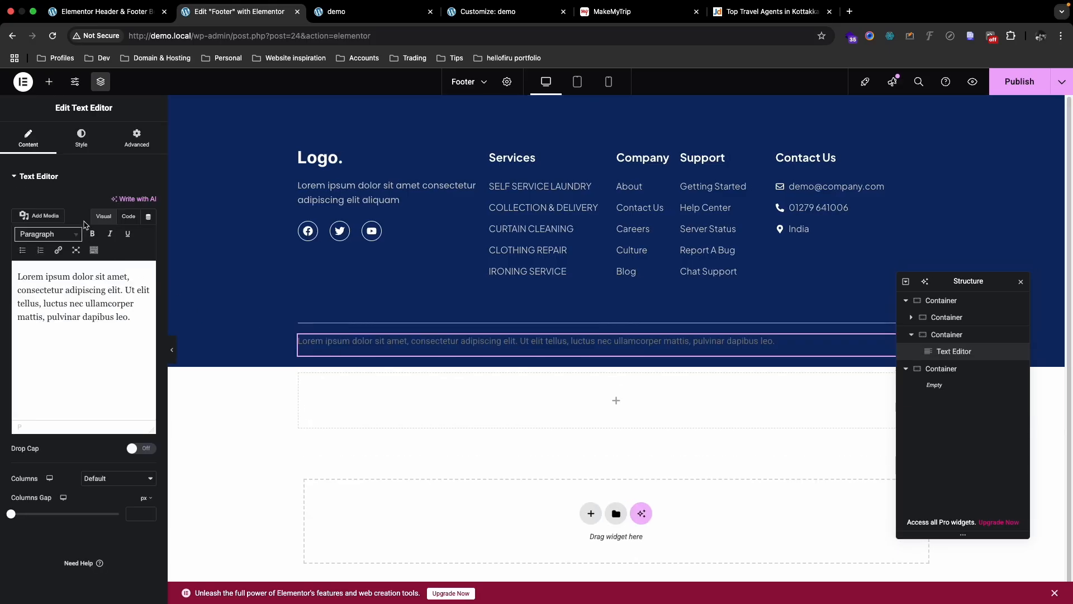
pyautogui.hotkey('ctrl', 'Up')
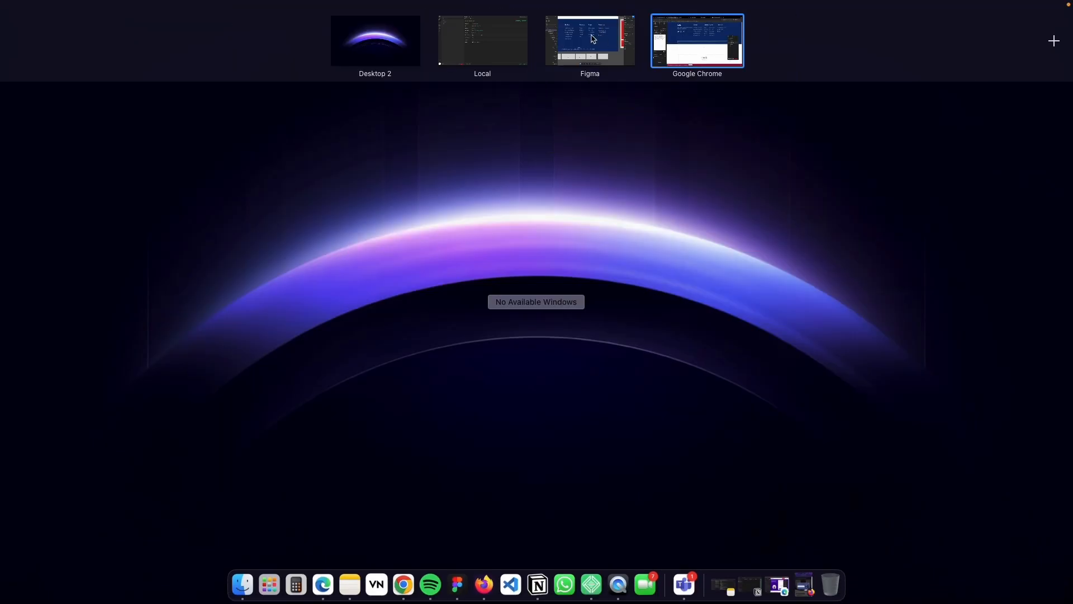
pyautogui.click(593, 40)
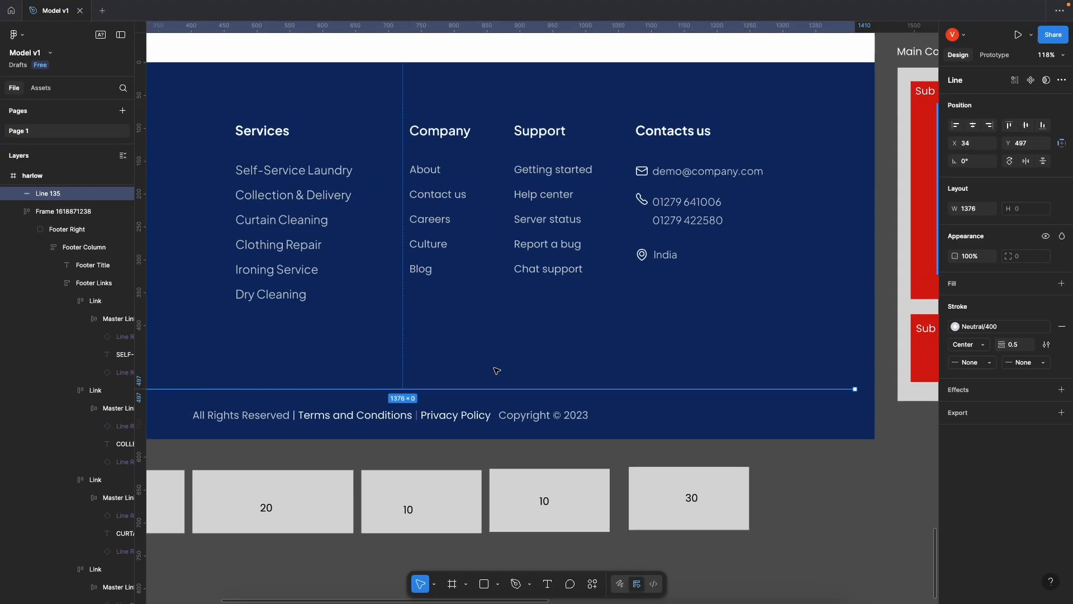
pyautogui.click(255, 416)
pyautogui.doubleClick(255, 416)
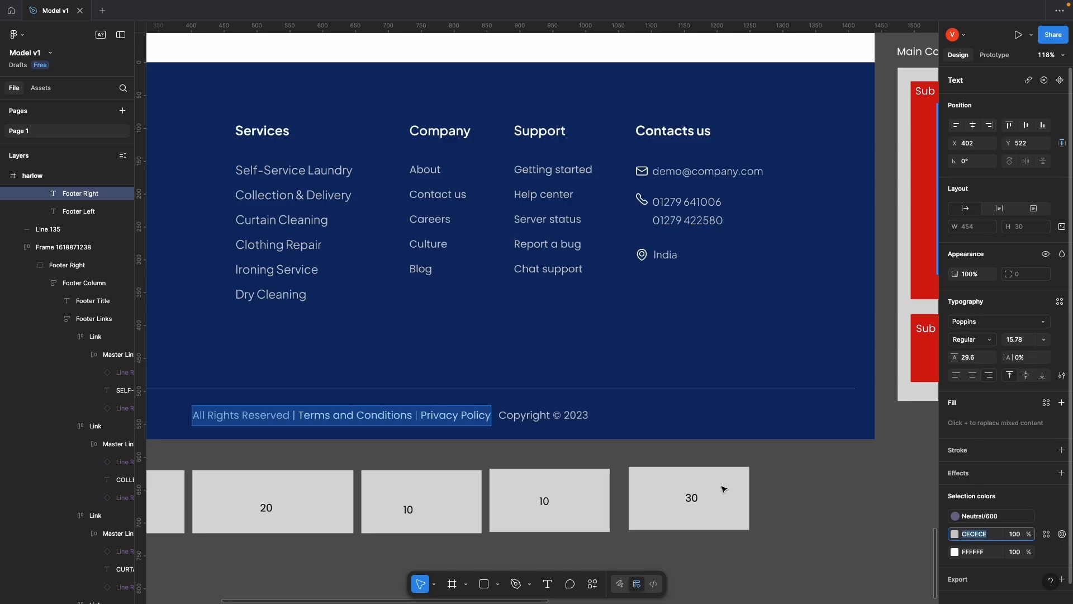
pyautogui.doubleClick(244, 415)
pyautogui.click(969, 428)
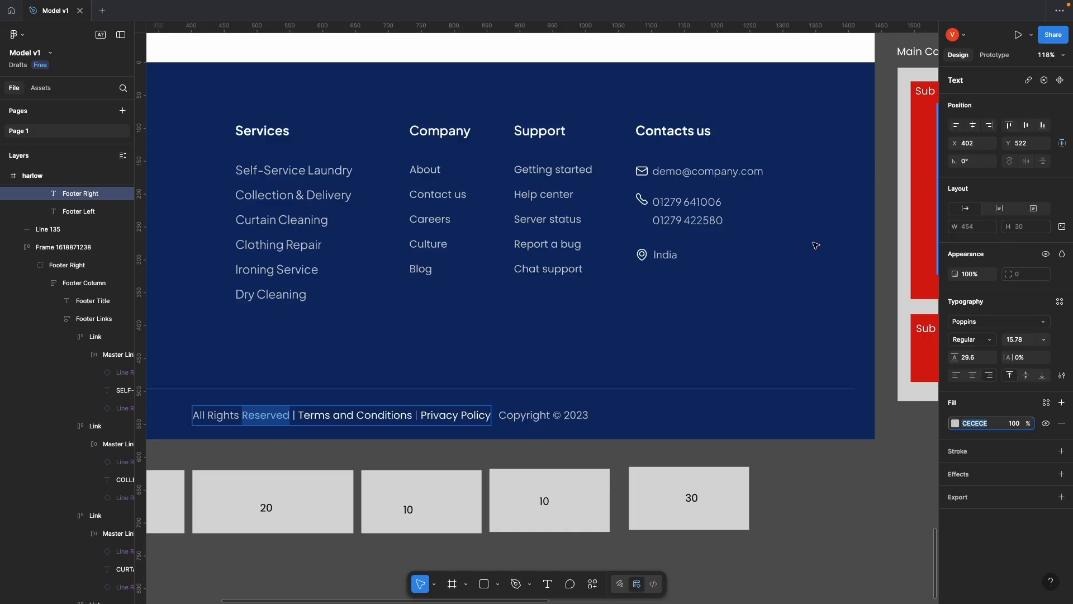
pyautogui.hotkey('ctrl', 'Up')
pyautogui.click(697, 41)
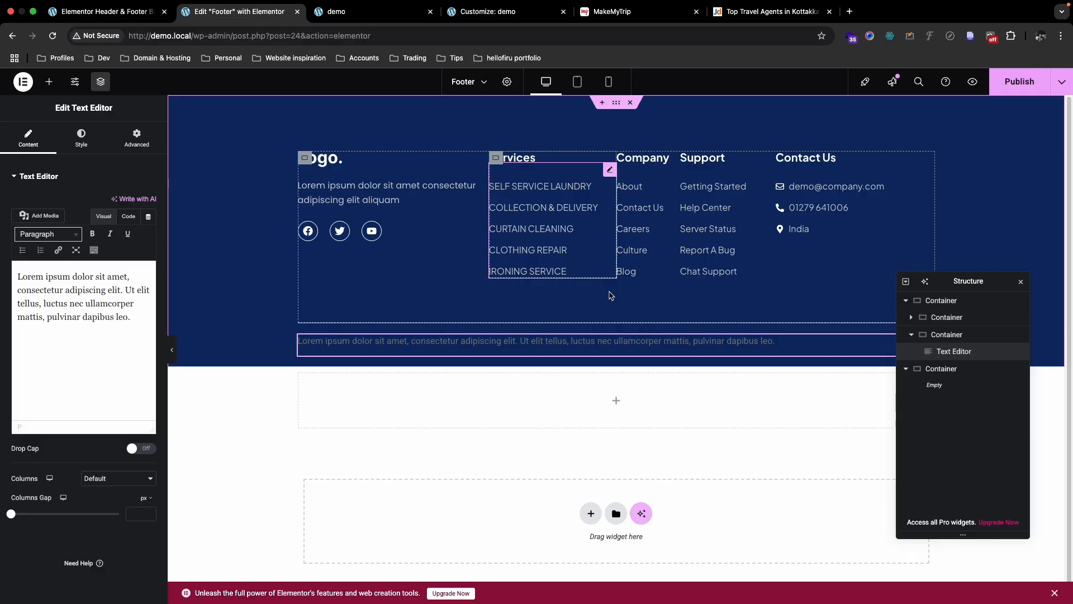
# Step: Centre the new text widget's content and set its text colour to #CECECE
pyautogui.click(88, 151)
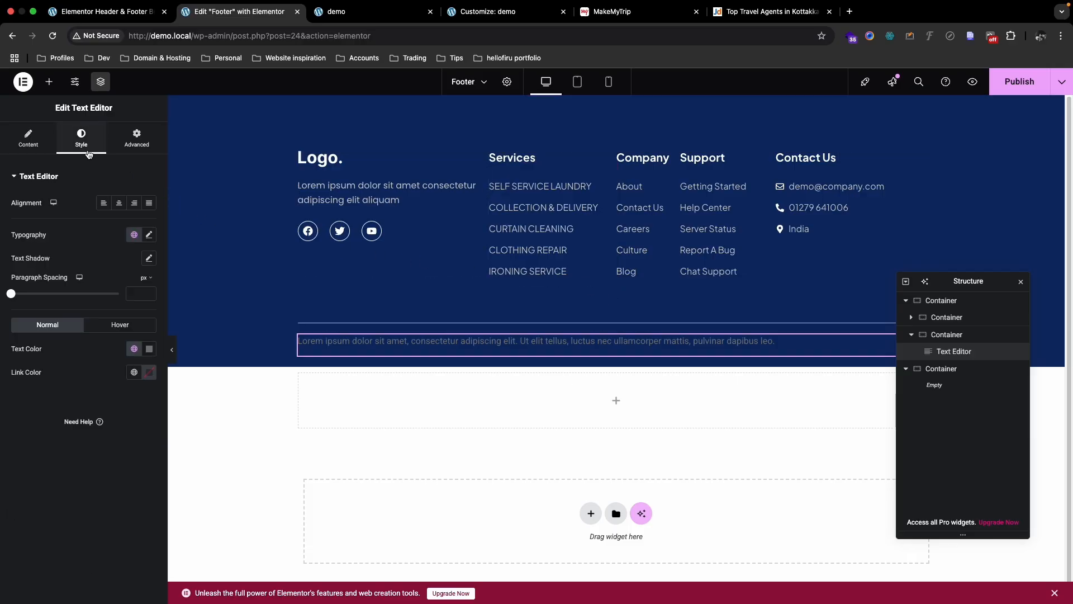
pyautogui.click(120, 204)
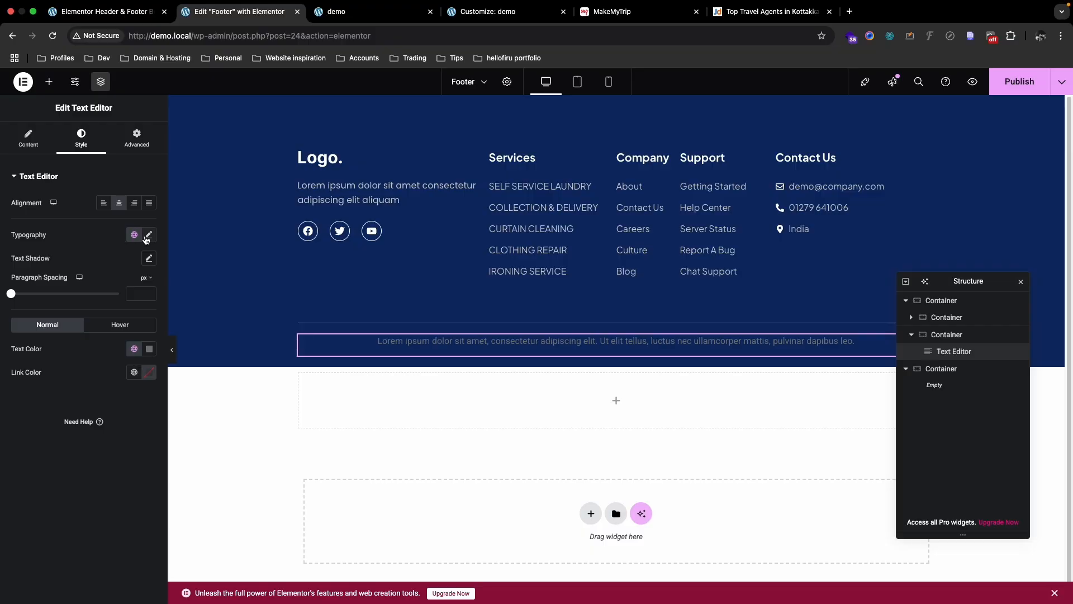
pyautogui.click(150, 348)
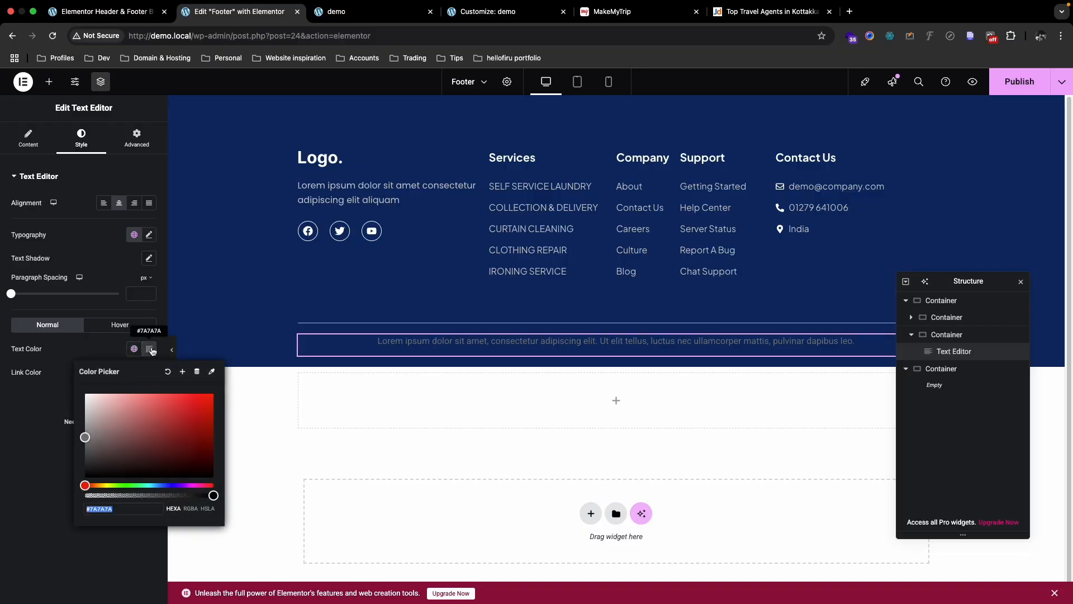
pyautogui.click(86, 477)
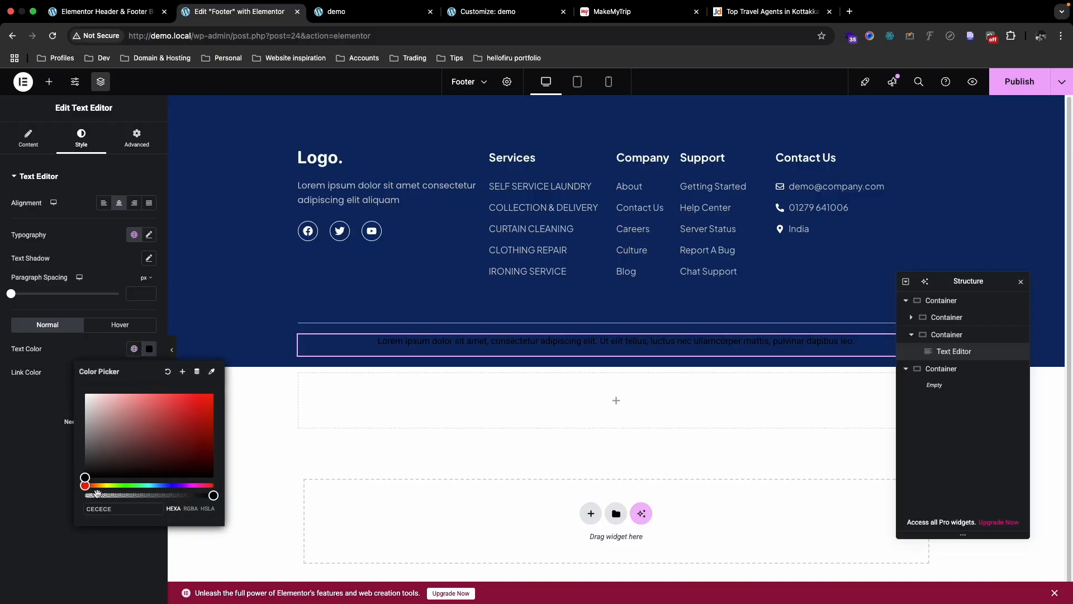
pyautogui.write('#')
pyautogui.click(61, 471)
# Step: Check the copyright text's font family and size in the Figma design and return to Elementor
pyautogui.hotkey('ctrl', 'Up')
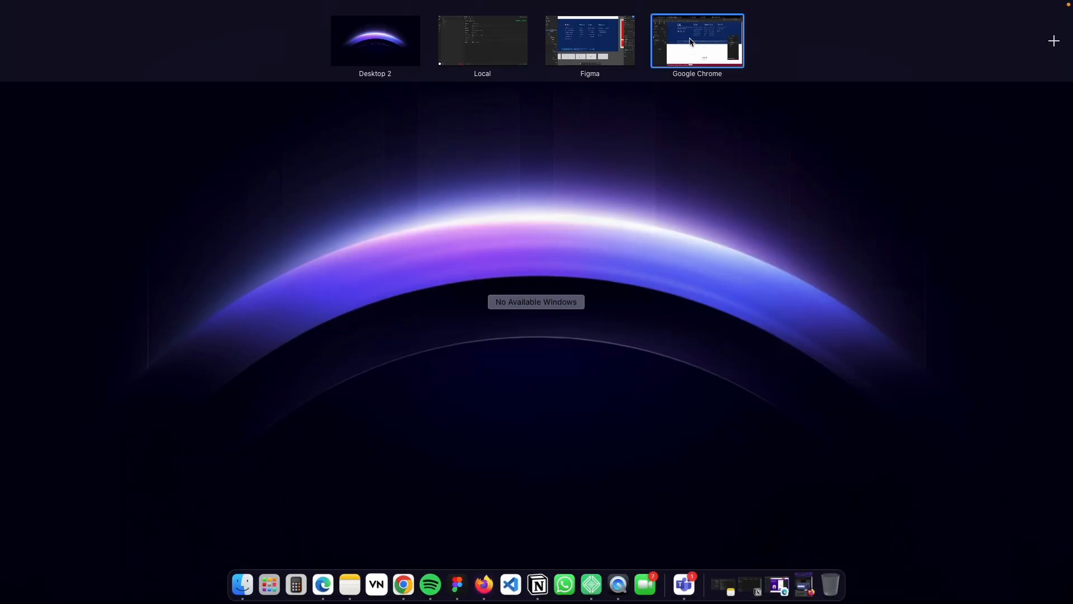
pyautogui.click(593, 44)
pyautogui.click(982, 325)
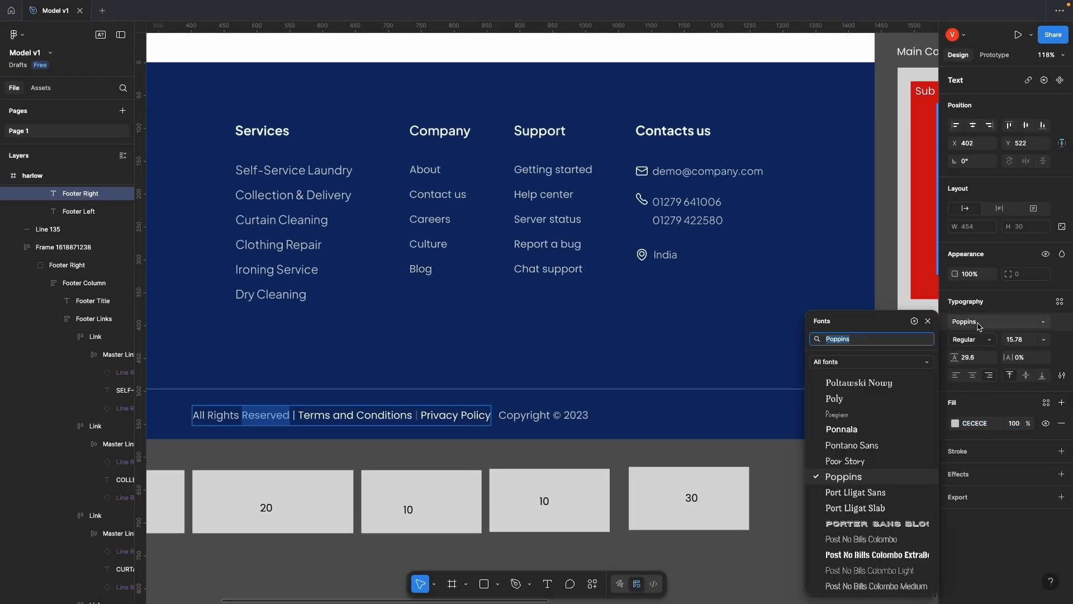
pyautogui.click(1021, 341)
pyautogui.hotkey('ctrl', 'Up')
pyautogui.click(693, 42)
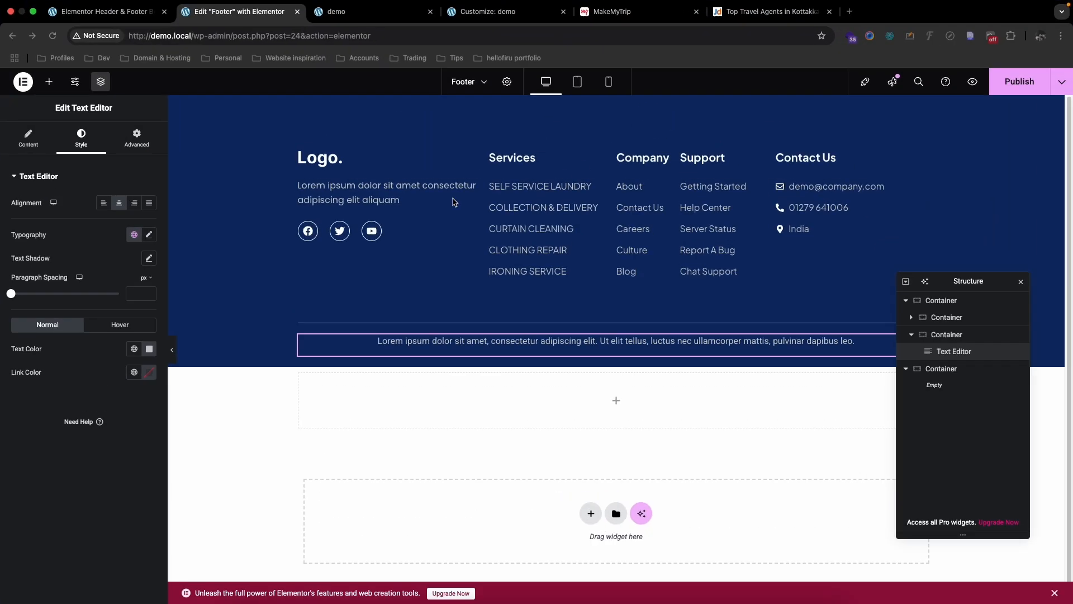
# Step: Set the text widget's typography to the Poppins font family at 16 px
pyautogui.click(148, 234)
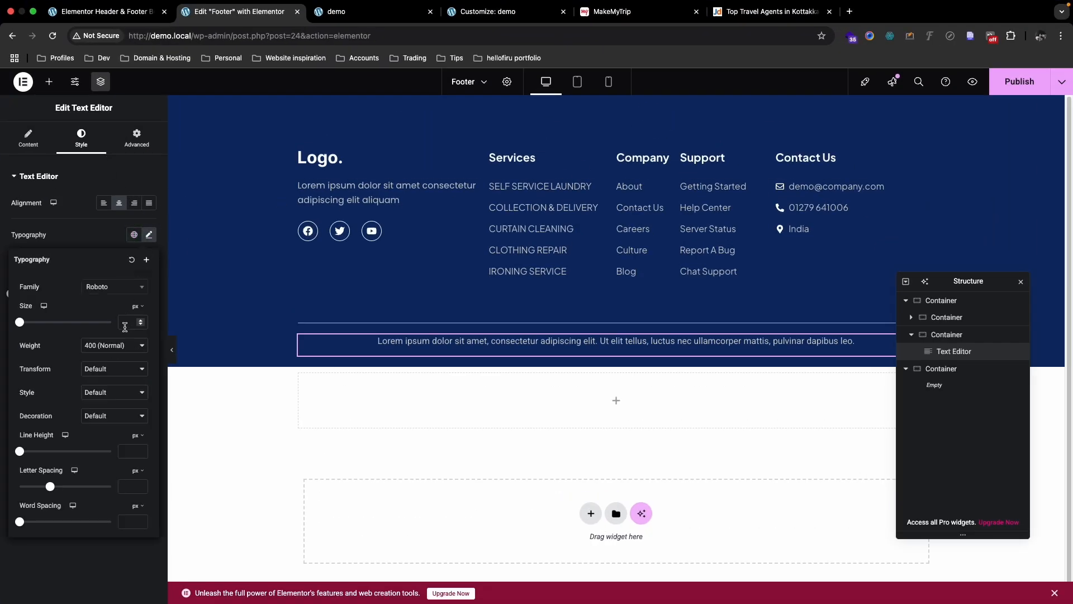
pyautogui.click(120, 287)
pyautogui.write('popp')
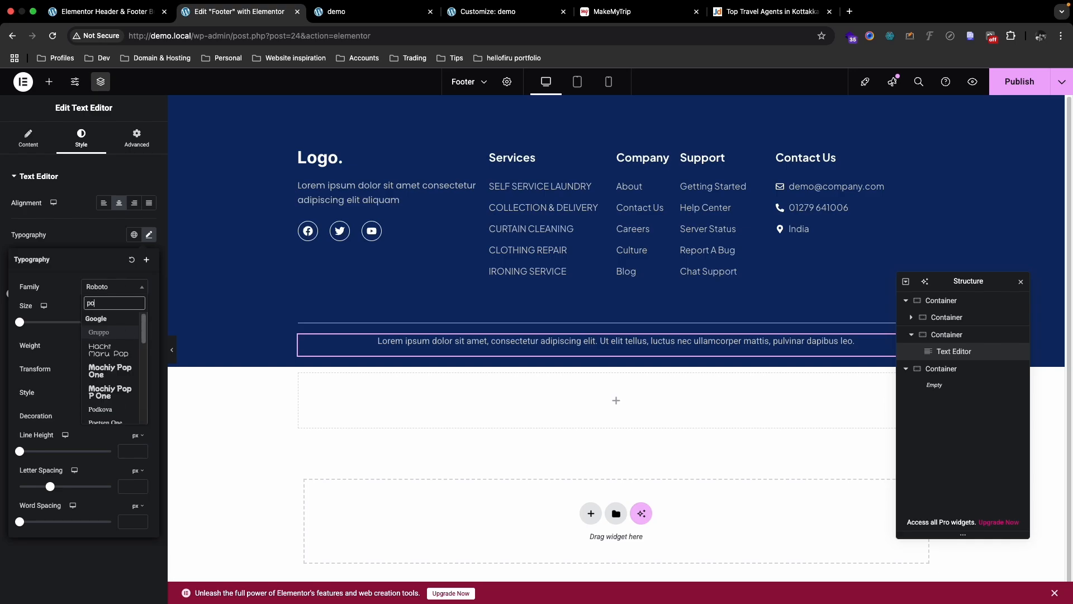
pyautogui.click(112, 334)
pyautogui.click(122, 319)
pyautogui.write('16')
# Step: Check the copyright text's line height in Figma and set the text widget's line height to 29 px
pyautogui.click(124, 449)
pyautogui.hotkey('ctrl', 'Up')
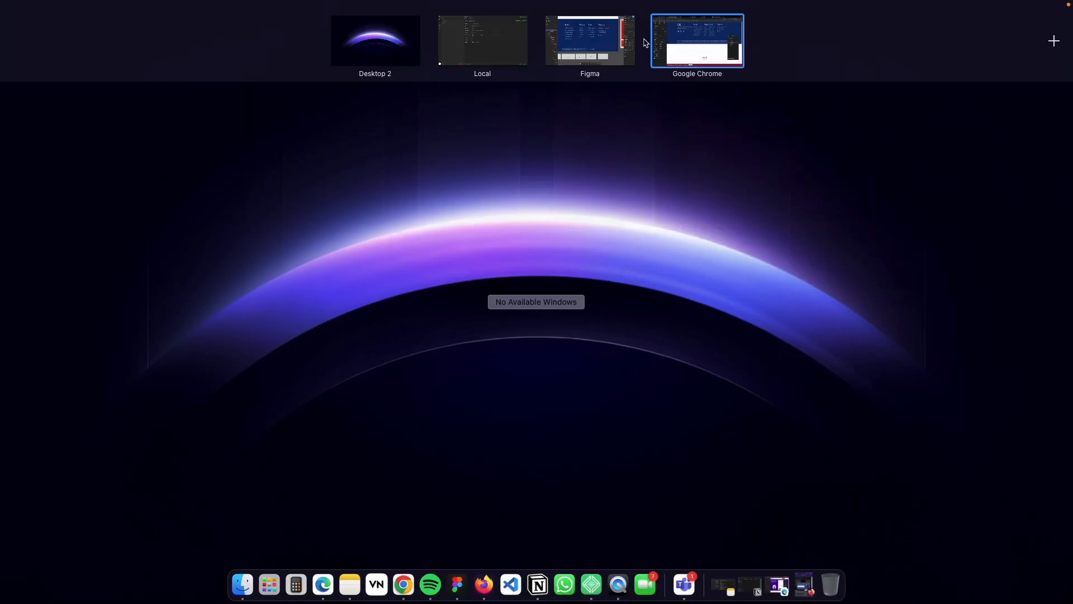
pyautogui.click(615, 46)
pyautogui.moveTo(1072, 1)
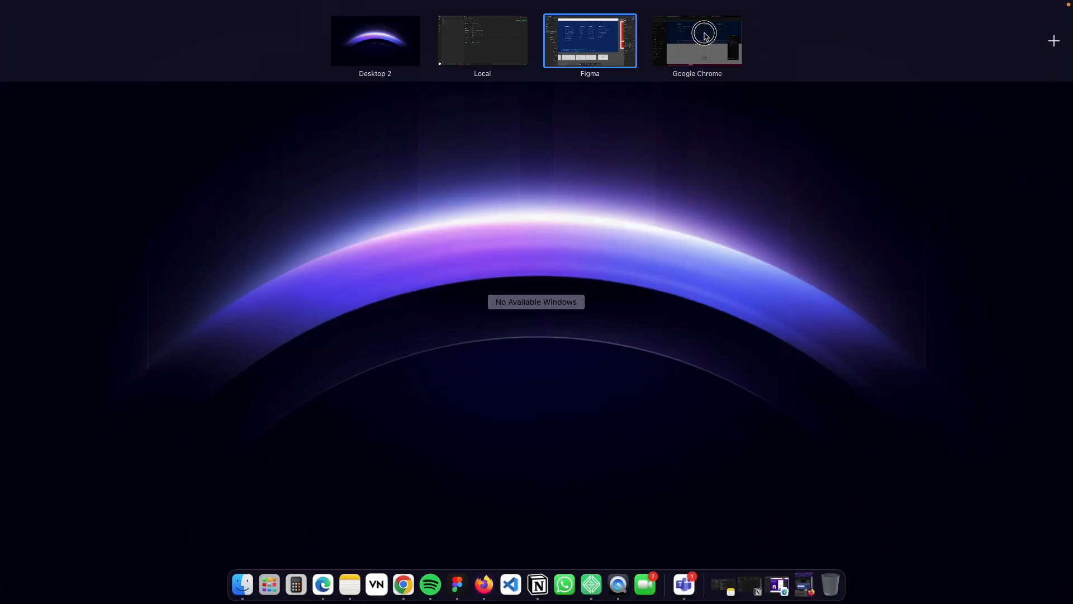
pyautogui.click(705, 37)
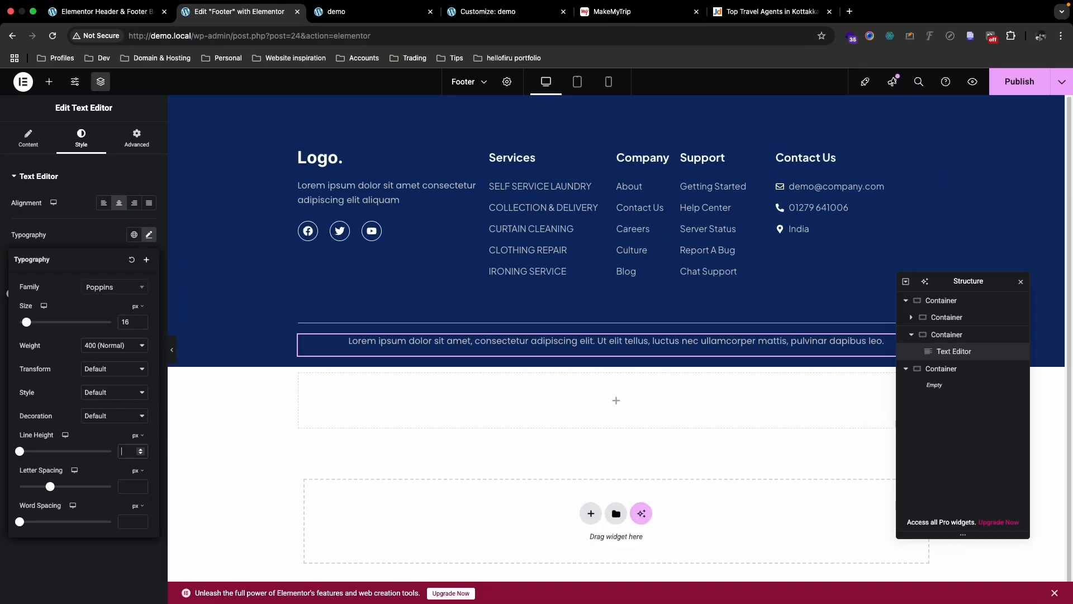
pyautogui.write('29')
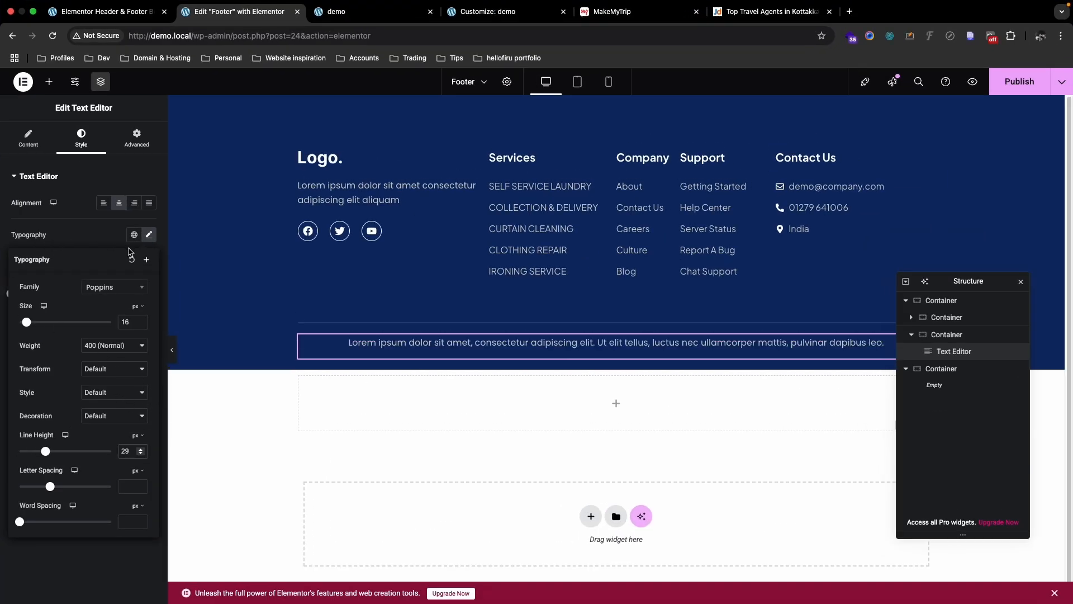
# Step: Reduce the text widget's line height to about 22 px and close the typography settings
pyautogui.press('Down')
pyautogui.press('Down')
pyautogui.press('Down')
pyautogui.press('Down')
pyautogui.press('Down')
pyautogui.press('Down')
pyautogui.press('Down')
pyautogui.press('Down')
pyautogui.press('Down')
pyautogui.press('Down')
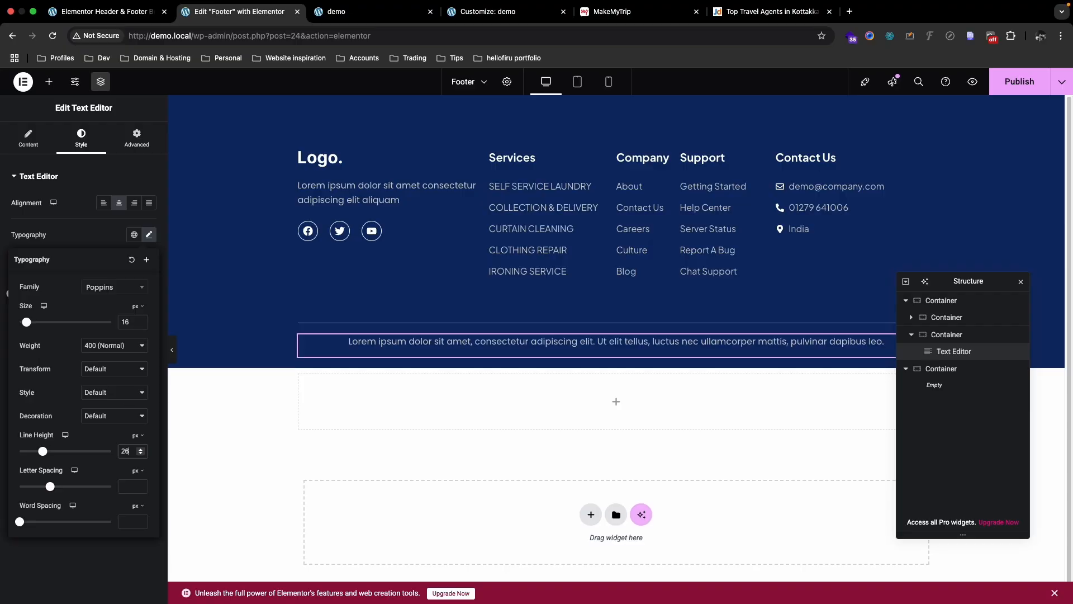
pyautogui.press('Up')
pyautogui.press('Up')
pyautogui.press('Up')
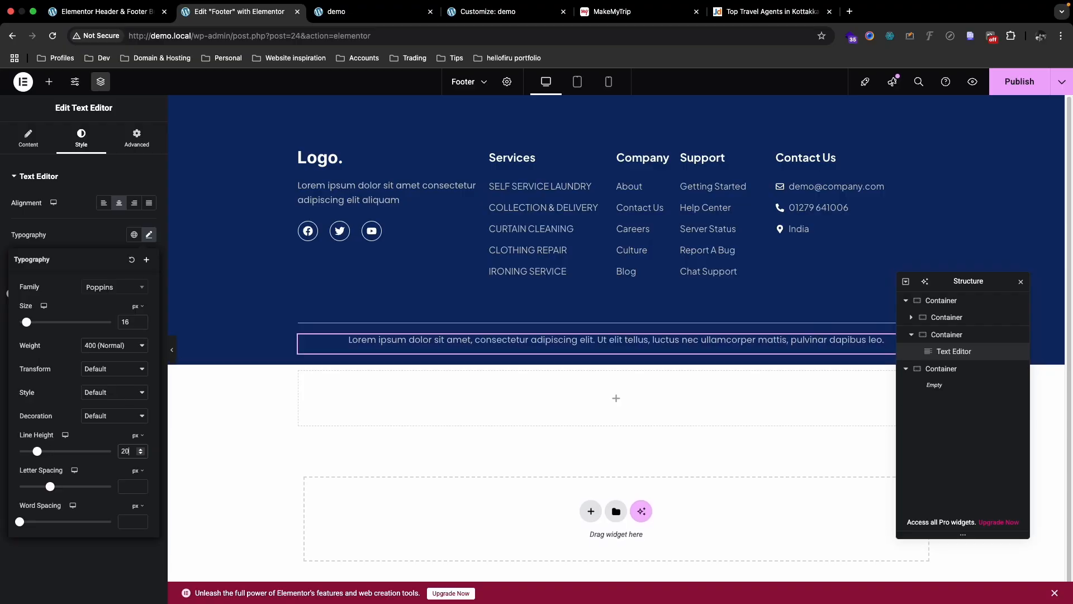
pyautogui.click(149, 235)
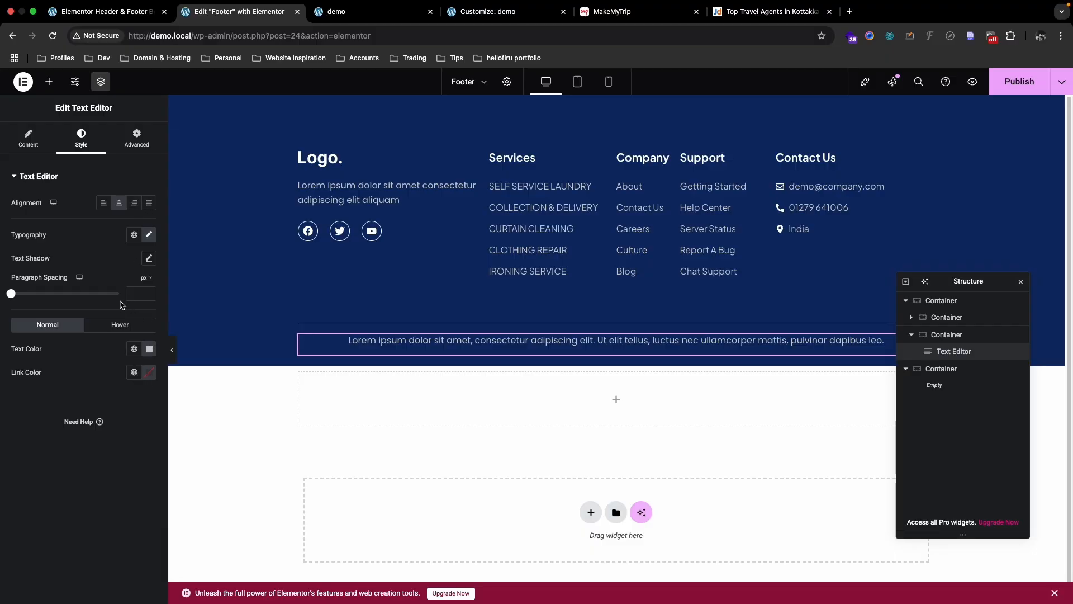
# Step: Switch to Figma and copy the footer line "All Rights Reserved | Terms and Conditions | Privacy Policy"
pyautogui.click(149, 235)
pyautogui.click(149, 234)
pyautogui.hotkey('ctrl', 'Up')
pyautogui.click(570, 62)
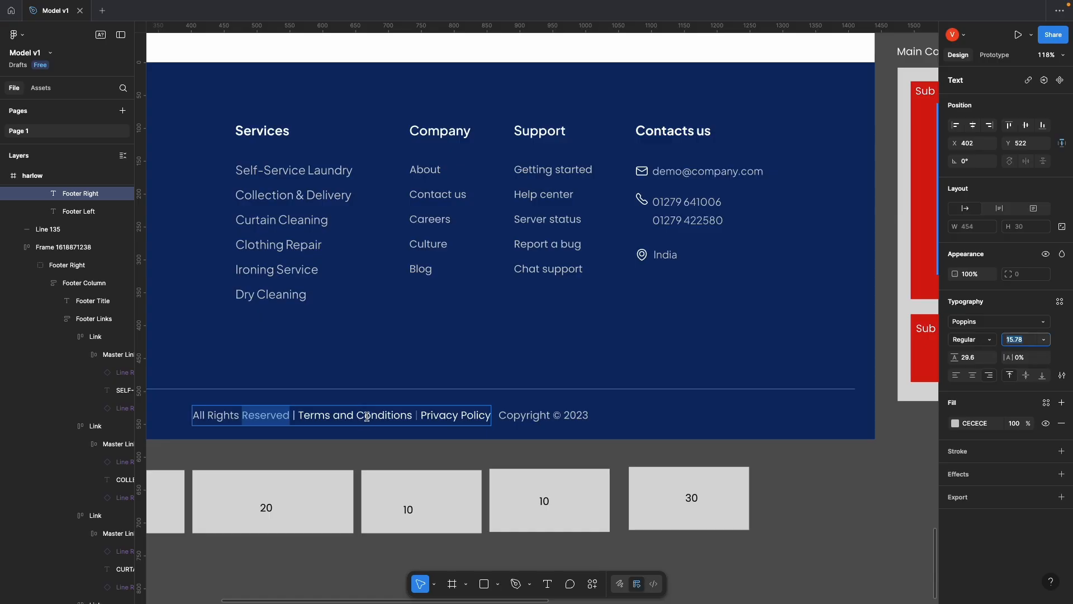
pyautogui.tripleClick(367, 416)
pyautogui.press('super+c')
pyautogui.hotkey('ctrl', 'Up')
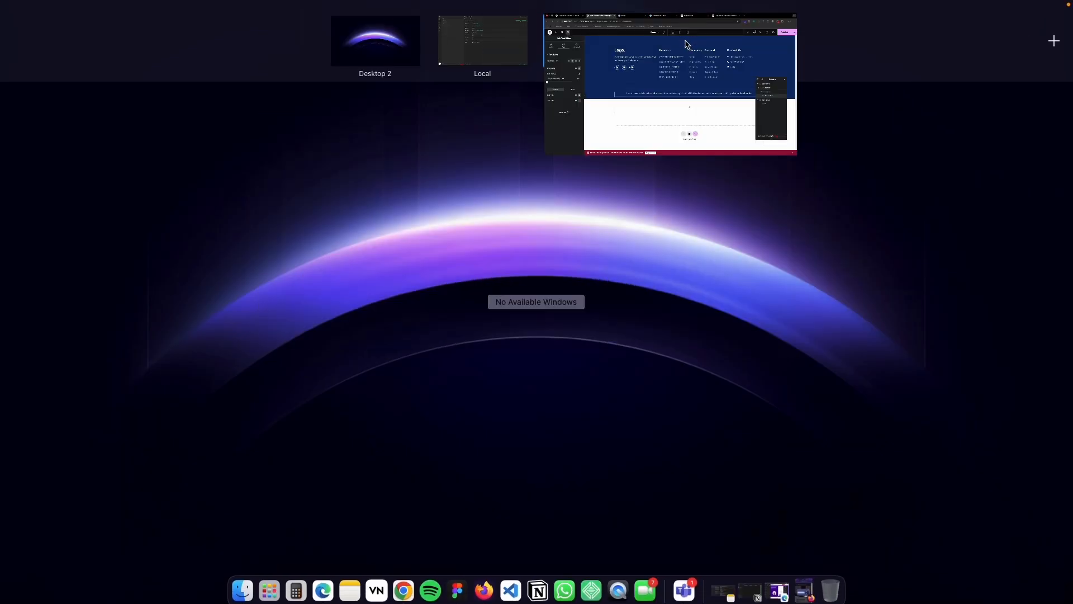
# Step: Return to Elementor and replace the text widget's placeholder content with the copied "All Rights Reserved | Terms and Conditions | Privacy Policy"
pyautogui.click(687, 42)
pyautogui.click(28, 137)
pyautogui.press('super+a')
pyautogui.press('super+v')
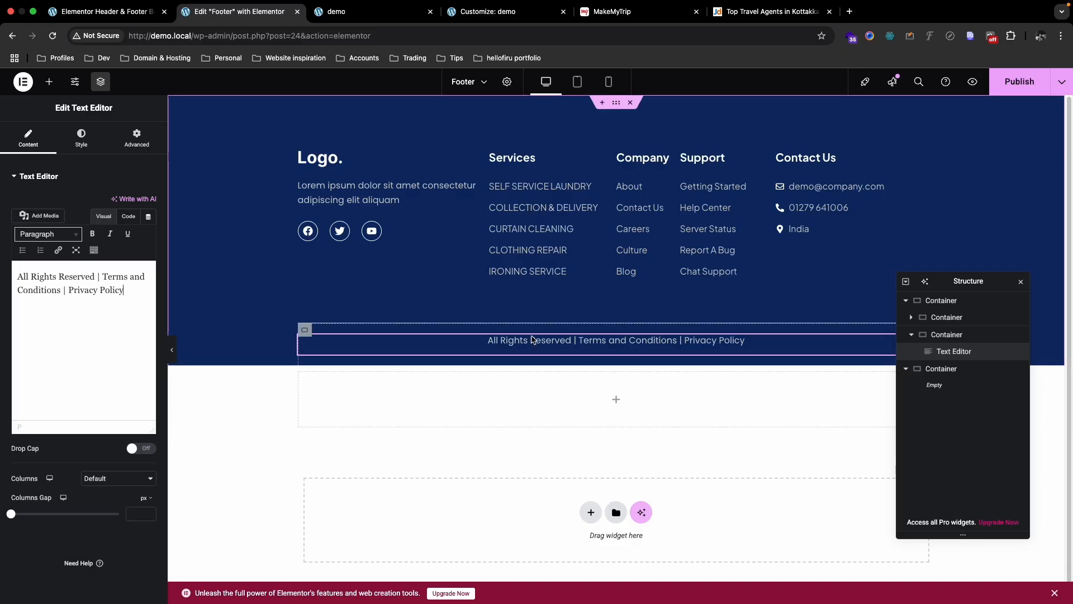
# Step: Try to turn "Terms and Conditions" in the copyright text into a "#" link, and undo it
pyautogui.moveTo(104, 275); pyautogui.dragTo(61, 288)
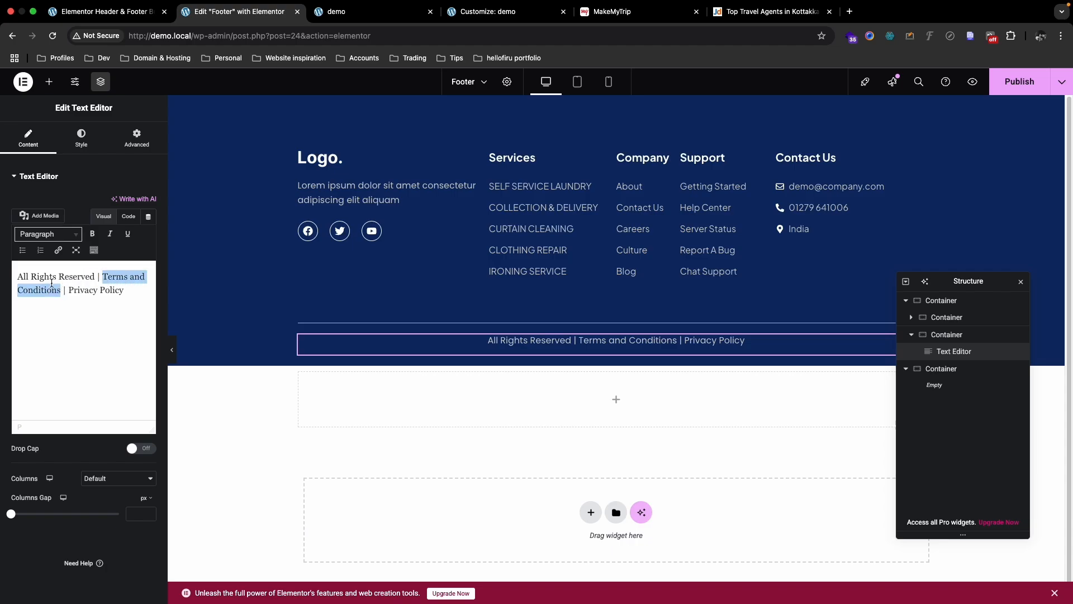
pyautogui.click(57, 252)
pyautogui.click(137, 314)
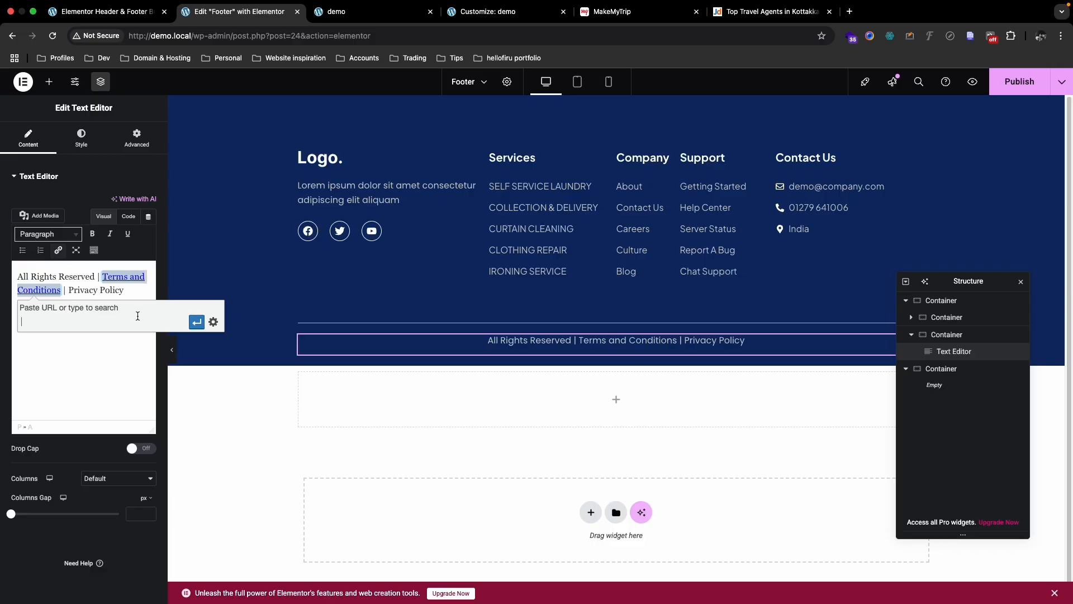
pyautogui.click(196, 322)
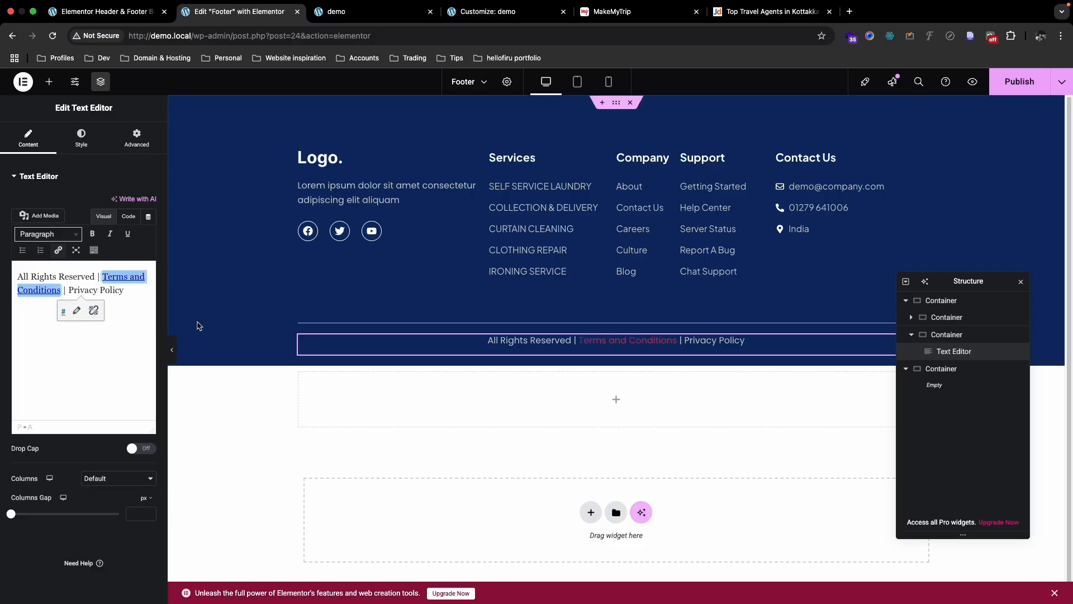
pyautogui.click(43, 362)
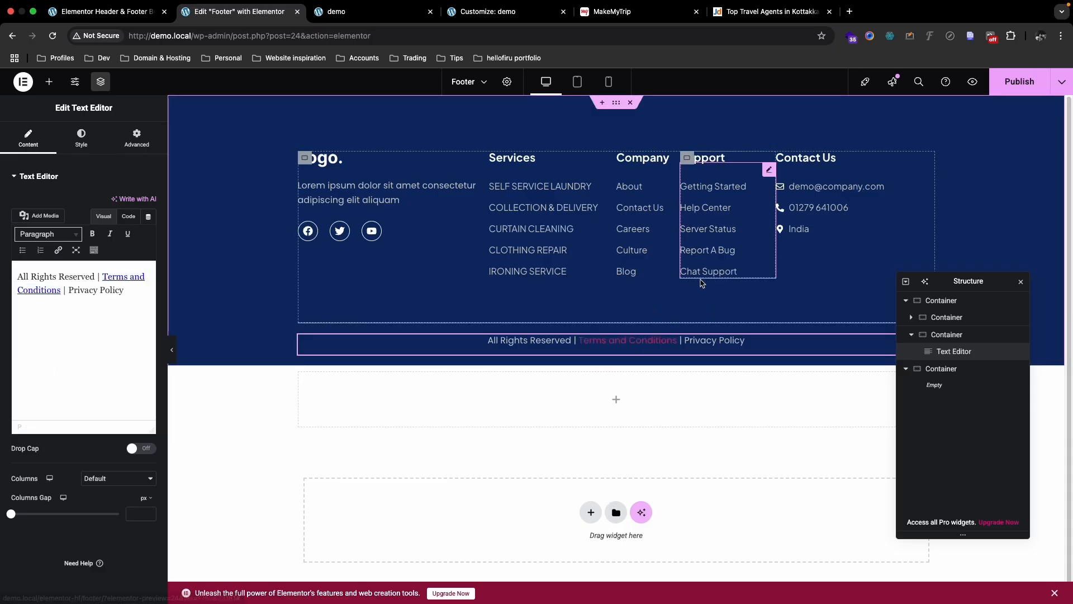
pyautogui.press('super+z')
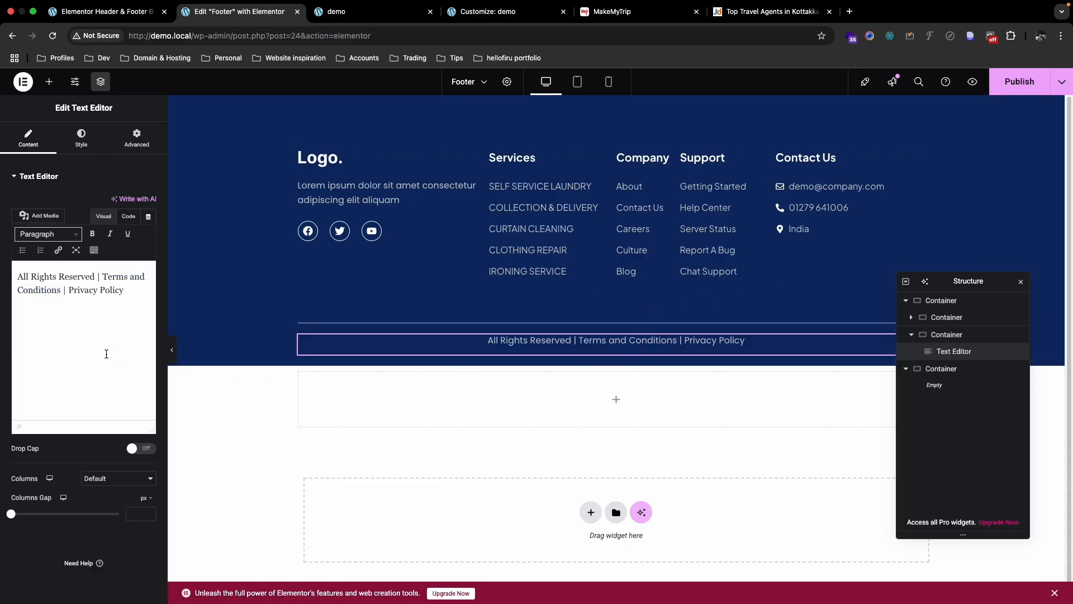
# Step: Fetch the copyright notice from Figma and append "| Copyright © 2023" after "Privacy Policy" in the Elementor text widget
pyautogui.hotkey('ctrl', 'Up')
pyautogui.click(492, 42)
pyautogui.hotkey('ctrl', 'Up')
pyautogui.click(587, 38)
pyautogui.click(545, 414)
pyautogui.hotkey('ctrl', 'Up')
pyautogui.click(698, 39)
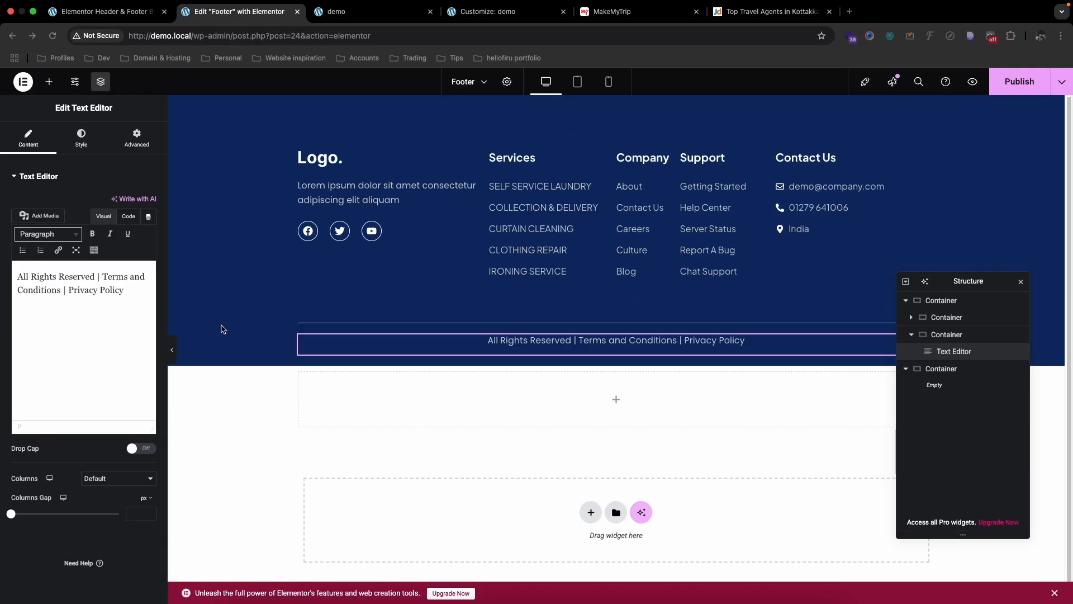
pyautogui.write('Copyright © 2023')
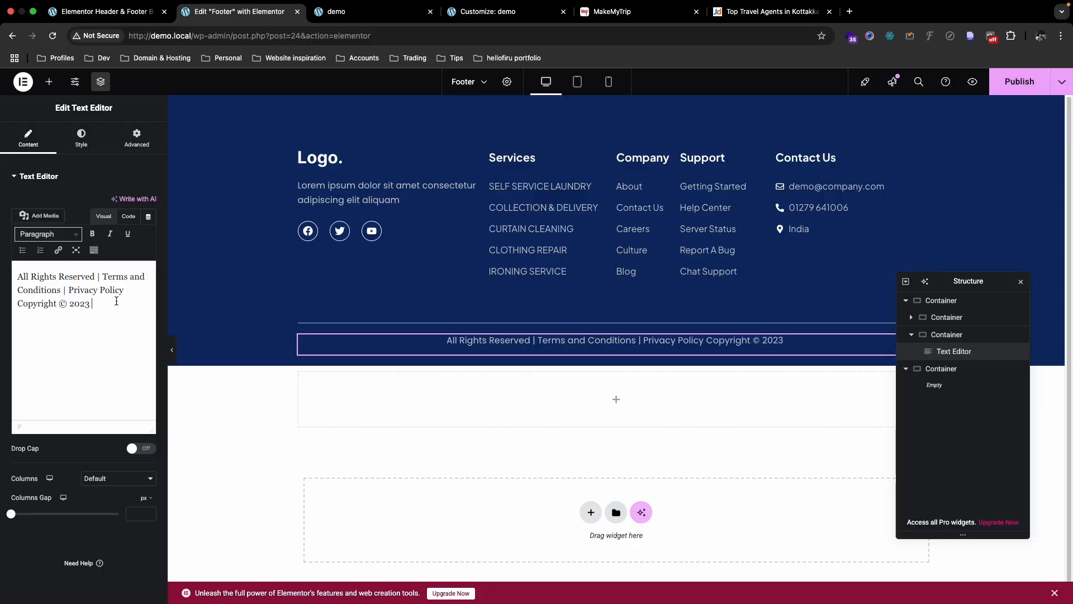
pyautogui.click(134, 292)
pyautogui.write('|')
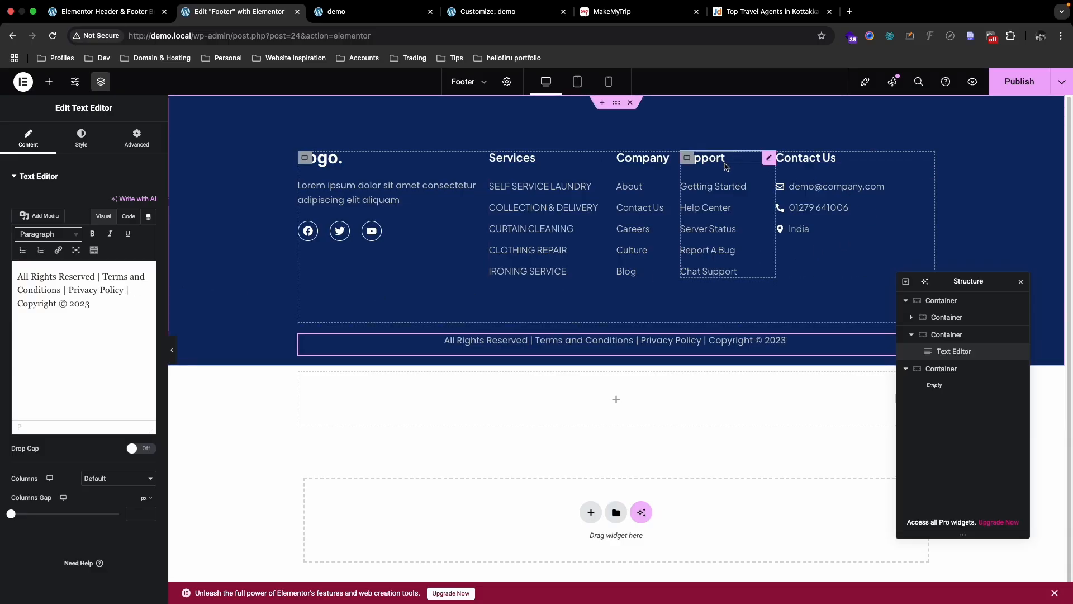
# Step: Publish the footer and reload the demo site's home page
pyautogui.click(1012, 83)
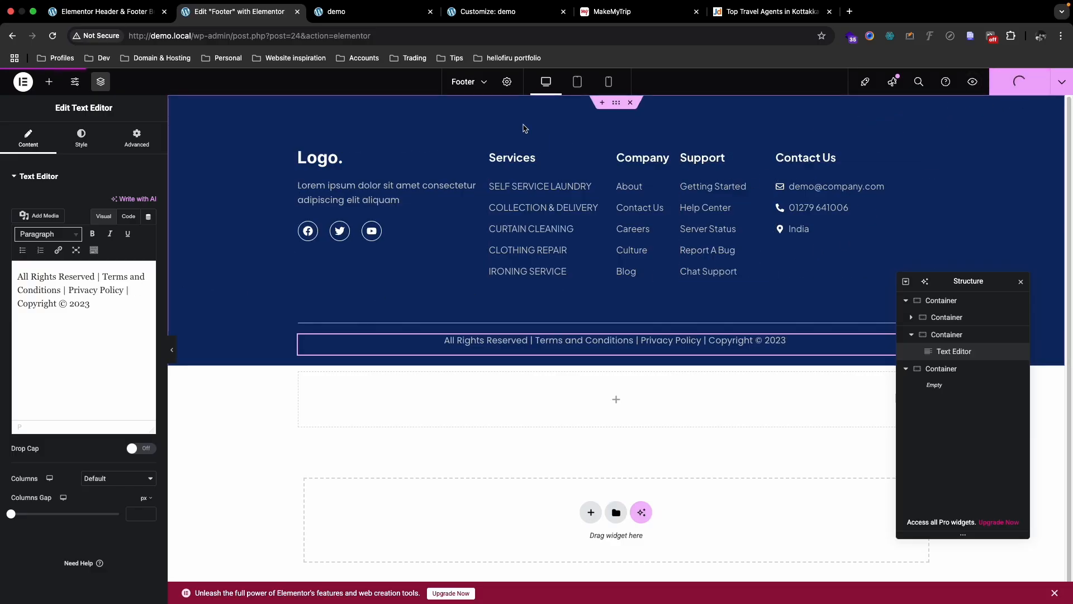
pyautogui.click(354, 19)
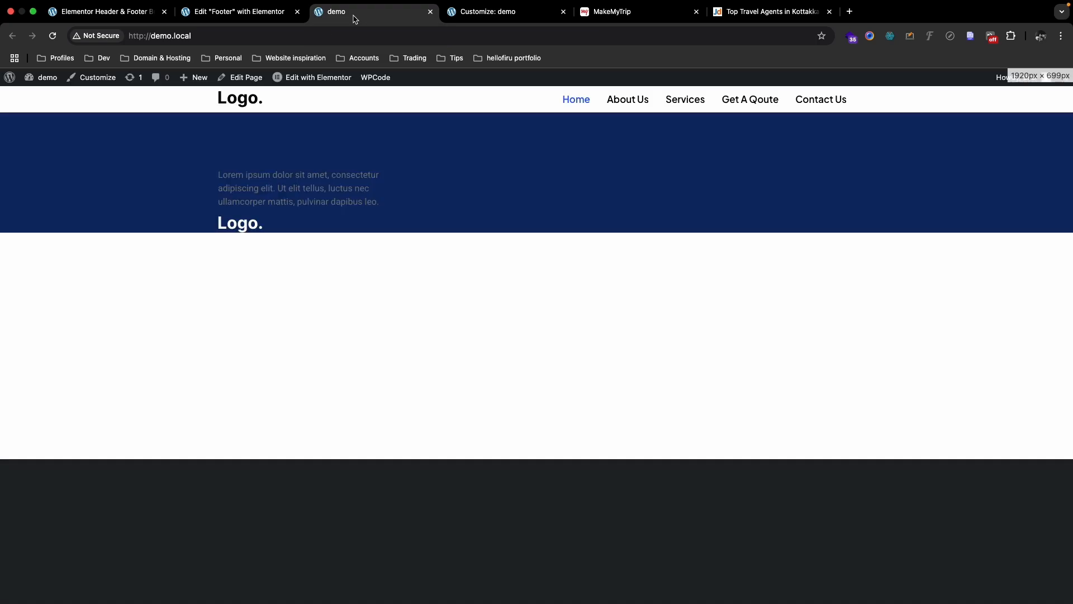
pyautogui.click(53, 35)
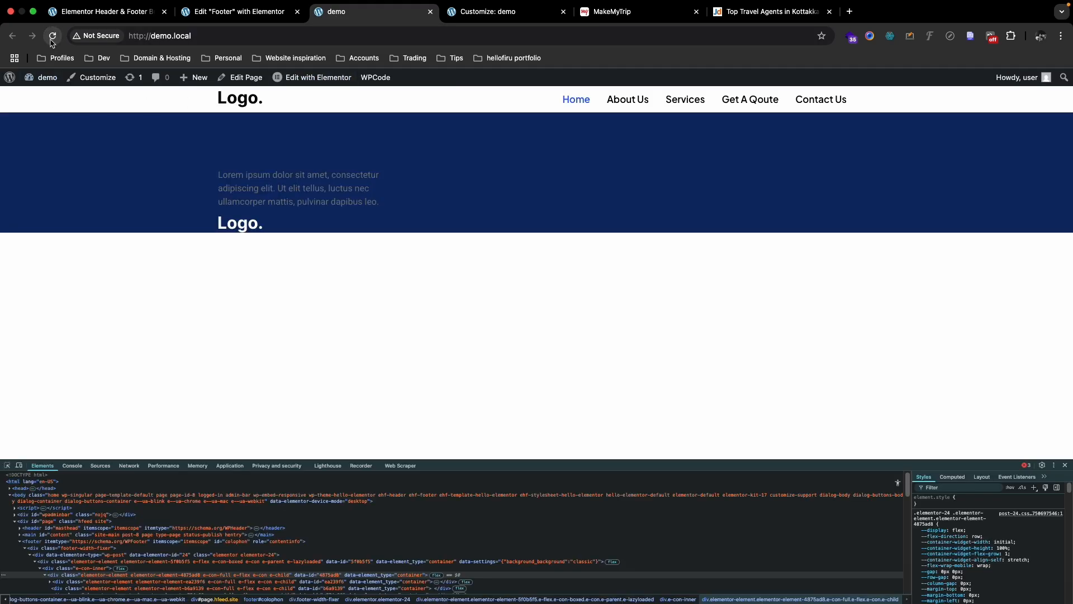
# Step: Check the footer's publish state in the Elementor editor, and view the demo site's home page with the developer tools closed
pyautogui.click(247, 16)
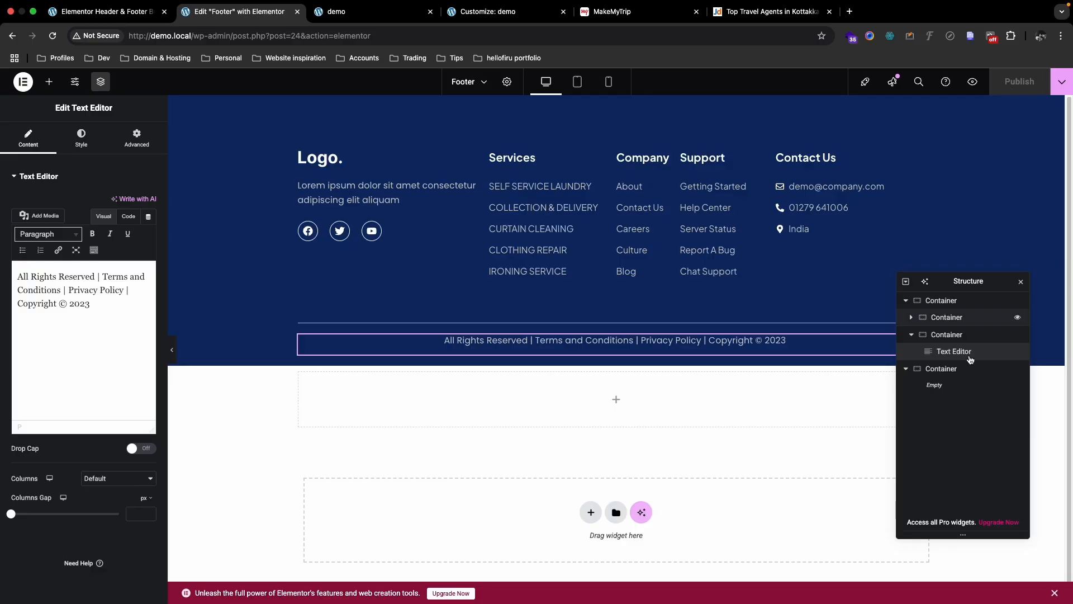
pyautogui.click(1011, 88)
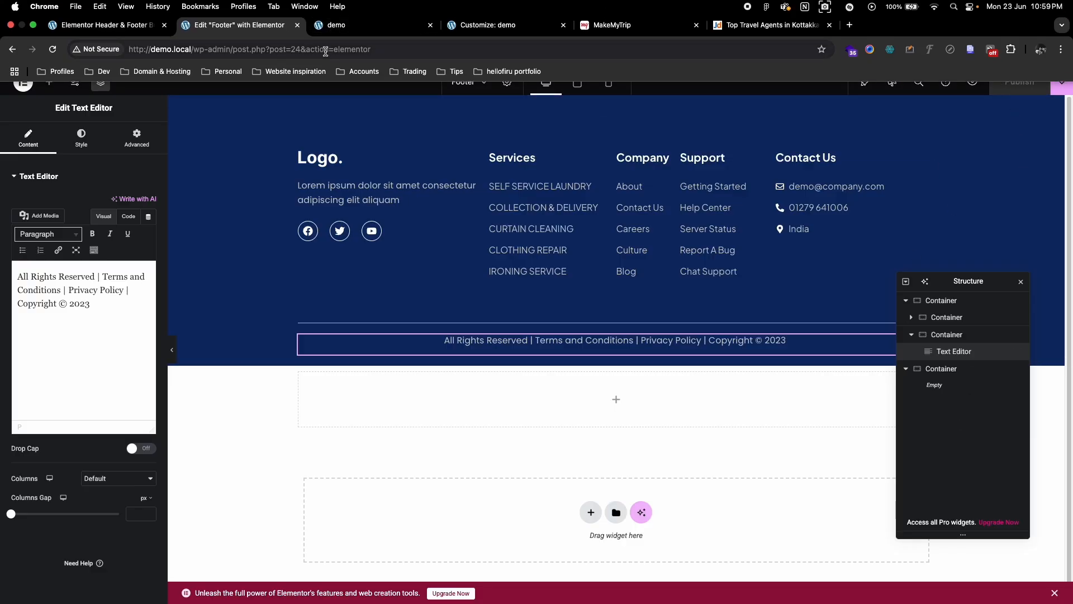
pyautogui.click(342, 26)
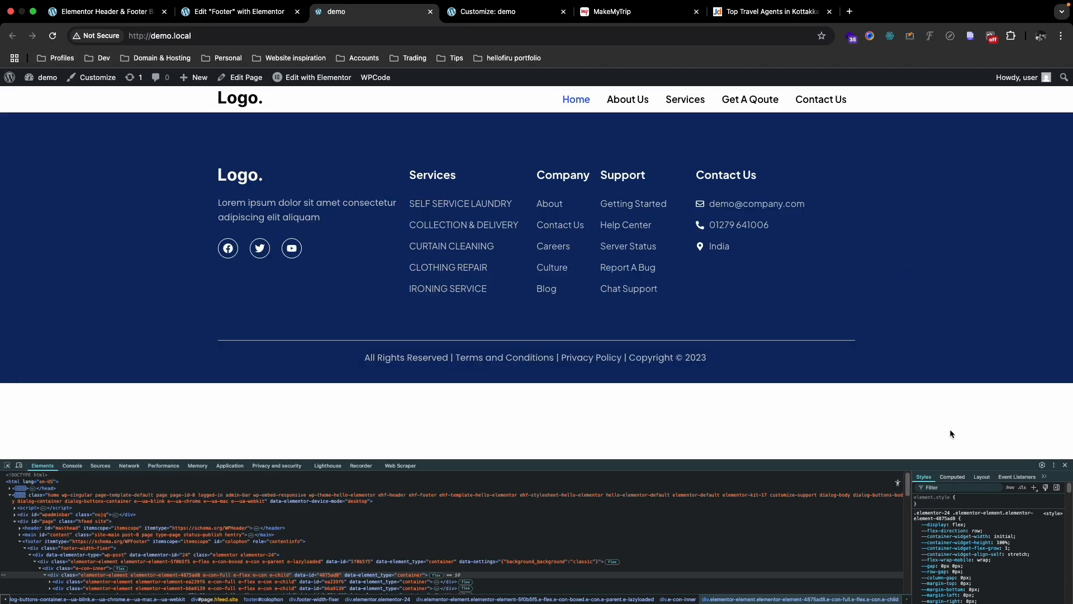
pyautogui.click(1065, 465)
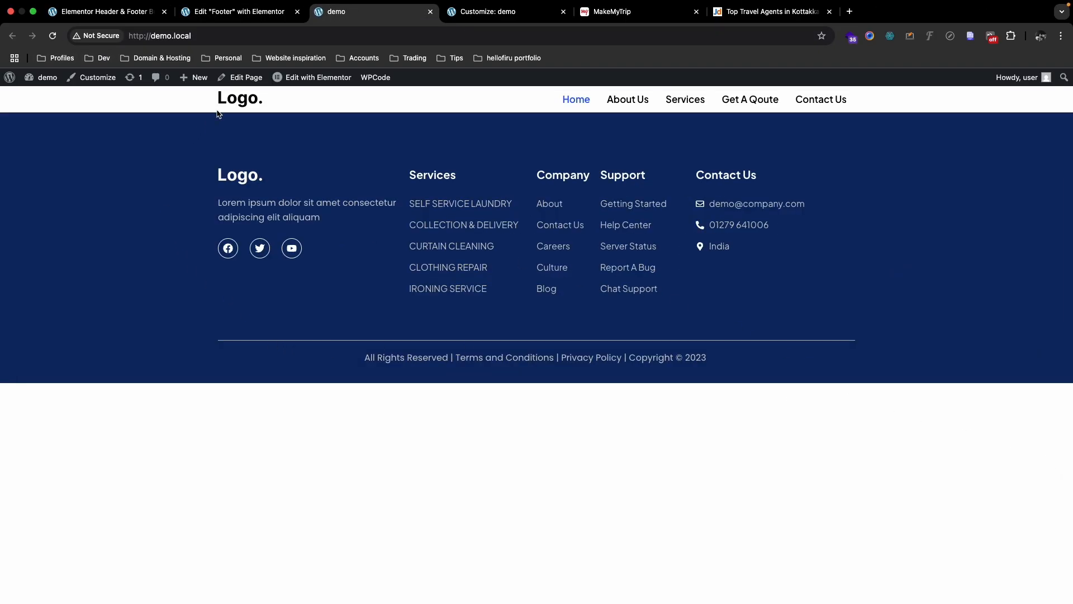